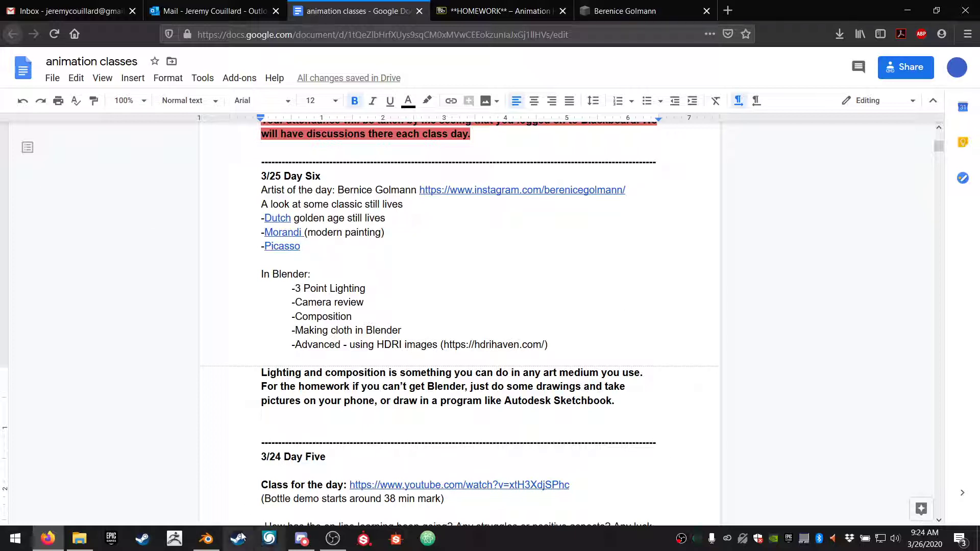
Step: Switch to Blender and select the pink bottle in the still-life scene to show its material settings
{"action": "left_click", "coordinate": [206, 539]}
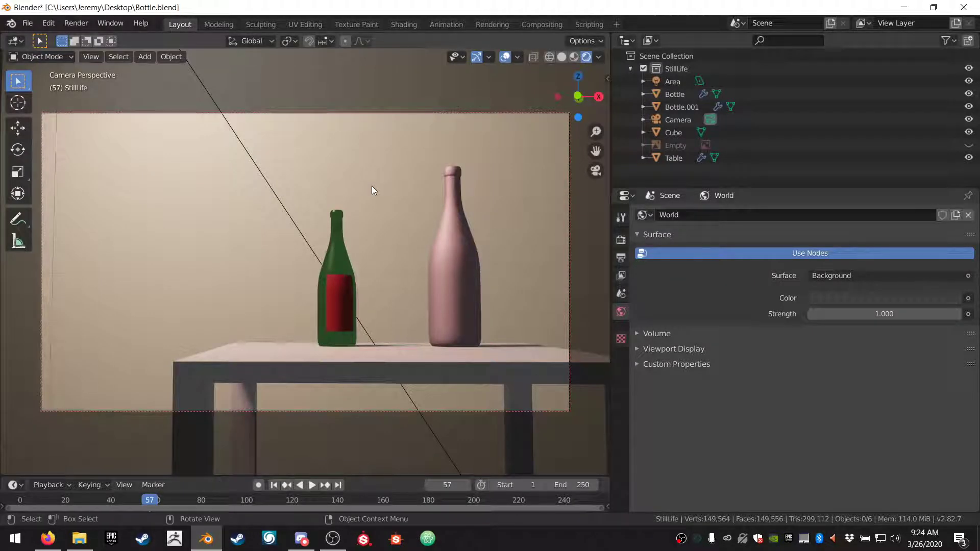
{"action": "left_click", "coordinate": [476, 276]}
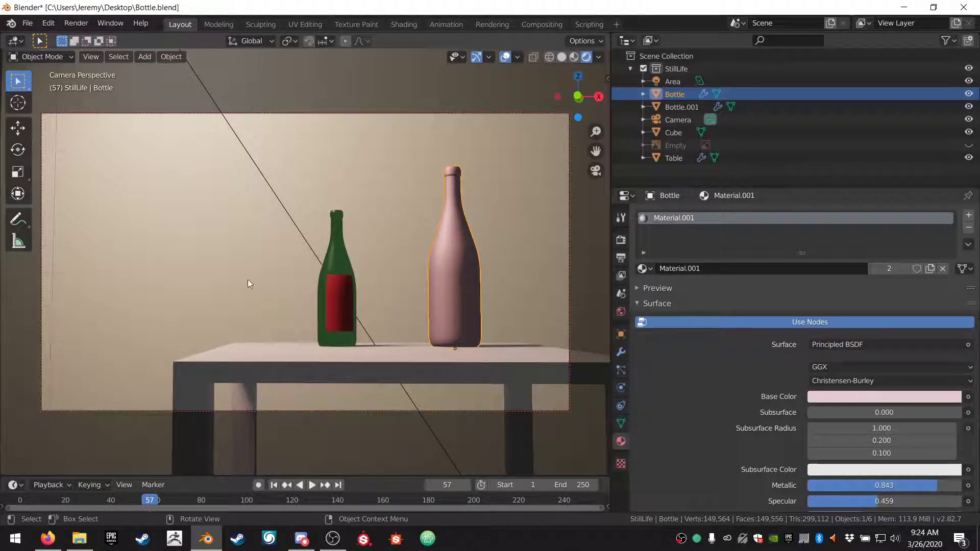
{"action": "mouse_move", "coordinate": [47, 547]}
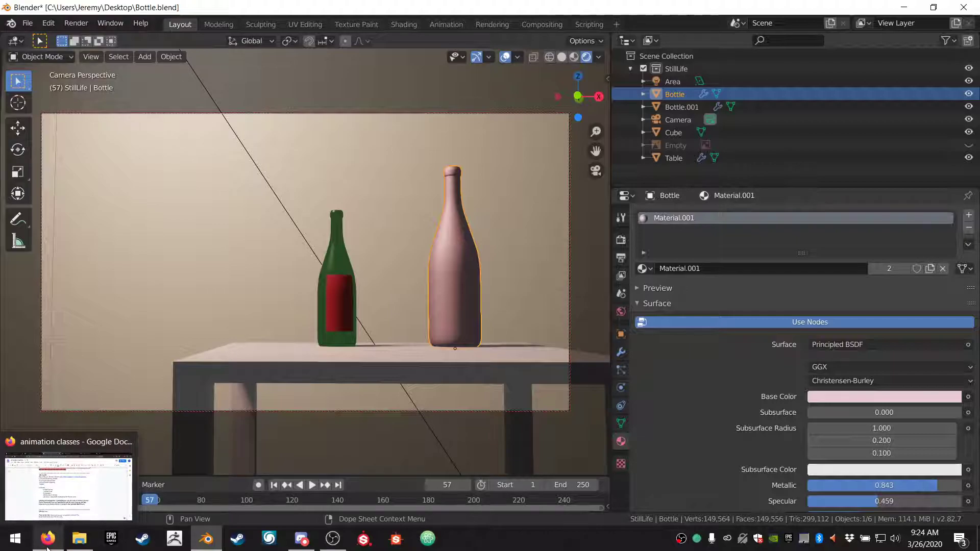
Step: Switch back to the class notes in Firefox and highlight the Day Six still-life lines and "Lighting and composition"
{"action": "left_click", "coordinate": [48, 547]}
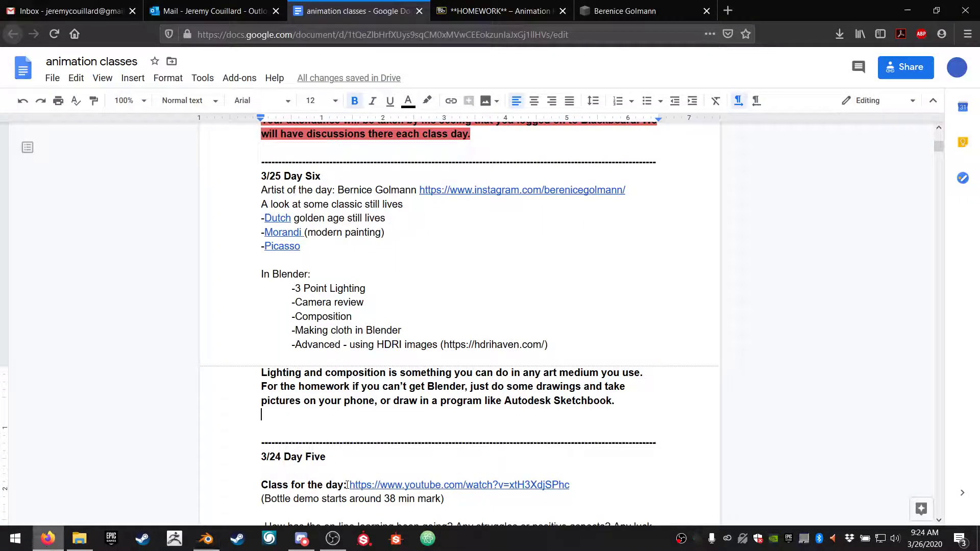
{"action": "left_click_drag", "start_coordinate": [261, 190], "coordinate": [407, 208]}
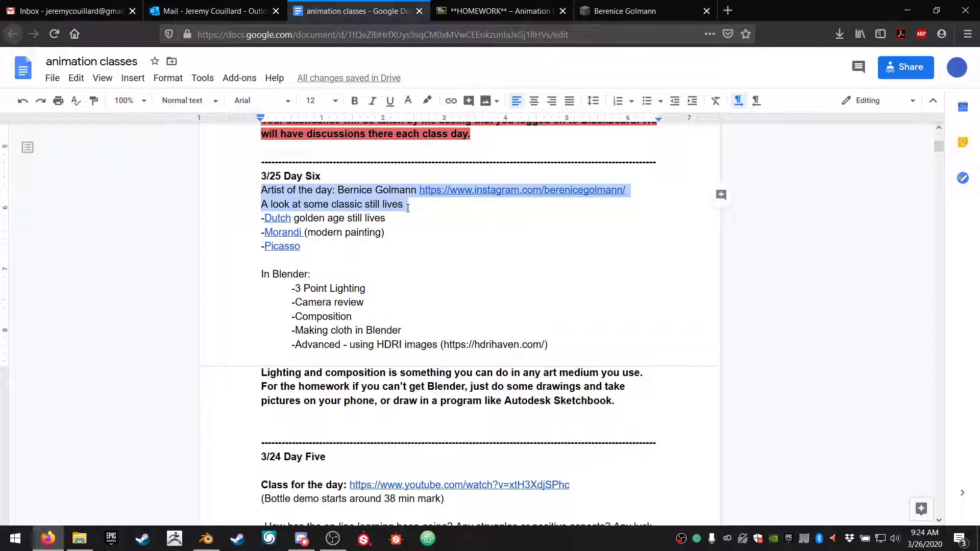
{"action": "left_click", "coordinate": [407, 205]}
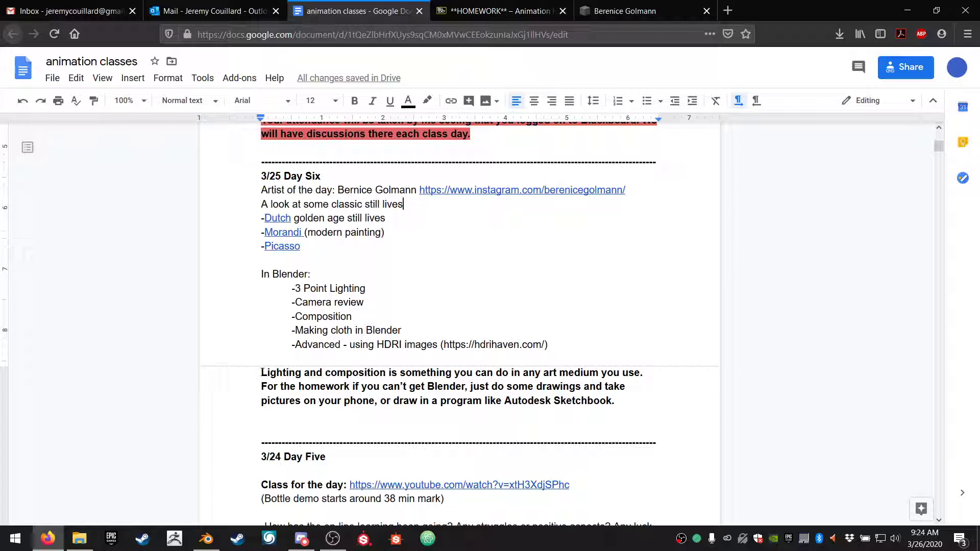
{"action": "left_click_drag", "start_coordinate": [262, 372], "coordinate": [385, 376]}
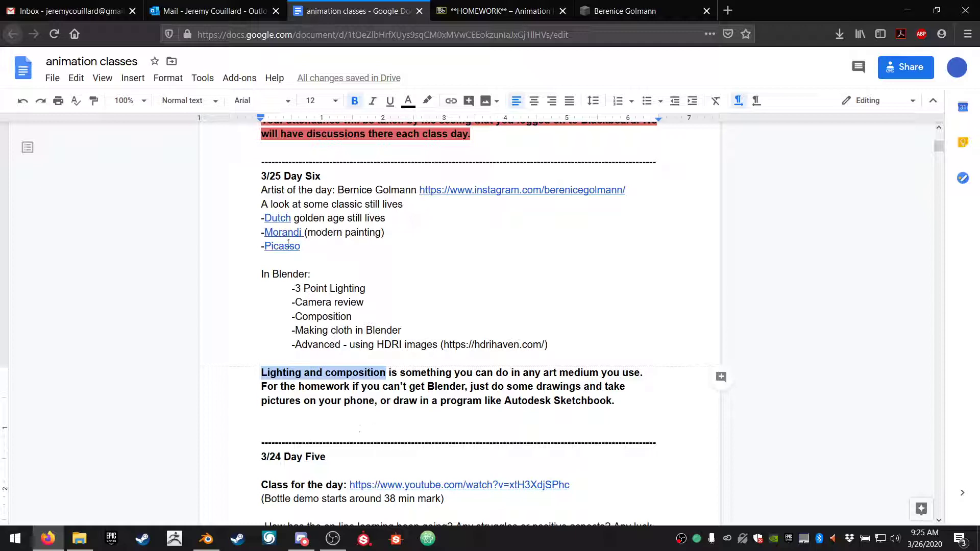
Step: Open the Dutch golden age still life image search from the notes and visit the lobster painting's source page
{"action": "left_click", "coordinate": [284, 223]}
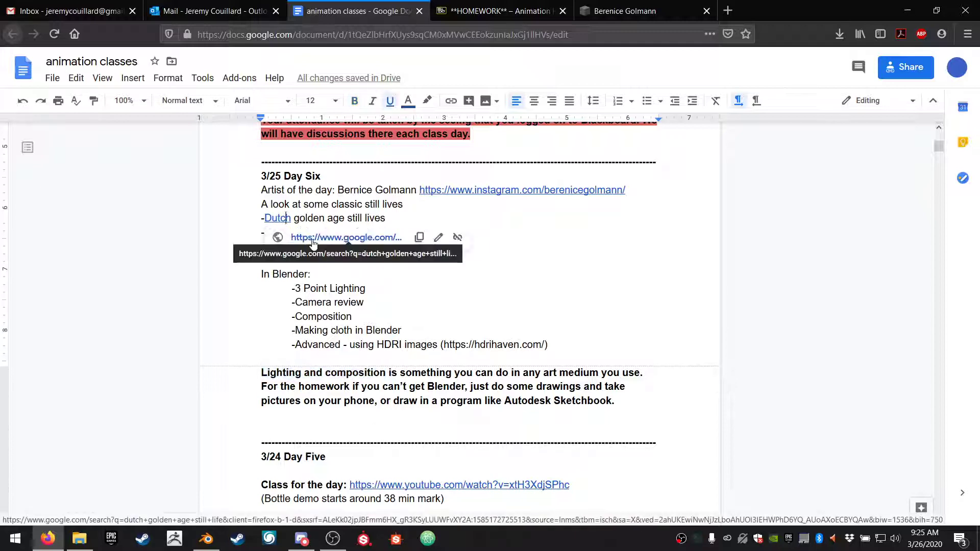
{"action": "left_click", "coordinate": [320, 235]}
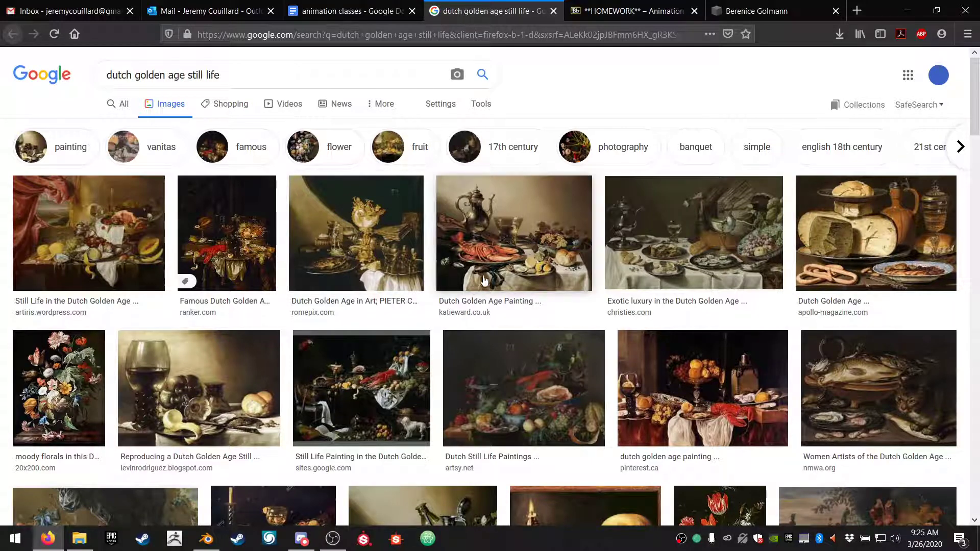
{"action": "left_click", "coordinate": [507, 256]}
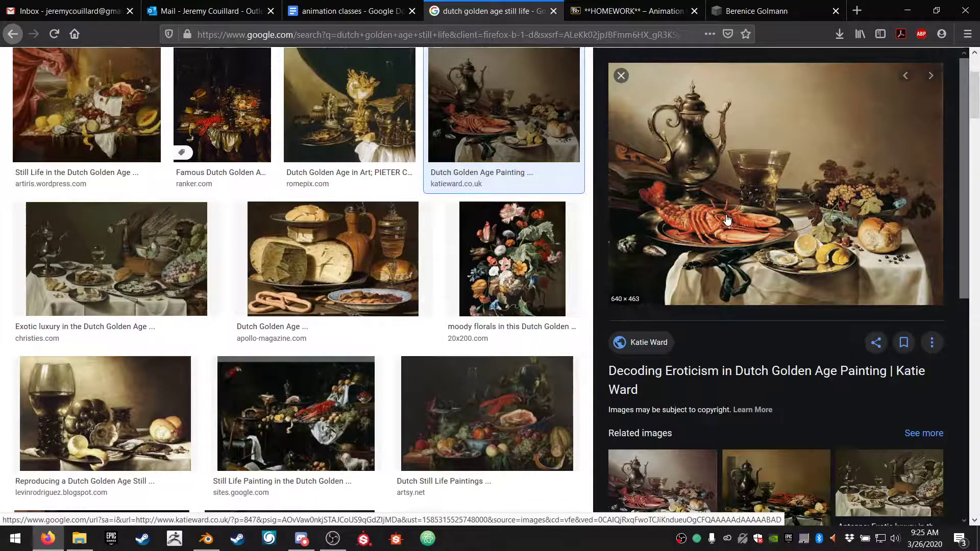
{"action": "left_click", "coordinate": [722, 222]}
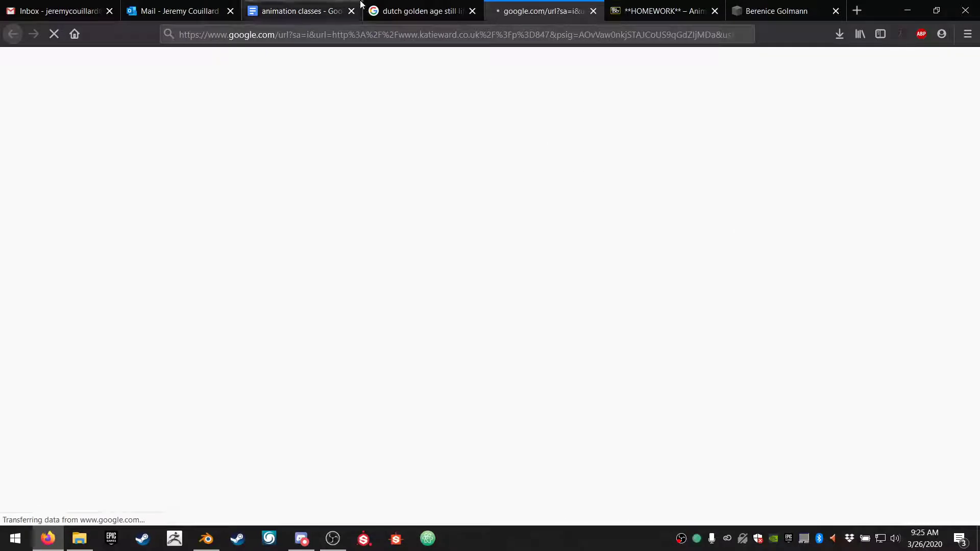
Step: Find the lobster still life in the article on Dutch Golden Age painting and open its full image file
{"action": "left_click", "coordinate": [383, 5]}
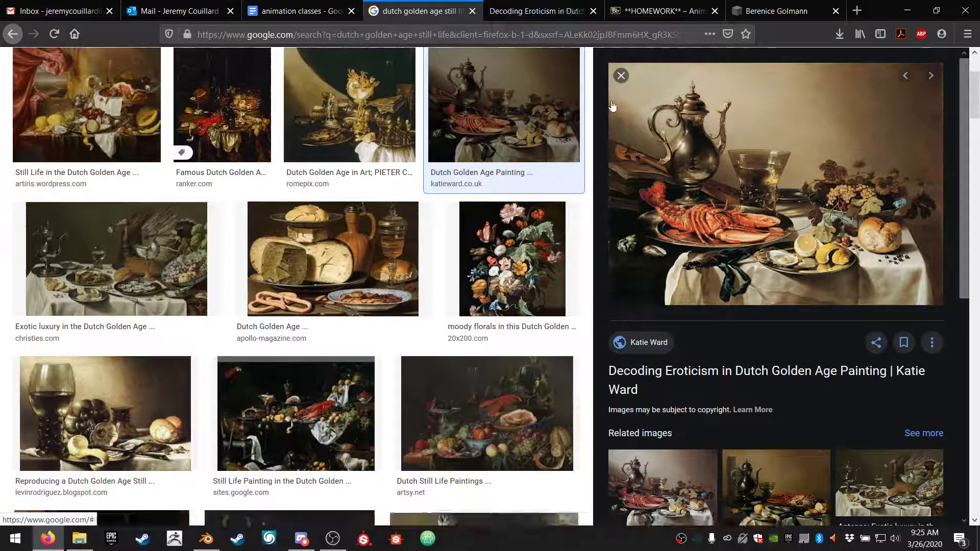
{"action": "left_click", "coordinate": [540, 5]}
{"action": "scroll", "coordinate": [432, 244], "scroll_direction": "down", "scroll_amount": 6}
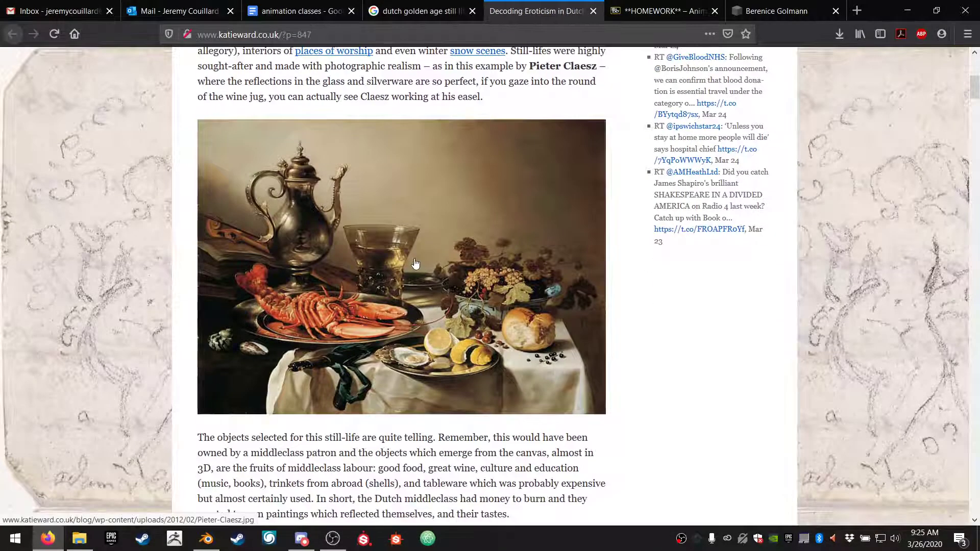
{"action": "left_click", "coordinate": [414, 256]}
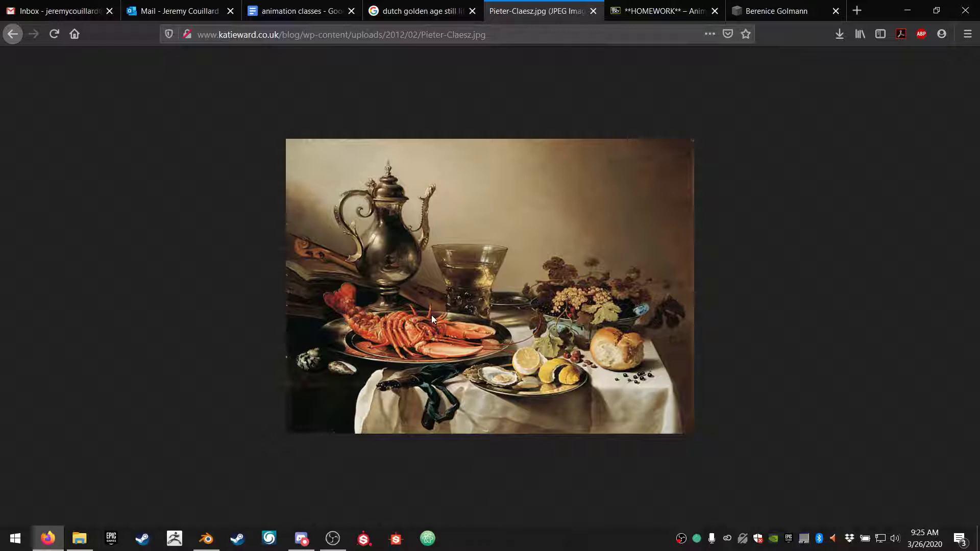
Step: Enlarge the lobster painting to 150% and compare it with the bottle scene in Blender
{"action": "key", "text": "ctrl+plus"}
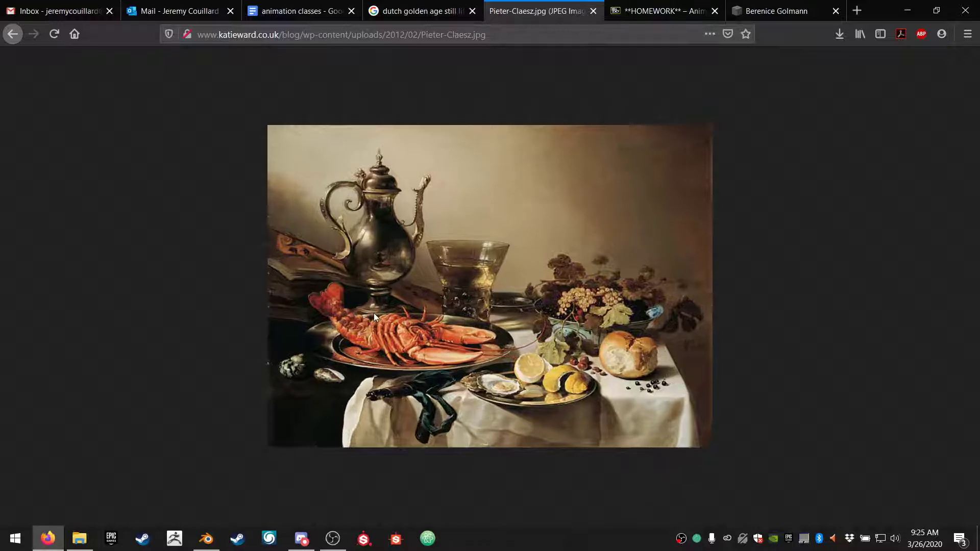
{"action": "key", "text": "ctrl+plus"}
{"action": "key", "text": "ctrl+plus"}
{"action": "key", "text": "ctrl+plus"}
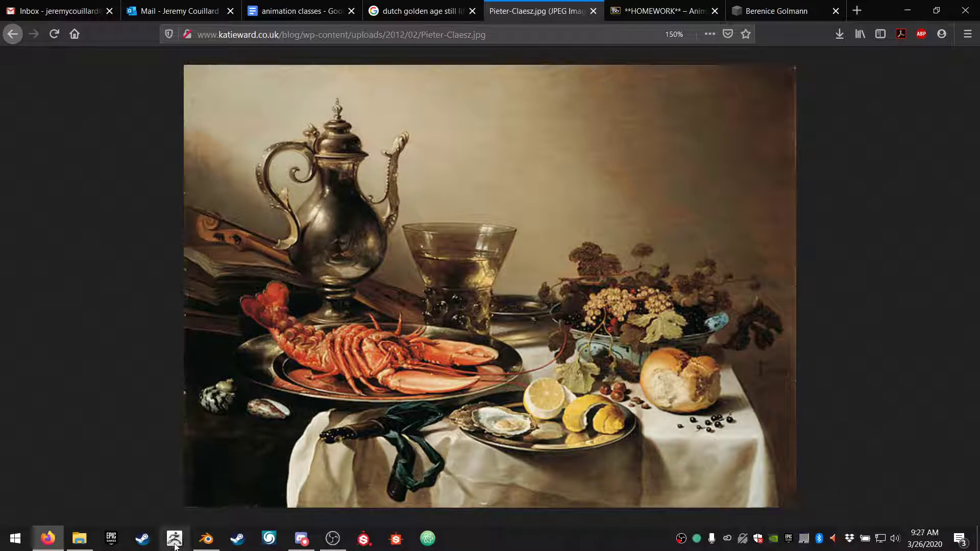
{"action": "left_click", "coordinate": [206, 539]}
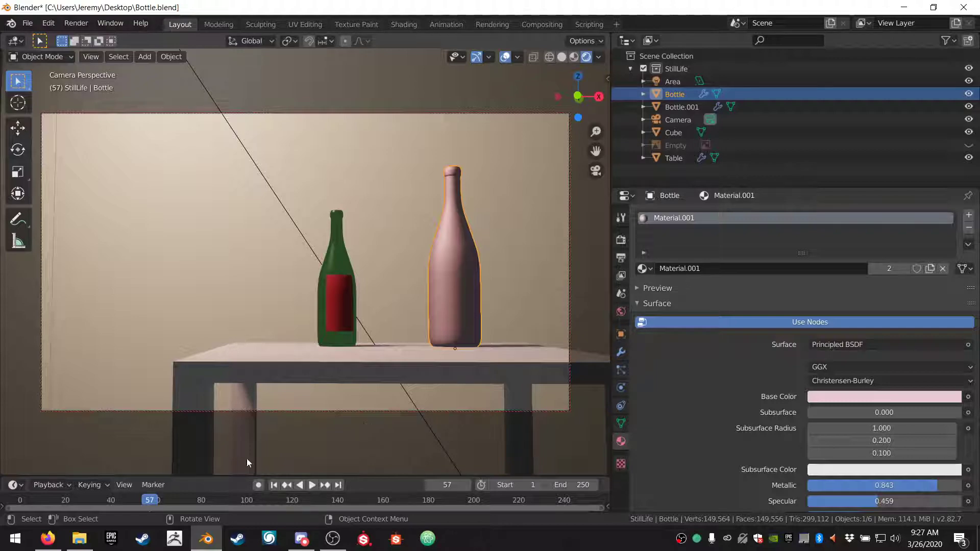
{"action": "left_click", "coordinate": [39, 540]}
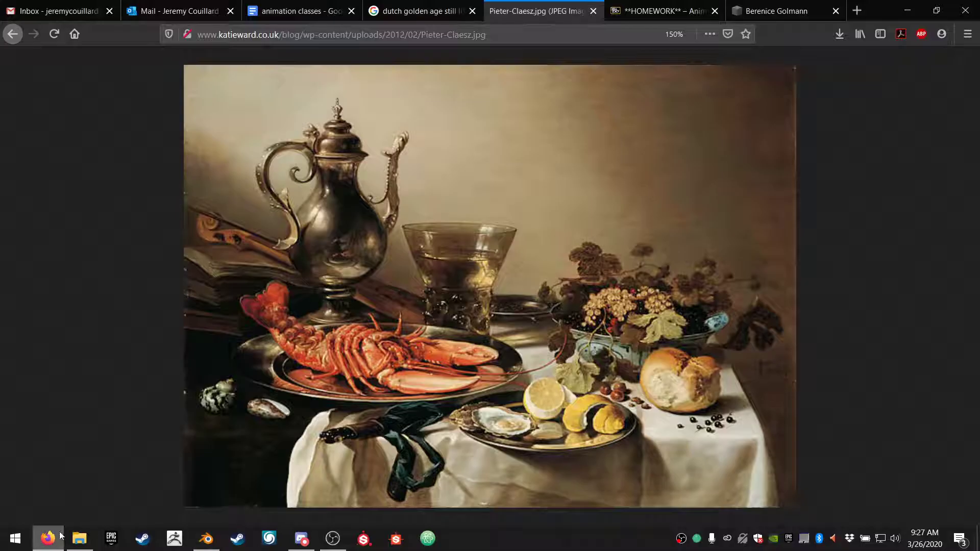
Step: Switch to Discord, copy the stream's invite link and post it in the general text channel
{"action": "left_click", "coordinate": [301, 538]}
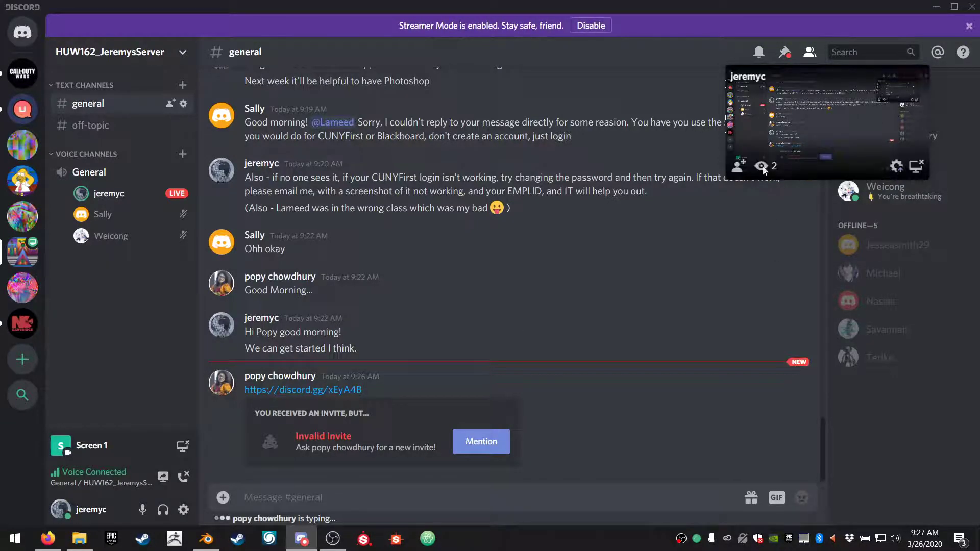
{"action": "left_click", "coordinate": [742, 170]}
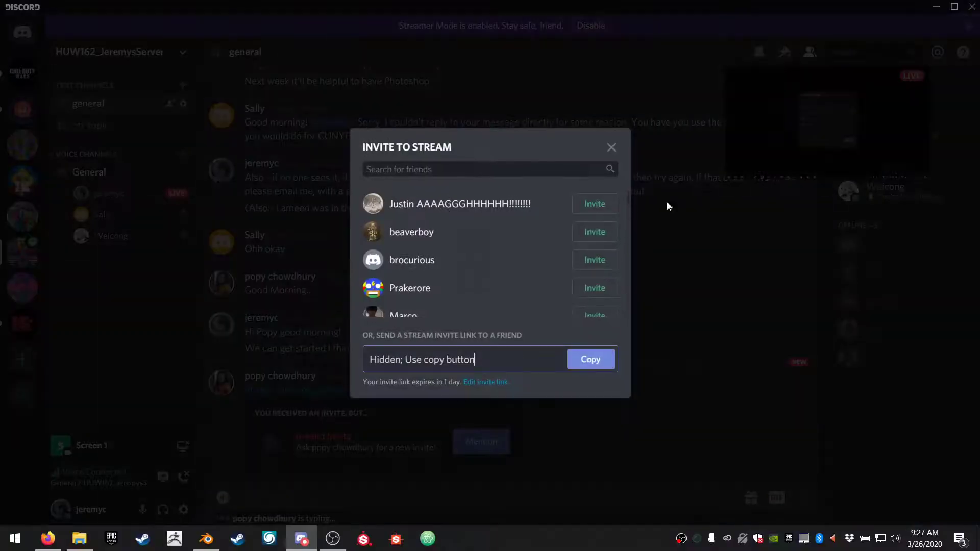
{"action": "left_click", "coordinate": [467, 356]}
{"action": "left_click", "coordinate": [584, 361]}
{"action": "left_click", "coordinate": [611, 148]}
{"action": "key", "text": "ctrl+v"}
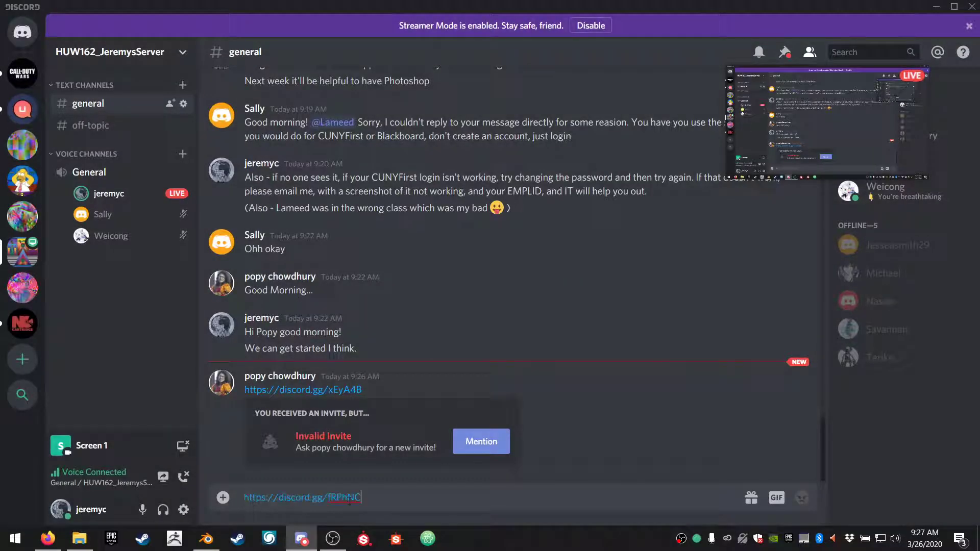
{"action": "key", "text": "Return"}
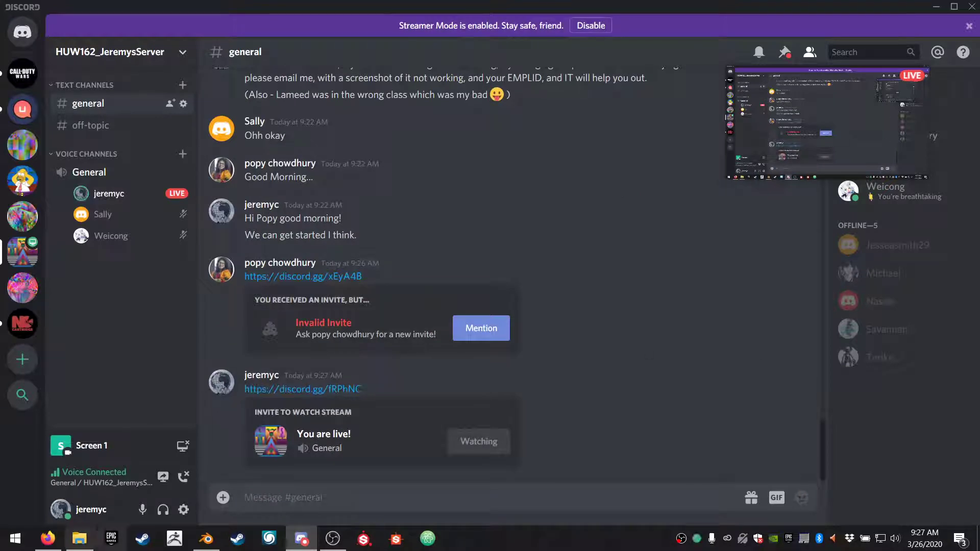
Step: Return to Firefox, close the lobster painting and open the Berkemeyer Project article on reproducing a Dutch Golden Age still life
{"action": "left_click", "coordinate": [50, 545]}
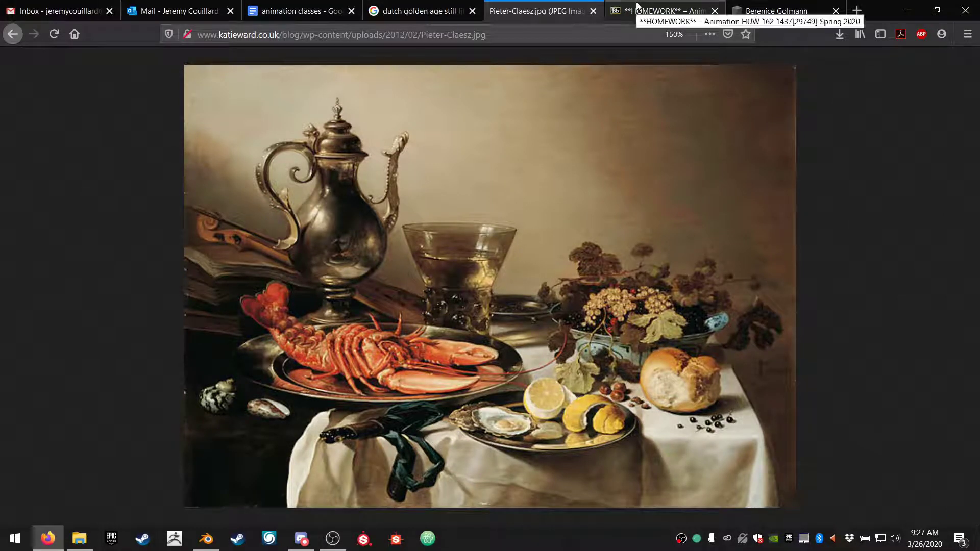
{"action": "left_click", "coordinate": [592, 11]}
{"action": "left_click", "coordinate": [423, 11]}
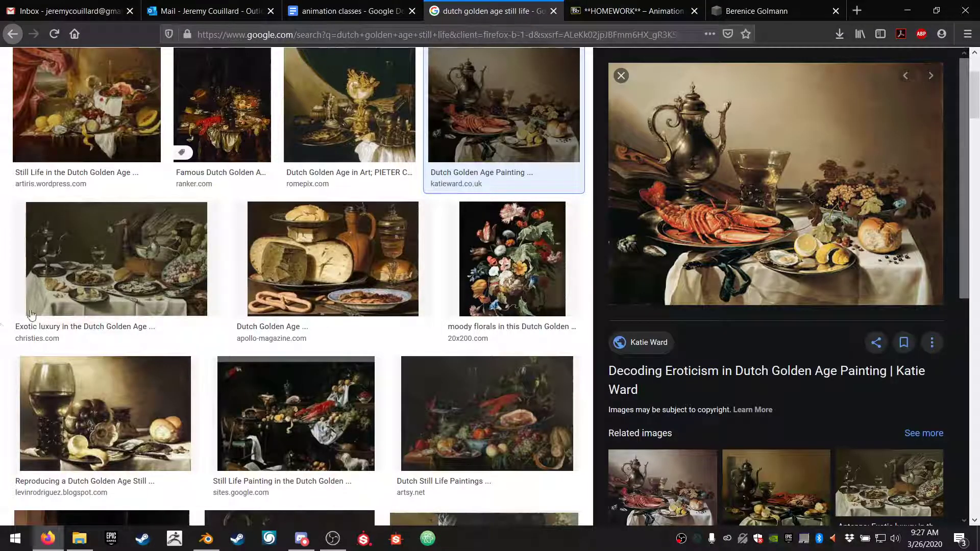
{"action": "scroll", "coordinate": [30, 313], "scroll_direction": "down", "scroll_amount": 3}
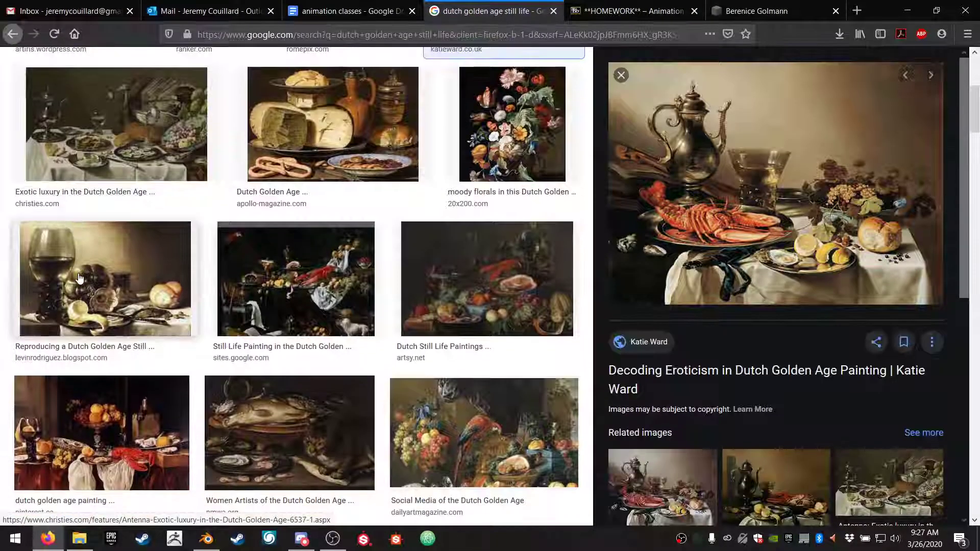
{"action": "left_click", "coordinate": [79, 278]}
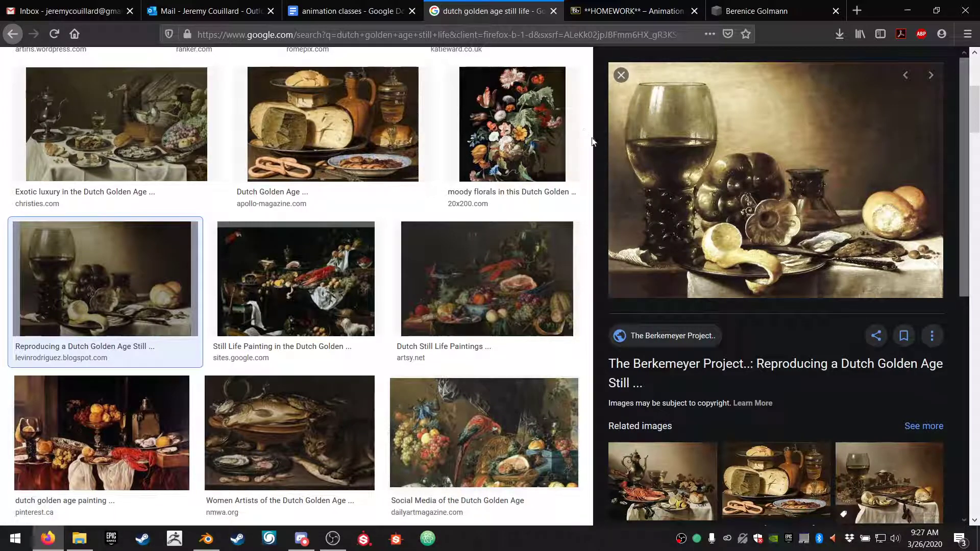
{"action": "left_click", "coordinate": [682, 100]}
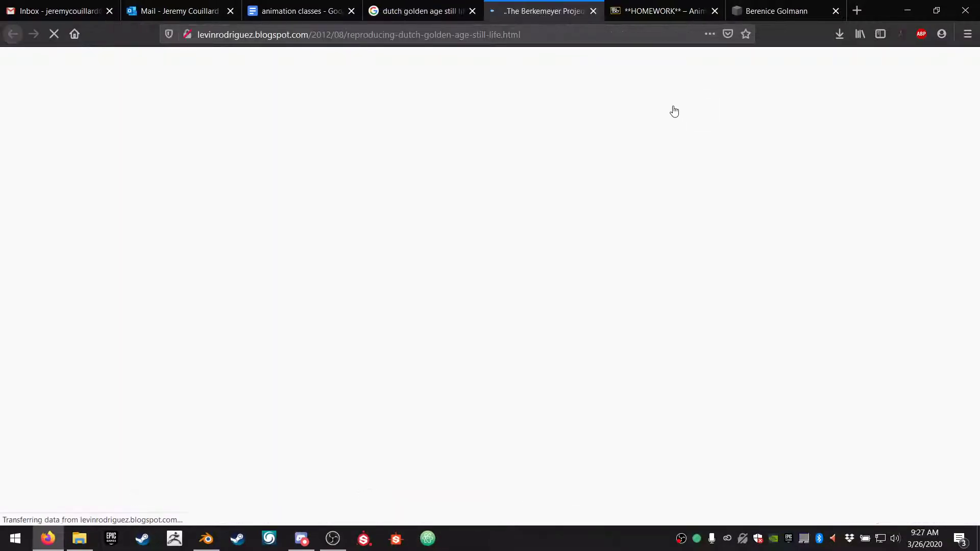
Step: View the article's wine glass and lemon painting enlarged, followed by the diagram of the photographer's light setup
{"action": "scroll", "coordinate": [453, 247], "scroll_direction": "down", "scroll_amount": 3}
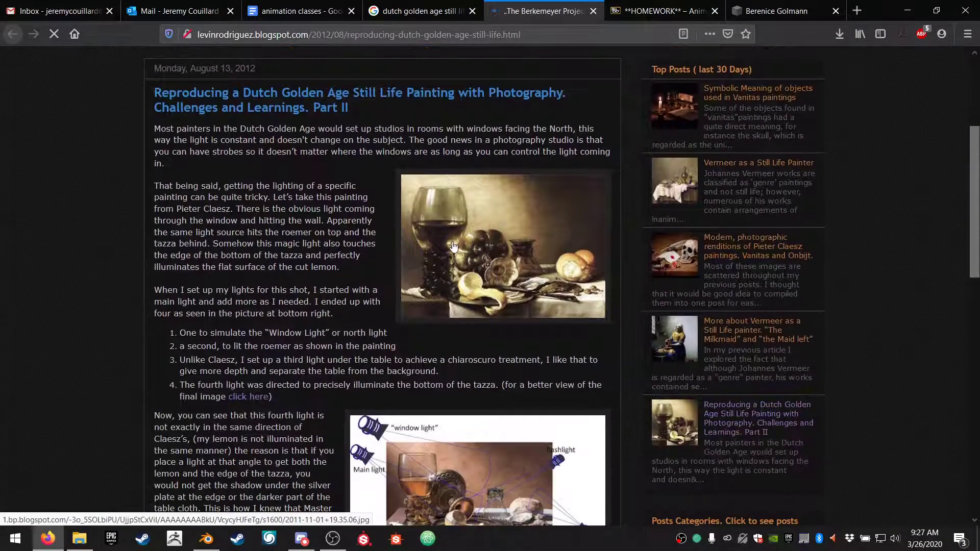
{"action": "left_click", "coordinate": [449, 228]}
{"action": "left_click", "coordinate": [449, 228]}
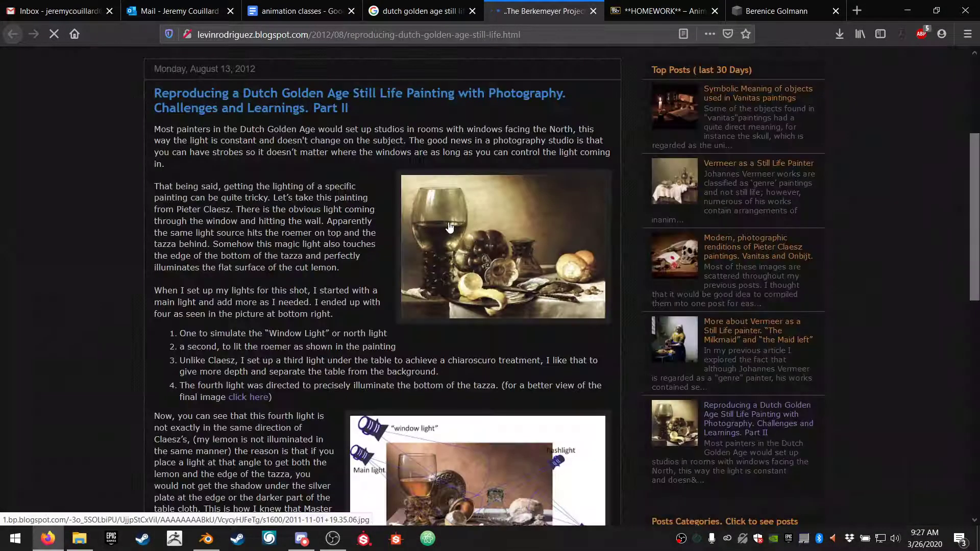
{"action": "left_click", "coordinate": [449, 228]}
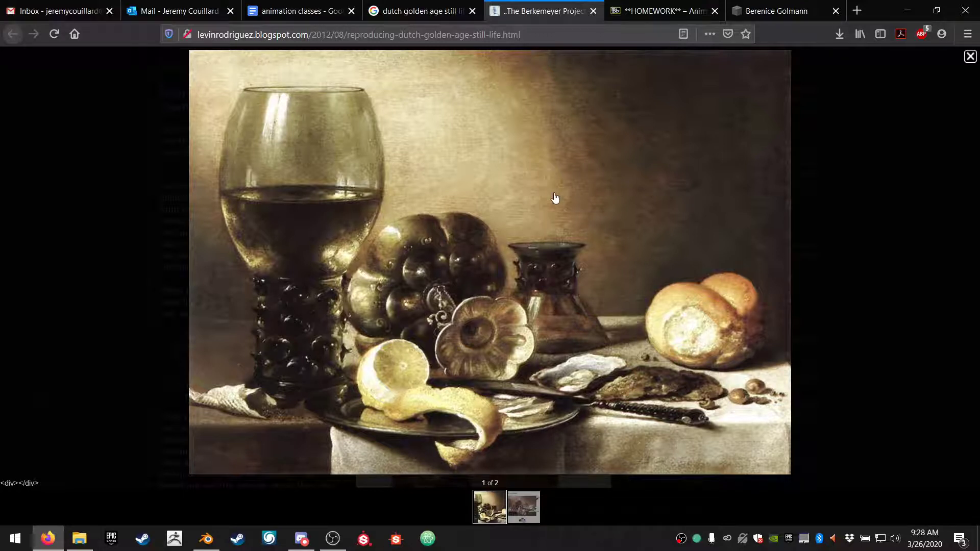
{"action": "left_click", "coordinate": [522, 510]}
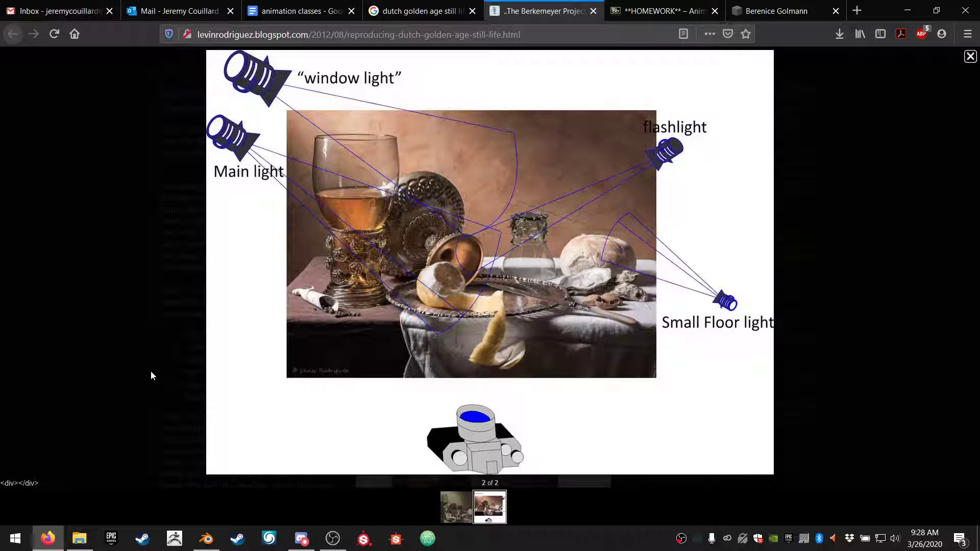
Step: Close the lighting diagram, go back to the image results and open the skull and candle still life's source page
{"action": "left_click", "coordinate": [932, 205]}
{"action": "left_click", "coordinate": [388, 11]}
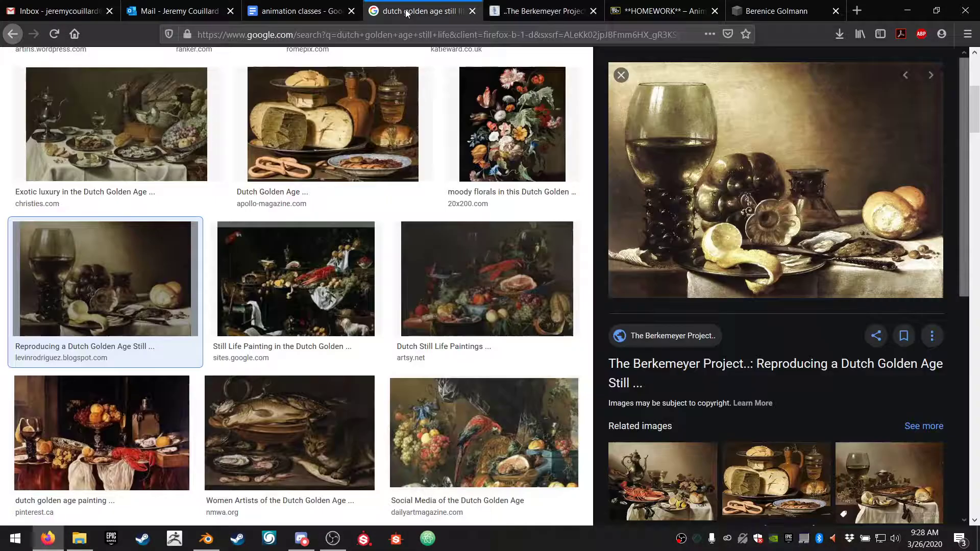
{"action": "scroll", "coordinate": [263, 426], "scroll_direction": "down", "scroll_amount": 5}
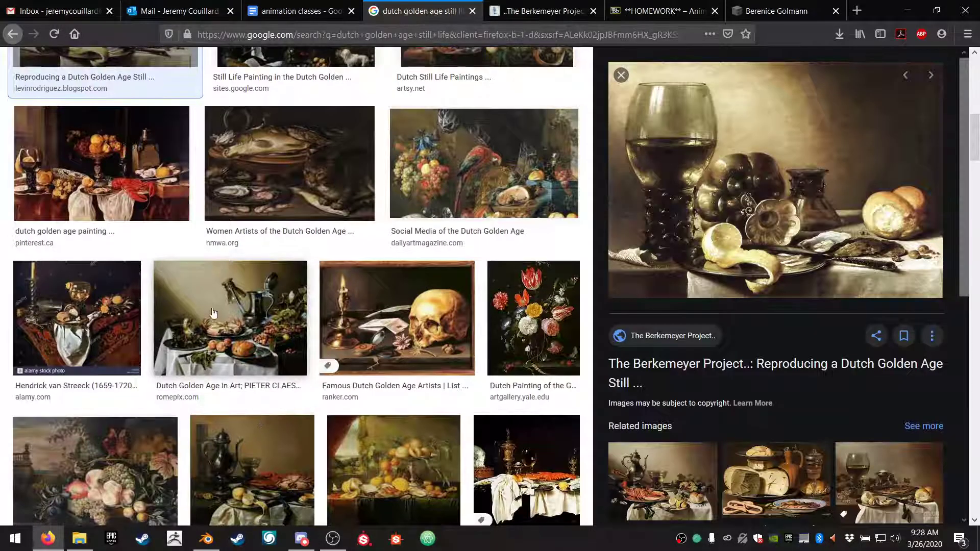
{"action": "scroll", "coordinate": [222, 318], "scroll_direction": "down", "scroll_amount": 1}
{"action": "left_click", "coordinate": [374, 267]}
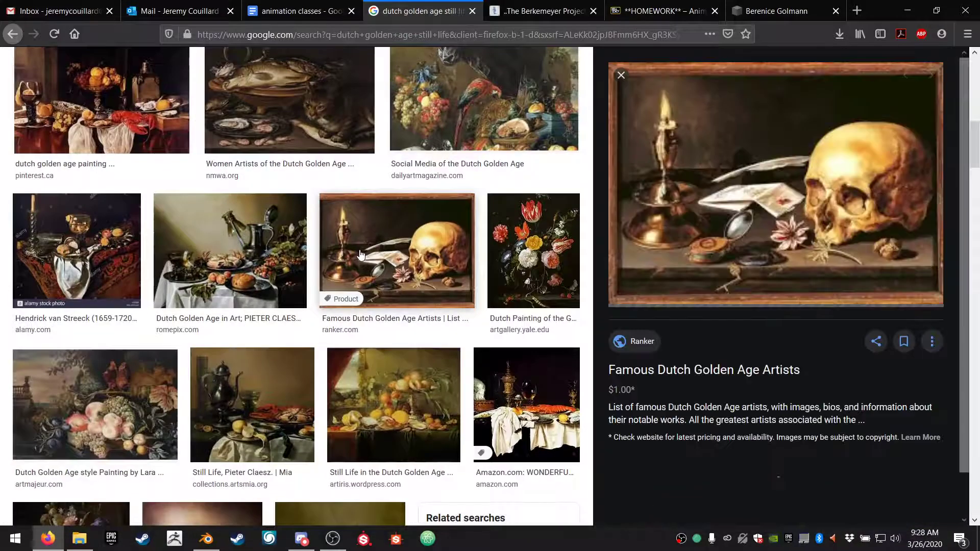
{"action": "left_click", "coordinate": [730, 175]}
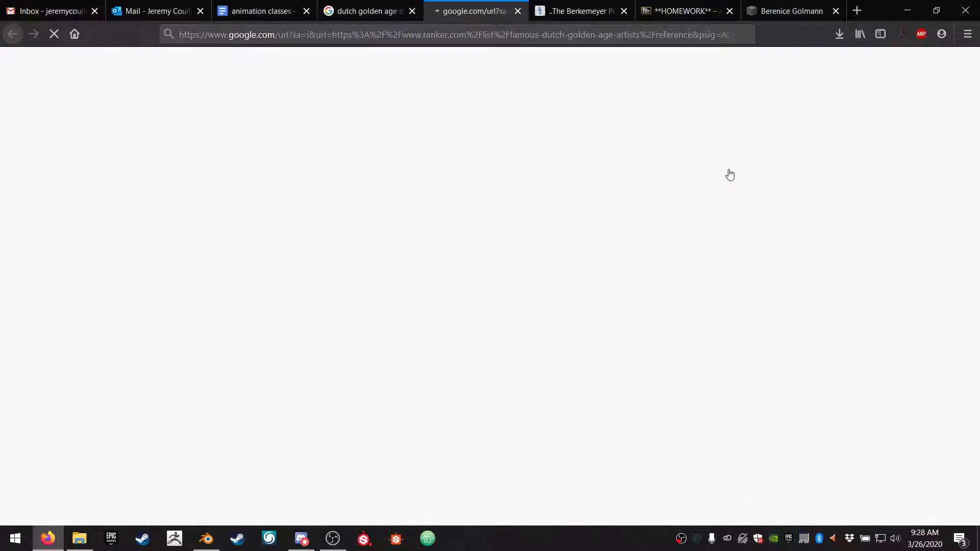
Step: Find Pieter Claesz's skull and candle still life in the Ranker artist list and enlarge the page around it
{"action": "scroll", "coordinate": [306, 311], "scroll_direction": "down", "scroll_amount": 15}
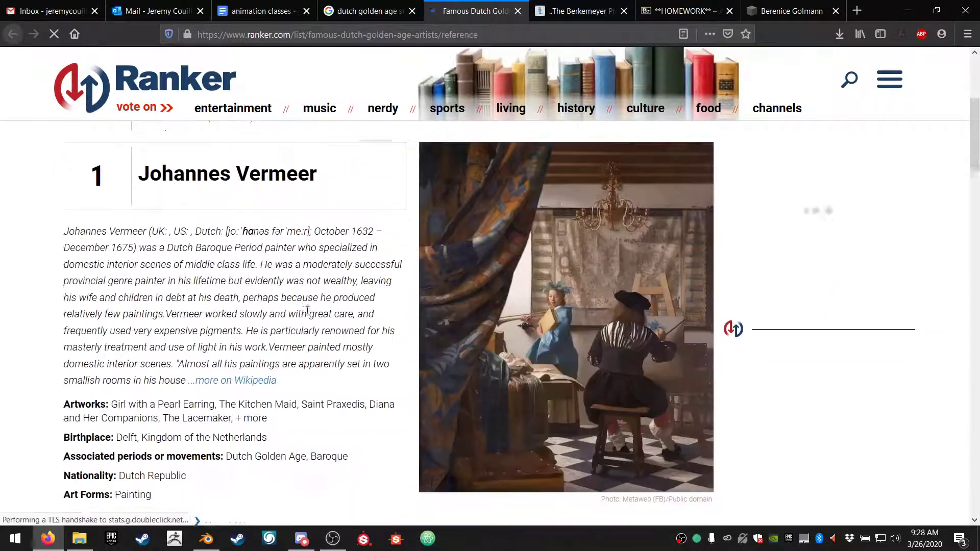
{"action": "scroll", "coordinate": [308, 314], "scroll_direction": "down", "scroll_amount": 5}
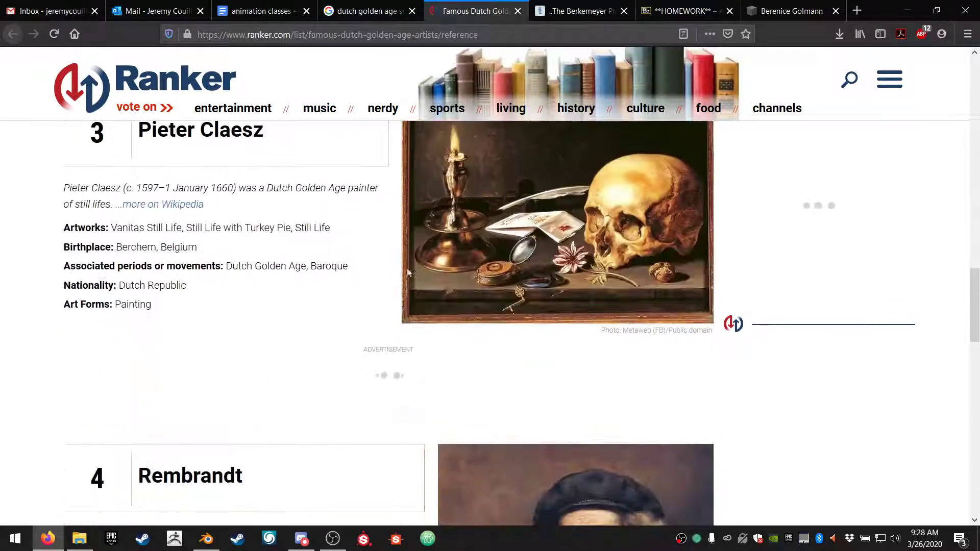
{"action": "right_click", "coordinate": [521, 212]}
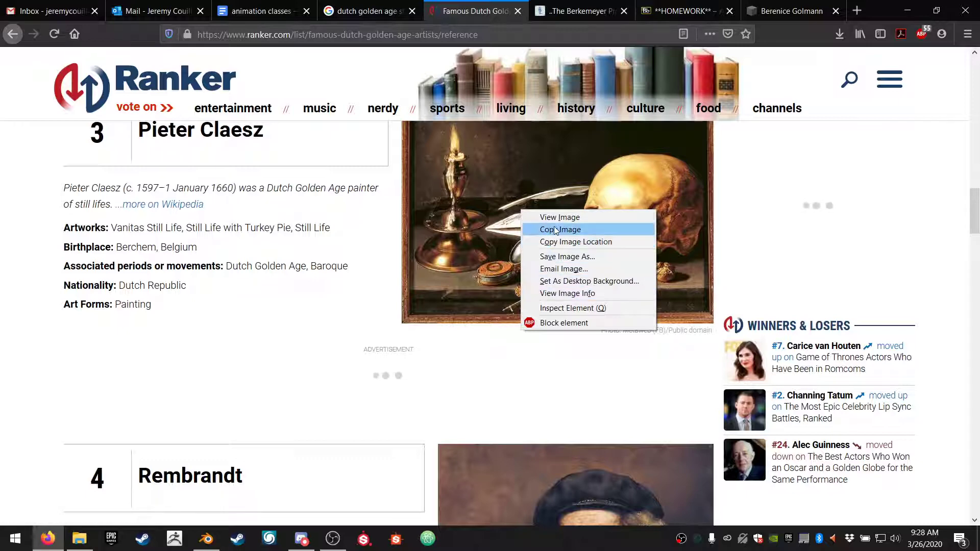
{"action": "right_click", "coordinate": [441, 213]}
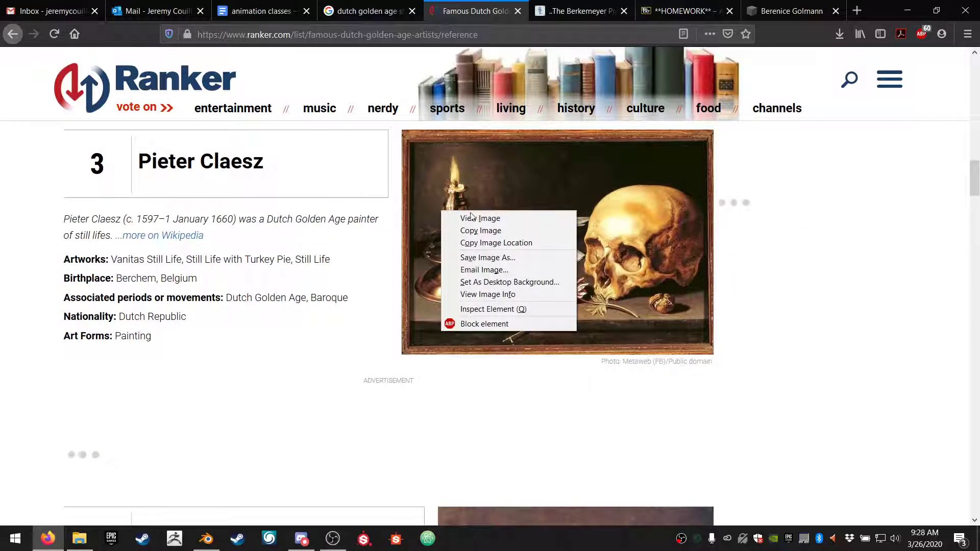
{"action": "left_click", "coordinate": [503, 185]}
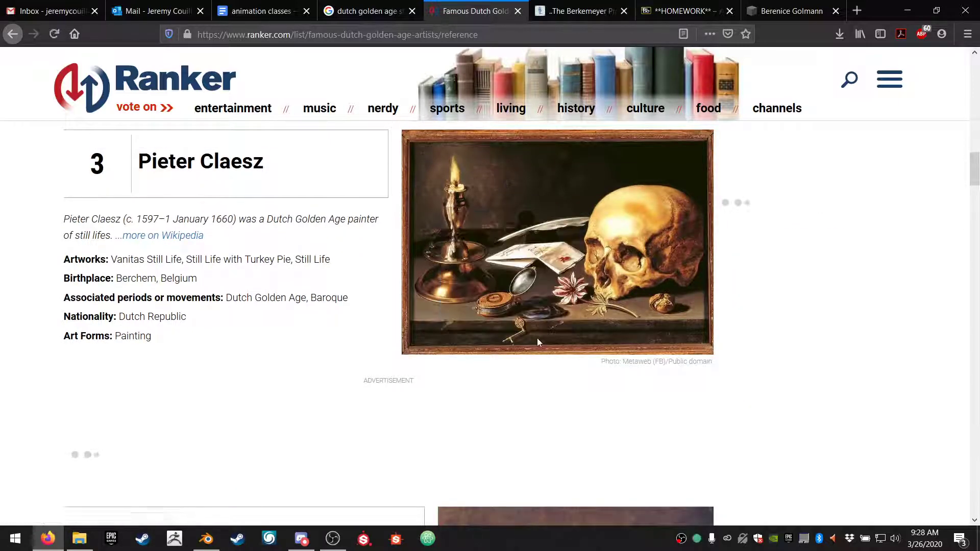
{"action": "scroll", "coordinate": [537, 338], "scroll_direction": "up", "scroll_amount": 2, "text": "ctrl"}
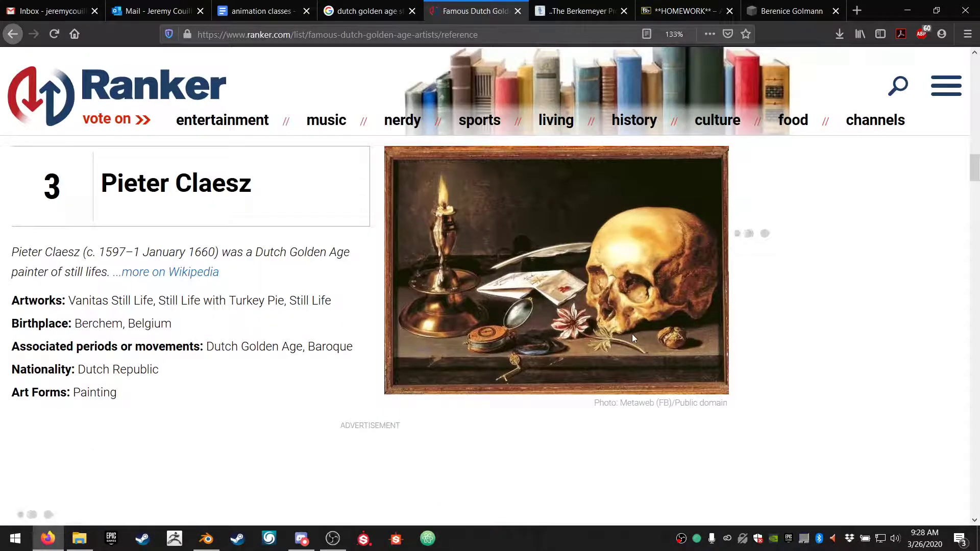
{"action": "scroll", "coordinate": [632, 334], "scroll_direction": "up", "scroll_amount": 1, "text": "ctrl"}
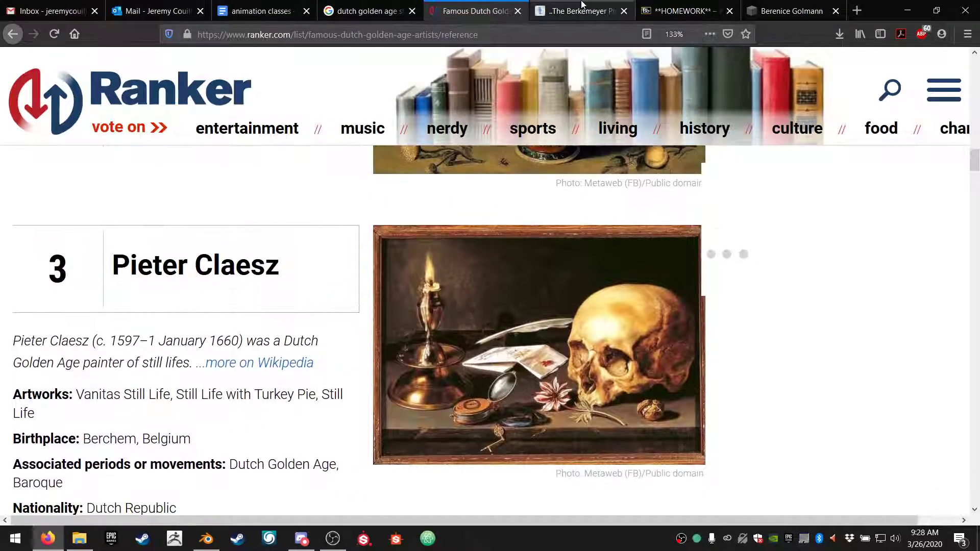
Step: Search the web for "takeshi murata" in a new tab
{"action": "left_click", "coordinate": [857, 14]}
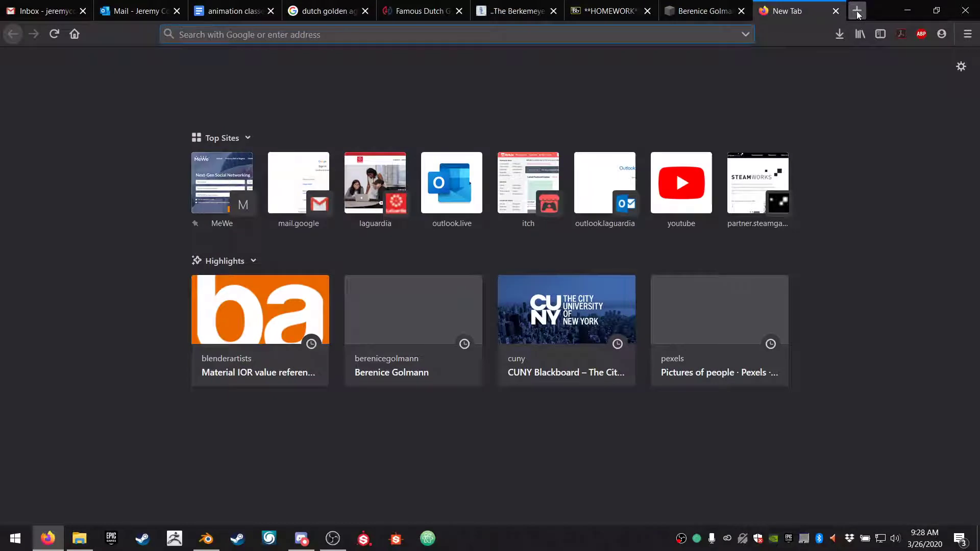
{"action": "type", "text": "takesh"}
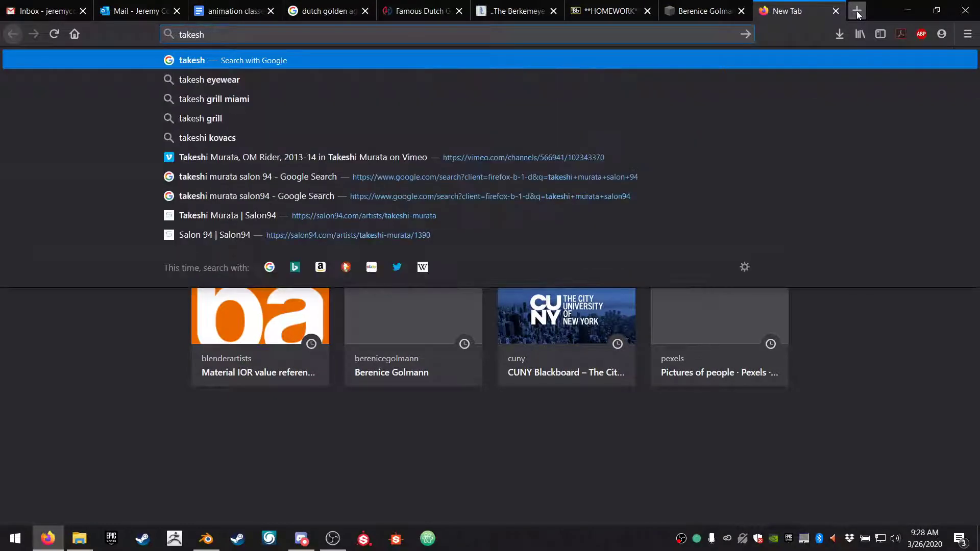
{"action": "type", "text": "i murata"}
{"action": "key", "text": "Return"}
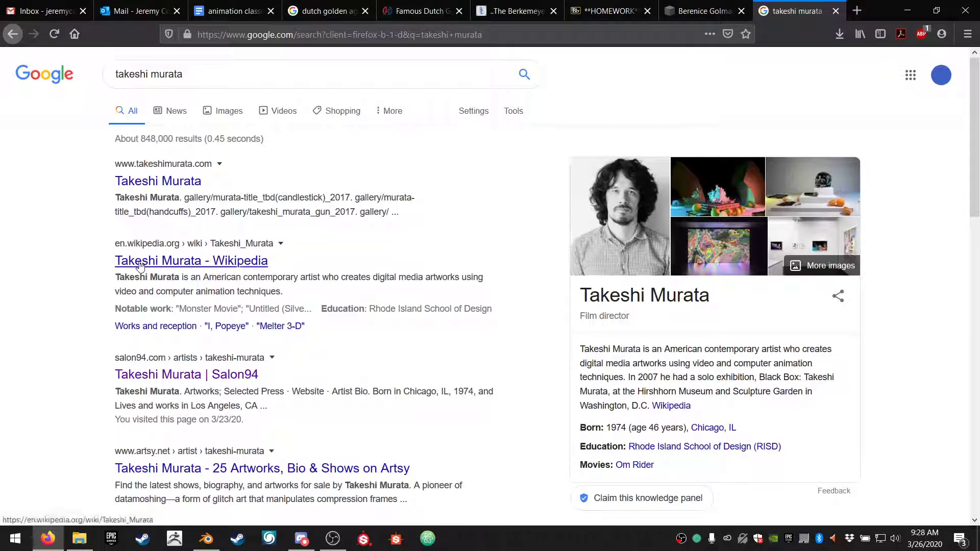
Step: Open Takeshi Murata's Salon94 artist page and view the artwork with the black skull, microphone and oranges
{"action": "left_click", "coordinate": [167, 378]}
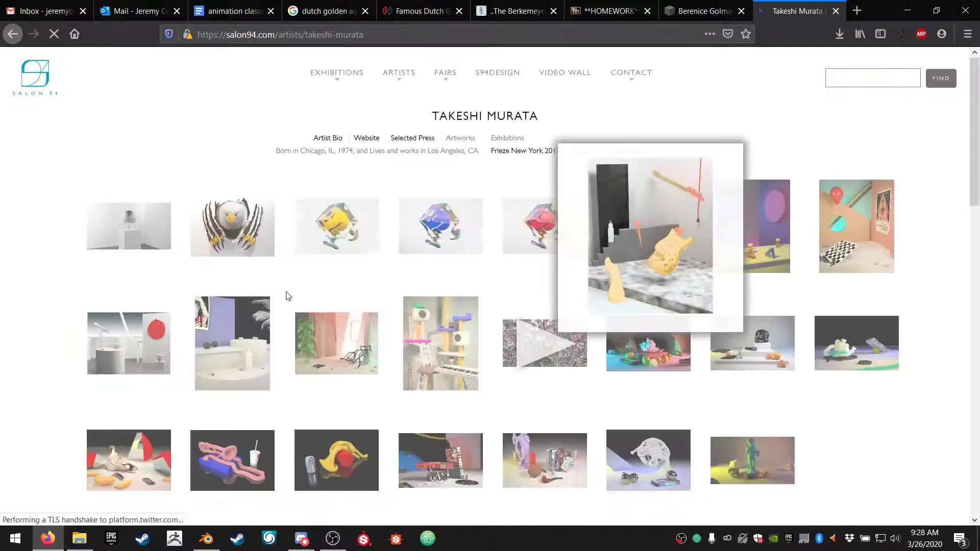
{"action": "scroll", "coordinate": [66, 422], "scroll_direction": "down", "scroll_amount": 2}
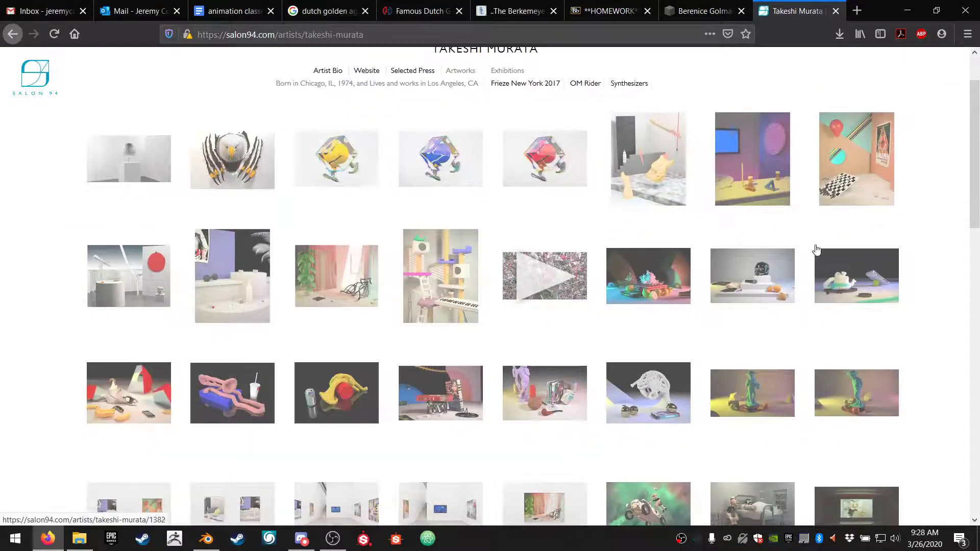
{"action": "left_click", "coordinate": [740, 289]}
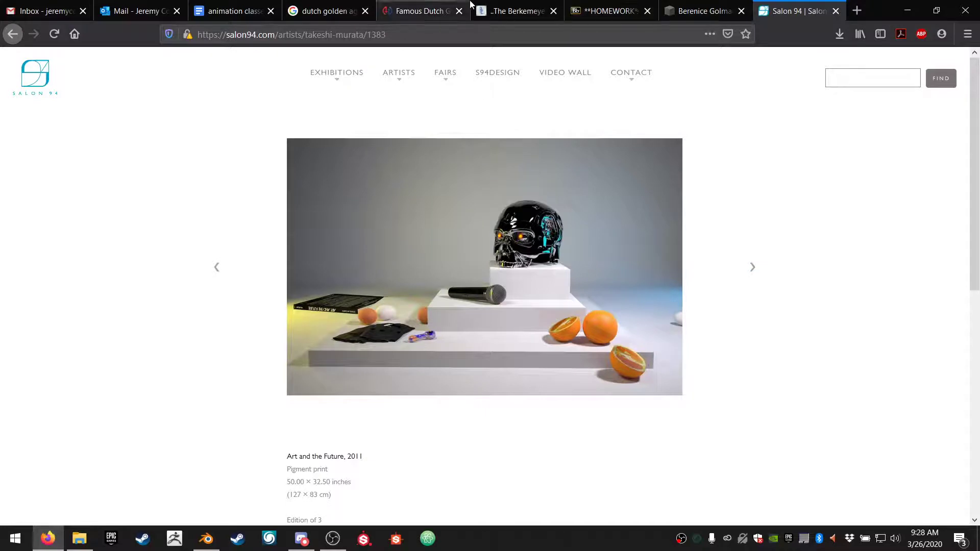
Step: Compare Claesz's skull still life with Murata's black skull print, viewing the print enlarged
{"action": "left_click", "coordinate": [423, 9]}
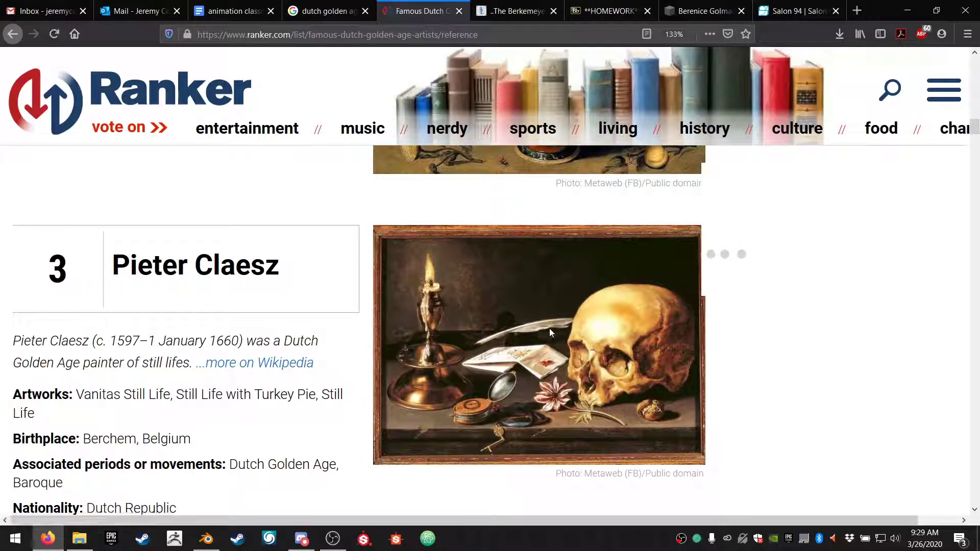
{"action": "left_click", "coordinate": [781, 5]}
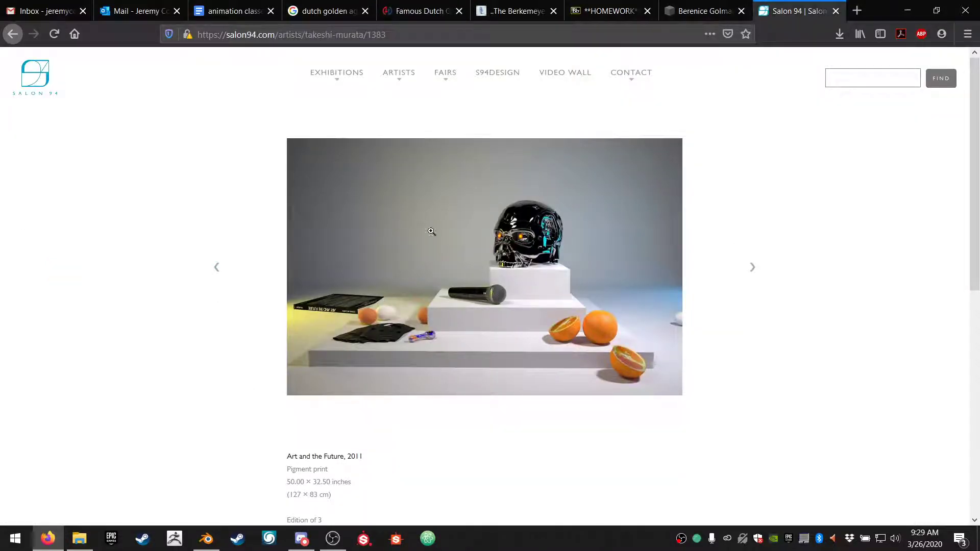
{"action": "left_click", "coordinate": [479, 227]}
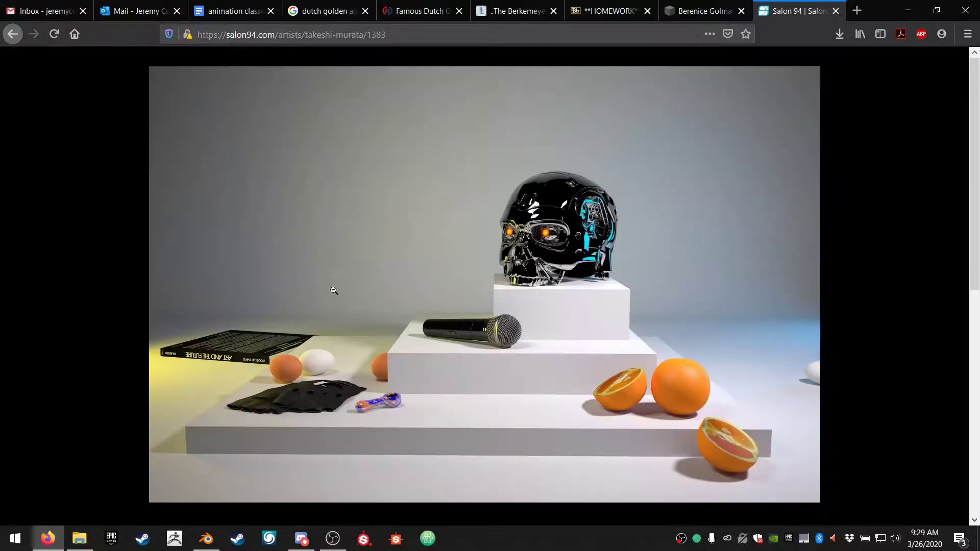
{"action": "left_click", "coordinate": [418, 11]}
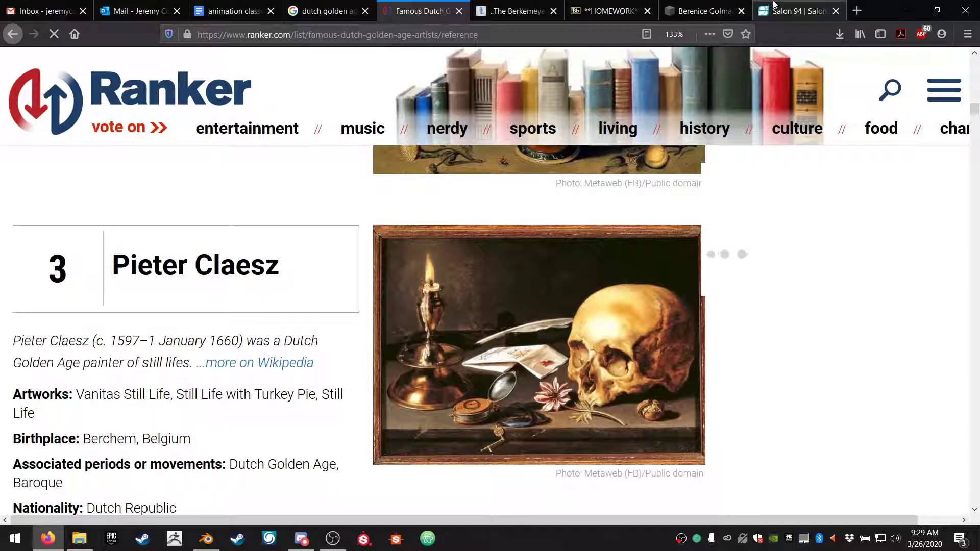
{"action": "left_click", "coordinate": [796, 11]}
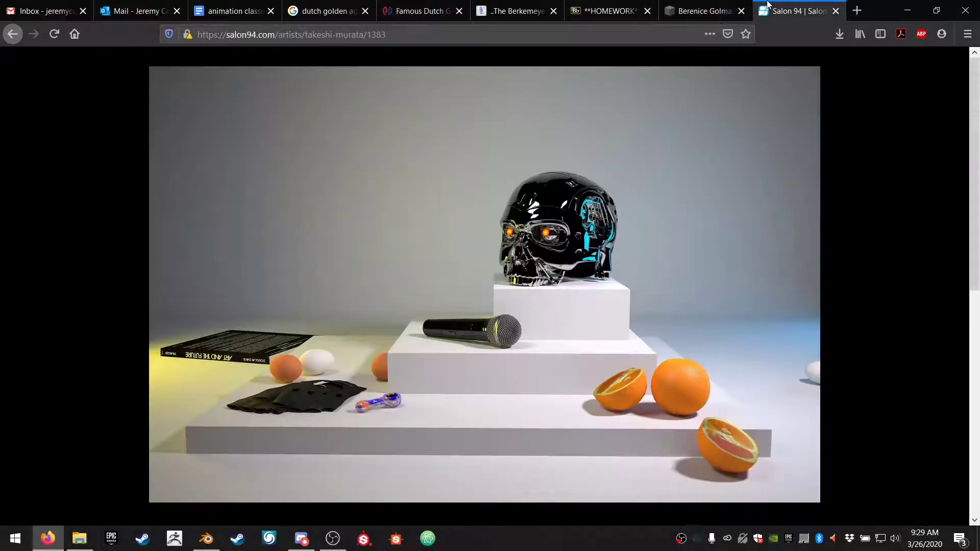
Step: Close the Ranker page and open The Art Story source page of the white tablecloth still life from the image results
{"action": "left_click", "coordinate": [427, 11]}
{"action": "scroll", "coordinate": [192, 374], "scroll_direction": "down", "scroll_amount": 10}
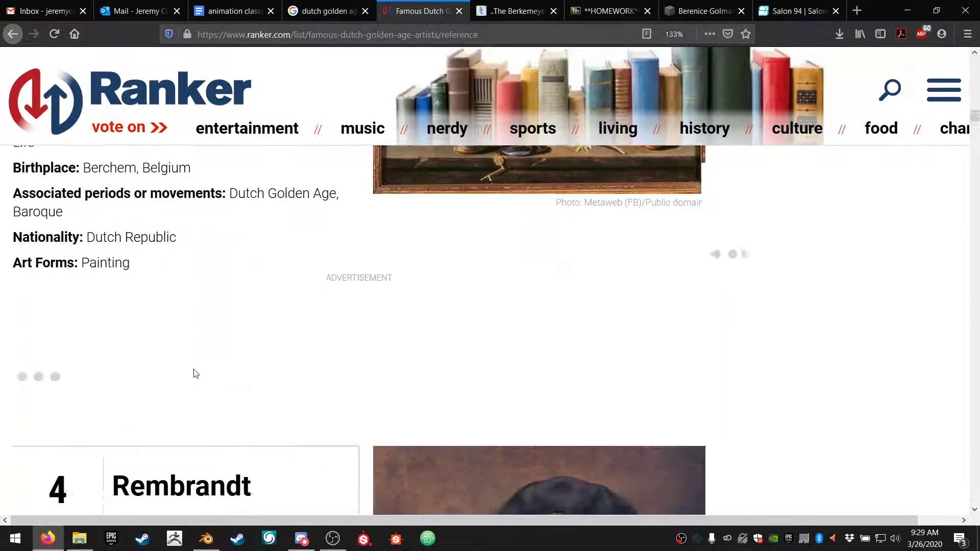
{"action": "middle_click", "coordinate": [403, 6]}
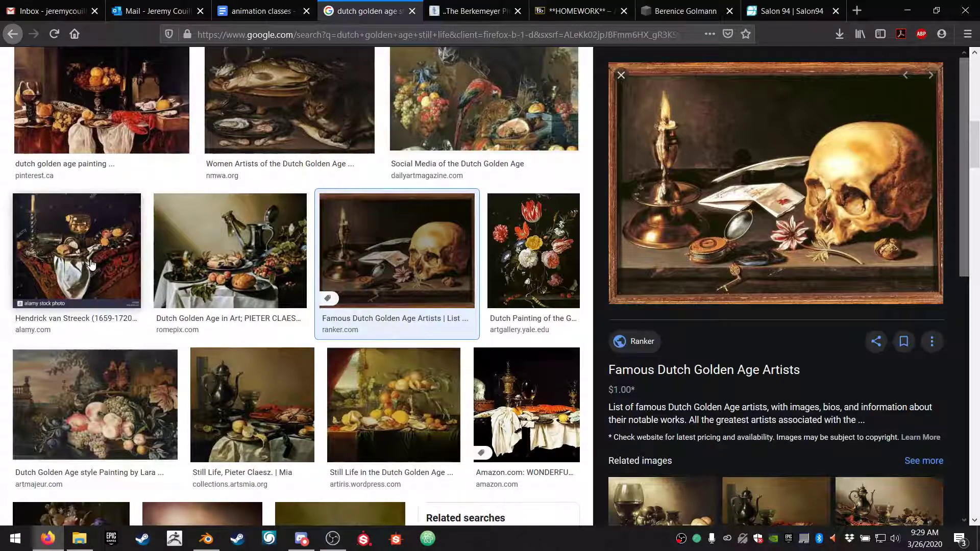
{"action": "scroll", "coordinate": [194, 367], "scroll_direction": "down", "scroll_amount": 9}
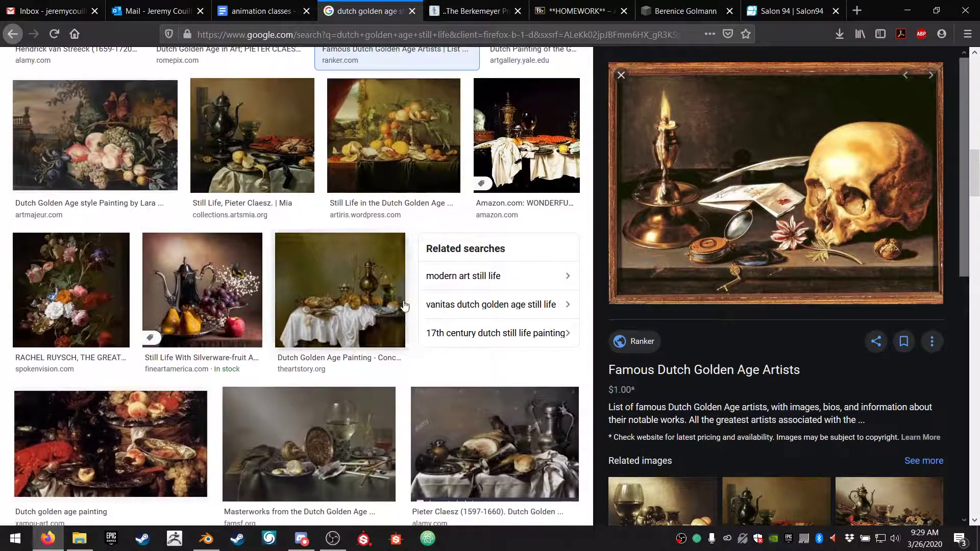
{"action": "left_click", "coordinate": [402, 305]}
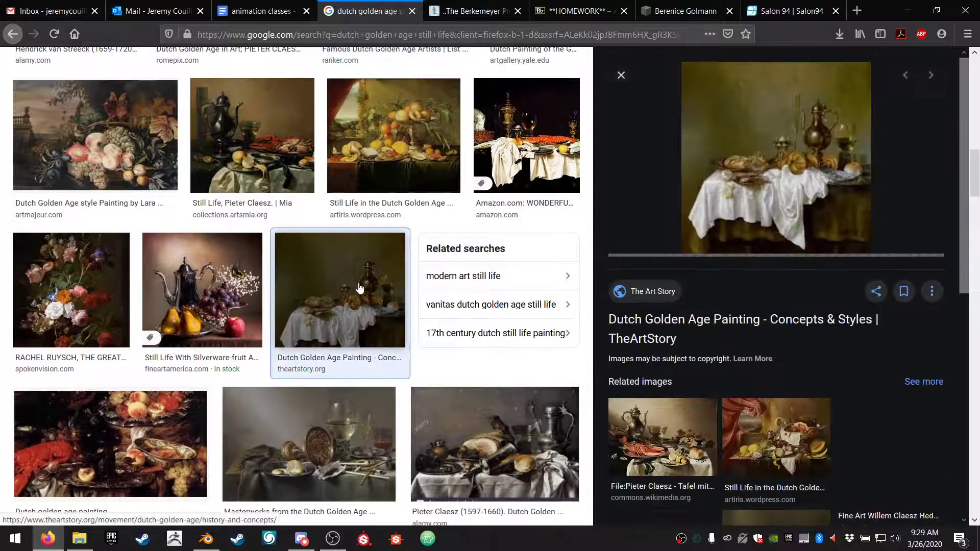
{"action": "left_click", "coordinate": [813, 189]}
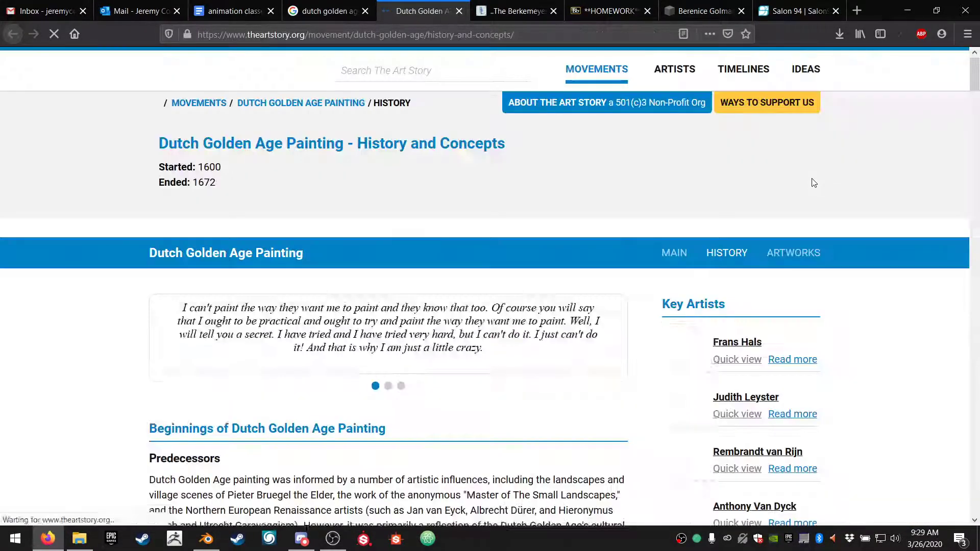
Step: Locate the white tablecloth still life in The Art Story article and copy its image address
{"action": "scroll", "coordinate": [127, 351], "scroll_direction": "down", "scroll_amount": 9}
{"action": "scroll", "coordinate": [128, 351], "scroll_direction": "down", "scroll_amount": 20}
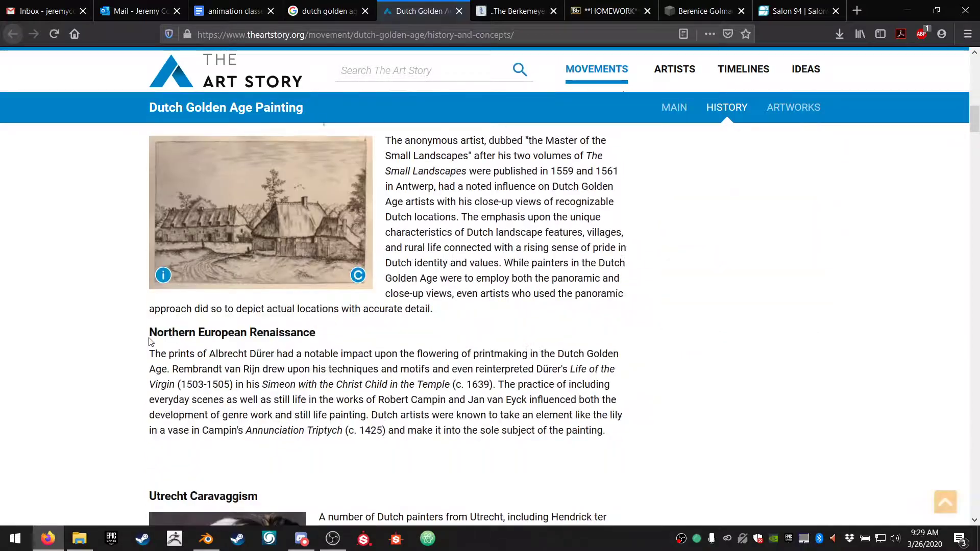
{"action": "scroll", "coordinate": [149, 341], "scroll_direction": "down", "scroll_amount": 20}
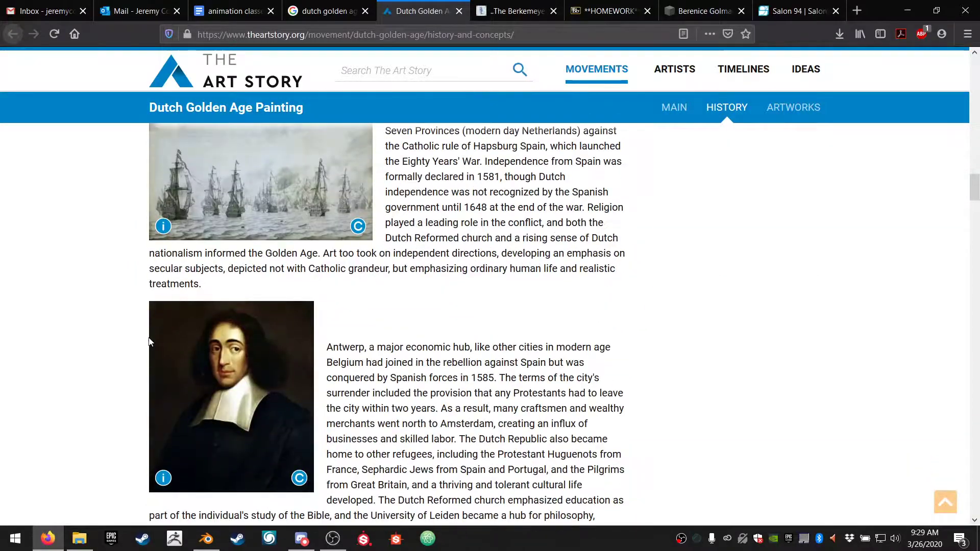
{"action": "scroll", "coordinate": [157, 319], "scroll_direction": "down", "scroll_amount": 10}
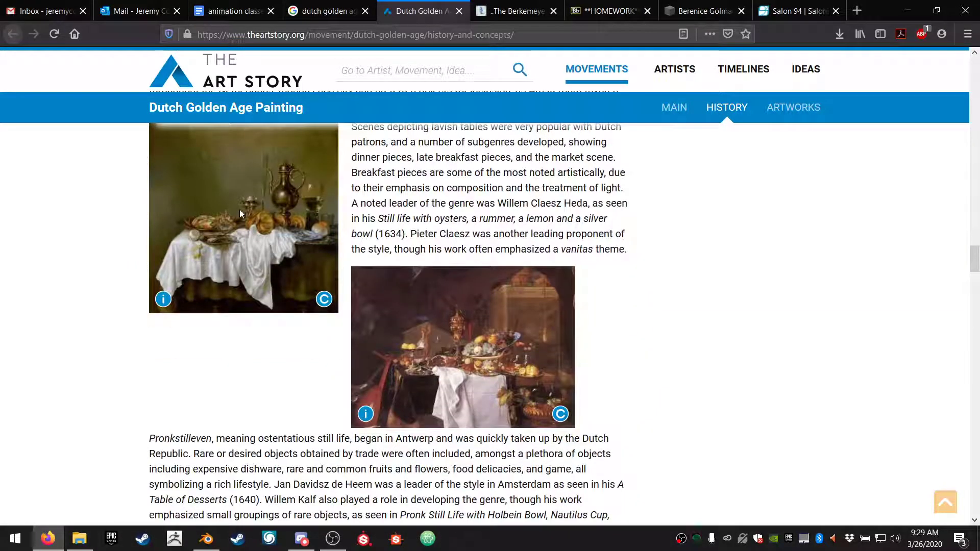
{"action": "right_click", "coordinate": [266, 213]}
{"action": "left_click", "coordinate": [197, 197]}
{"action": "right_click", "coordinate": [251, 202]}
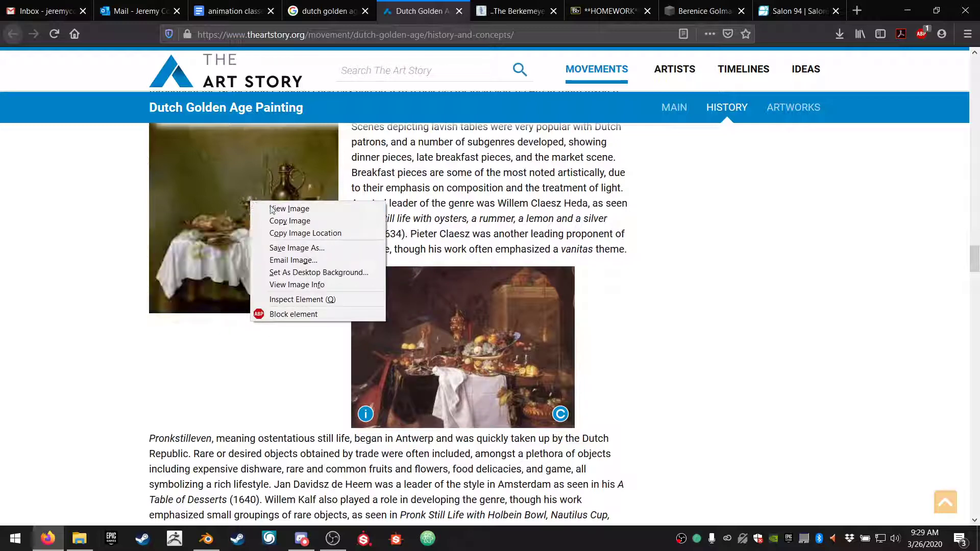
{"action": "left_click", "coordinate": [293, 233]}
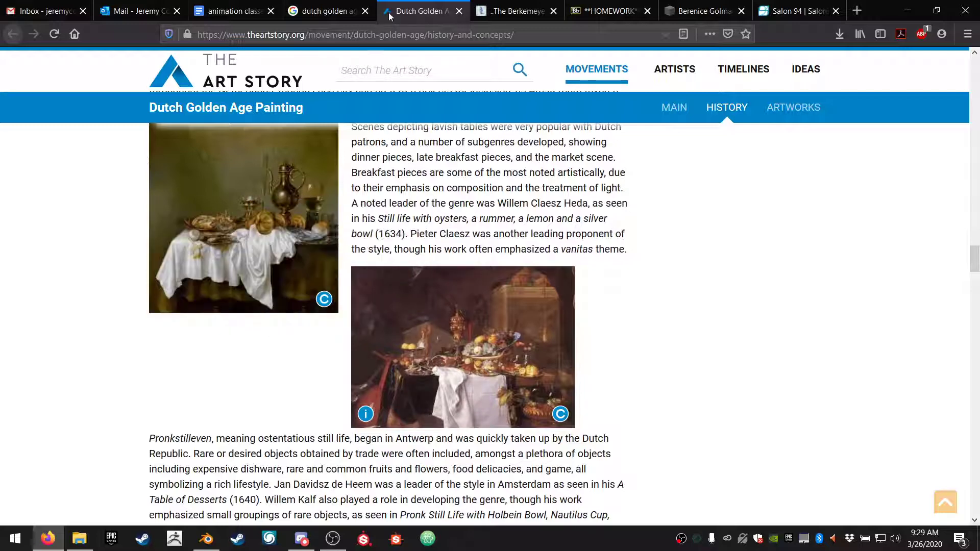
Step: Load the copied image address in the same tab and enlarge the painting to 200%
{"action": "left_click", "coordinate": [395, 35]}
{"action": "right_click", "coordinate": [396, 35]}
{"action": "left_click", "coordinate": [432, 94]}
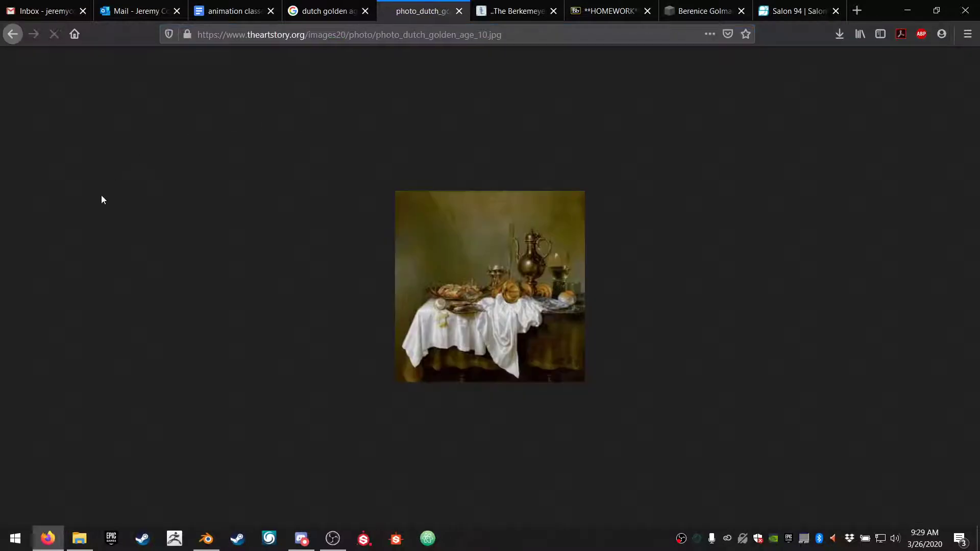
{"action": "scroll", "coordinate": [498, 292], "scroll_direction": "up", "scroll_amount": 6, "text": "ctrl"}
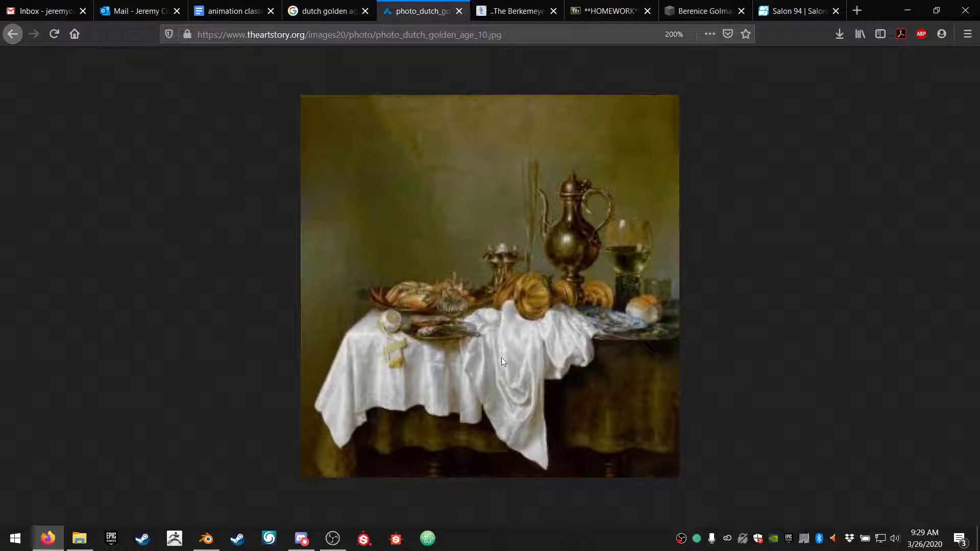
Step: Close the enlarged painting and look through the Dutch golden age still life image results again
{"action": "left_click", "coordinate": [459, 11]}
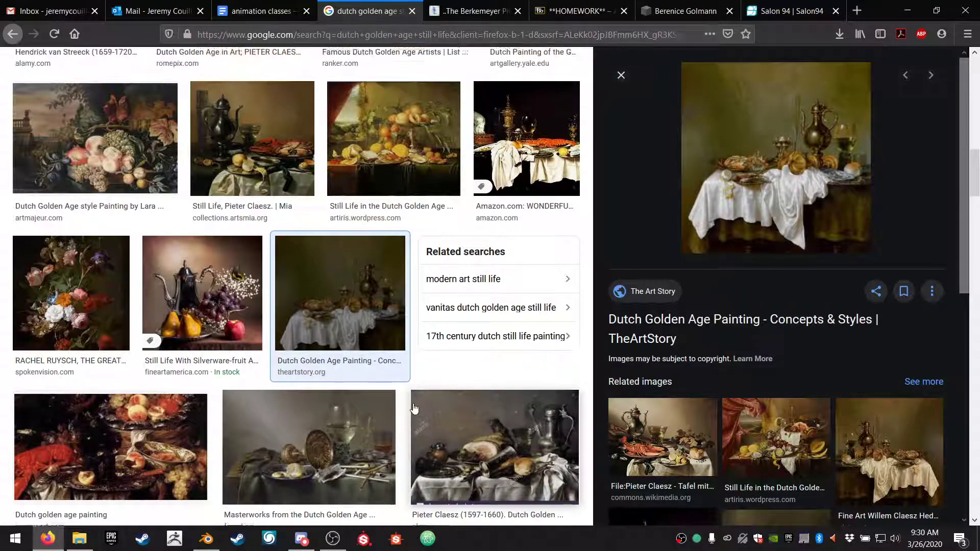
{"action": "scroll", "coordinate": [433, 419], "scroll_direction": "up", "scroll_amount": 6}
{"action": "scroll", "coordinate": [415, 409], "scroll_direction": "up", "scroll_amount": 4}
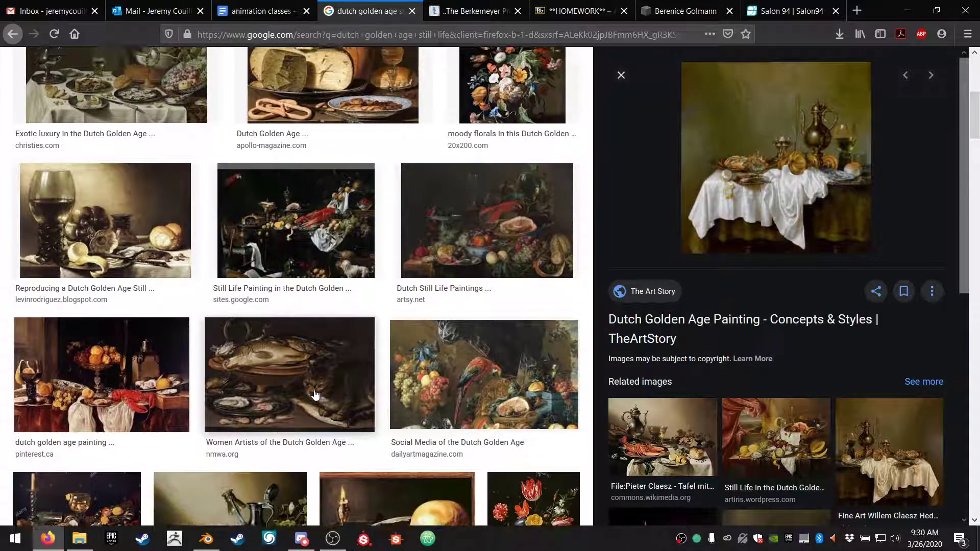
{"action": "scroll", "coordinate": [318, 393], "scroll_direction": "up", "scroll_amount": 5}
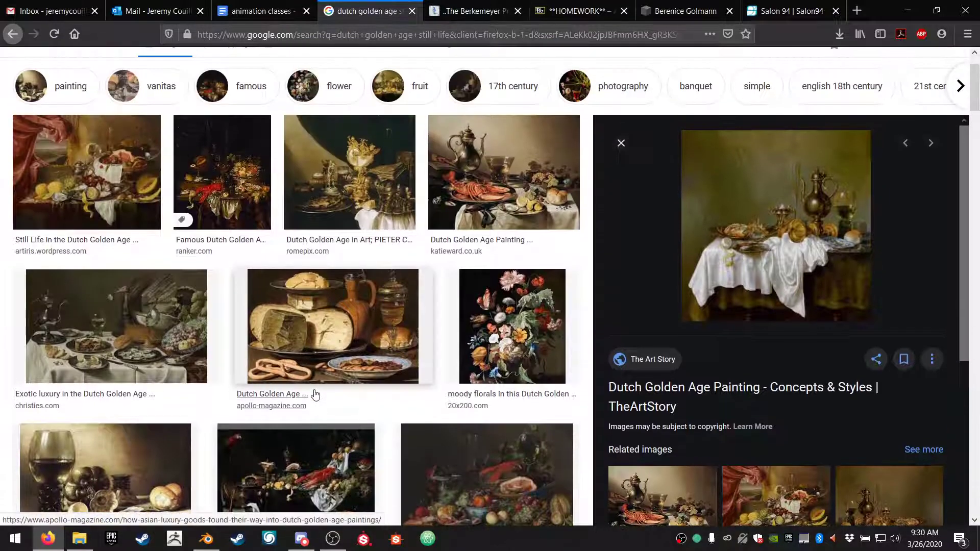
{"action": "scroll", "coordinate": [315, 395], "scroll_direction": "down", "scroll_amount": 1}
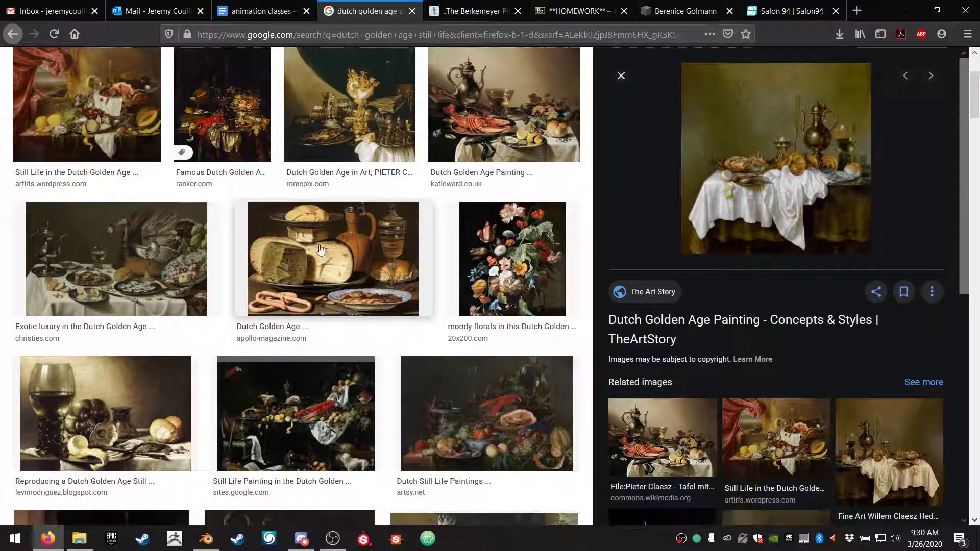
{"action": "scroll", "coordinate": [380, 261], "scroll_direction": "down", "scroll_amount": 5}
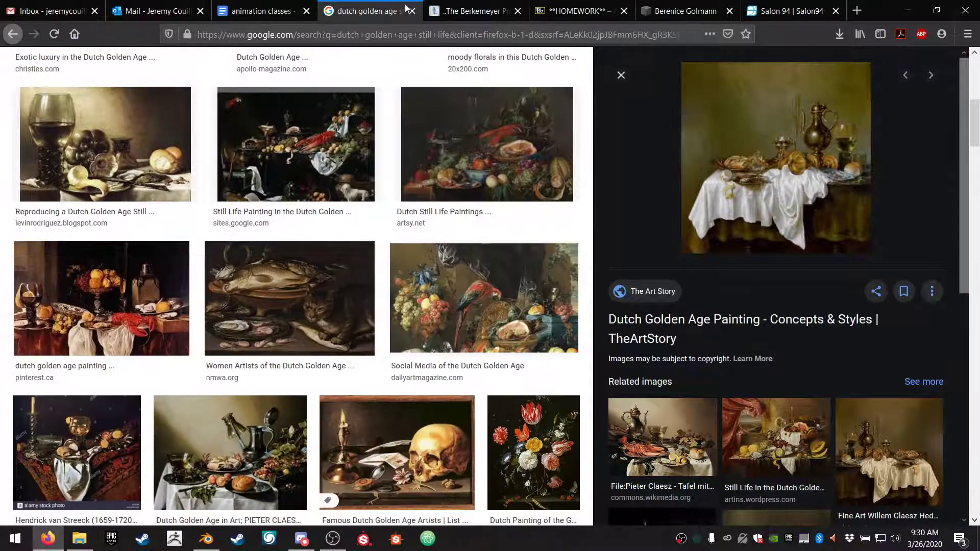
Step: Open the Morandi image results linked in the animation classes document and close the Dutch golden age search page
{"action": "left_click", "coordinate": [293, 6]}
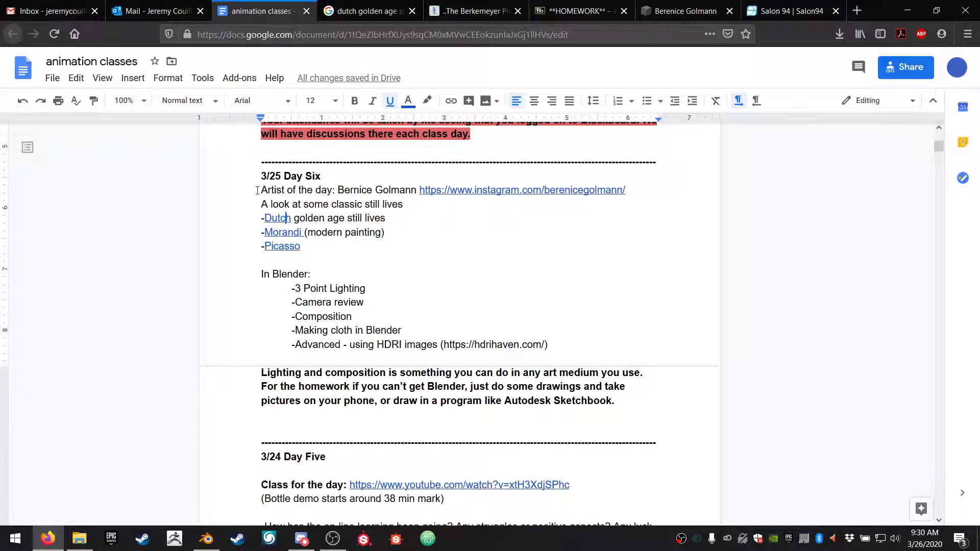
{"action": "scroll", "coordinate": [257, 190], "scroll_direction": "up", "scroll_amount": 3}
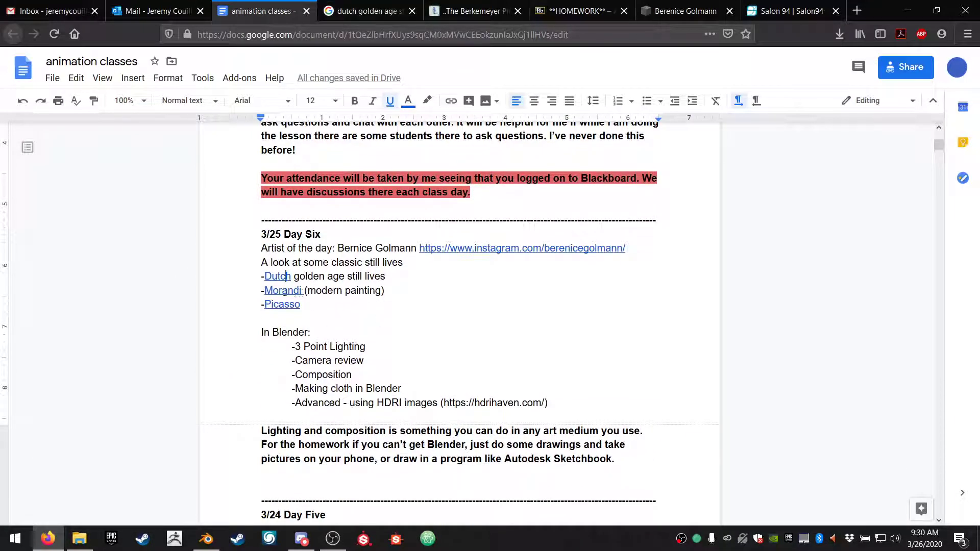
{"action": "left_click_drag", "start_coordinate": [387, 282], "coordinate": [240, 288]}
{"action": "left_click", "coordinate": [327, 277]}
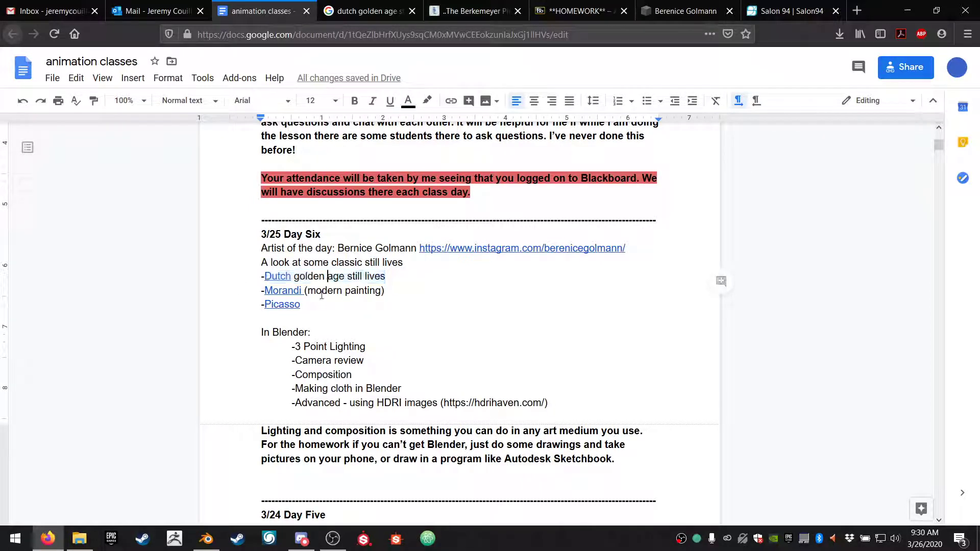
{"action": "left_click", "coordinate": [283, 295]}
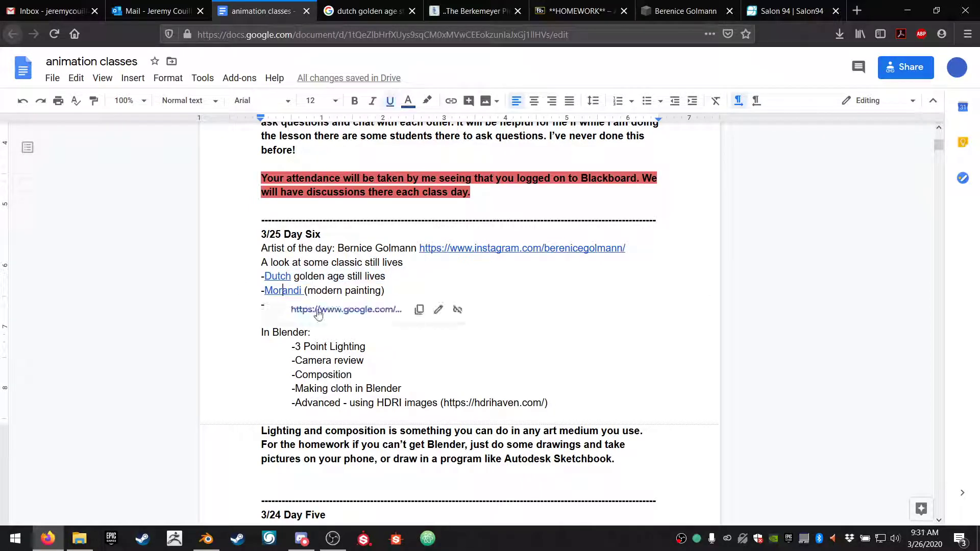
{"action": "left_click", "coordinate": [316, 309]}
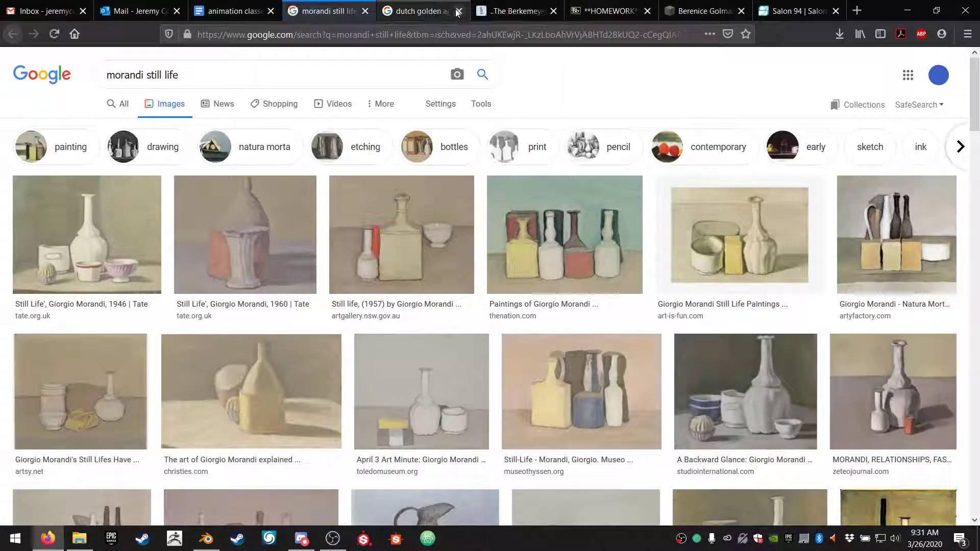
{"action": "left_click", "coordinate": [457, 11]}
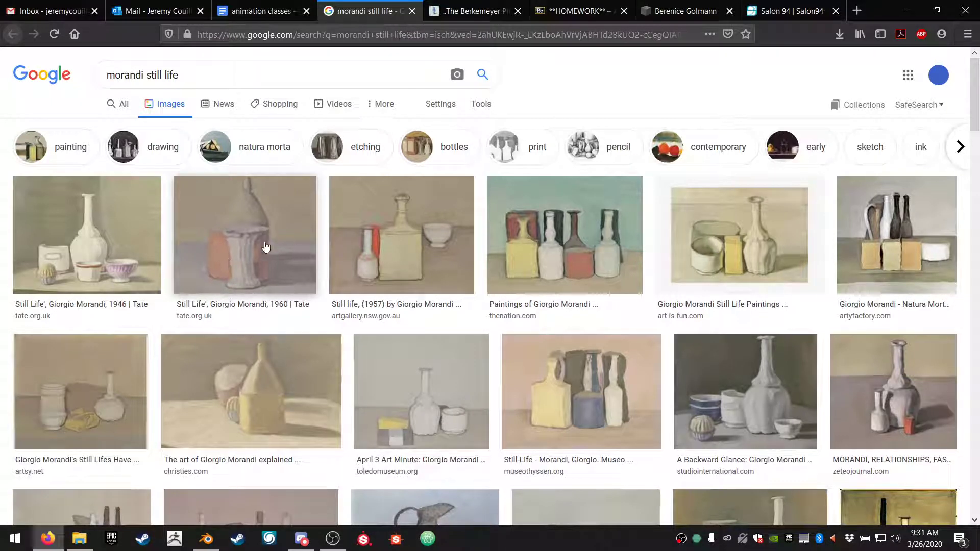
Step: Look through the Morandi still life image results, comparing how the bottles and vessels are arranged and lit
{"action": "scroll", "coordinate": [266, 247], "scroll_direction": "down", "scroll_amount": 1}
{"action": "scroll", "coordinate": [275, 236], "scroll_direction": "down", "scroll_amount": 1}
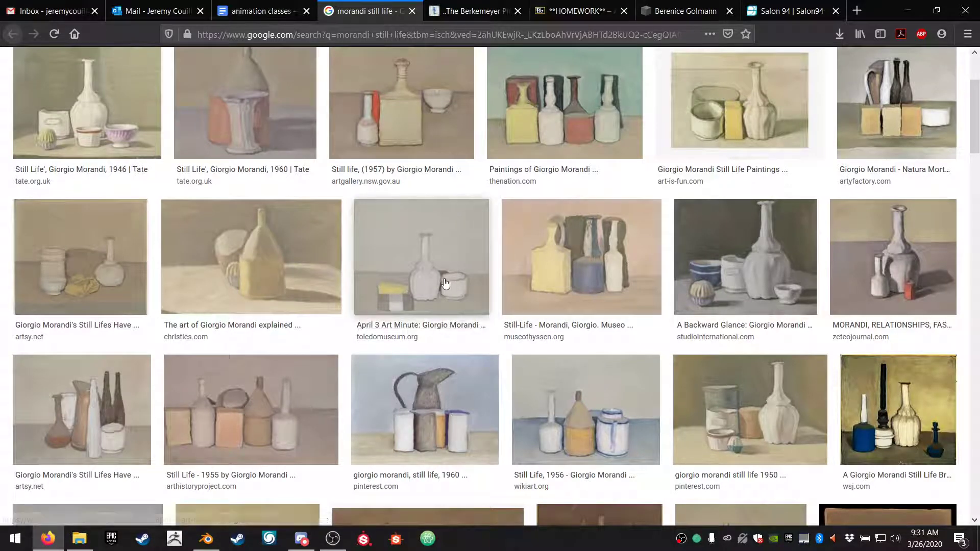
{"action": "scroll", "coordinate": [444, 284], "scroll_direction": "up", "scroll_amount": 3}
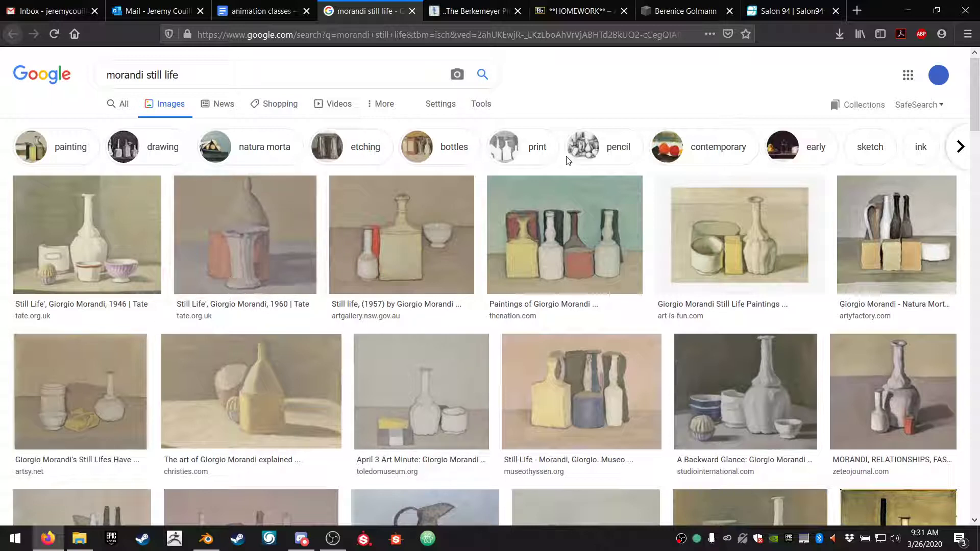
{"action": "scroll", "coordinate": [159, 331], "scroll_direction": "down", "scroll_amount": 2}
{"action": "scroll", "coordinate": [159, 332], "scroll_direction": "down", "scroll_amount": 4}
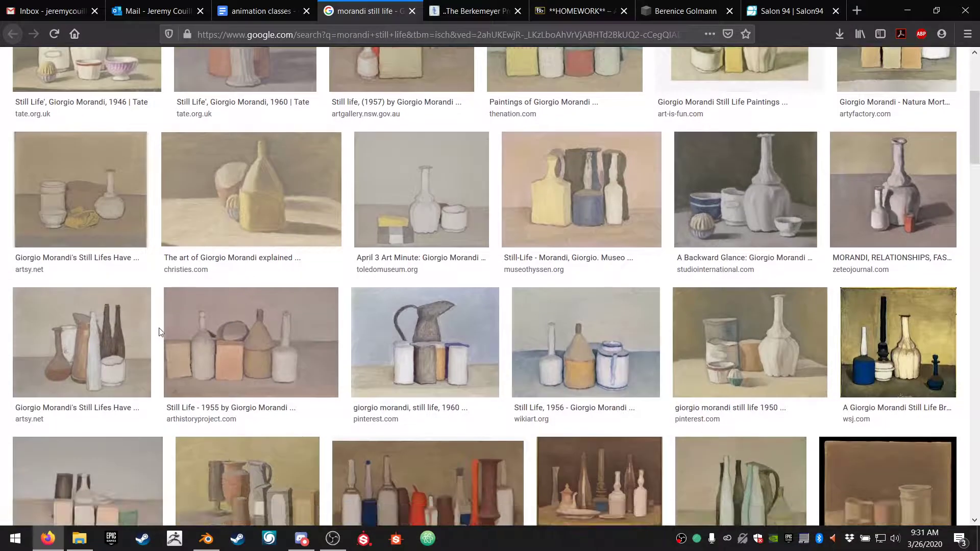
{"action": "scroll", "coordinate": [160, 333], "scroll_direction": "down", "scroll_amount": 3}
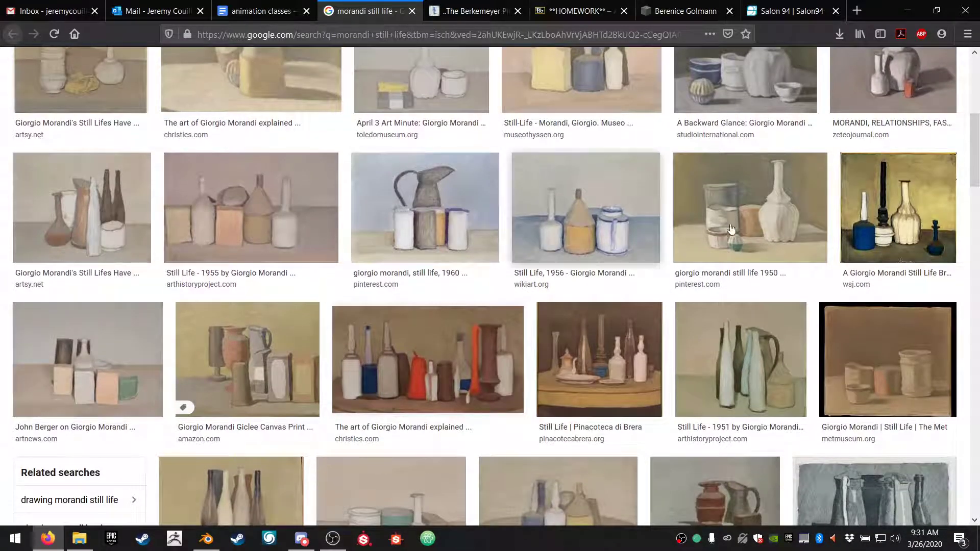
{"action": "scroll", "coordinate": [746, 175], "scroll_direction": "up", "scroll_amount": 3}
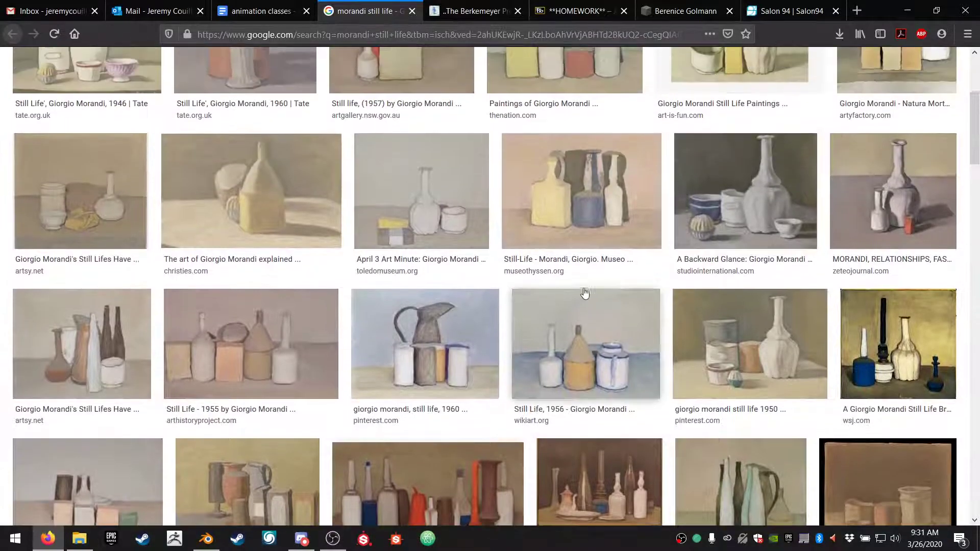
{"action": "scroll", "coordinate": [663, 215], "scroll_direction": "up", "scroll_amount": 3}
{"action": "scroll", "coordinate": [725, 198], "scroll_direction": "down", "scroll_amount": 2}
{"action": "scroll", "coordinate": [725, 198], "scroll_direction": "down", "scroll_amount": 3}
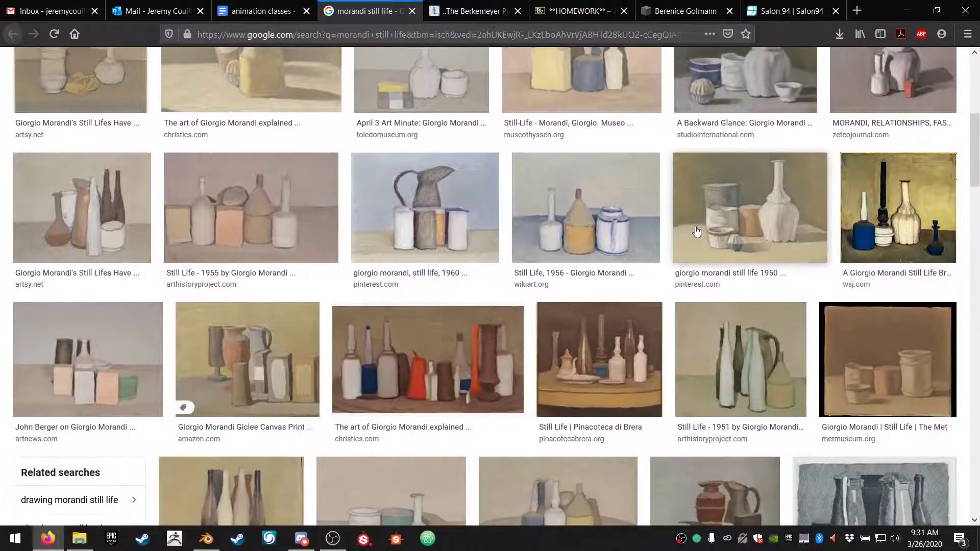
Step: Preview the Christie's Morandi painting with the long row of bottles and his Still Life - 1952
{"action": "left_click", "coordinate": [401, 347]}
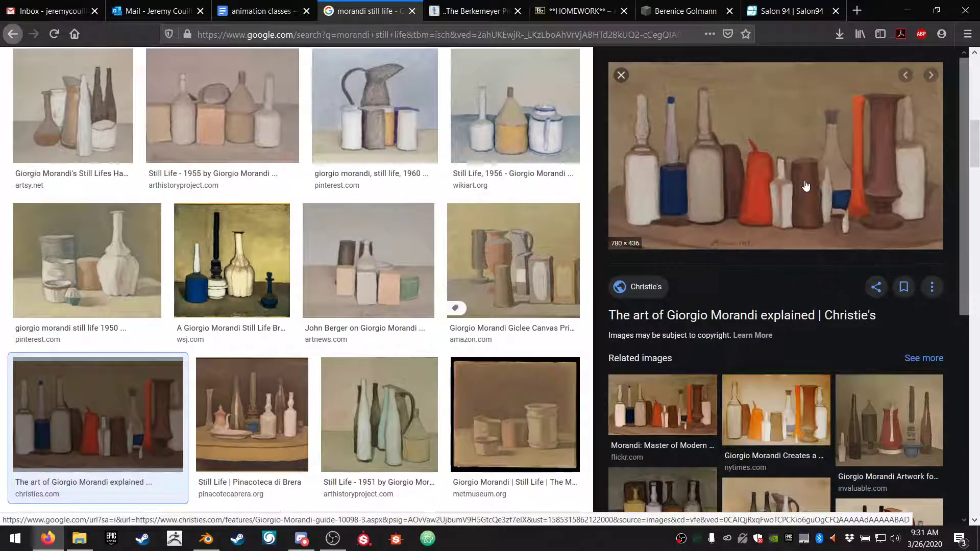
{"action": "scroll", "coordinate": [408, 371], "scroll_direction": "down", "scroll_amount": 1}
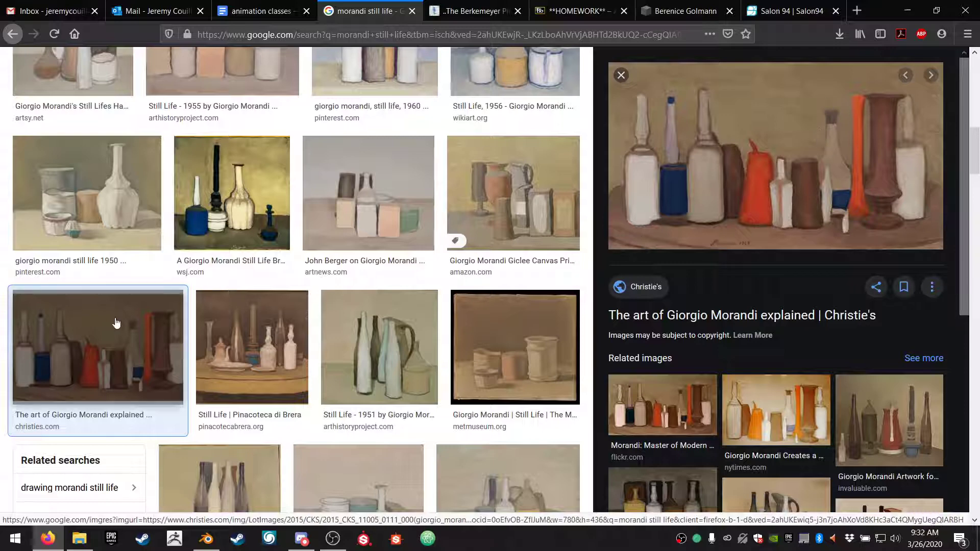
{"action": "scroll", "coordinate": [115, 324], "scroll_direction": "down", "scroll_amount": 1}
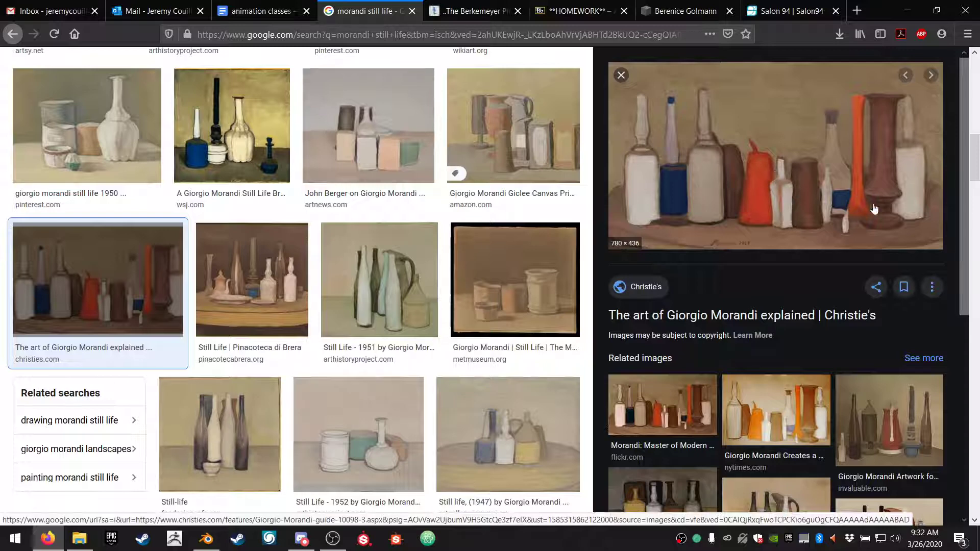
{"action": "left_click", "coordinate": [359, 425]}
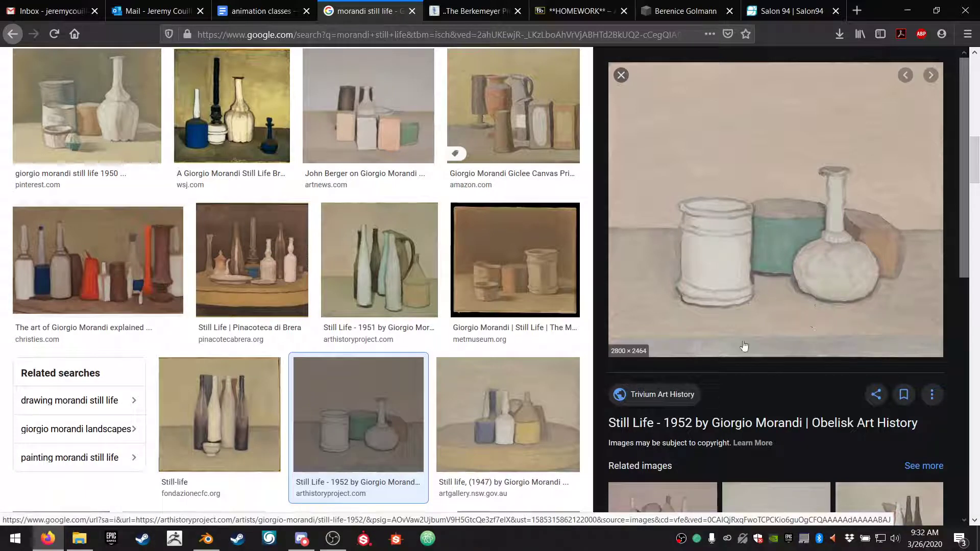
{"action": "left_click", "coordinate": [263, 6]}
{"action": "left_click", "coordinate": [362, 11]}
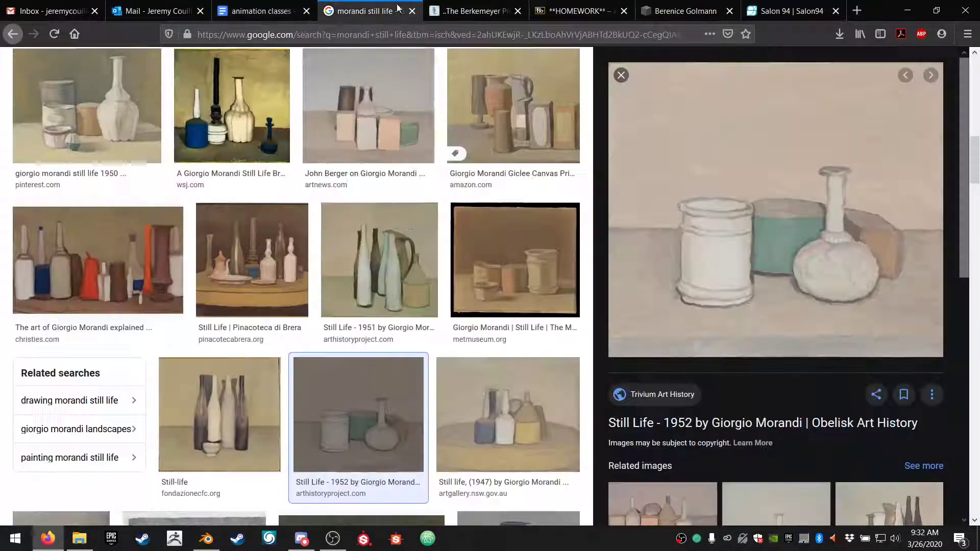
{"action": "scroll", "coordinate": [401, 201], "scroll_direction": "up", "scroll_amount": 5}
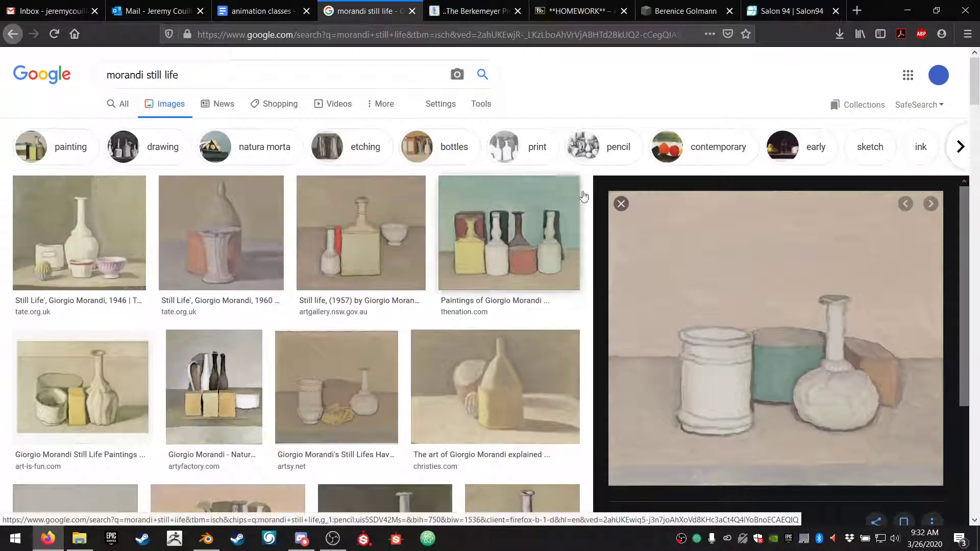
Step: Open the Picasso image results linked in the animation classes document and close the Morandi search page
{"action": "left_click", "coordinate": [268, 12]}
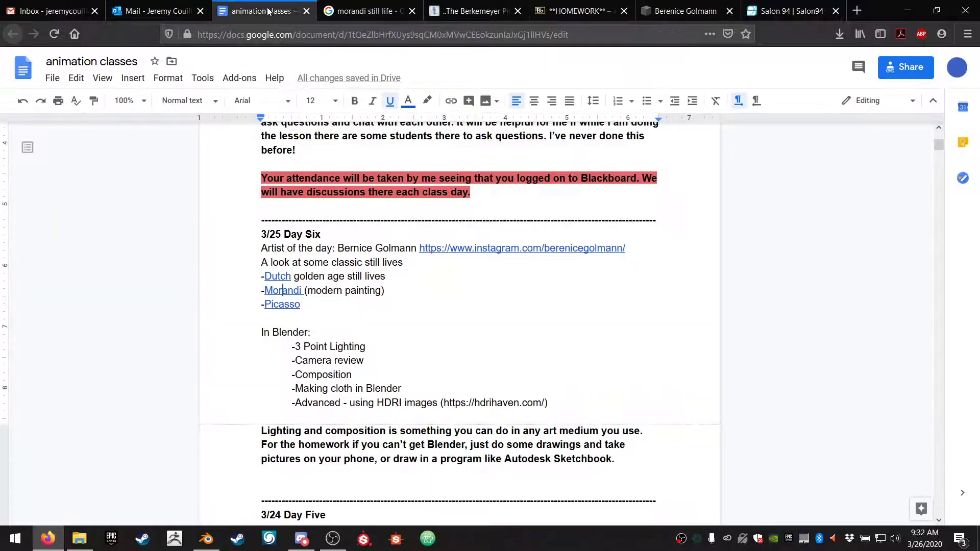
{"action": "left_click", "coordinate": [275, 305]}
{"action": "left_click", "coordinate": [315, 325]}
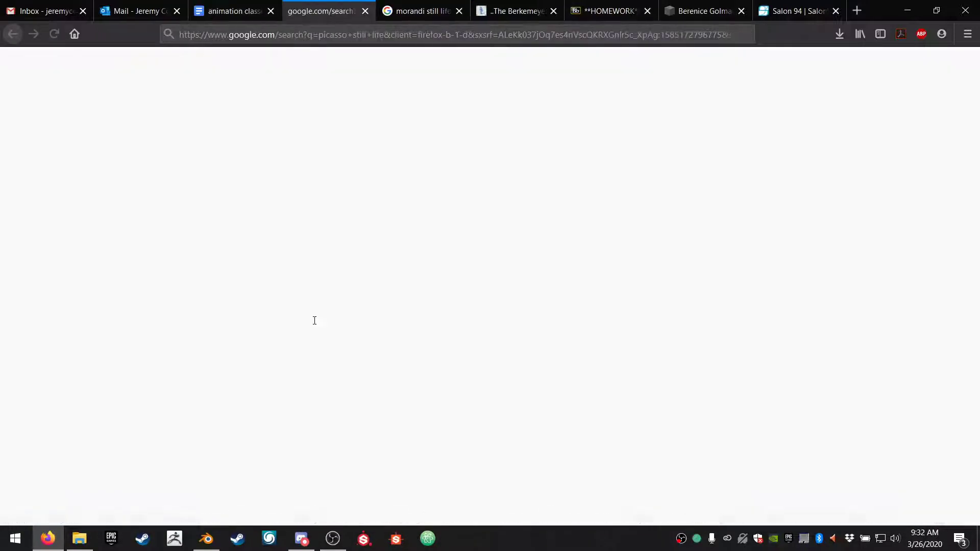
{"action": "left_click", "coordinate": [434, 11]}
{"action": "left_click", "coordinate": [459, 11]}
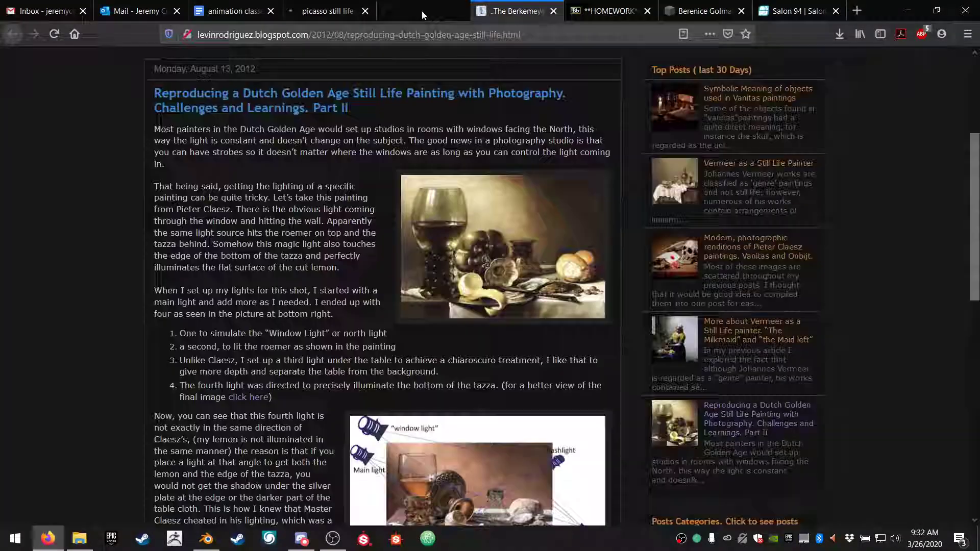
{"action": "left_click", "coordinate": [337, 12]}
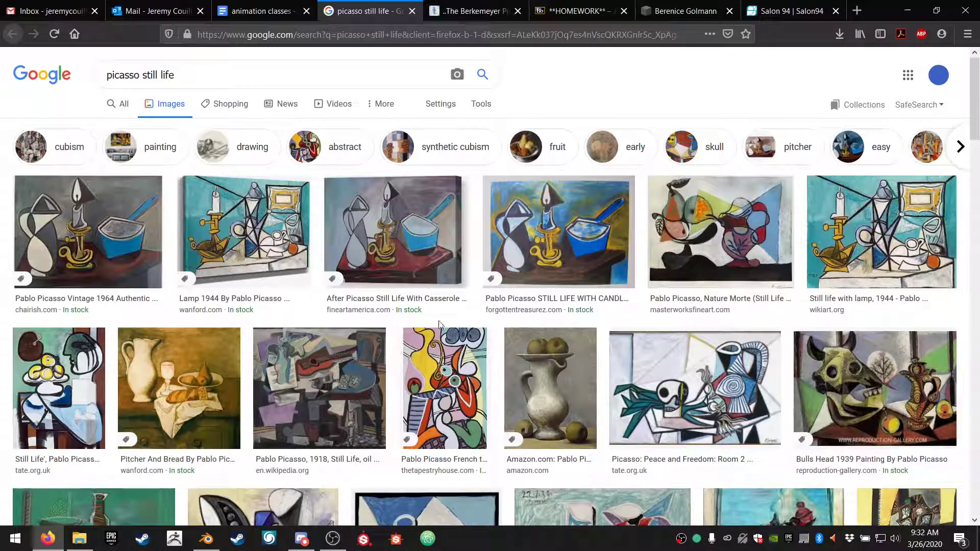
Step: Preview Picasso's Pitcher and Bread, Nature Morte, the pitcher with apples and the Tate skull still life
{"action": "left_click", "coordinate": [189, 375]}
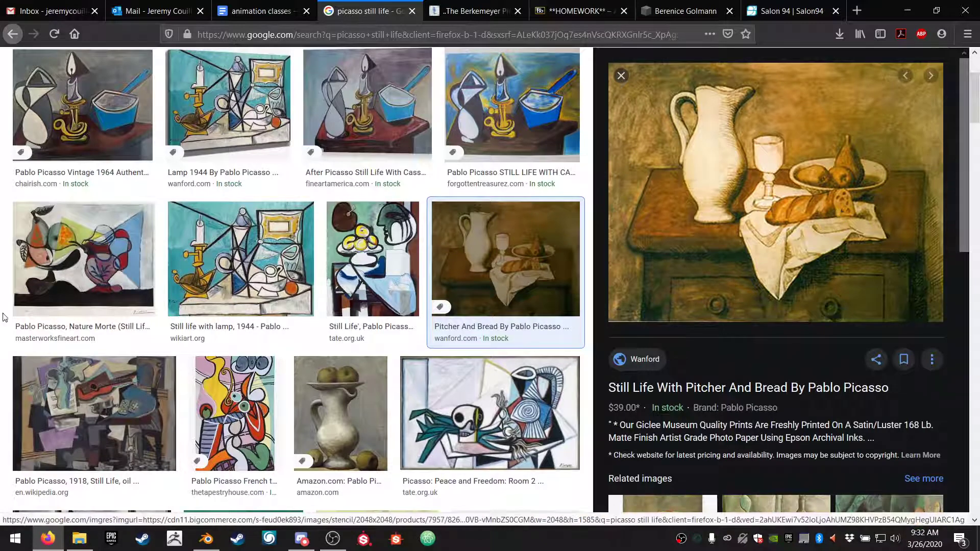
{"action": "left_click", "coordinate": [99, 259]}
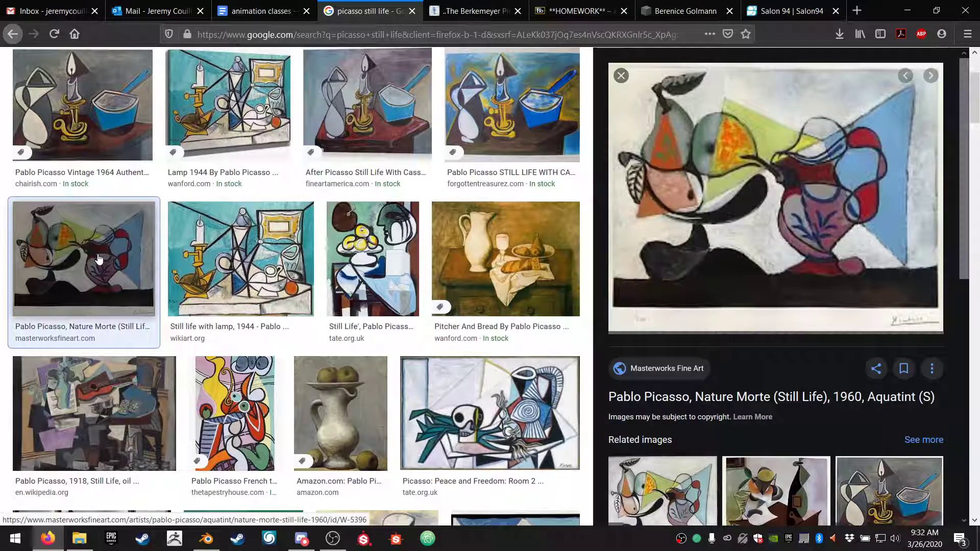
{"action": "left_click", "coordinate": [325, 398]}
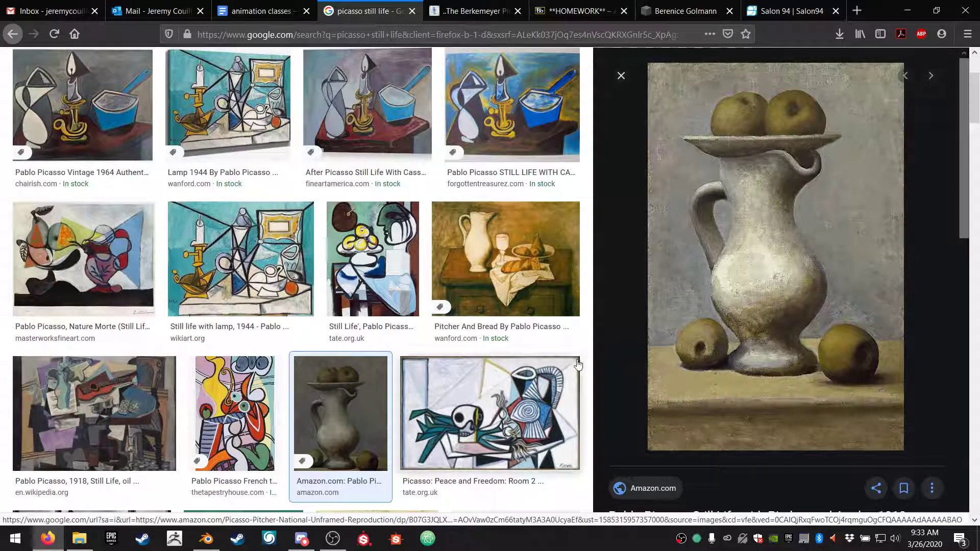
{"action": "left_click", "coordinate": [451, 408]}
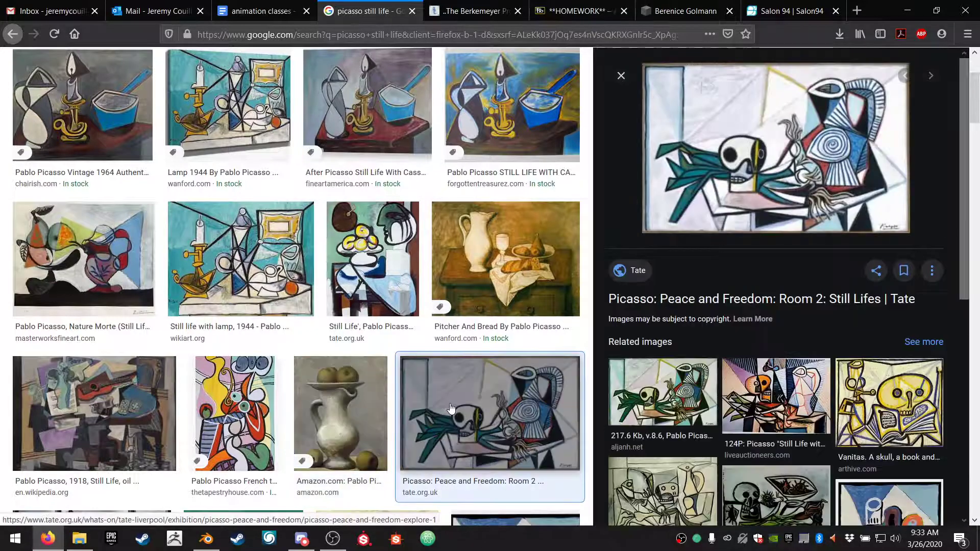
Step: Preview Picasso's Vanitas with skull, book and kerosene lamp and compare it with Takeshi Murata's skull still life on the Salon 94 page
{"action": "left_click", "coordinate": [883, 395]}
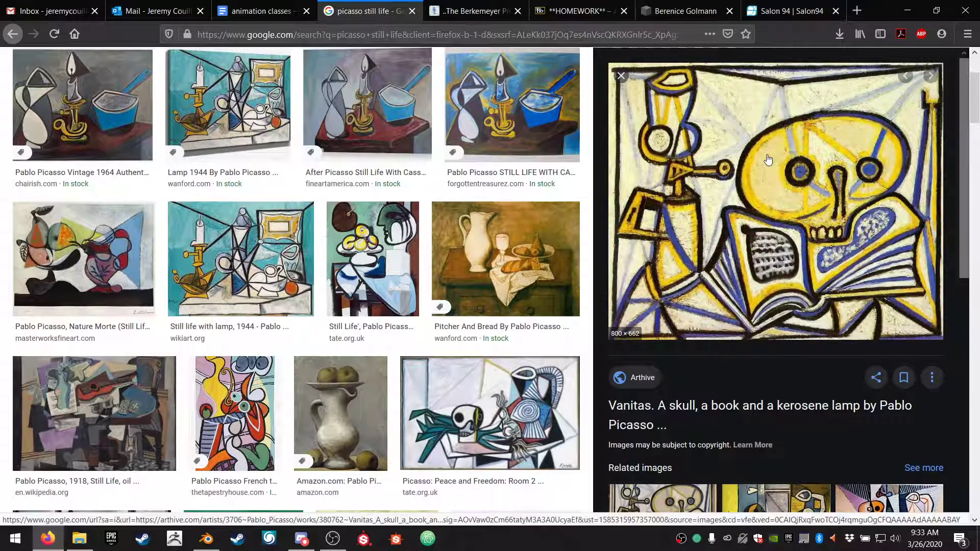
{"action": "left_click", "coordinate": [769, 4]}
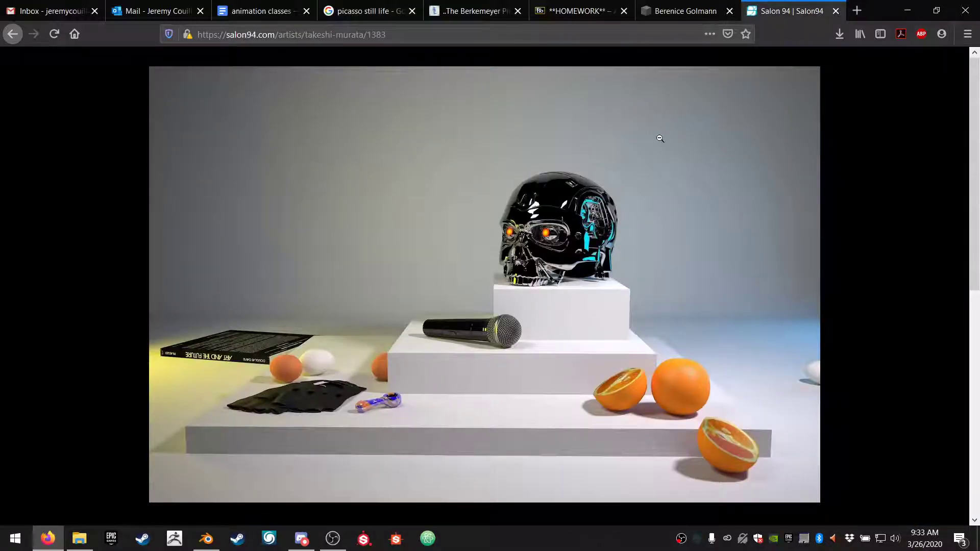
{"action": "left_click", "coordinate": [348, 4]}
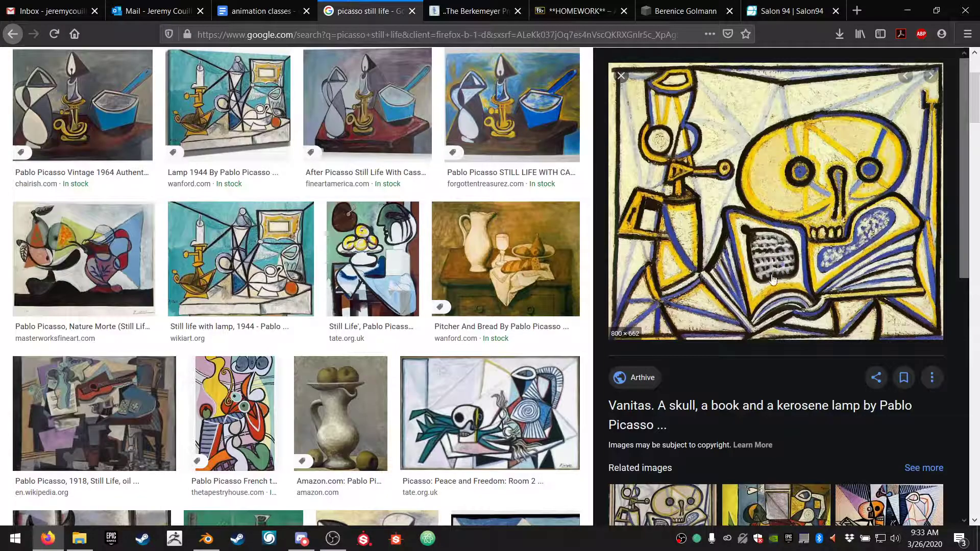
Step: Preview Picasso's Green Still Life, Still Life with Bulls Head 1939 and the Pinterest Cubist still life further down the results
{"action": "scroll", "coordinate": [673, 341], "scroll_direction": "down", "scroll_amount": 2}
{"action": "scroll", "coordinate": [466, 402], "scroll_direction": "down", "scroll_amount": 5}
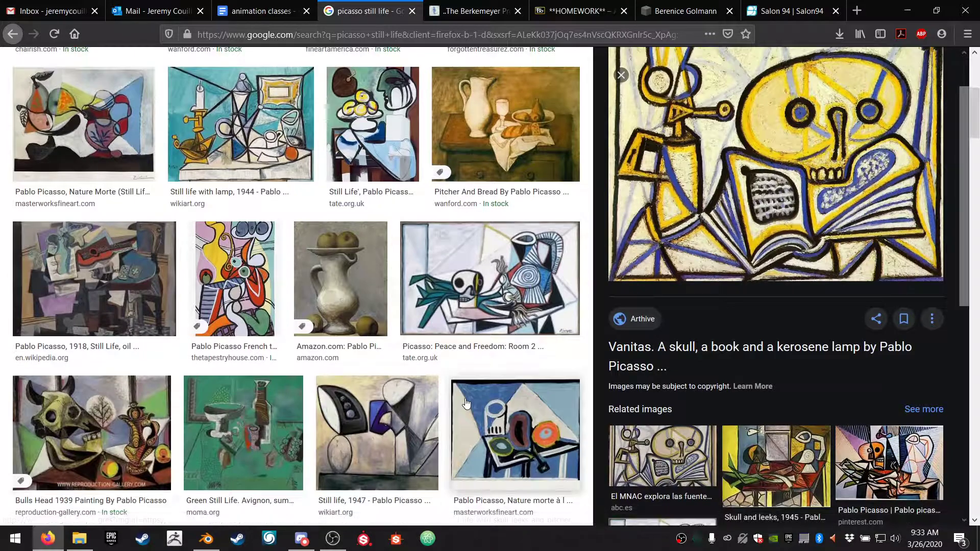
{"action": "left_click", "coordinate": [204, 403]}
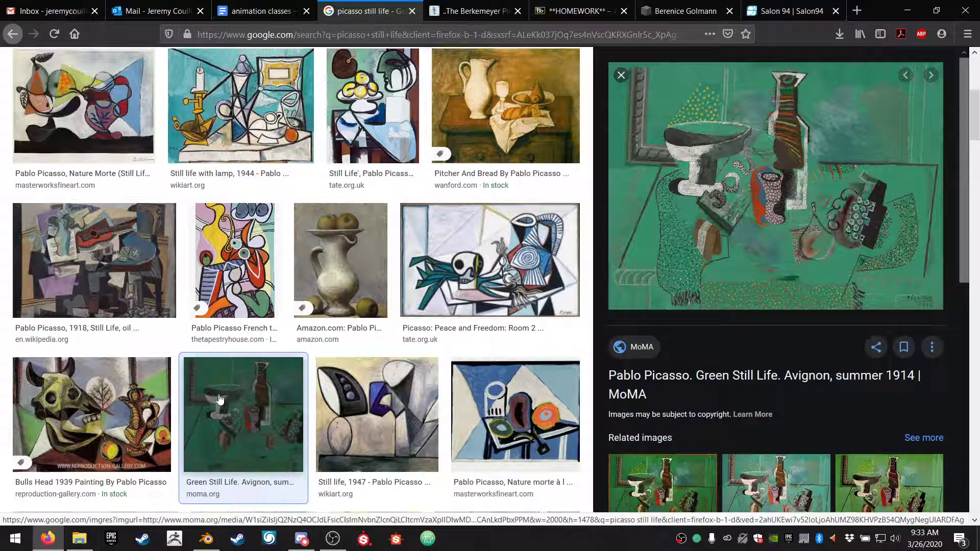
{"action": "left_click", "coordinate": [90, 404]}
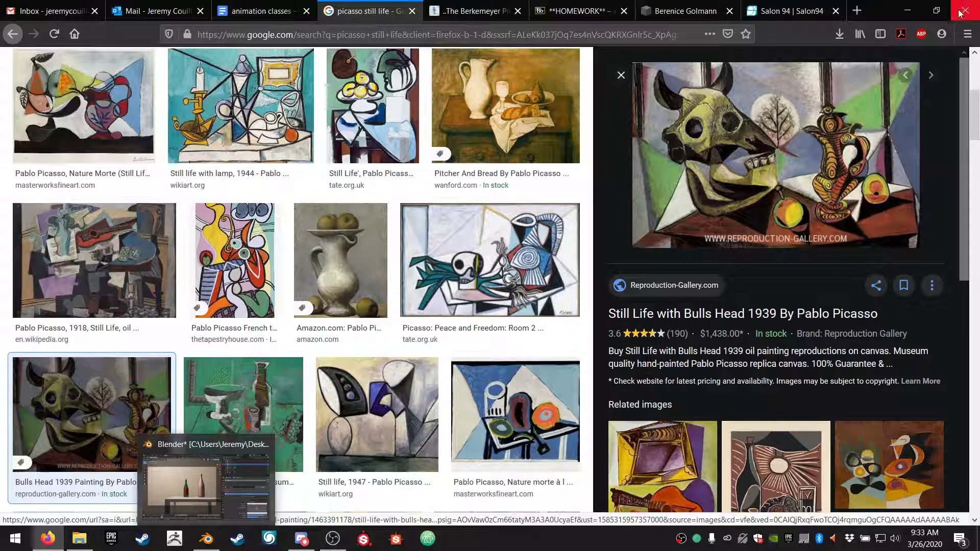
{"action": "scroll", "coordinate": [331, 283], "scroll_direction": "down", "scroll_amount": 5}
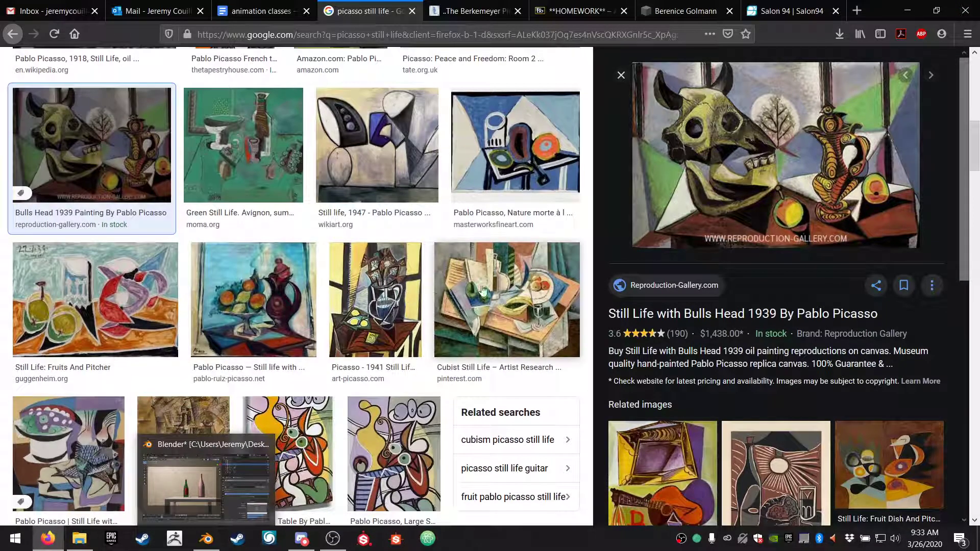
{"action": "left_click", "coordinate": [482, 290]}
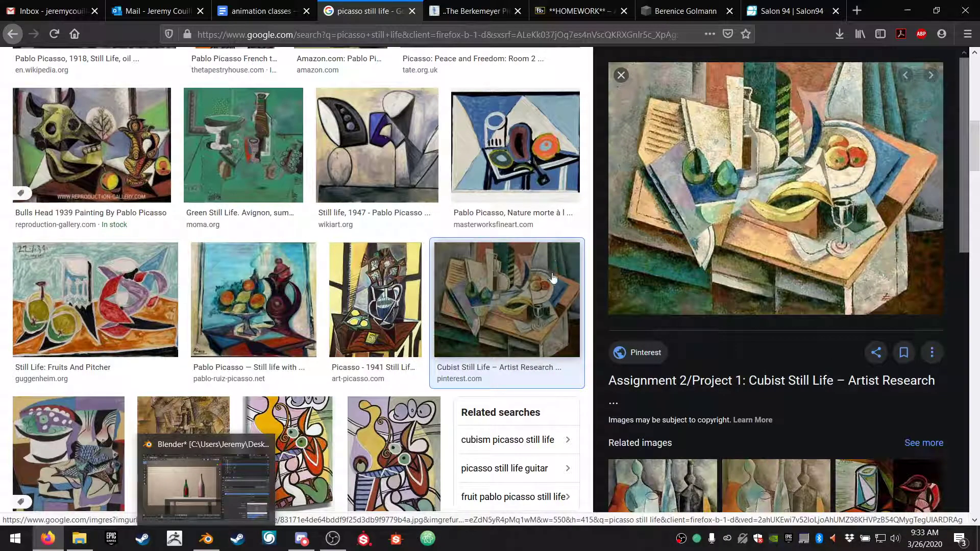
{"action": "scroll", "coordinate": [683, 250], "scroll_direction": "down", "scroll_amount": 2}
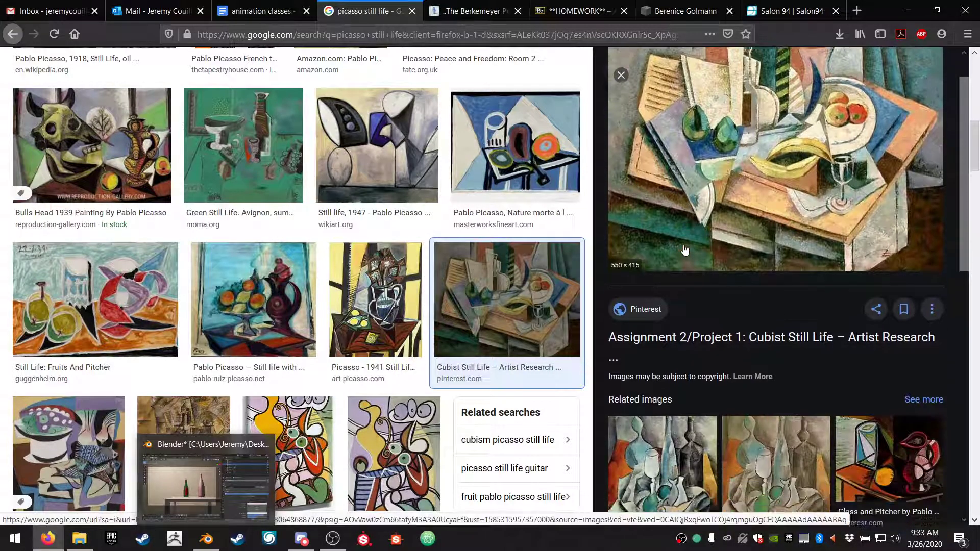
Step: Look over the Pinterest Cubist still life and the remaining Picasso image results, and close the Picasso search page
{"action": "scroll", "coordinate": [684, 250], "scroll_direction": "up", "scroll_amount": 2}
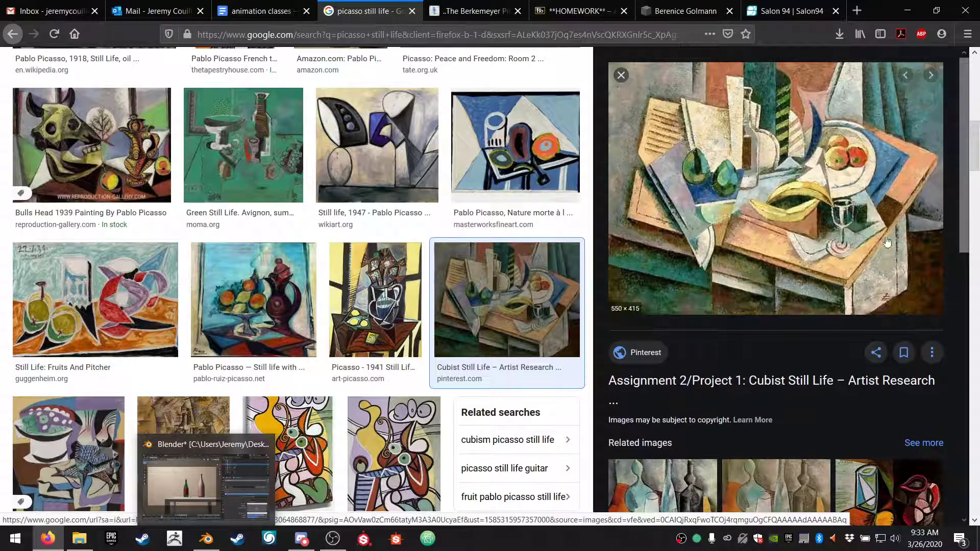
{"action": "scroll", "coordinate": [104, 365], "scroll_direction": "down", "scroll_amount": 2}
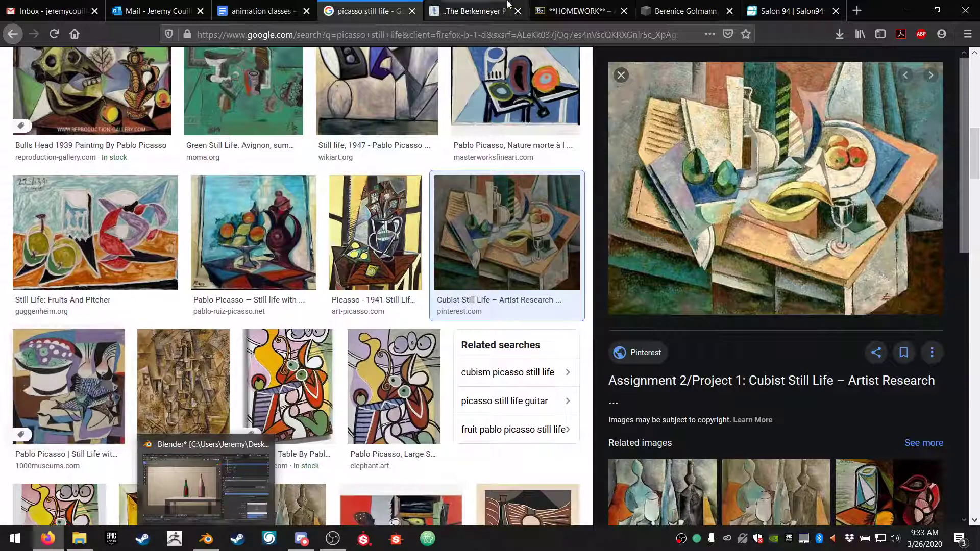
{"action": "scroll", "coordinate": [339, 266], "scroll_direction": "down", "scroll_amount": 10}
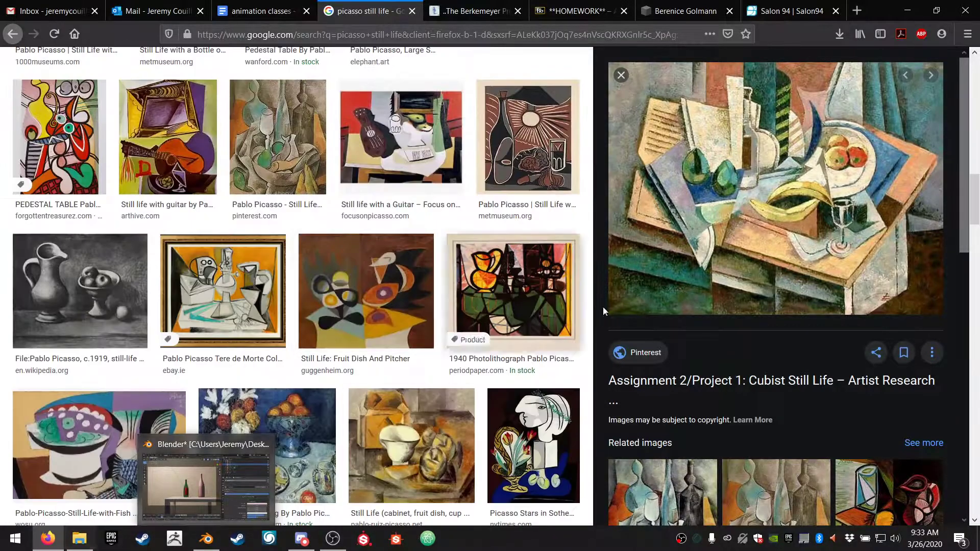
{"action": "left_click", "coordinate": [411, 15]}
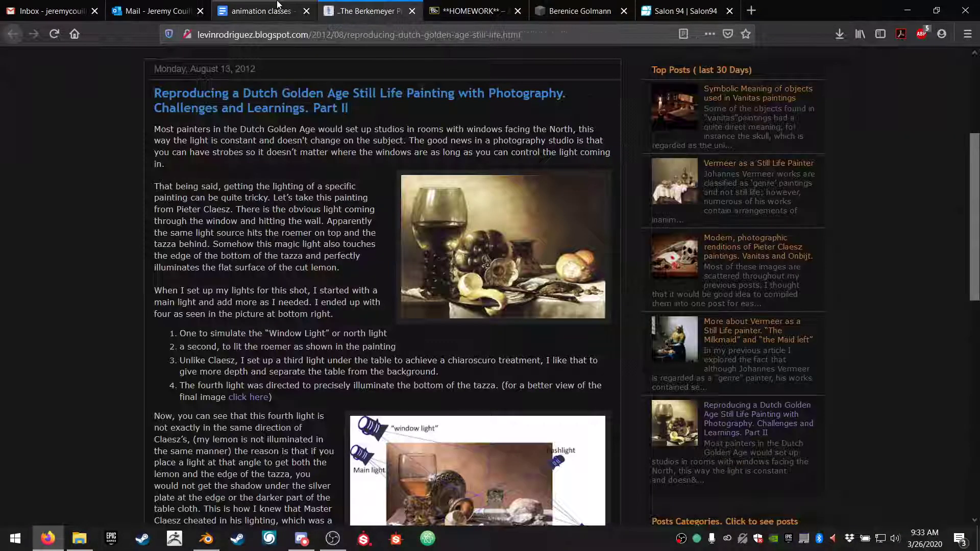
Step: Open the artist of the day's Instagram profile linked in the animation classes document and dismiss the login banner
{"action": "left_click", "coordinate": [260, 11]}
{"action": "scroll", "coordinate": [405, 378], "scroll_direction": "up", "scroll_amount": 2}
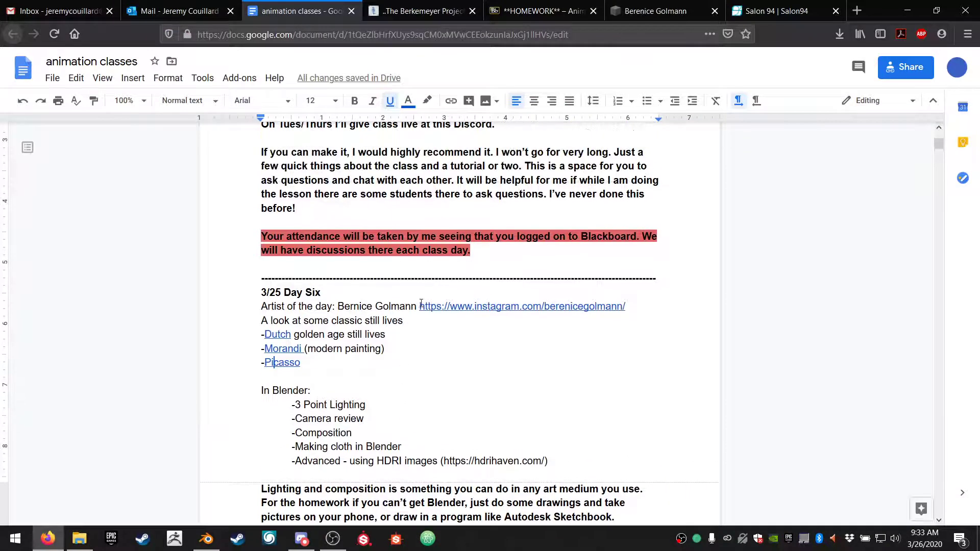
{"action": "left_click", "coordinate": [451, 308]}
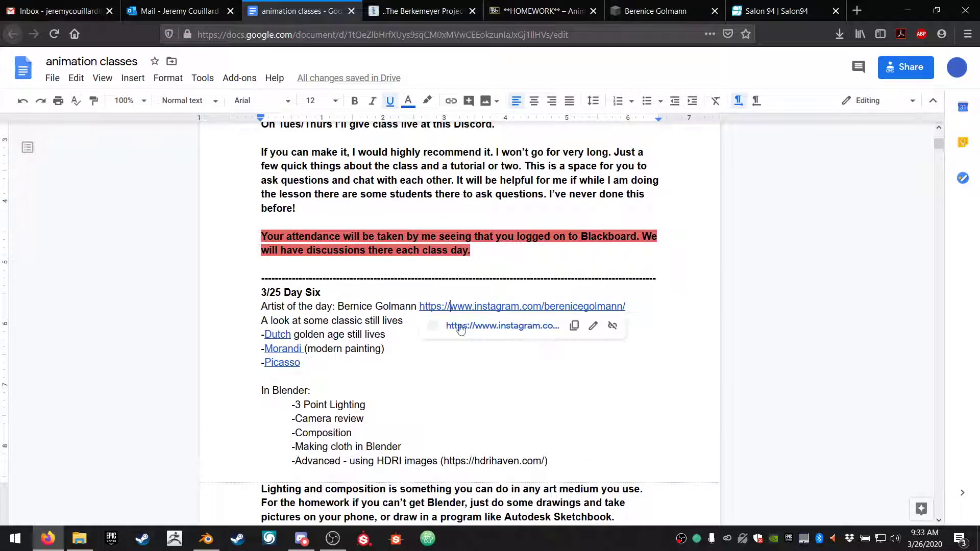
{"action": "left_click", "coordinate": [470, 327]}
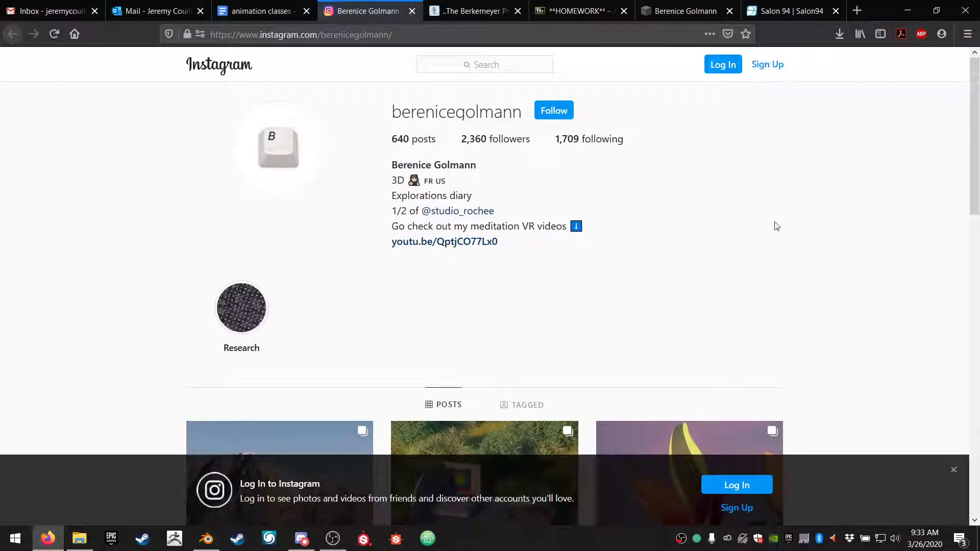
{"action": "left_click", "coordinate": [953, 470]}
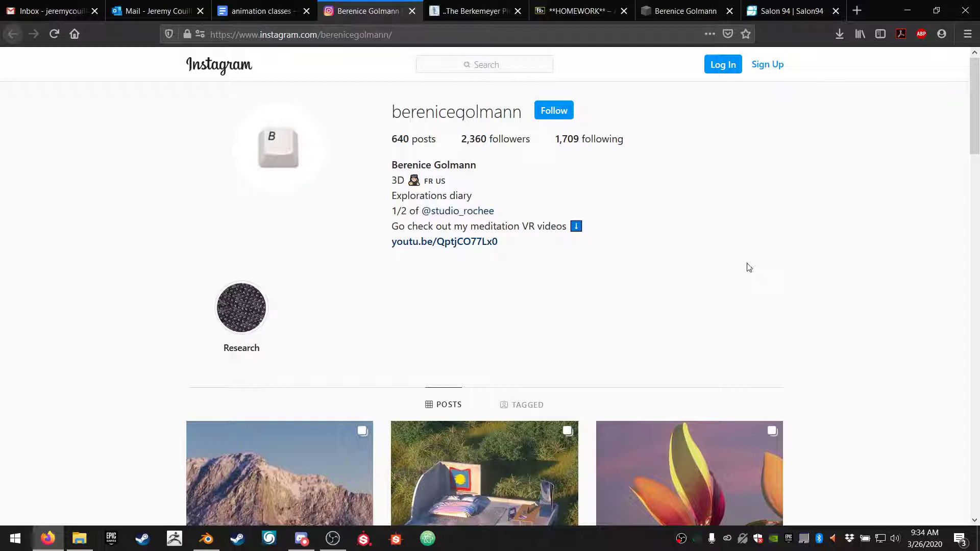
Step: Examine the artist's Instagram posts of 3D landscapes, flowers, chairs, perfume bottles and bags for their lighting and composition
{"action": "scroll", "coordinate": [726, 280], "scroll_direction": "down", "scroll_amount": 4}
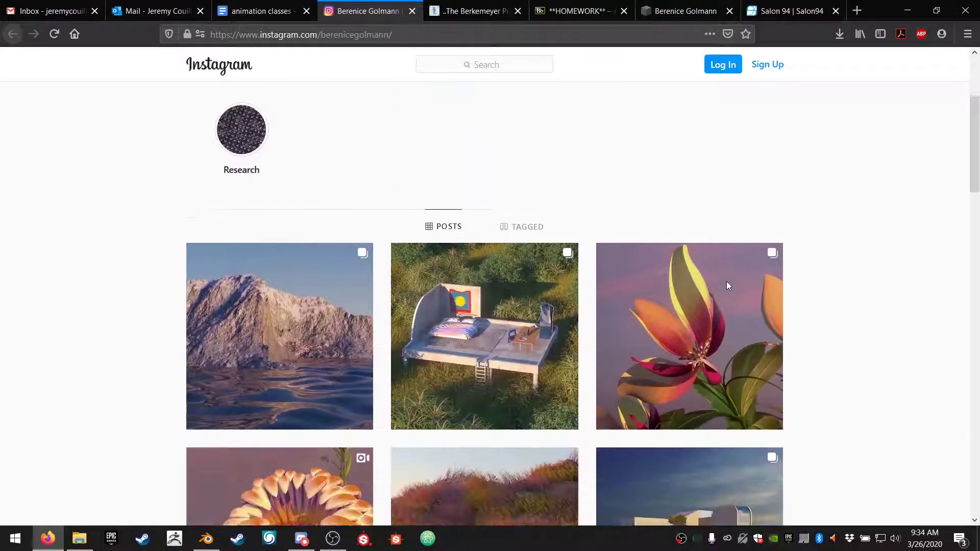
{"action": "scroll", "coordinate": [803, 259], "scroll_direction": "down", "scroll_amount": 1}
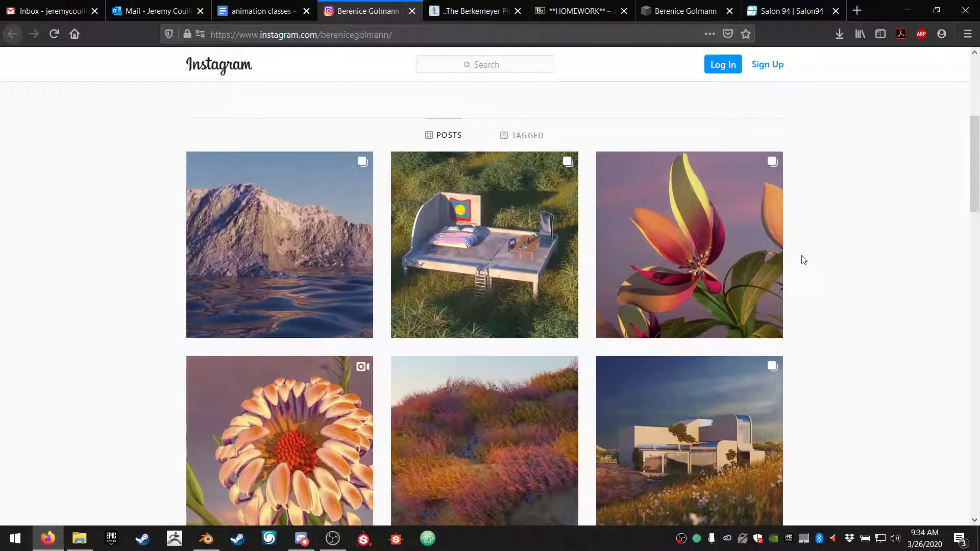
{"action": "scroll", "coordinate": [804, 259], "scroll_direction": "down", "scroll_amount": 1}
{"action": "scroll", "coordinate": [803, 260], "scroll_direction": "down", "scroll_amount": 1}
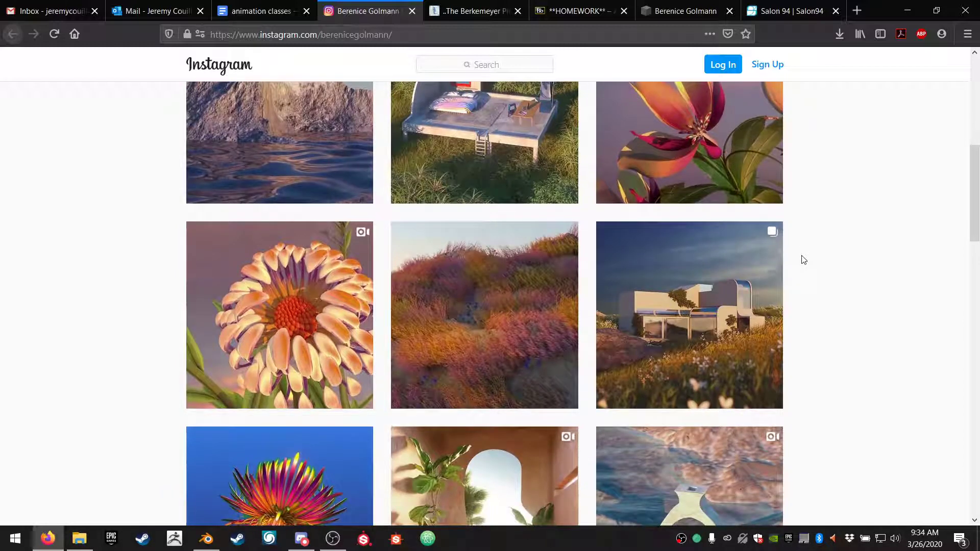
{"action": "scroll", "coordinate": [803, 260], "scroll_direction": "down", "scroll_amount": 3}
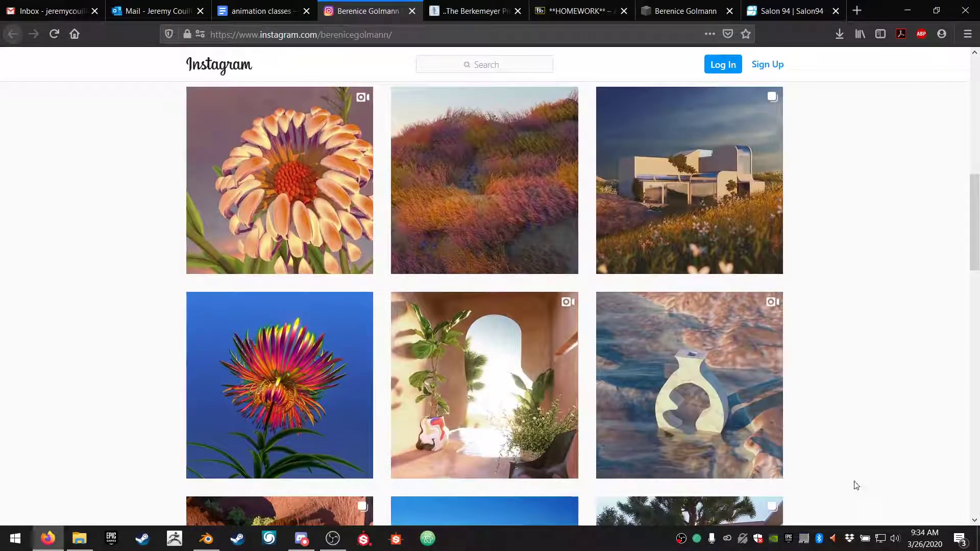
{"action": "scroll", "coordinate": [814, 332], "scroll_direction": "down", "scroll_amount": 6}
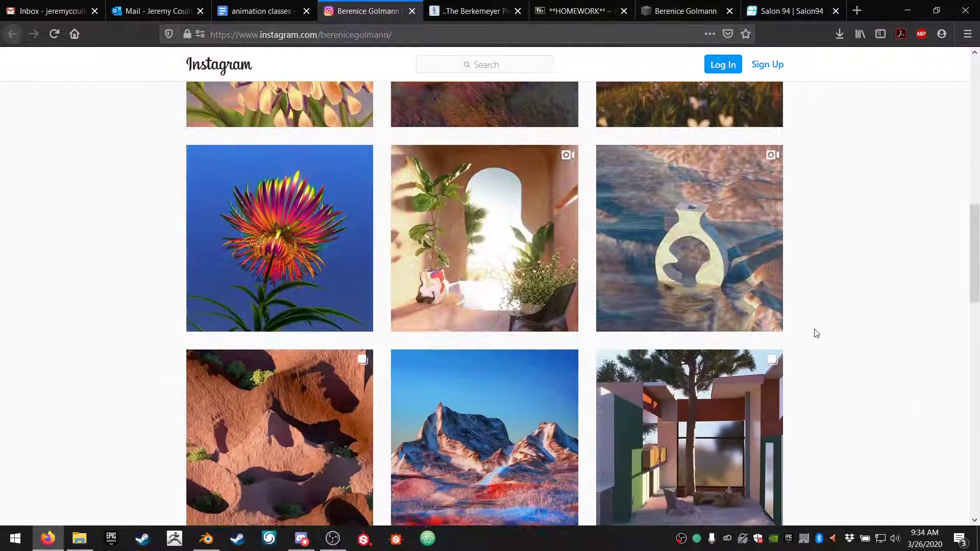
{"action": "scroll", "coordinate": [817, 333], "scroll_direction": "down", "scroll_amount": 5}
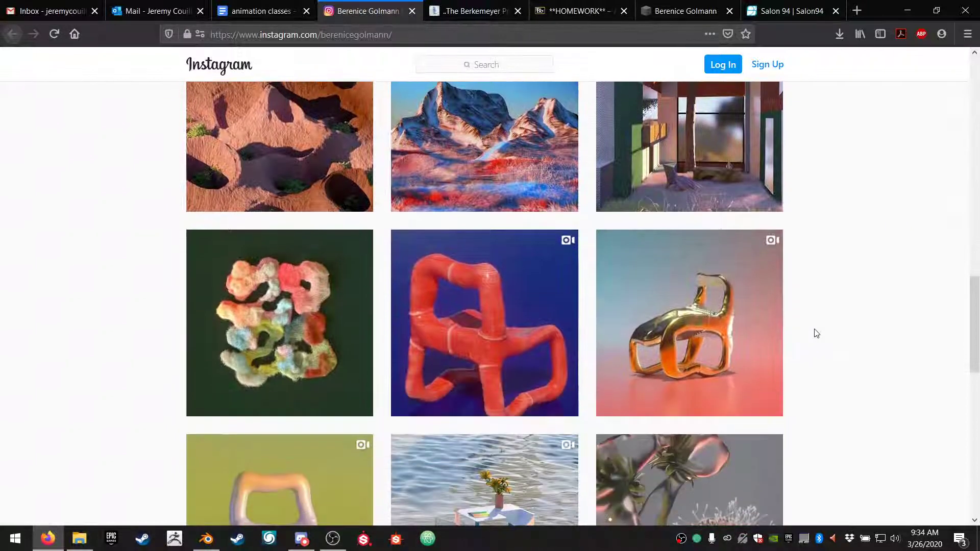
{"action": "scroll", "coordinate": [816, 333], "scroll_direction": "down", "scroll_amount": 3}
{"action": "scroll", "coordinate": [816, 332], "scroll_direction": "down", "scroll_amount": 5}
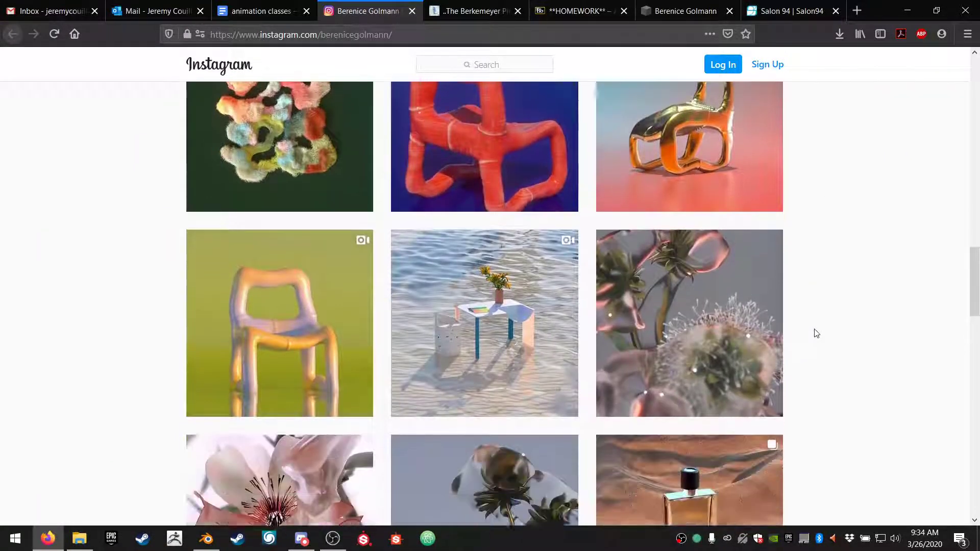
{"action": "scroll", "coordinate": [816, 333], "scroll_direction": "down", "scroll_amount": 3}
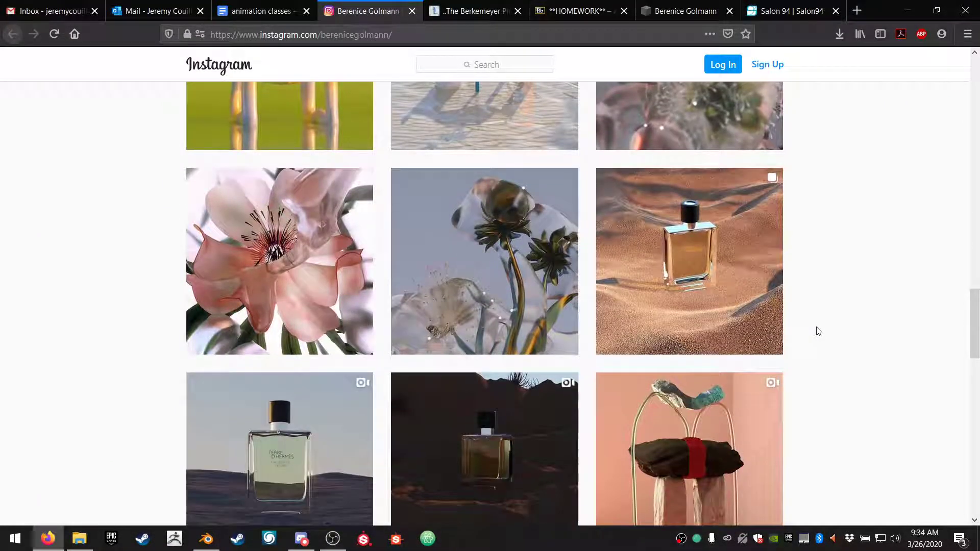
{"action": "scroll", "coordinate": [144, 423], "scroll_direction": "down", "scroll_amount": 3}
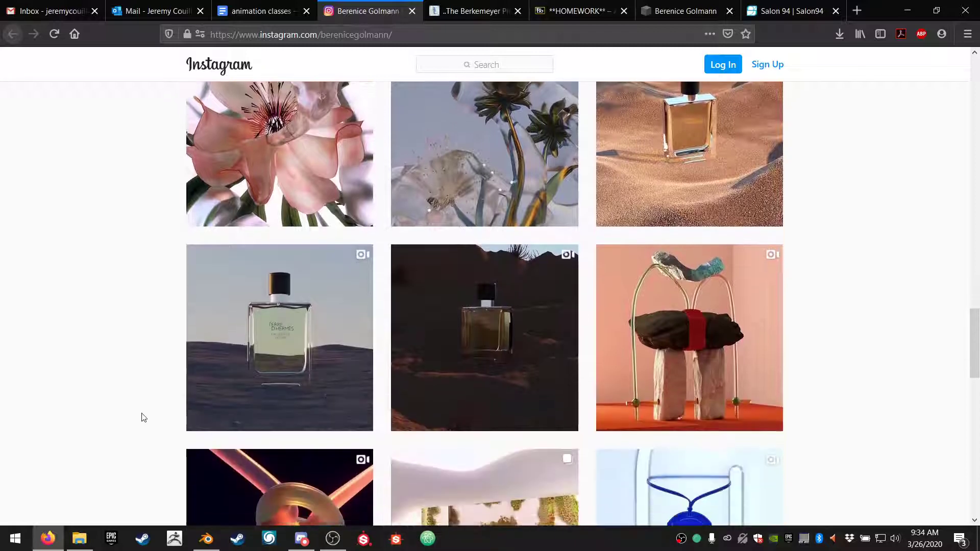
{"action": "scroll", "coordinate": [64, 412], "scroll_direction": "down", "scroll_amount": 5}
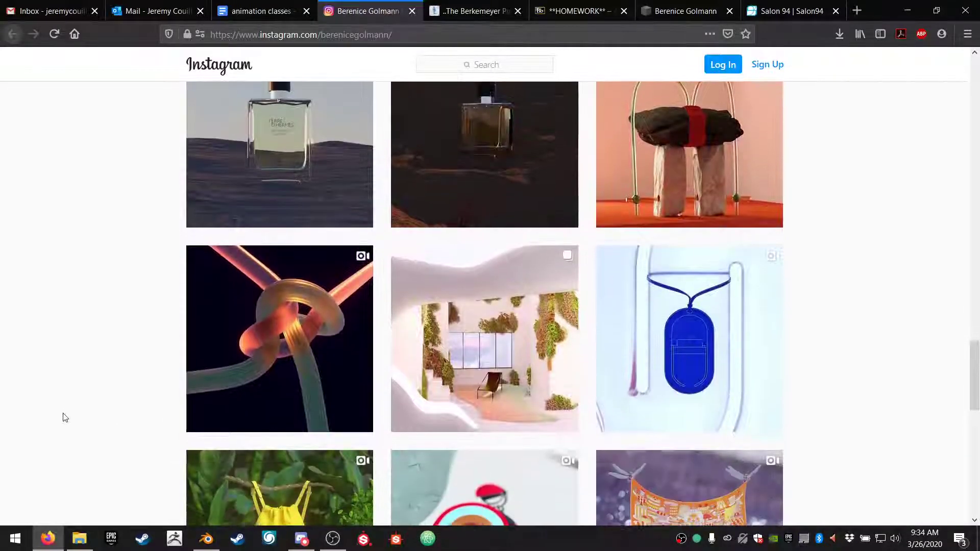
{"action": "scroll", "coordinate": [65, 417], "scroll_direction": "down", "scroll_amount": 2}
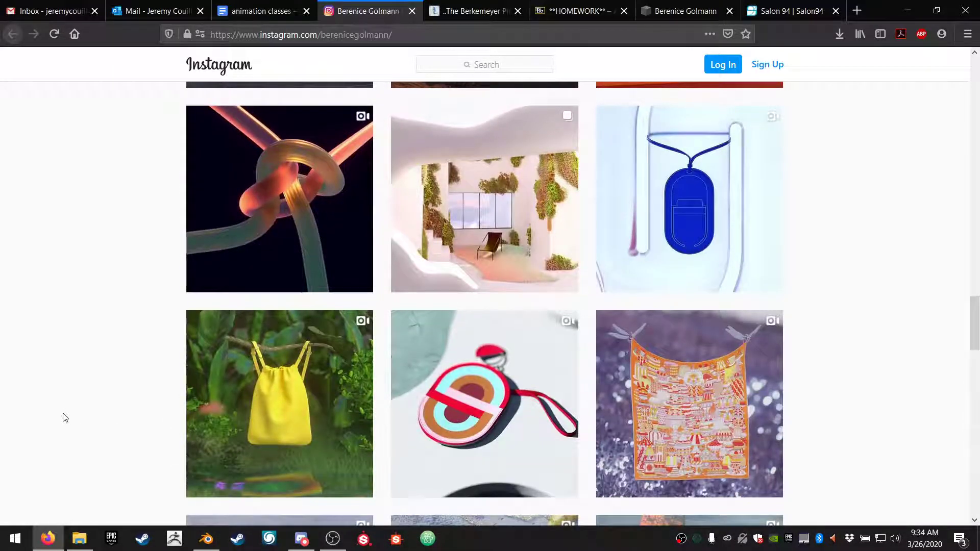
Step: View the Instagram post of the outdoor bed-and-desk platform in the grass at full size and close it
{"action": "scroll", "coordinate": [65, 418], "scroll_direction": "up", "scroll_amount": 14}
{"action": "scroll", "coordinate": [65, 417], "scroll_direction": "up", "scroll_amount": 10}
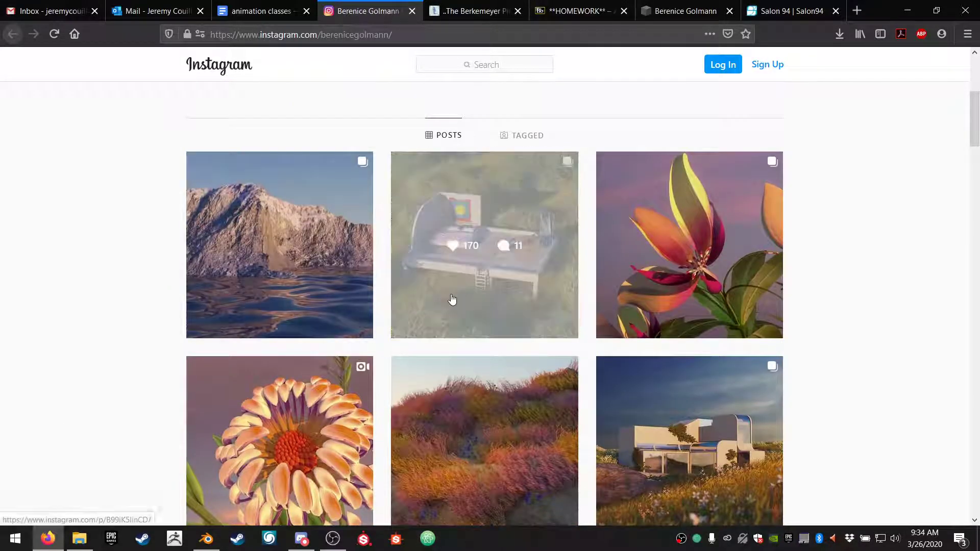
{"action": "left_click", "coordinate": [451, 294]}
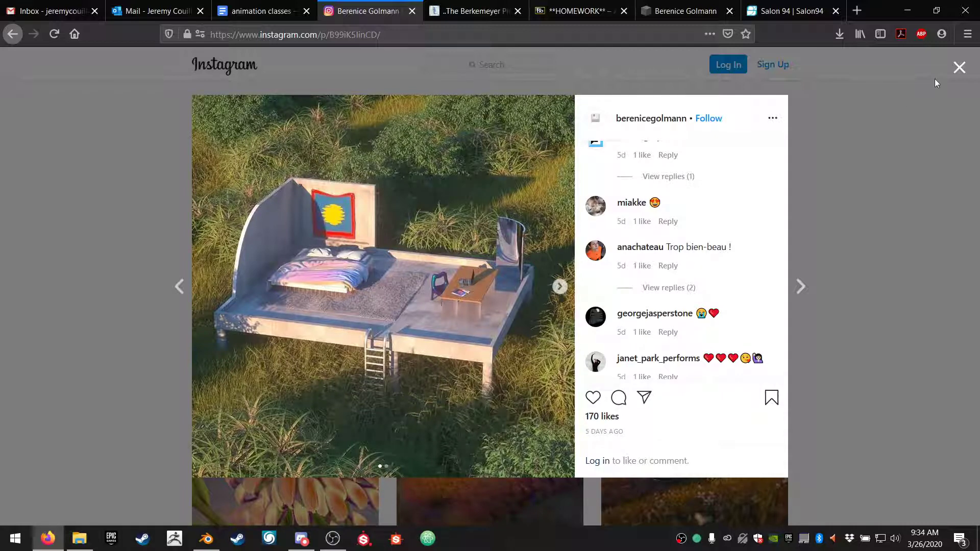
{"action": "left_click", "coordinate": [959, 68]}
Step: Switch to the artist's portfolio website and open the antique store project
{"action": "left_click", "coordinate": [665, 5]}
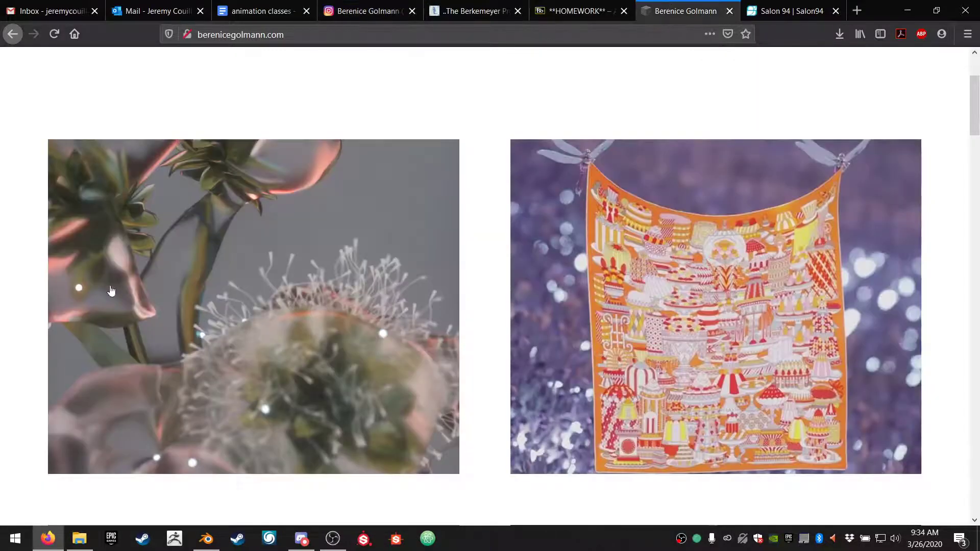
{"action": "scroll", "coordinate": [111, 291], "scroll_direction": "down", "scroll_amount": 6}
{"action": "scroll", "coordinate": [138, 286], "scroll_direction": "up", "scroll_amount": 1}
{"action": "left_click", "coordinate": [836, 246]}
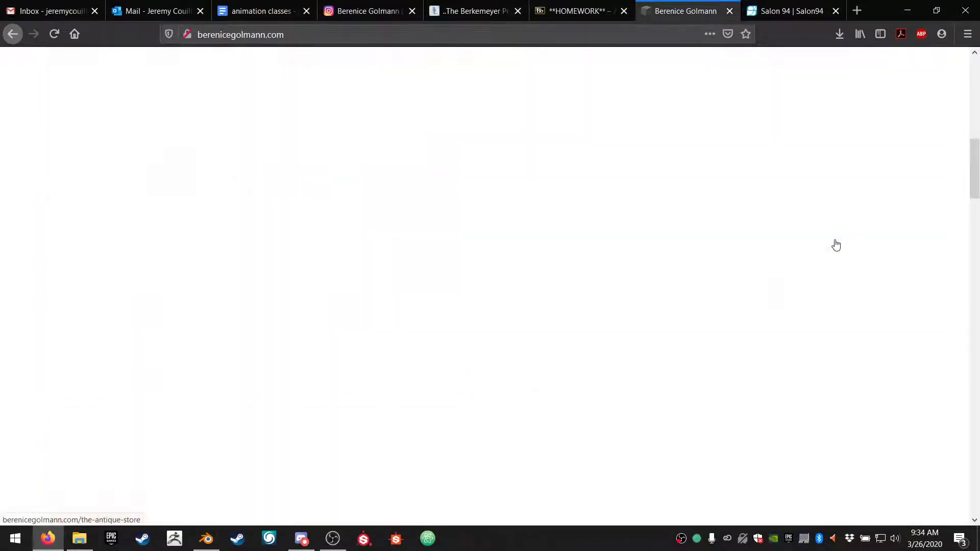
Step: Examine the antique store renders: the copper still on yellow, the glass distillation set on blue and the glass vessels on red
{"action": "scroll", "coordinate": [836, 245], "scroll_direction": "down", "scroll_amount": 5}
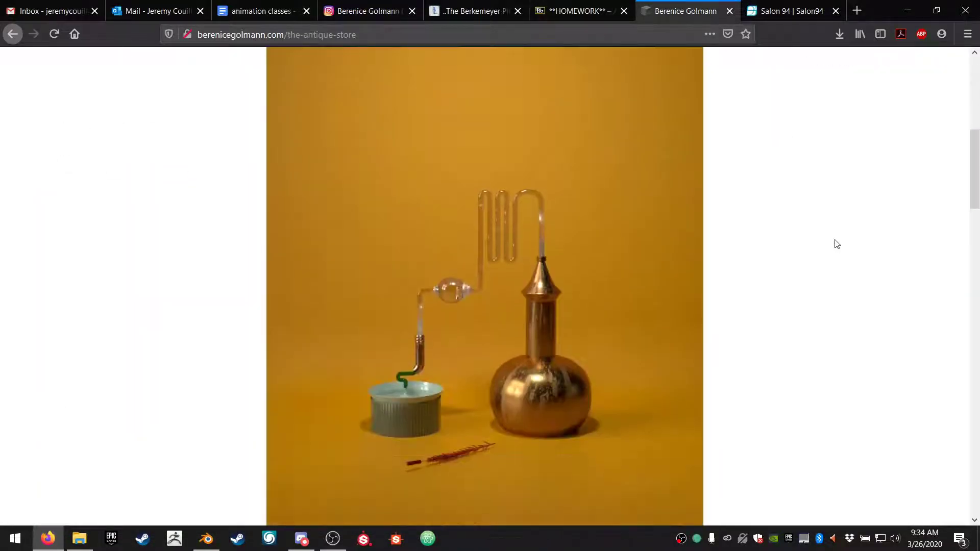
{"action": "scroll", "coordinate": [837, 244], "scroll_direction": "down", "scroll_amount": 2}
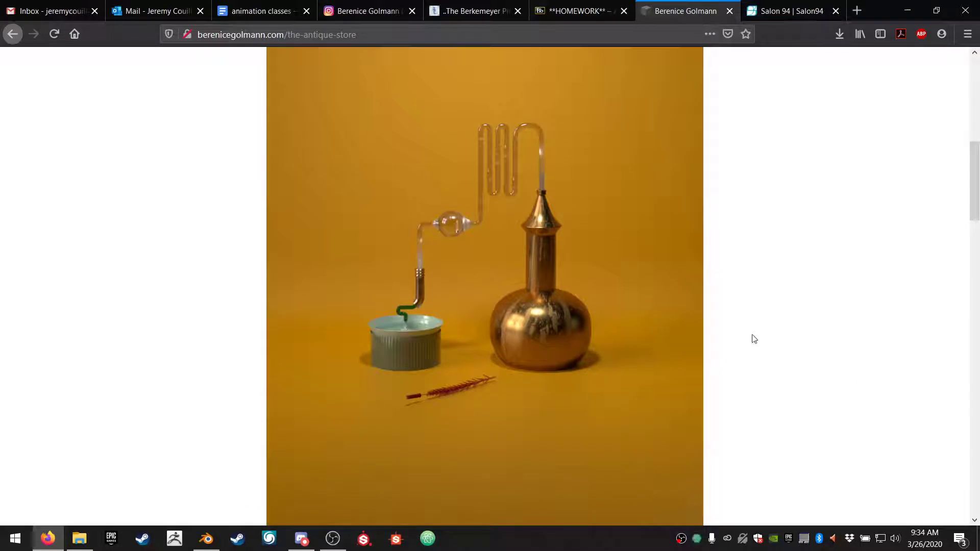
{"action": "scroll", "coordinate": [752, 251], "scroll_direction": "down", "scroll_amount": 10}
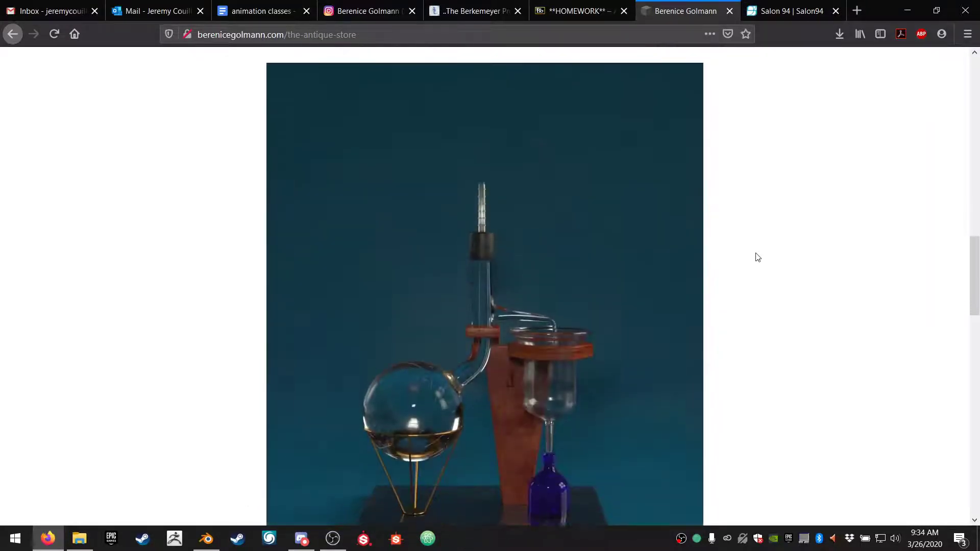
{"action": "scroll", "coordinate": [757, 257], "scroll_direction": "up", "scroll_amount": 1}
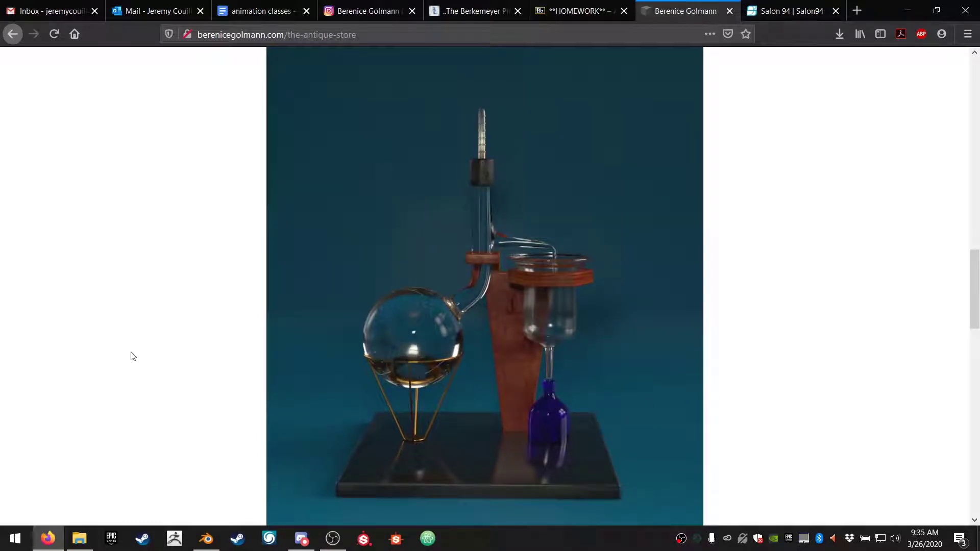
{"action": "scroll", "coordinate": [77, 342], "scroll_direction": "down", "scroll_amount": 13}
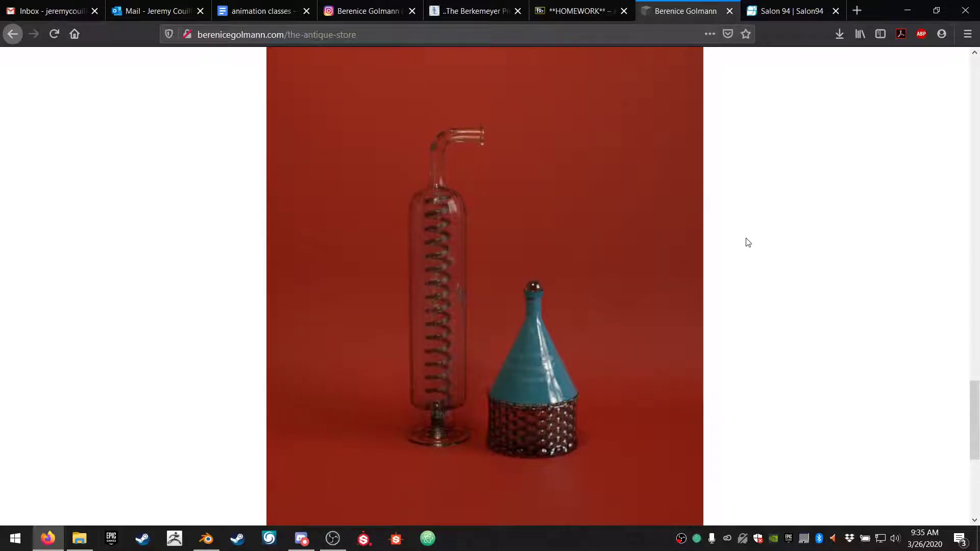
{"action": "scroll", "coordinate": [748, 242], "scroll_direction": "down", "scroll_amount": 5}
{"action": "scroll", "coordinate": [750, 242], "scroll_direction": "up", "scroll_amount": 11}
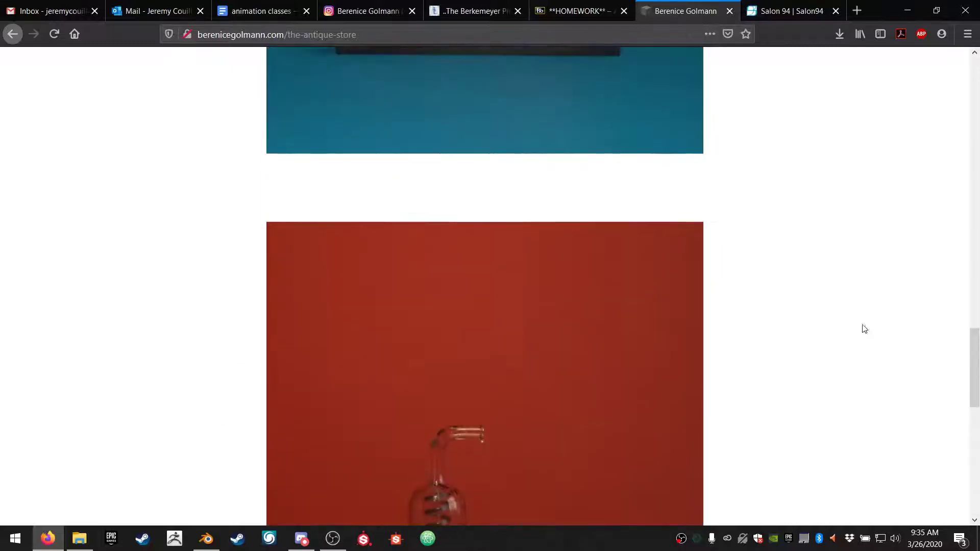
{"action": "scroll", "coordinate": [858, 318], "scroll_direction": "up", "scroll_amount": 12}
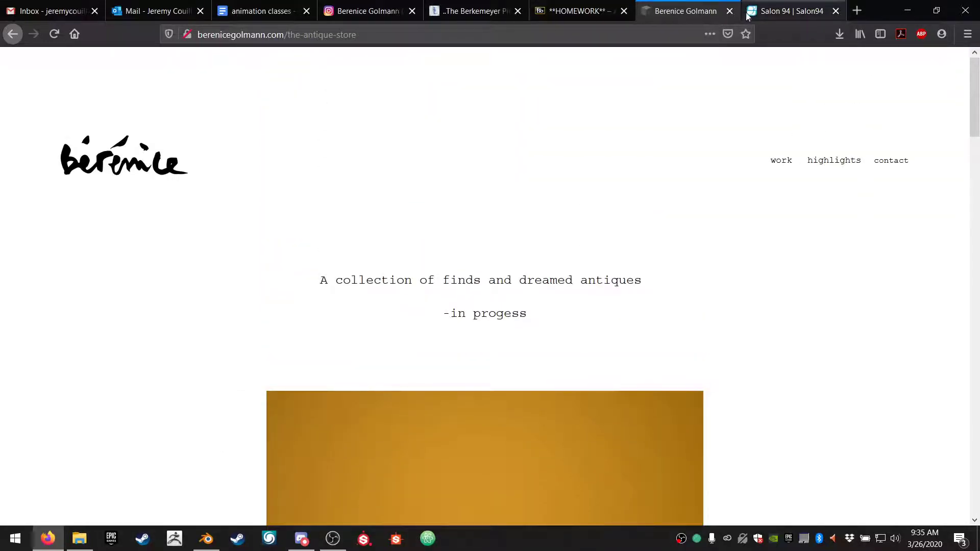
Step: Return to the portfolio's project overview and look through the other project images down to Mobilia
{"action": "left_click", "coordinate": [730, 13]}
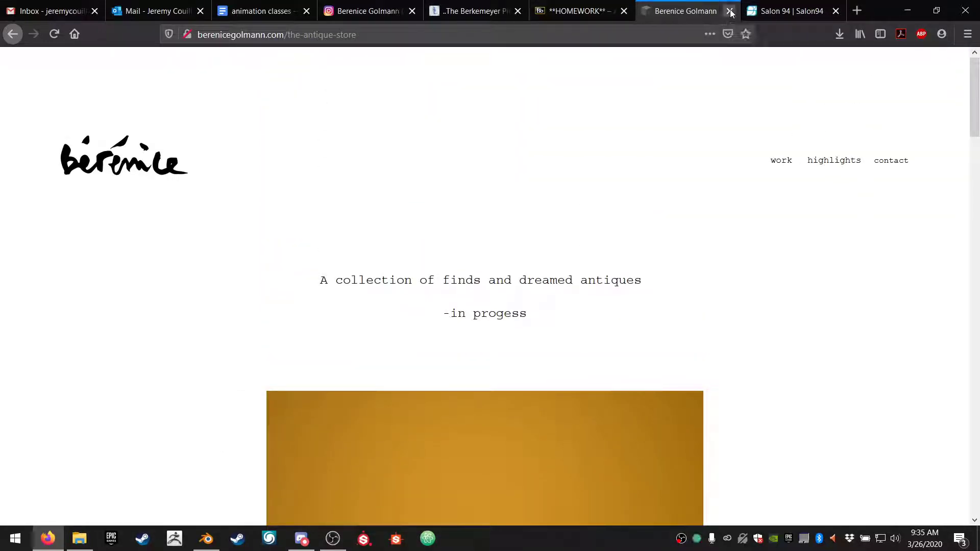
{"action": "left_click", "coordinate": [367, 10]}
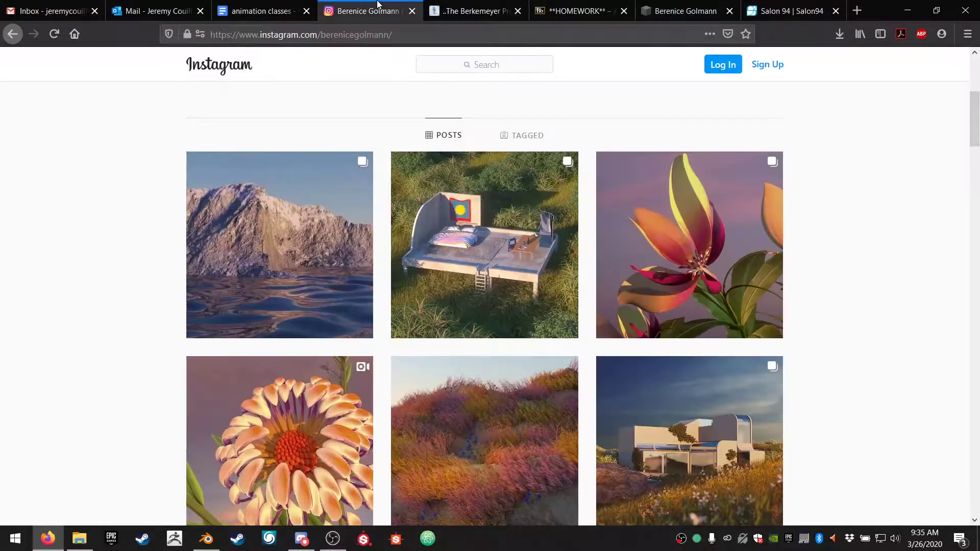
{"action": "left_click", "coordinate": [631, 6]}
{"action": "left_click", "coordinate": [661, 6]}
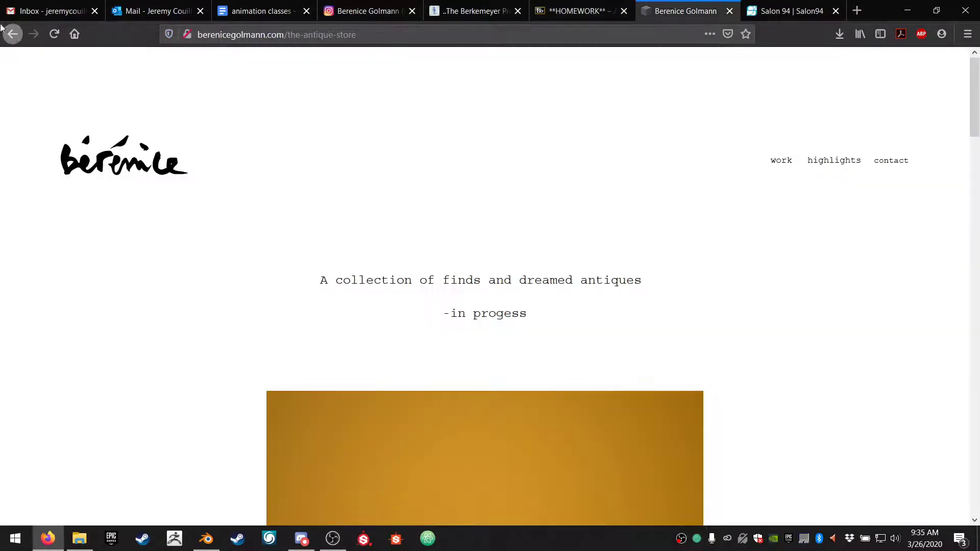
{"action": "left_click", "coordinate": [14, 42]}
{"action": "scroll", "coordinate": [744, 230], "scroll_direction": "down", "scroll_amount": 10}
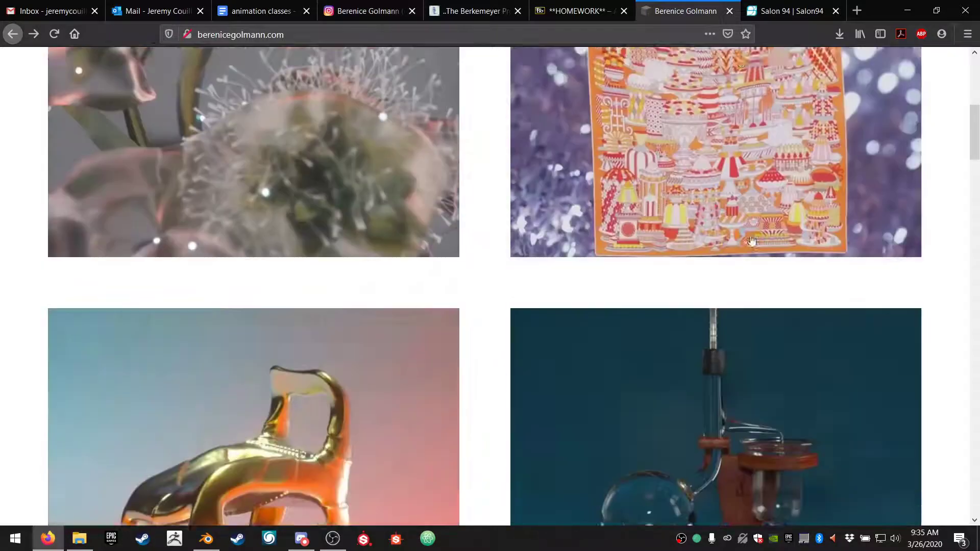
{"action": "scroll", "coordinate": [747, 252], "scroll_direction": "down", "scroll_amount": 10}
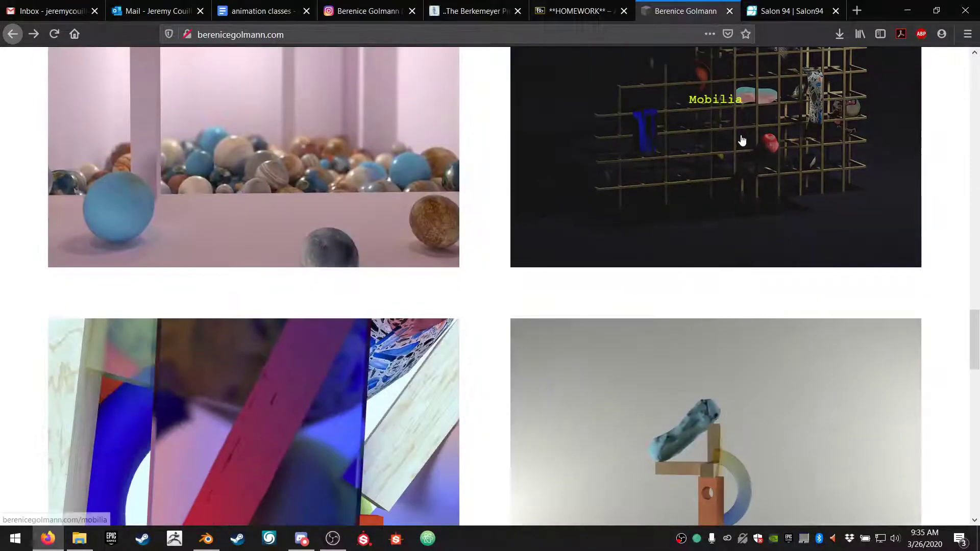
Step: Open the Mobilia project and examine its stool image and the dark render of objects on a gold lattice shelf
{"action": "left_click", "coordinate": [741, 138]}
{"action": "scroll", "coordinate": [907, 335], "scroll_direction": "down", "scroll_amount": 6}
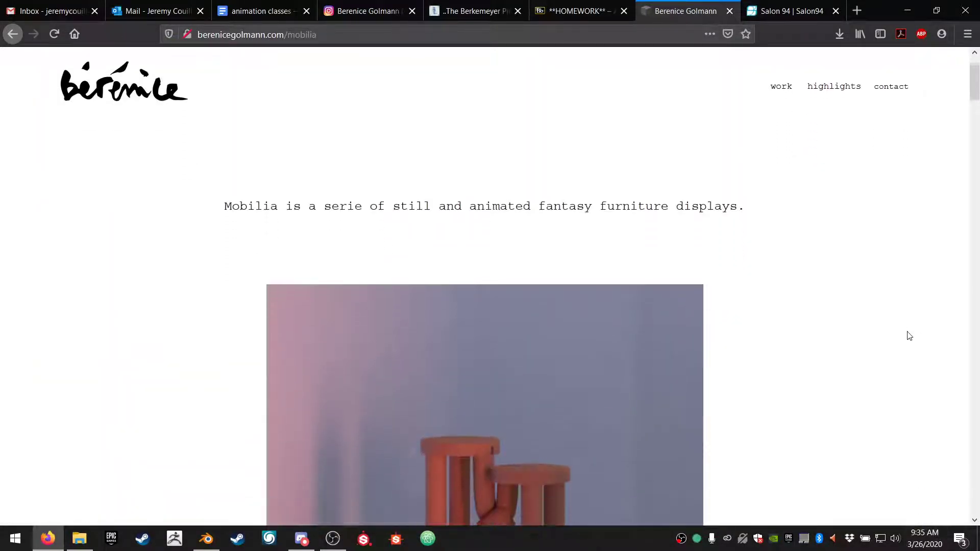
{"action": "scroll", "coordinate": [867, 320], "scroll_direction": "down", "scroll_amount": 5}
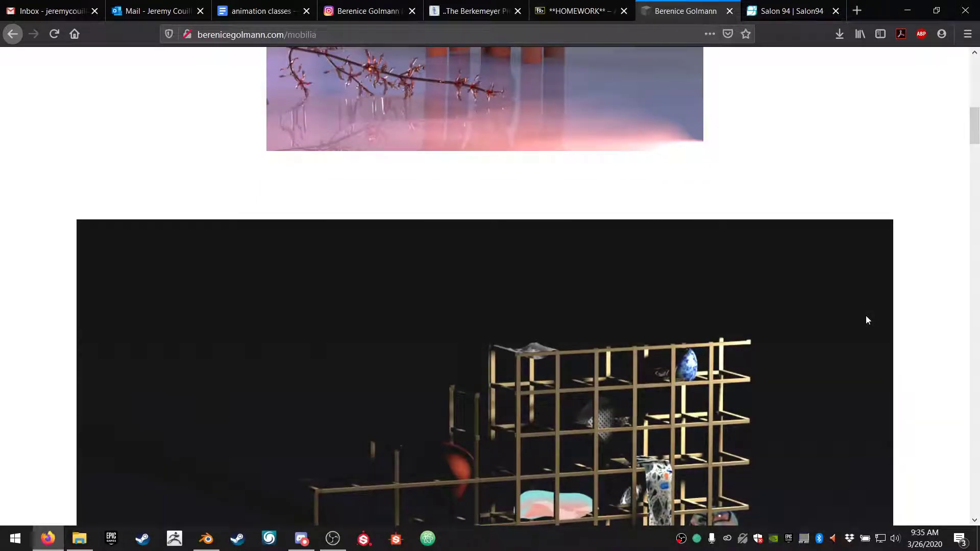
{"action": "scroll", "coordinate": [866, 320], "scroll_direction": "down", "scroll_amount": 3}
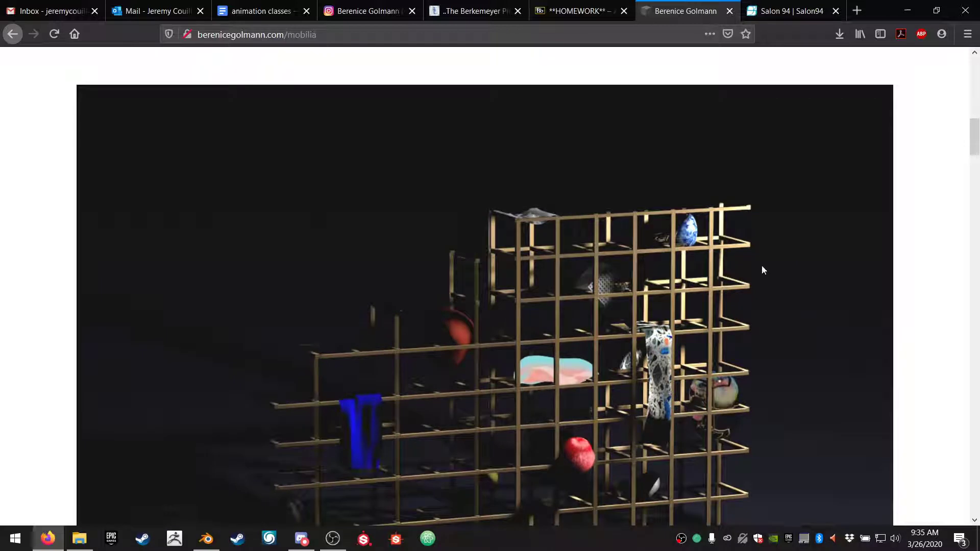
{"action": "scroll", "coordinate": [767, 269], "scroll_direction": "down", "scroll_amount": 2}
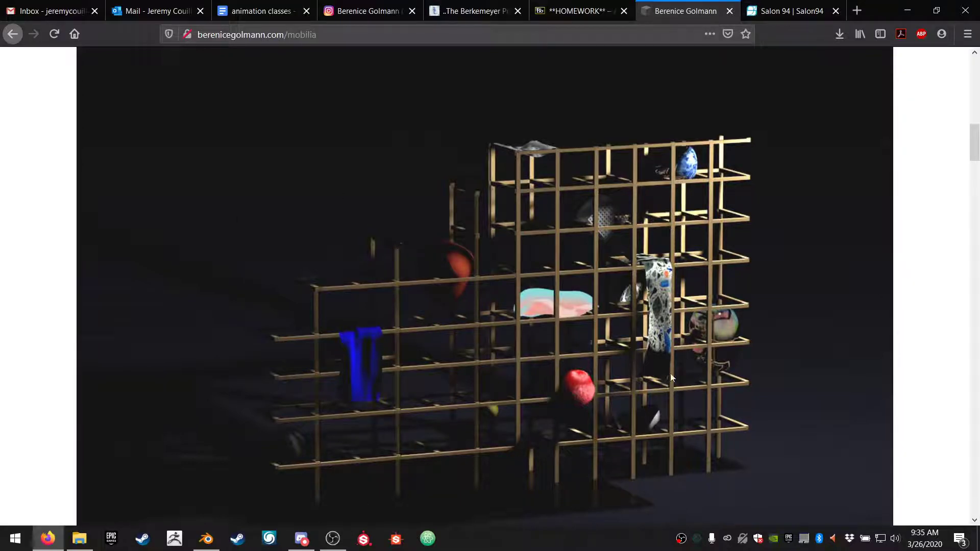
{"action": "scroll", "coordinate": [465, 350], "scroll_direction": "down", "scroll_amount": 8}
{"action": "scroll", "coordinate": [470, 348], "scroll_direction": "down", "scroll_amount": 3}
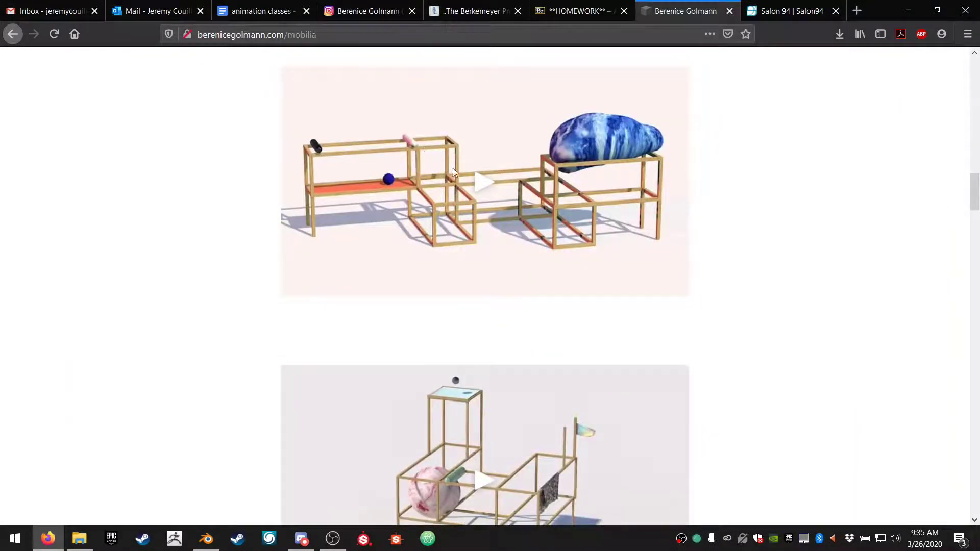
Step: Play the Mobilia animations of the frame with the blue marbled form and the frame with the pink ball
{"action": "left_click", "coordinate": [478, 189]}
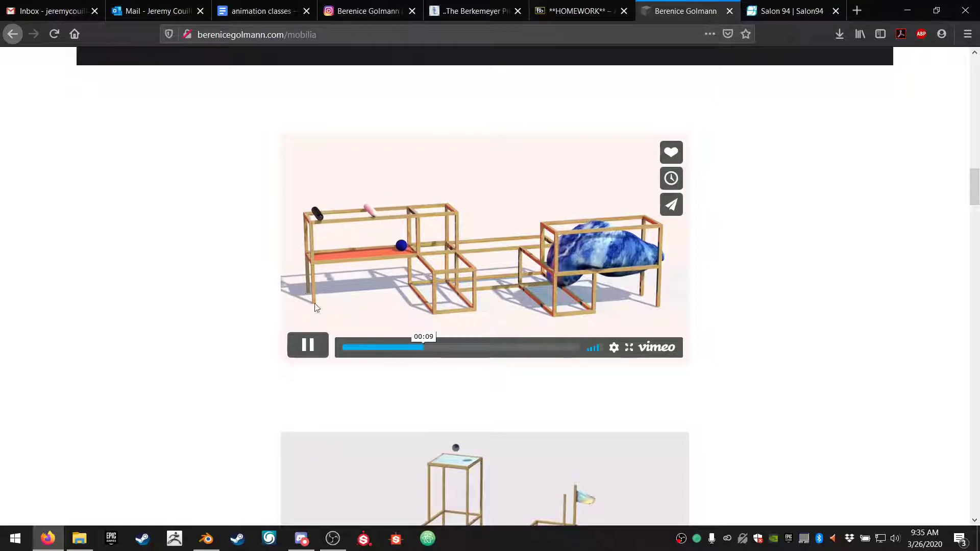
{"action": "scroll", "coordinate": [366, 241], "scroll_direction": "down", "scroll_amount": 6}
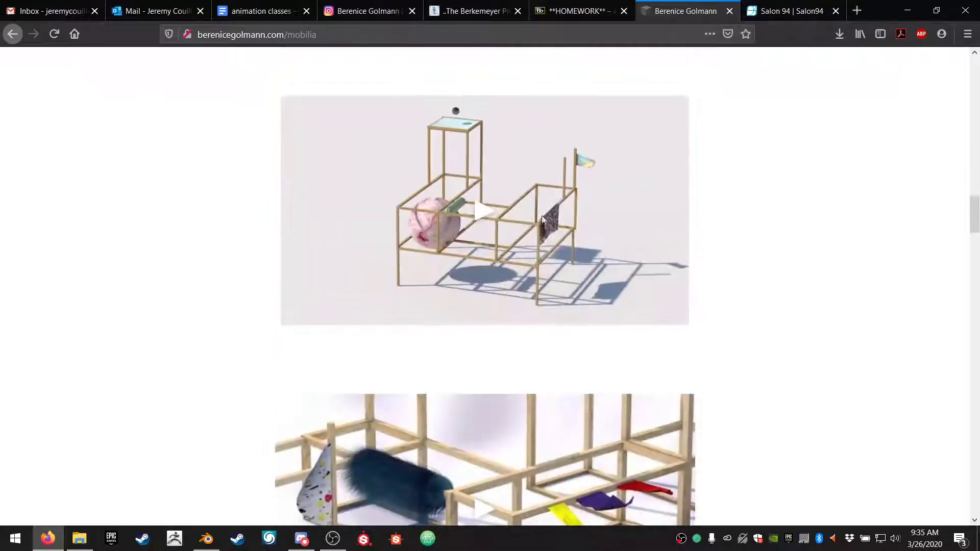
{"action": "left_click", "coordinate": [499, 208]}
{"action": "scroll", "coordinate": [230, 327], "scroll_direction": "up", "scroll_amount": 1}
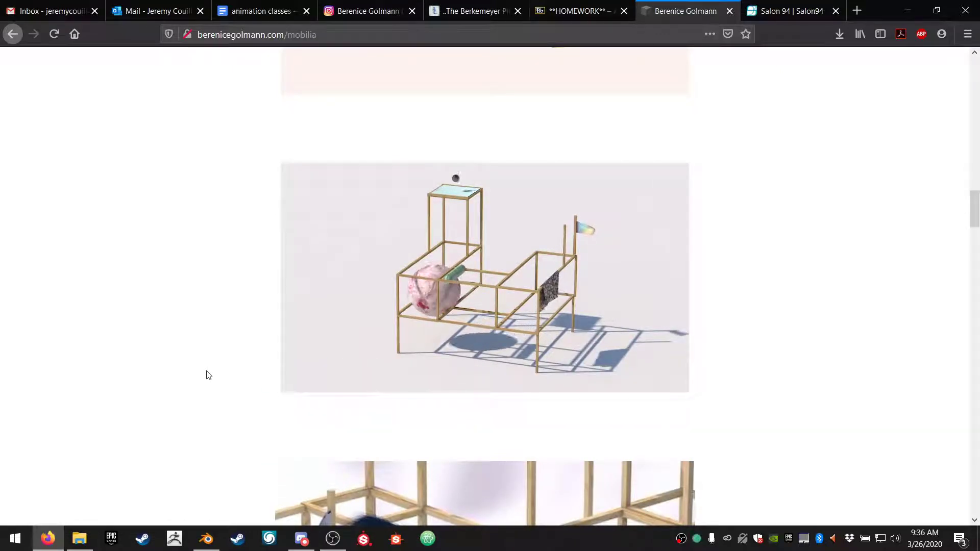
{"action": "mouse_move", "coordinate": [418, 371]}
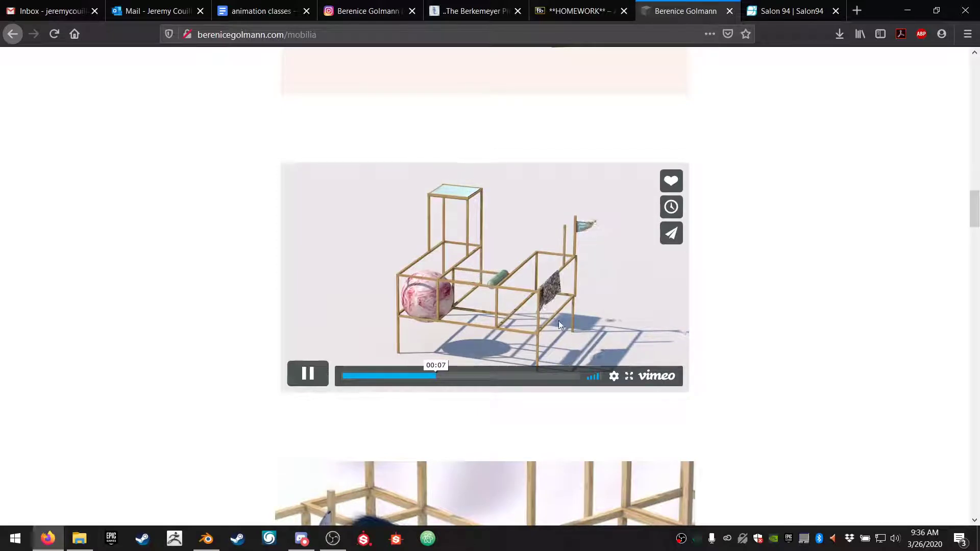
{"action": "left_click", "coordinate": [311, 386]}
Step: View the wooden frame animation with the dark fur roll as an Instagram post and close it
{"action": "scroll", "coordinate": [249, 322], "scroll_direction": "down", "scroll_amount": 6}
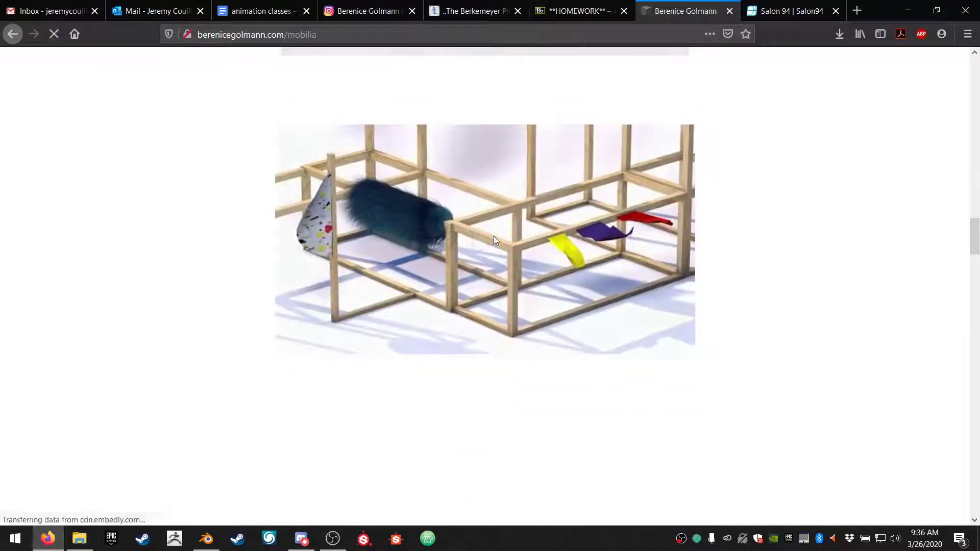
{"action": "scroll", "coordinate": [267, 340], "scroll_direction": "up", "scroll_amount": 1}
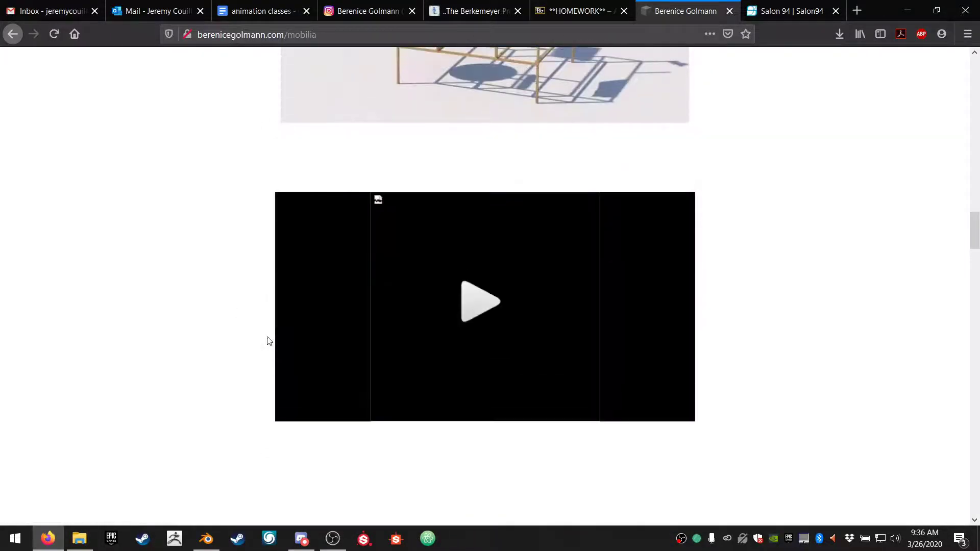
{"action": "left_click", "coordinate": [464, 292]}
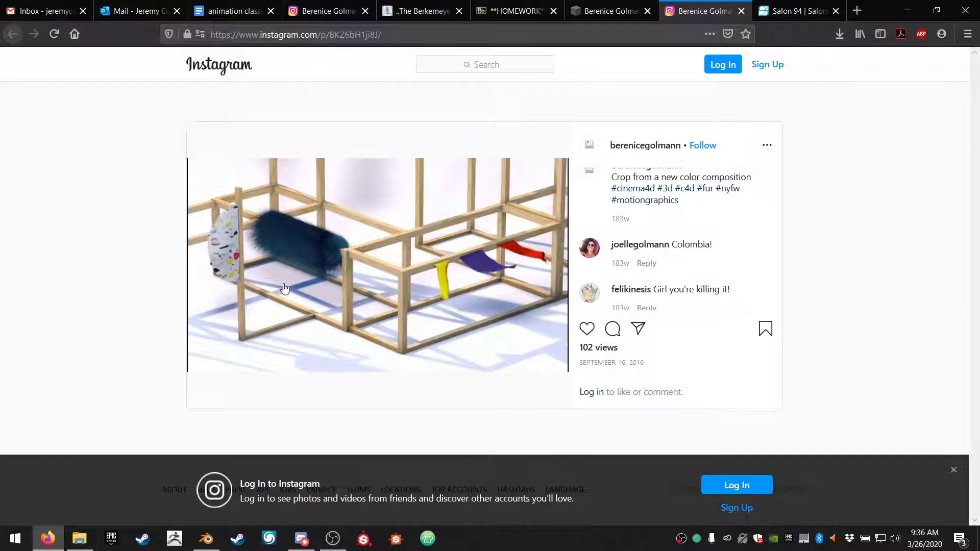
{"action": "left_click", "coordinate": [740, 11]}
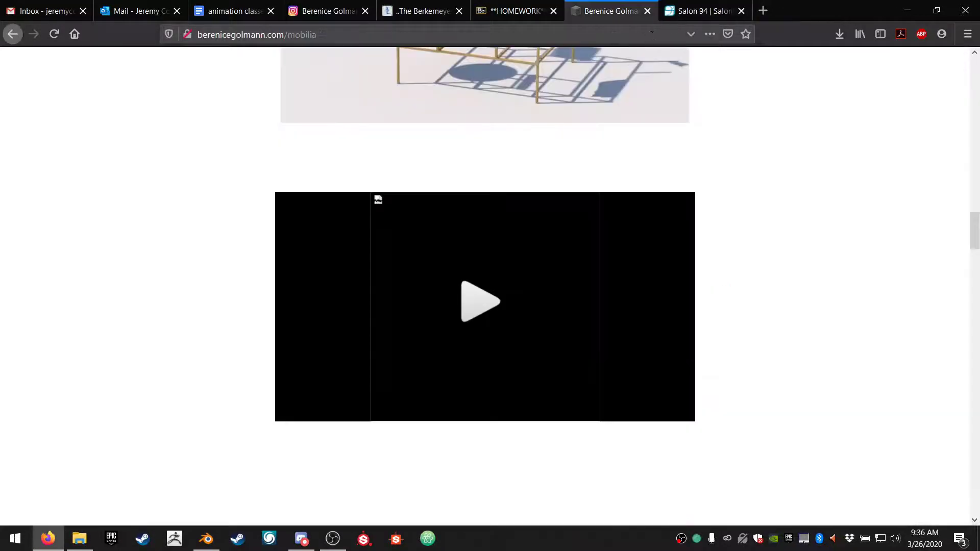
Step: Close the artist's portfolio, the Salon 94 page and the artist's Instagram profile, returning to the animation classes document
{"action": "left_click", "coordinate": [645, 13]}
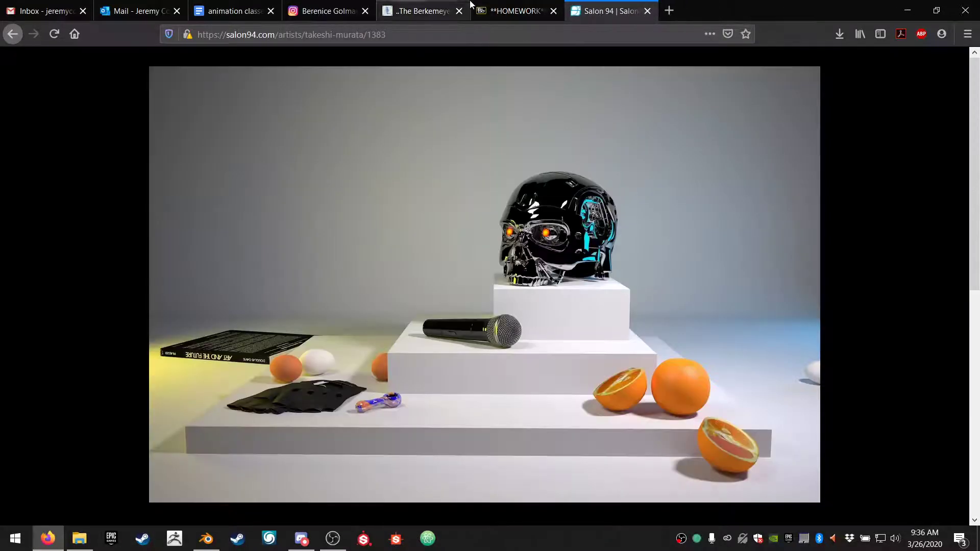
{"action": "left_click", "coordinate": [647, 10]}
{"action": "left_click", "coordinate": [274, 4]}
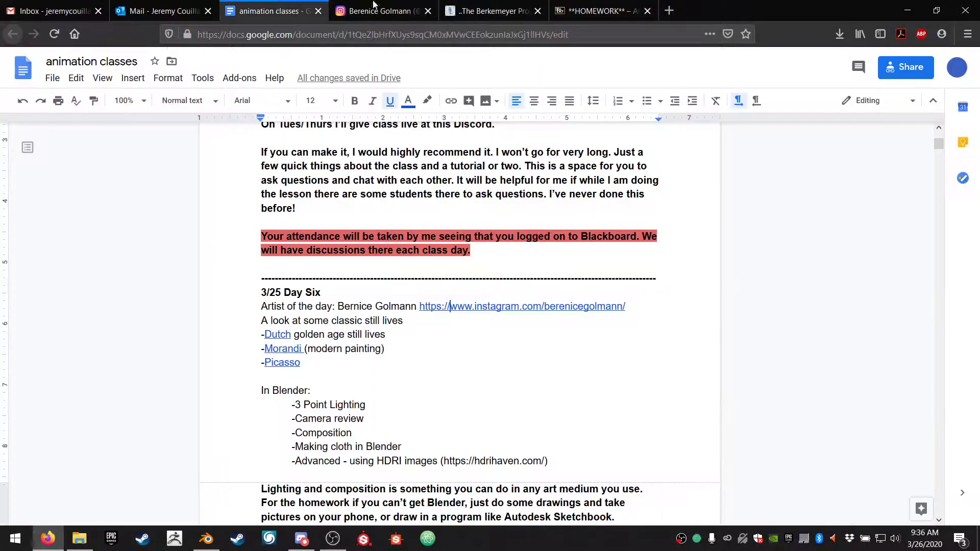
{"action": "left_click", "coordinate": [427, 11]}
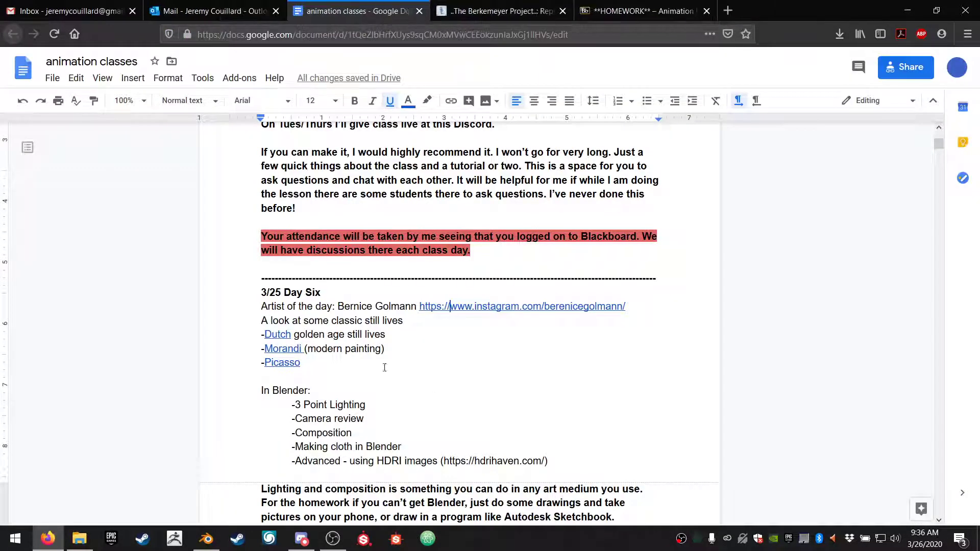
Step: Check the class server's general channel and stream preview in Discord, and return to the Day Six notes in Firefox
{"action": "scroll", "coordinate": [365, 340], "scroll_direction": "down", "scroll_amount": 2}
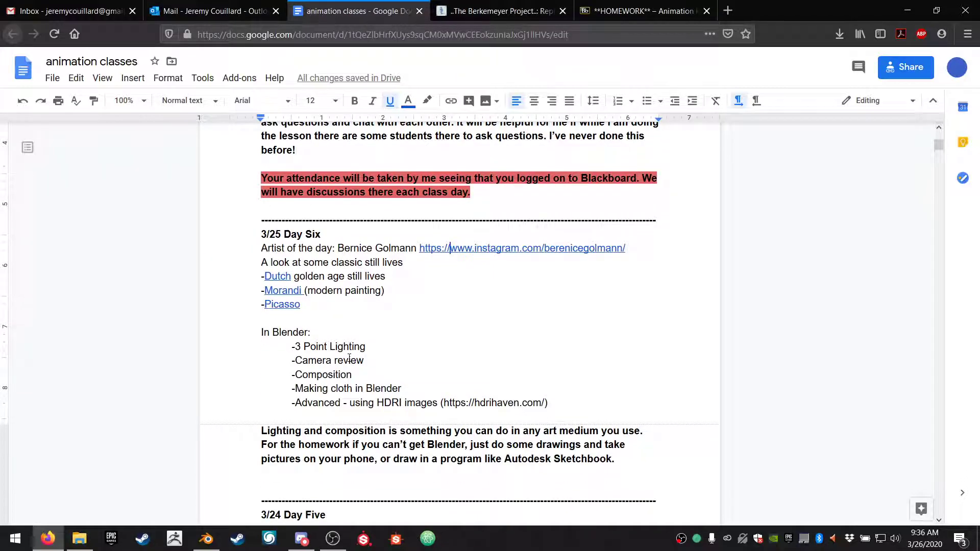
{"action": "left_click", "coordinate": [301, 538]}
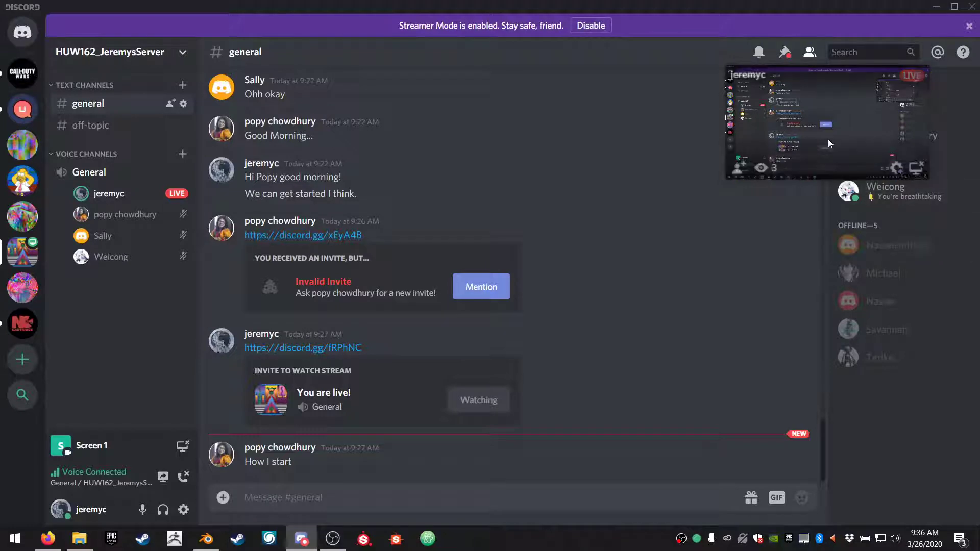
{"action": "left_click_drag", "start_coordinate": [779, 146], "coordinate": [609, 227]}
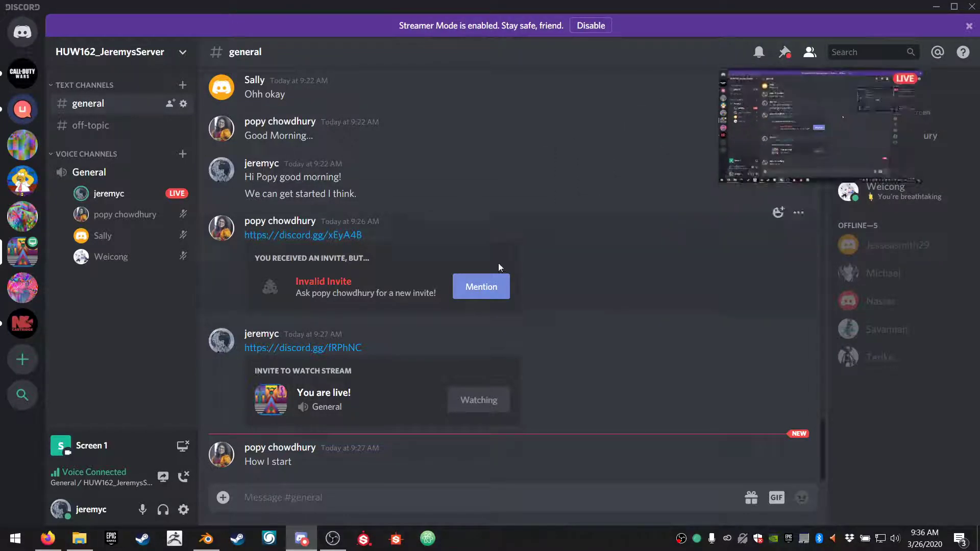
{"action": "left_click", "coordinate": [55, 542]}
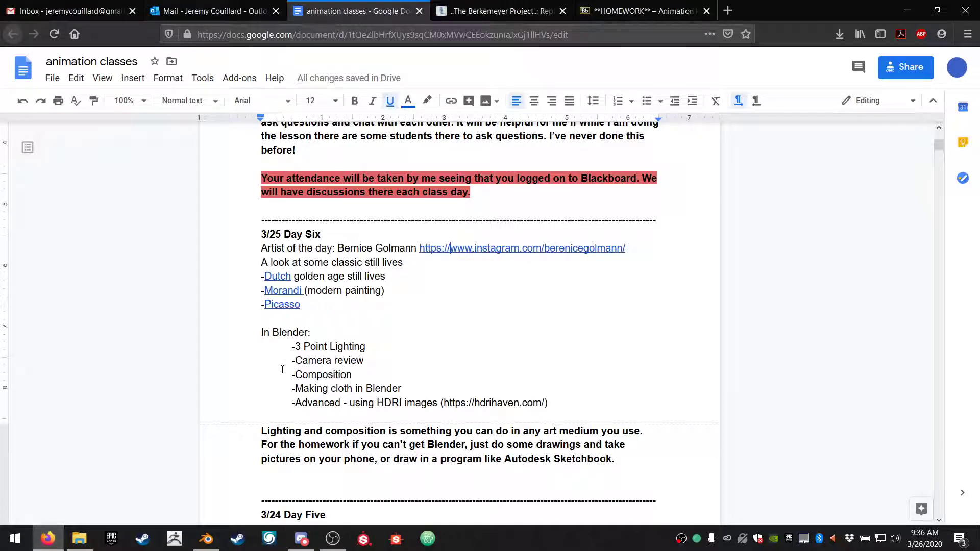
Step: Highlight the Day Six note's line "Lighting and composition is something you can do in any art medium you use" for reading
{"action": "scroll", "coordinate": [259, 378], "scroll_direction": "down", "scroll_amount": 2}
{"action": "left_click_drag", "start_coordinate": [257, 378], "coordinate": [405, 370]}
{"action": "left_click", "coordinate": [634, 360]}
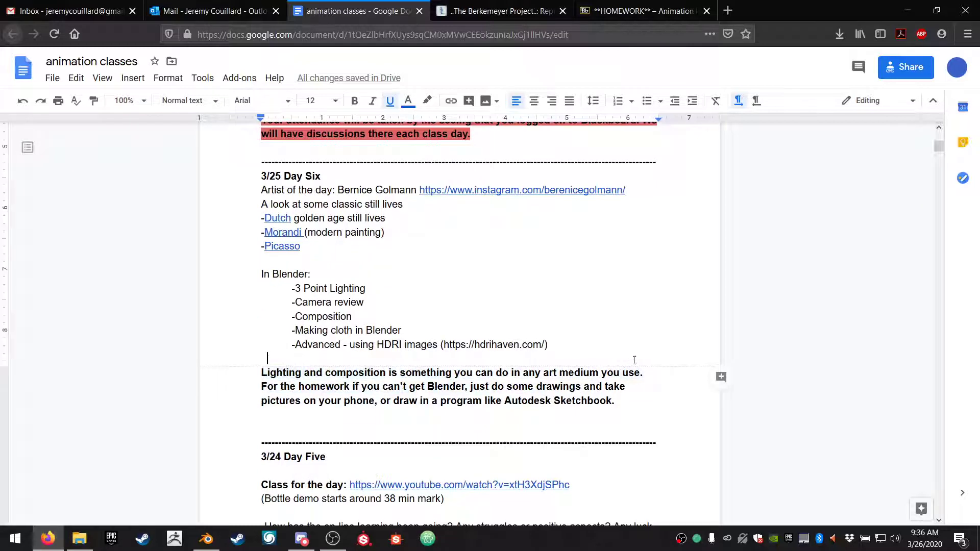
{"action": "left_click_drag", "start_coordinate": [647, 365], "coordinate": [645, 371]}
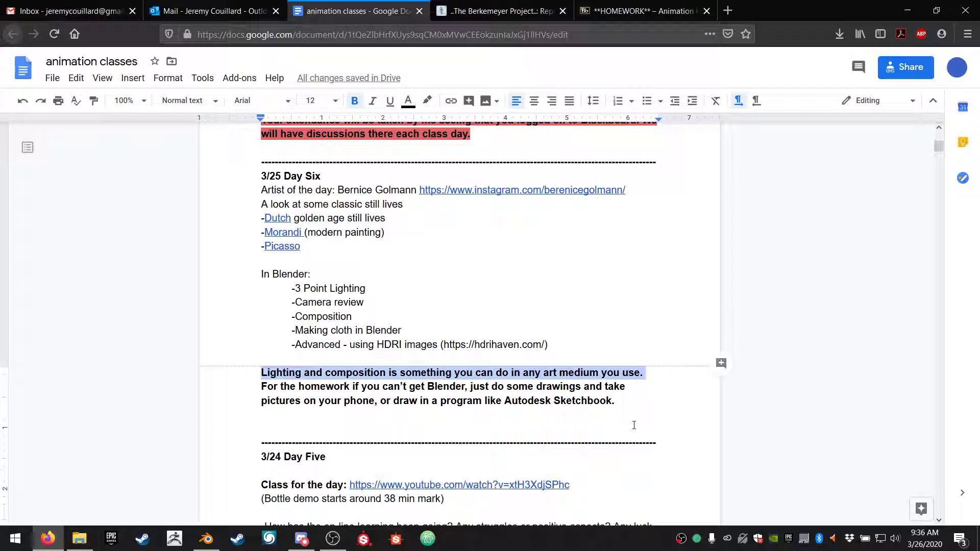
{"action": "triple_click", "coordinate": [274, 377]}
{"action": "left_click", "coordinate": [394, 386]}
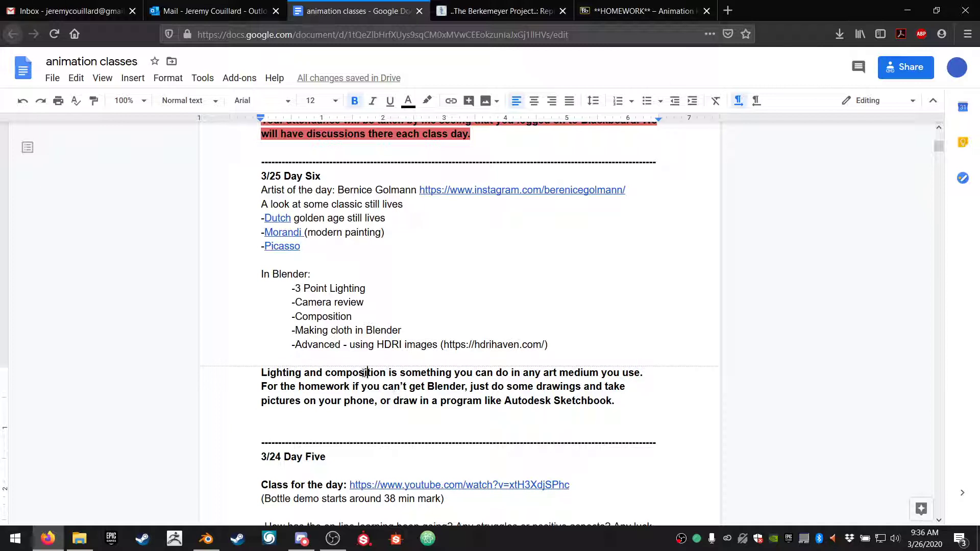
Step: Point out the words "Lighting and composition" in the Day Six note by highlighting them, and clear the highlight
{"action": "double_click", "coordinate": [365, 373]}
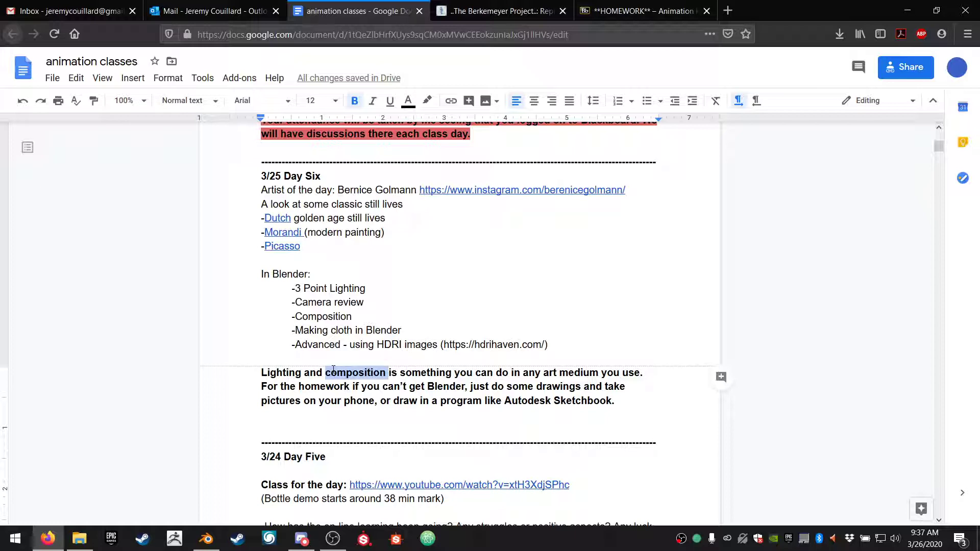
{"action": "left_click", "coordinate": [336, 397]}
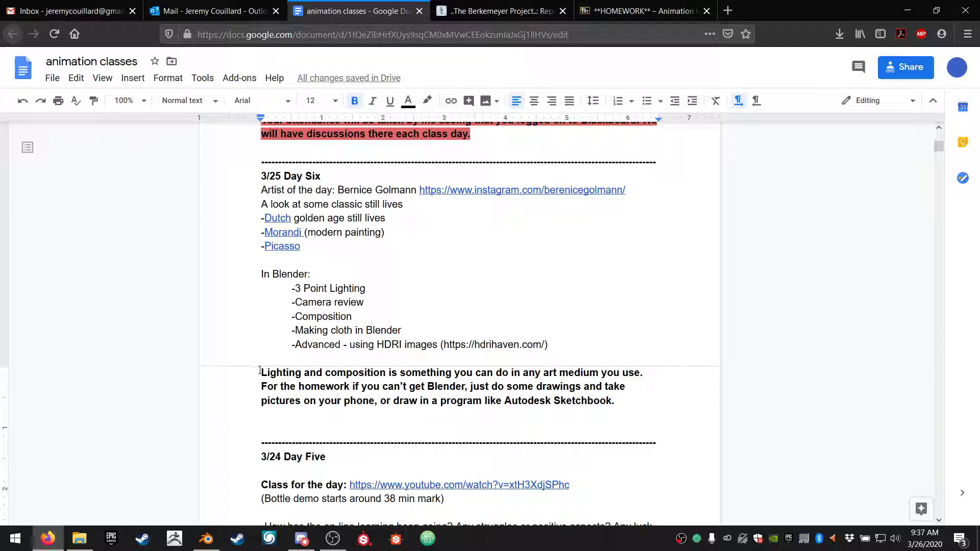
{"action": "mouse_move", "coordinate": [259, 371]}
{"action": "left_mouse_down"}
{"action": "mouse_move", "coordinate": [386, 373]}
{"action": "mouse_move", "coordinate": [252, 365]}
{"action": "mouse_move", "coordinate": [243, 379]}
{"action": "left_mouse_up"}
{"action": "left_click", "coordinate": [386, 372]}
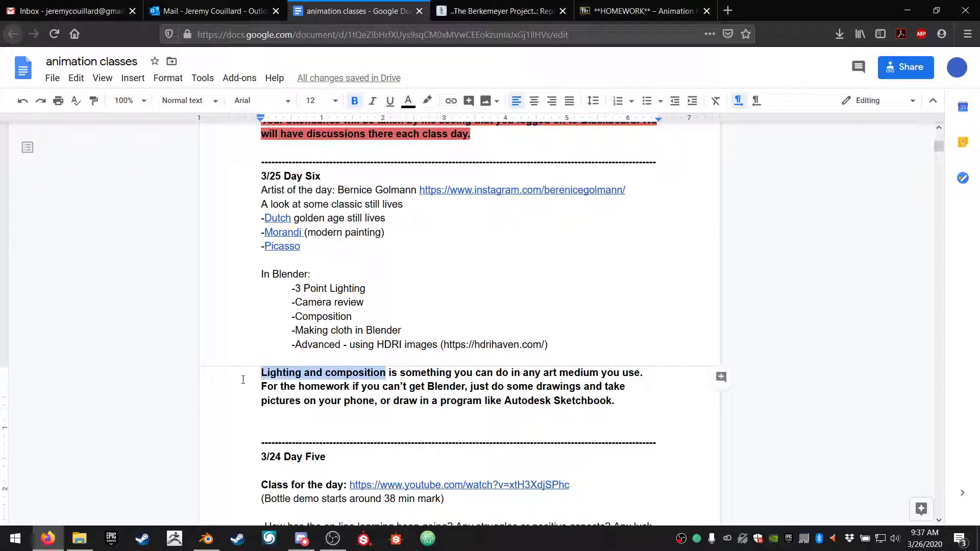
{"action": "left_click", "coordinate": [262, 374]}
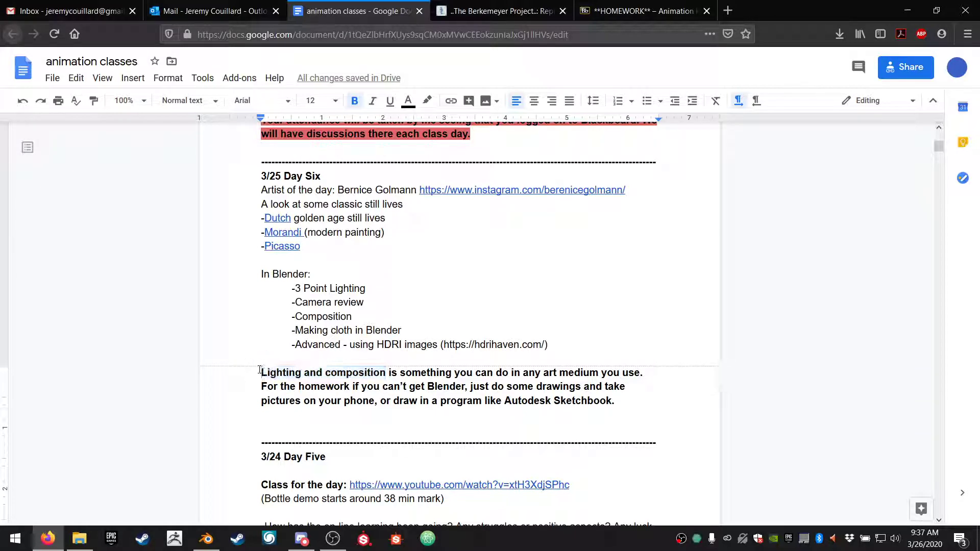
{"action": "left_click_drag", "start_coordinate": [260, 372], "coordinate": [382, 370]}
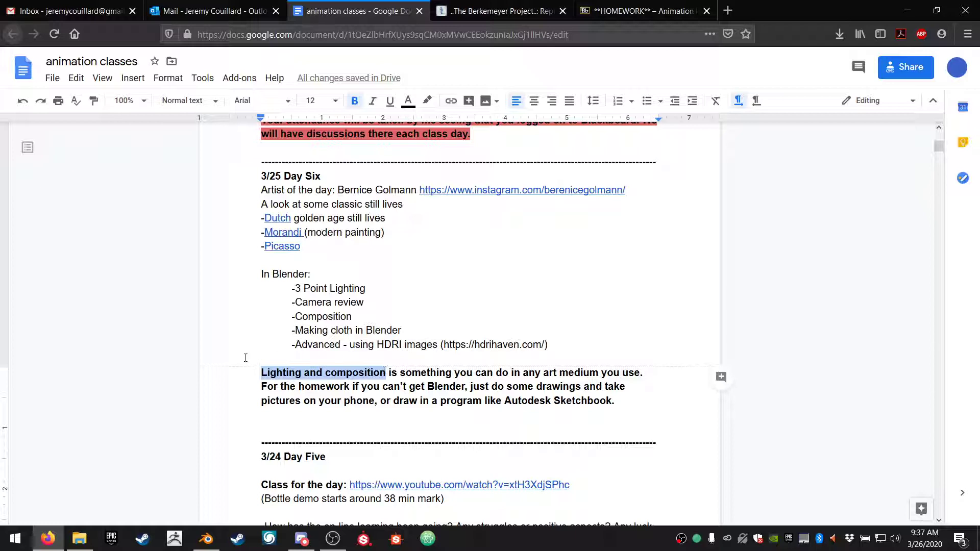
{"action": "left_click_drag", "start_coordinate": [262, 373], "coordinate": [386, 372]}
{"action": "left_click", "coordinate": [327, 370]}
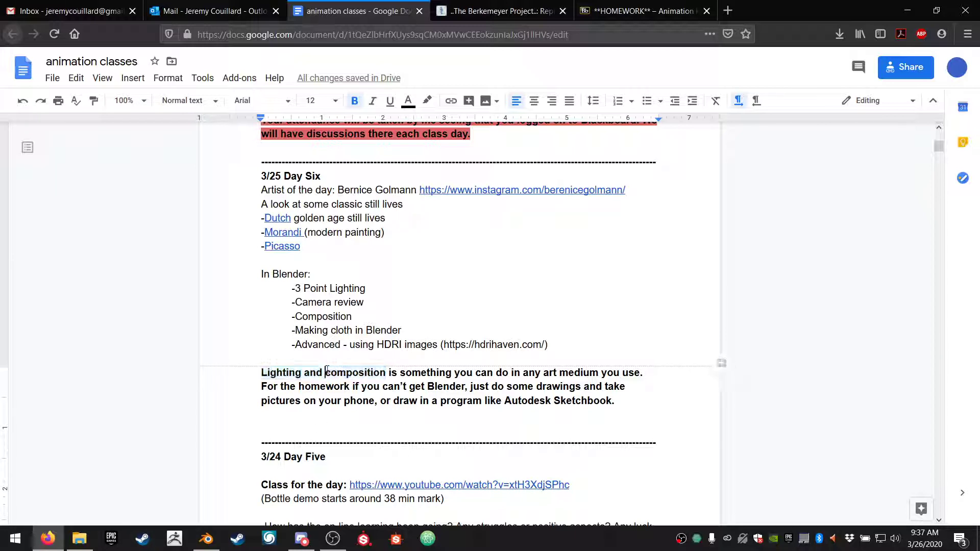
{"action": "left_click_drag", "start_coordinate": [327, 370], "coordinate": [387, 368]}
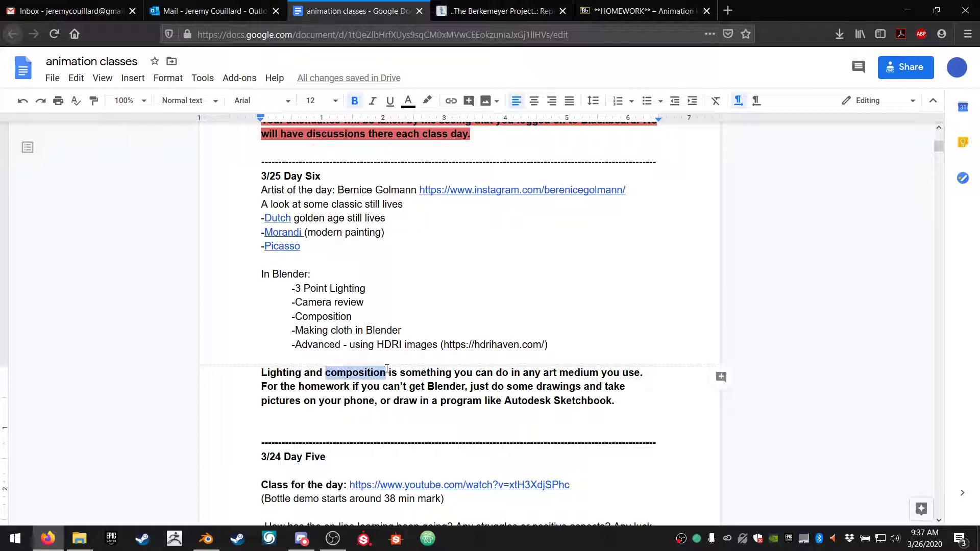
{"action": "left_click", "coordinate": [387, 368]}
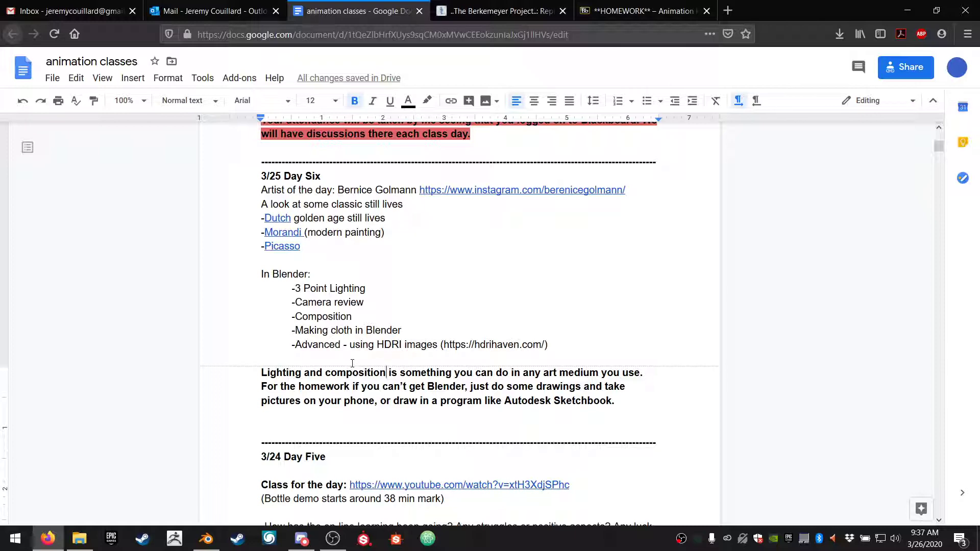
Step: Switch to Discord and post "Are you seeing the stream ok?" in the class server's general channel
{"action": "left_click", "coordinate": [303, 541]}
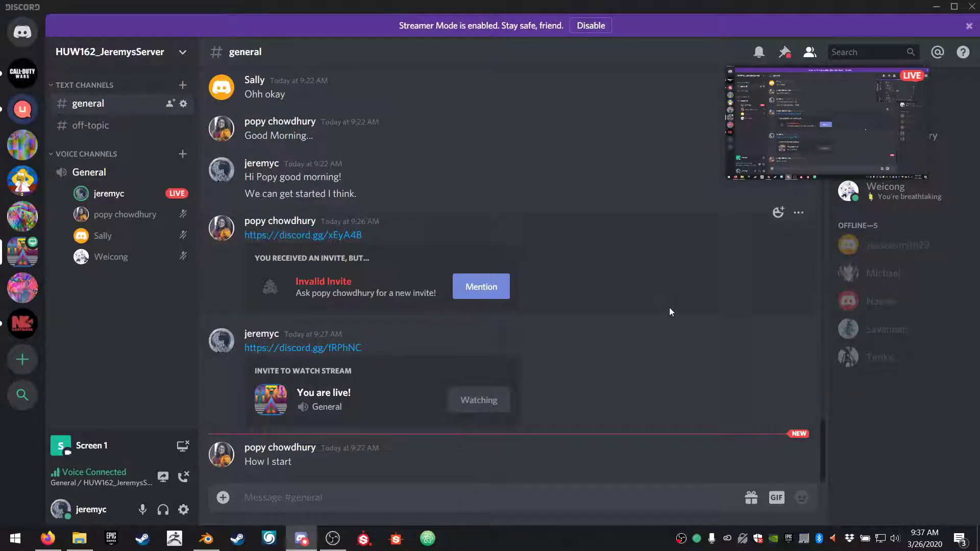
{"action": "mouse_move", "coordinate": [826, 143]}
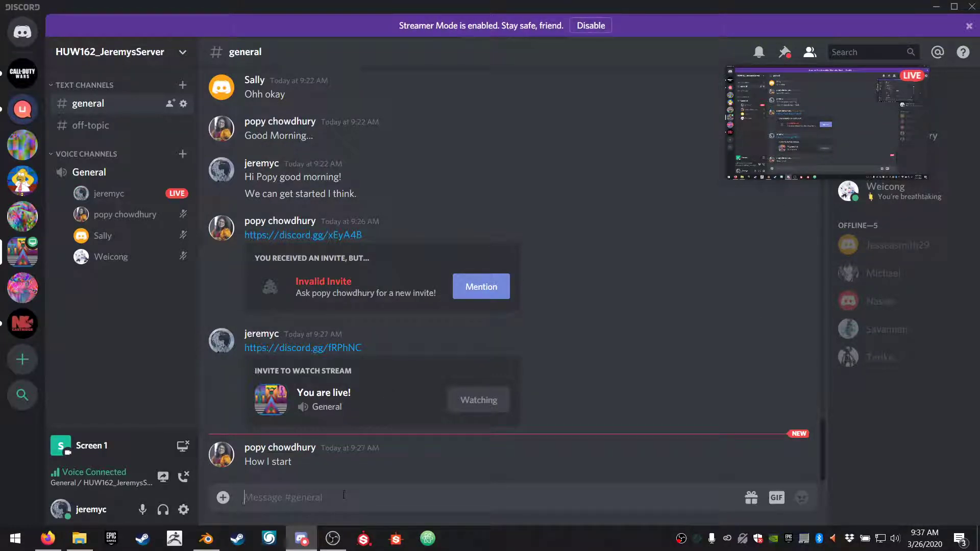
{"action": "type", "text": "Are you seeing"}
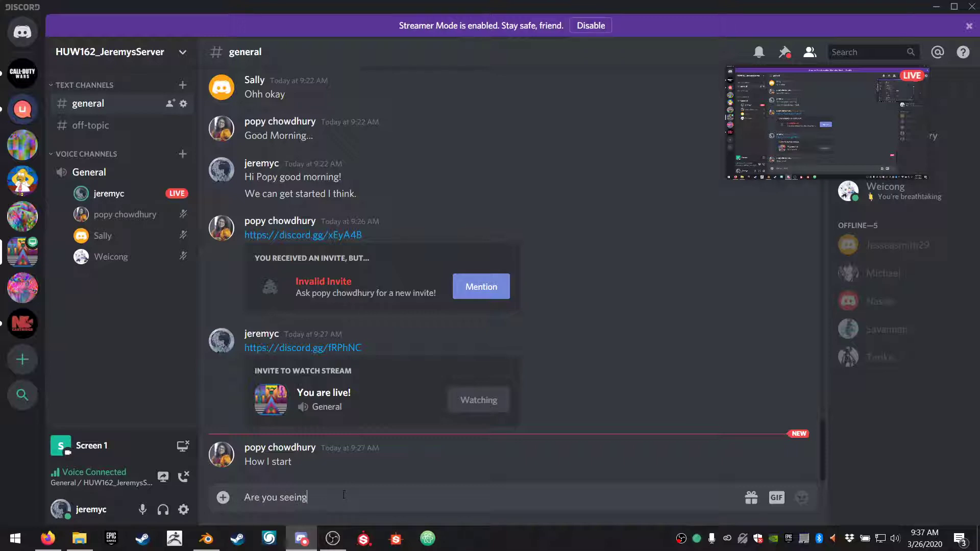
{"action": "type", "text": " the stream"}
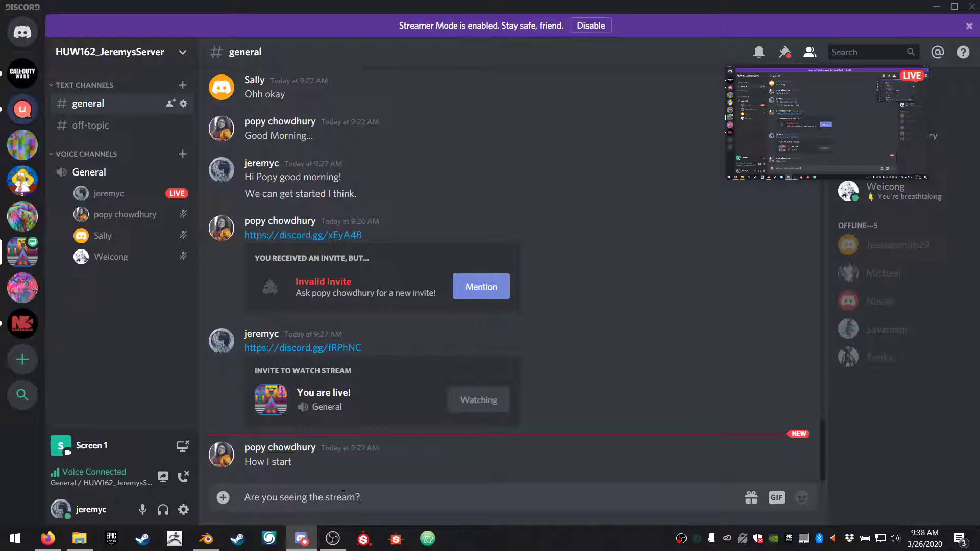
{"action": "type", "text": " ok?"}
{"action": "key", "text": "Return"}
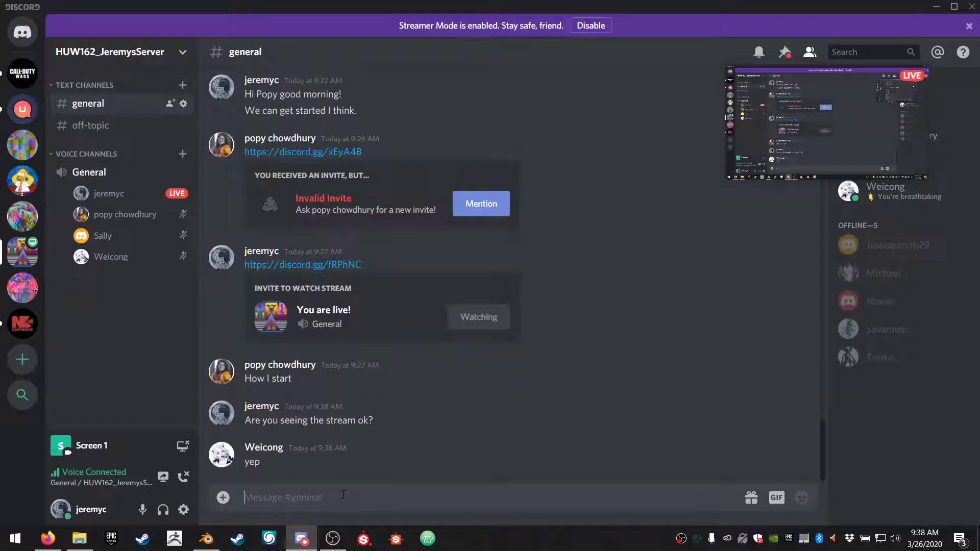
Step: Check the live stream's viewer list in Discord and the recording status in OBS
{"action": "mouse_move", "coordinate": [922, 114]}
{"action": "mouse_move", "coordinate": [766, 167]}
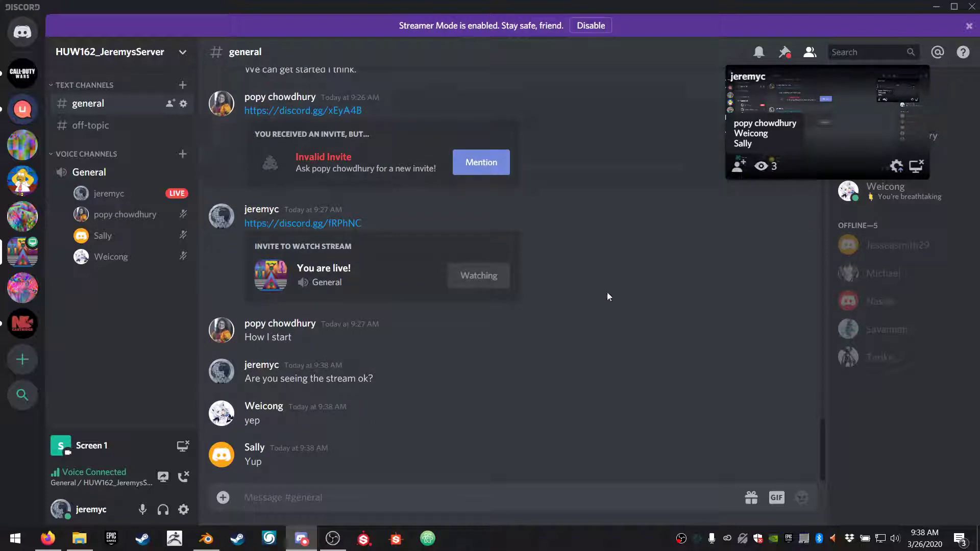
{"action": "left_click", "coordinate": [333, 539]}
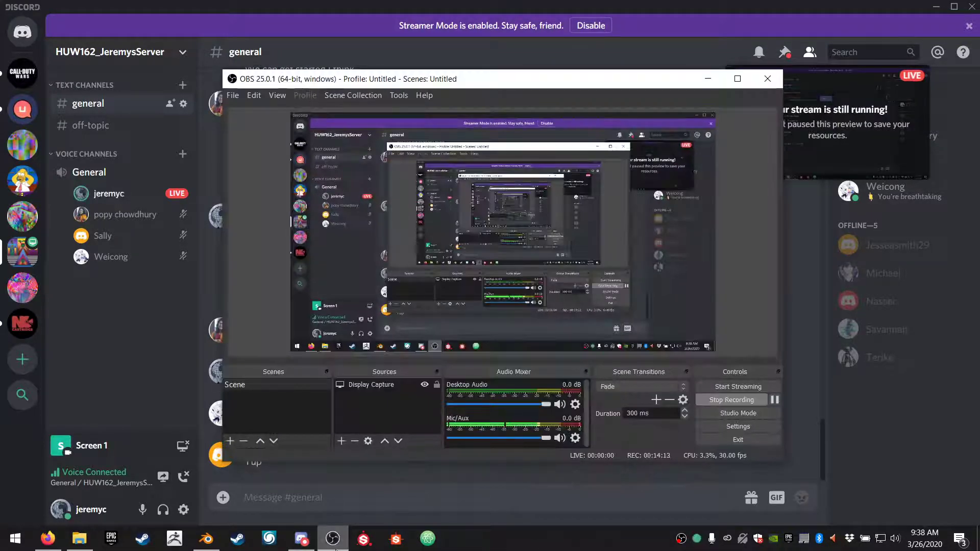
{"action": "left_click", "coordinate": [332, 538]}
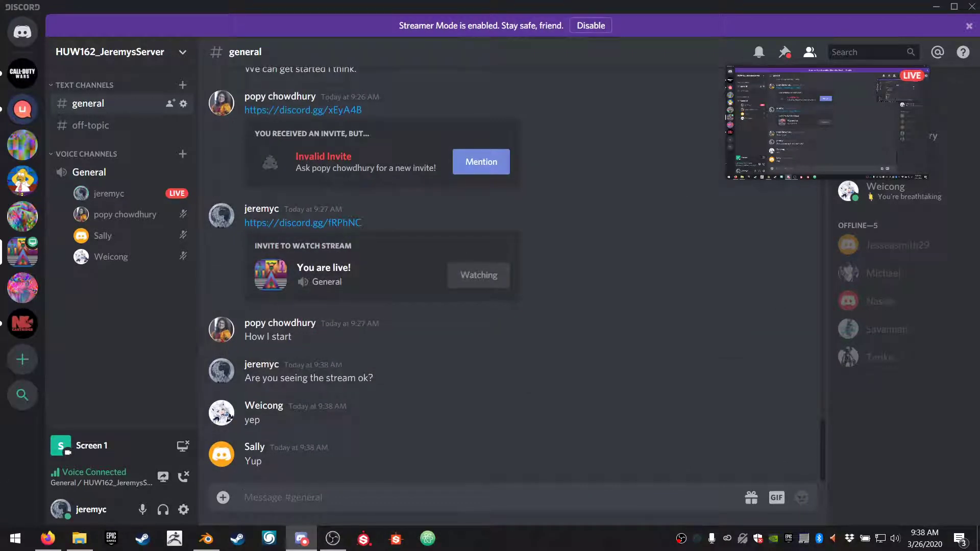
Step: Return to the Day Six notes in Firefox and highlight the Blender topics from 3 Point Lighting to Making cloth in Blender for reading
{"action": "left_click", "coordinate": [60, 542]}
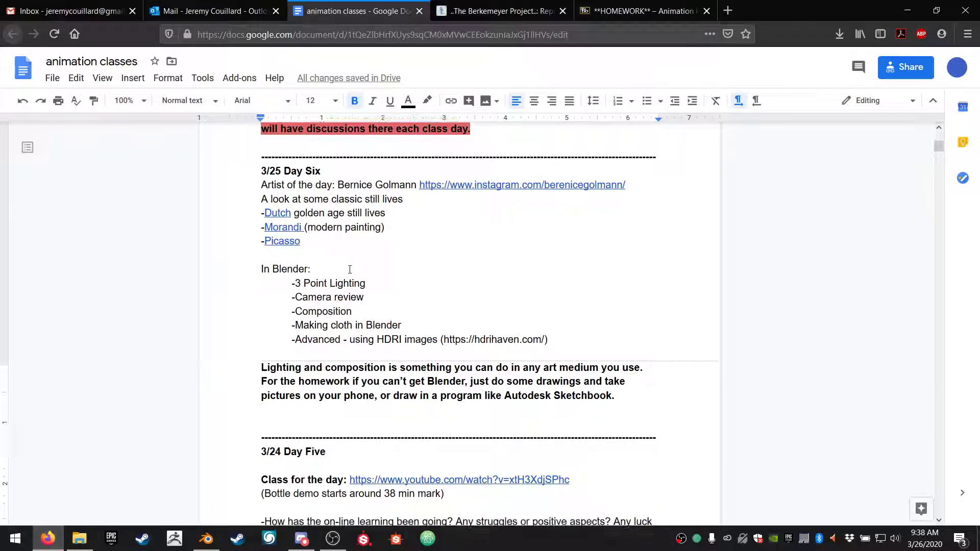
{"action": "scroll", "coordinate": [349, 269], "scroll_direction": "down", "scroll_amount": 4}
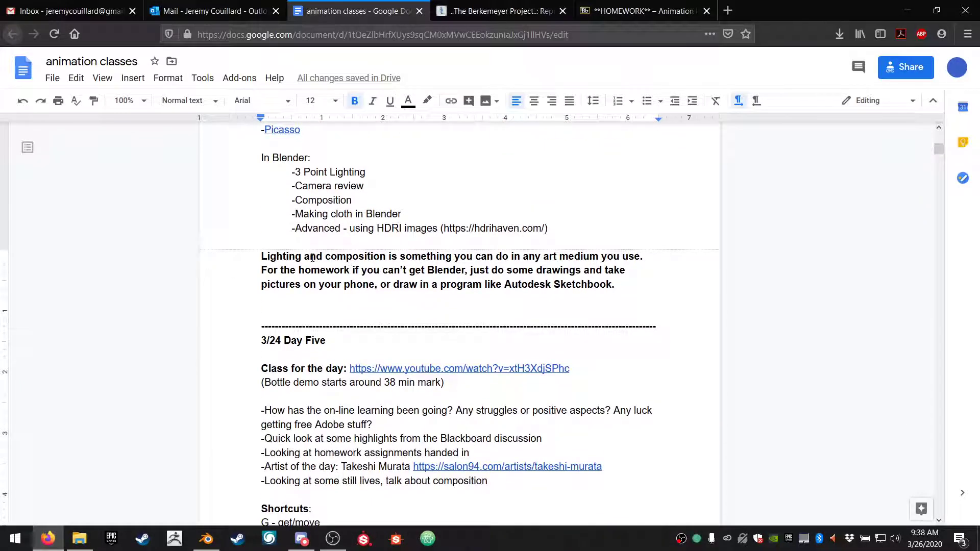
{"action": "scroll", "coordinate": [312, 258], "scroll_direction": "up", "scroll_amount": 2}
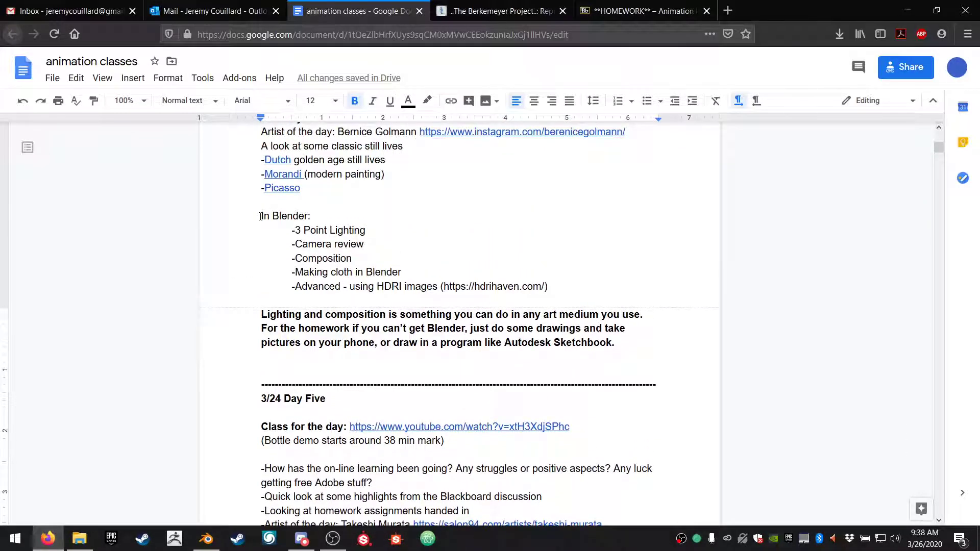
{"action": "left_click_drag", "start_coordinate": [261, 217], "coordinate": [565, 273]}
{"action": "left_click", "coordinate": [263, 300]}
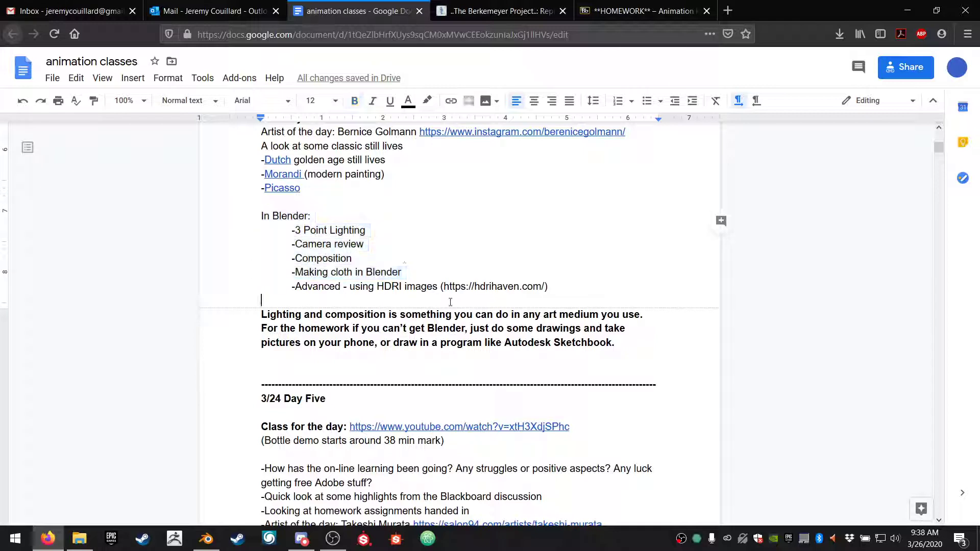
{"action": "left_click_drag", "start_coordinate": [403, 272], "coordinate": [251, 227]}
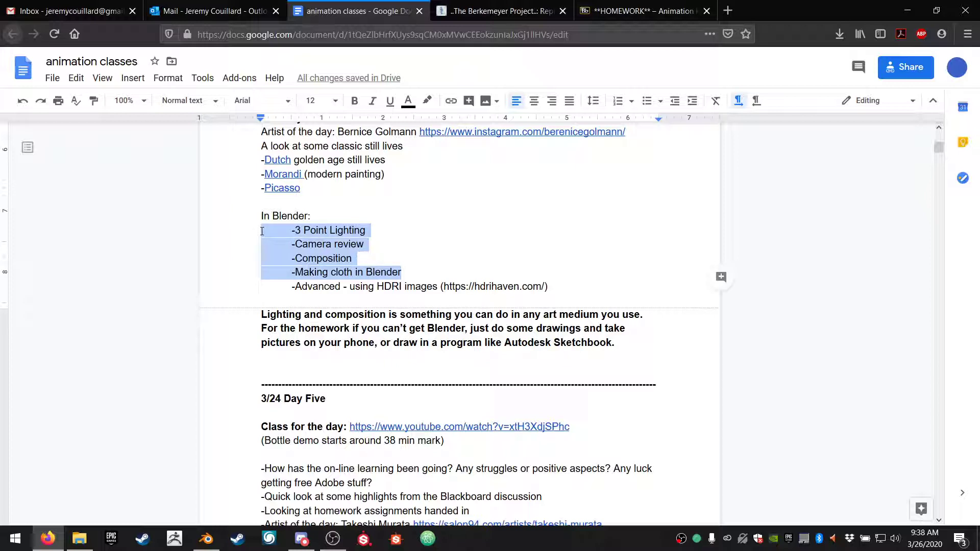
{"action": "left_click", "coordinate": [262, 231]}
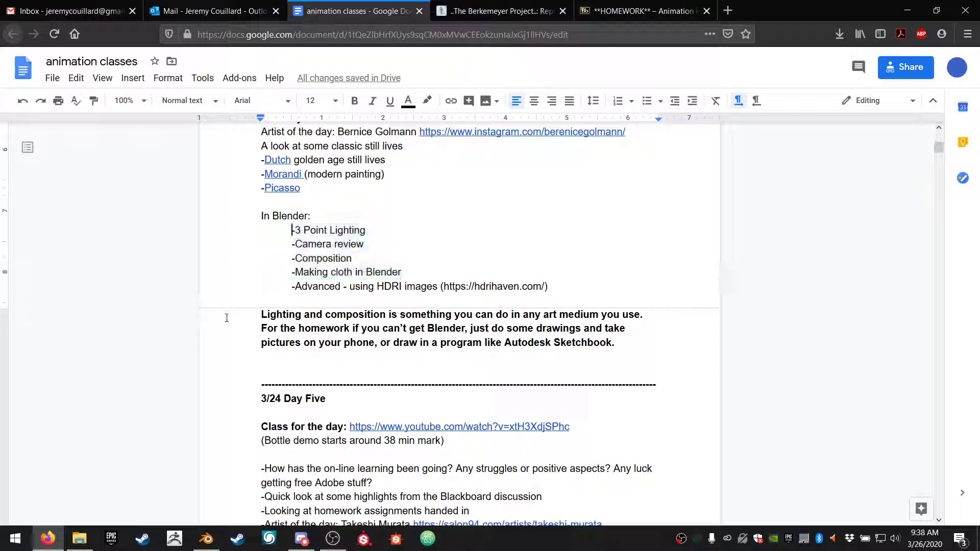
Step: Switch to Blender and point out the green and pink bottles in the still-life scene by selecting each in turn
{"action": "left_click", "coordinate": [206, 538]}
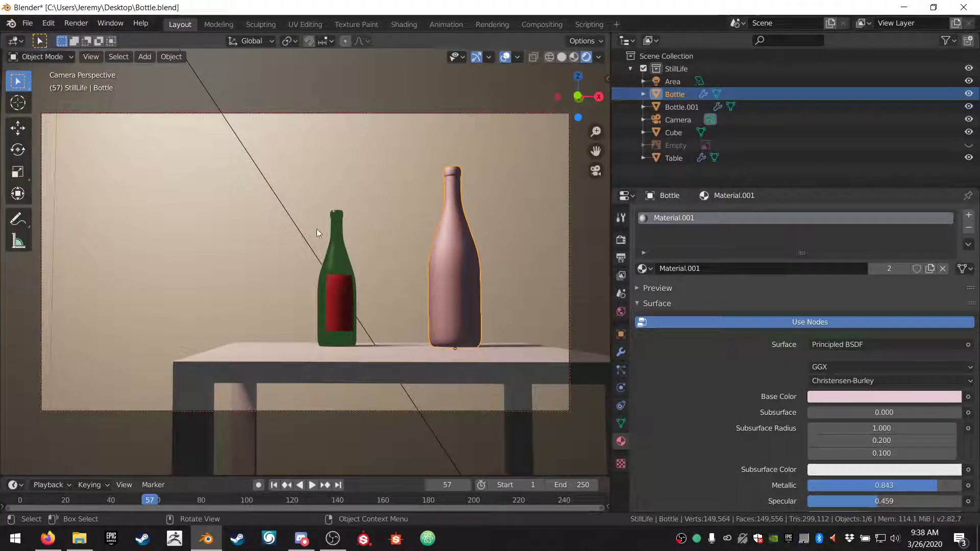
{"action": "left_click", "coordinate": [327, 258]}
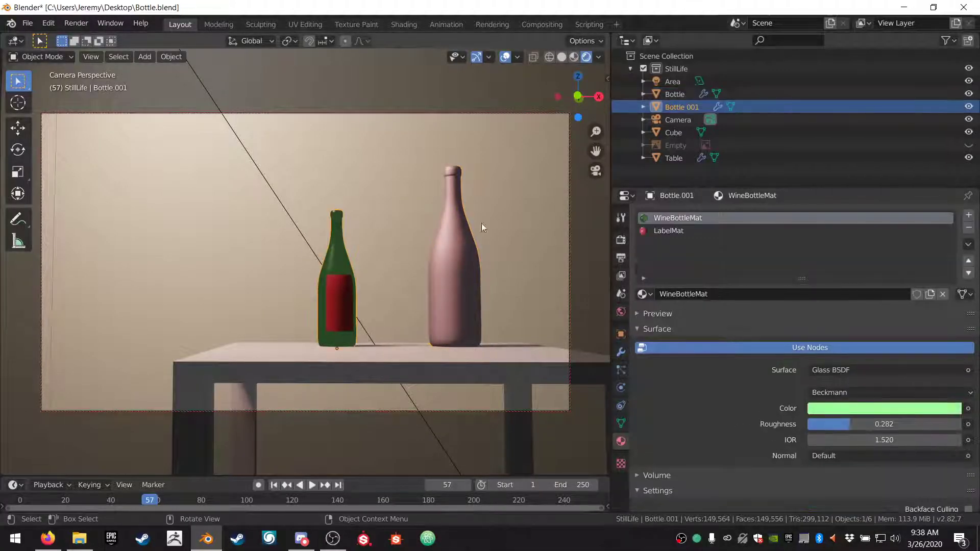
{"action": "left_click", "coordinate": [444, 259]}
{"action": "left_click", "coordinate": [327, 310]}
{"action": "left_click", "coordinate": [489, 246]}
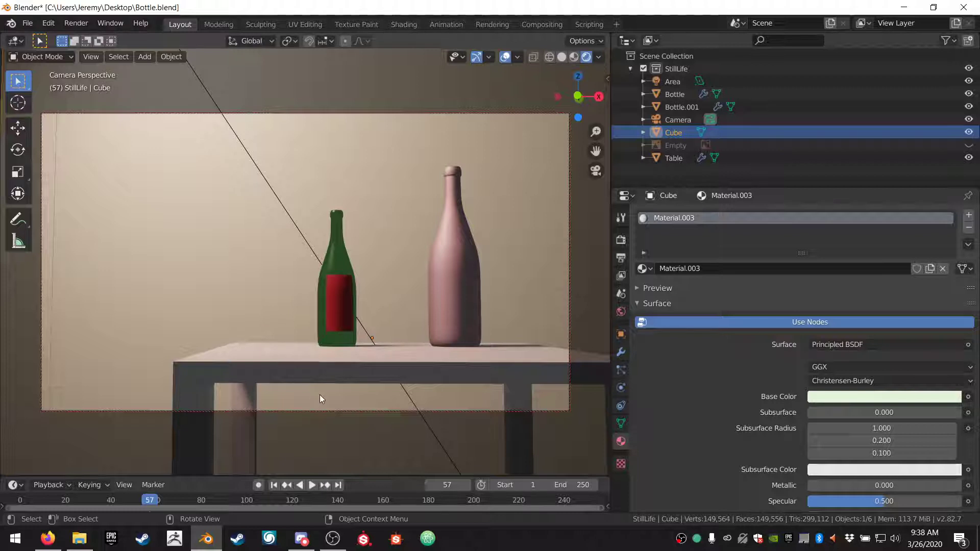
Step: Move the green wine bottle along the X axis, farther from the pink bottle and nearer the table's end
{"action": "left_click", "coordinate": [329, 328]}
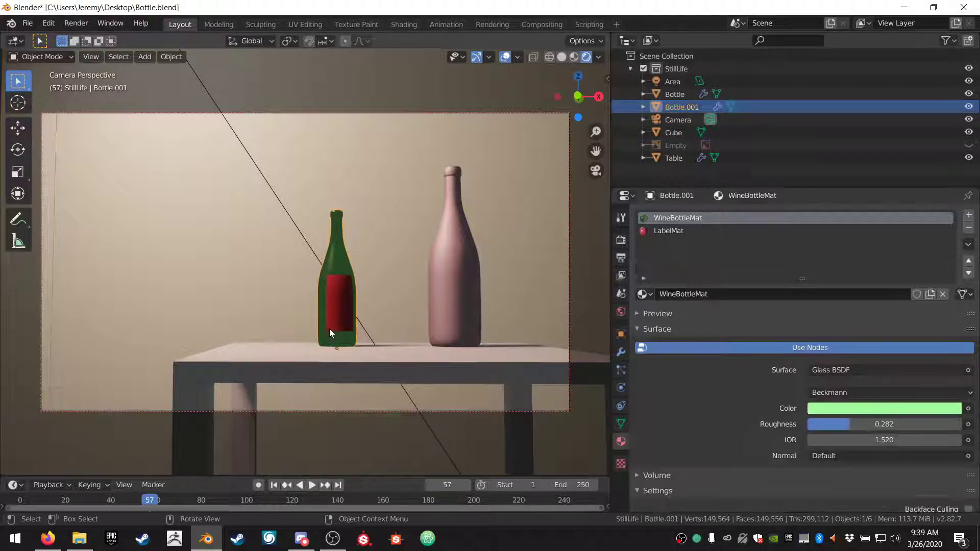
{"action": "key", "text": "g"}
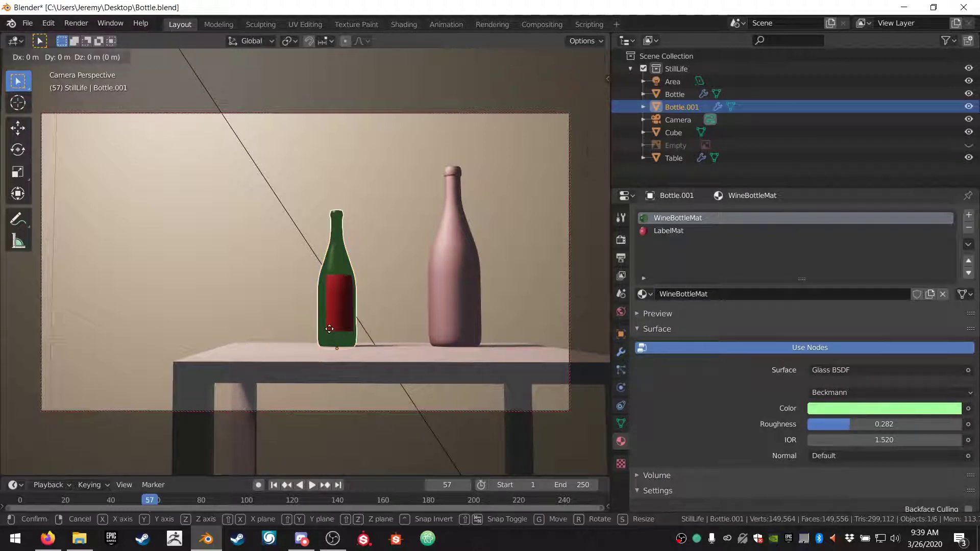
{"action": "key", "text": "x"}
{"action": "left_click", "coordinate": [272, 332]}
{"action": "left_click", "coordinate": [182, 286]}
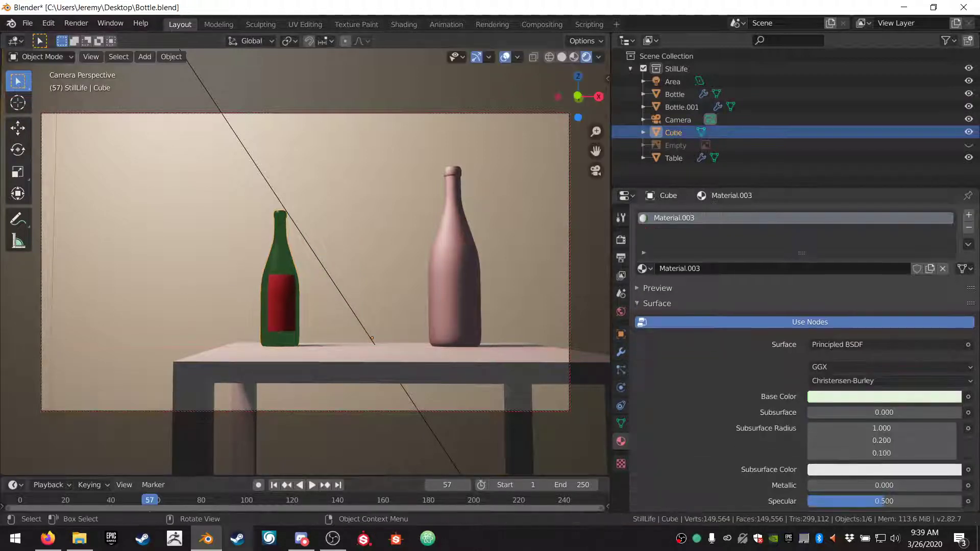
Step: Check the general channel in Discord for replies and return to the Blender scene
{"action": "mouse_move", "coordinate": [302, 544]}
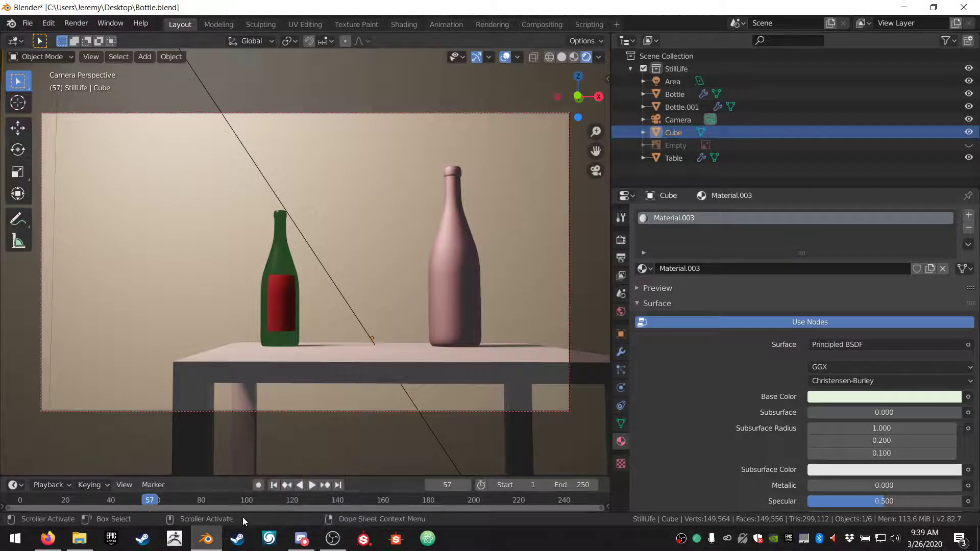
{"action": "left_click", "coordinate": [352, 485]}
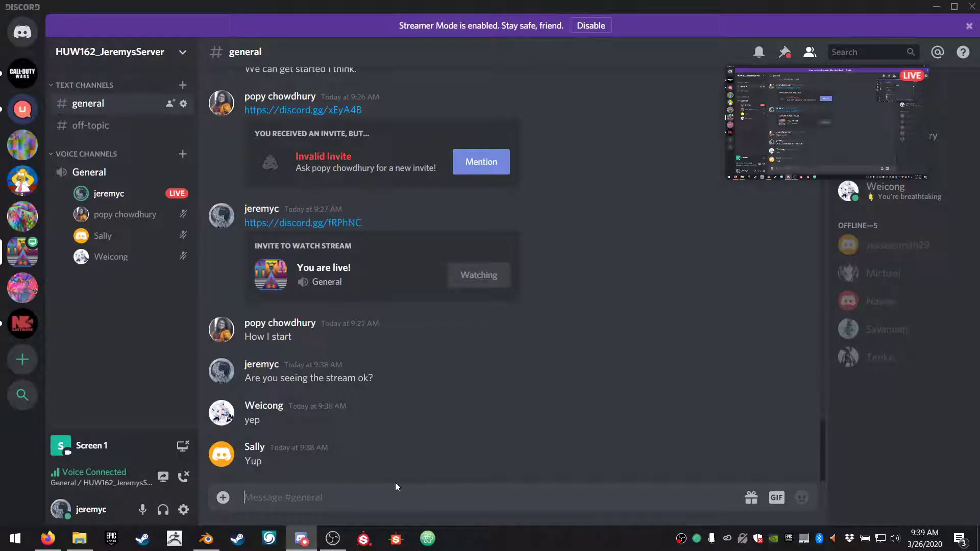
{"action": "mouse_move", "coordinate": [350, 545]}
{"action": "left_click", "coordinate": [213, 537]}
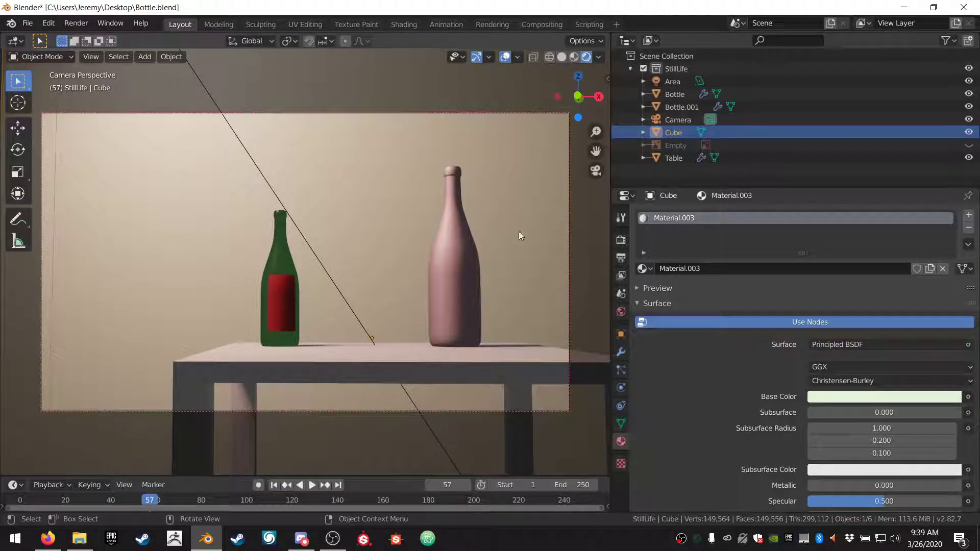
Step: Collapse and hide the StillLife collection, and create a new active collection beneath it in the scene
{"action": "left_click", "coordinate": [632, 69]}
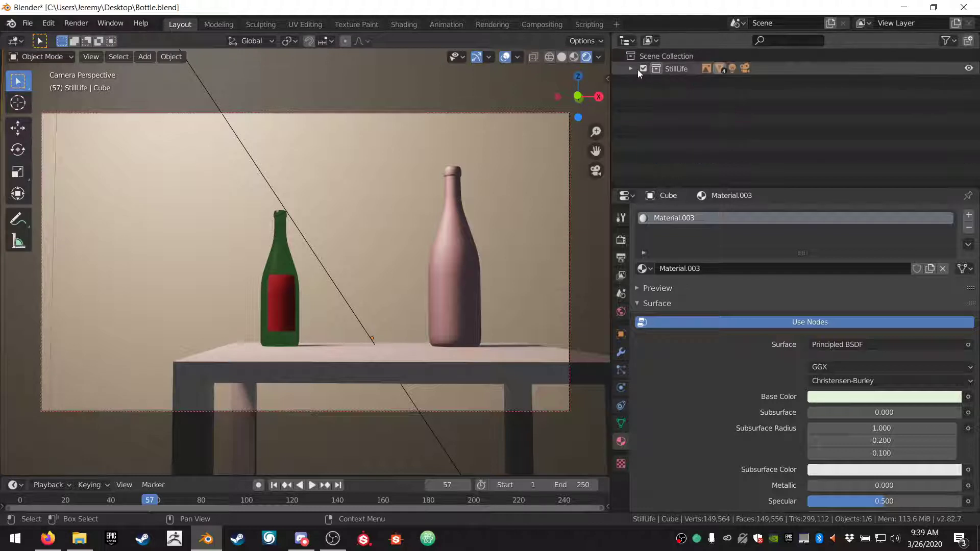
{"action": "left_click", "coordinate": [673, 67]}
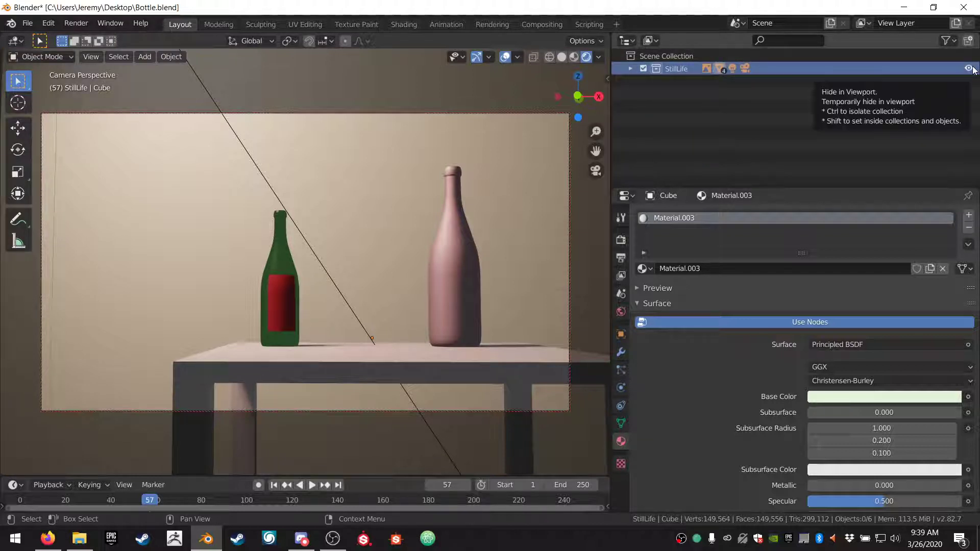
{"action": "left_click", "coordinate": [968, 68]}
{"action": "right_click", "coordinate": [650, 78]}
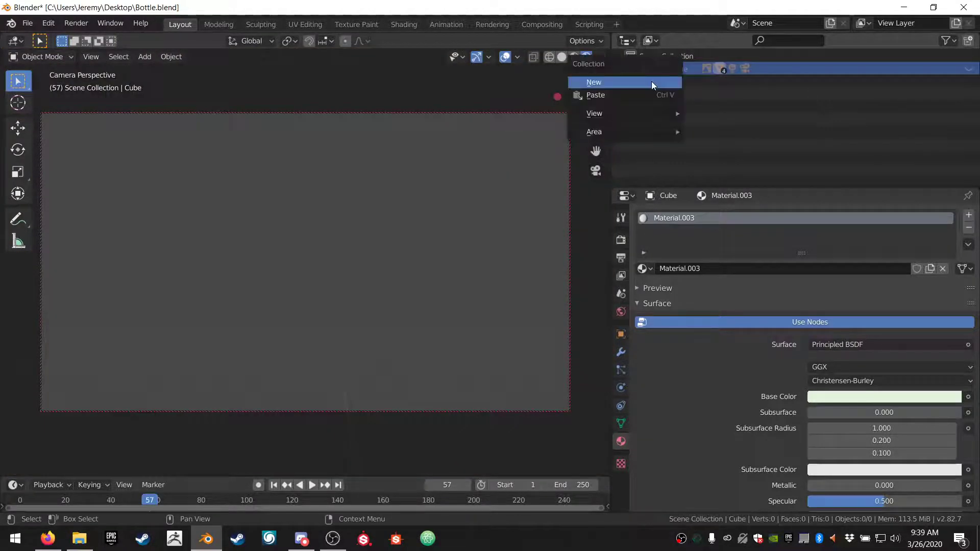
{"action": "left_click", "coordinate": [651, 81]}
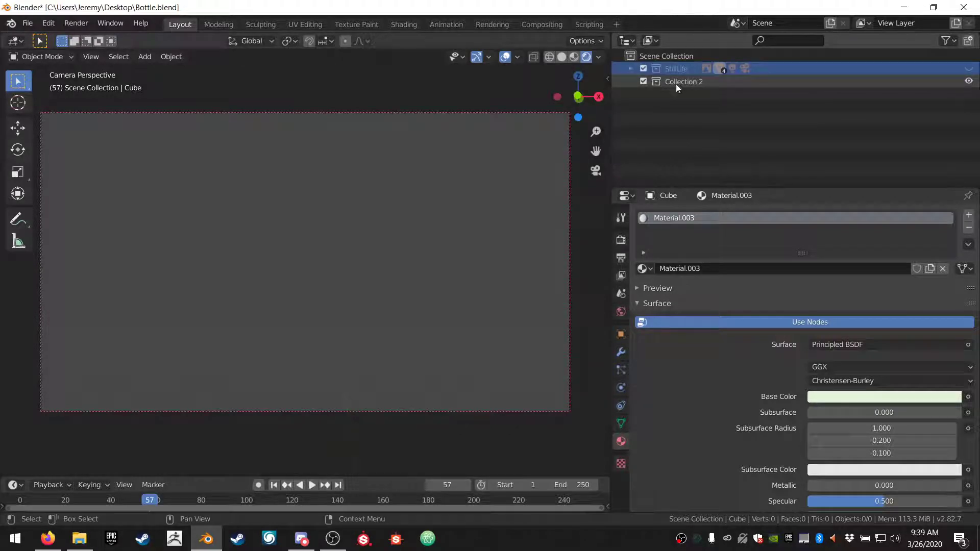
{"action": "left_click", "coordinate": [681, 79]}
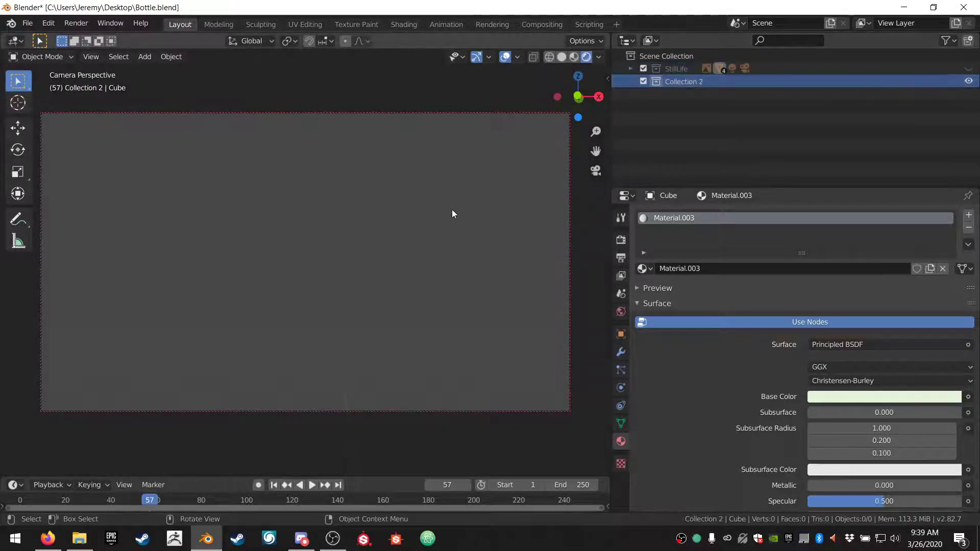
Step: Add a circle mesh at the 3D cursor in the new collection
{"action": "middle_click_drag", "start_coordinate": [452, 209], "coordinate": [361, 307]}
{"action": "middle_click_drag", "start_coordinate": [329, 238], "coordinate": [336, 262], "text": "shift"}
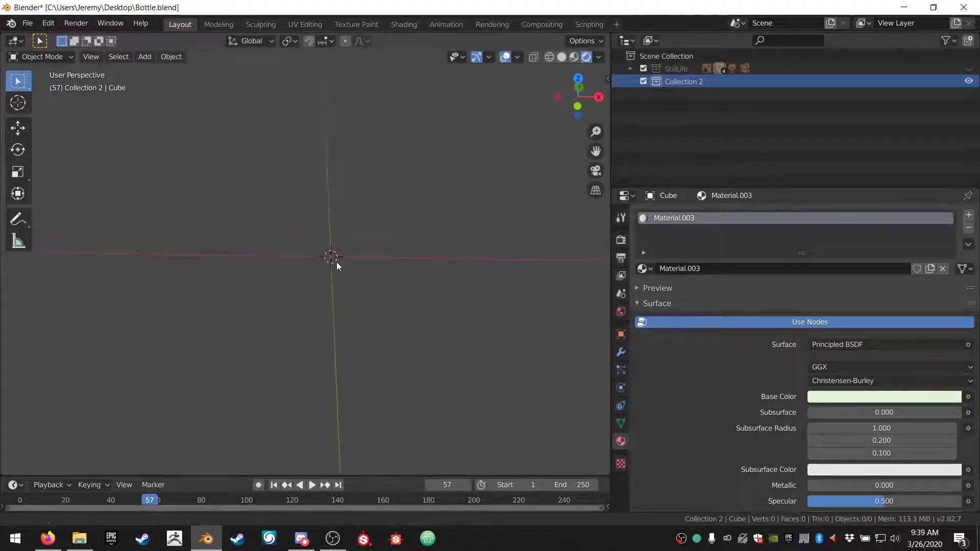
{"action": "left_click", "coordinate": [145, 57]}
{"action": "mouse_move", "coordinate": [180, 71]}
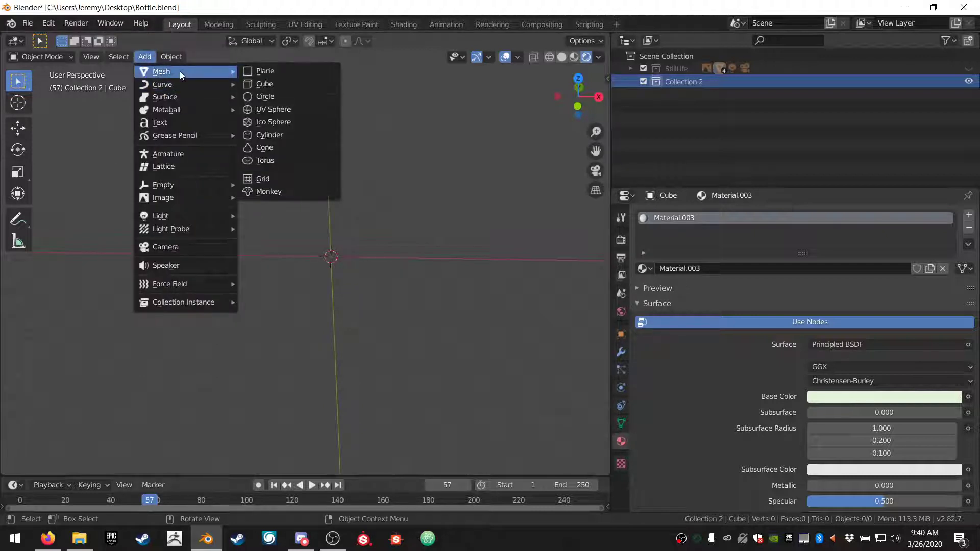
{"action": "left_click", "coordinate": [271, 100]}
{"action": "middle_click_drag", "start_coordinate": [347, 260], "coordinate": [347, 251]}
{"action": "key", "text": "Tab"}
{"action": "key", "text": "Tab"}
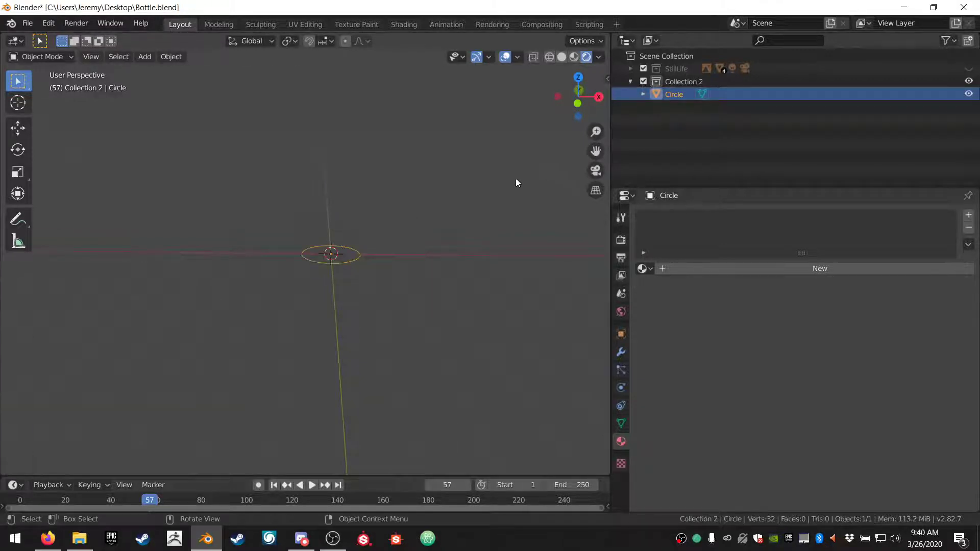
Step: Start the Shortcut VUr on-screen key display and hide its sidebar again
{"action": "key", "text": "n"}
{"action": "left_click", "coordinate": [603, 166]}
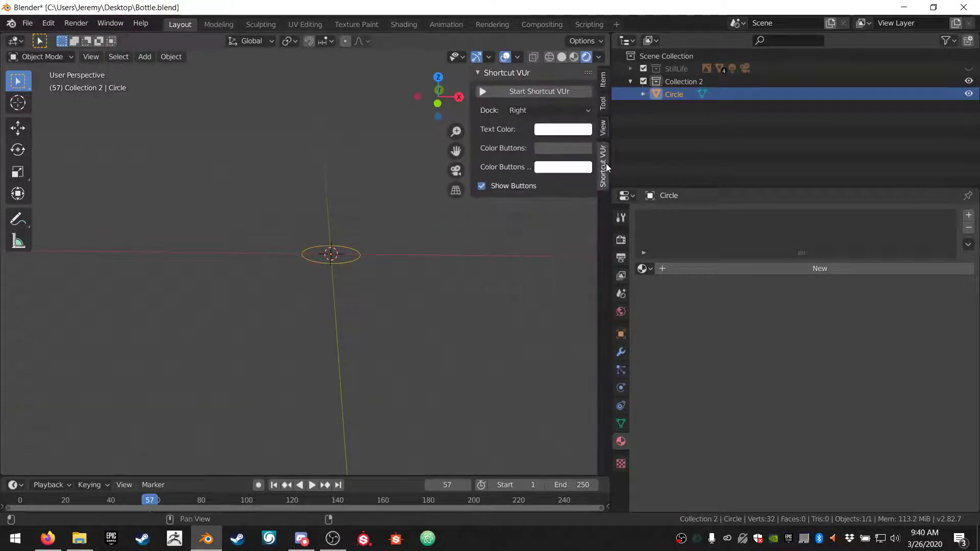
{"action": "left_click", "coordinate": [551, 91]}
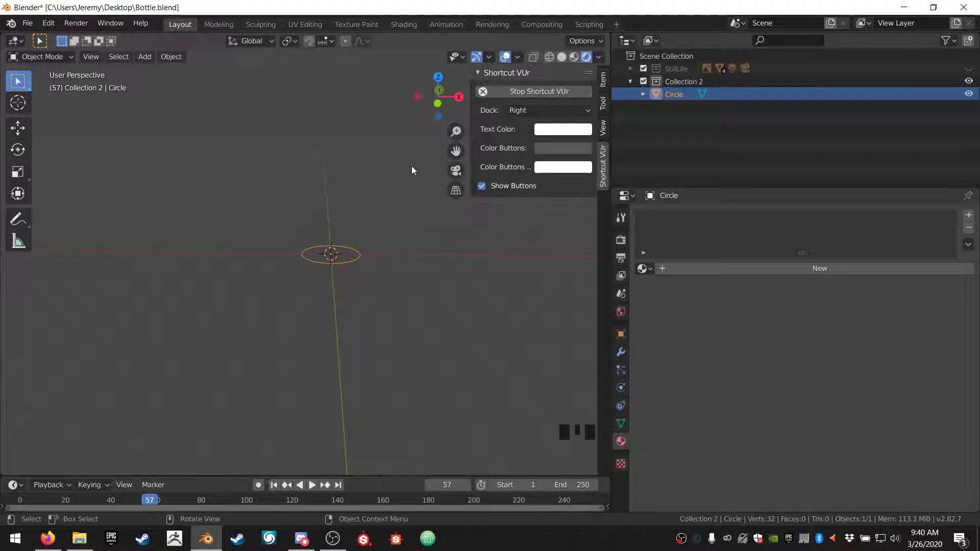
{"action": "key", "text": "n"}
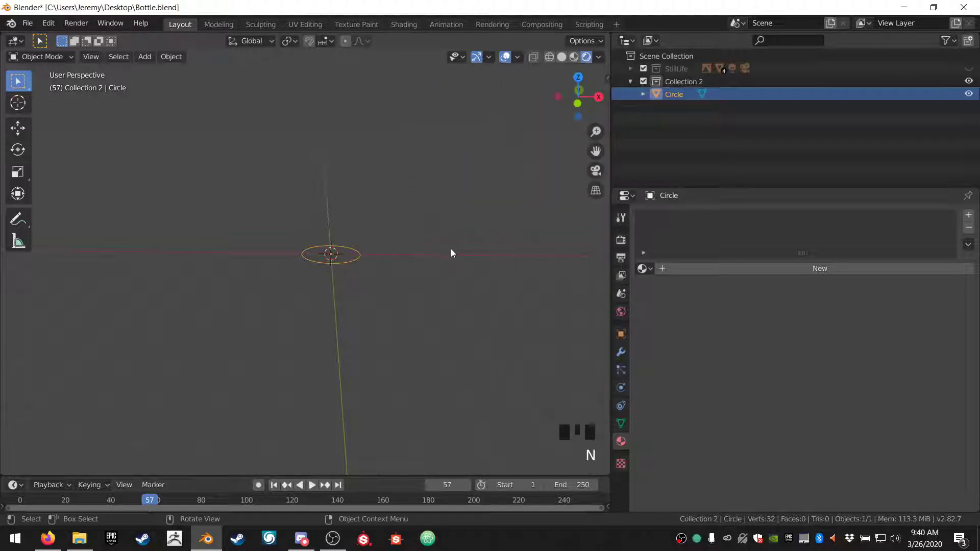
Step: Edit the circle's vertices and extrude the whole ring upward about 1.88 m to form the bottle's body
{"action": "key", "text": "Tab"}
{"action": "scroll", "coordinate": [331, 255], "scroll_direction": "down", "scroll_amount": 3}
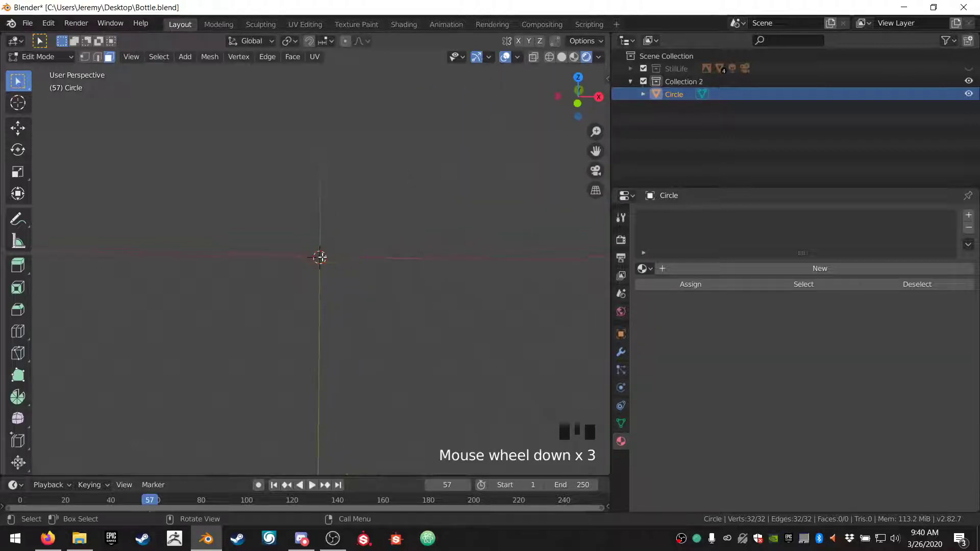
{"action": "middle_click_drag", "start_coordinate": [332, 258], "coordinate": [363, 259], "text": "shift"}
{"action": "scroll", "coordinate": [360, 261], "scroll_direction": "down", "scroll_amount": 5}
{"action": "scroll", "coordinate": [350, 254], "scroll_direction": "up", "scroll_amount": 13}
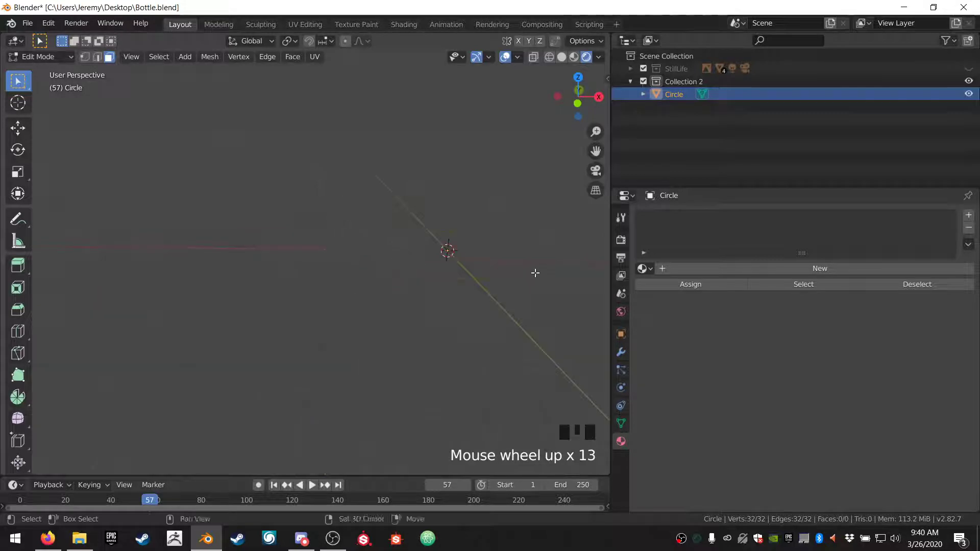
{"action": "middle_click_drag", "start_coordinate": [534, 273], "coordinate": [427, 310], "text": "shift"}
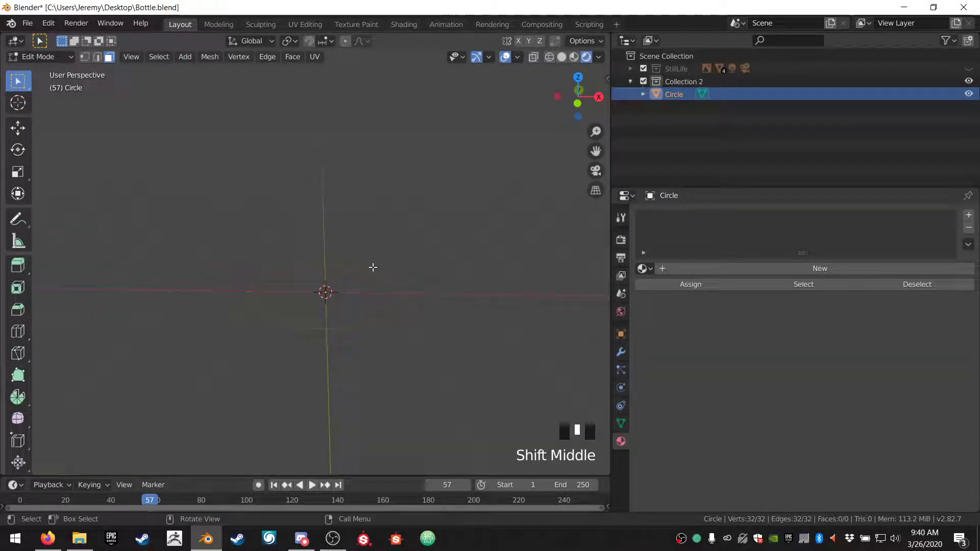
{"action": "key", "text": "1"}
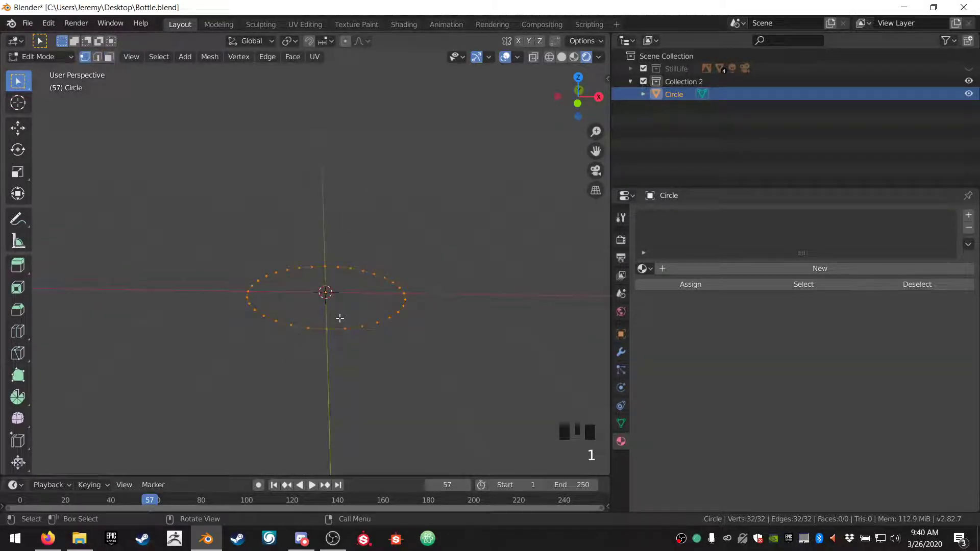
{"action": "key", "text": "e"}
{"action": "left_click", "coordinate": [350, 164]}
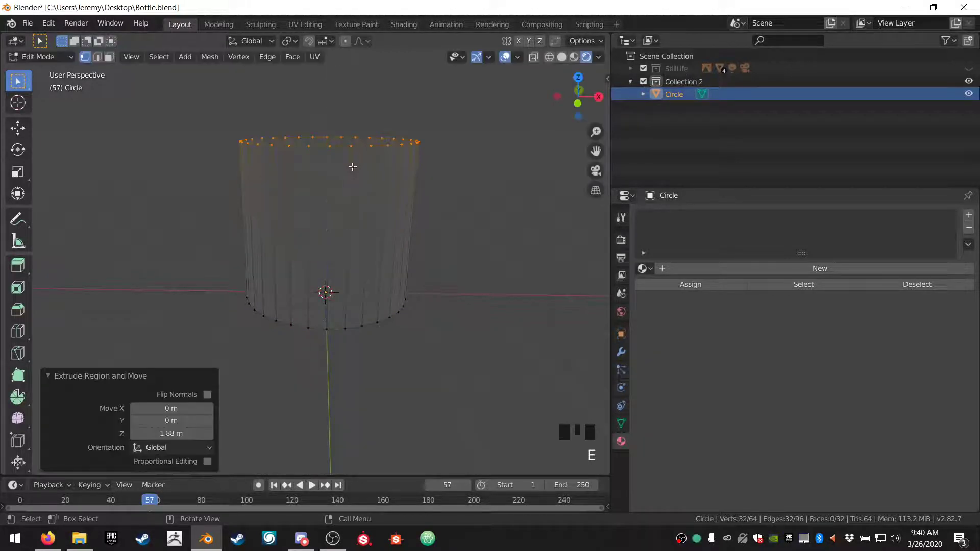
{"action": "middle_click_drag", "start_coordinate": [382, 274], "coordinate": [382, 265]}
{"action": "key", "text": "e"}
{"action": "left_click", "coordinate": [393, 234]}
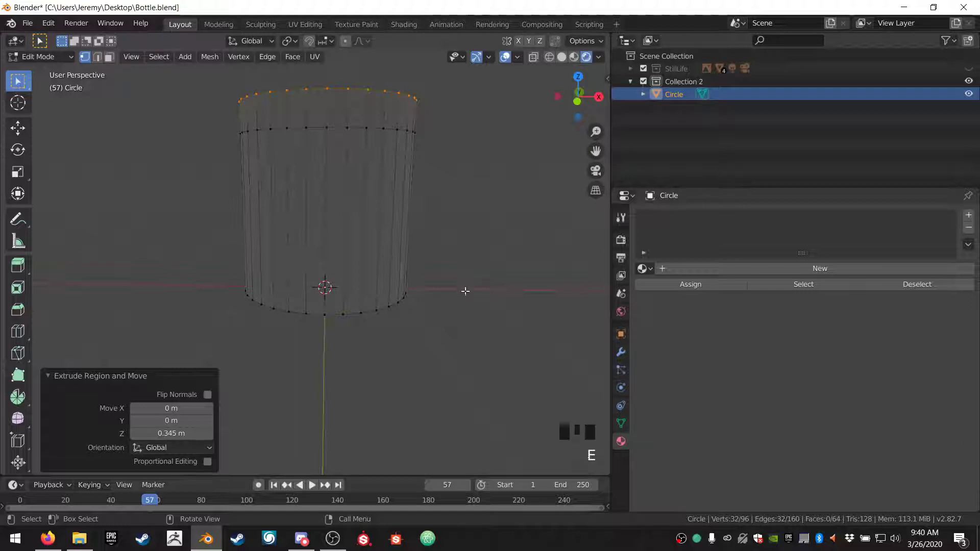
{"action": "key", "text": "ctrl+z"}
Step: Switch the viewport to solid shading and extrude the body's upper rim up about 0.346 m
{"action": "left_click", "coordinate": [561, 56]}
{"action": "middle_click_drag", "start_coordinate": [438, 217], "coordinate": [414, 306], "text": "shift"}
{"action": "scroll", "coordinate": [321, 333], "scroll_direction": "down", "scroll_amount": 1}
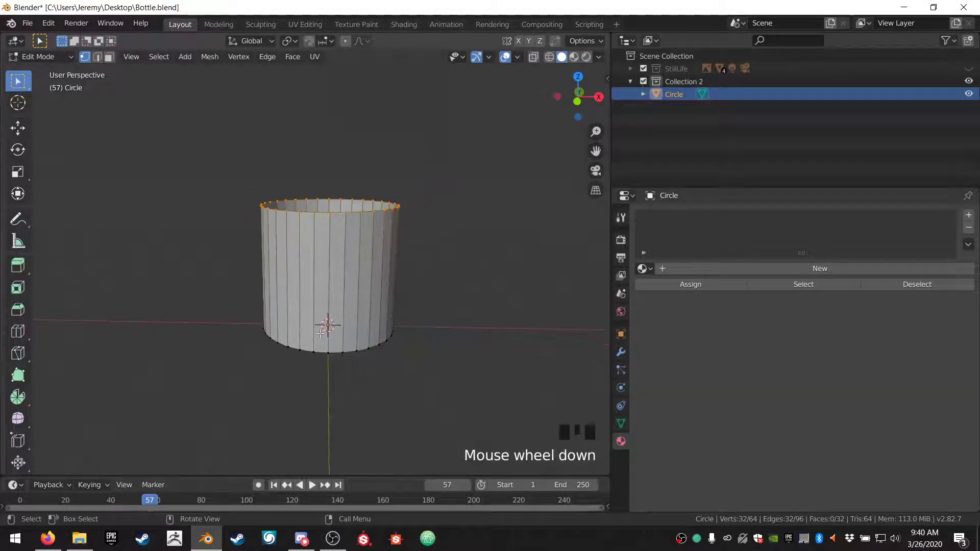
{"action": "key", "text": "e"}
{"action": "left_click", "coordinate": [328, 324]}
Step: Extrude the upper rim inward, scaled to about 0.612, to form the bottle's shoulder
{"action": "key", "text": "e"}
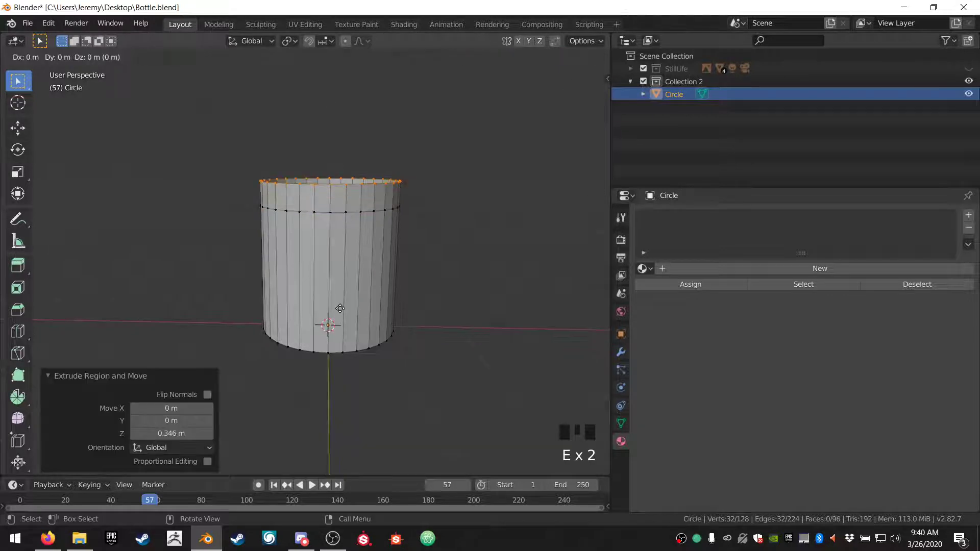
{"action": "key", "text": "s"}
{"action": "left_click", "coordinate": [329, 262]}
{"action": "middle_click_drag", "start_coordinate": [329, 262], "coordinate": [408, 286]}
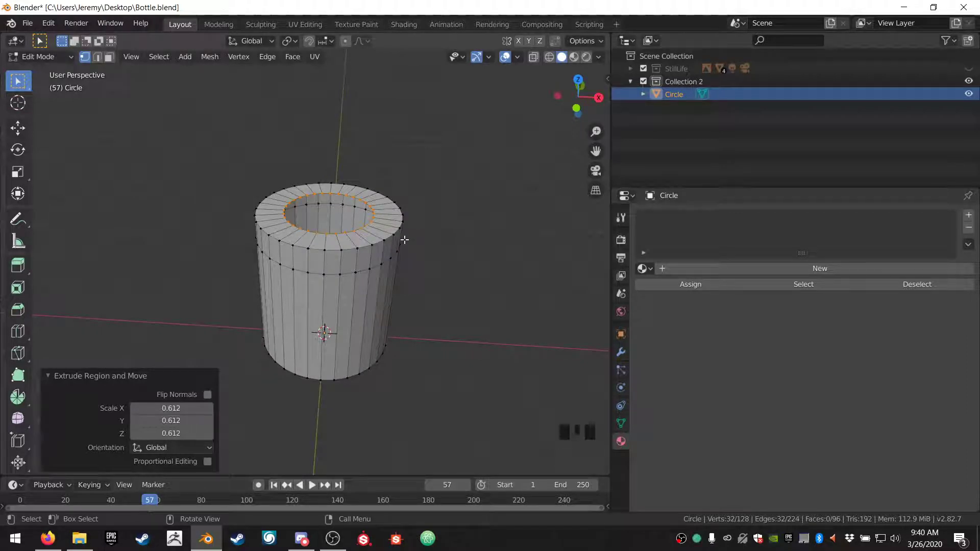
Step: Extrude the shoulder's inner ring up about 0.789 m and scale it to about 0.615 for a tapered neck
{"action": "key", "text": "e"}
{"action": "left_click", "coordinate": [417, 183]}
{"action": "key", "text": "s"}
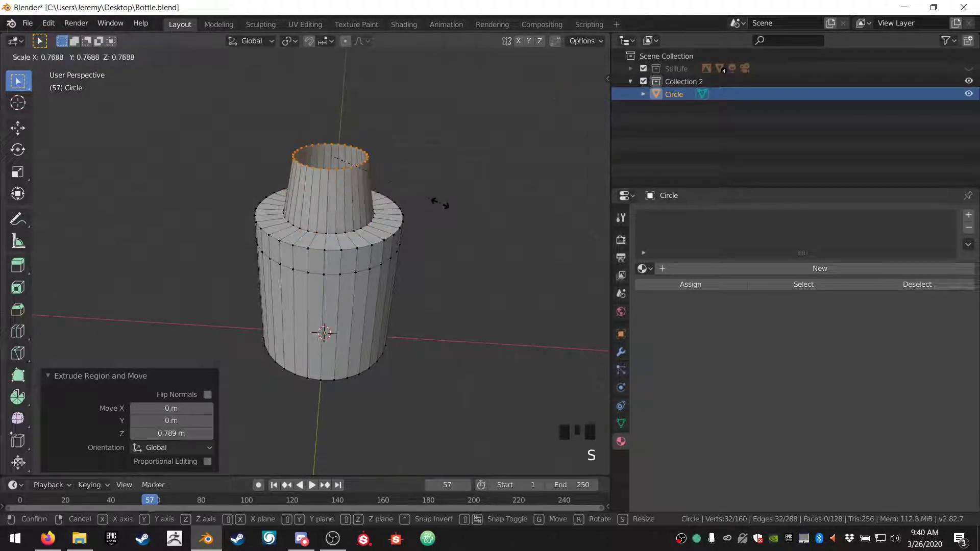
{"action": "left_click", "coordinate": [422, 188]}
Step: Extrude the neck's rim outward into a flange, and extrude that outer ring up about 0.789 m
{"action": "key", "text": "e"}
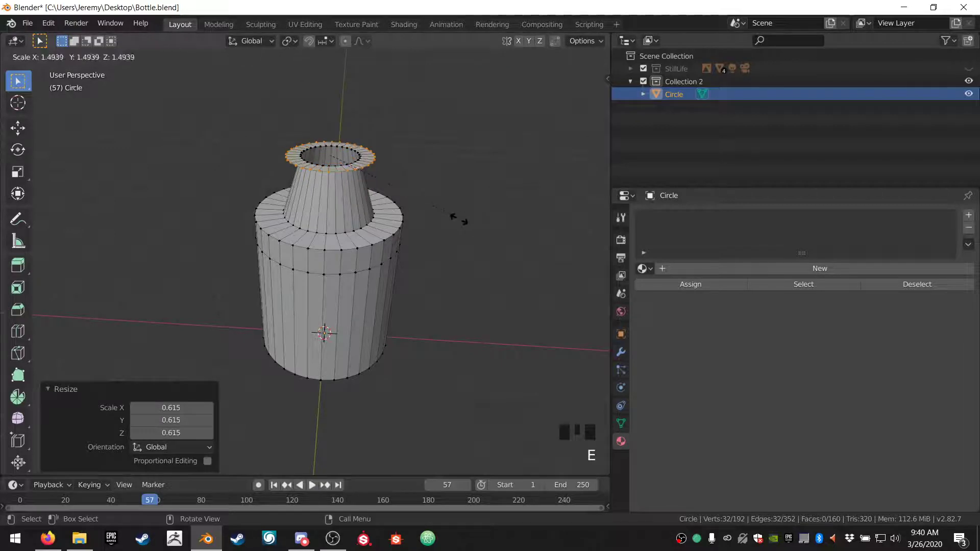
{"action": "right_click", "coordinate": [470, 228]}
{"action": "key", "text": "e"}
{"action": "left_click", "coordinate": [467, 163]}
{"action": "middle_click_drag", "start_coordinate": [468, 163], "coordinate": [413, 317]}
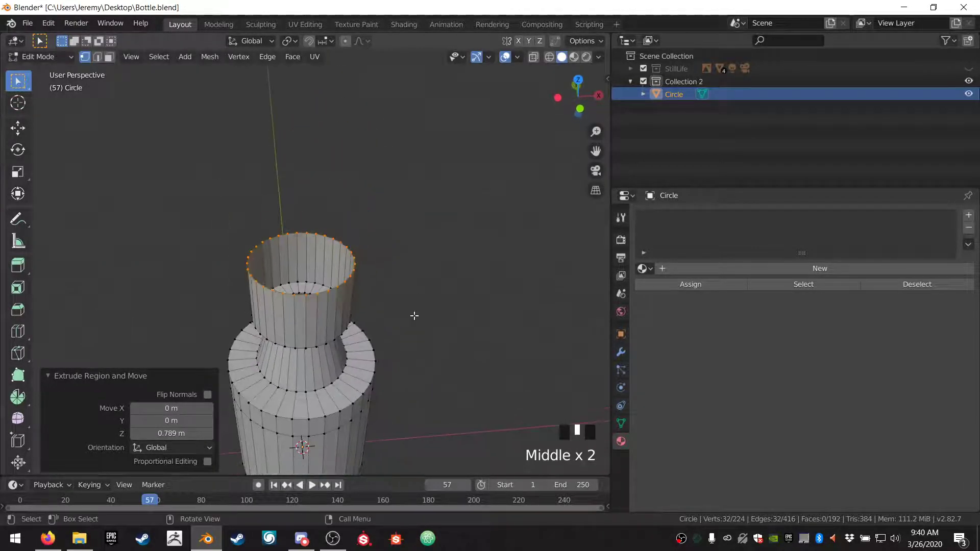
Step: Extrude the upper ring inward, scaled to about 0.733, and raise it about 0.48 m along Z
{"action": "key", "text": "e"}
{"action": "key", "text": "s"}
{"action": "left_click", "coordinate": [398, 298]}
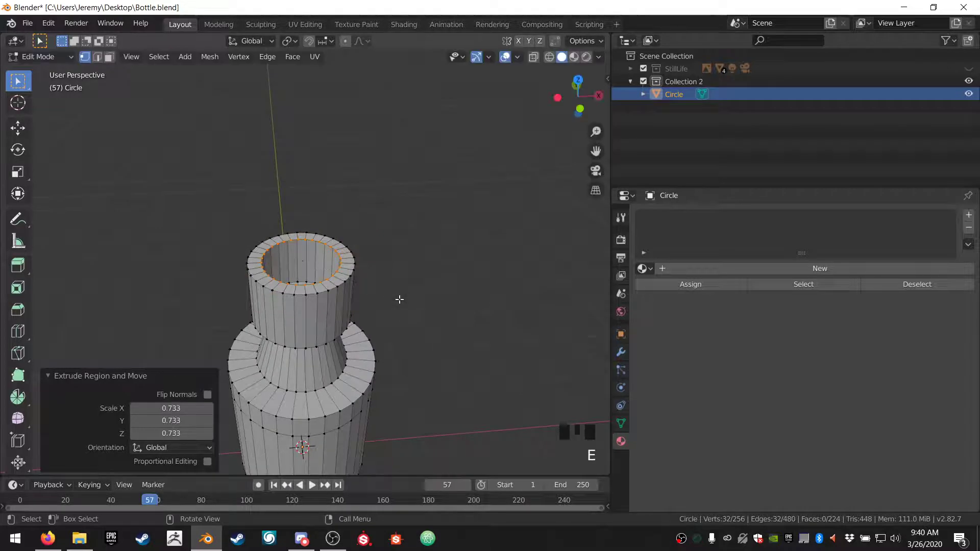
{"action": "key", "text": "g"}
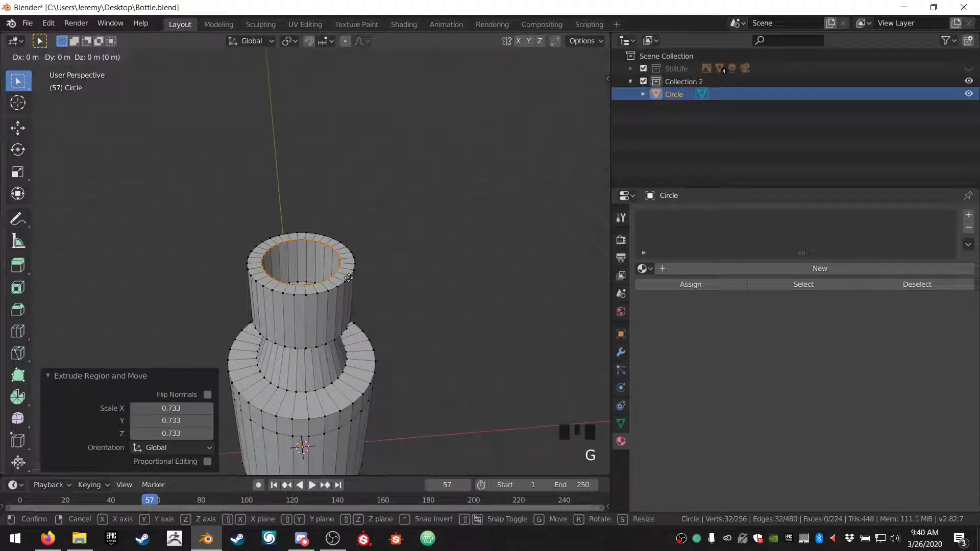
{"action": "key", "text": "z"}
{"action": "left_click", "coordinate": [356, 236]}
{"action": "middle_click_drag", "start_coordinate": [356, 236], "coordinate": [439, 283]}
Step: Extrude the top ring inward, scaled to about 0.728
{"action": "key", "text": "e"}
{"action": "key", "text": "s"}
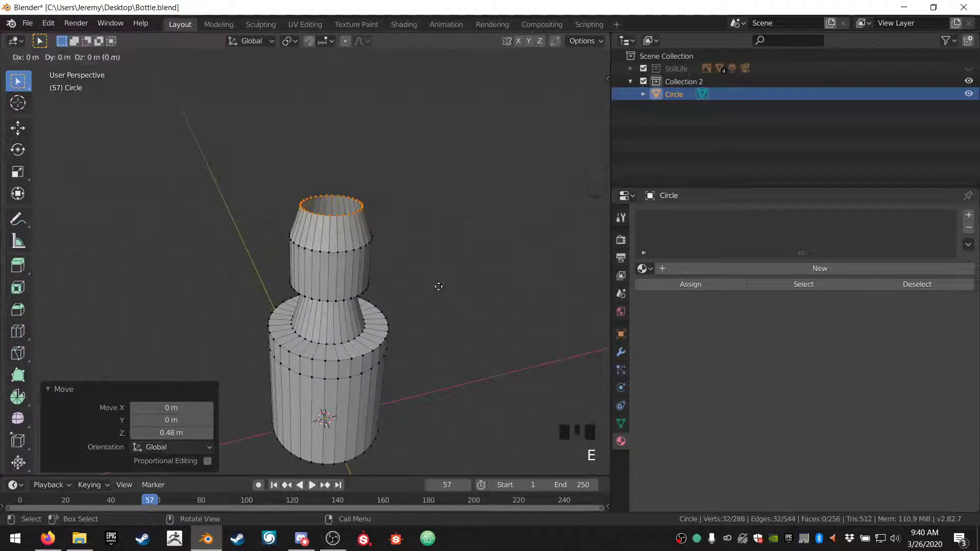
{"action": "left_click", "coordinate": [411, 264]}
{"action": "key", "text": "e"}
{"action": "key", "text": "r"}
{"action": "key", "text": "z"}
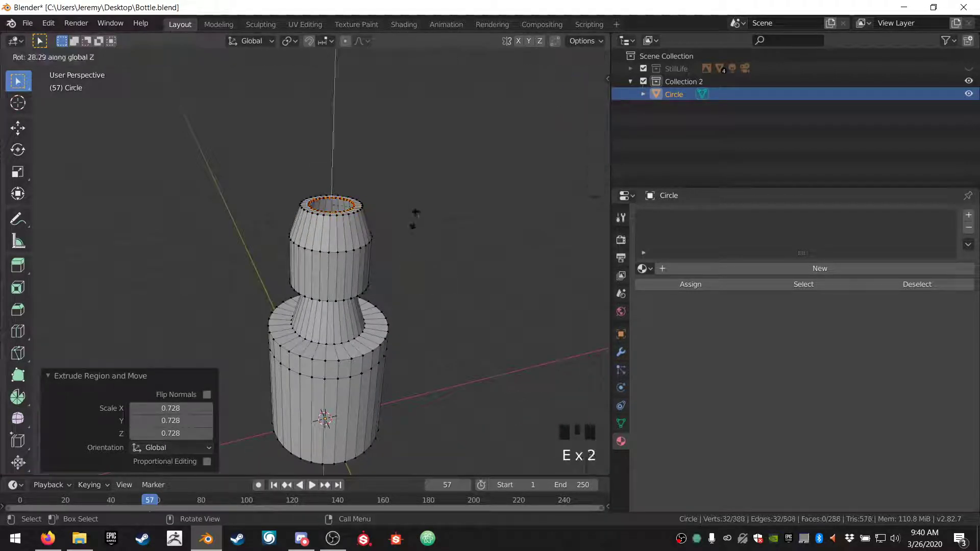
{"action": "key", "text": "ctrl+z"}
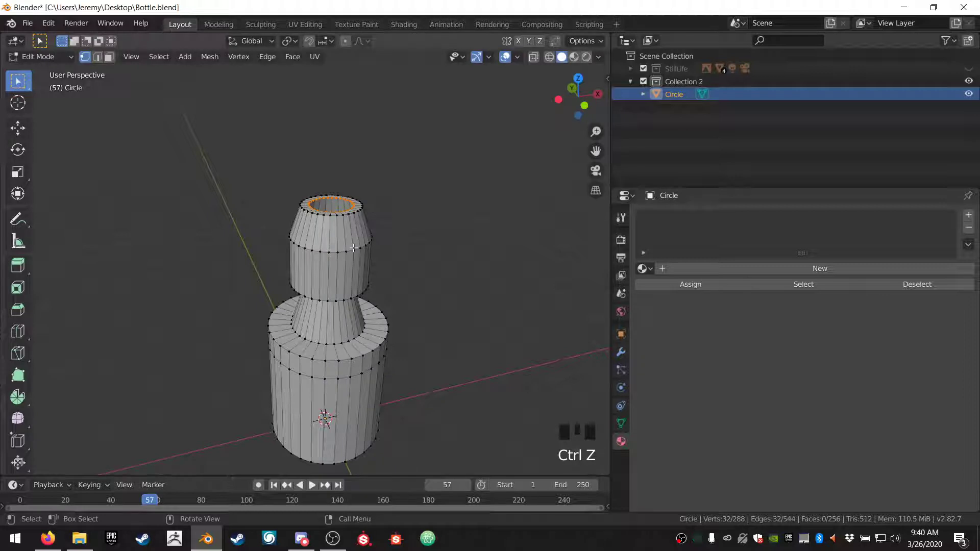
Step: Extrude the innermost ring upward into a narrow straight spout and return to Object Mode
{"action": "key", "text": "e"}
{"action": "left_click", "coordinate": [358, 209]}
{"action": "key", "text": "Tab"}
{"action": "middle_click_drag", "start_coordinate": [358, 210], "coordinate": [341, 274]}
{"action": "scroll", "coordinate": [375, 255], "scroll_direction": "down", "scroll_amount": 3}
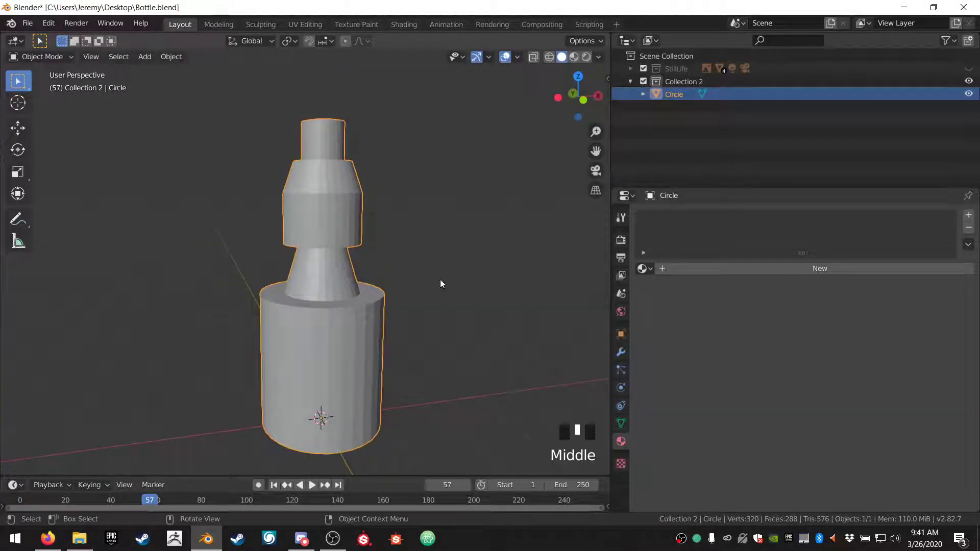
Step: Shade the bottle smooth and add a Subdivision Surface modifier with render and viewport levels of 3
{"action": "right_click", "coordinate": [328, 184]}
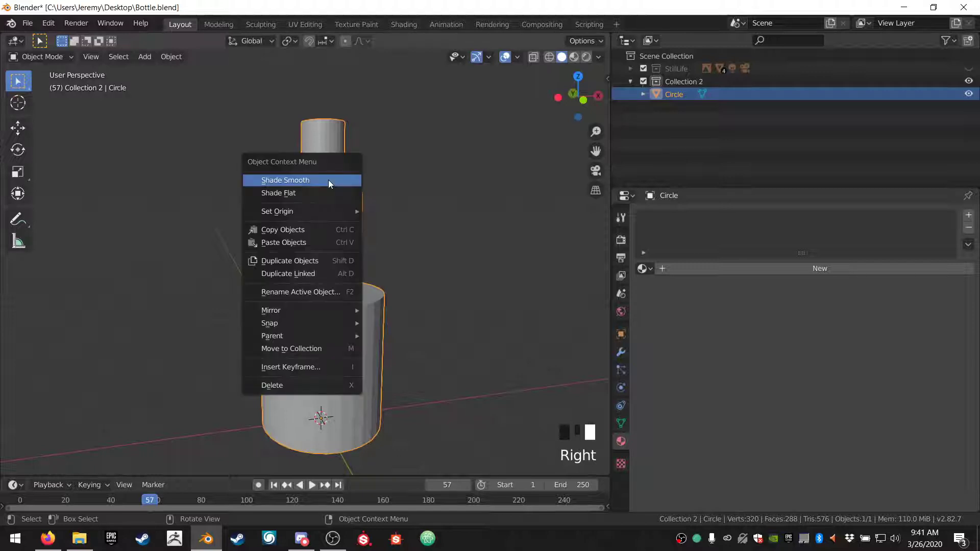
{"action": "left_click", "coordinate": [329, 179]}
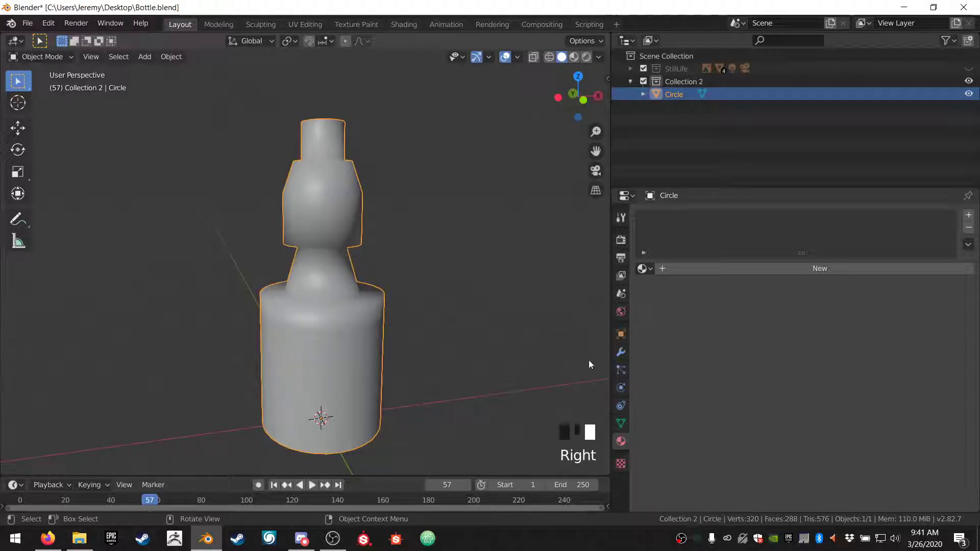
{"action": "left_click", "coordinate": [616, 350]}
{"action": "left_click", "coordinate": [672, 215]}
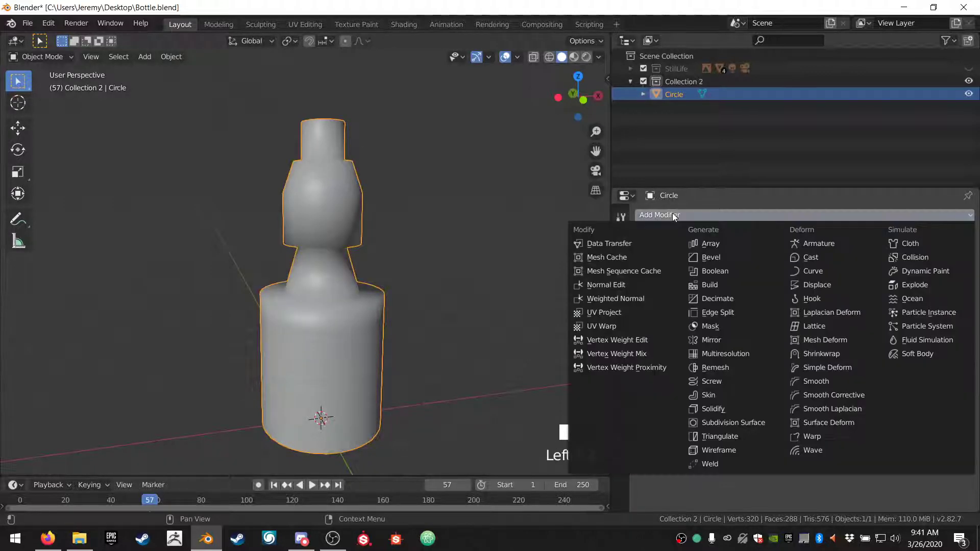
{"action": "left_click", "coordinate": [728, 424]}
{"action": "left_click", "coordinate": [791, 300]}
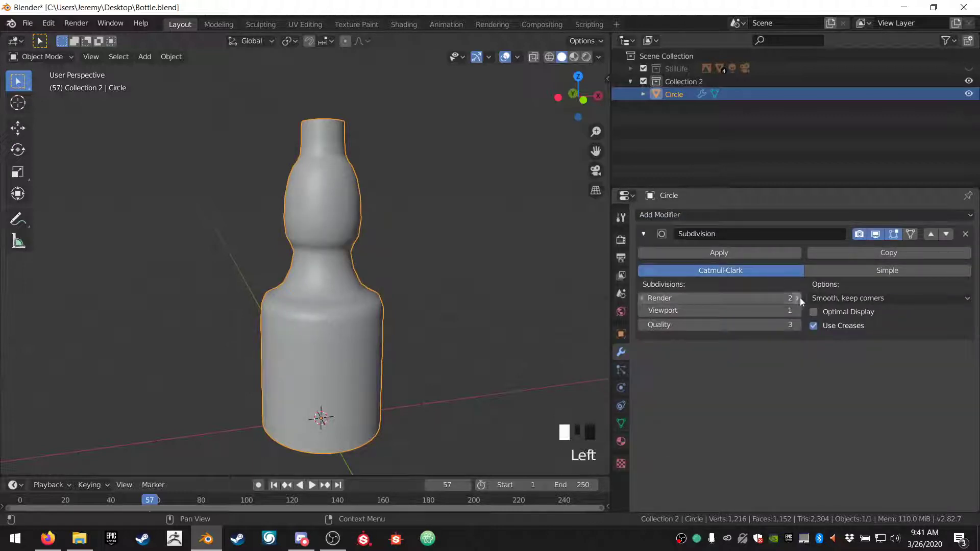
{"action": "left_click", "coordinate": [796, 310]}
{"action": "left_click", "coordinate": [796, 310]}
{"action": "middle_click_drag", "start_coordinate": [263, 334], "coordinate": [316, 329]}
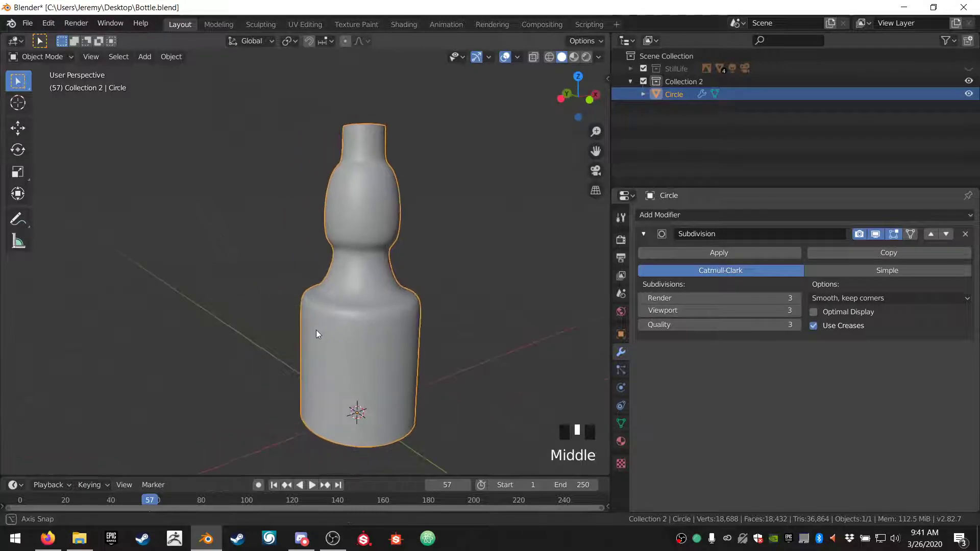
Step: Extrude the spout's top ring inward, scaled to about 0.633, and extrude it down inside the opening
{"action": "mouse_move", "coordinate": [371, 243]}
{"action": "middle_mouse_down"}
{"action": "mouse_move", "coordinate": [339, 259]}
{"action": "mouse_move", "coordinate": [359, 270]}
{"action": "mouse_move", "coordinate": [380, 260]}
{"action": "middle_mouse_up"}
{"action": "key", "text": "Tab"}
{"action": "scroll", "coordinate": [360, 268], "scroll_direction": "up", "scroll_amount": 3}
{"action": "key", "text": "e"}
{"action": "key", "text": "s"}
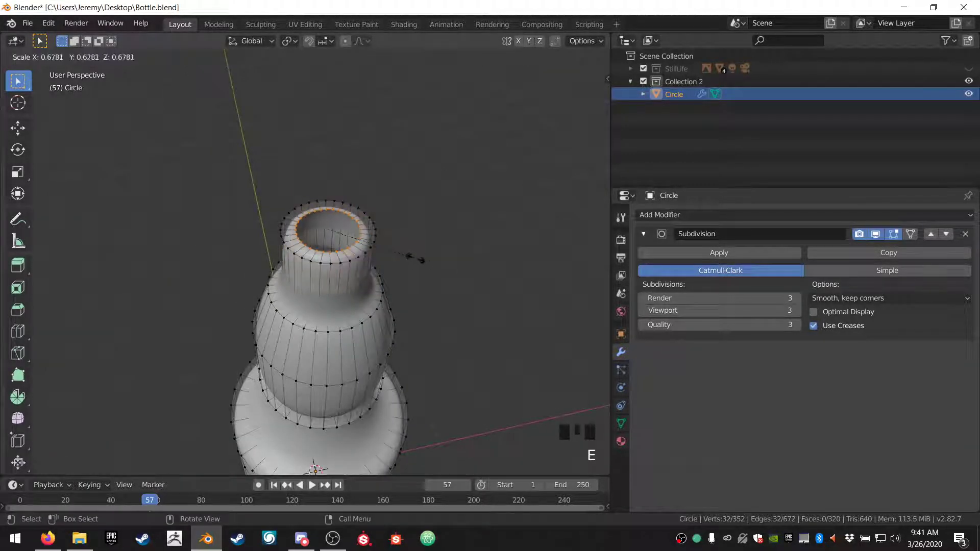
{"action": "left_click", "coordinate": [413, 256]}
{"action": "key", "text": "e"}
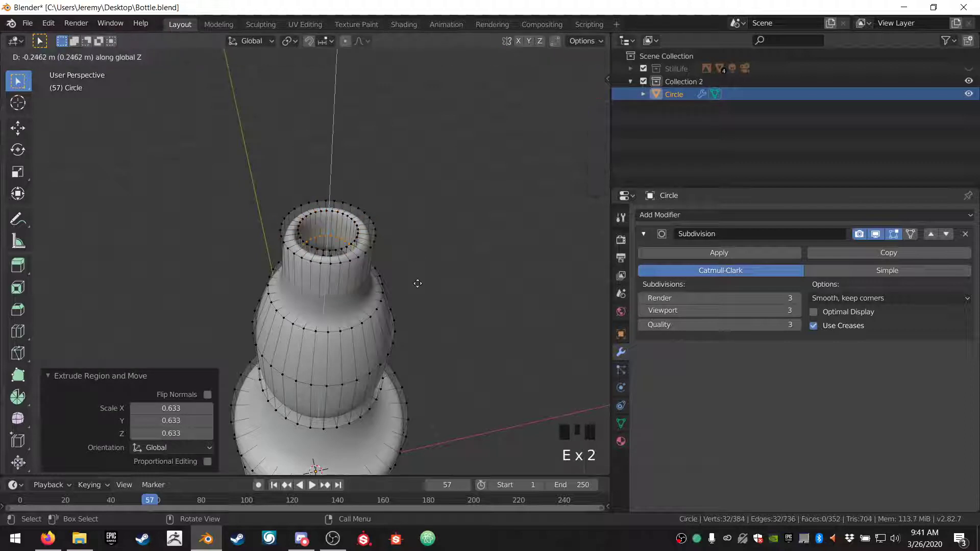
{"action": "left_click", "coordinate": [409, 312]}
{"action": "key", "text": "Tab"}
Step: Select the open edge loop at the bottle's base and extrude it inward twice, scaling the second ring to about 0.782
{"action": "middle_click_drag", "start_coordinate": [409, 313], "coordinate": [286, 253]}
{"action": "scroll", "coordinate": [331, 323], "scroll_direction": "down", "scroll_amount": 2}
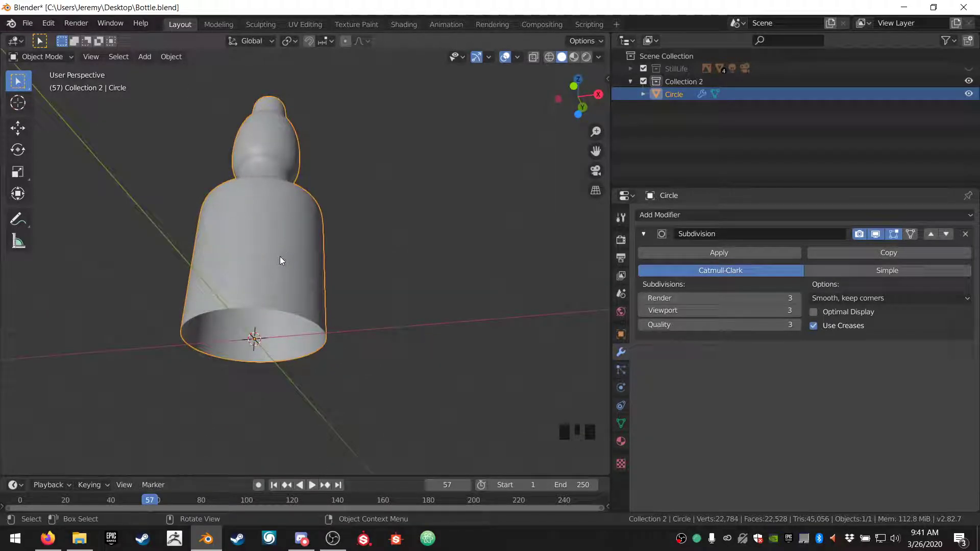
{"action": "key", "text": "Tab"}
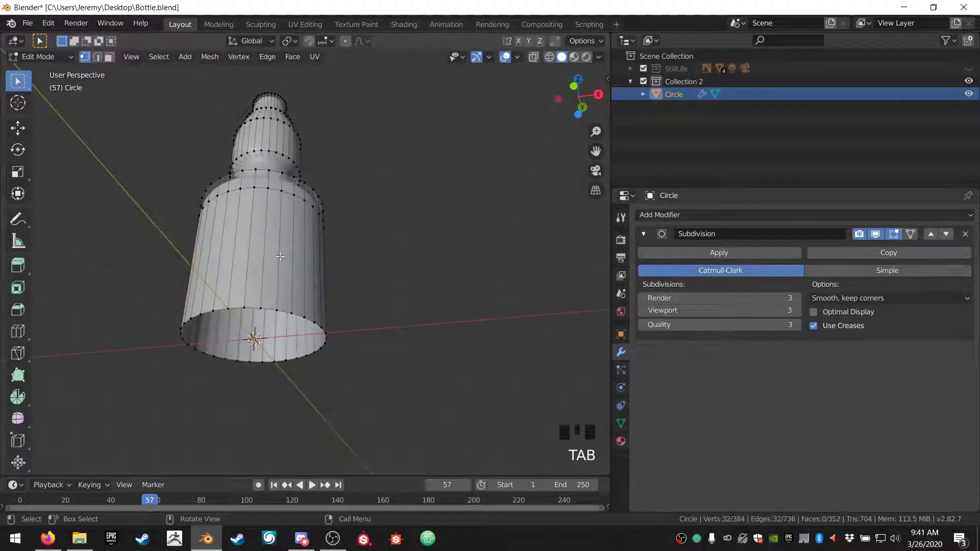
{"action": "middle_click_drag", "start_coordinate": [284, 288], "coordinate": [306, 250]}
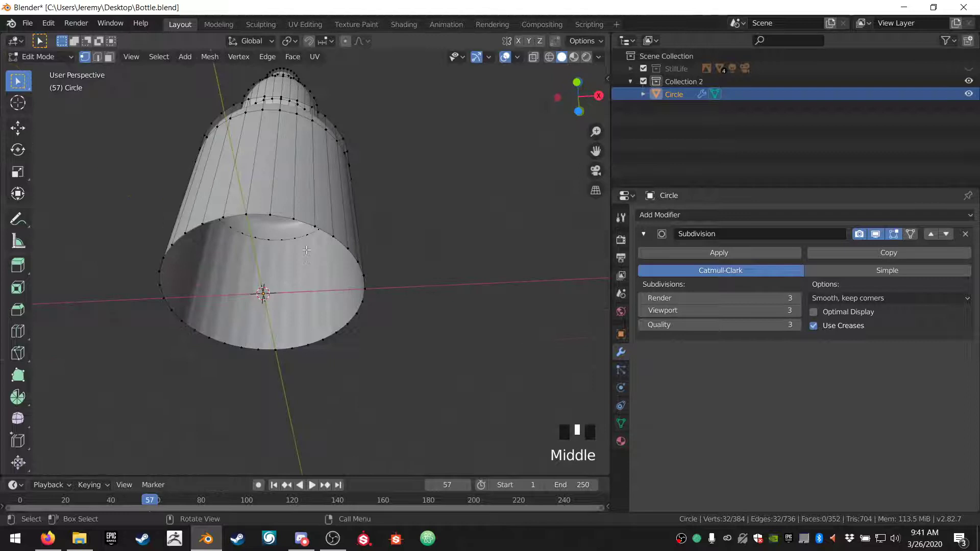
{"action": "left_click", "coordinate": [309, 219], "text": "alt"}
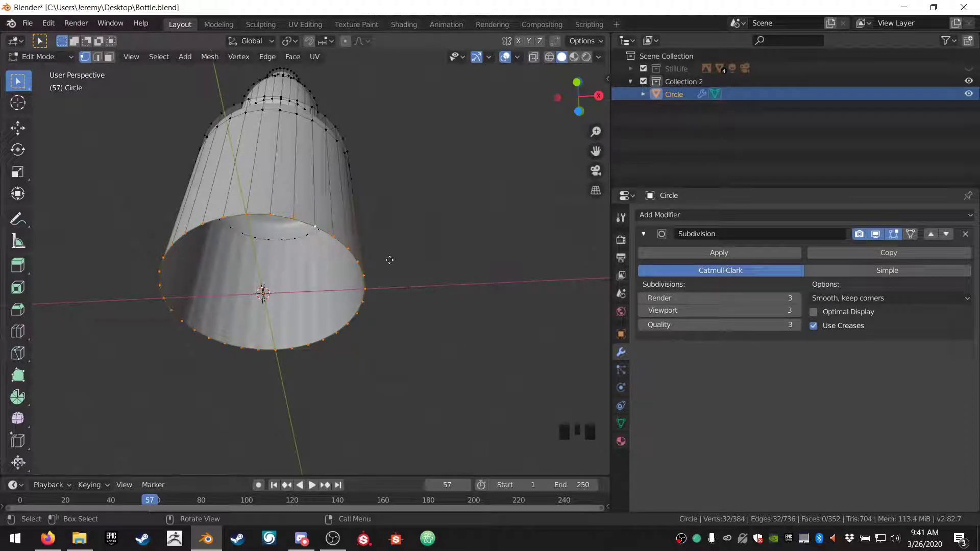
{"action": "key", "text": "e"}
{"action": "key", "text": "s"}
{"action": "left_click", "coordinate": [345, 250]}
{"action": "key", "text": "e"}
{"action": "key", "text": "s"}
{"action": "left_click", "coordinate": [303, 231]}
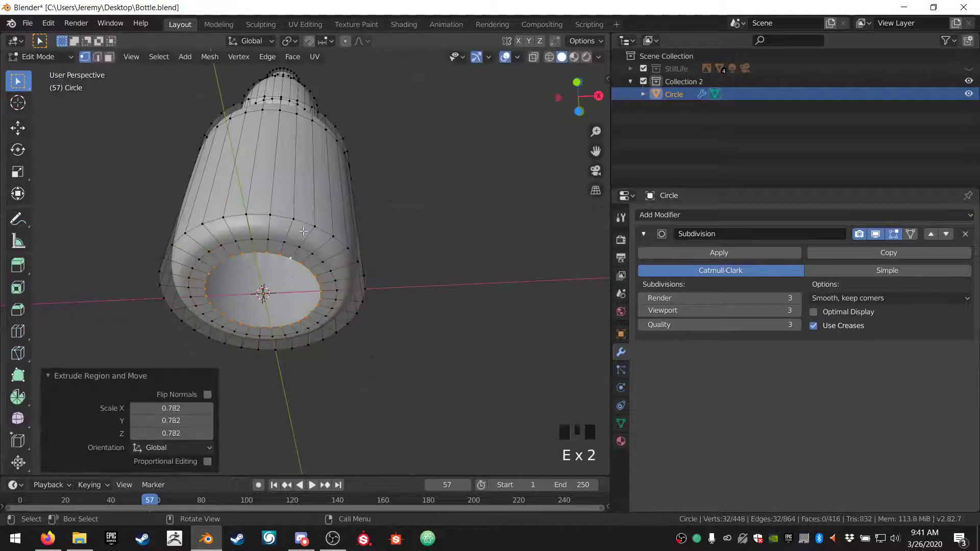
Step: Close the base by extruding its inner ring inward at a scale of about 0.652 and again at scale 0
{"action": "key", "text": "e"}
{"action": "key", "text": "s"}
{"action": "left_click", "coordinate": [309, 290]}
{"action": "key", "text": "e"}
{"action": "key", "text": "s"}
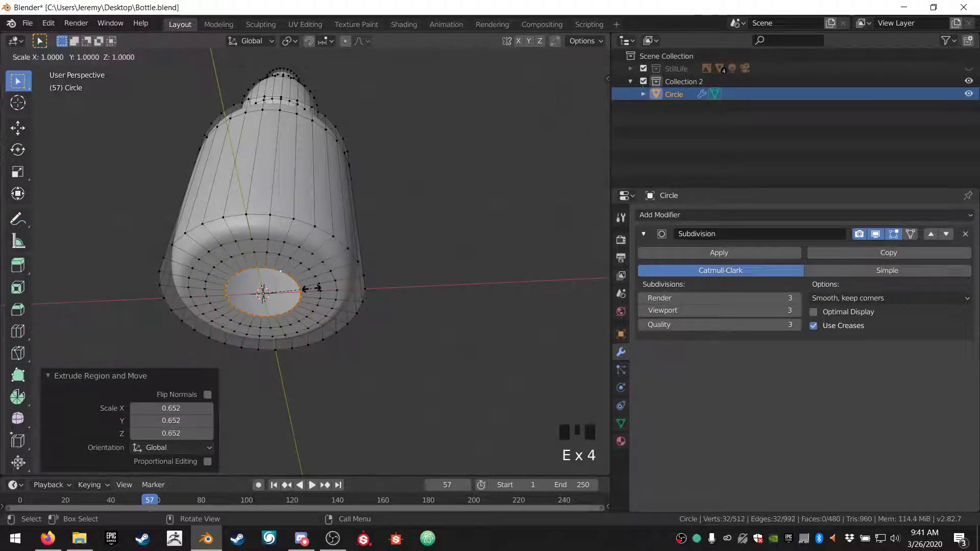
{"action": "key", "text": "0"}
{"action": "key", "text": "Return"}
{"action": "right_click", "coordinate": [311, 289]}
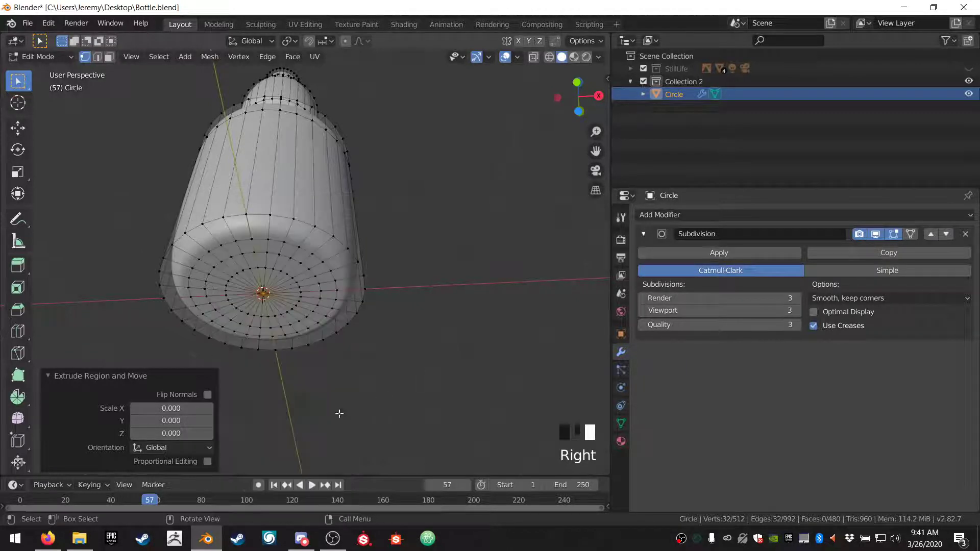
Step: Merge the overlapping vertices at the base's centre by distance and return to Object Mode
{"action": "right_click", "coordinate": [402, 319]}
{"action": "mouse_move", "coordinate": [378, 457]}
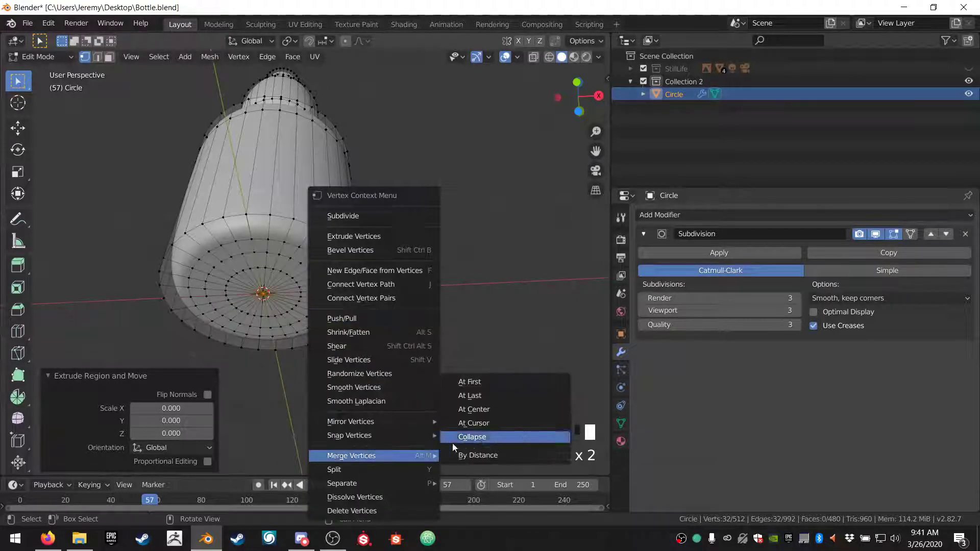
{"action": "left_click", "coordinate": [468, 456]}
{"action": "key", "text": "Tab"}
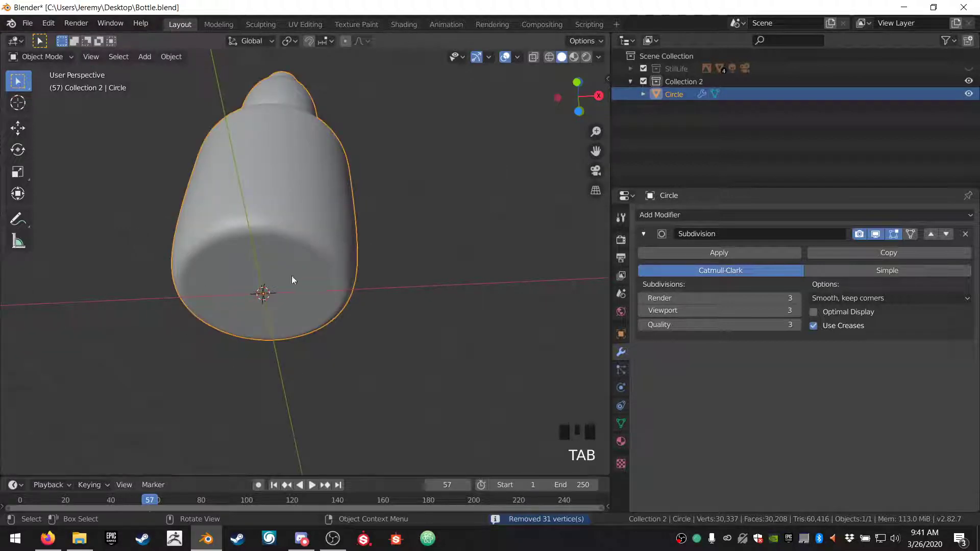
{"action": "key", "text": "Tab"}
{"action": "key", "text": "ctrl+z"}
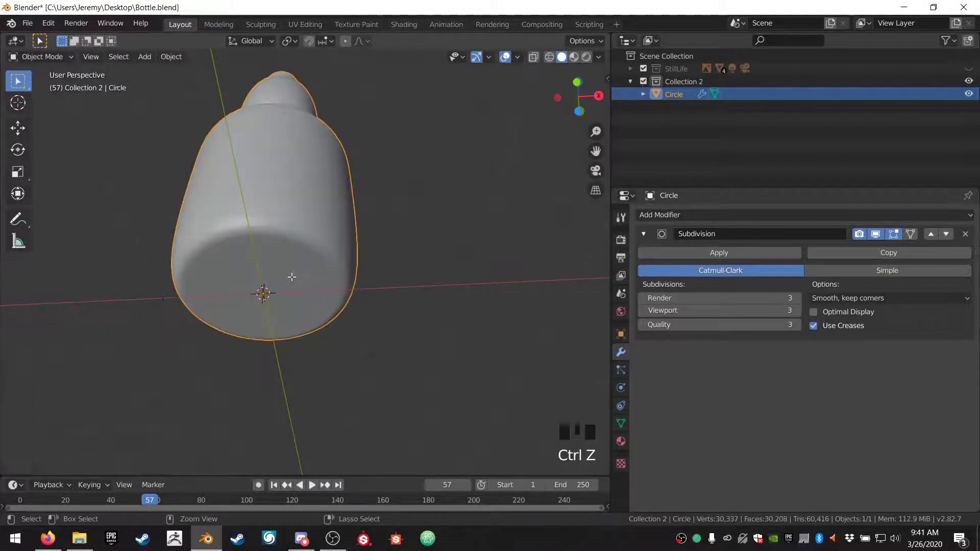
Step: Undo the base closure step by step until only the open edge loop at the bottle's bottom is selected
{"action": "key", "text": "ctrl+z"}
{"action": "key", "text": "ctrl+z"}
{"action": "key", "text": "ctrl+z"}
{"action": "key", "text": "ctrl+z"}
{"action": "key", "text": "ctrl+z"}
{"action": "key", "text": "ctrl+z"}
{"action": "key", "text": "ctrl+z"}
{"action": "key", "text": "ctrl+z"}
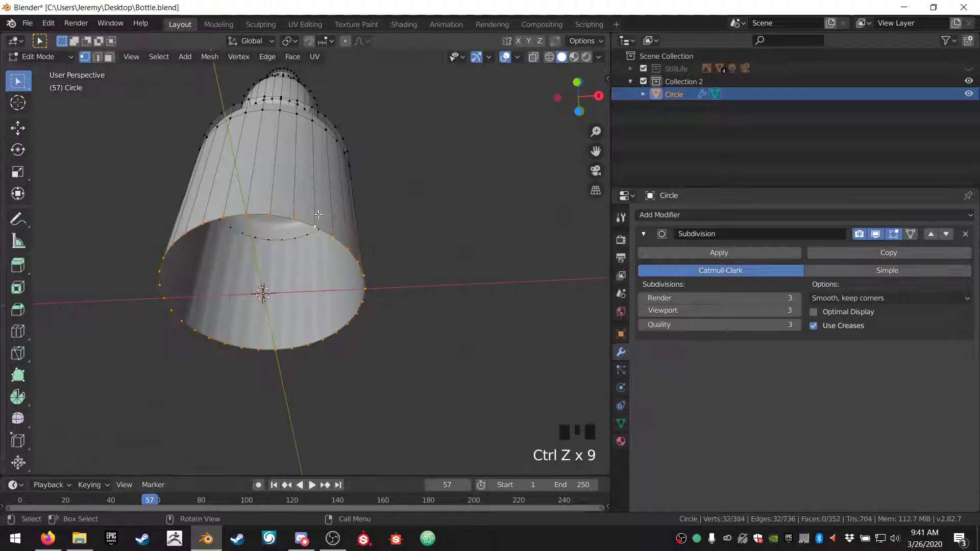
Step: Extrude the open base loop straight to its centre, merge the collapsed vertices by distance, and check the result in Object Mode
{"action": "key", "text": "e"}
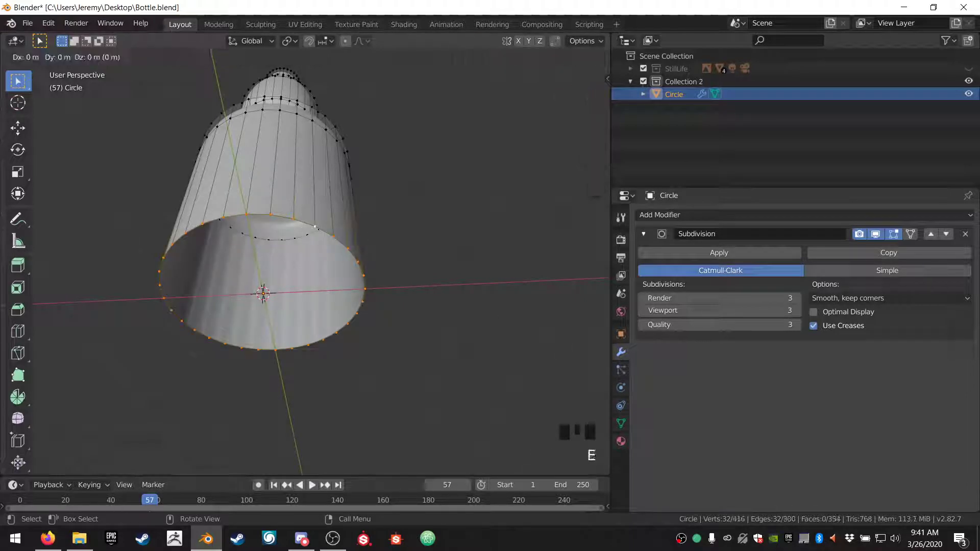
{"action": "left_click", "coordinate": [332, 291]}
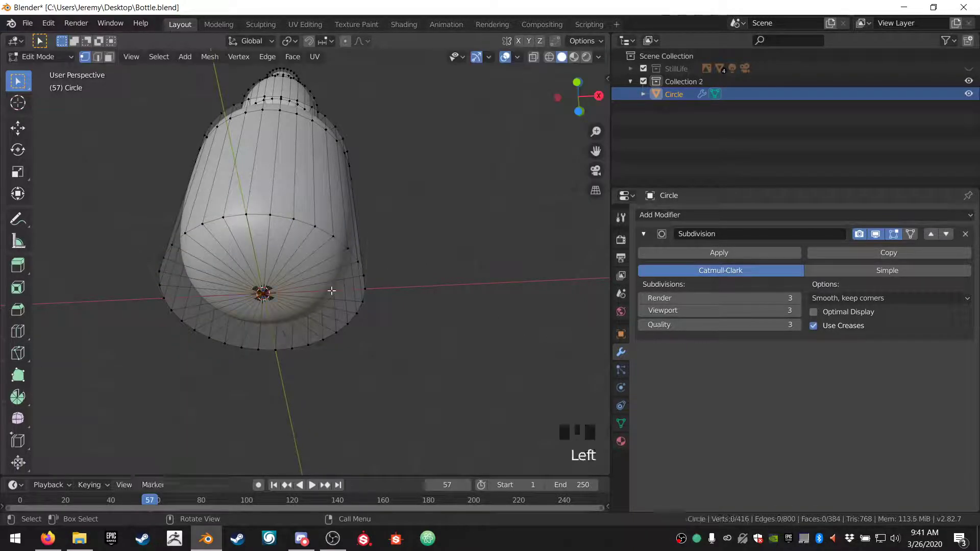
{"action": "key", "text": "ctrl+z"}
{"action": "right_click", "coordinate": [435, 268]}
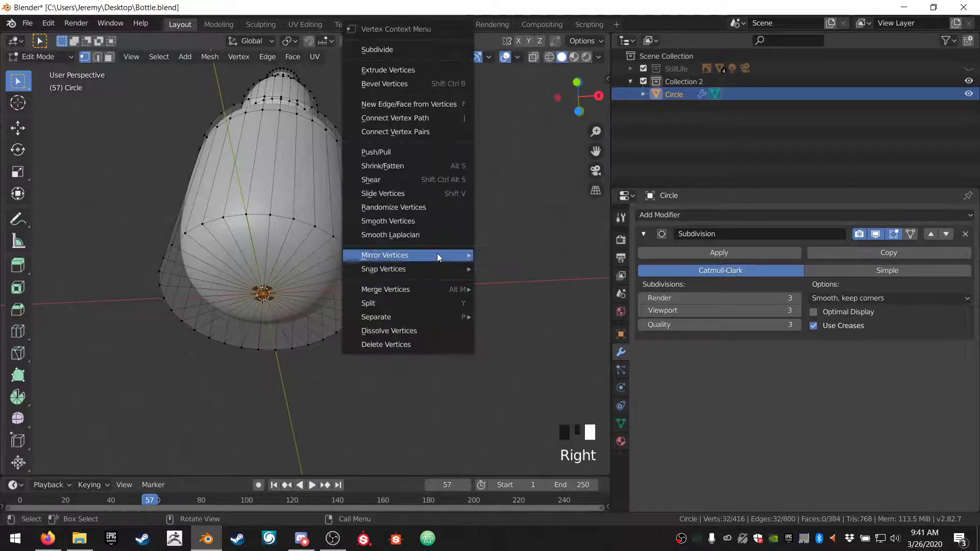
{"action": "mouse_move", "coordinate": [418, 289]}
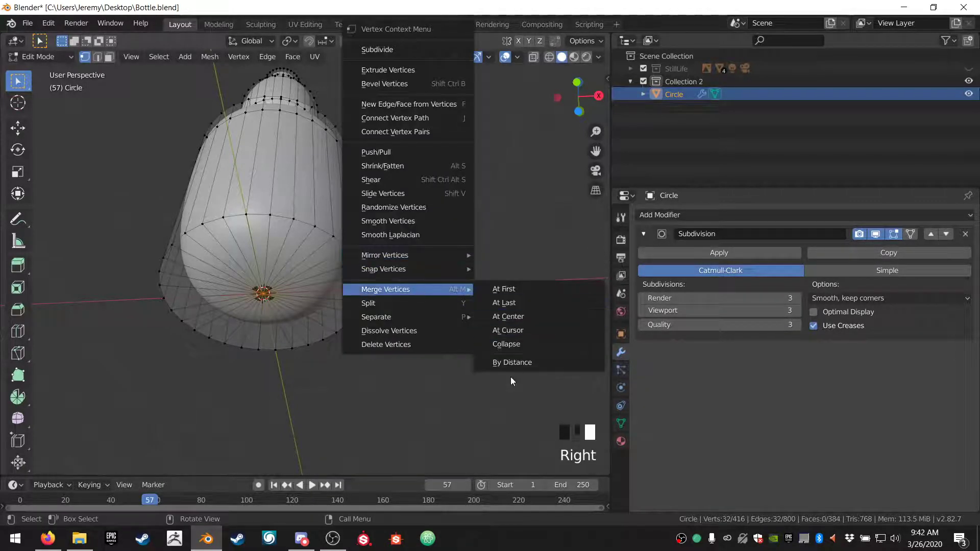
{"action": "left_click", "coordinate": [523, 361]}
{"action": "key", "text": "Tab"}
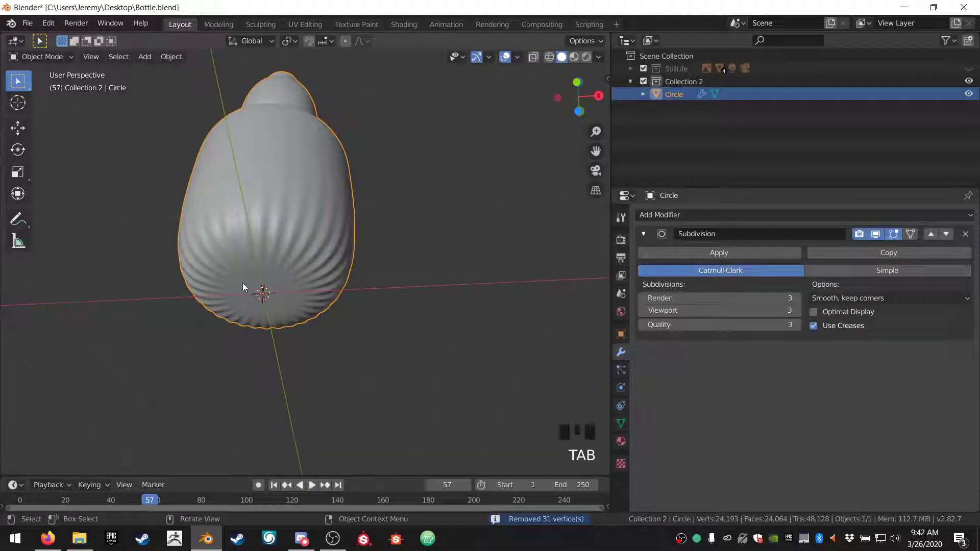
{"action": "key", "text": "Tab"}
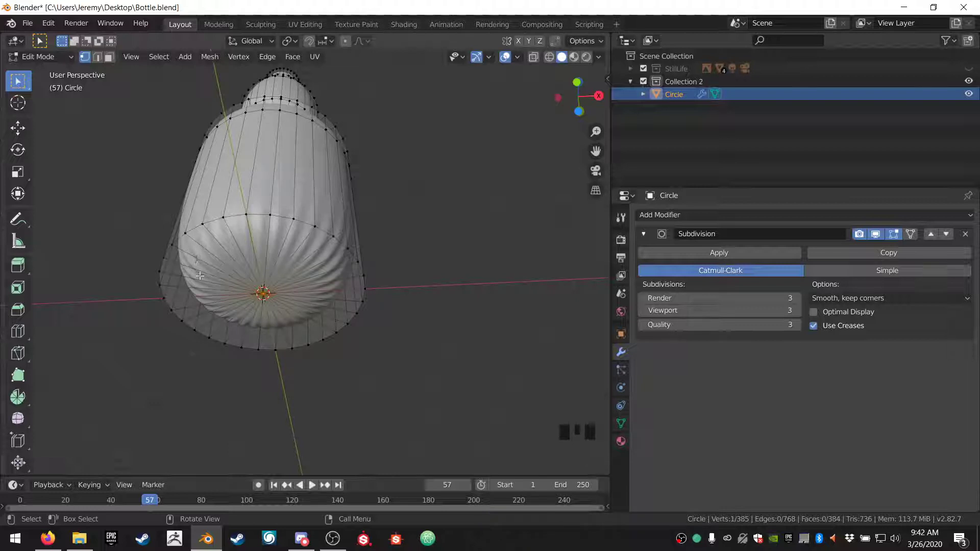
Step: Try a loop cut across the base's triangle fan, and delete the vertex at the base's centre
{"action": "key", "text": "ctrl+r"}
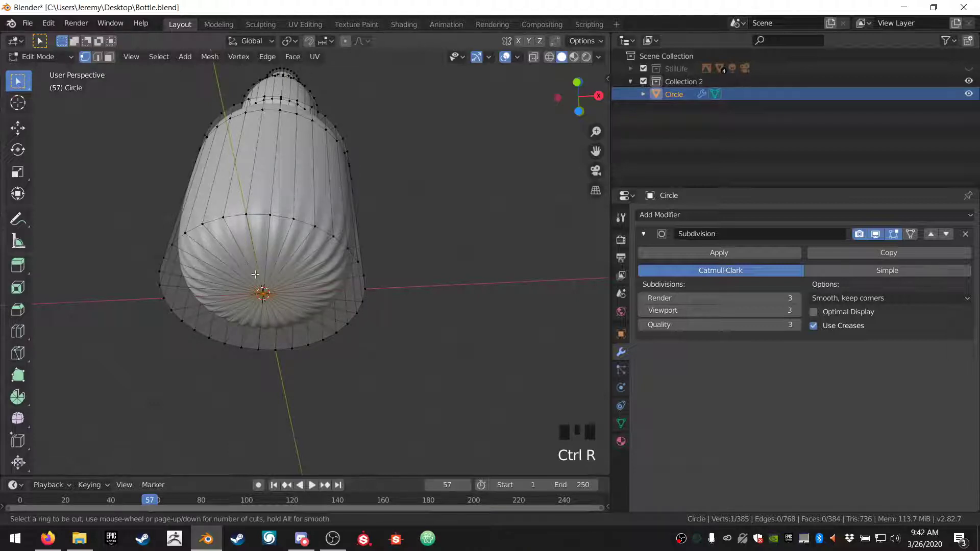
{"action": "left_click", "coordinate": [263, 289]}
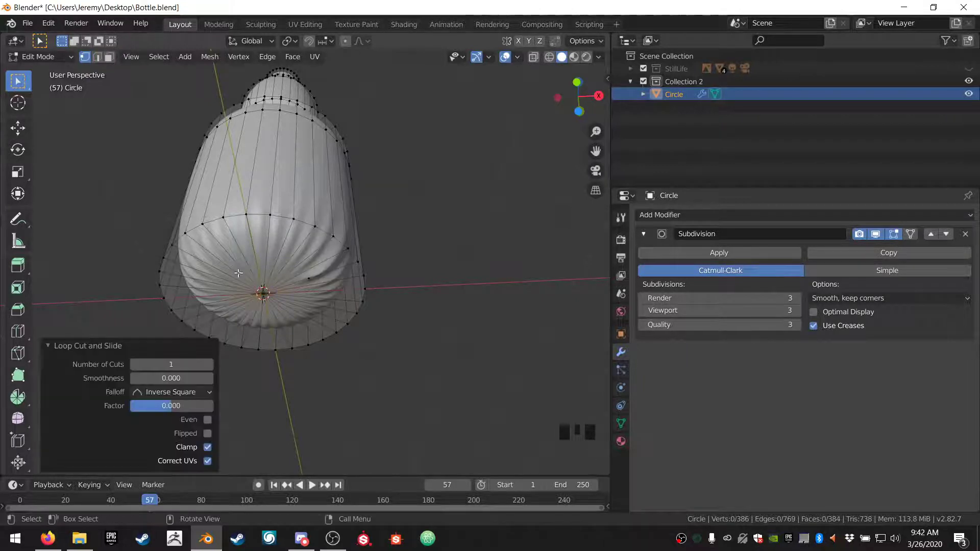
{"action": "left_click", "coordinate": [263, 292]}
{"action": "key", "text": "x"}
{"action": "left_click", "coordinate": [270, 303]}
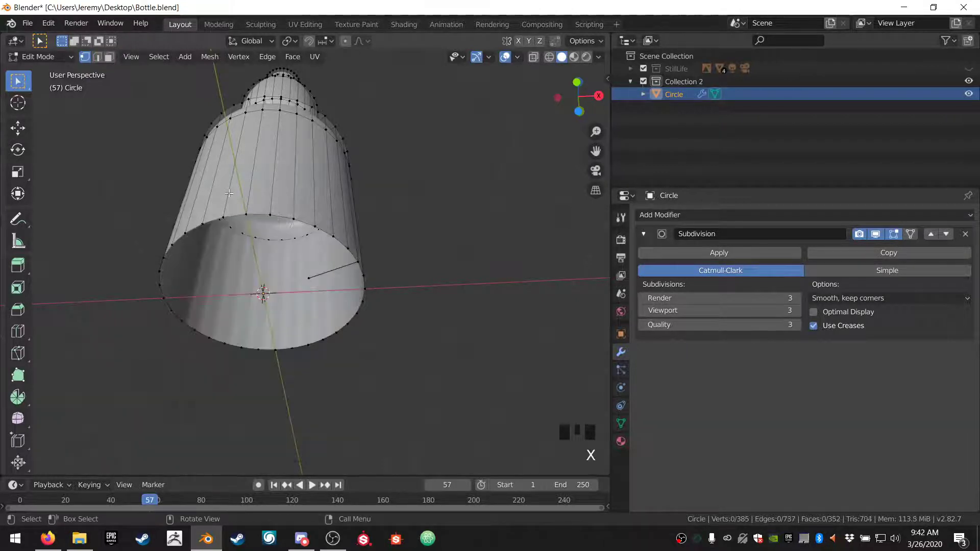
Step: Select the base's open edge loop and extrude it inward three times, scaling the first ring to about 0.729 and the third to about 0.515
{"action": "left_click", "coordinate": [260, 210], "text": "alt"}
{"action": "left_click", "coordinate": [260, 210], "text": "alt"}
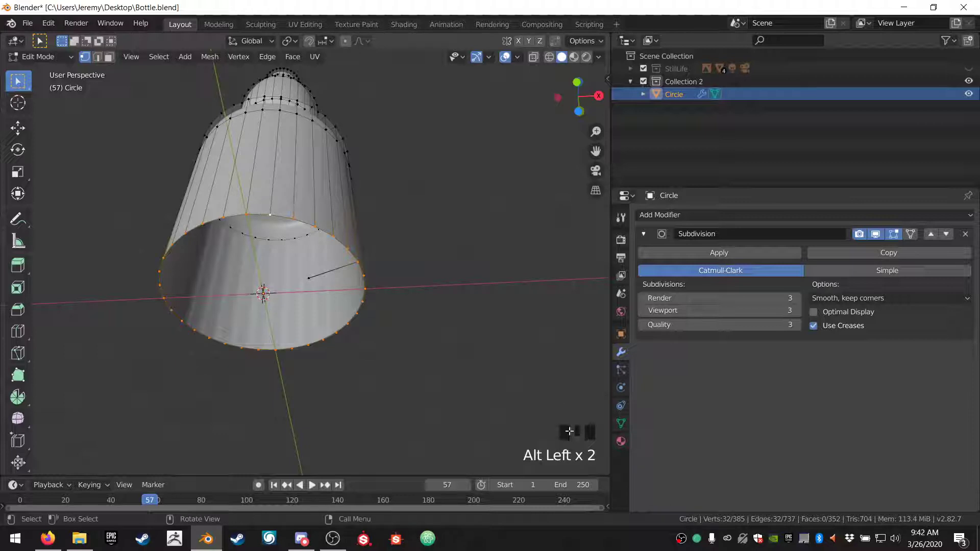
{"action": "key", "text": "e"}
{"action": "key", "text": "s"}
{"action": "left_click", "coordinate": [484, 401]}
{"action": "key", "text": "e"}
{"action": "key", "text": "s"}
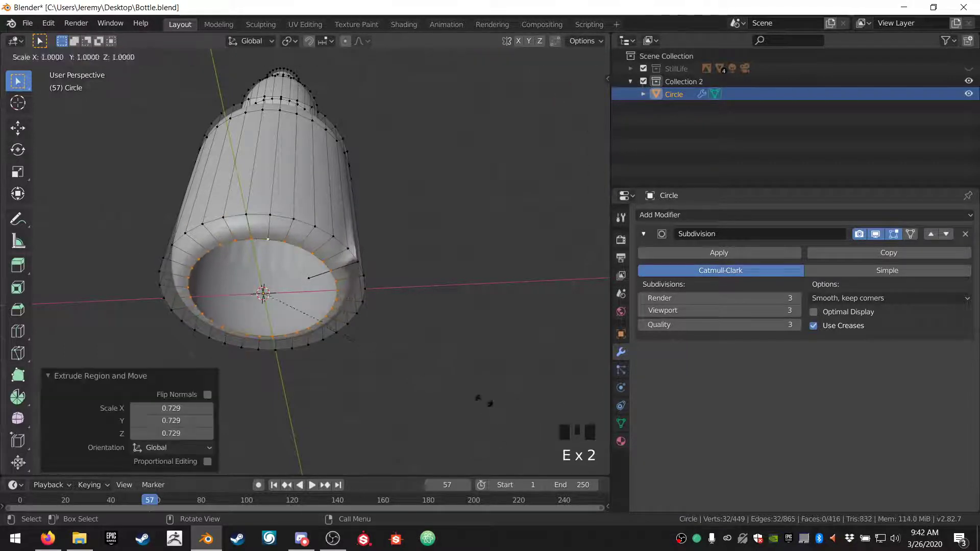
{"action": "left_click", "coordinate": [425, 357]}
{"action": "key", "text": "e"}
{"action": "key", "text": "s"}
{"action": "left_click", "coordinate": [349, 310]}
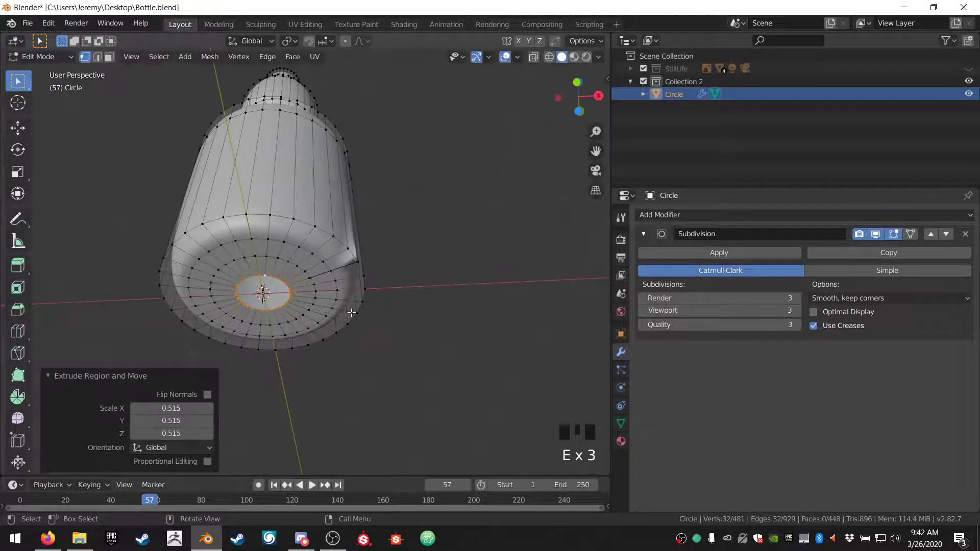
Step: Close the base by extruding the inner ring at scale 0 and merge the centre vertices by distance
{"action": "key", "text": "e"}
{"action": "key", "text": "s"}
{"action": "key", "text": "0"}
{"action": "left_click", "coordinate": [356, 325]}
{"action": "right_click", "coordinate": [416, 309]}
{"action": "mouse_move", "coordinate": [415, 310]}
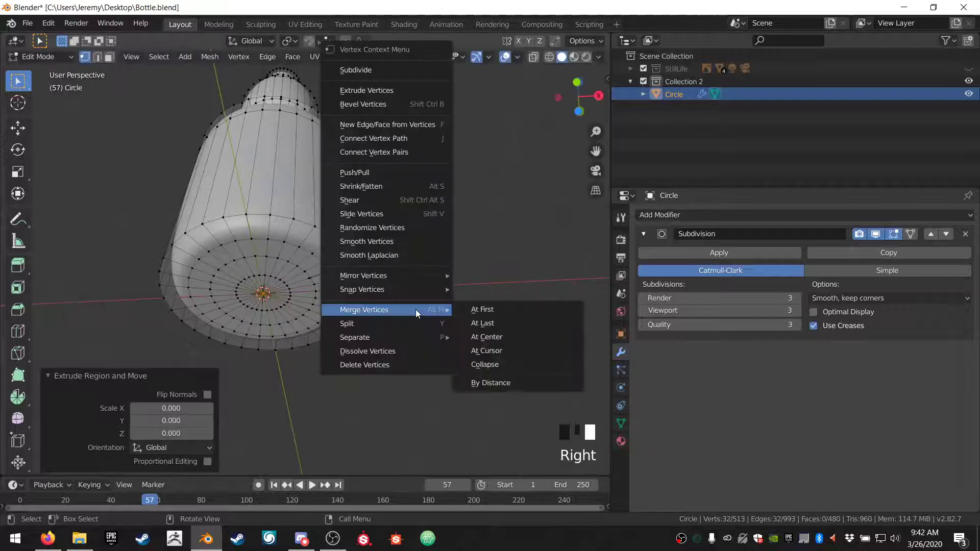
{"action": "left_click", "coordinate": [483, 382]}
{"action": "middle_click_drag", "start_coordinate": [416, 312], "coordinate": [483, 386]}
Step: Select the stray vertex at the base's edge, try moving it away from the bottle, and undo the move
{"action": "left_click", "coordinate": [305, 300]}
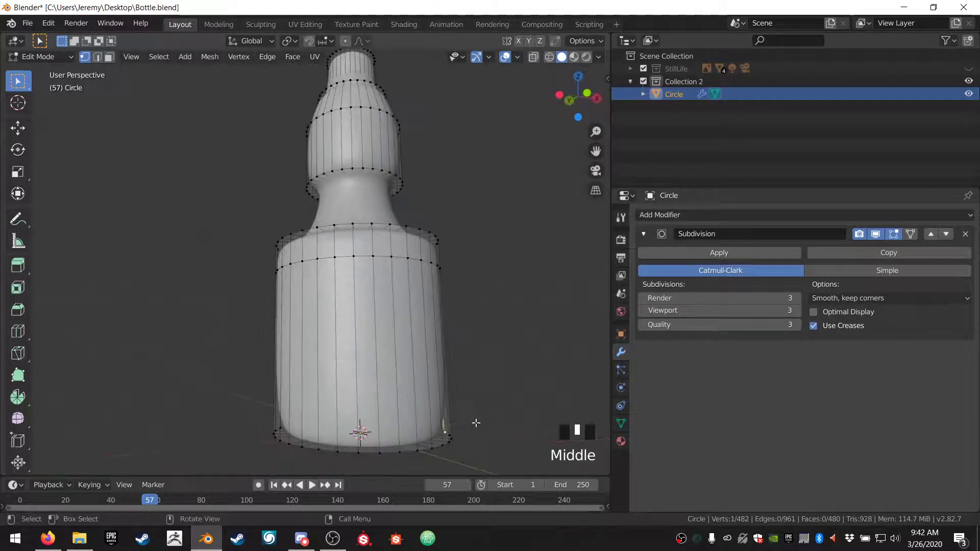
{"action": "middle_click_drag", "start_coordinate": [444, 422], "coordinate": [449, 422]}
{"action": "key", "text": "g"}
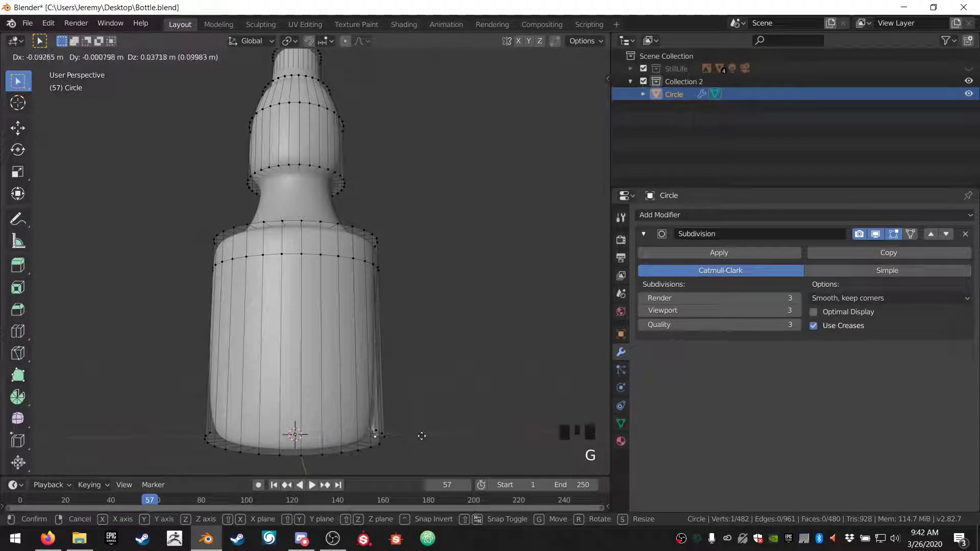
{"action": "left_click", "coordinate": [399, 432]}
{"action": "middle_click_drag", "start_coordinate": [399, 432], "coordinate": [422, 372]}
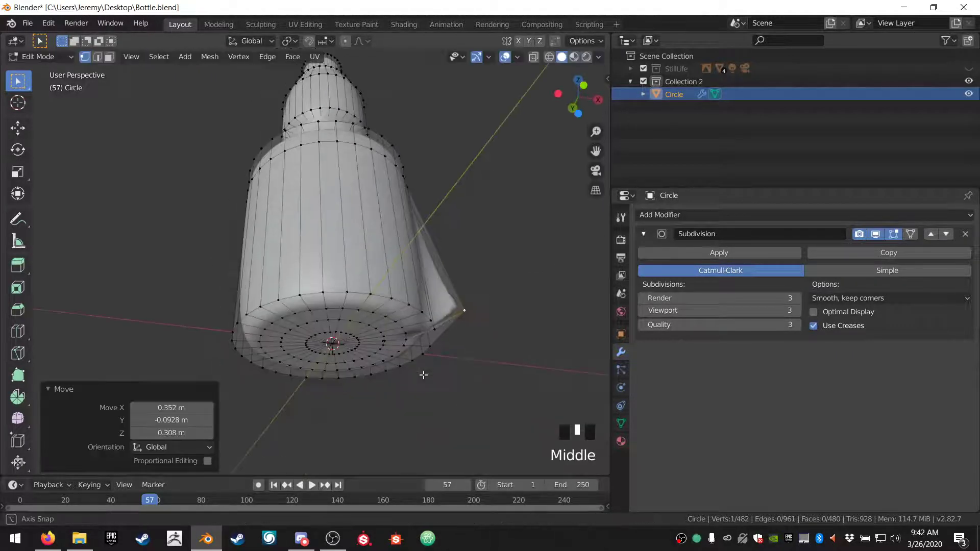
{"action": "key", "text": "ctrl+z"}
Step: Return to Object Mode and delete the bottle
{"action": "key", "text": "Tab"}
{"action": "key", "text": "x"}
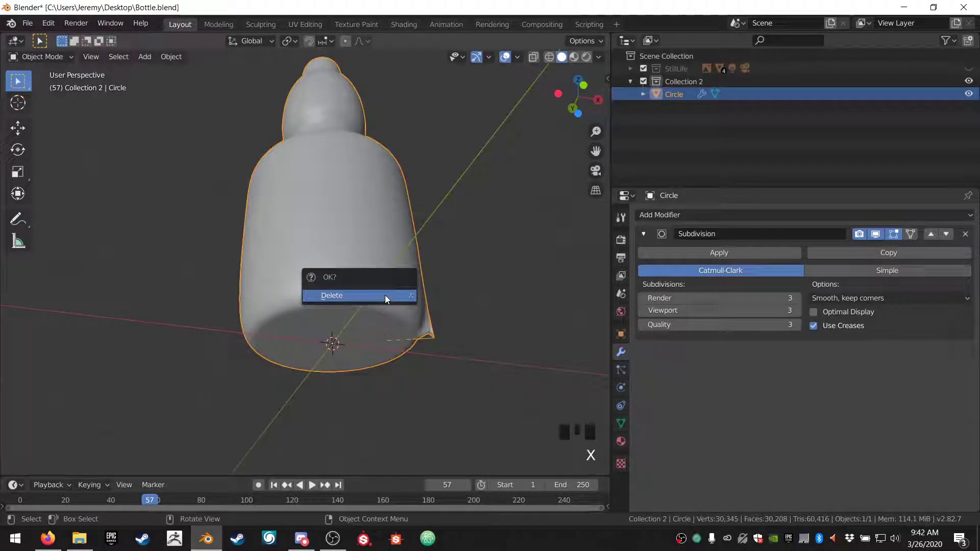
{"action": "key", "text": "x"}
{"action": "left_click", "coordinate": [356, 283]}
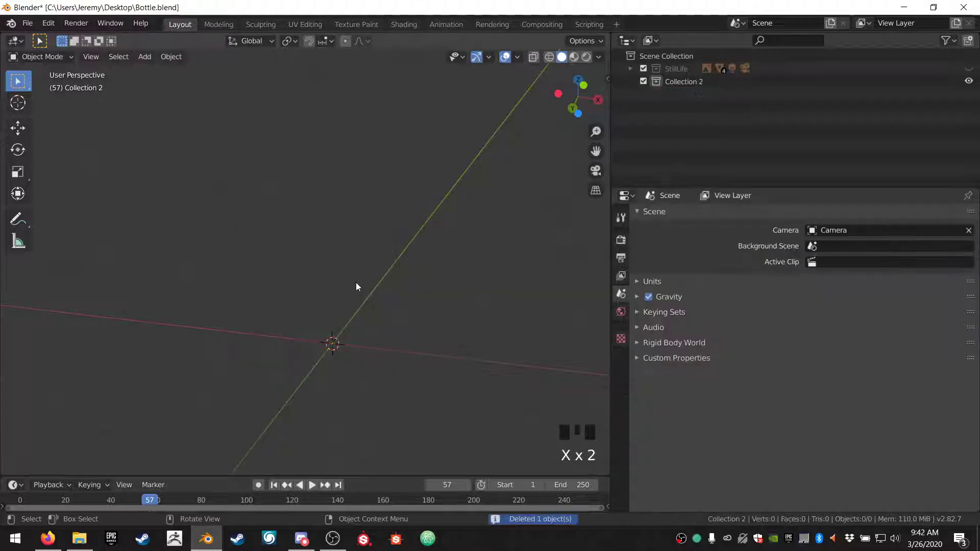
Step: Add a mesh circle with 32 vertices and a 1 m radius at the world origin
{"action": "middle_click_drag", "start_coordinate": [356, 283], "coordinate": [342, 308]}
{"action": "key", "text": "KP_1"}
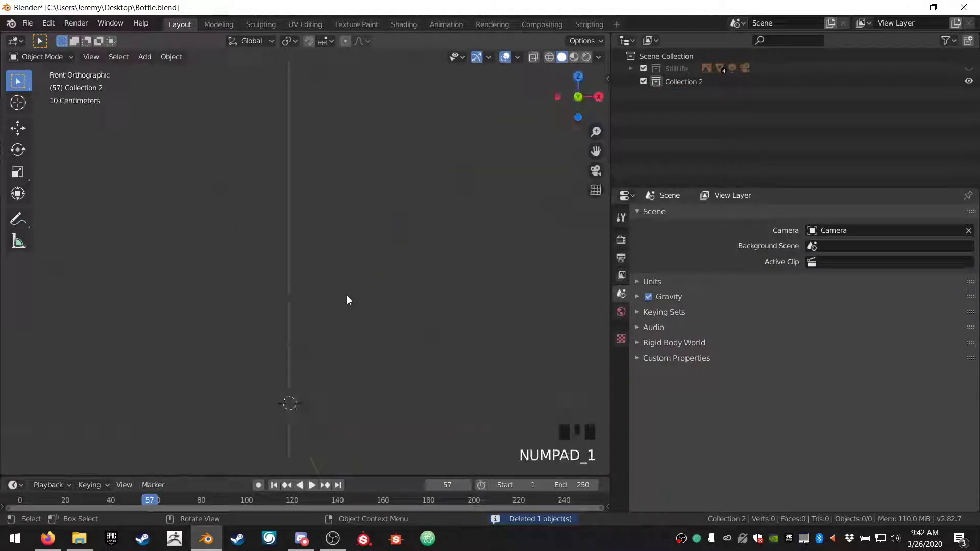
{"action": "scroll", "coordinate": [322, 388], "scroll_direction": "down", "scroll_amount": 2}
{"action": "middle_click_drag", "start_coordinate": [321, 387], "coordinate": [348, 315], "text": "shift"}
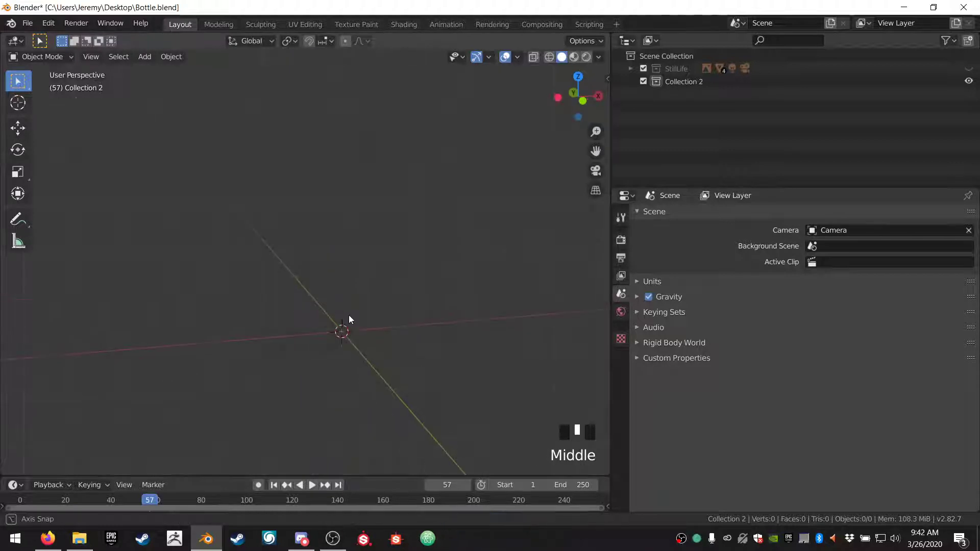
{"action": "left_click", "coordinate": [144, 58]}
{"action": "mouse_move", "coordinate": [166, 74]}
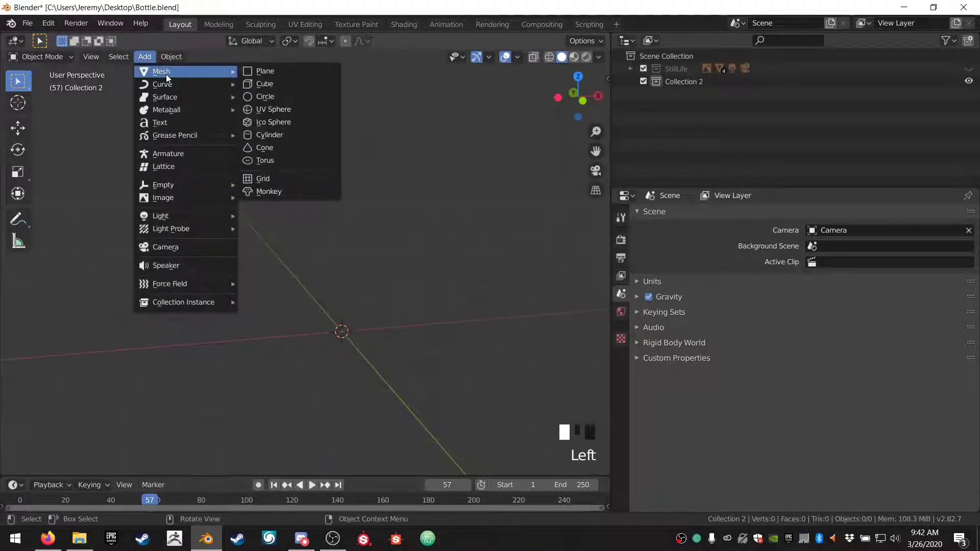
{"action": "left_click", "coordinate": [270, 102]}
{"action": "middle_click_drag", "start_coordinate": [310, 321], "coordinate": [302, 312]}
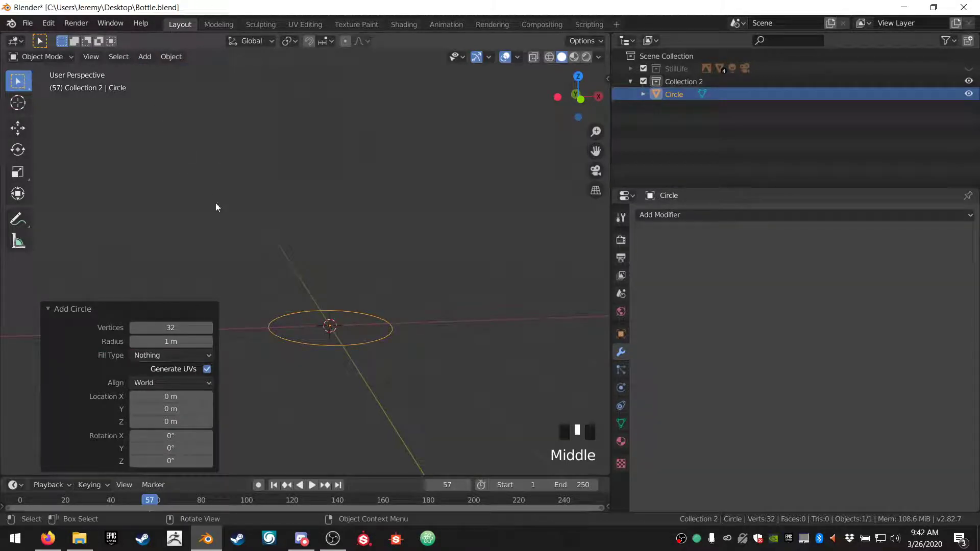
Step: In Edit Mode, extrude the circle up about 0.222 m in front view and scale the new ring to about 1.388
{"action": "key", "text": "KP_1"}
{"action": "middle_click_drag", "start_coordinate": [301, 317], "coordinate": [362, 278], "text": "shift"}
{"action": "key", "text": "Tab"}
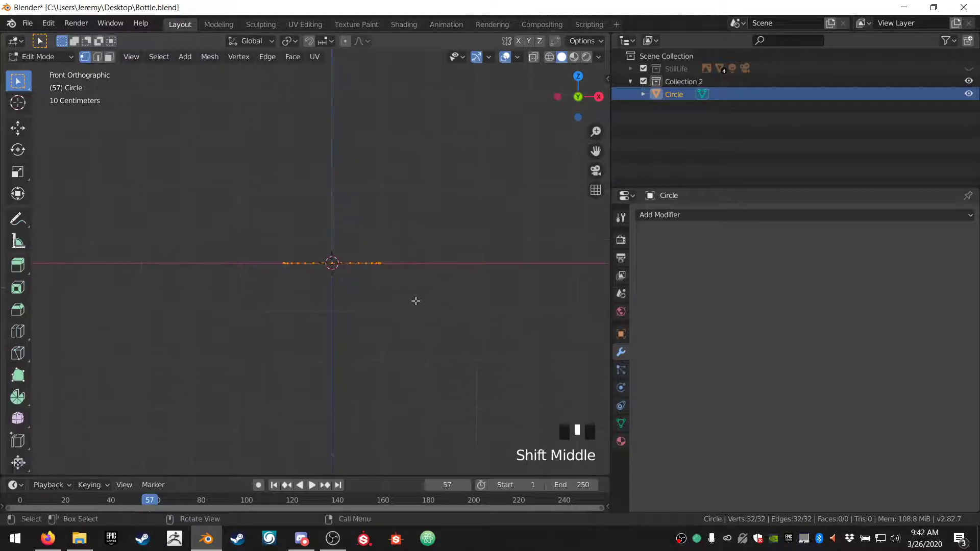
{"action": "key", "text": "e"}
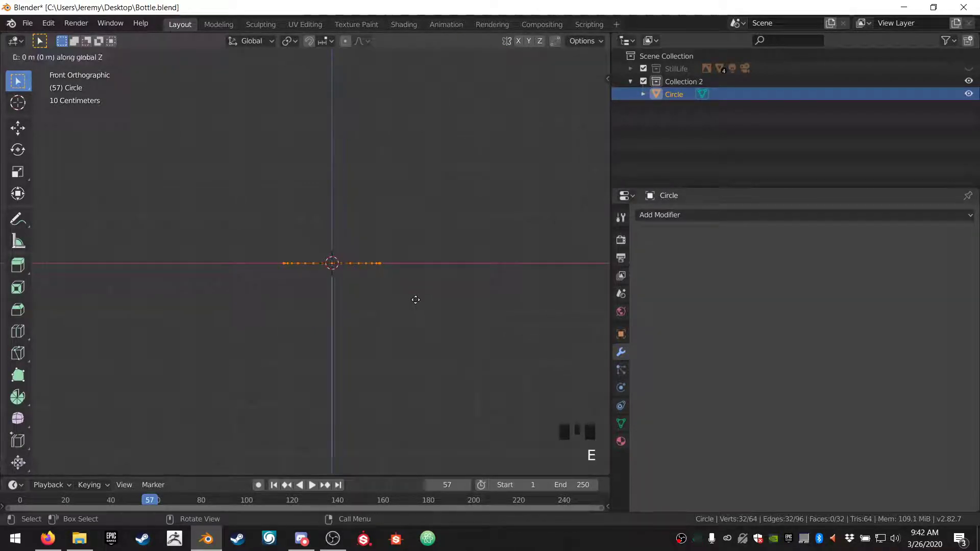
{"action": "left_click", "coordinate": [413, 289]}
{"action": "key", "text": "s"}
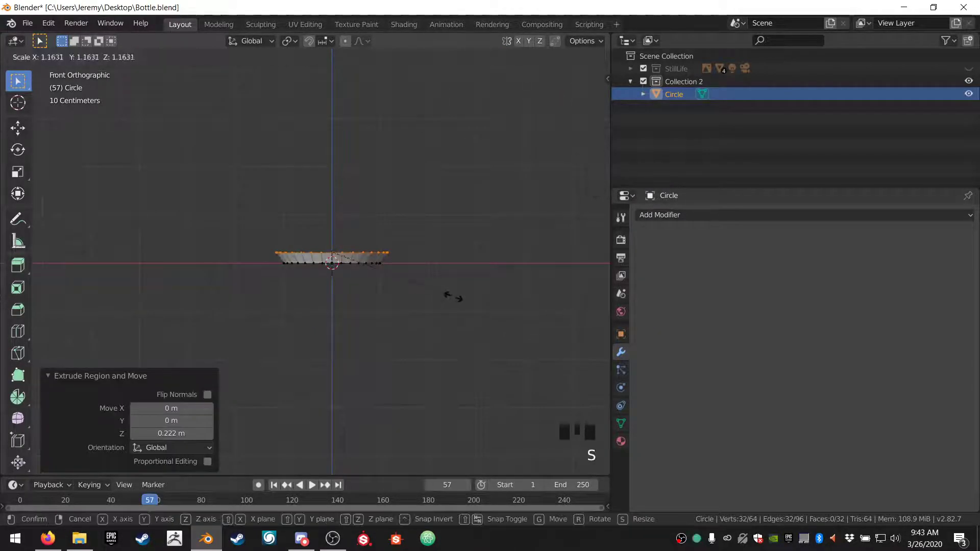
{"action": "left_click", "coordinate": [477, 305]}
Step: Extrude the upper ring up about 0.371 m and scale it to about 1.289
{"action": "key", "text": "e"}
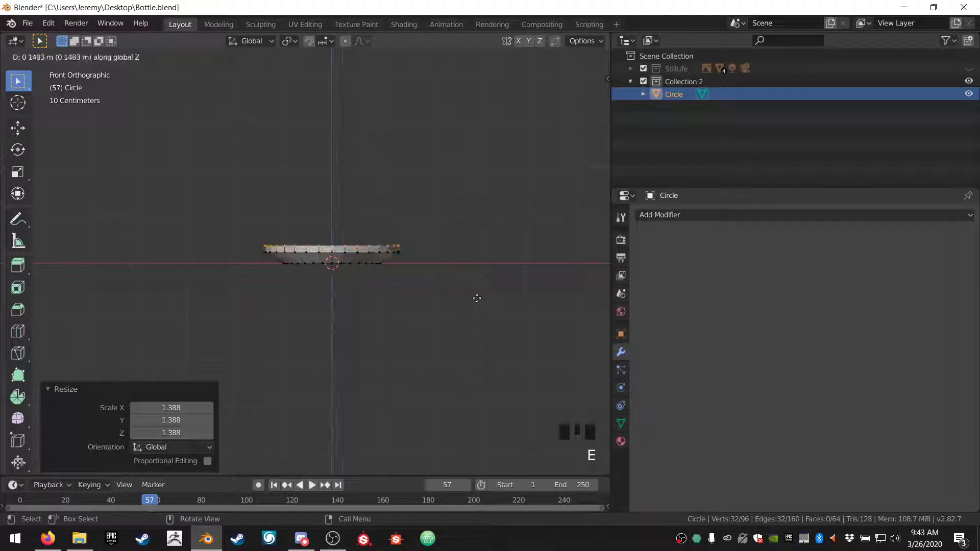
{"action": "left_click", "coordinate": [477, 287]}
{"action": "key", "text": "s"}
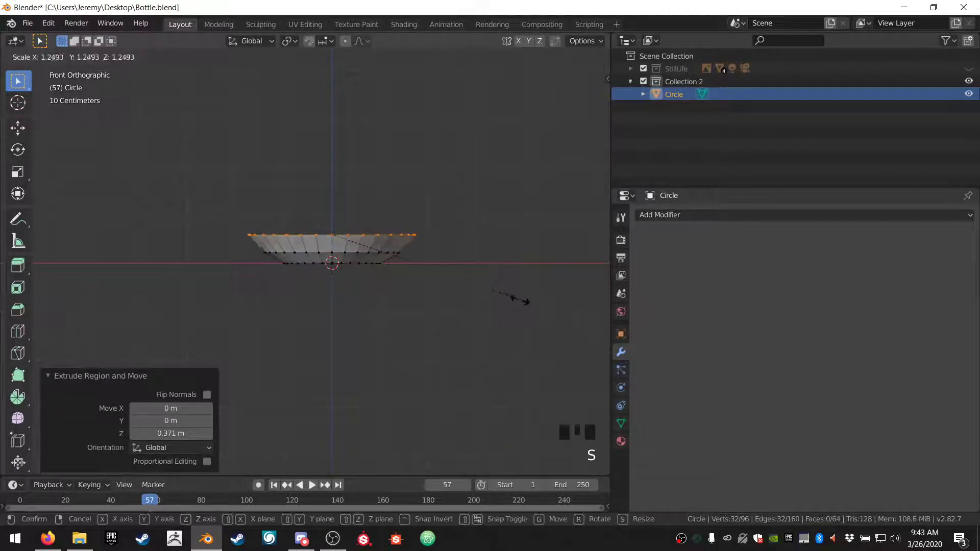
{"action": "left_click", "coordinate": [523, 301]}
Step: Extrude the upper ring a short distance up once more and scale it to about 1.044
{"action": "key", "text": "e"}
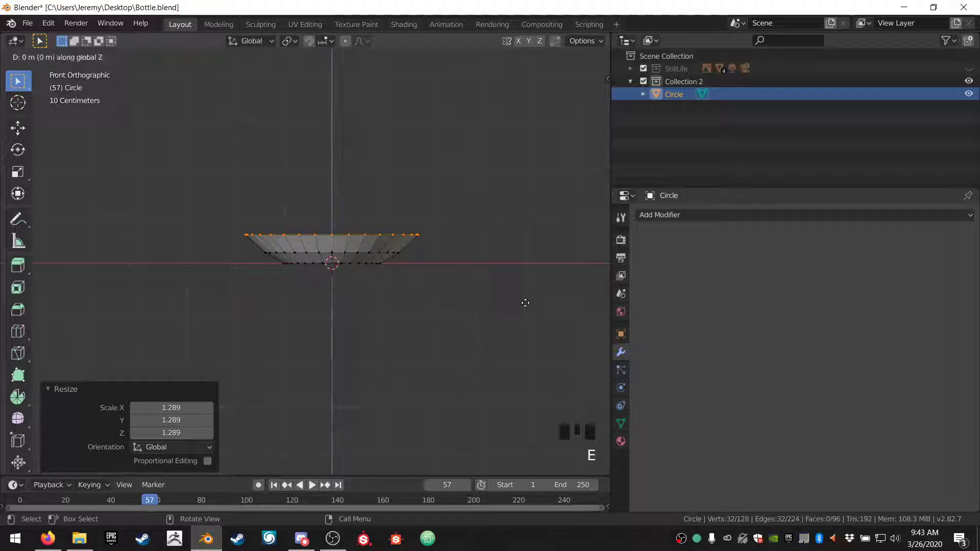
{"action": "left_click", "coordinate": [525, 302]}
{"action": "key", "text": "s"}
{"action": "left_click", "coordinate": [532, 296]}
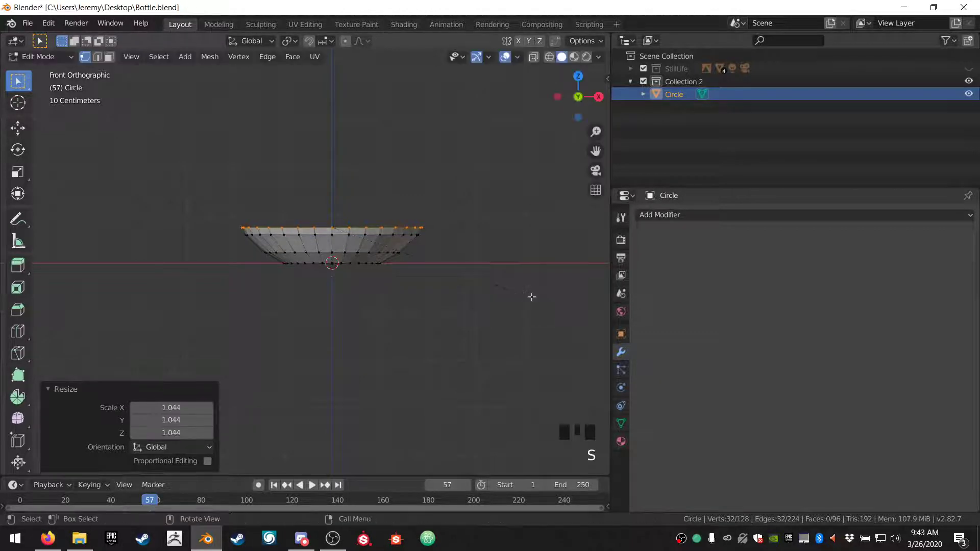
Step: Extrude the top rim inward at a scale of about 0.945 to give the wall thickness
{"action": "middle_click_drag", "start_coordinate": [419, 268], "coordinate": [388, 265]}
{"action": "scroll", "coordinate": [400, 247], "scroll_direction": "up", "scroll_amount": 2}
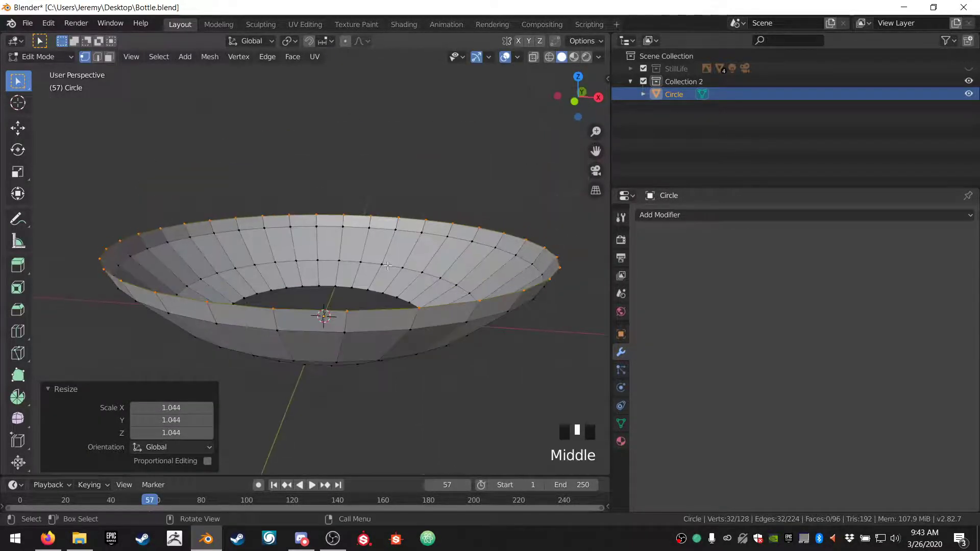
{"action": "key", "text": "e"}
{"action": "key", "text": "s"}
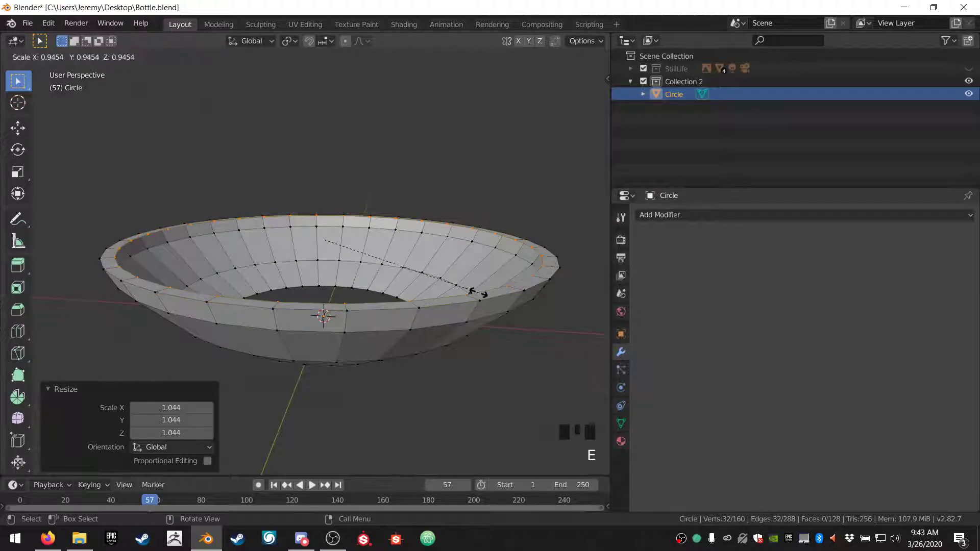
{"action": "left_click", "coordinate": [479, 292]}
Step: In front view with wireframe shading, extrude the inner rim ring down inside the bowl and scale it to about 0.791
{"action": "key", "text": "KP_1"}
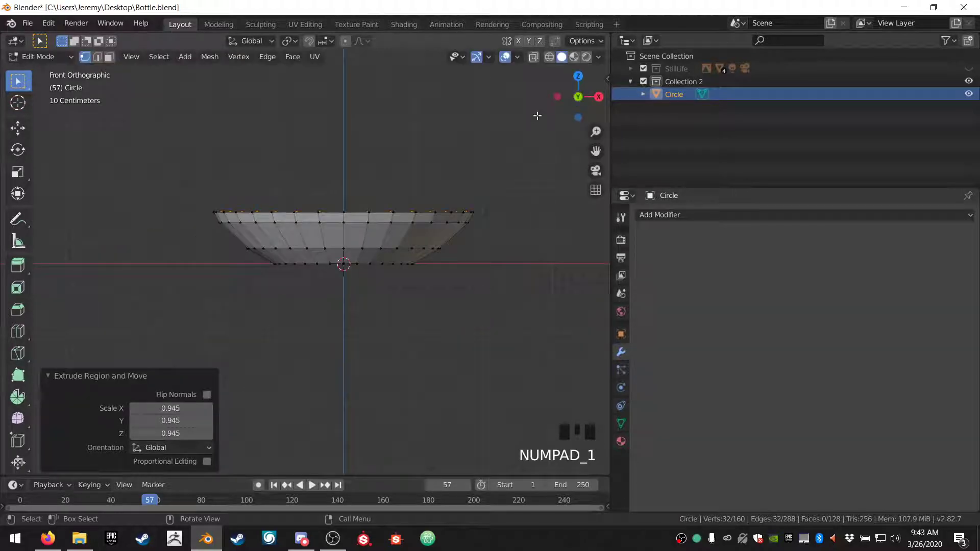
{"action": "left_click", "coordinate": [549, 57]}
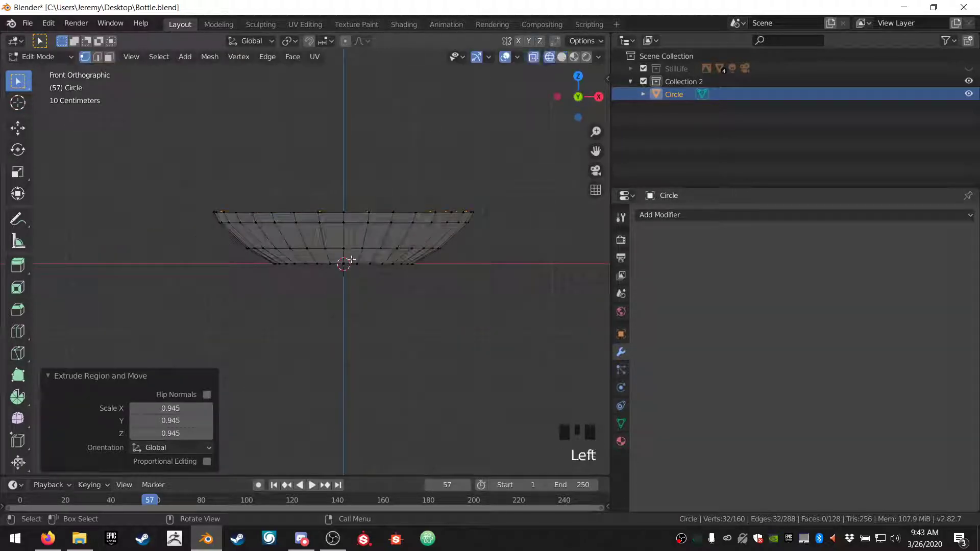
{"action": "scroll", "coordinate": [351, 259], "scroll_direction": "up", "scroll_amount": 2}
{"action": "middle_click_drag", "start_coordinate": [357, 260], "coordinate": [359, 281], "text": "shift"}
{"action": "key", "text": "e"}
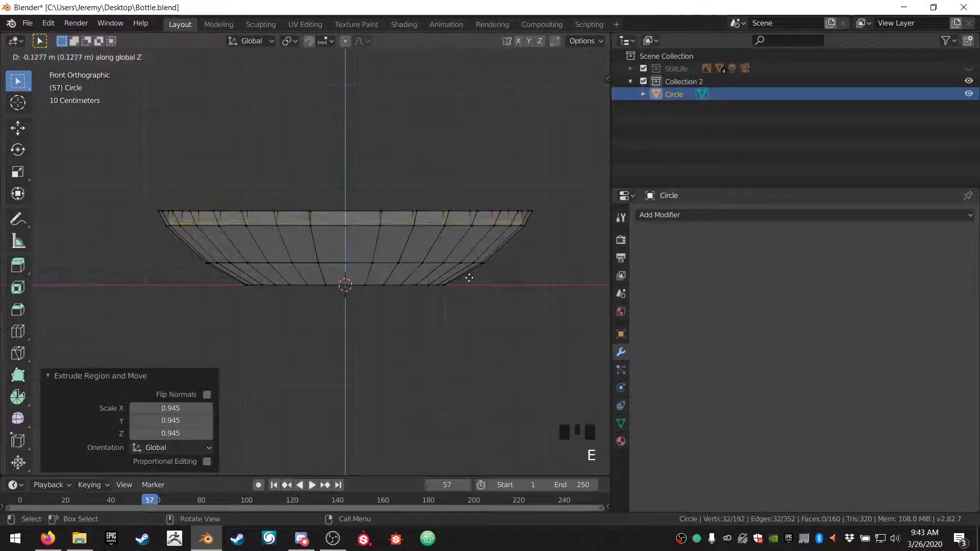
{"action": "left_click", "coordinate": [470, 299]}
{"action": "key", "text": "s"}
{"action": "left_click", "coordinate": [463, 287]}
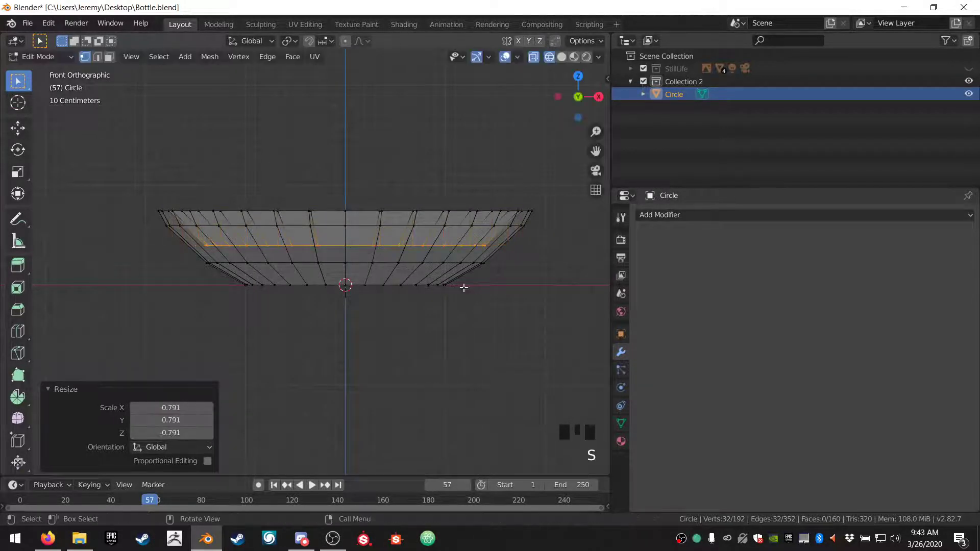
Step: Extrude the inner ring down about 0.266 m and scale it to about 0.682
{"action": "key", "text": "e"}
{"action": "left_click", "coordinate": [476, 306]}
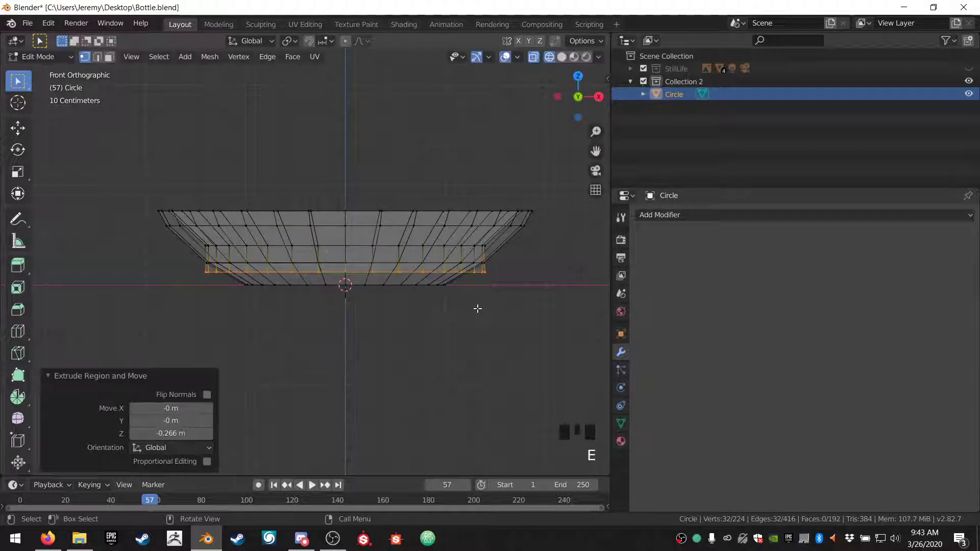
{"action": "key", "text": "s"}
{"action": "left_click", "coordinate": [437, 278]}
Step: Extrude the inner ring a short distance down to just above the base and scale it to about 0.699
{"action": "key", "text": "e"}
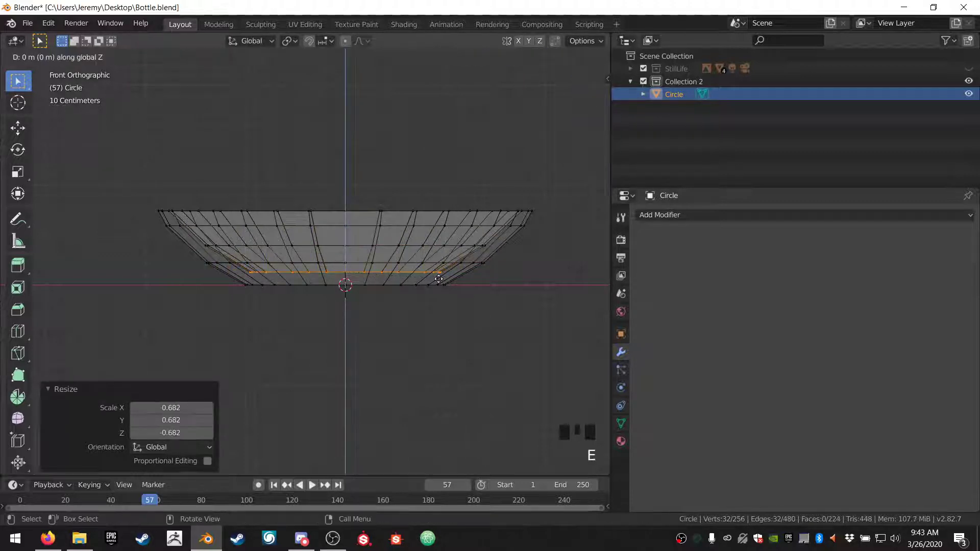
{"action": "left_click", "coordinate": [443, 284]}
{"action": "key", "text": "s"}
{"action": "left_click", "coordinate": [420, 280]}
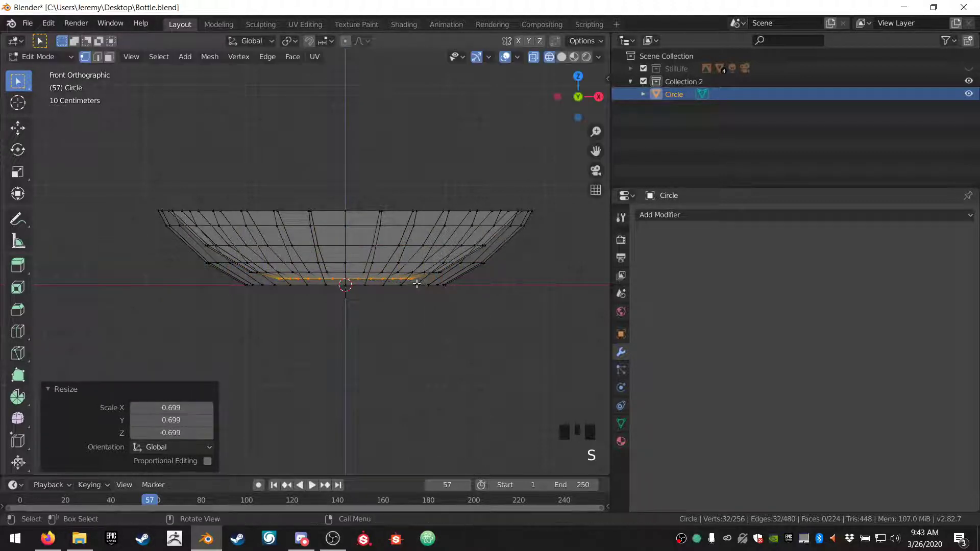
Step: In solid shading, extrude the inner floor ring inward twice, at scales of about 0.670 and 0.598
{"action": "scroll", "coordinate": [337, 278], "scroll_direction": "up", "scroll_amount": 3}
{"action": "middle_click_drag", "start_coordinate": [329, 306], "coordinate": [326, 276], "text": "shift"}
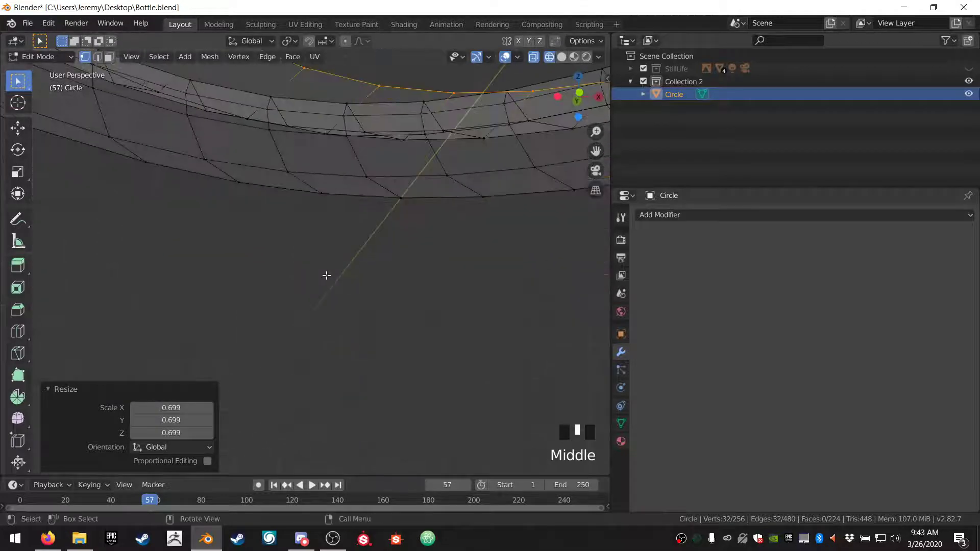
{"action": "scroll", "coordinate": [352, 241], "scroll_direction": "down", "scroll_amount": 2}
{"action": "left_click", "coordinate": [561, 57]}
{"action": "scroll", "coordinate": [460, 148], "scroll_direction": "down", "scroll_amount": 2}
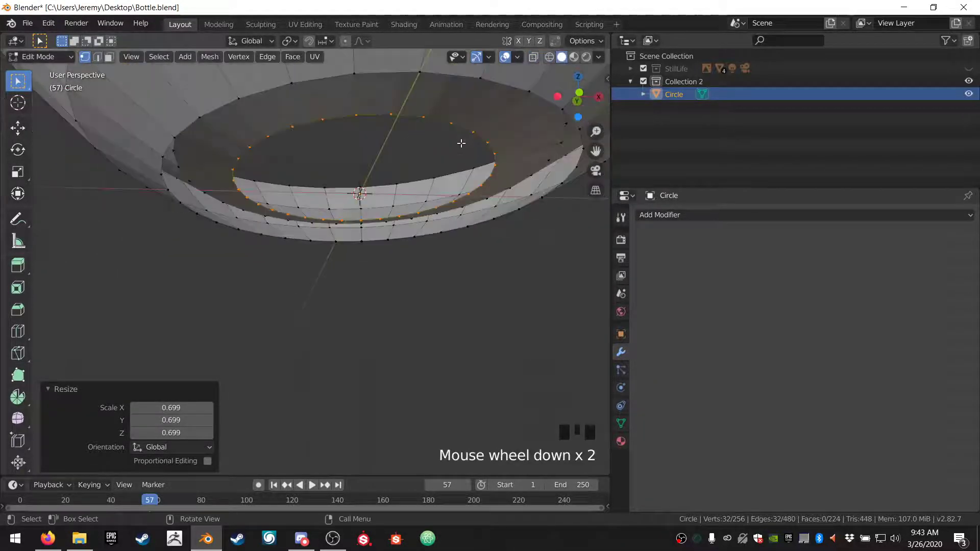
{"action": "mouse_move", "coordinate": [460, 152]}
{"action": "middle_mouse_down"}
{"action": "mouse_move", "coordinate": [447, 165]}
{"action": "mouse_move", "coordinate": [451, 189]}
{"action": "middle_mouse_up"}
{"action": "scroll", "coordinate": [443, 164], "scroll_direction": "down", "scroll_amount": 2}
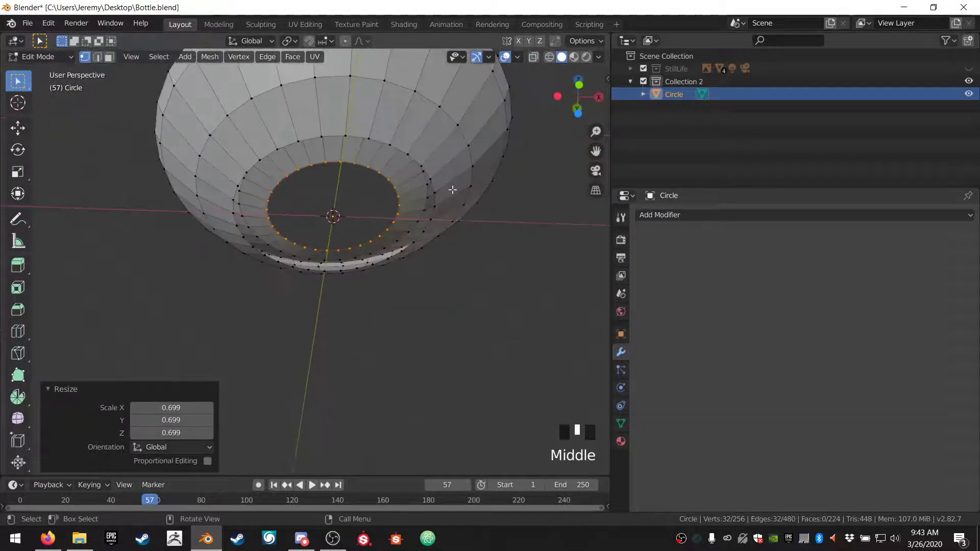
{"action": "key", "text": "e"}
{"action": "key", "text": "s"}
{"action": "left_click", "coordinate": [409, 204]}
{"action": "key", "text": "e"}
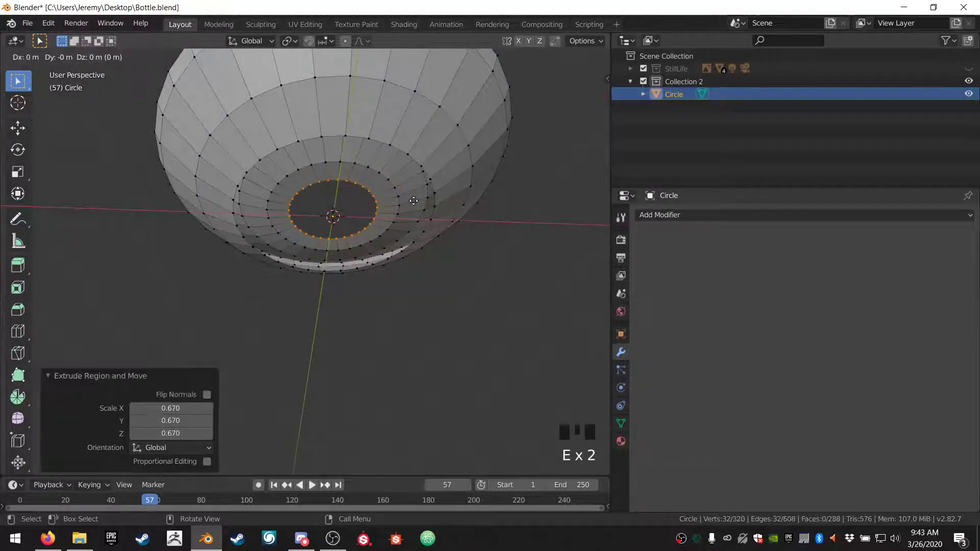
{"action": "key", "text": "s"}
{"action": "left_click", "coordinate": [382, 215]}
Step: Close the inner floor by extruding its ring at scale 0 and merging the centre vertices by distance
{"action": "type", "text": "es"}
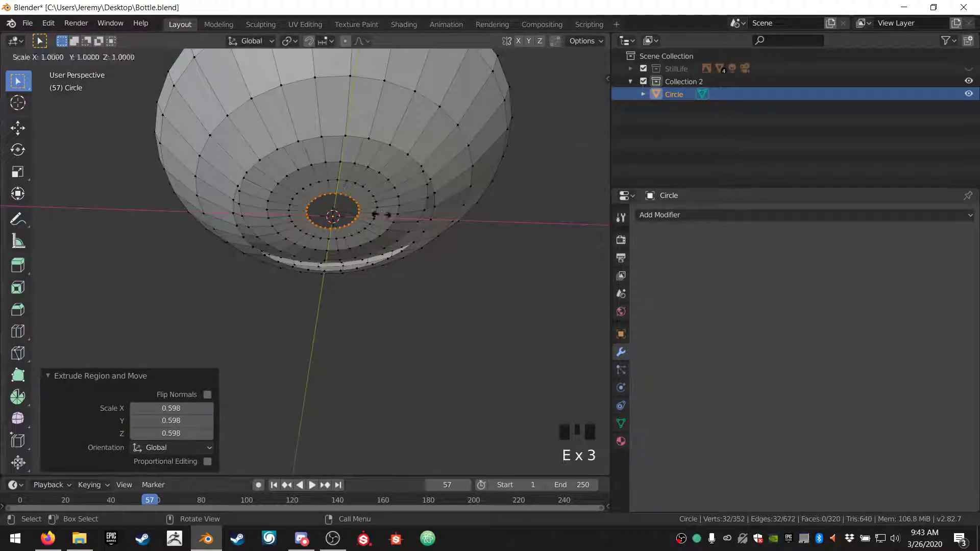
{"action": "type", "text": "0"}
{"action": "key", "text": "Return"}
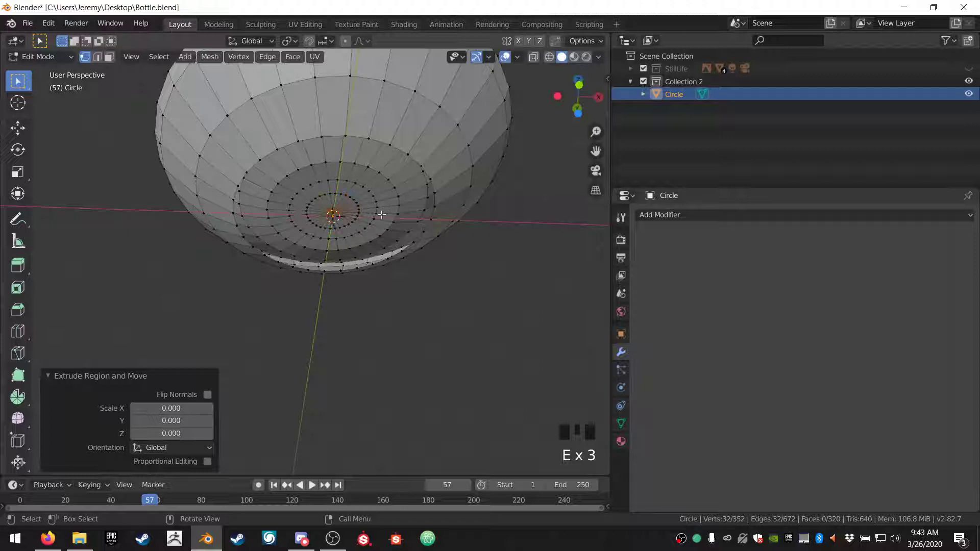
{"action": "right_click", "coordinate": [440, 263]}
{"action": "mouse_move", "coordinate": [420, 289]}
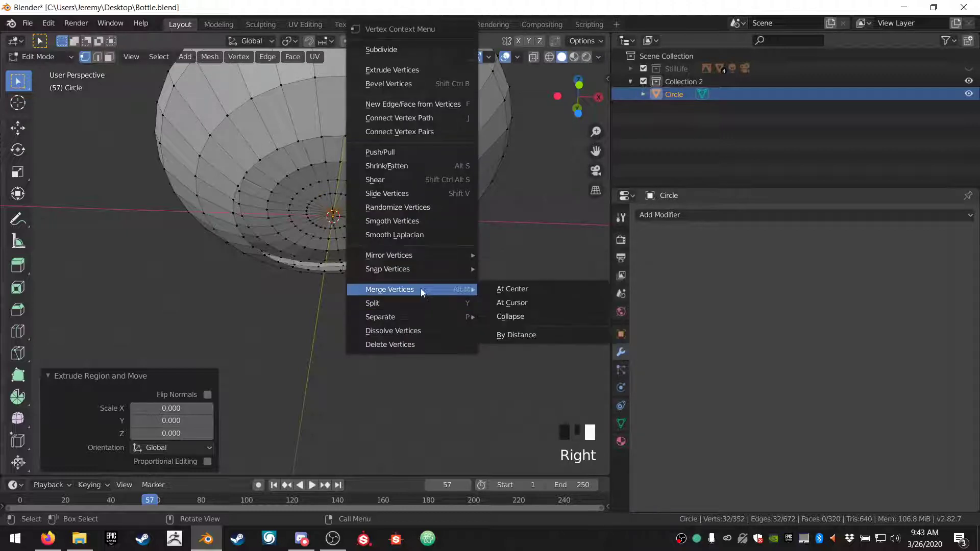
{"action": "left_click", "coordinate": [494, 335]}
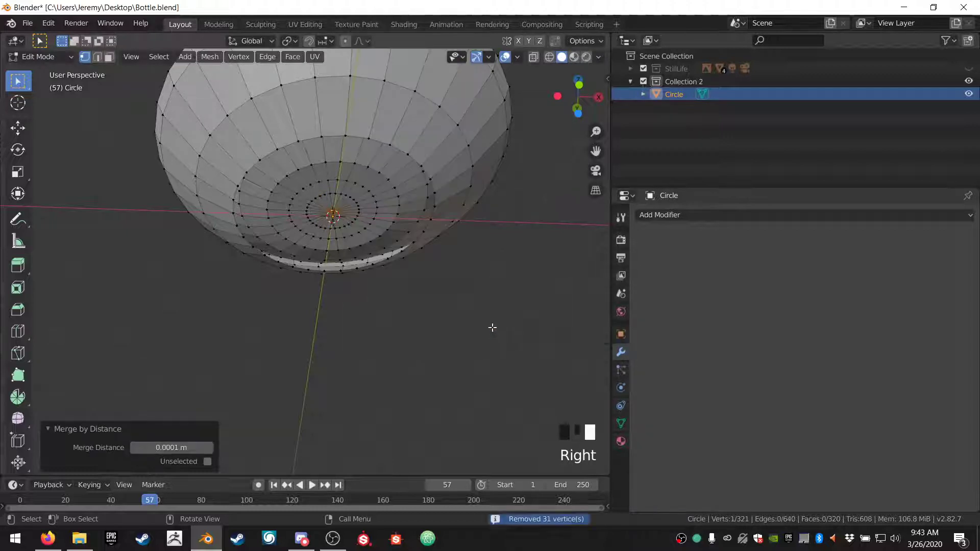
Step: Select the open outer edge loop on the bowl's underside and extrude it inward twice, at scales of about 0.735 and 0.605
{"action": "left_click", "coordinate": [373, 146], "text": "alt"}
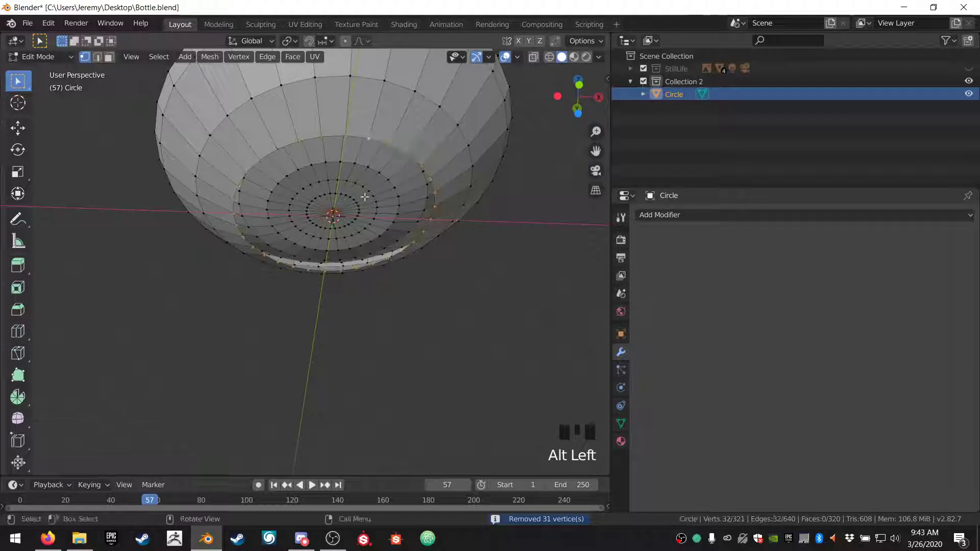
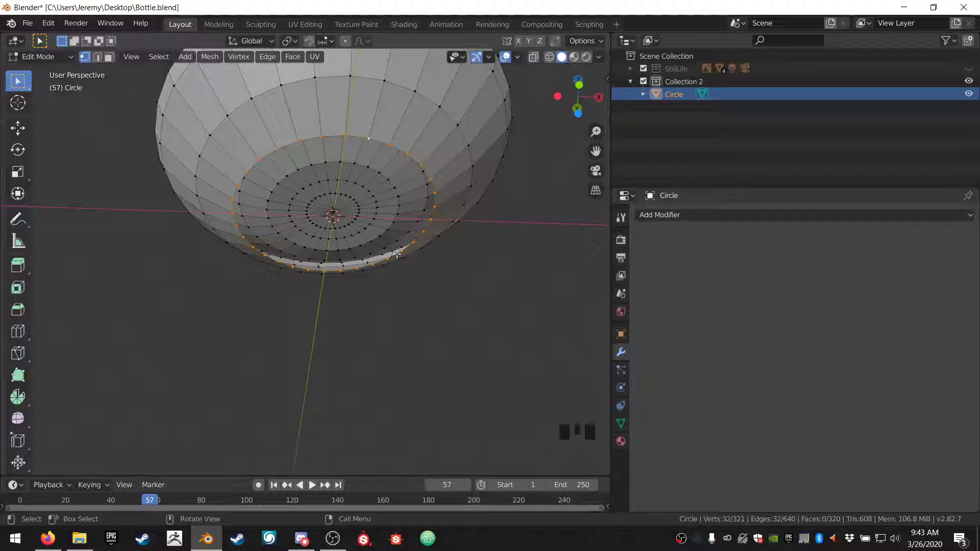
{"action": "mouse_move", "coordinate": [368, 293]}
{"action": "middle_mouse_down"}
{"action": "mouse_move", "coordinate": [363, 306]}
{"action": "mouse_move", "coordinate": [371, 290]}
{"action": "middle_mouse_up"}
{"action": "scroll", "coordinate": [368, 304], "scroll_direction": "up", "scroll_amount": 2}
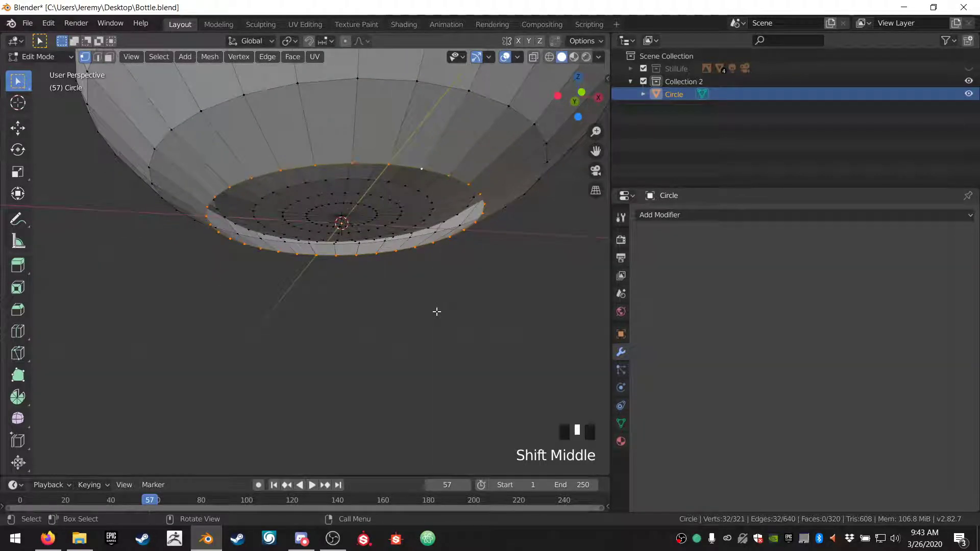
{"action": "key", "text": "e"}
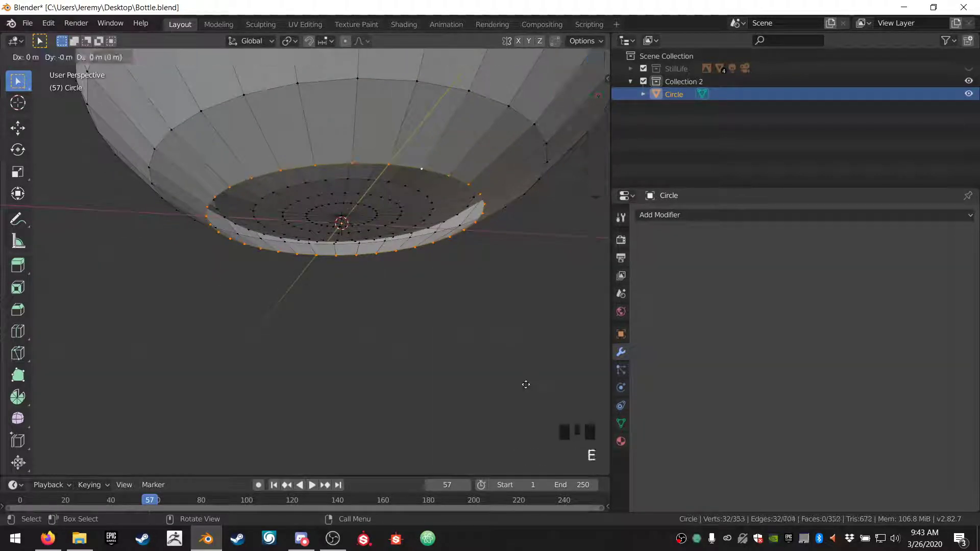
{"action": "key", "text": "s"}
{"action": "left_click", "coordinate": [477, 341]}
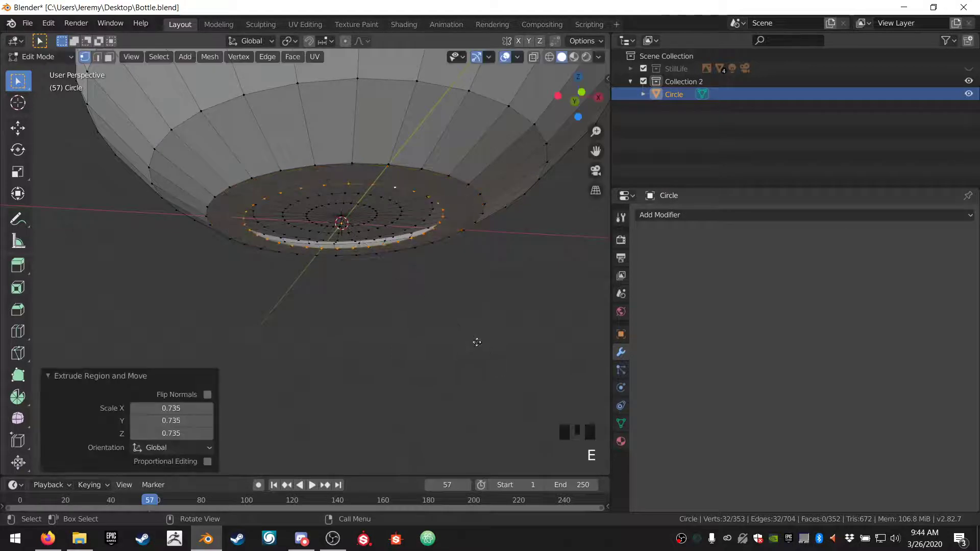
{"action": "key", "text": "e"}
{"action": "key", "text": "s"}
{"action": "left_click", "coordinate": [425, 294]}
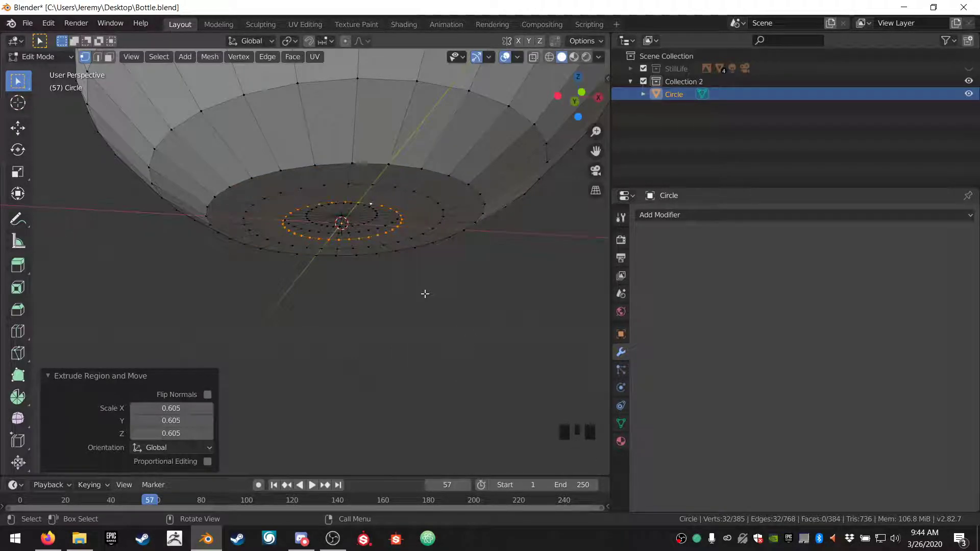
Step: Close the underside by extruding its ring at scale 0 and merging the centre vertices by distance
{"action": "key", "text": "e"}
{"action": "key", "text": "s"}
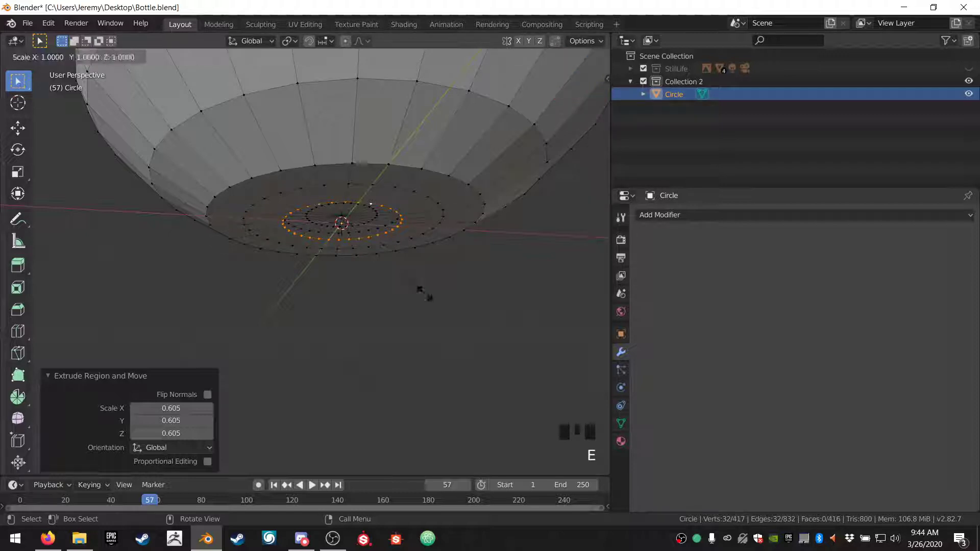
{"action": "key", "text": "0"}
{"action": "left_click", "coordinate": [425, 294]}
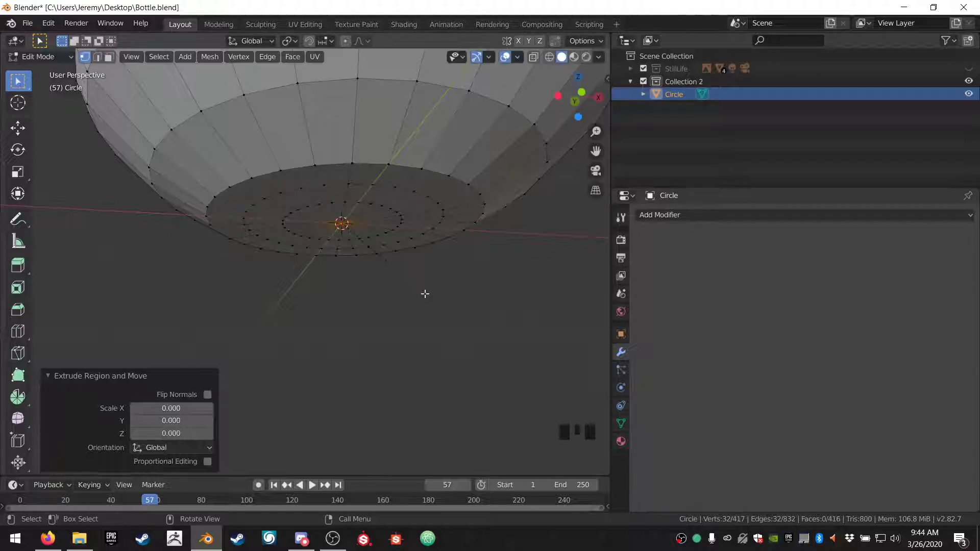
{"action": "right_click", "coordinate": [425, 294]}
{"action": "mouse_move", "coordinate": [424, 294]}
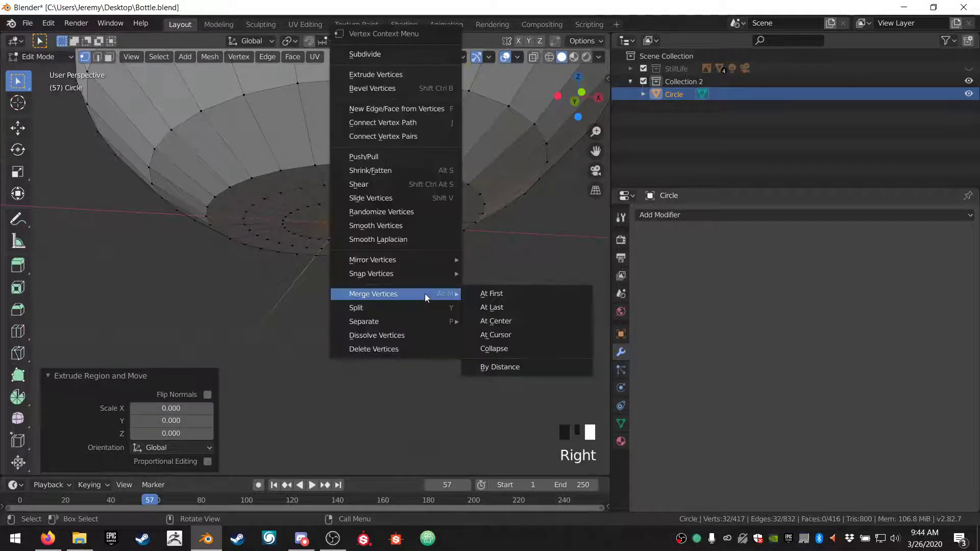
{"action": "left_click", "coordinate": [527, 367]}
Step: Return to Object Mode and shade the bowl smooth
{"action": "key", "text": "Tab"}
{"action": "middle_click_drag", "start_coordinate": [506, 282], "coordinate": [346, 223]}
{"action": "scroll", "coordinate": [345, 208], "scroll_direction": "down", "scroll_amount": 2}
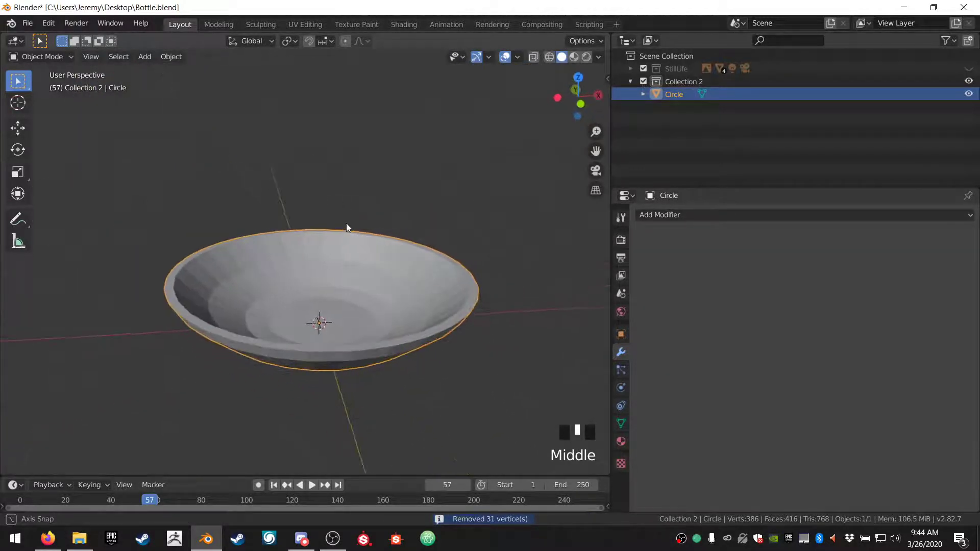
{"action": "right_click", "coordinate": [416, 313]}
{"action": "left_click", "coordinate": [418, 305]}
{"action": "mouse_move", "coordinate": [418, 305]}
{"action": "middle_mouse_down"}
{"action": "mouse_move", "coordinate": [429, 308]}
{"action": "mouse_move", "coordinate": [430, 283]}
{"action": "mouse_move", "coordinate": [422, 310]}
{"action": "middle_mouse_up"}
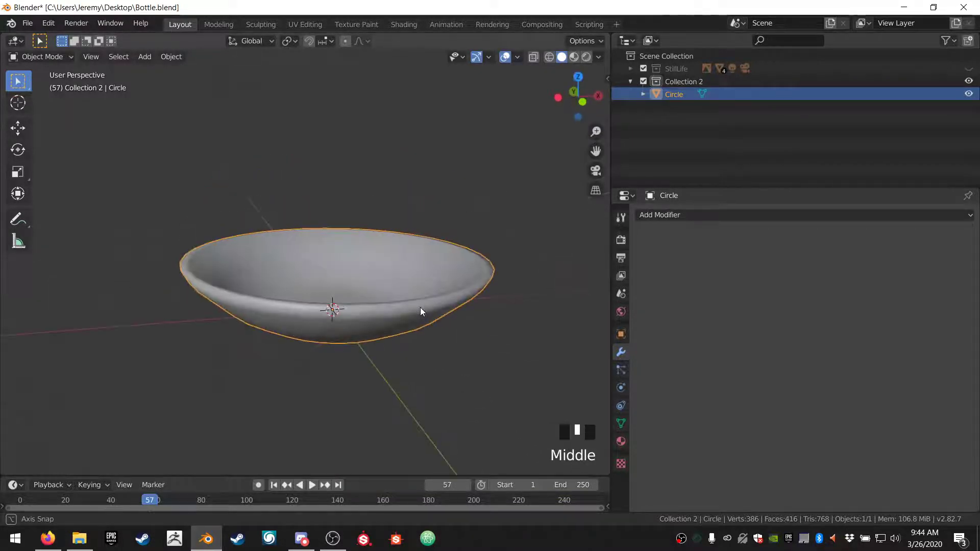
Step: Add a Subdivision Surface modifier to the bowl with 3 render and 3 viewport subdivisions
{"action": "left_click", "coordinate": [742, 216]}
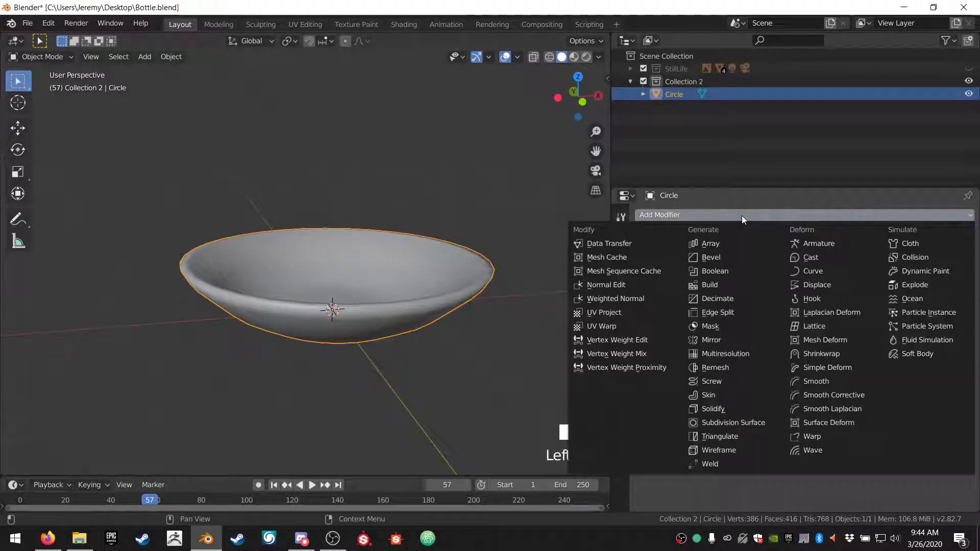
{"action": "double_click", "coordinate": [704, 427]}
{"action": "left_click", "coordinate": [797, 299]}
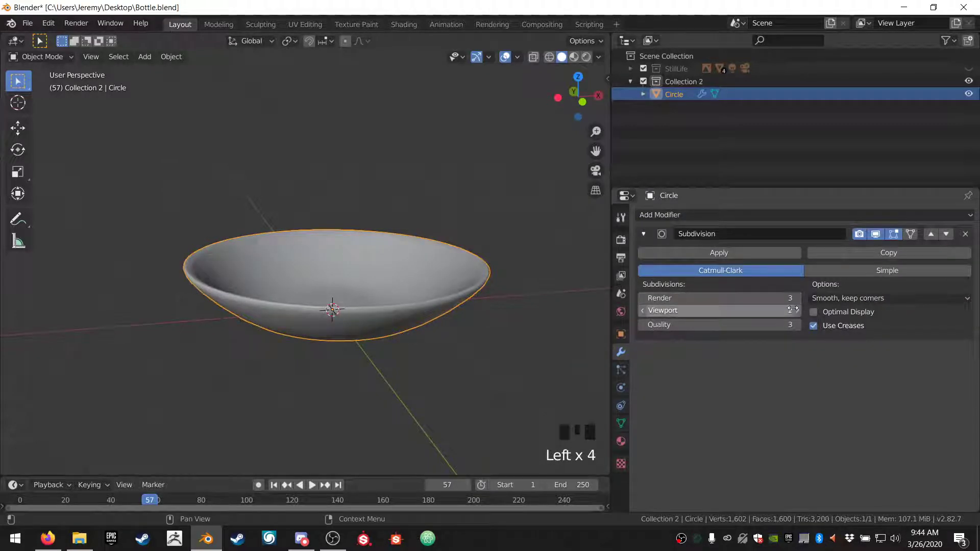
{"action": "left_click", "coordinate": [797, 310]}
{"action": "left_click", "coordinate": [798, 311]}
{"action": "middle_click_drag", "start_coordinate": [251, 300], "coordinate": [263, 325]}
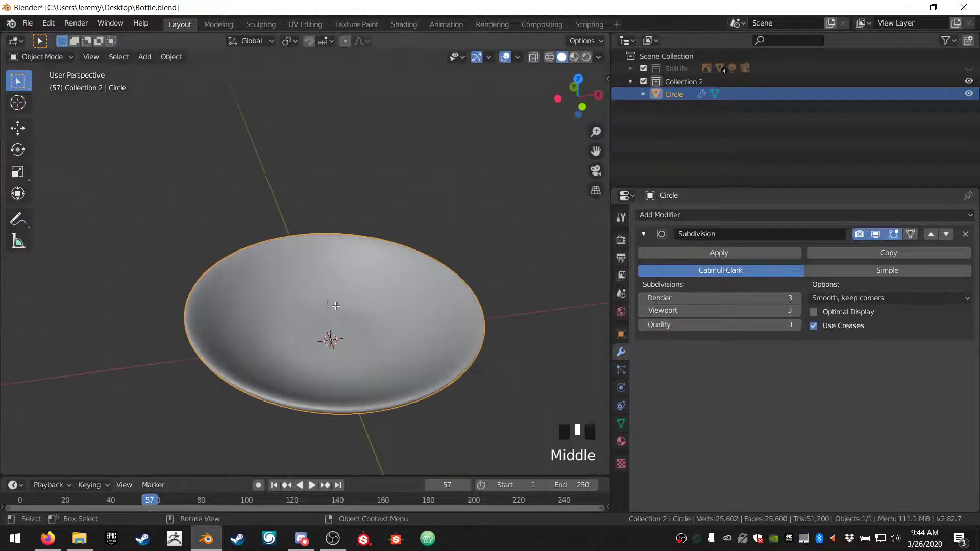
Step: In Edit Mode, select the inner rim edge loop and scale it slightly inward to thicken the rim, then return to Object Mode
{"action": "key", "text": "Tab"}
{"action": "middle_click_drag", "start_coordinate": [335, 311], "coordinate": [343, 302]}
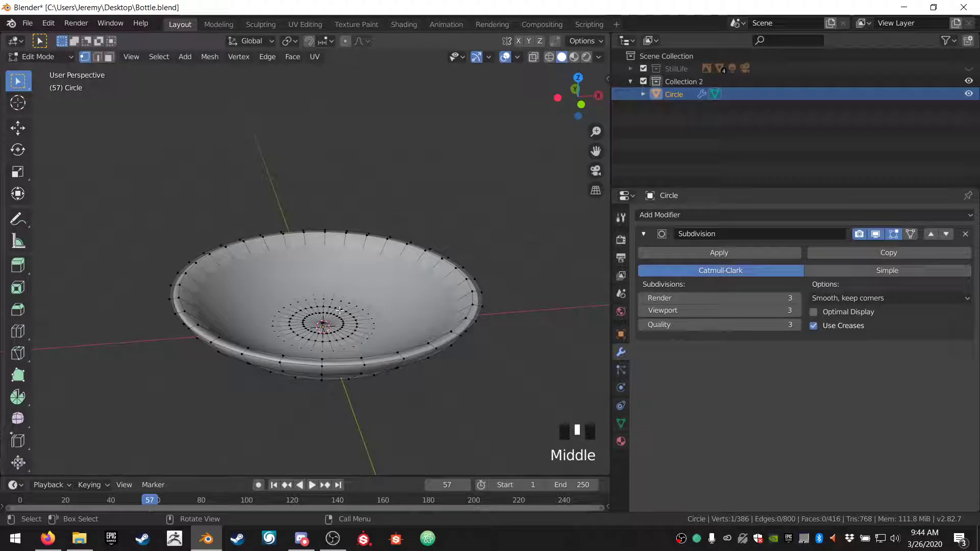
{"action": "scroll", "coordinate": [339, 311], "scroll_direction": "up", "scroll_amount": 2}
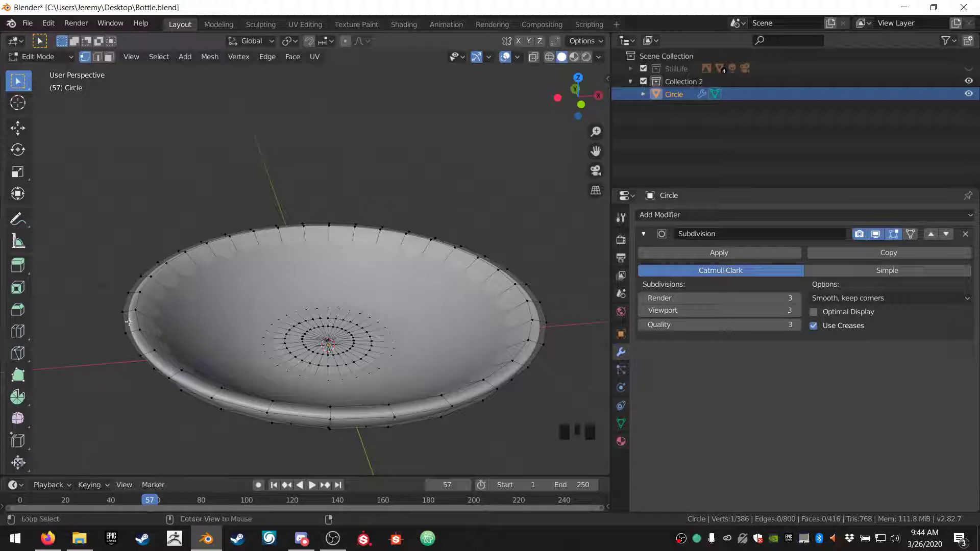
{"action": "left_click", "coordinate": [140, 304], "text": "alt"}
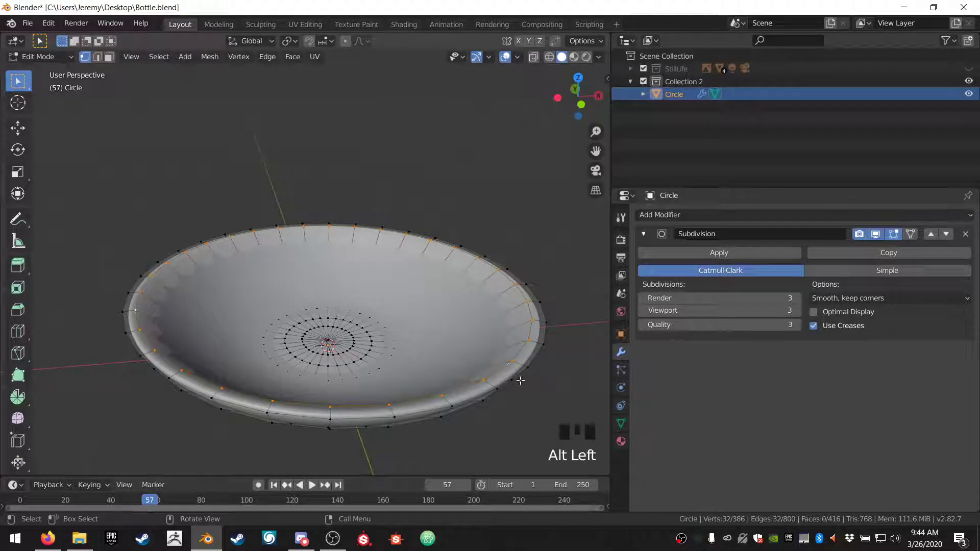
{"action": "key", "text": "s"}
{"action": "left_click", "coordinate": [503, 372]}
{"action": "key", "text": "Tab"}
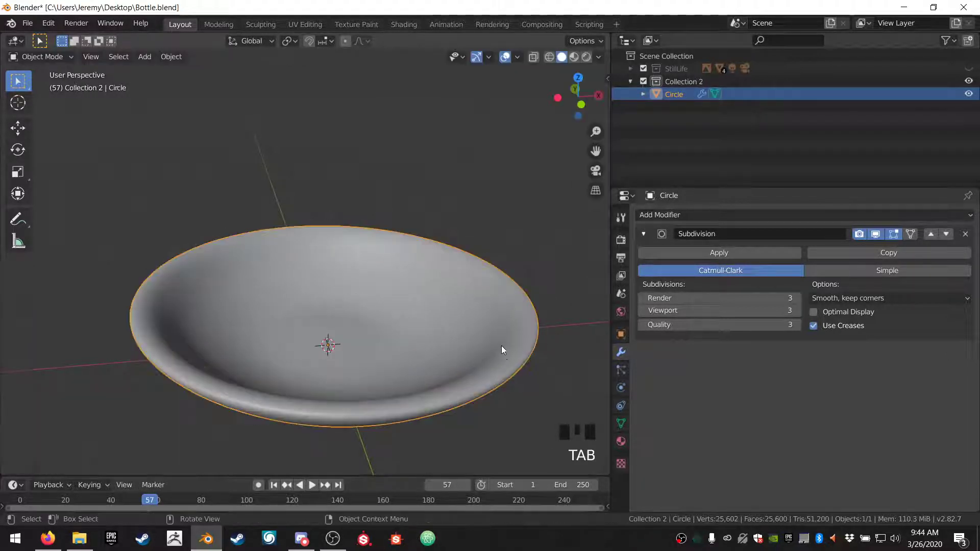
{"action": "middle_click_drag", "start_coordinate": [438, 372], "coordinate": [427, 338]}
Step: In Edit Mode, add an edge loop inside the bowl, slide it close to the inner rim, and return to Object Mode
{"action": "key", "text": "Tab"}
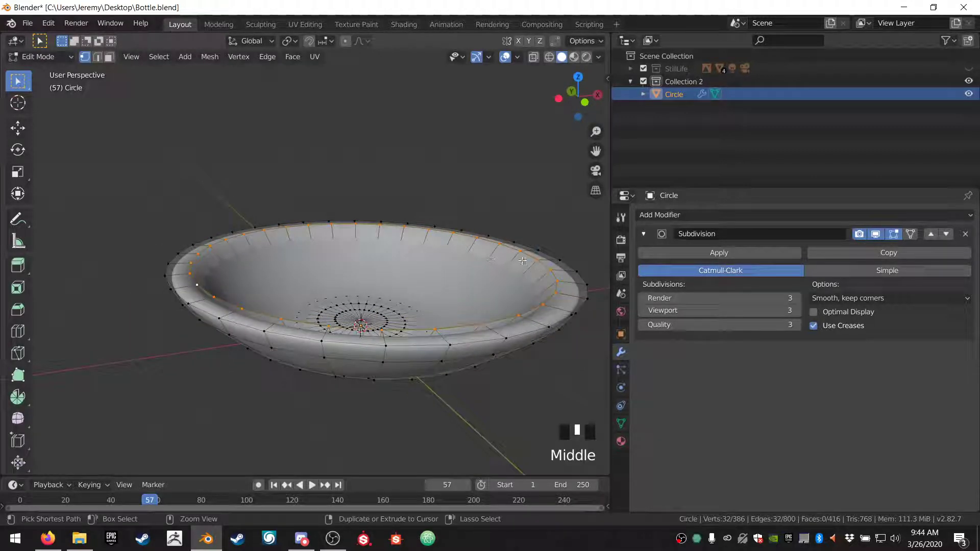
{"action": "key", "text": "ctrl+r"}
{"action": "left_click", "coordinate": [521, 275]}
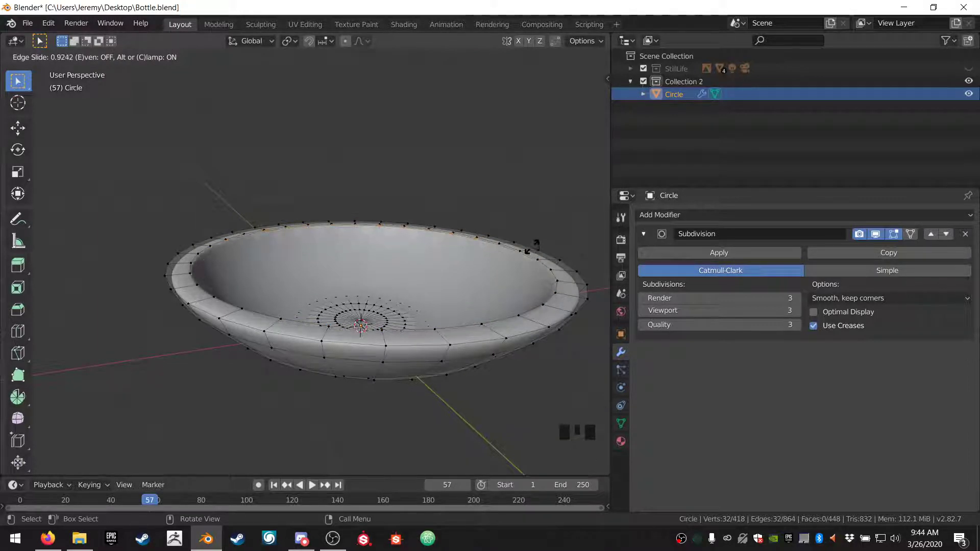
{"action": "left_click", "coordinate": [531, 250]}
{"action": "key", "text": "Tab"}
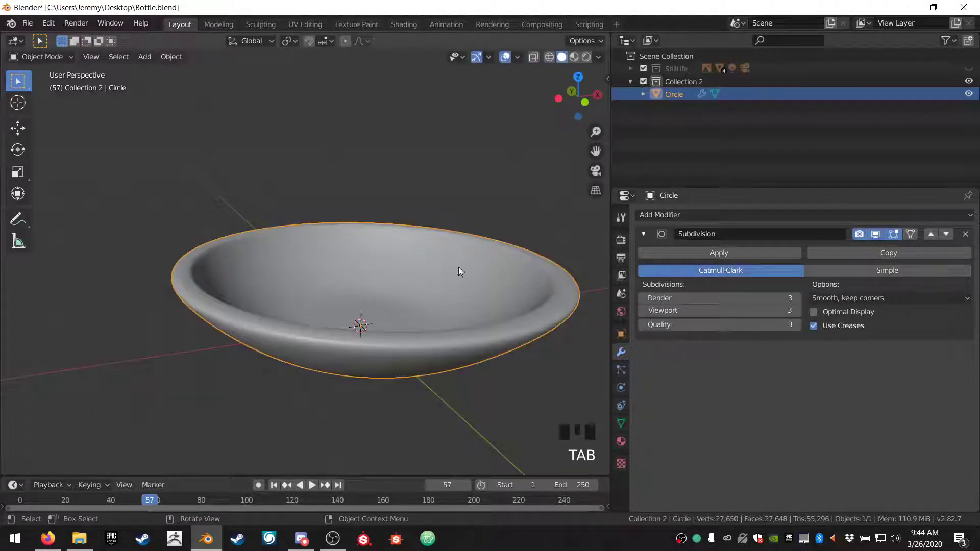
Step: Scale the whole bowl along Z by about 1.759 to make it deeper
{"action": "middle_click_drag", "start_coordinate": [458, 271], "coordinate": [273, 343]}
{"action": "scroll", "coordinate": [275, 343], "scroll_direction": "down", "scroll_amount": 2}
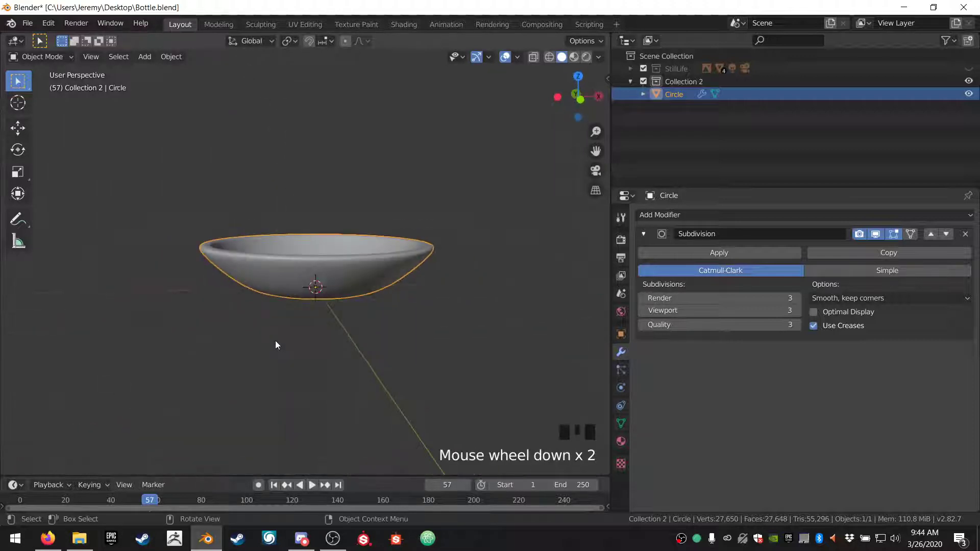
{"action": "middle_click_drag", "start_coordinate": [343, 246], "coordinate": [439, 257], "text": "shift"}
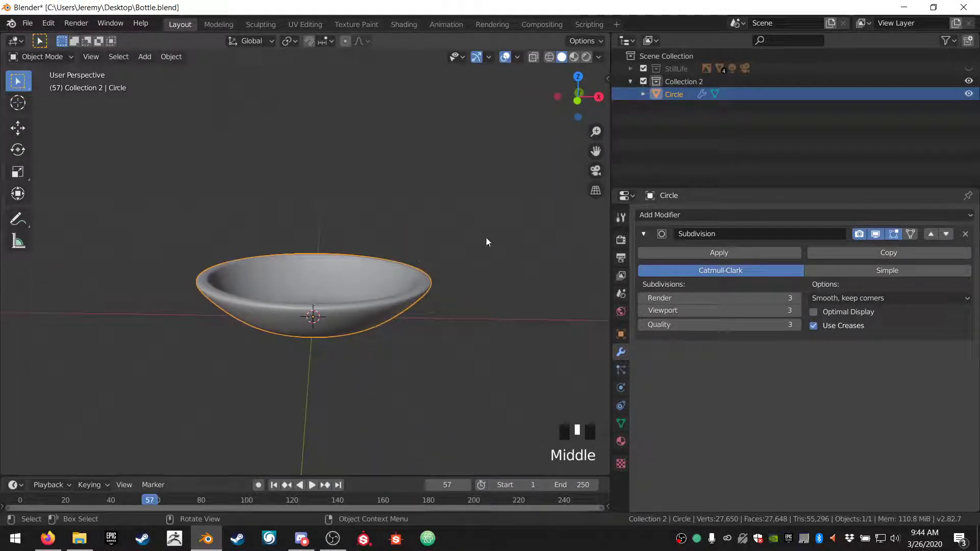
{"action": "key", "text": "s"}
{"action": "key", "text": "z"}
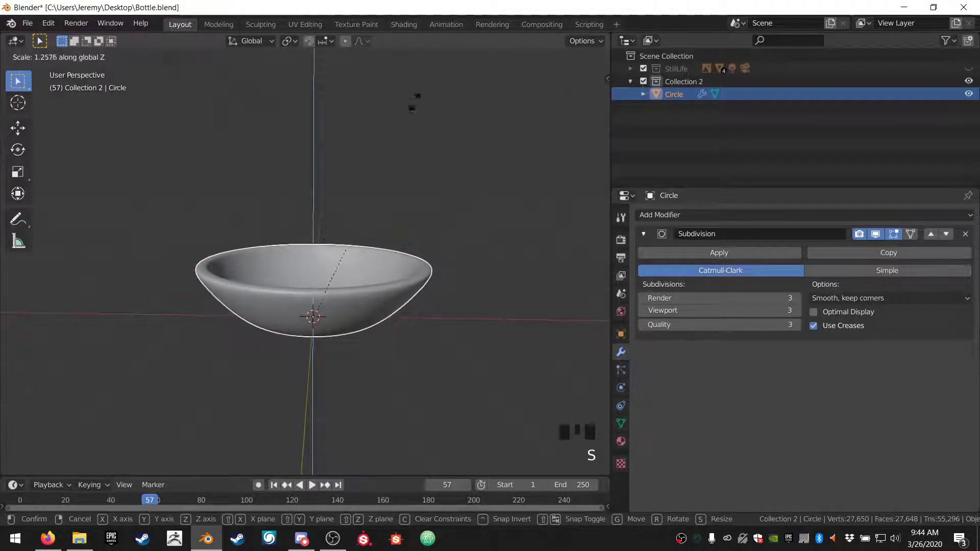
{"action": "left_click", "coordinate": [468, 445]}
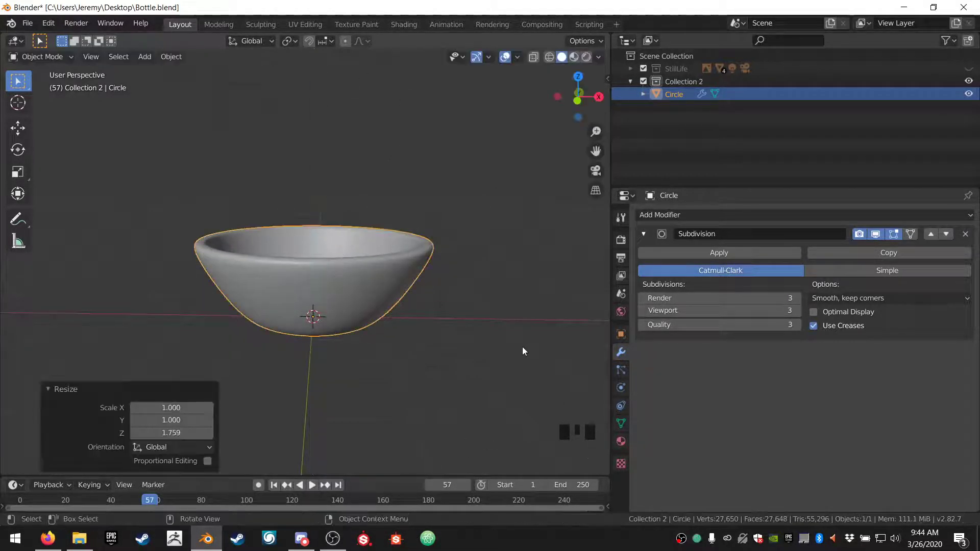
Step: Switch the bowl's mesh editing to face selection, then return to Object Mode
{"action": "middle_click_drag", "start_coordinate": [522, 346], "coordinate": [451, 231]}
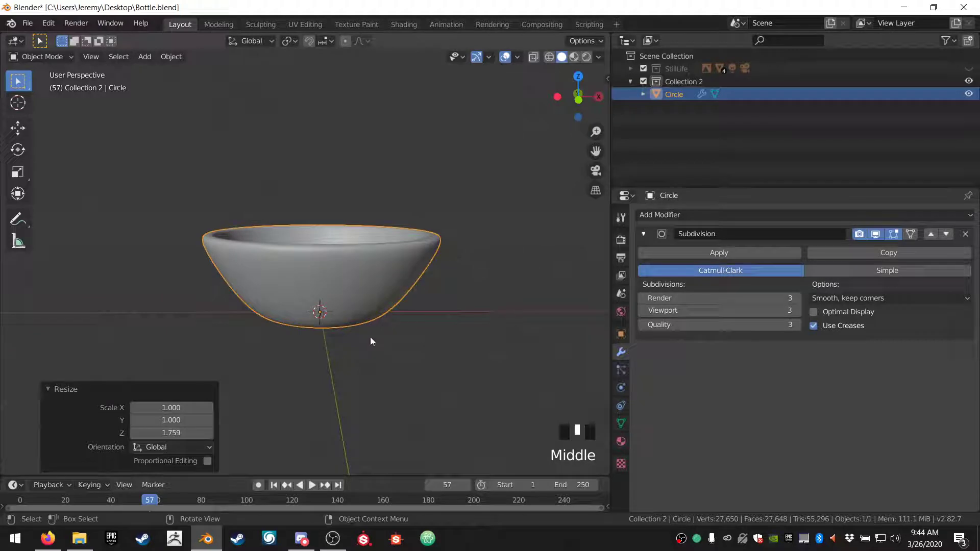
{"action": "scroll", "coordinate": [347, 284], "scroll_direction": "up", "scroll_amount": 2}
{"action": "scroll", "coordinate": [345, 283], "scroll_direction": "down", "scroll_amount": 2}
{"action": "key", "text": "Tab"}
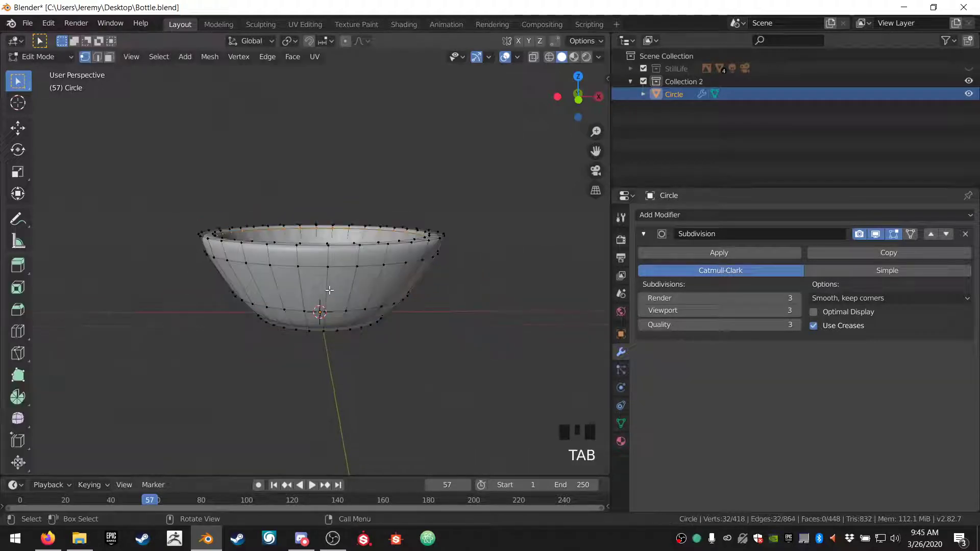
{"action": "middle_click_drag", "start_coordinate": [330, 290], "coordinate": [331, 292]}
{"action": "key", "text": "3"}
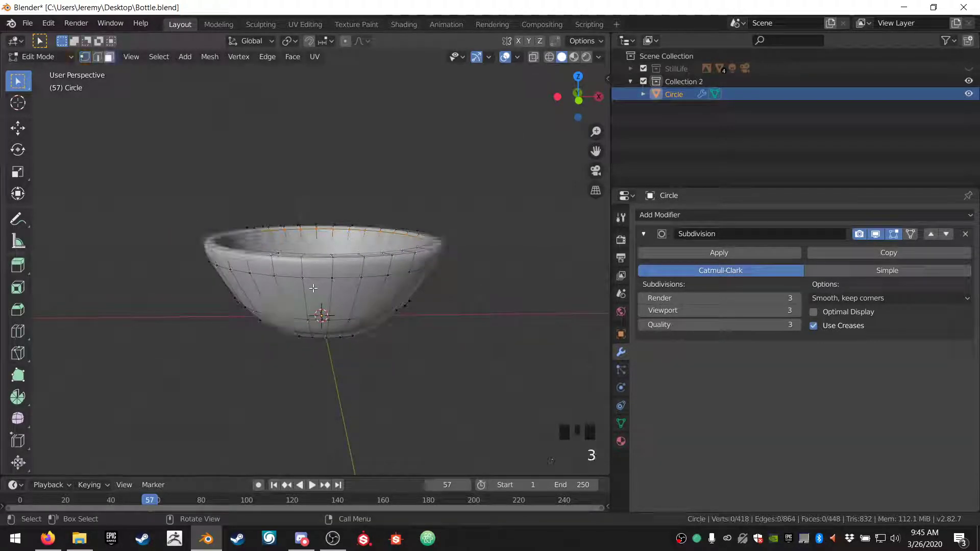
{"action": "scroll", "coordinate": [320, 277], "scroll_direction": "down", "scroll_amount": 2}
{"action": "scroll", "coordinate": [320, 277], "scroll_direction": "up", "scroll_amount": 2}
{"action": "key", "text": "Tab"}
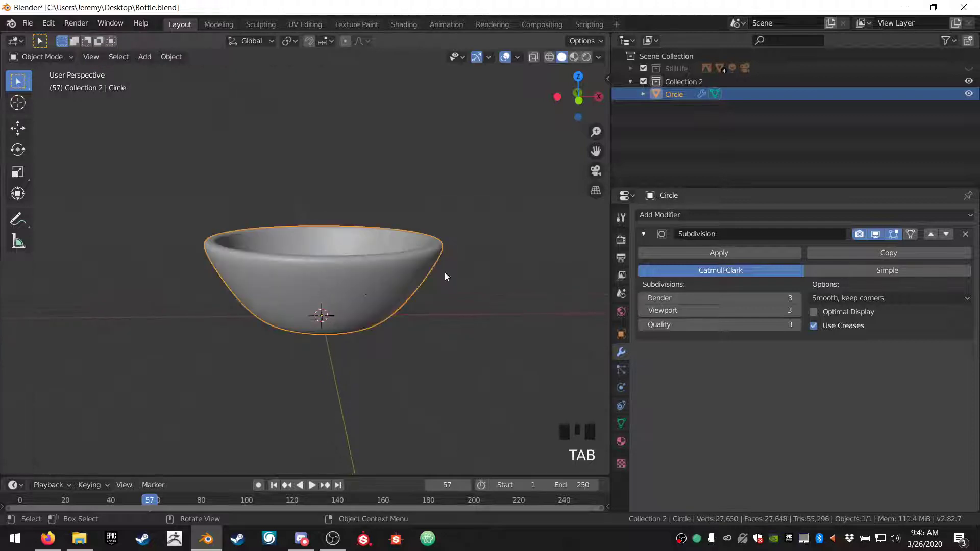
Step: Give the bowl a new material with a light green base color and display it in Material Preview shading
{"action": "left_click", "coordinate": [621, 441]}
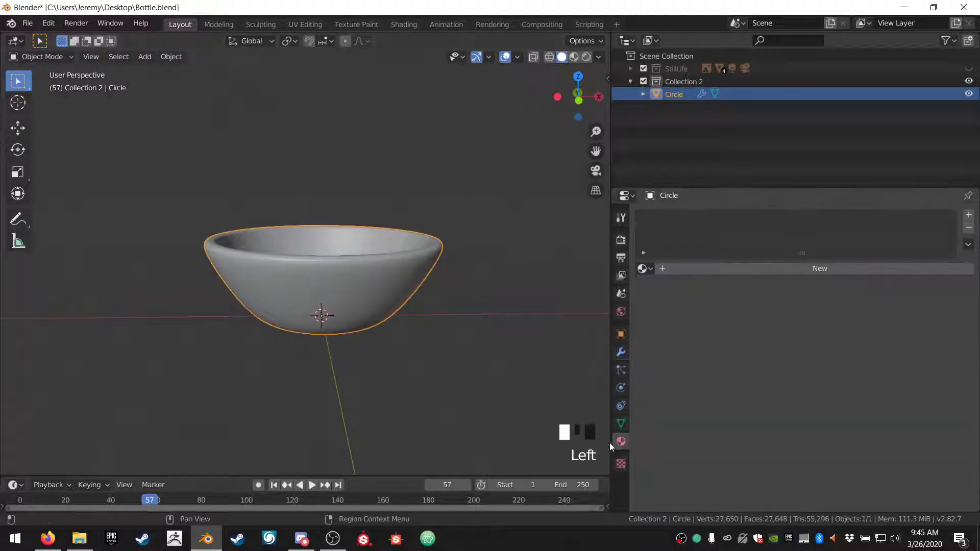
{"action": "left_click", "coordinate": [776, 272]}
{"action": "left_click", "coordinate": [853, 396]}
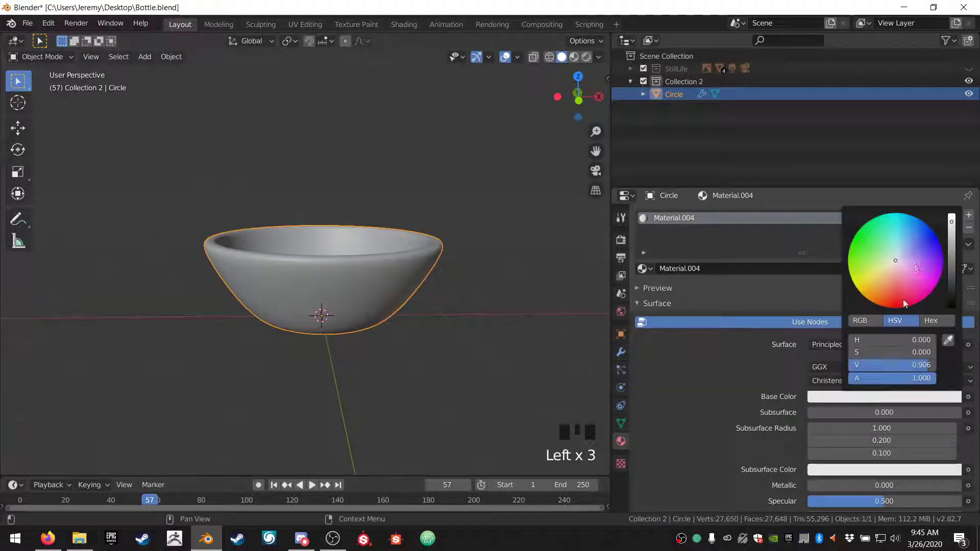
{"action": "left_click", "coordinate": [879, 256]}
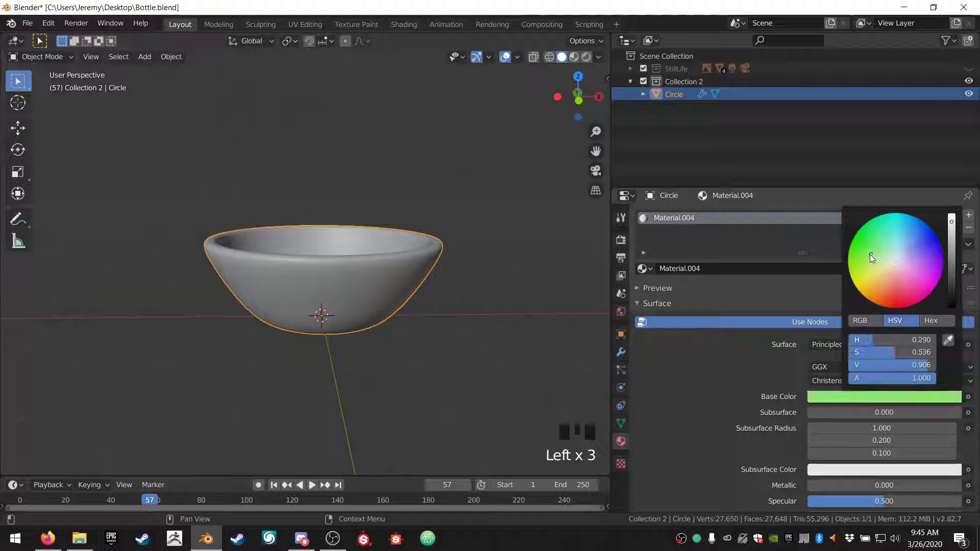
{"action": "left_click", "coordinate": [576, 51]}
{"action": "left_click", "coordinate": [573, 56]}
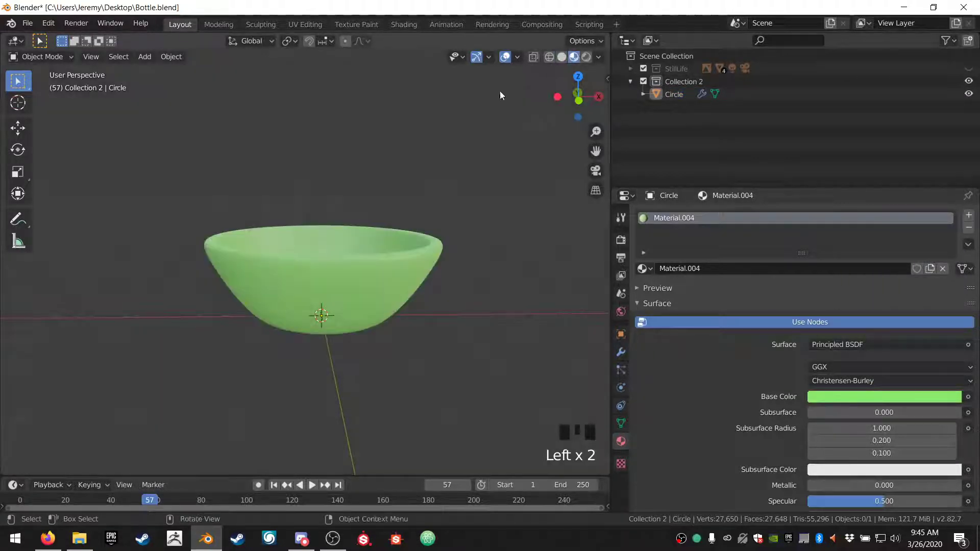
Step: Enter Edit Mode with Solid shading and turn off the Subdivision modifier's viewport display
{"action": "mouse_move", "coordinate": [317, 331]}
{"action": "middle_mouse_down"}
{"action": "mouse_move", "coordinate": [288, 359]}
{"action": "mouse_move", "coordinate": [328, 341]}
{"action": "middle_mouse_up"}
{"action": "key", "text": "Tab"}
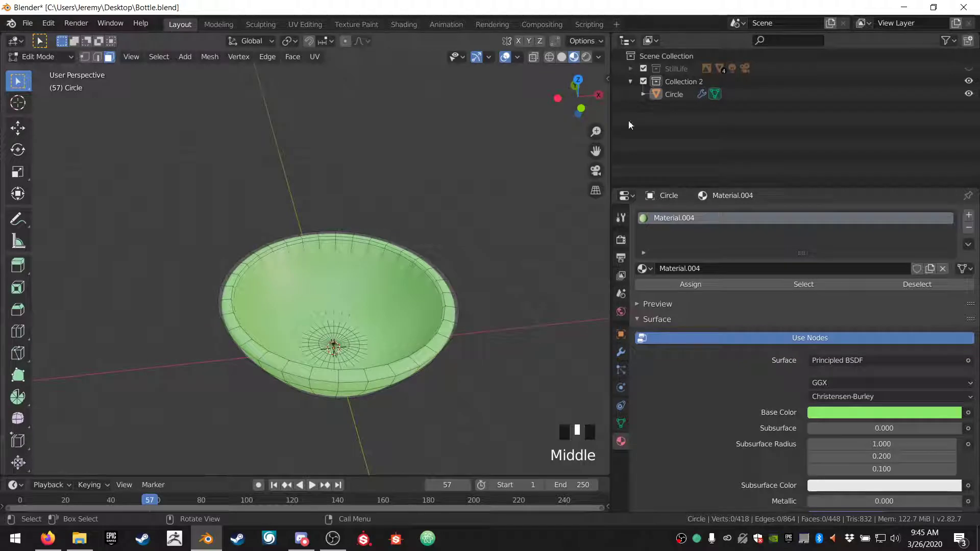
{"action": "left_click", "coordinate": [562, 57]}
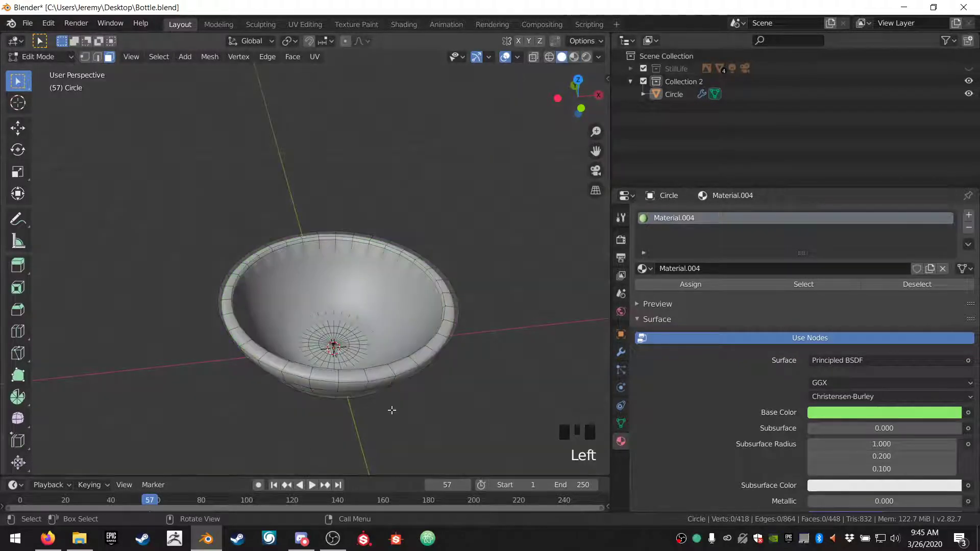
{"action": "left_click", "coordinate": [623, 353]}
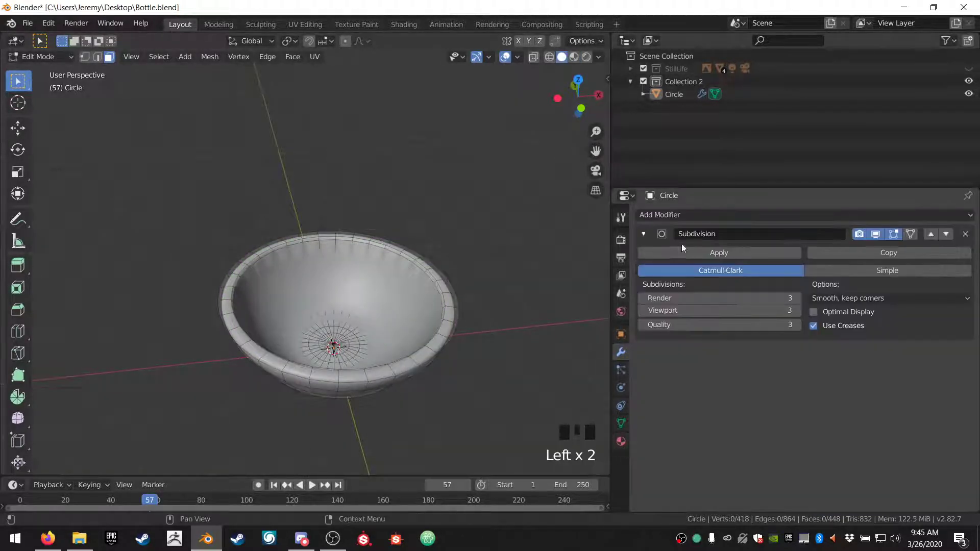
{"action": "left_click", "coordinate": [875, 234]}
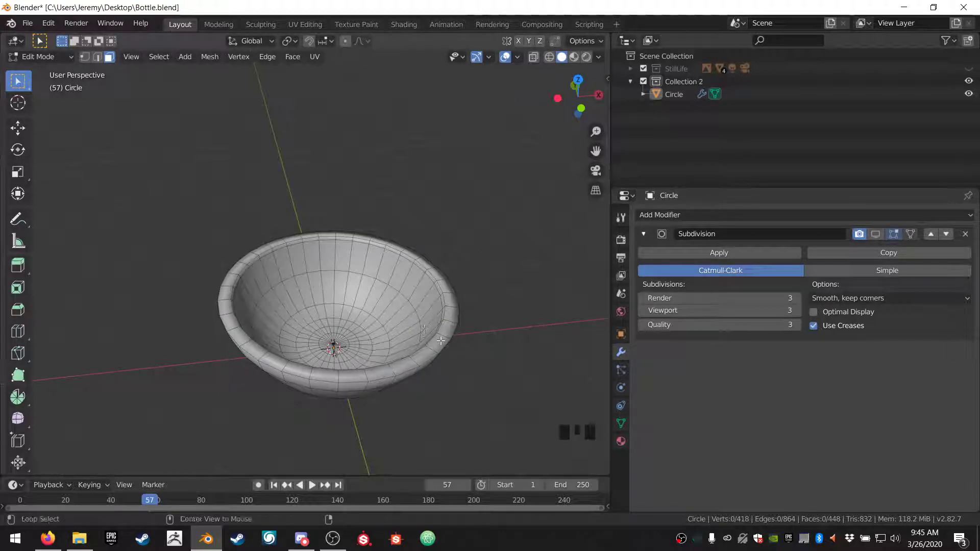
Step: Select the face loops covering the bowl's rim and interior, from the outer rim inward to the innermost rings
{"action": "left_click", "coordinate": [446, 326], "text": "alt"}
{"action": "scroll", "coordinate": [445, 326], "scroll_direction": "up", "scroll_amount": 2}
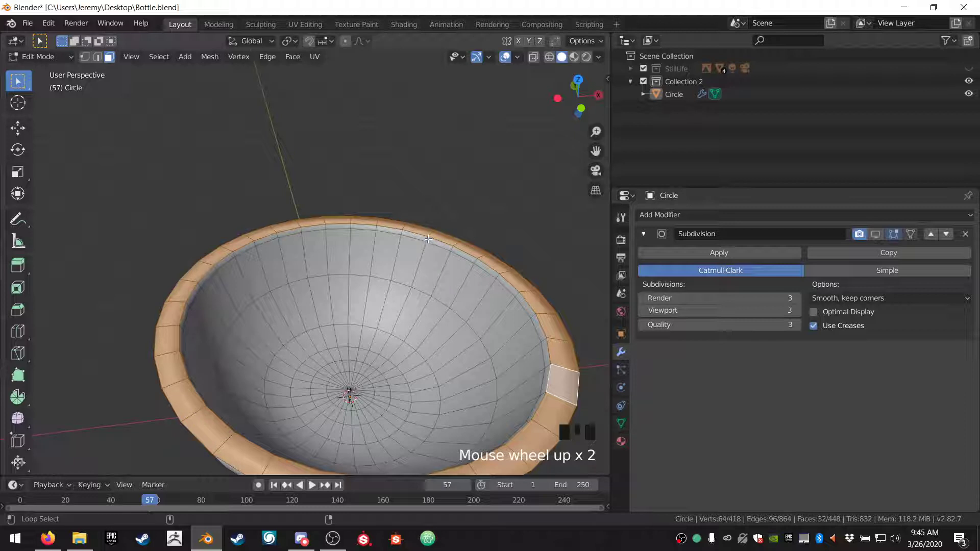
{"action": "left_click", "coordinate": [427, 240], "text": "alt+shift"}
{"action": "left_click", "coordinate": [426, 253], "text": "alt+shift"}
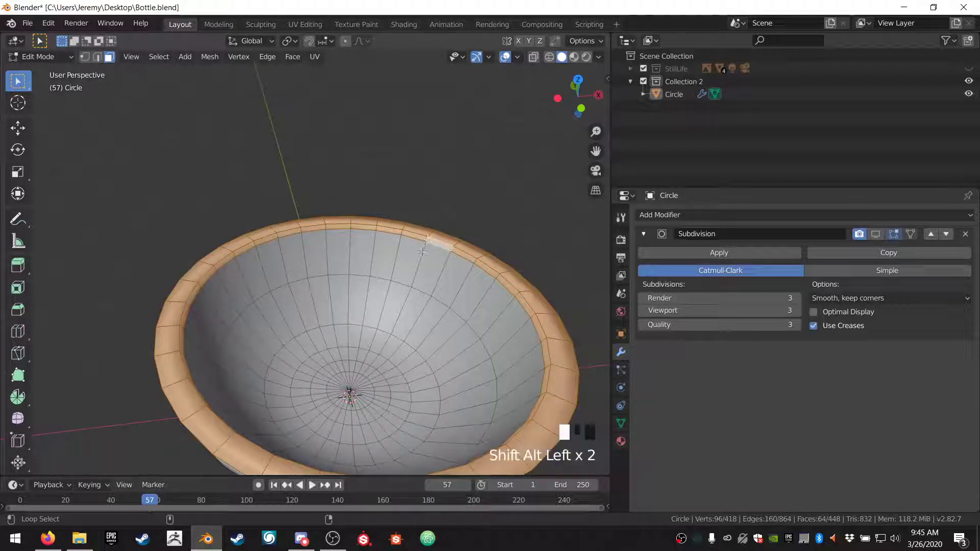
{"action": "left_click", "coordinate": [385, 328], "text": "alt+shift"}
{"action": "left_click", "coordinate": [371, 367], "text": "alt+shift"}
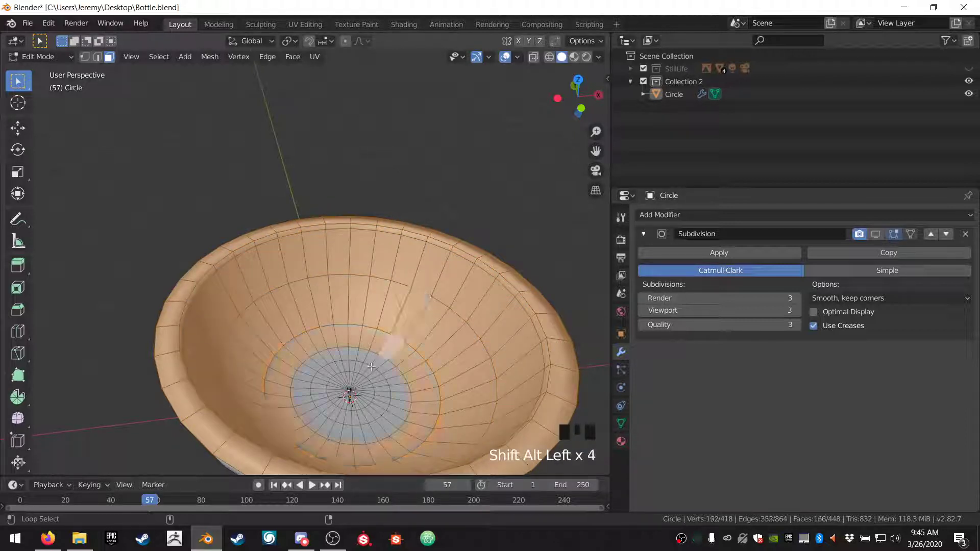
{"action": "left_click", "coordinate": [371, 364], "text": "alt+shift"}
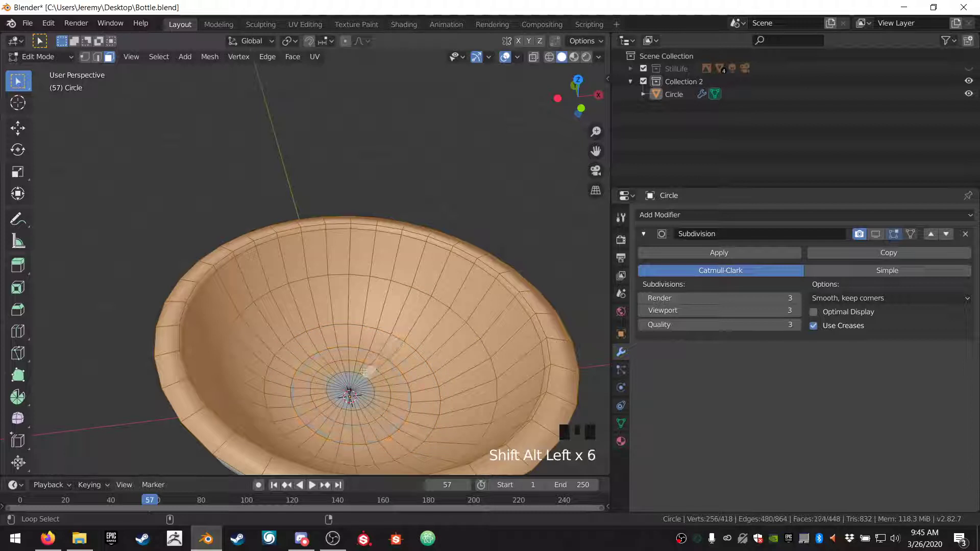
{"action": "left_click_drag", "start_coordinate": [297, 341], "coordinate": [325, 365]}
{"action": "left_click_drag", "start_coordinate": [392, 422], "coordinate": [393, 422]}
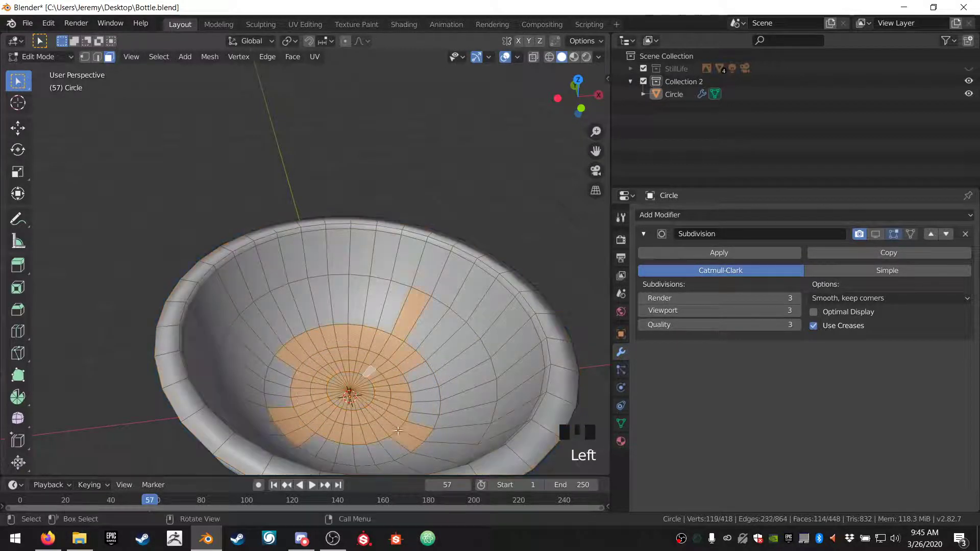
{"action": "key", "text": "ctrl+z"}
Step: Add the faces at the interior's centre to the selection, and restore the Subdivision viewport display and Material Preview shading
{"action": "left_click_drag", "start_coordinate": [304, 338], "coordinate": [381, 417], "text": "shift"}
{"action": "middle_click_drag", "start_coordinate": [381, 416], "coordinate": [612, 440]}
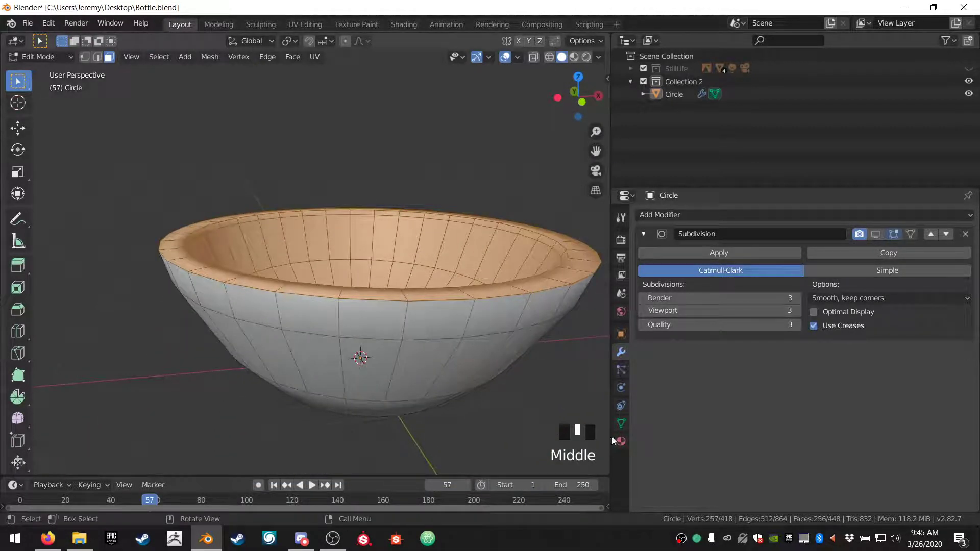
{"action": "left_click", "coordinate": [875, 235]}
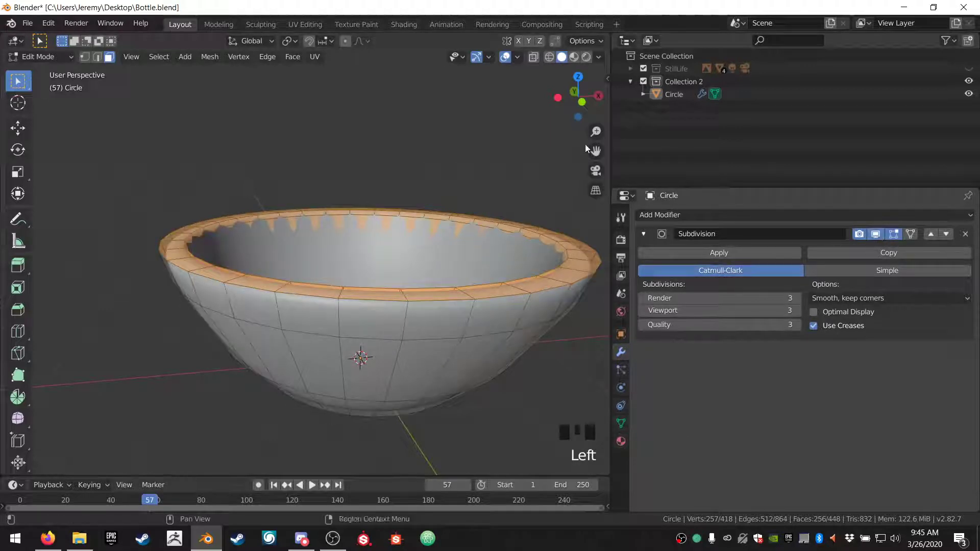
{"action": "left_click", "coordinate": [574, 56]}
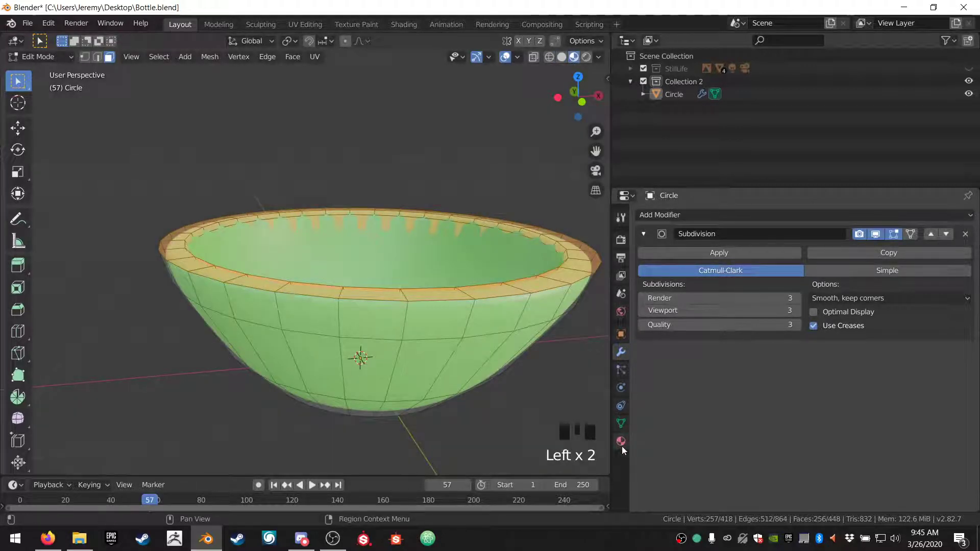
Step: Add a second material slot with a new default white material, assign it to the selected interior faces, and return to Object Mode
{"action": "left_click", "coordinate": [621, 442]}
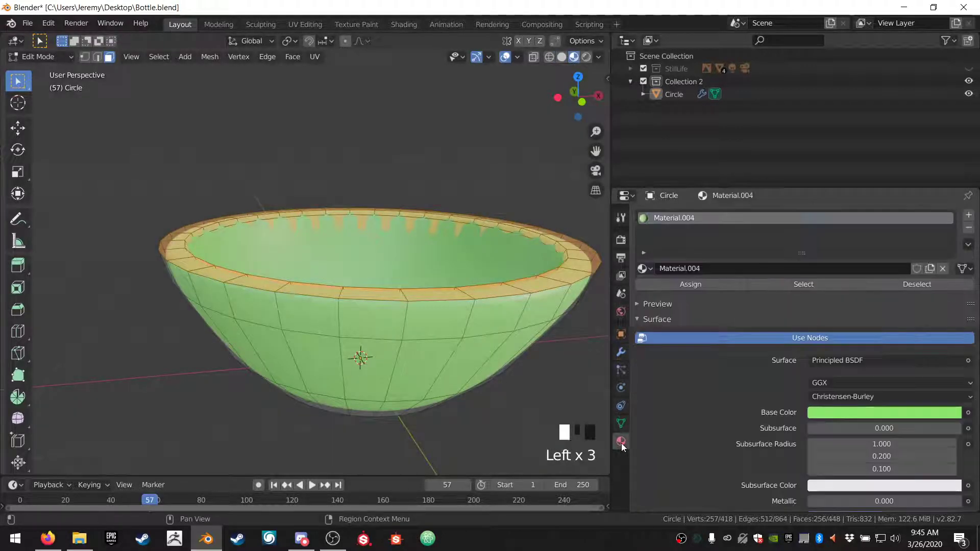
{"action": "left_click", "coordinate": [968, 215]}
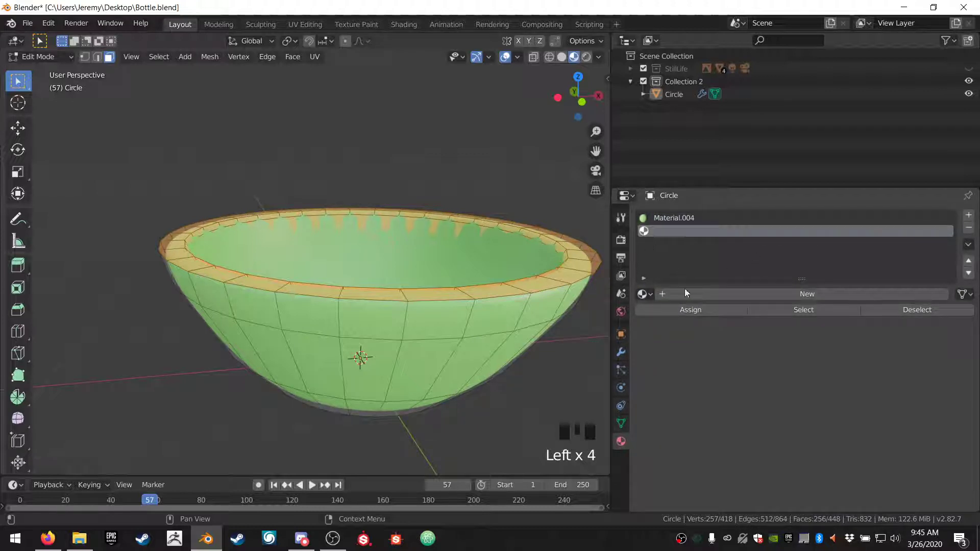
{"action": "left_click", "coordinate": [703, 294]}
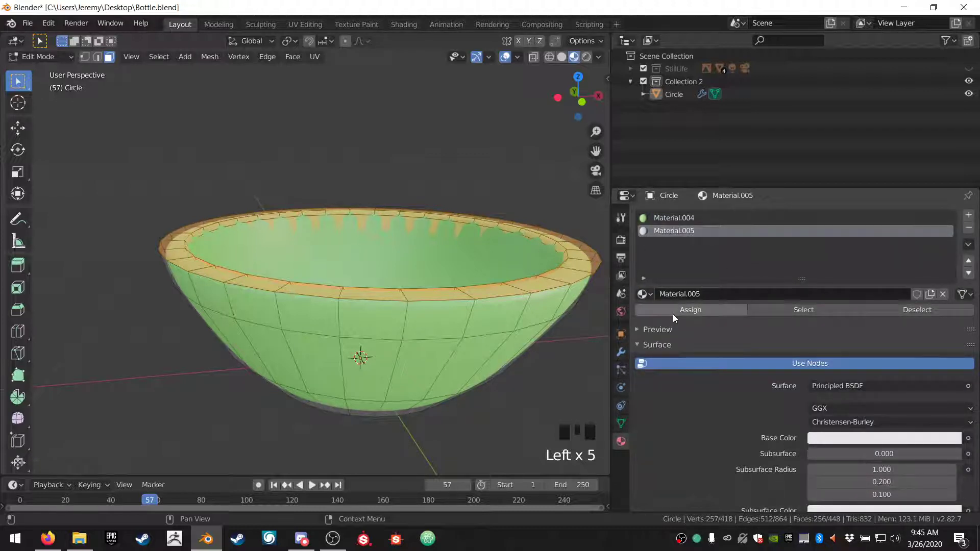
{"action": "left_click", "coordinate": [673, 310]}
{"action": "middle_click_drag", "start_coordinate": [438, 316], "coordinate": [420, 258]}
{"action": "key", "text": "Tab"}
{"action": "scroll", "coordinate": [421, 284], "scroll_direction": "down", "scroll_amount": 2}
Step: Set the roughness of the bowl's green material to about 0.201
{"action": "left_click", "coordinate": [400, 269]}
{"action": "left_click", "coordinate": [673, 217]}
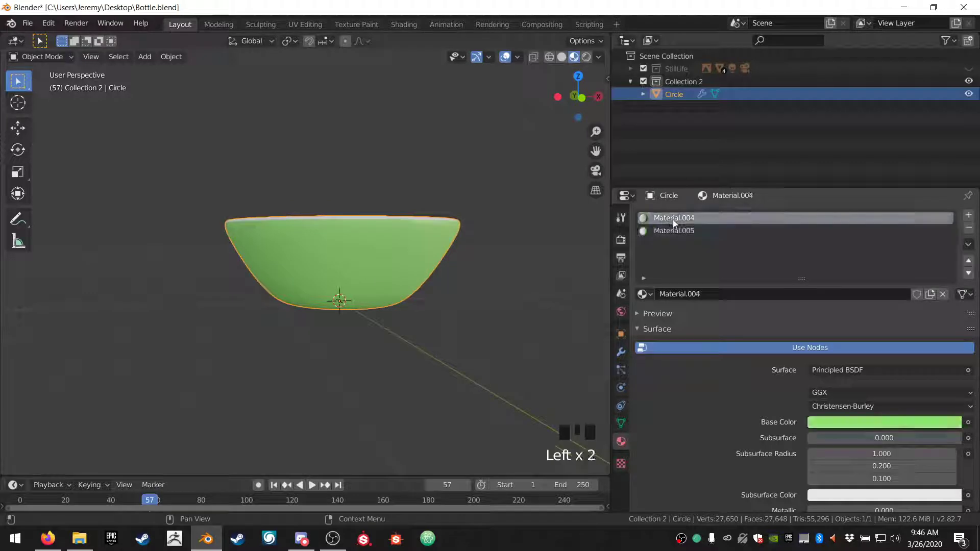
{"action": "scroll", "coordinate": [663, 410], "scroll_direction": "down", "scroll_amount": 5}
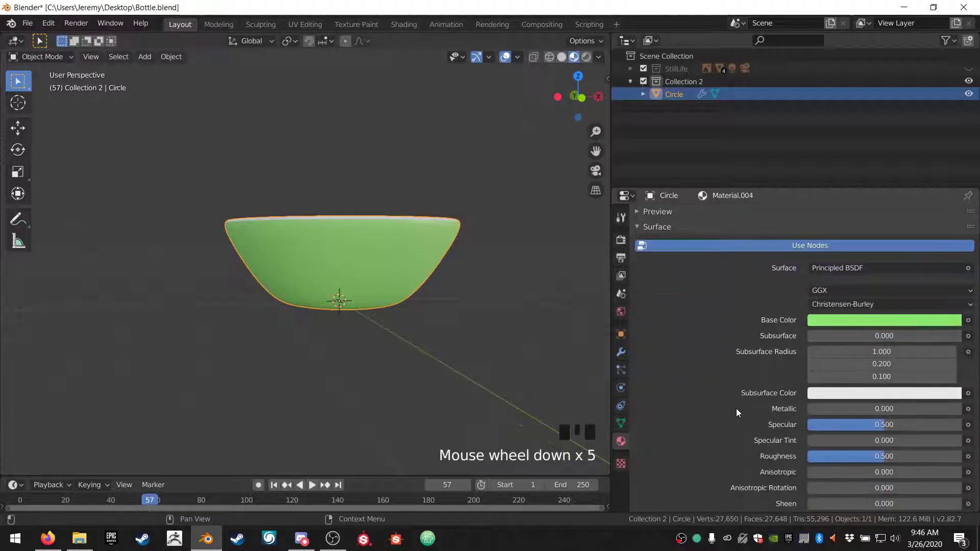
{"action": "scroll", "coordinate": [736, 408], "scroll_direction": "down", "scroll_amount": 2}
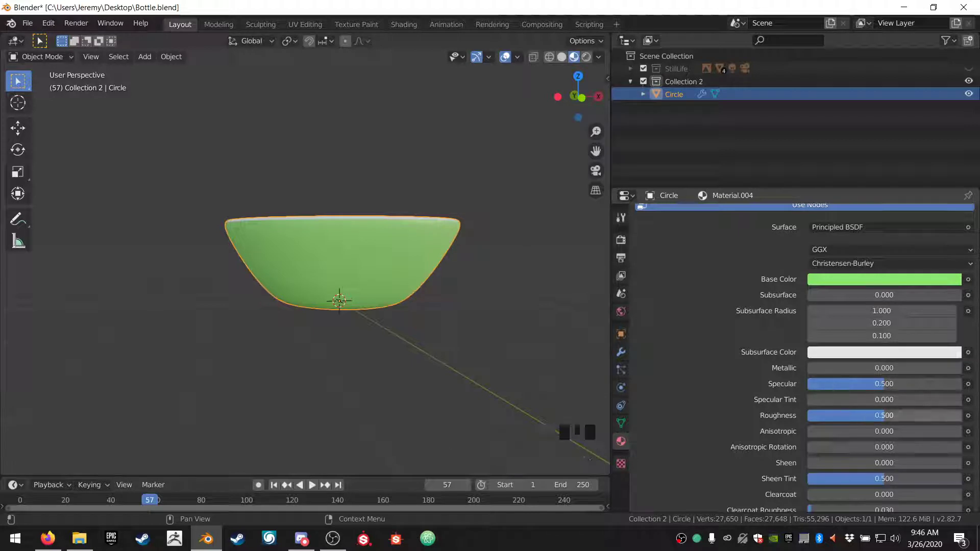
{"action": "left_click_drag", "start_coordinate": [884, 415], "coordinate": [844, 415]}
{"action": "mouse_move", "coordinate": [498, 305]}
{"action": "middle_mouse_down"}
{"action": "mouse_move", "coordinate": [509, 289]}
{"action": "mouse_move", "coordinate": [505, 298]}
{"action": "middle_mouse_up"}
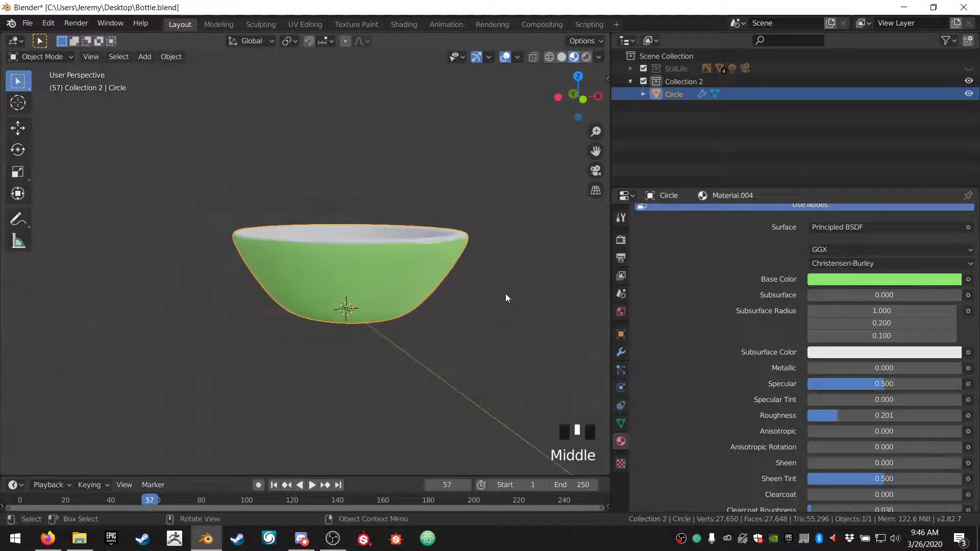
Step: Rename the bowl object as Bowl
{"action": "double_click", "coordinate": [667, 97]}
{"action": "type", "text": "Bowl"}
{"action": "key", "text": "Return"}
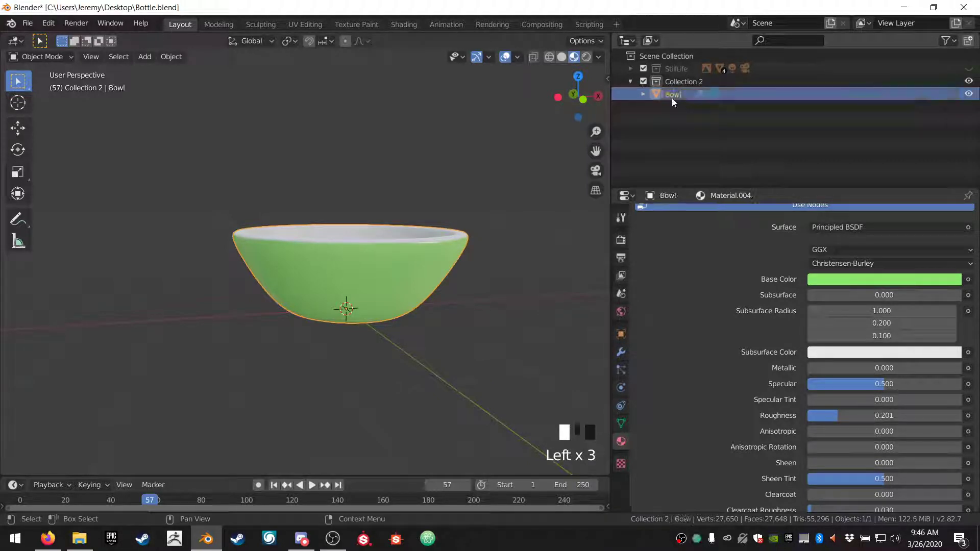
Step: Move the bowl into the StillLife collection and rename Collection 2 as Studio
{"action": "left_click_drag", "start_coordinate": [672, 98], "coordinate": [672, 65]}
{"action": "left_click", "coordinate": [699, 80]}
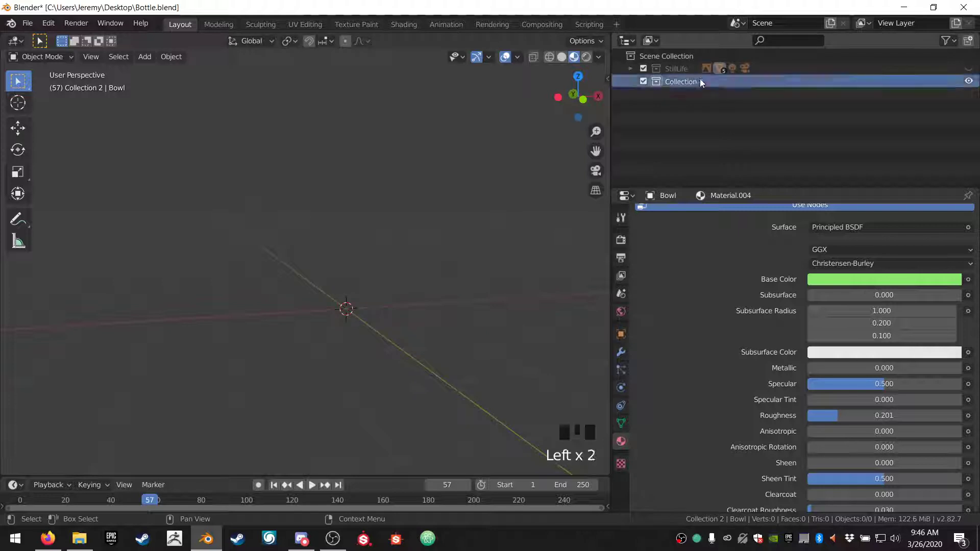
{"action": "double_click", "coordinate": [697, 82]}
{"action": "type", "text": "S"}
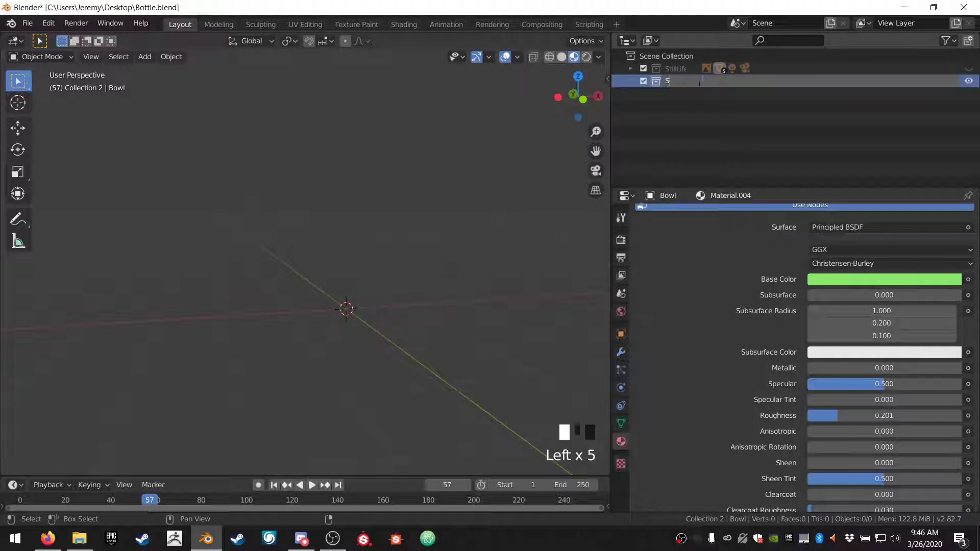
{"action": "type", "text": "tudio"}
{"action": "key", "text": "Return"}
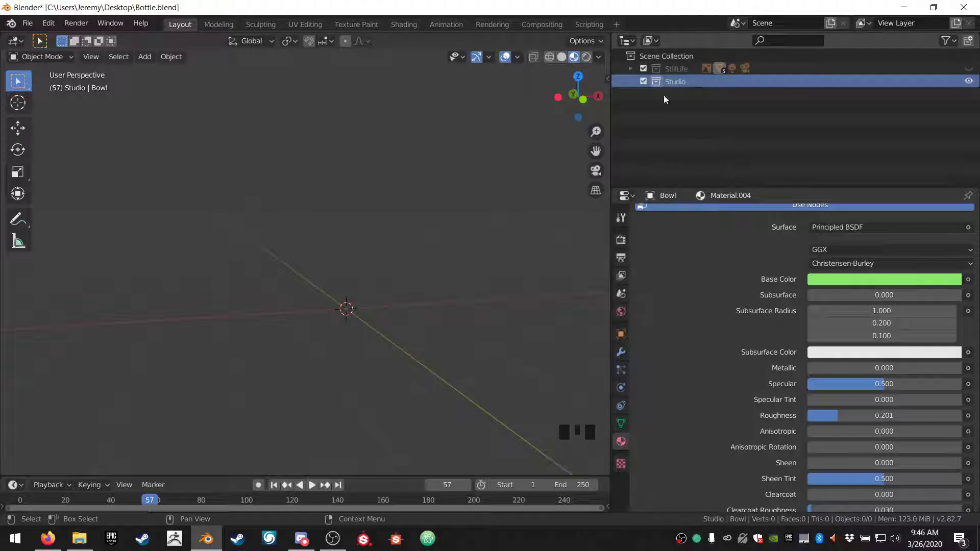
Step: Unhide the StillLife collection and scale the bowl down to about 0.248
{"action": "left_click", "coordinate": [968, 68]}
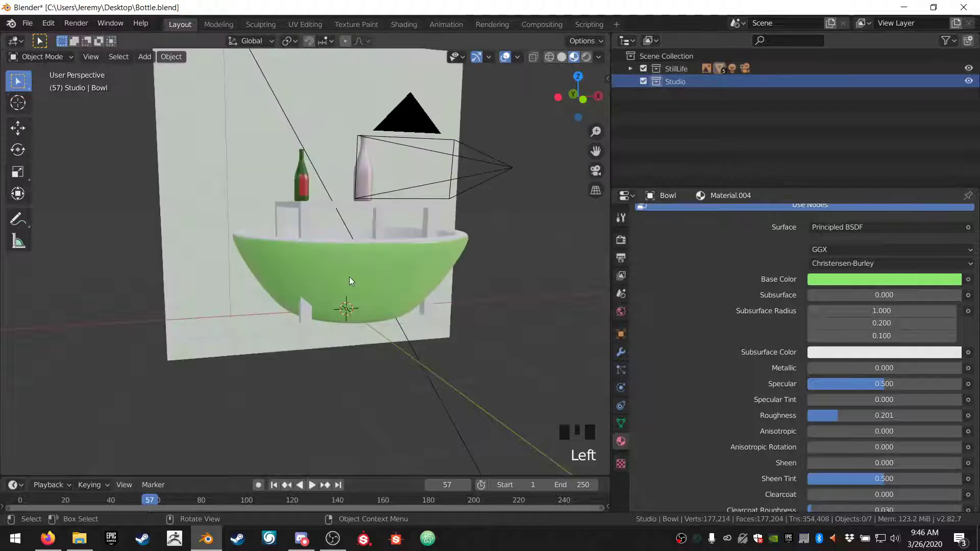
{"action": "middle_click_drag", "start_coordinate": [349, 277], "coordinate": [382, 293]}
{"action": "left_click", "coordinate": [353, 266]}
{"action": "scroll", "coordinate": [337, 281], "scroll_direction": "up", "scroll_amount": 2}
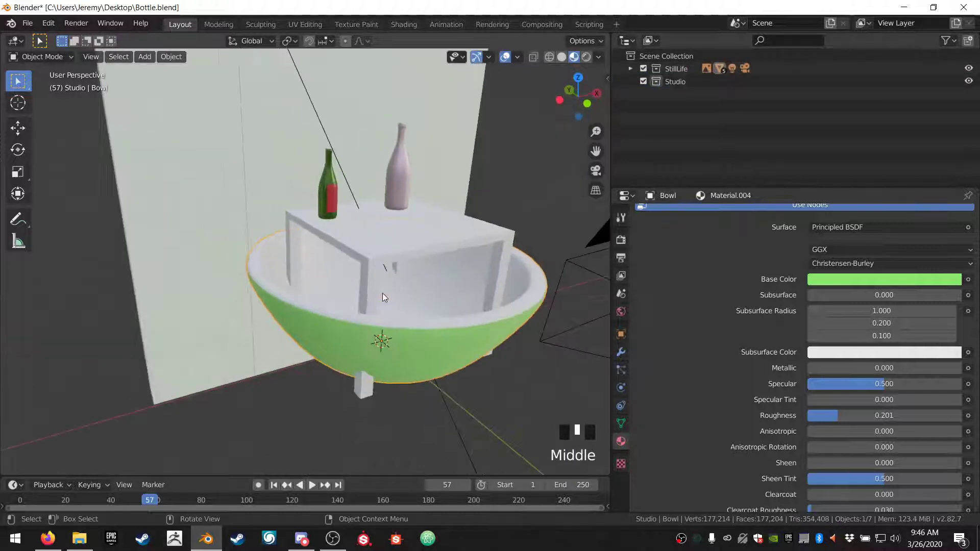
{"action": "key", "text": "s"}
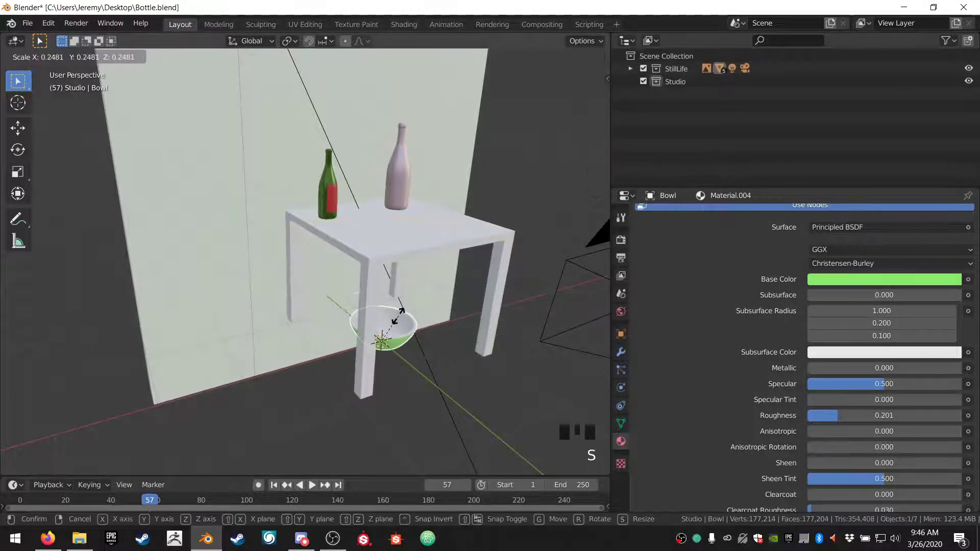
{"action": "left_click", "coordinate": [403, 320]}
Step: Raise the bowl about 1.78 m along Z, then lower it about 0.04 m to rest on the tabletop
{"action": "key", "text": "g"}
{"action": "key", "text": "z"}
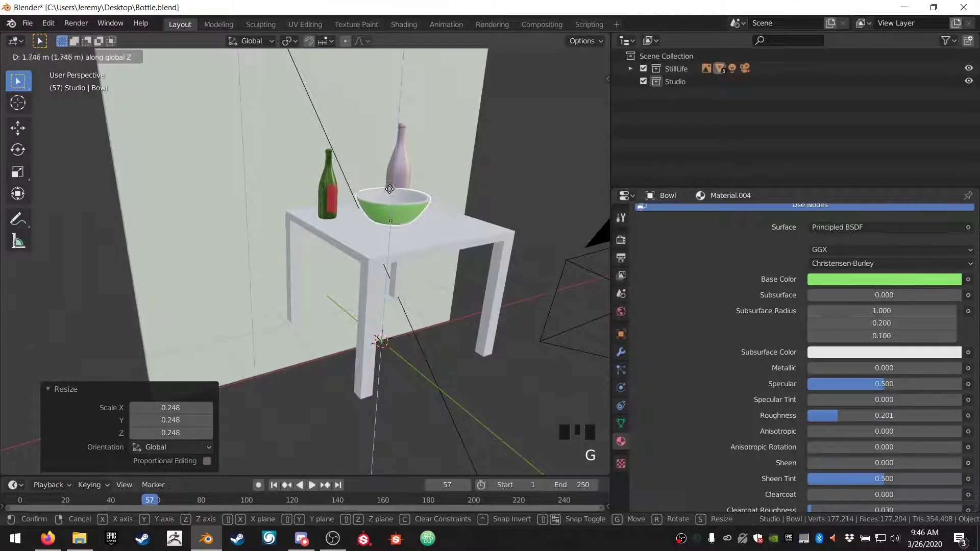
{"action": "left_click", "coordinate": [387, 191]}
{"action": "middle_click_drag", "start_coordinate": [387, 191], "coordinate": [417, 202]}
{"action": "scroll", "coordinate": [390, 214], "scroll_direction": "up", "scroll_amount": 3}
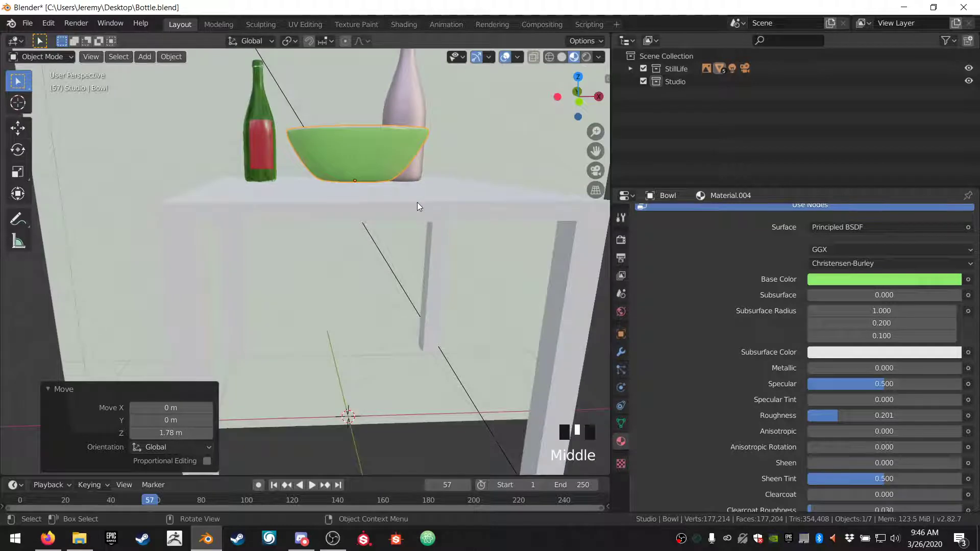
{"action": "key", "text": "g"}
{"action": "key", "text": "z"}
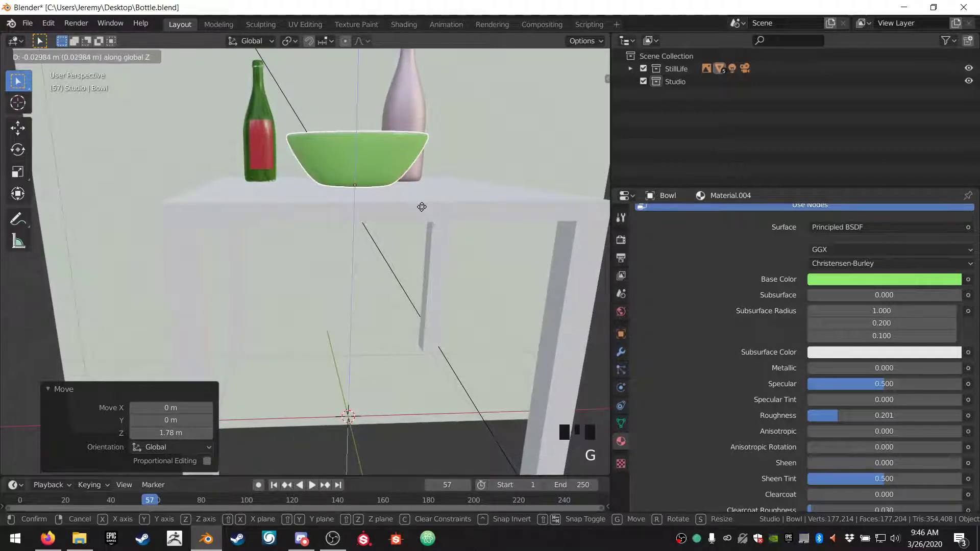
{"action": "left_click", "coordinate": [422, 208]}
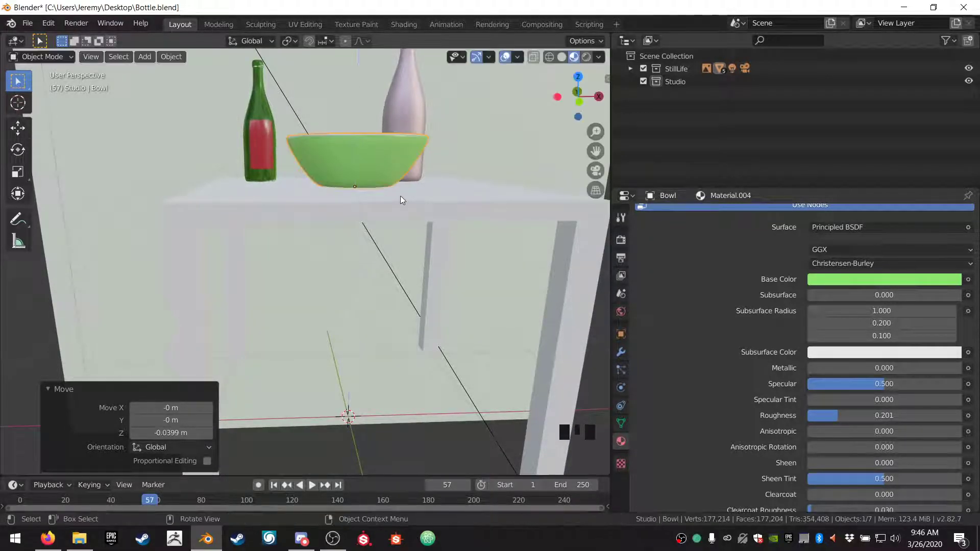
Step: Scale the bowl on the table by a further factor of about 0.783
{"action": "middle_click_drag", "start_coordinate": [400, 195], "coordinate": [400, 222]}
{"action": "key", "text": "s"}
{"action": "left_click", "coordinate": [445, 267]}
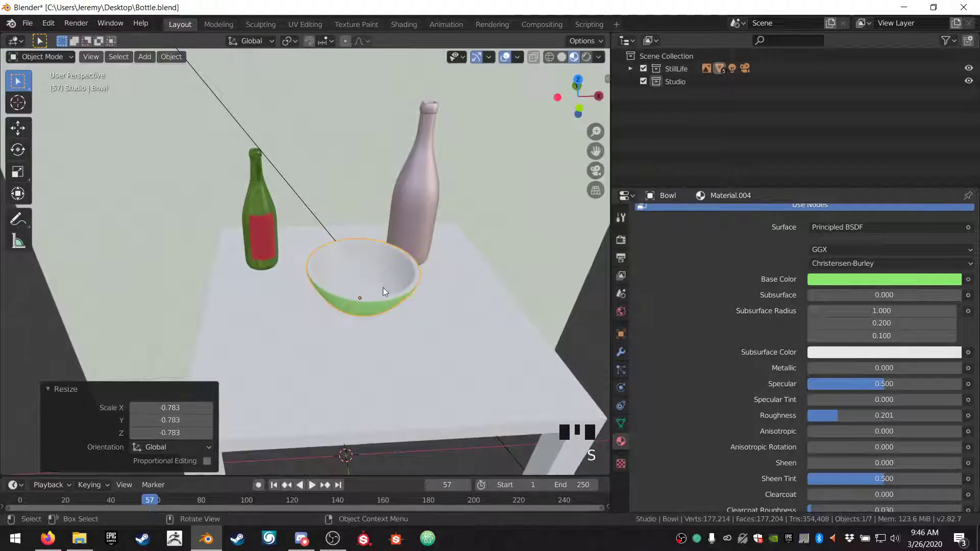
Step: Move the green wine bottle along the X axis closer to the bowl using the Move tool
{"action": "middle_click_drag", "start_coordinate": [383, 287], "coordinate": [366, 266]}
{"action": "scroll", "coordinate": [385, 247], "scroll_direction": "down", "scroll_amount": 2}
{"action": "scroll", "coordinate": [402, 254], "scroll_direction": "down", "scroll_amount": 2}
{"action": "scroll", "coordinate": [391, 245], "scroll_direction": "down", "scroll_amount": 2}
{"action": "scroll", "coordinate": [379, 241], "scroll_direction": "up", "scroll_amount": 5}
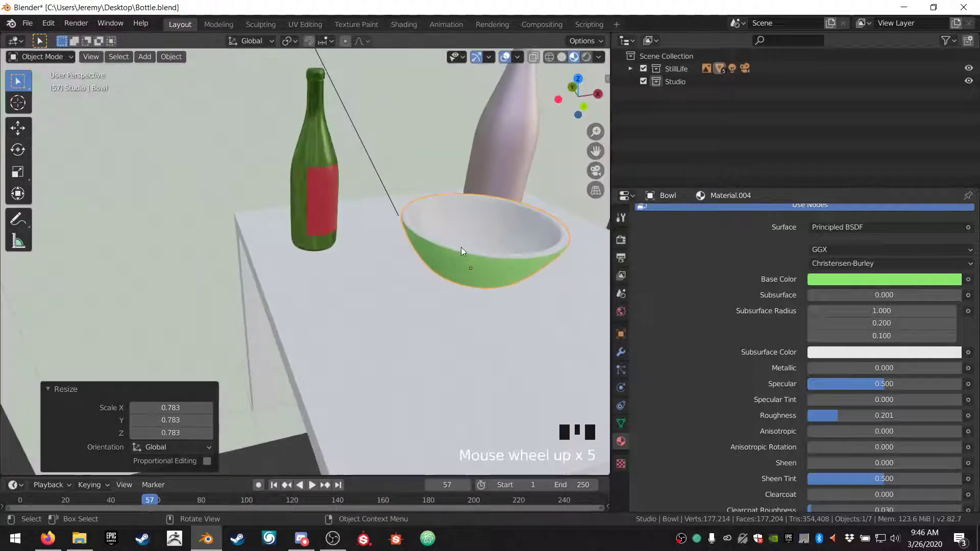
{"action": "middle_click_drag", "start_coordinate": [461, 247], "coordinate": [323, 266], "text": "shift"}
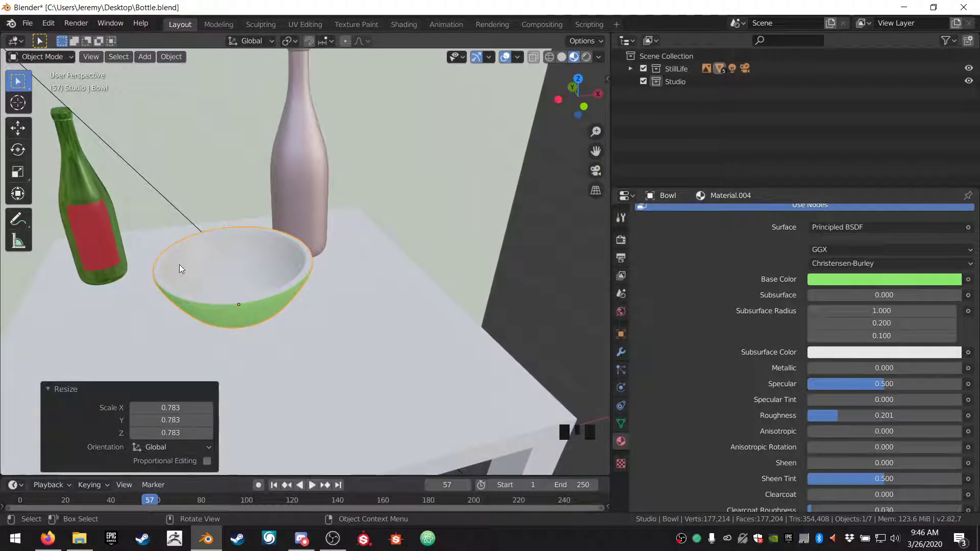
{"action": "scroll", "coordinate": [180, 268], "scroll_direction": "down", "scroll_amount": 1}
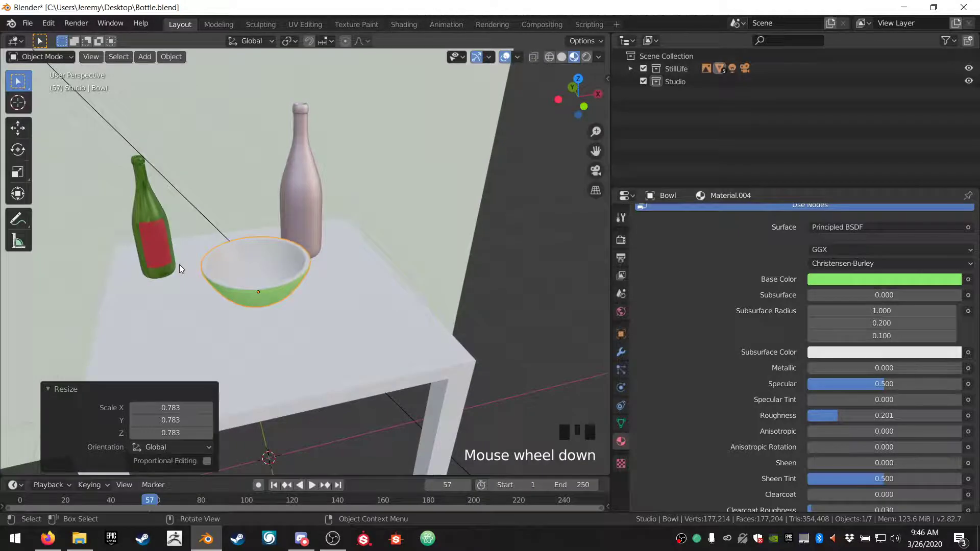
{"action": "middle_click_drag", "start_coordinate": [179, 264], "coordinate": [229, 253]}
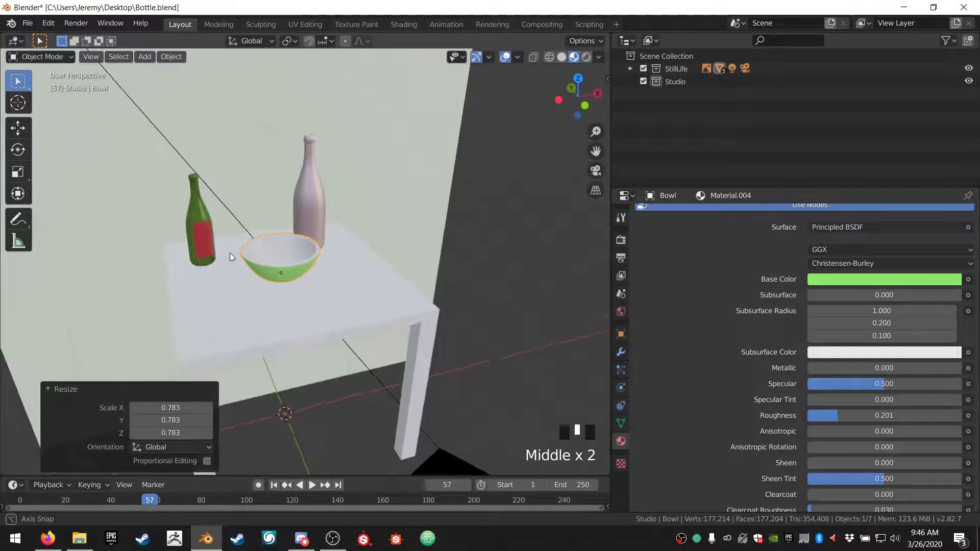
{"action": "left_click", "coordinate": [204, 243]}
{"action": "left_click", "coordinate": [18, 128]}
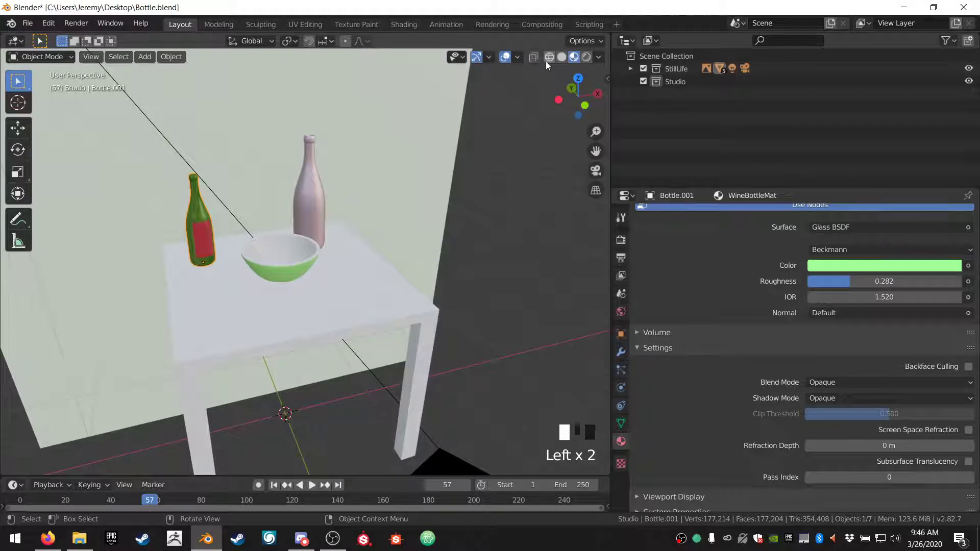
{"action": "left_click", "coordinate": [16, 128]}
{"action": "left_click_drag", "start_coordinate": [257, 256], "coordinate": [281, 253]}
Step: Shift the pink bottle and the bowl along the X axis, and the green bottle about 0.155 m along X
{"action": "left_click", "coordinate": [303, 224]}
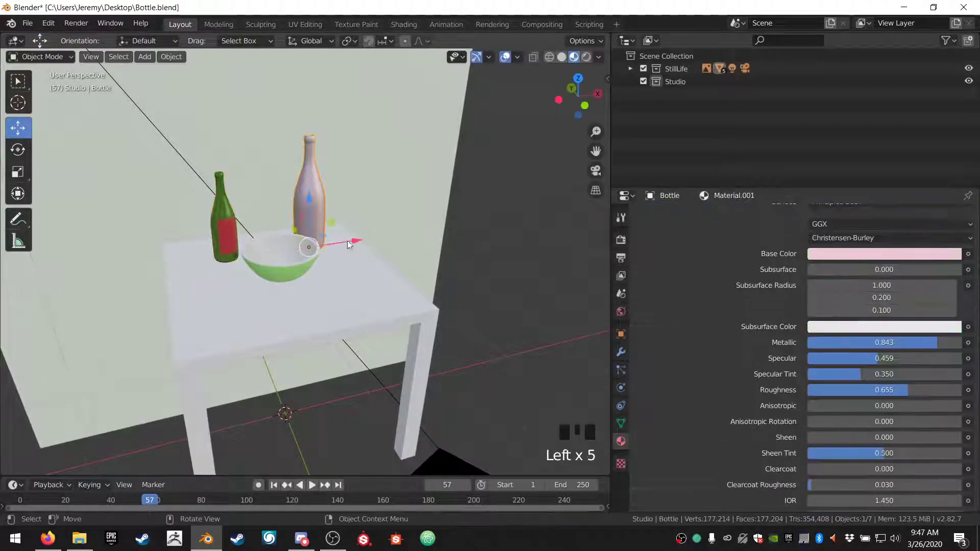
{"action": "left_click_drag", "start_coordinate": [356, 242], "coordinate": [366, 239]}
{"action": "left_click_drag", "start_coordinate": [308, 229], "coordinate": [337, 265]}
{"action": "left_click", "coordinate": [274, 266]}
{"action": "left_click", "coordinate": [301, 271]}
{"action": "left_click", "coordinate": [227, 244]}
{"action": "left_click_drag", "start_coordinate": [278, 257], "coordinate": [300, 260]}
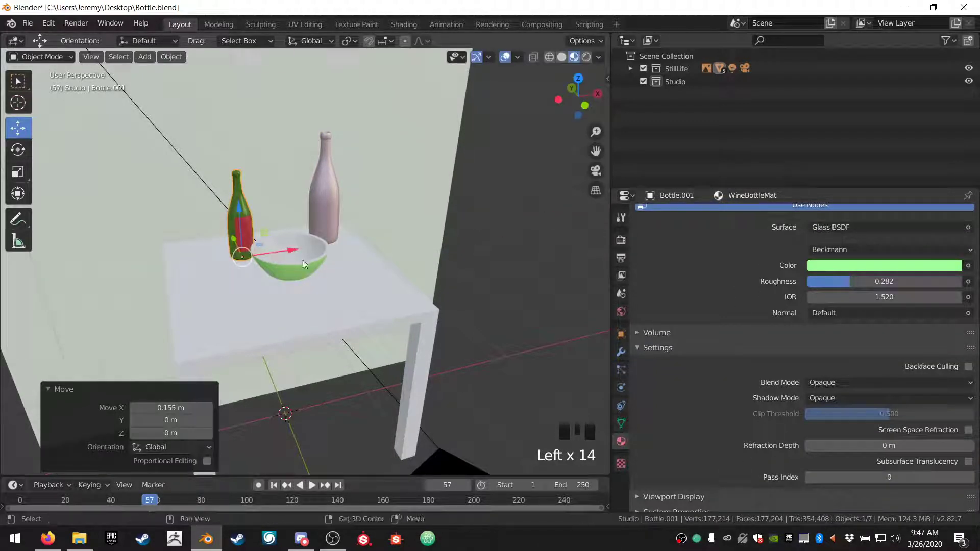
Step: Reframe the camera view to look slightly down on the tabletop, and show the scene in Rendered shading
{"action": "key", "text": "KP_0"}
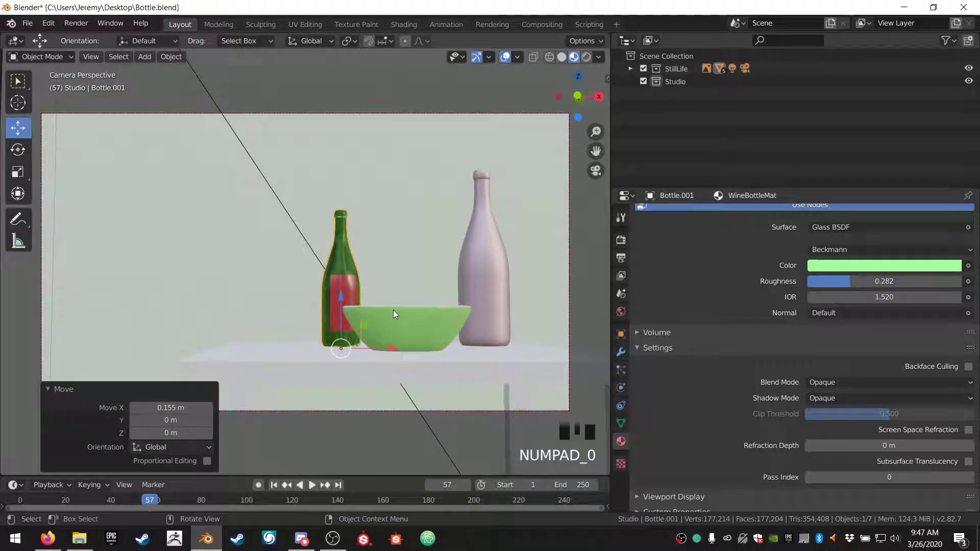
{"action": "middle_click_drag", "start_coordinate": [393, 311], "coordinate": [384, 271]}
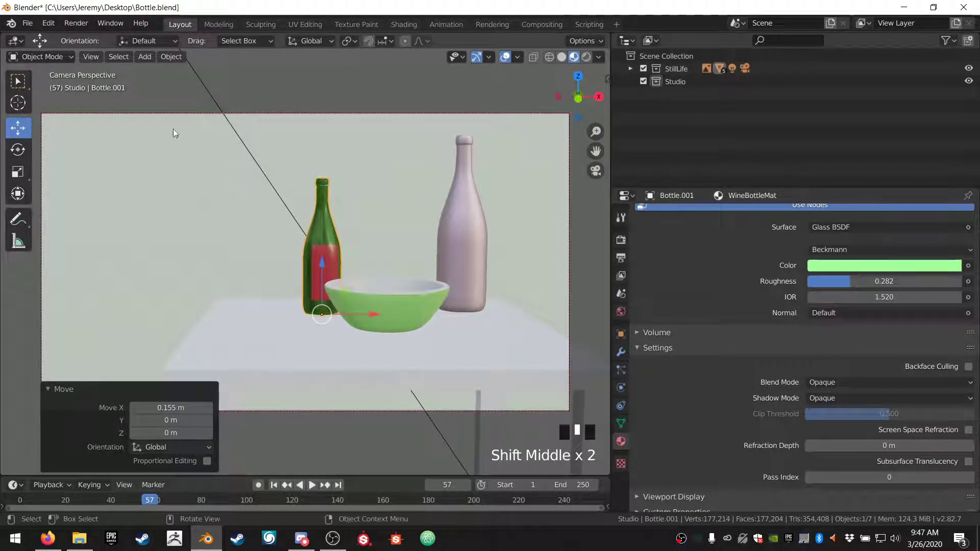
{"action": "left_click", "coordinate": [585, 57]}
{"action": "left_click", "coordinate": [41, 328]}
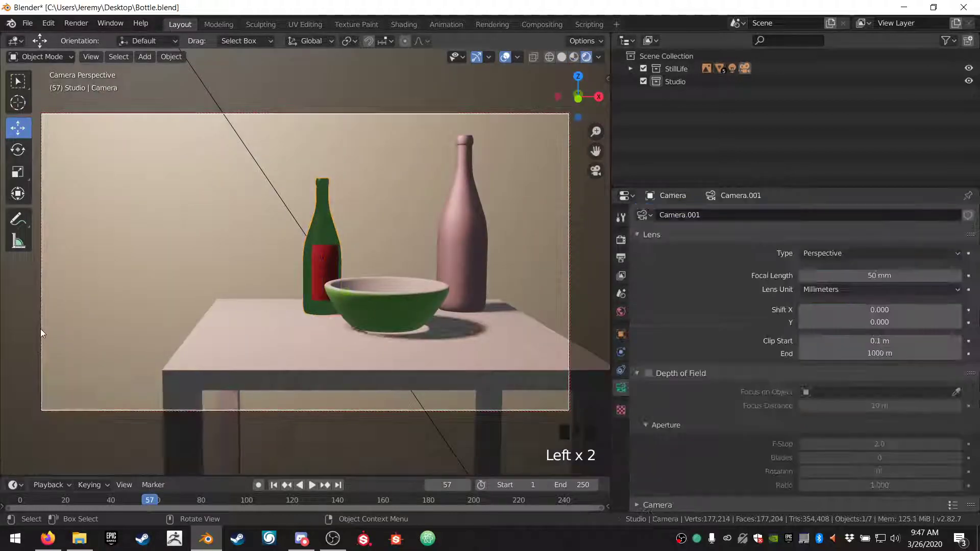
{"action": "left_click", "coordinate": [35, 334]}
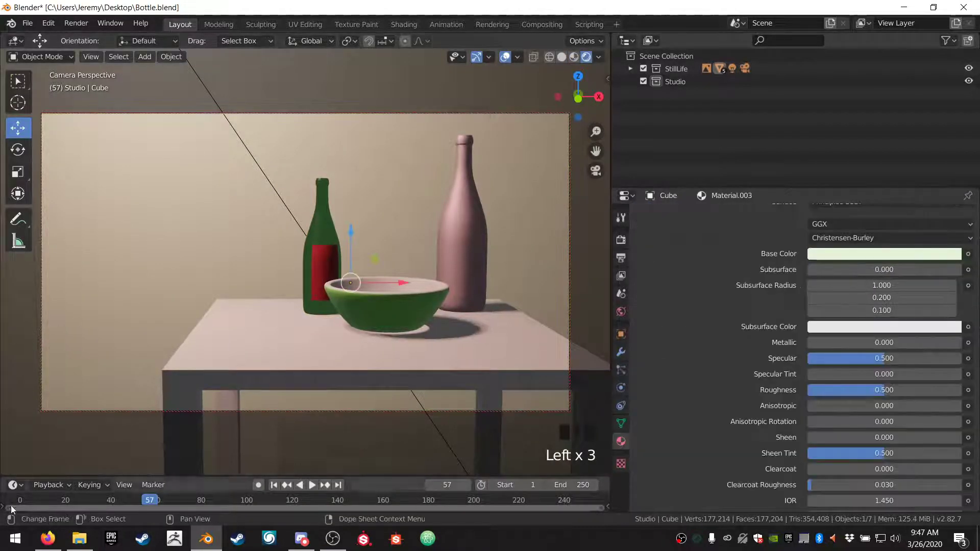
Step: Check the class chat in Discord and the recording status in OBS, and return to Blender
{"action": "left_click", "coordinate": [301, 538]}
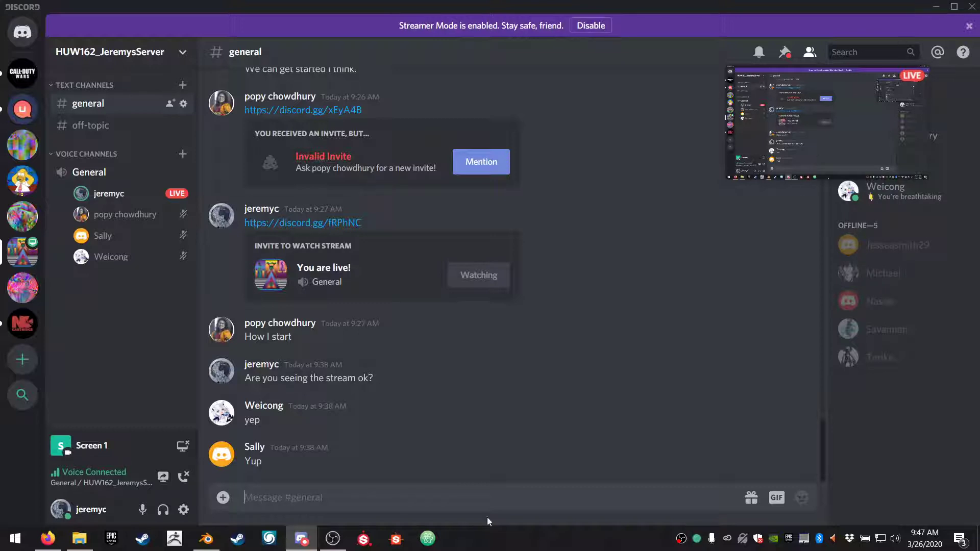
{"action": "left_click", "coordinate": [343, 541]}
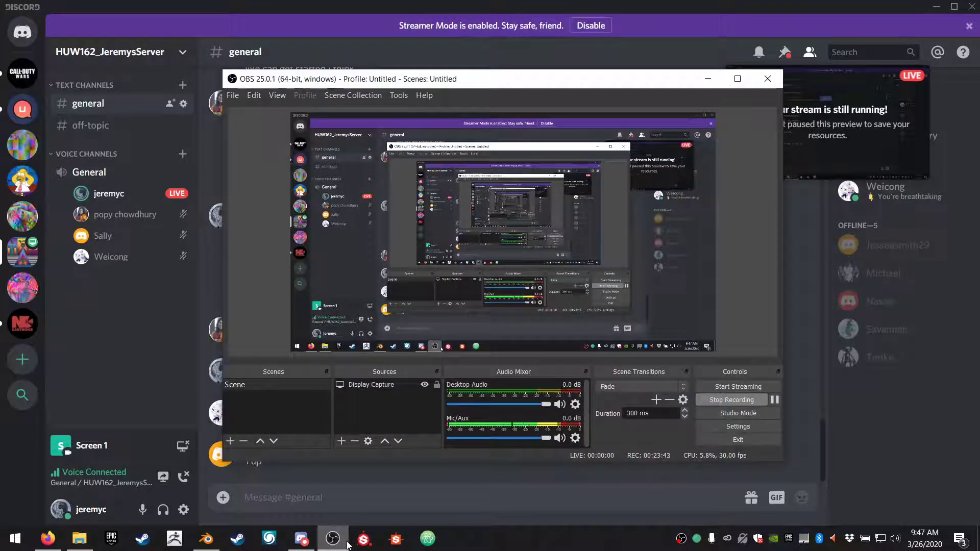
{"action": "left_click", "coordinate": [707, 79]}
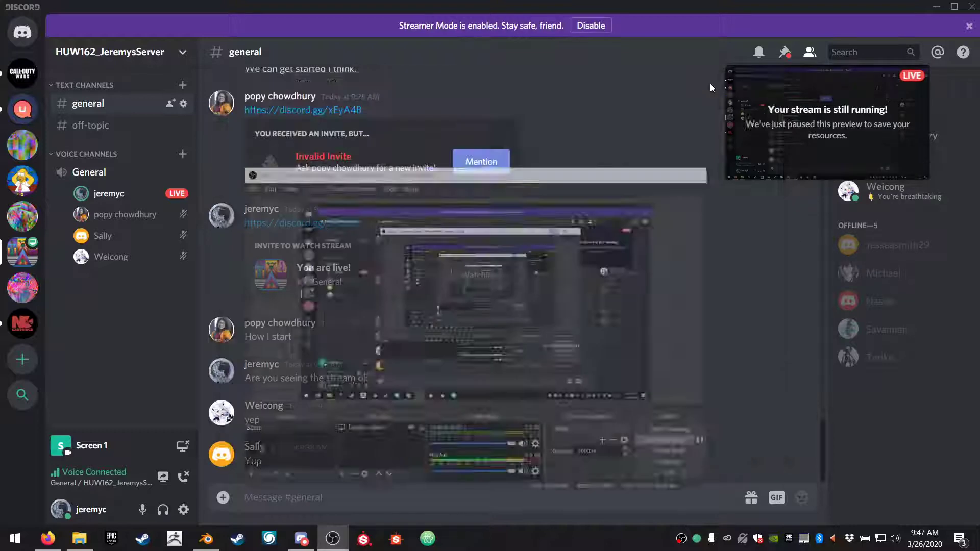
{"action": "left_click", "coordinate": [934, 6]}
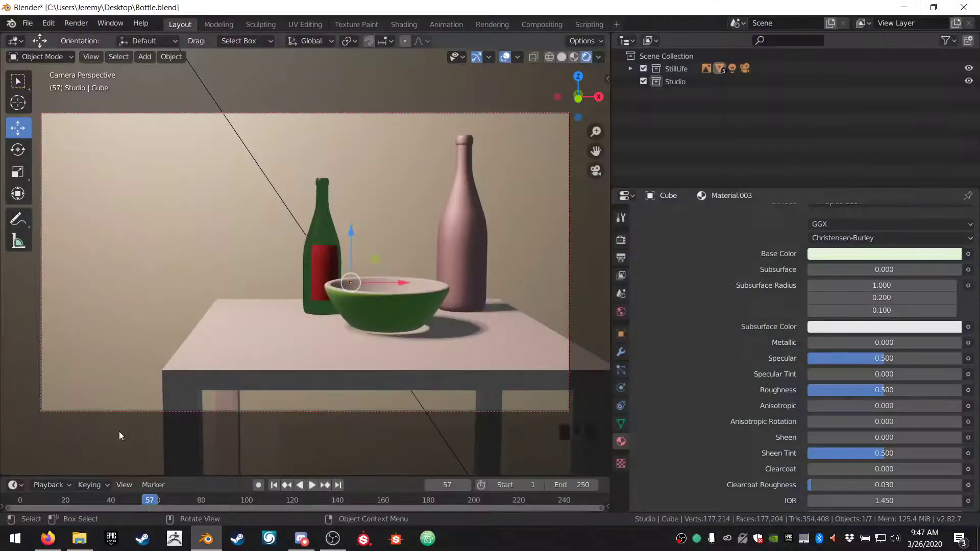
Step: Switch to Firefox, highlight the 3 Point Lighting item in the class notes, and search Google Images for "3 point lighting"
{"action": "left_click", "coordinate": [47, 538]}
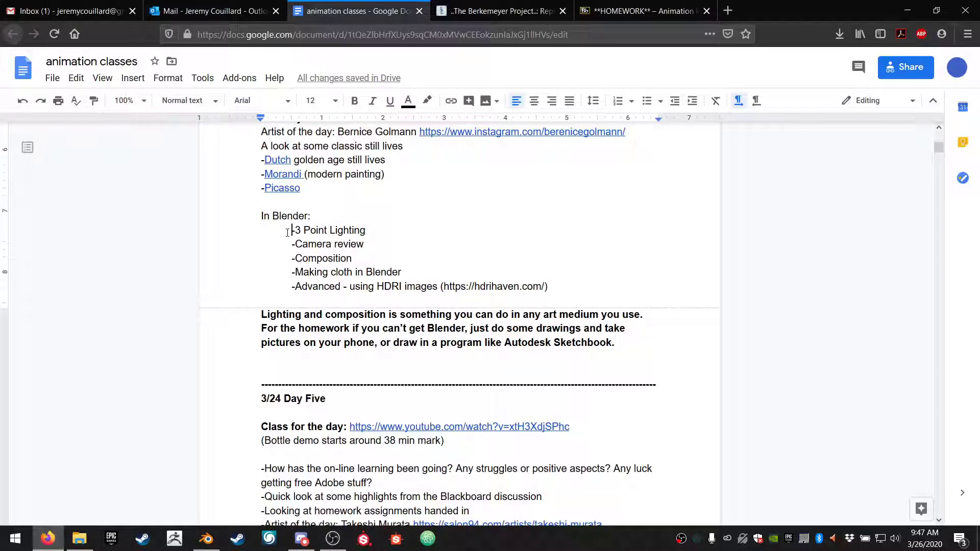
{"action": "left_click_drag", "start_coordinate": [288, 232], "coordinate": [381, 235]}
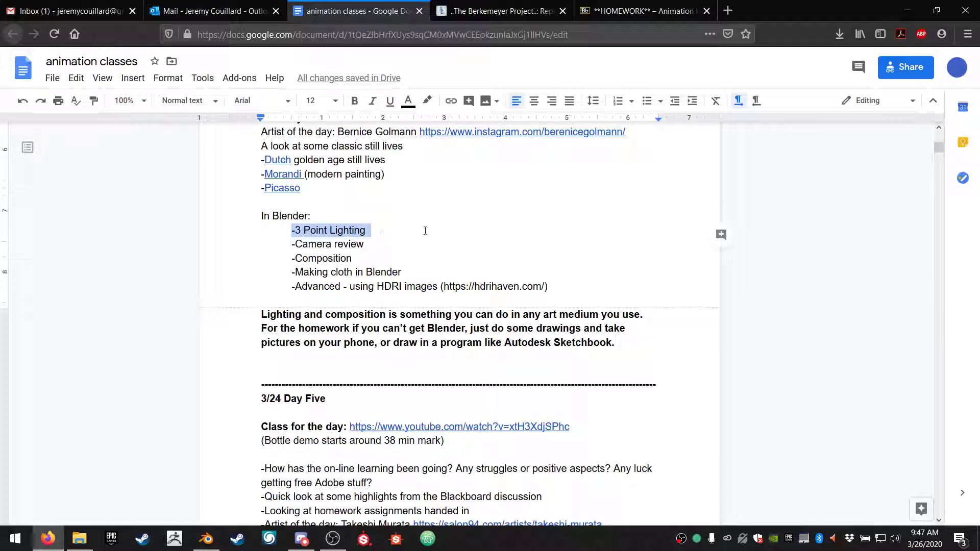
{"action": "left_click", "coordinate": [727, 10]}
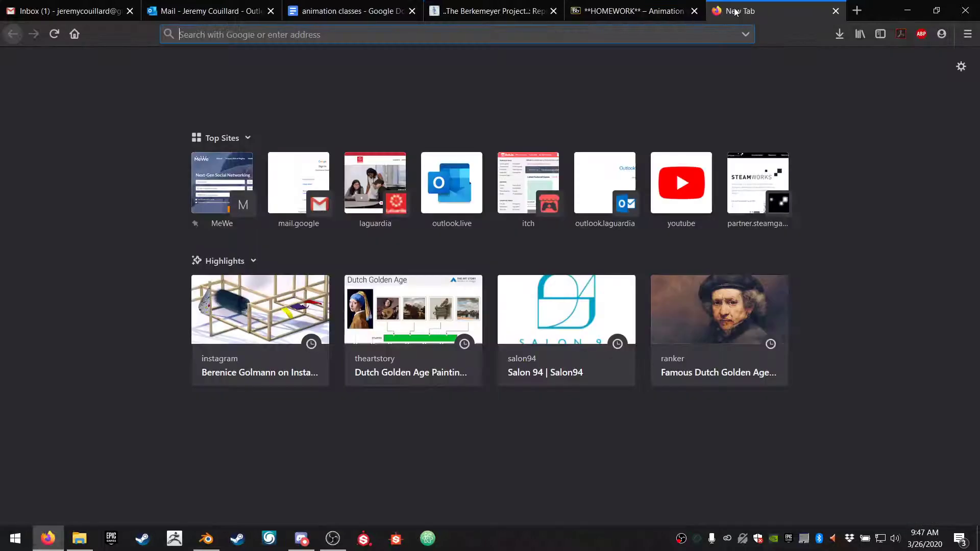
{"action": "type", "text": "3 point lighting"}
{"action": "key", "text": "Return"}
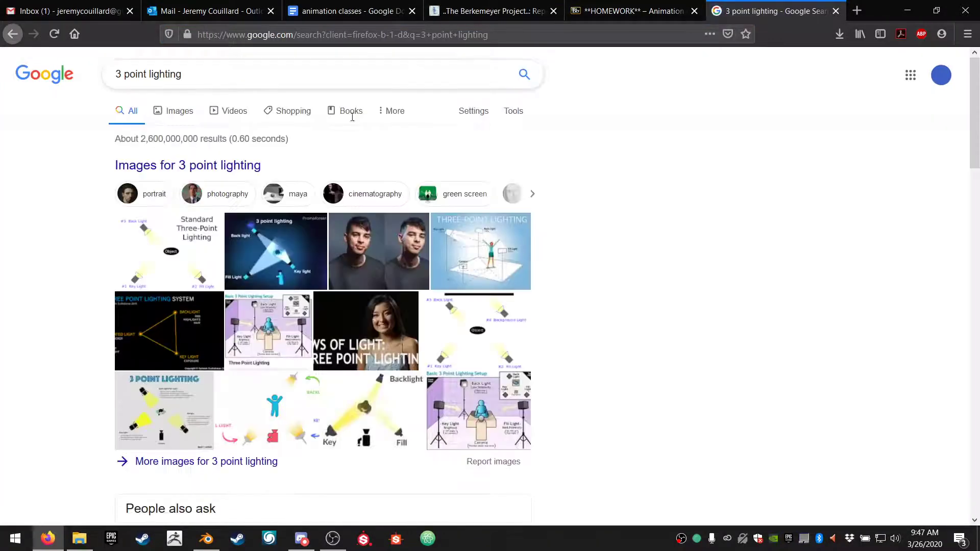
{"action": "left_click", "coordinate": [177, 110]}
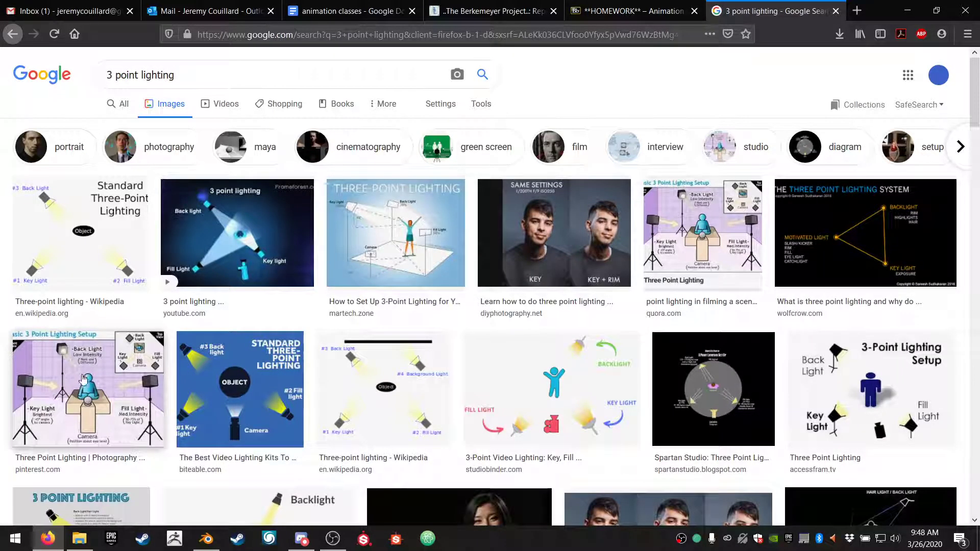
Step: Examine the Wikipedia and Martech Zone three-point lighting diagrams for the light placement, and return to Blender
{"action": "left_click", "coordinate": [82, 232]}
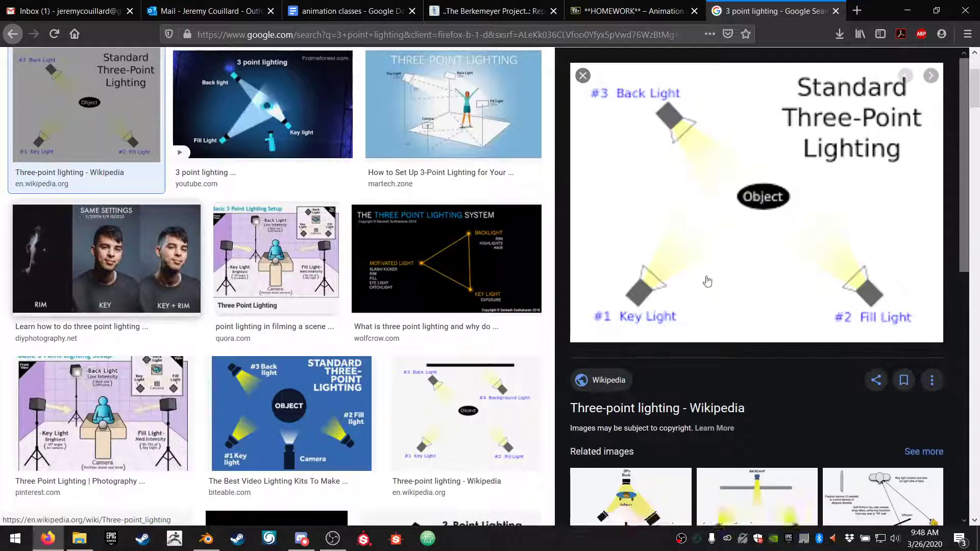
{"action": "scroll", "coordinate": [702, 188], "scroll_direction": "up", "scroll_amount": 3}
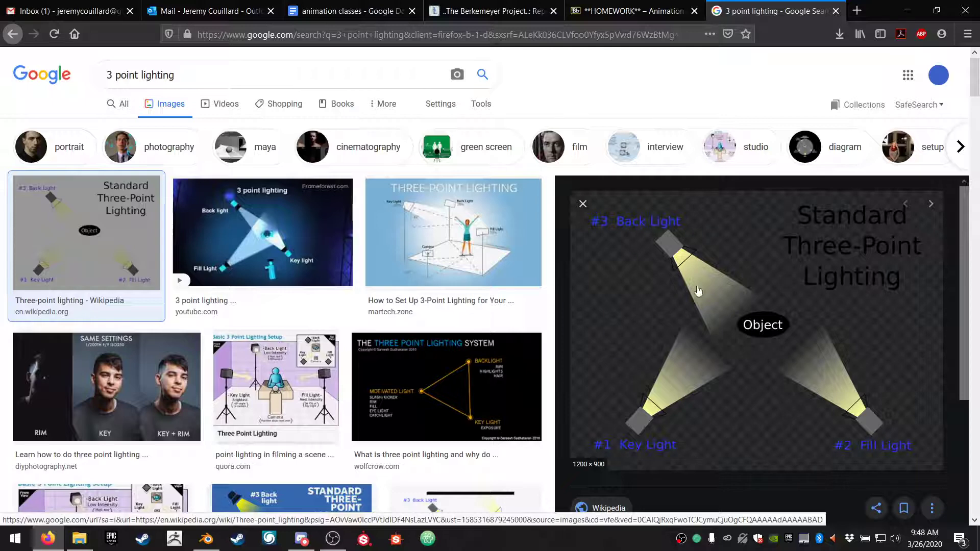
{"action": "left_click", "coordinate": [410, 191]}
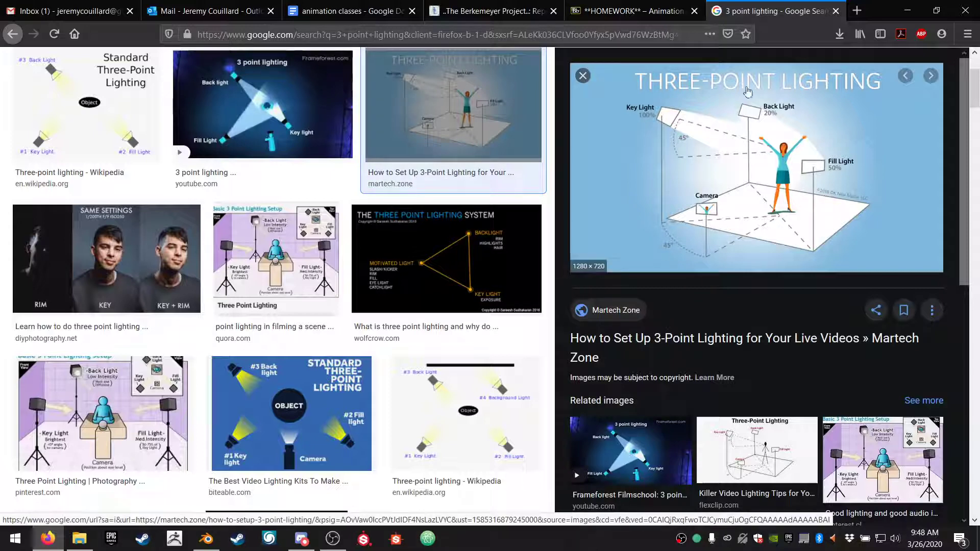
{"action": "left_click", "coordinate": [907, 10]}
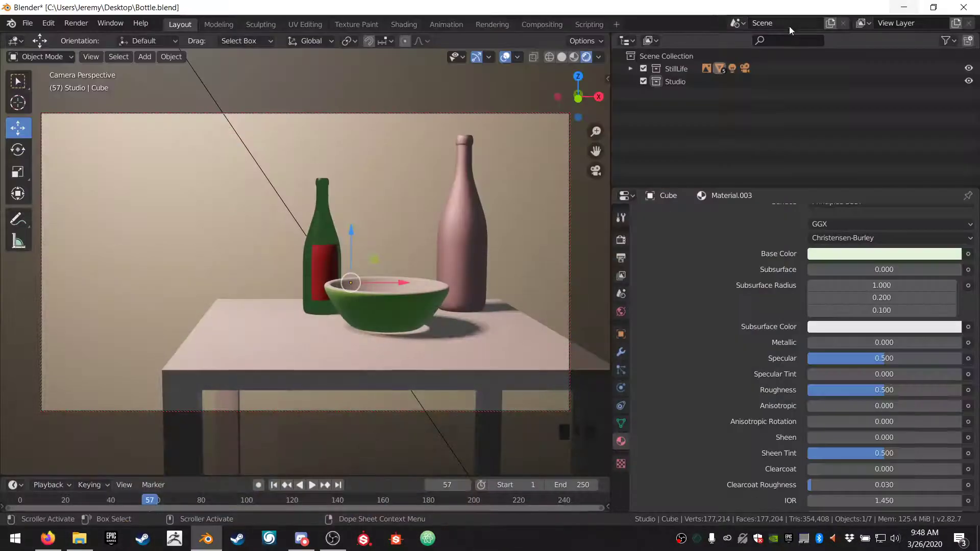
Step: Rename the Area light in the StillLife collection as Key
{"action": "left_click", "coordinate": [630, 70]}
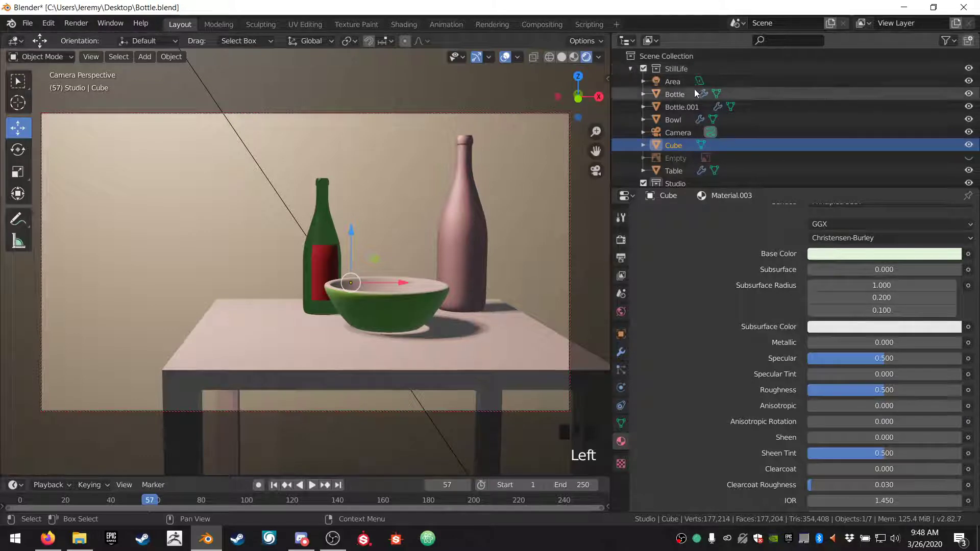
{"action": "left_click", "coordinate": [681, 82]}
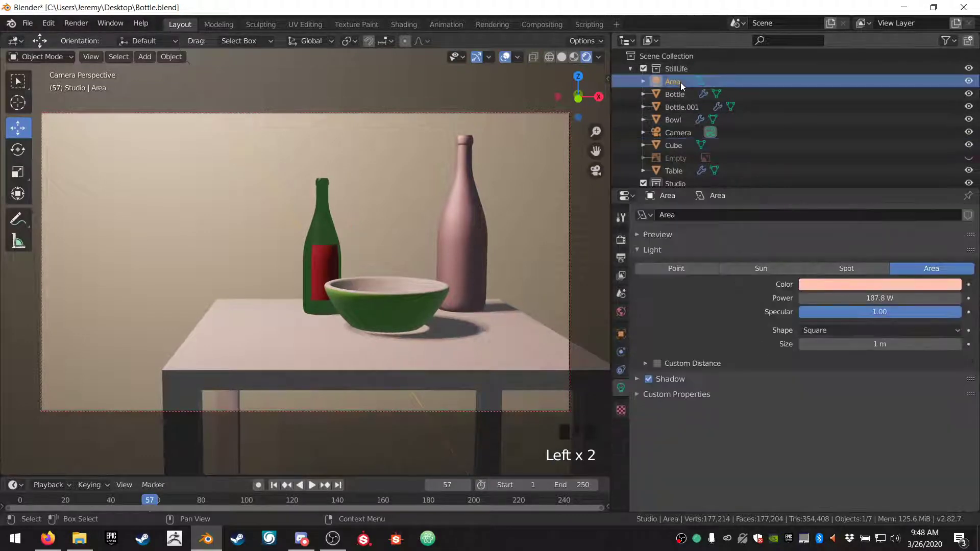
{"action": "double_click", "coordinate": [681, 82]}
{"action": "type", "text": "Key"}
{"action": "key", "text": "Return"}
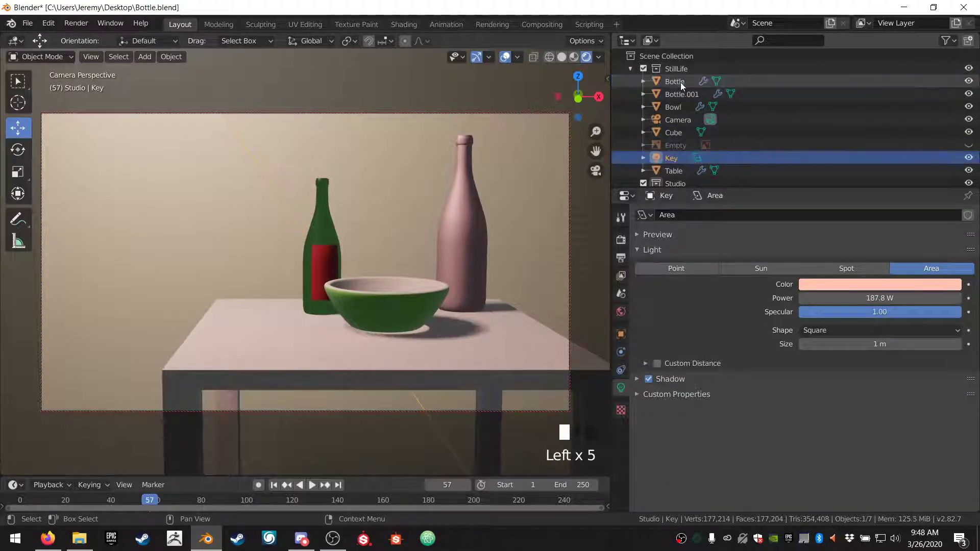
Step: Move the Key light and the Camera from the StillLife collection into the Studio collection
{"action": "right_click", "coordinate": [679, 158]}
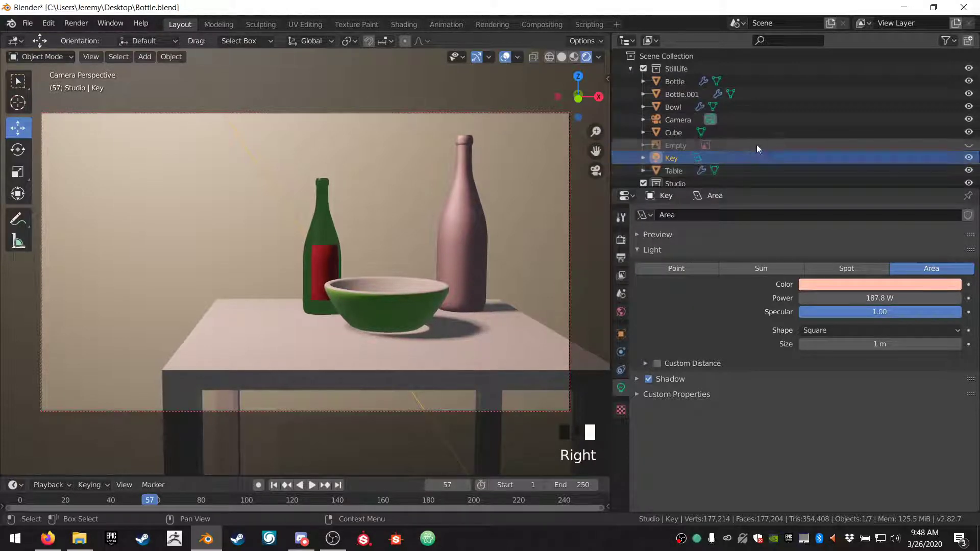
{"action": "scroll", "coordinate": [755, 145], "scroll_direction": "down", "scroll_amount": 1}
{"action": "left_click_drag", "start_coordinate": [672, 150], "coordinate": [678, 176]}
{"action": "left_click", "coordinate": [695, 108]}
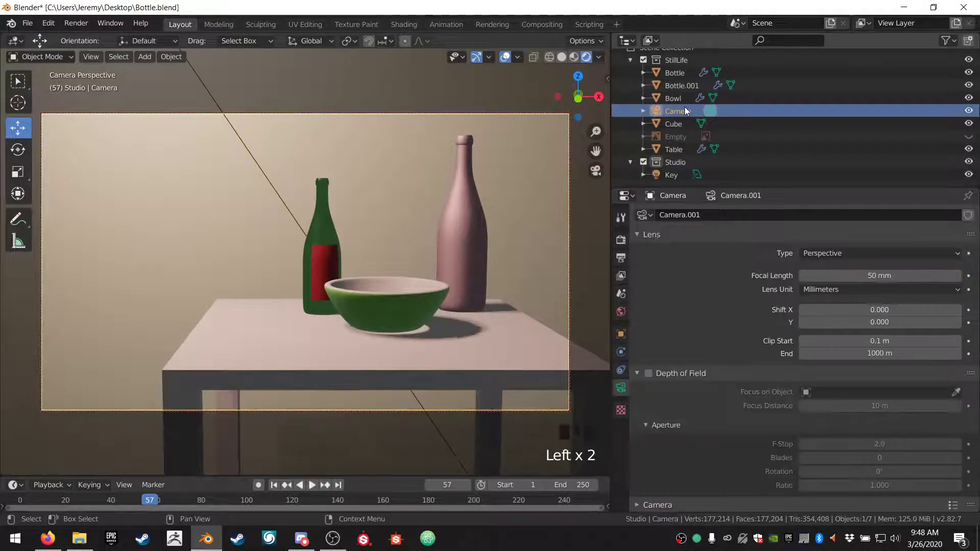
{"action": "left_click_drag", "start_coordinate": [684, 106], "coordinate": [675, 174]}
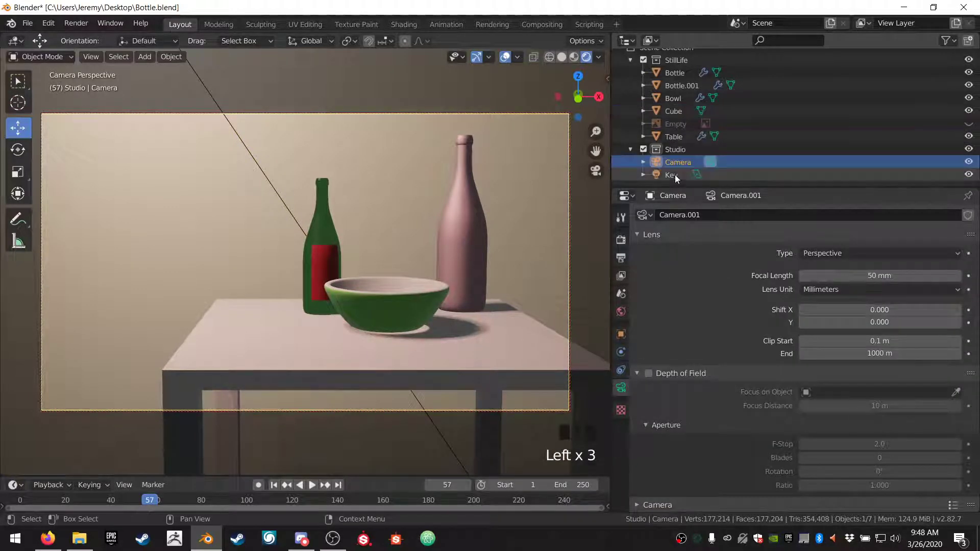
Step: Unhide the Empty reference image and delete it from the scene
{"action": "left_click", "coordinate": [677, 123]}
{"action": "left_click", "coordinate": [968, 125]}
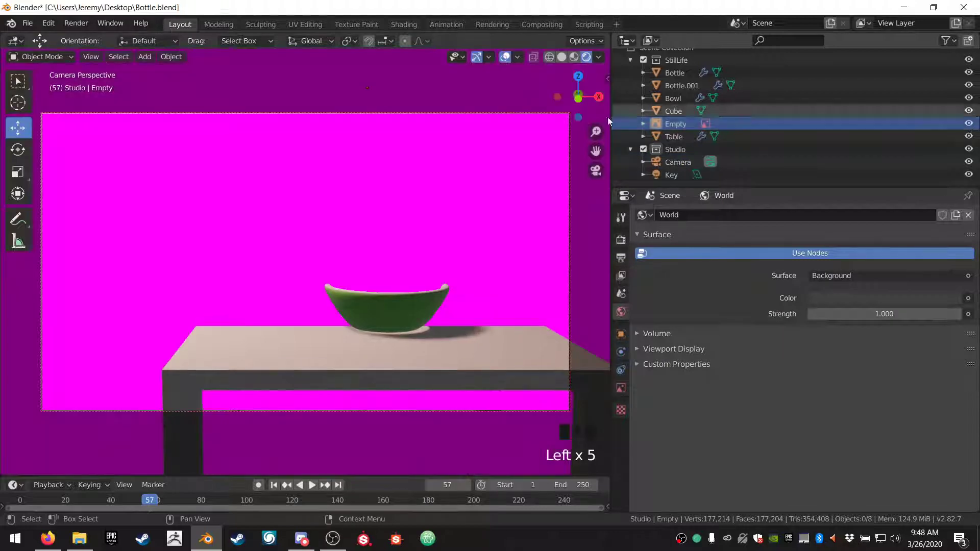
{"action": "scroll", "coordinate": [198, 152], "scroll_direction": "down", "scroll_amount": 5}
{"action": "scroll", "coordinate": [198, 152], "scroll_direction": "down", "scroll_amount": 1}
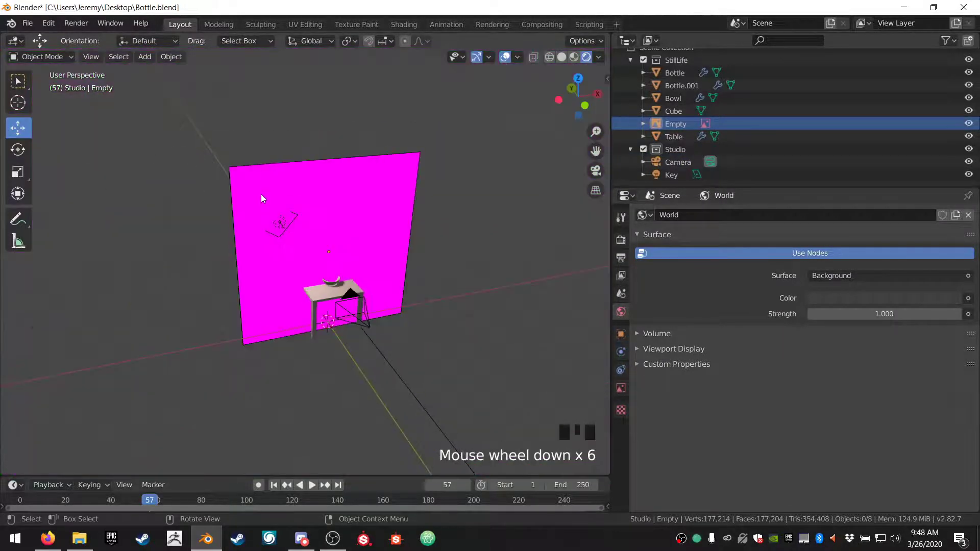
{"action": "left_click", "coordinate": [273, 183]}
{"action": "key", "text": "x"}
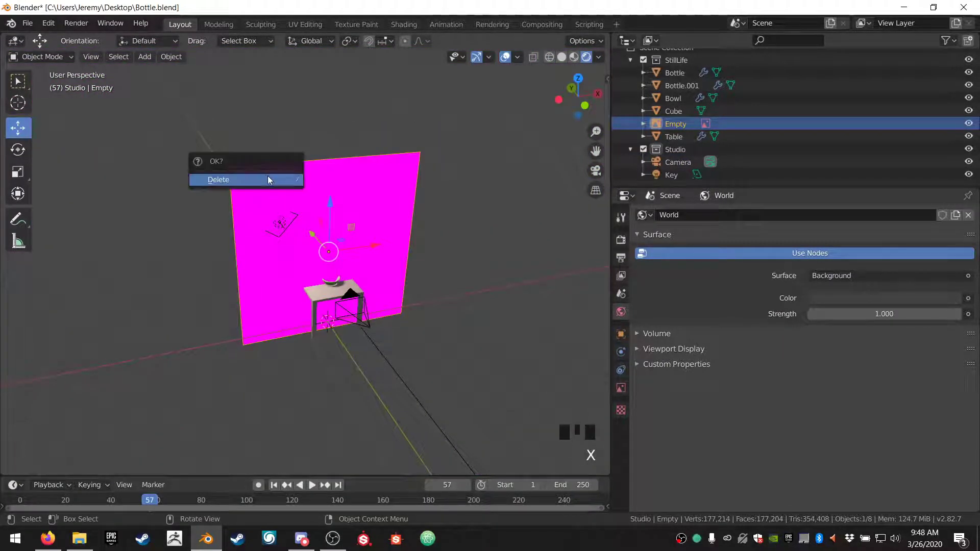
{"action": "left_click", "coordinate": [266, 178]}
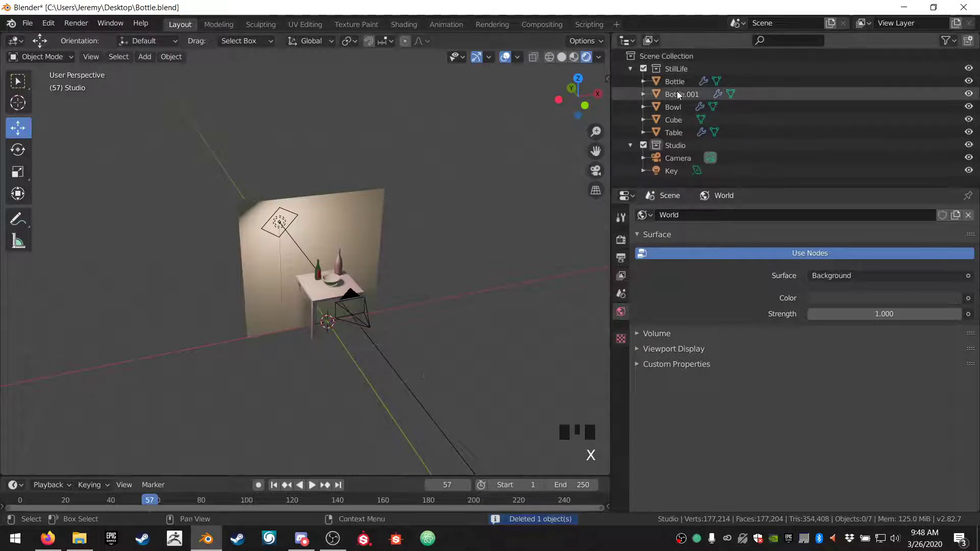
Step: Rename the Cube object to BackWall and collapse the StillLife collection
{"action": "left_click", "coordinate": [676, 127]}
{"action": "double_click", "coordinate": [676, 125]}
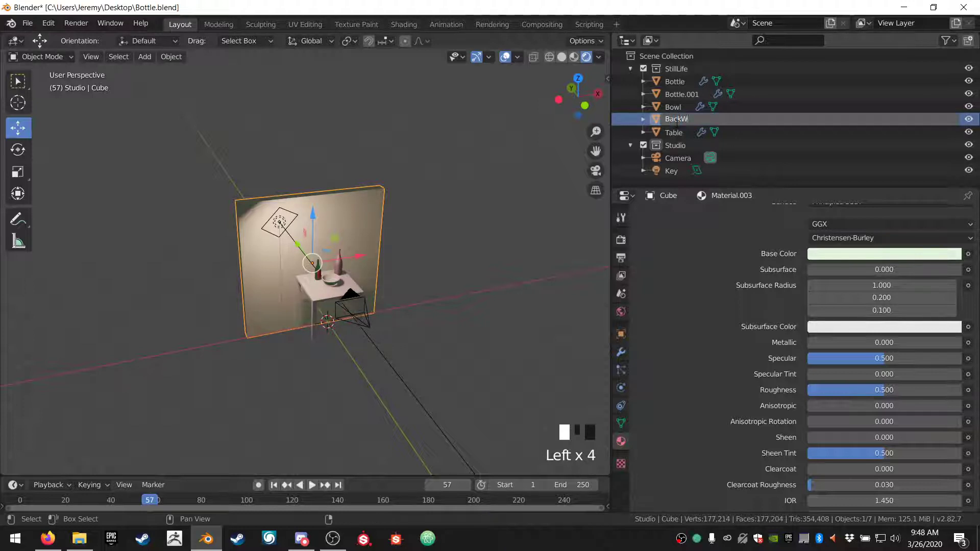
{"action": "key", "text": "Return"}
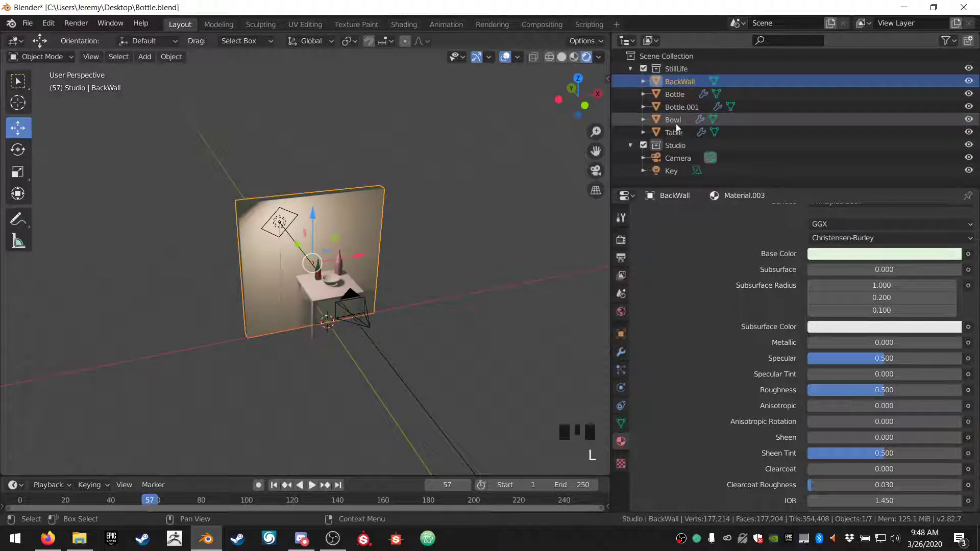
{"action": "left_click", "coordinate": [631, 69]}
Step: Rotate the Key light 7.61° in a side view, then -21.7° about the global Z axis
{"action": "left_click", "coordinate": [671, 106]}
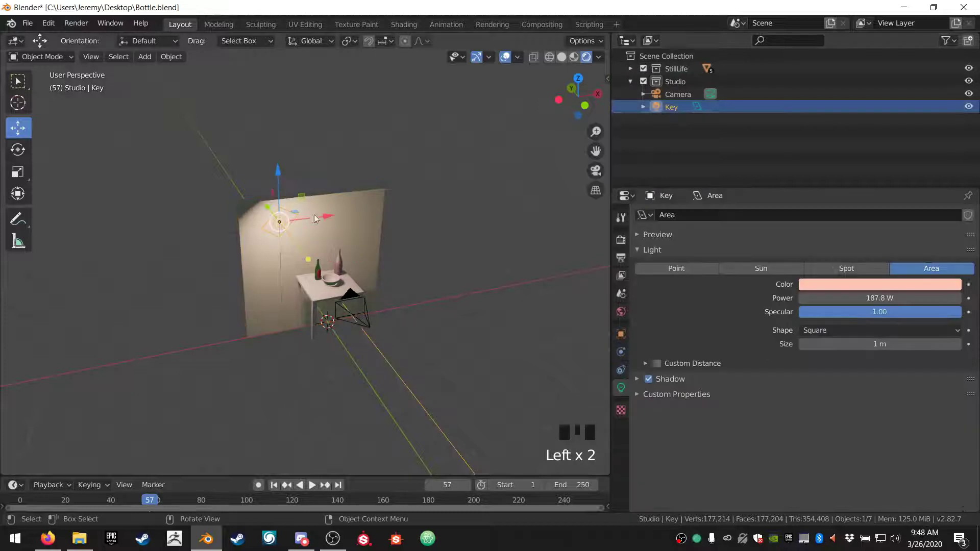
{"action": "middle_click_drag", "start_coordinate": [321, 230], "coordinate": [430, 222]}
{"action": "scroll", "coordinate": [366, 246], "scroll_direction": "up", "scroll_amount": 4}
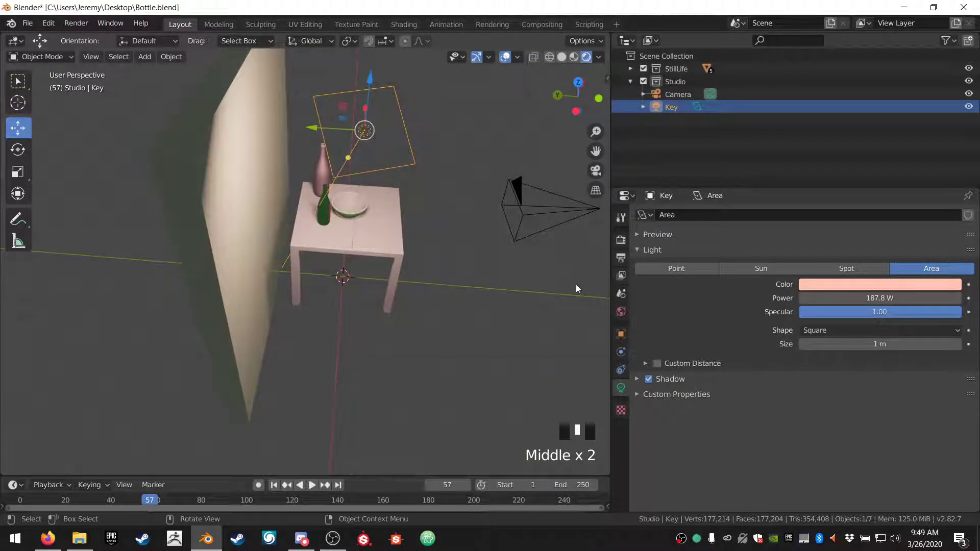
{"action": "key", "text": "r"}
{"action": "left_click", "coordinate": [547, 310]}
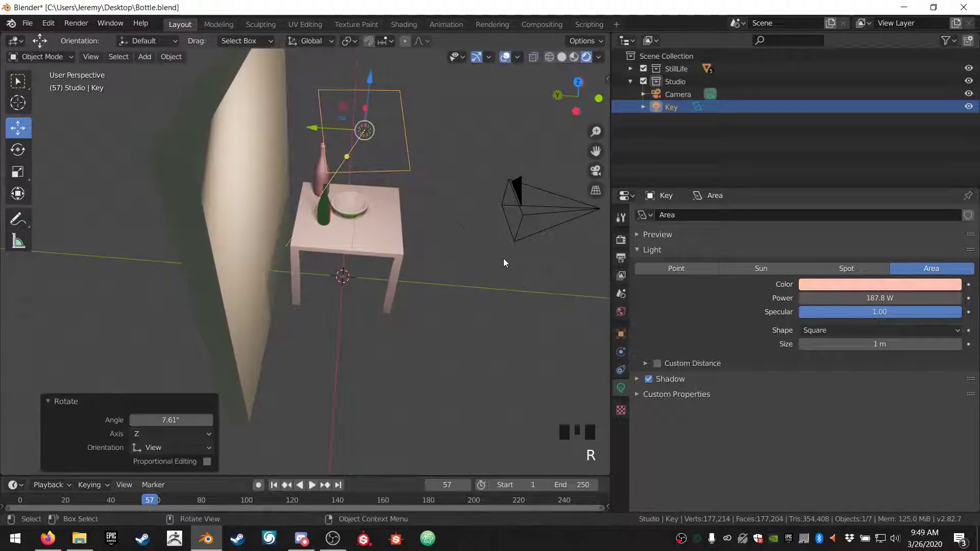
{"action": "key", "text": "r"}
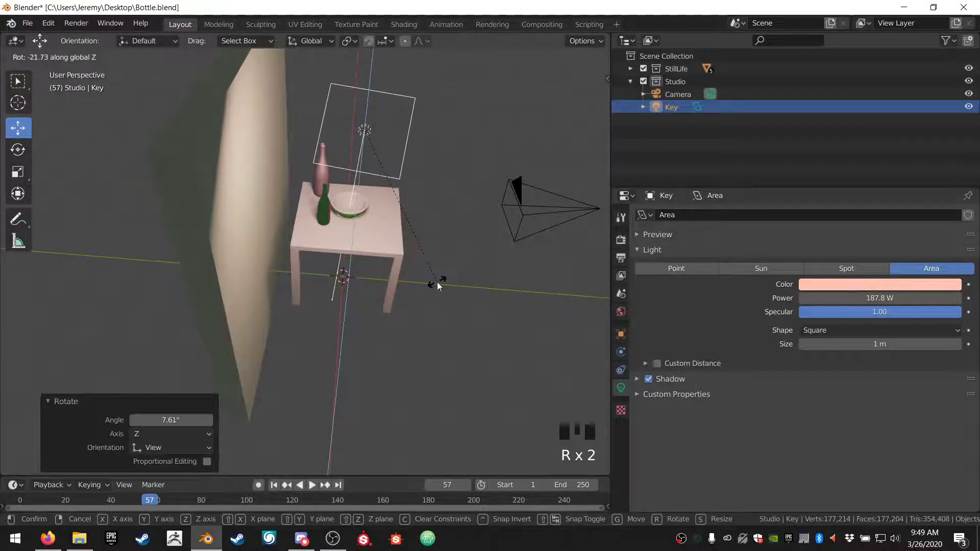
{"action": "left_click", "coordinate": [437, 286]}
{"action": "middle_click_drag", "start_coordinate": [438, 267], "coordinate": [332, 255]}
Step: Set the Key light's power to 200 W
{"action": "left_click_drag", "start_coordinate": [891, 301], "coordinate": [893, 300]}
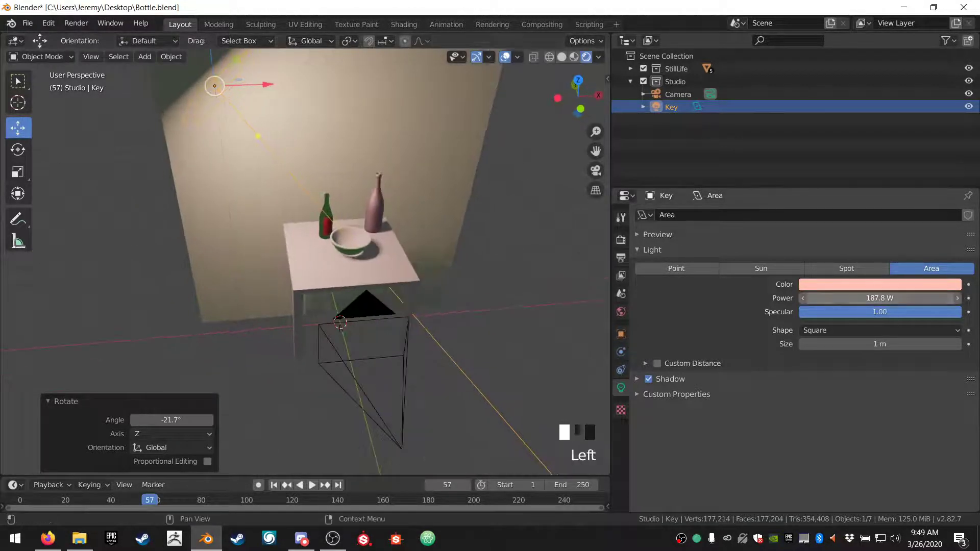
{"action": "type", "text": "200"}
{"action": "key", "text": "Return"}
{"action": "scroll", "coordinate": [172, 165], "scroll_direction": "down", "scroll_amount": 2}
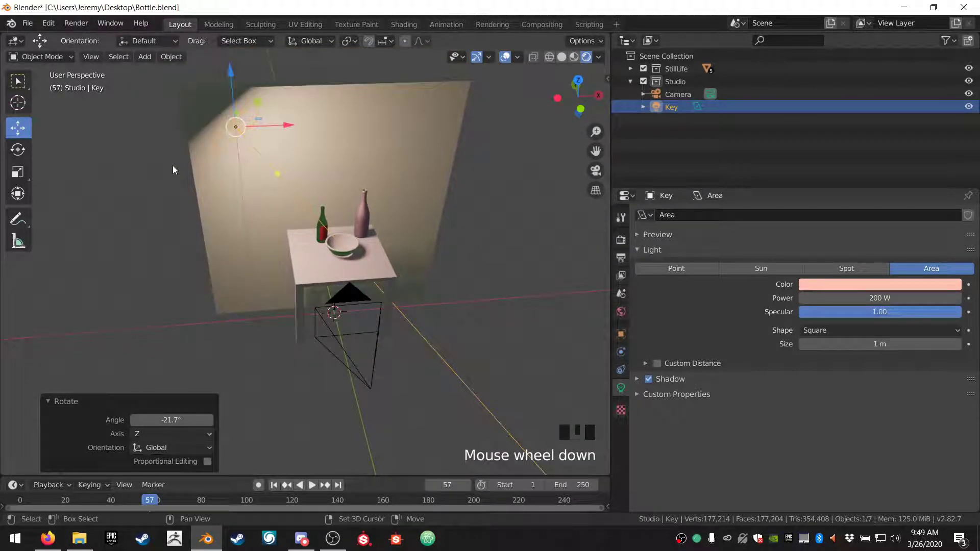
{"action": "scroll", "coordinate": [172, 166], "scroll_direction": "down", "scroll_amount": 1}
{"action": "key", "text": "shift+v"}
{"action": "key", "text": "ctrl+v"}
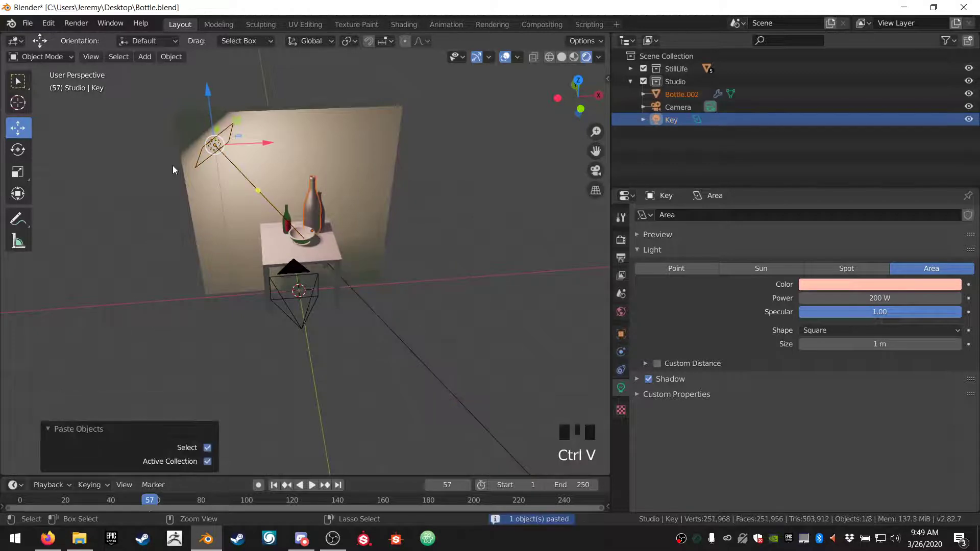
{"action": "key", "text": "ctrl+z"}
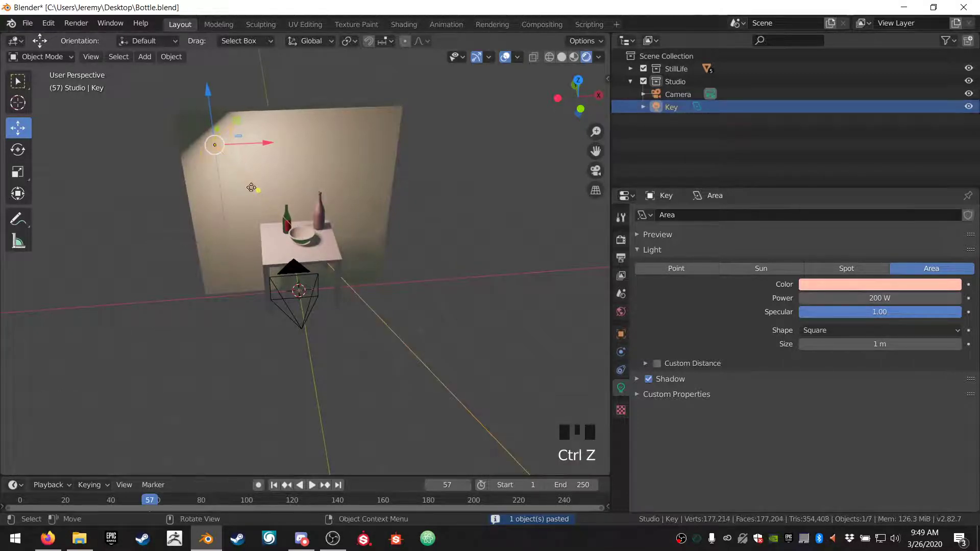
Step: Copy and paste the Key light, placing the copy along X on the opposite side of the table
{"action": "left_click_drag", "start_coordinate": [274, 143], "coordinate": [387, 161]}
{"action": "key", "text": "ctrl+c"}
{"action": "key", "text": "ctrl+v"}
Step: Rotate the copied light 52.1° in the view, then turn it back from a side view to point down
{"action": "middle_click_drag", "start_coordinate": [418, 193], "coordinate": [484, 197]}
{"action": "key", "text": "r"}
{"action": "left_click", "coordinate": [325, 234]}
{"action": "middle_click_drag", "start_coordinate": [326, 234], "coordinate": [363, 230]}
{"action": "key", "text": "r"}
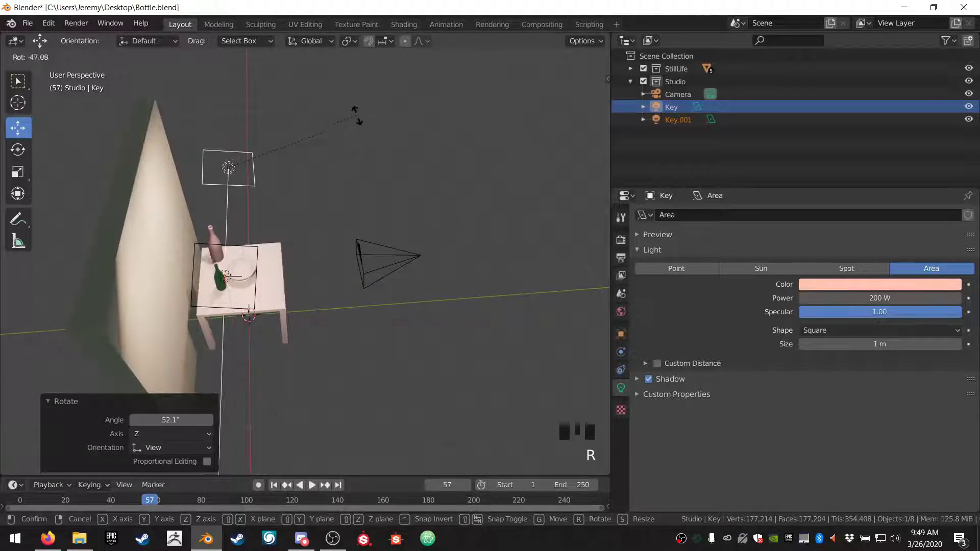
{"action": "left_click", "coordinate": [352, 128]}
Step: Move the copied light by about 0.812 m in X, -0.589 m in Y and -0.118 m in Z
{"action": "middle_click_drag", "start_coordinate": [328, 175], "coordinate": [501, 175]}
{"action": "key", "text": "g"}
{"action": "left_click", "coordinate": [361, 174]}
Step: Aim the copied light at the table by rotating it 29.3° about global Y and -12.4° about global Z
{"action": "key", "text": "r"}
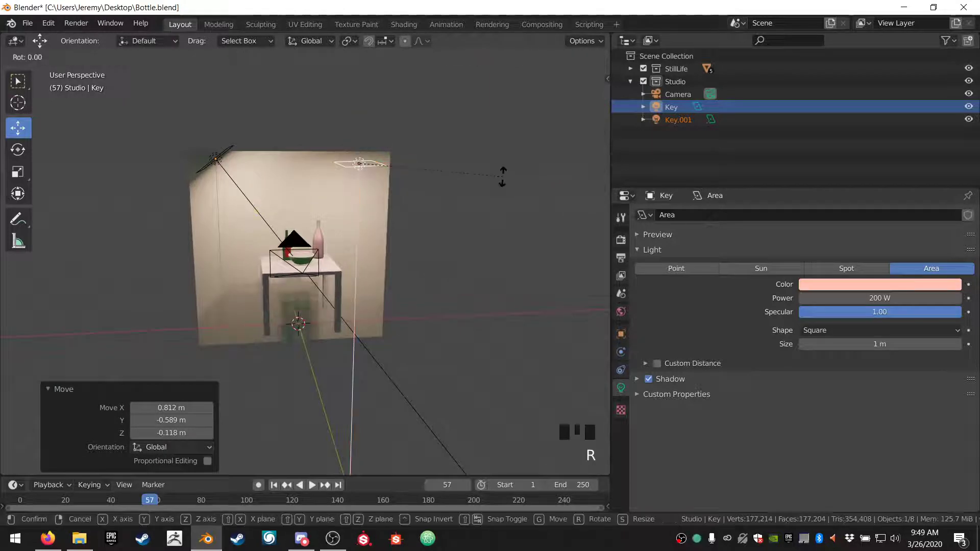
{"action": "key", "text": "y"}
{"action": "left_click", "coordinate": [431, 205]}
{"action": "middle_click_drag", "start_coordinate": [285, 214], "coordinate": [444, 228]}
{"action": "key", "text": "r"}
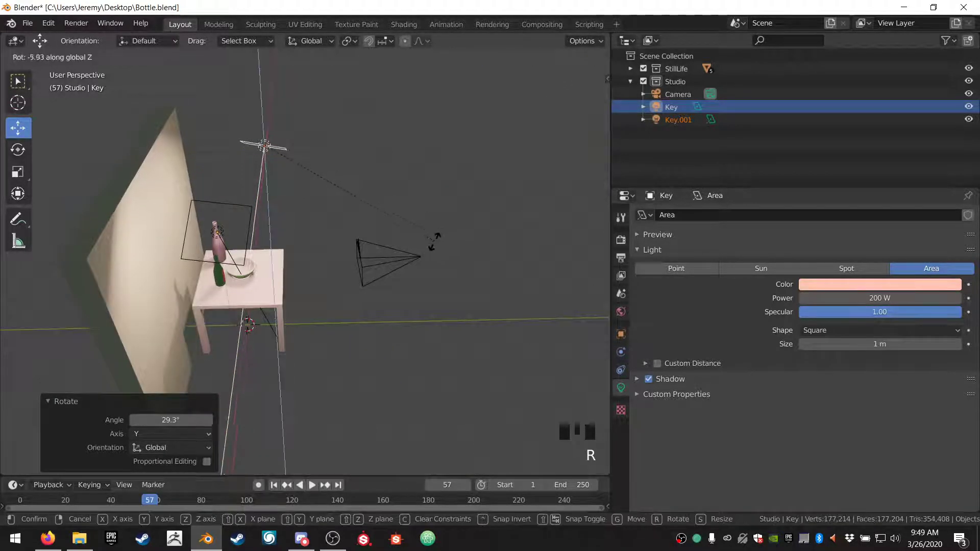
{"action": "left_click", "coordinate": [403, 240]}
{"action": "key", "text": "KP_0"}
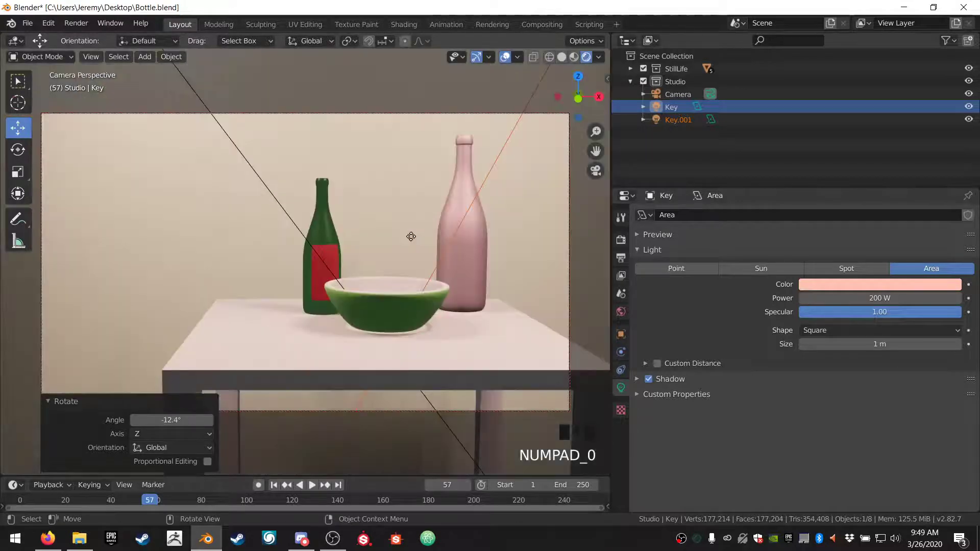
Step: Rename the Key.001 light to Fill
{"action": "left_click", "coordinate": [677, 120]}
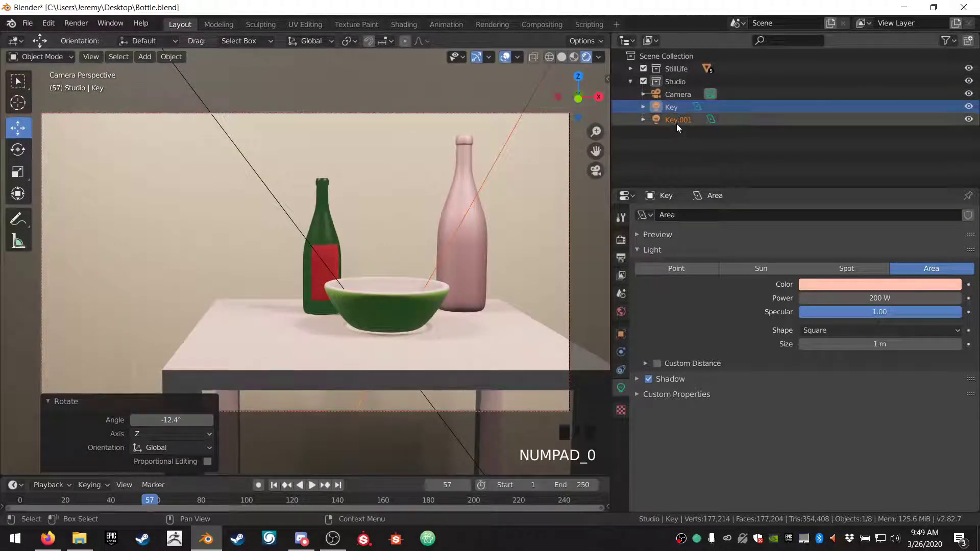
{"action": "double_click", "coordinate": [677, 120]}
{"action": "type", "text": "Fill"}
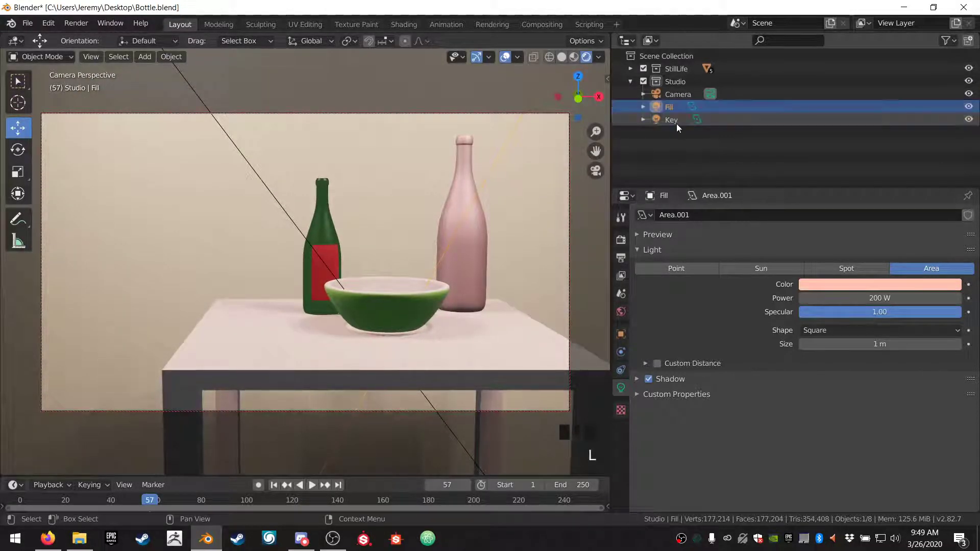
{"action": "key", "text": "Return"}
Step: Change the Fill light's color to a blue-violet with hue 0.682, saturation 0.687 and value 1.000
{"action": "left_click", "coordinate": [937, 284]}
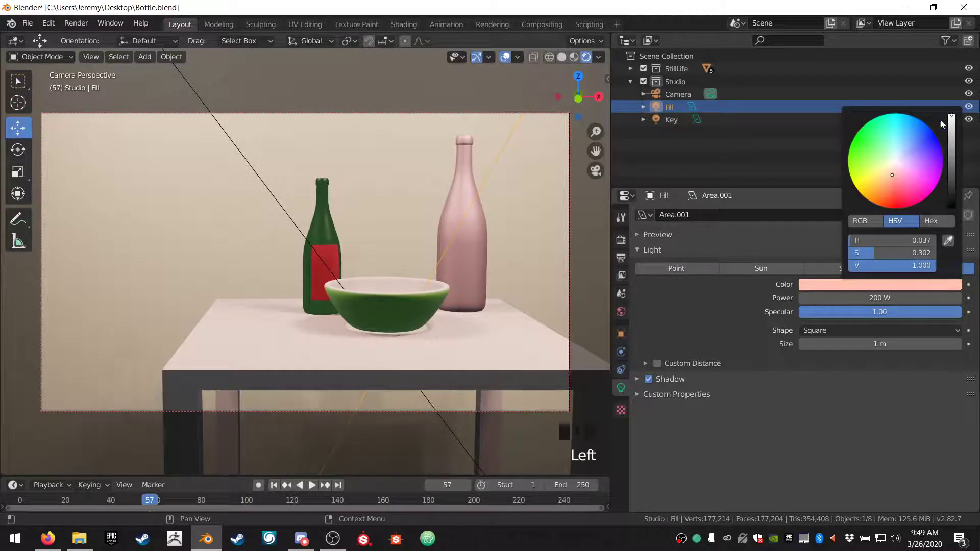
{"action": "left_click", "coordinate": [912, 154]}
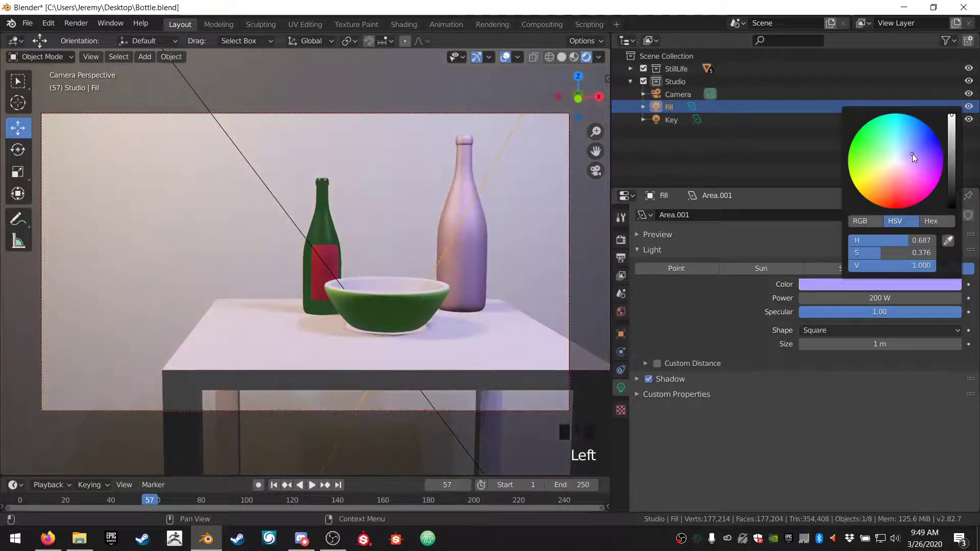
{"action": "left_click_drag", "start_coordinate": [917, 154], "coordinate": [925, 148]}
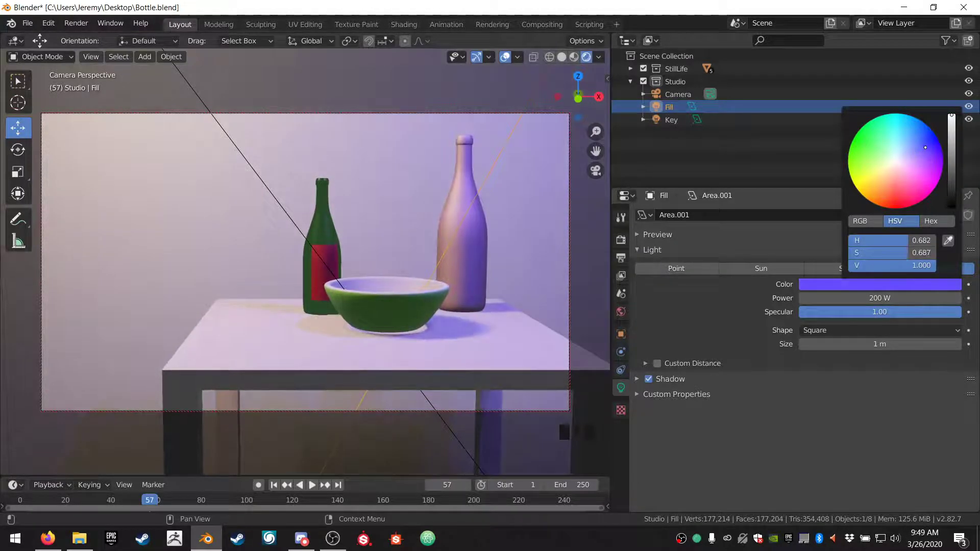
Step: Set the Fill light's power to 150 W
{"action": "left_click", "coordinate": [886, 298]}
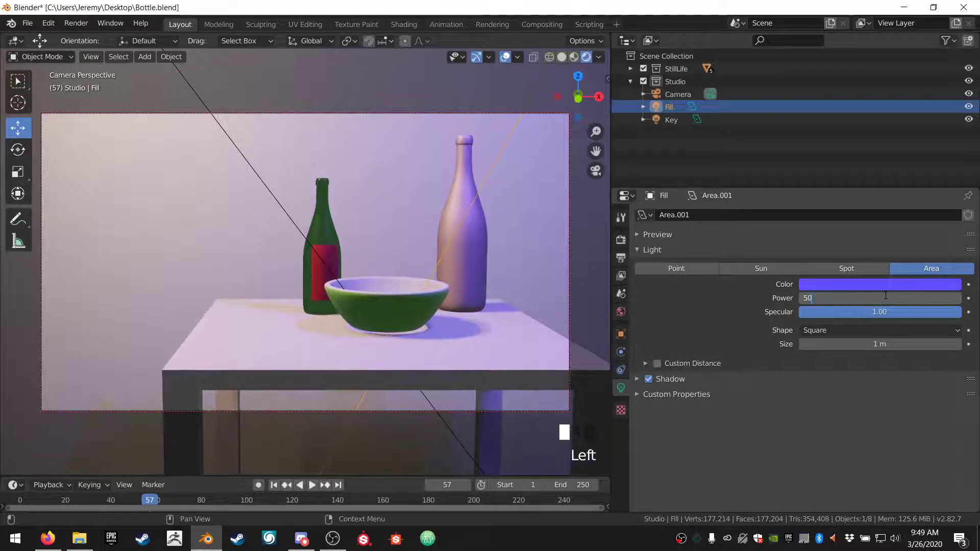
{"action": "key", "text": "BackSpace"}
{"action": "key", "text": "BackSpace"}
{"action": "key", "text": "Return"}
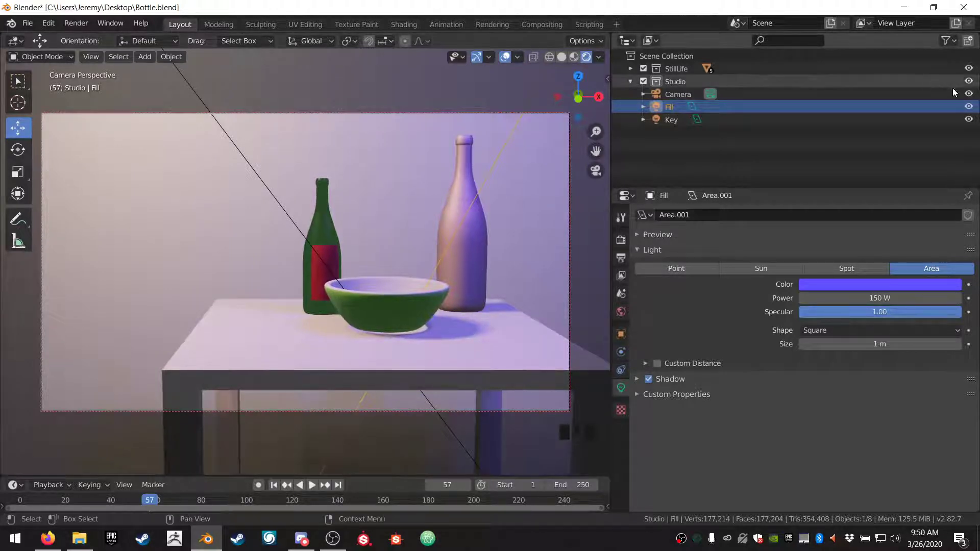
Step: Compare the scene with and without the Fill light, selecting the Key light and leaving Fill visible
{"action": "left_click", "coordinate": [967, 108]}
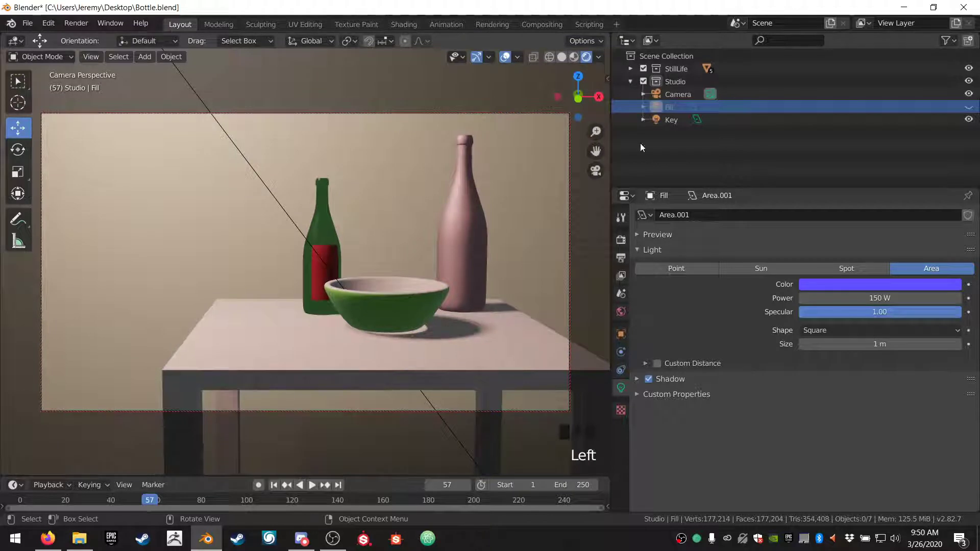
{"action": "left_click", "coordinate": [679, 118]}
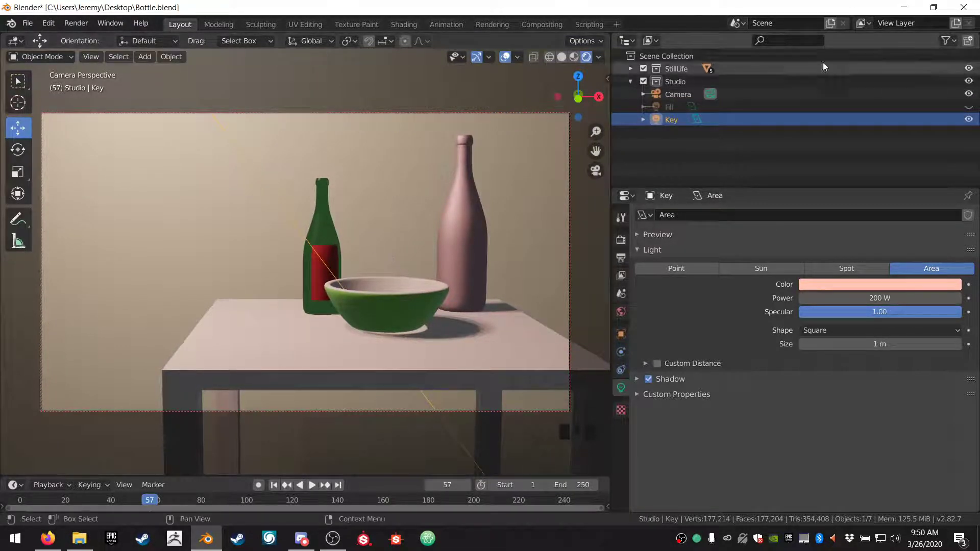
{"action": "left_click", "coordinate": [971, 106]}
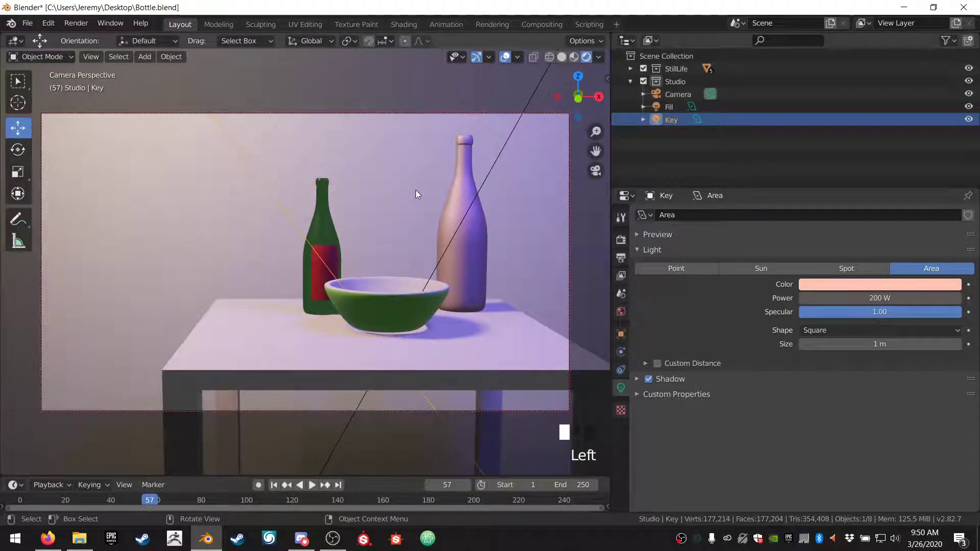
Step: Examine where the two lights stand relative to the back wall and table, with the Key light selected
{"action": "key", "text": "KP_0"}
{"action": "middle_click_drag", "start_coordinate": [310, 171], "coordinate": [326, 278]}
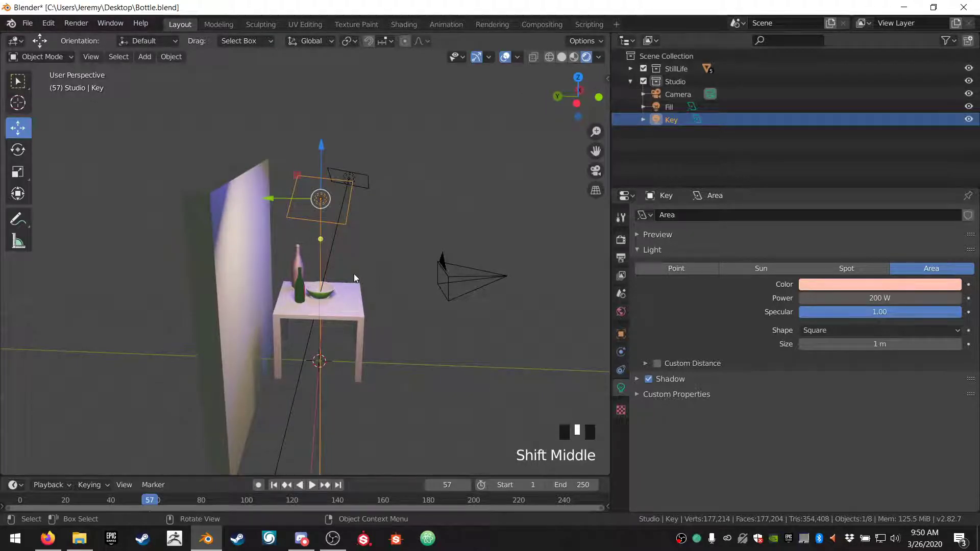
{"action": "left_click", "coordinate": [242, 259]}
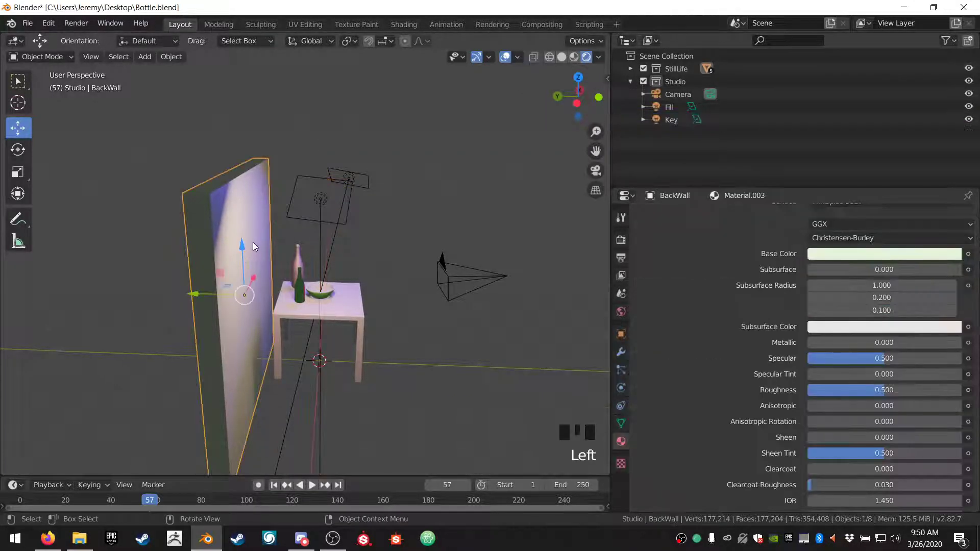
{"action": "left_click", "coordinate": [326, 195]}
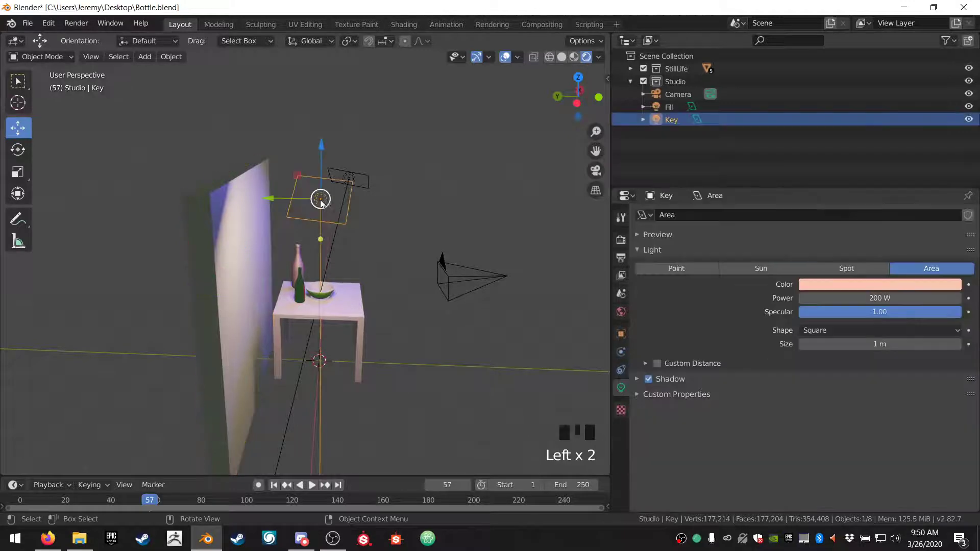
{"action": "middle_click_drag", "start_coordinate": [326, 195], "coordinate": [254, 184]}
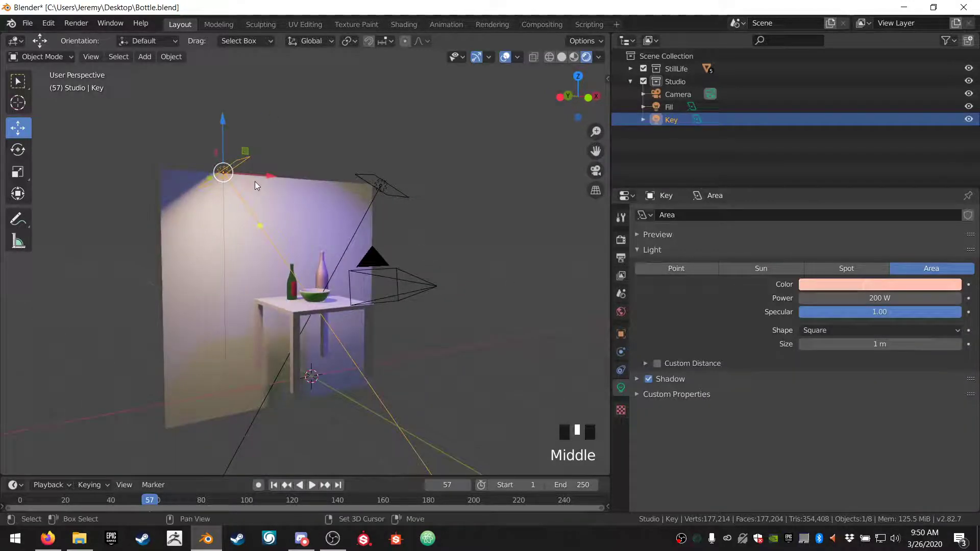
Step: Duplicate the Key light, place the copy high above the table, and rotate it about 18° in the view to aim downward
{"action": "key", "text": "shift+d"}
{"action": "left_click", "coordinate": [298, 123]}
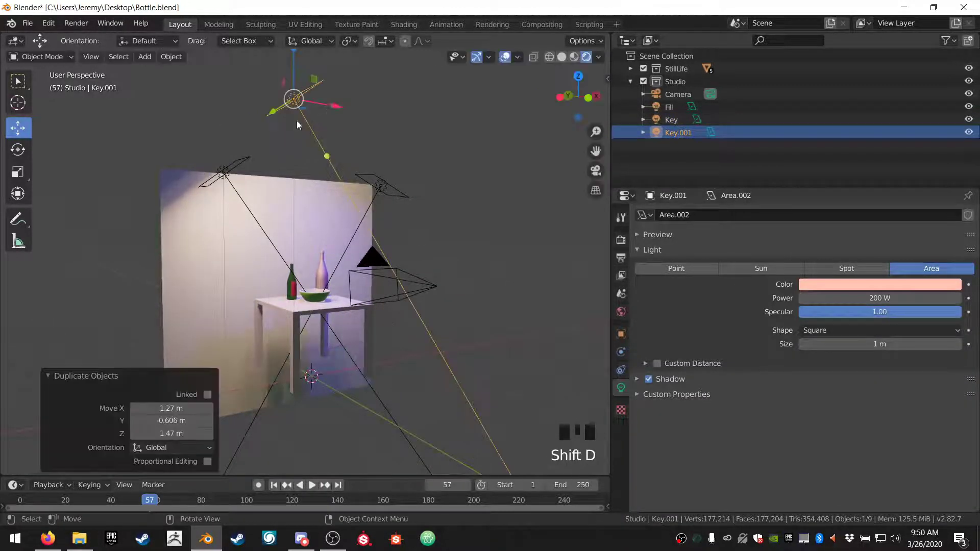
{"action": "middle_click_drag", "start_coordinate": [298, 122], "coordinate": [344, 140]}
{"action": "key", "text": "r"}
{"action": "left_click", "coordinate": [387, 164]}
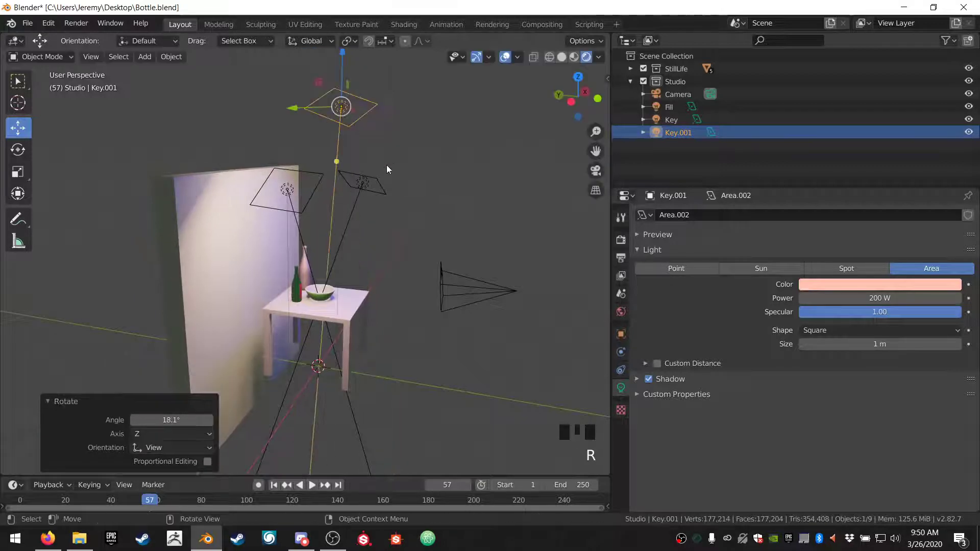
{"action": "mouse_move", "coordinate": [387, 164]}
{"action": "middle_mouse_down"}
{"action": "mouse_move", "coordinate": [398, 177]}
{"action": "mouse_move", "coordinate": [368, 175]}
{"action": "mouse_move", "coordinate": [393, 163]}
{"action": "middle_mouse_up"}
Step: Shift the duplicated light and re-aim it at the still life with view rotations of about -26.5° and 22.1°
{"action": "key", "text": "g"}
{"action": "left_click", "coordinate": [307, 173]}
{"action": "key", "text": "r"}
{"action": "left_click", "coordinate": [402, 152]}
{"action": "key", "text": "r"}
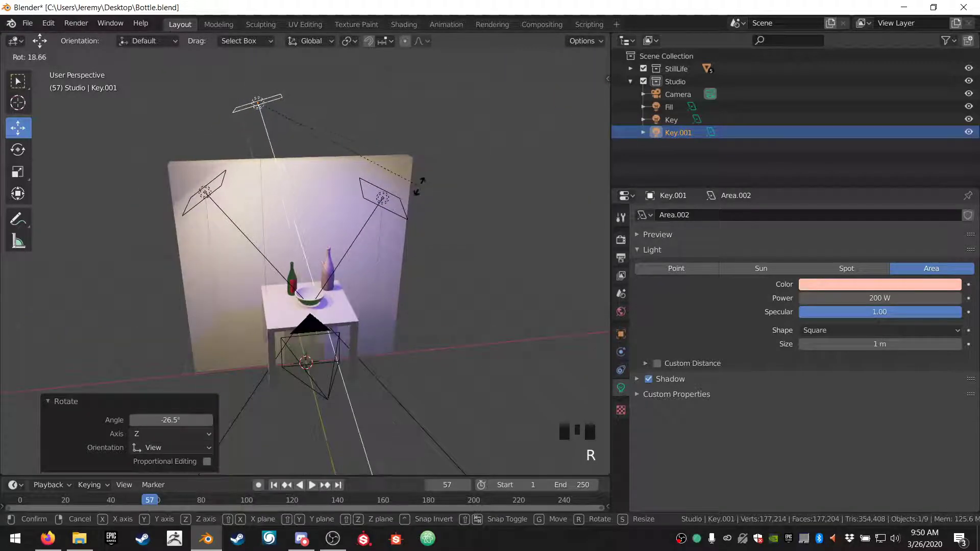
{"action": "left_click", "coordinate": [359, 204]}
{"action": "middle_click_drag", "start_coordinate": [359, 204], "coordinate": [285, 177]}
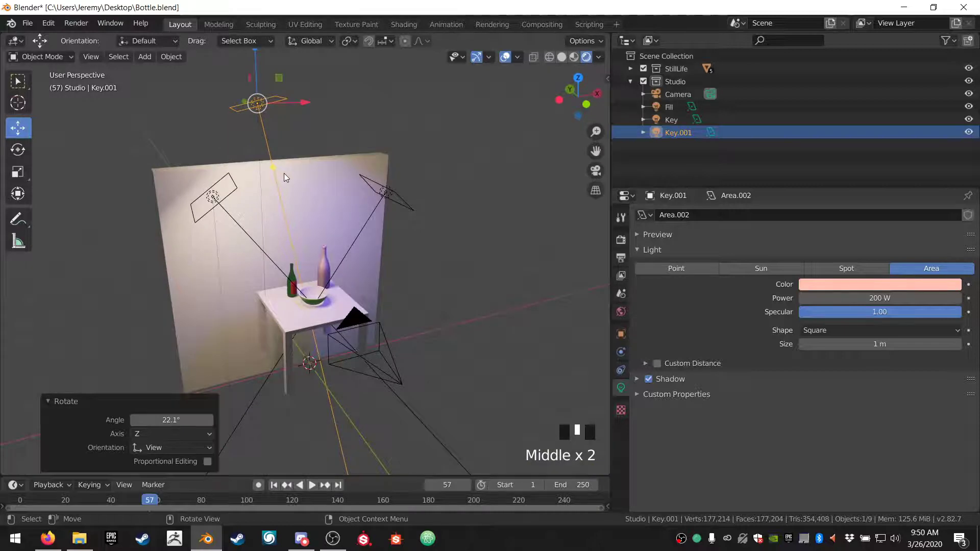
Step: Lower the duplicated light 2.35 m along Z, then reposition it freely until it hangs above the back wall, pointing at the table
{"action": "key", "text": "g"}
{"action": "key", "text": "z"}
{"action": "left_click", "coordinate": [246, 261]}
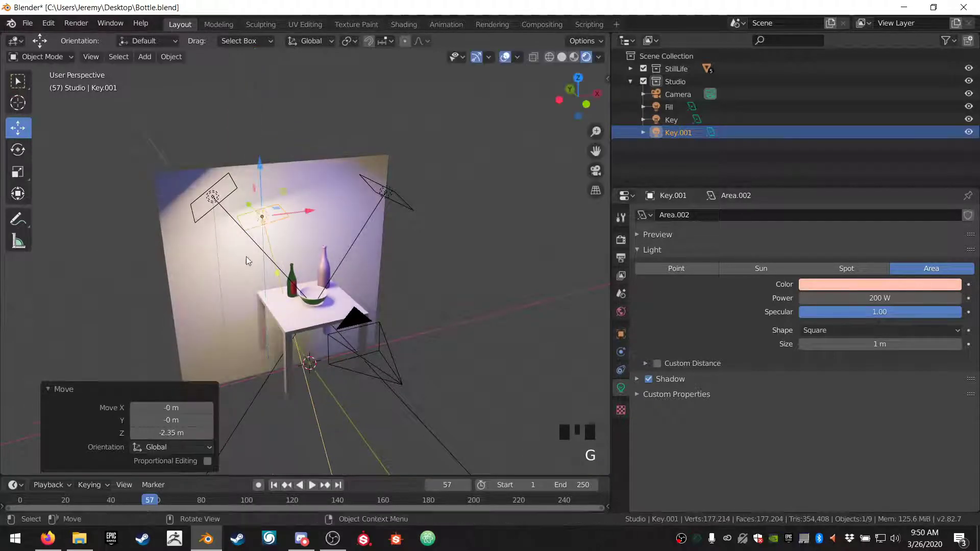
{"action": "middle_click_drag", "start_coordinate": [246, 261], "coordinate": [305, 182]}
{"action": "key", "text": "g"}
{"action": "left_click", "coordinate": [355, 232]}
{"action": "key", "text": "g"}
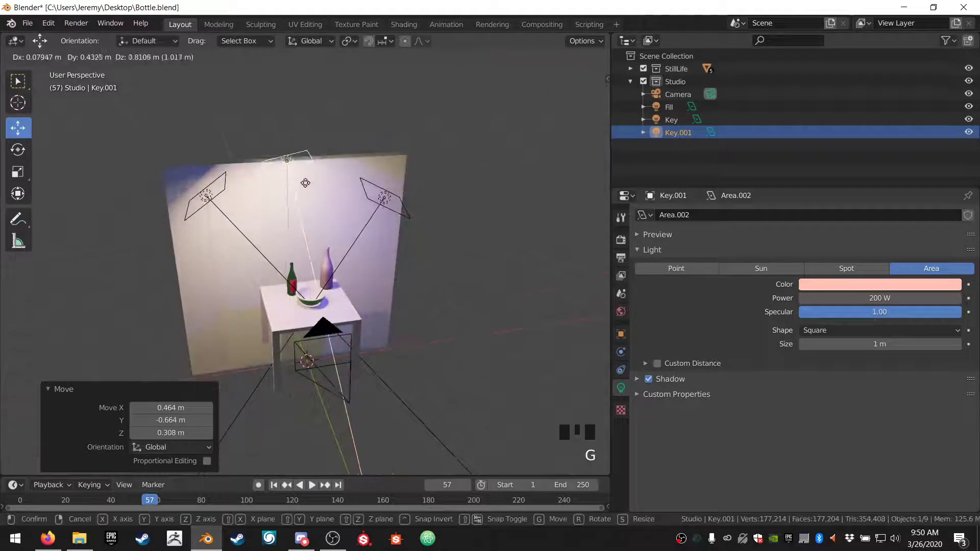
{"action": "left_click", "coordinate": [276, 146]}
Step: Color the duplicated light magenta with hue 0.866, saturation 0.697 and value 1.000, and view the scene through the camera
{"action": "left_click", "coordinate": [890, 287]}
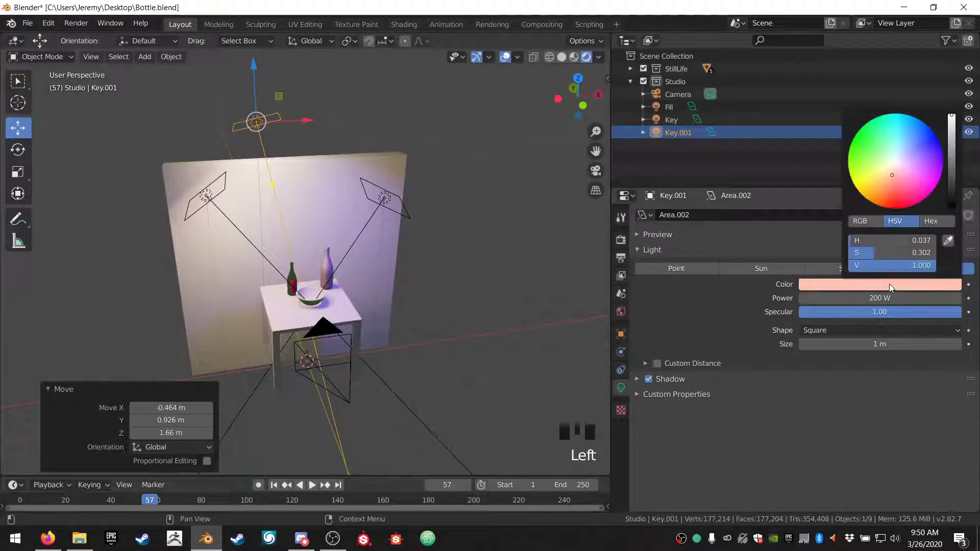
{"action": "left_click_drag", "start_coordinate": [905, 178], "coordinate": [920, 182]}
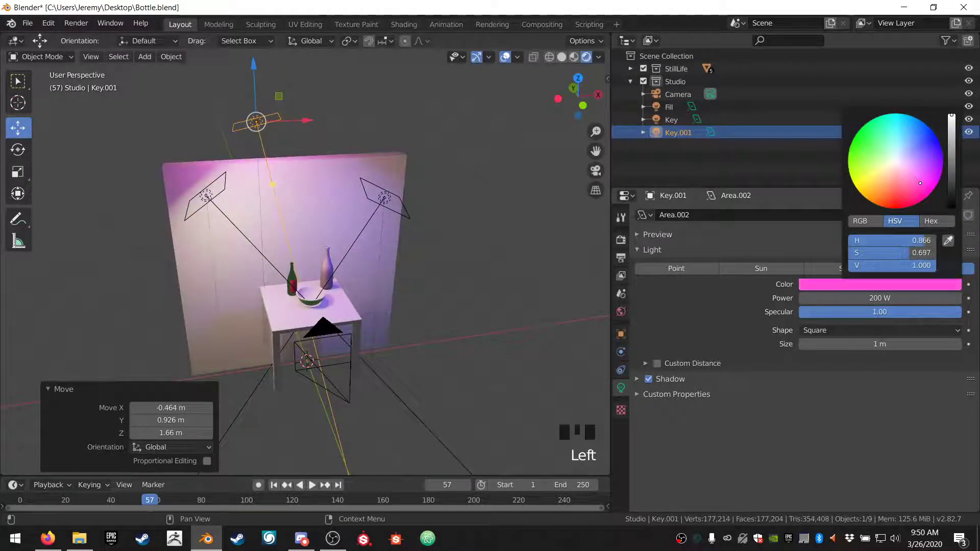
{"action": "key", "text": "KP_0"}
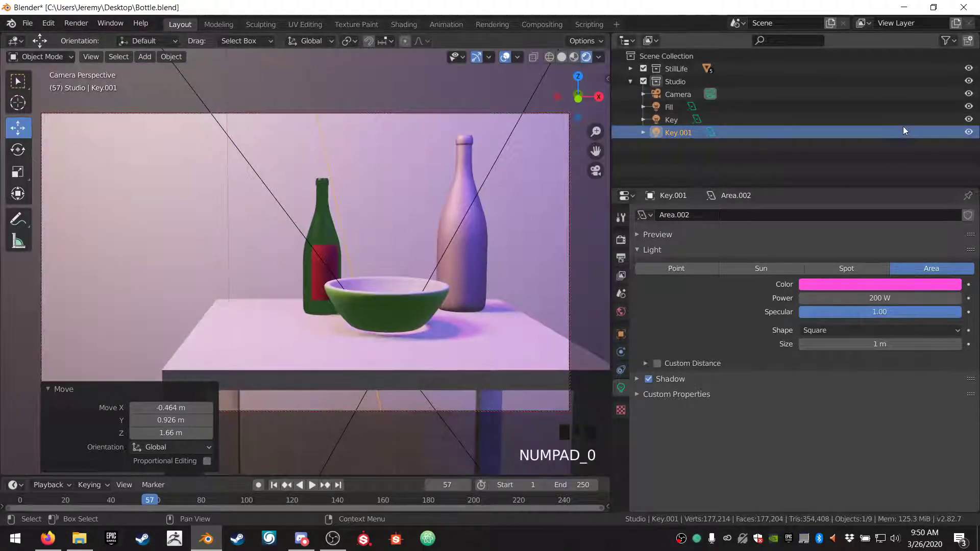
Step: Rename the duplicated light Top
{"action": "left_click", "coordinate": [679, 134]}
{"action": "type", "text": "Top"}
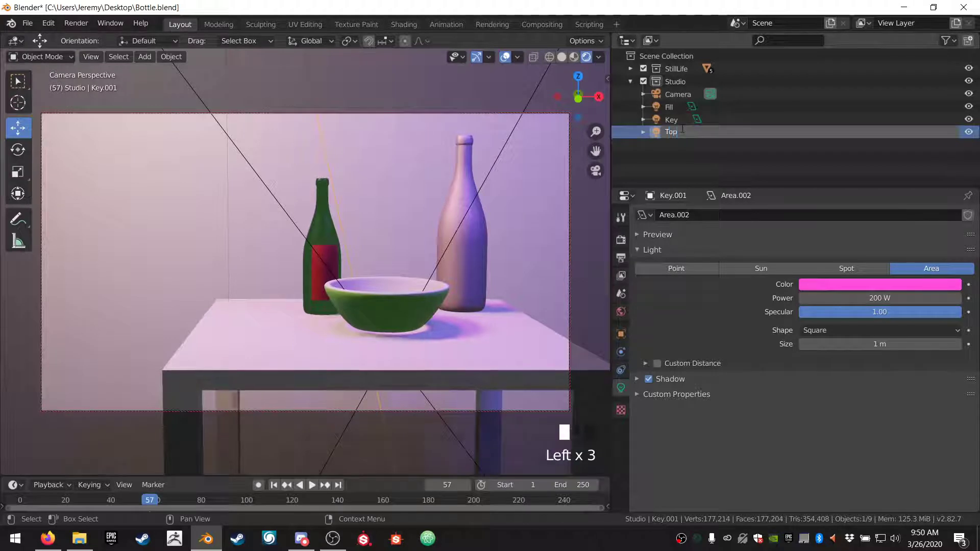
{"action": "key", "text": "Return"}
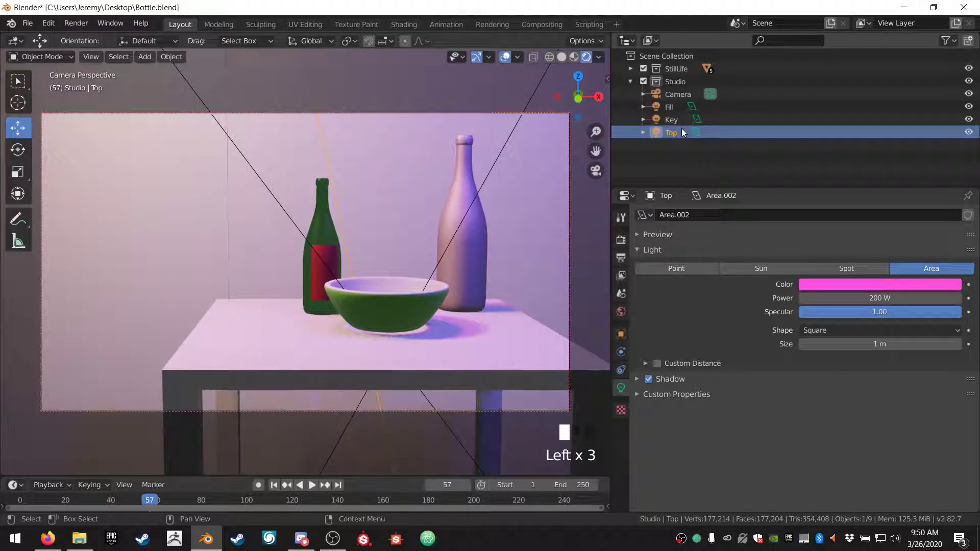
Step: Compare the camera view with and without the Top light, leaving it visible
{"action": "left_click", "coordinate": [966, 135]}
{"action": "left_click", "coordinate": [966, 135]}
{"action": "left_click", "coordinate": [967, 135]}
{"action": "left_click", "coordinate": [966, 135]}
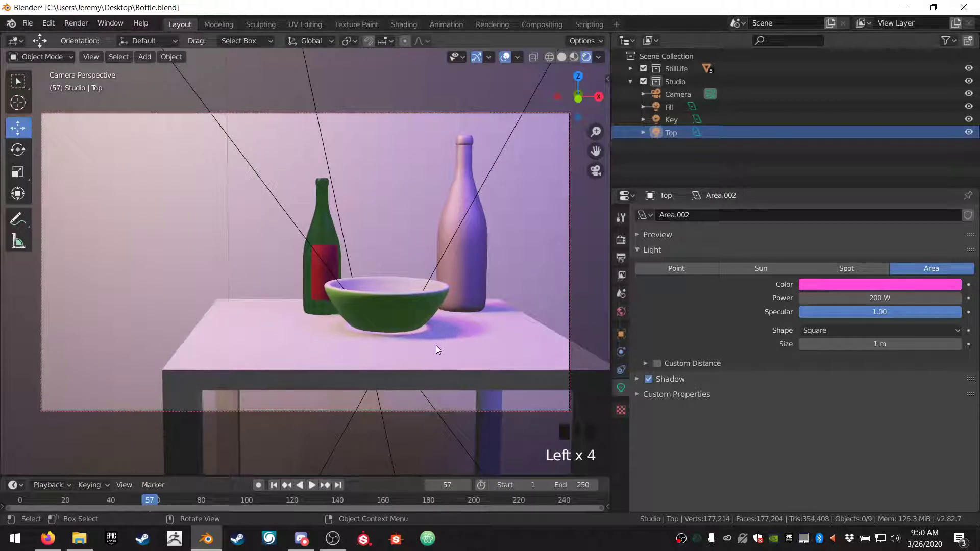
{"action": "left_click", "coordinate": [968, 132]}
{"action": "left_click", "coordinate": [968, 133]}
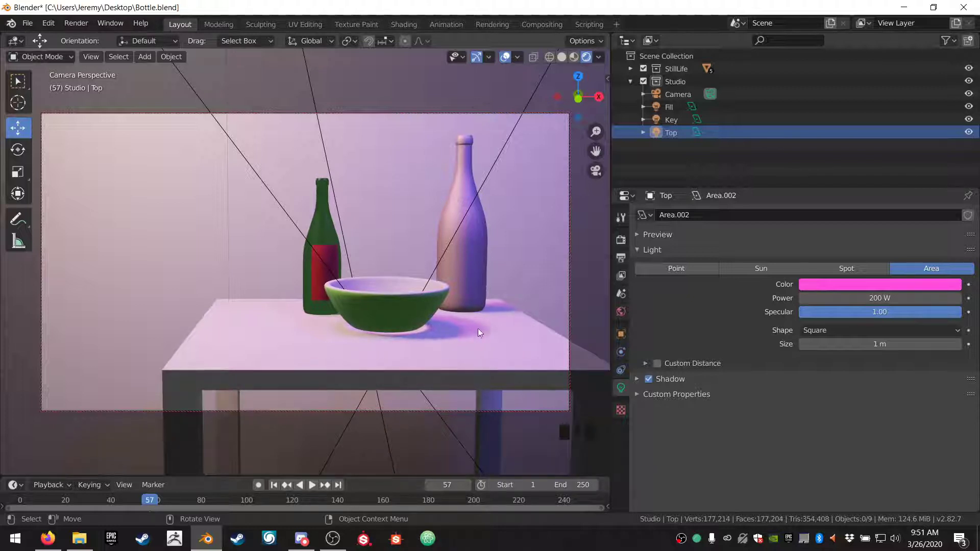
Step: Look through the scene, view layer and output settings, including post processing, for the shadow options
{"action": "left_click", "coordinate": [622, 294]}
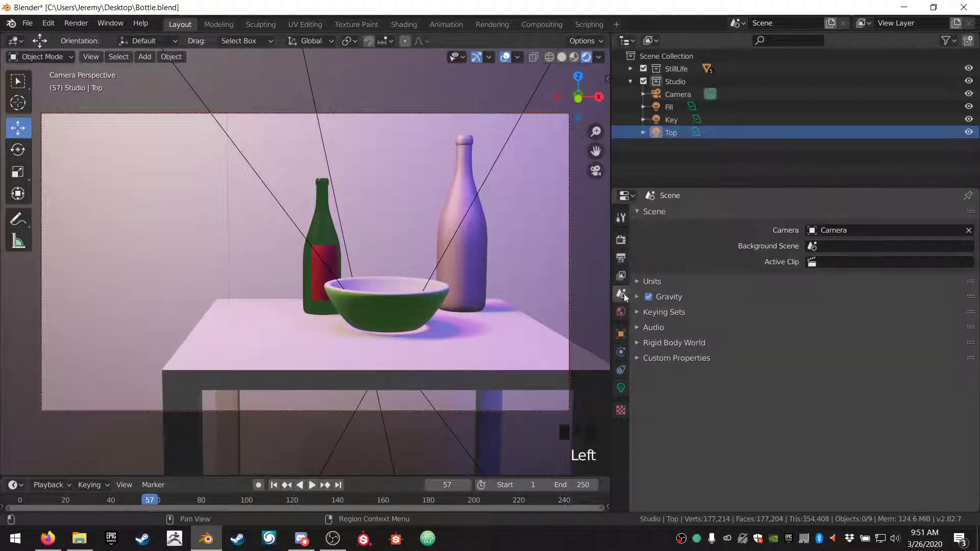
{"action": "left_click", "coordinate": [624, 294]}
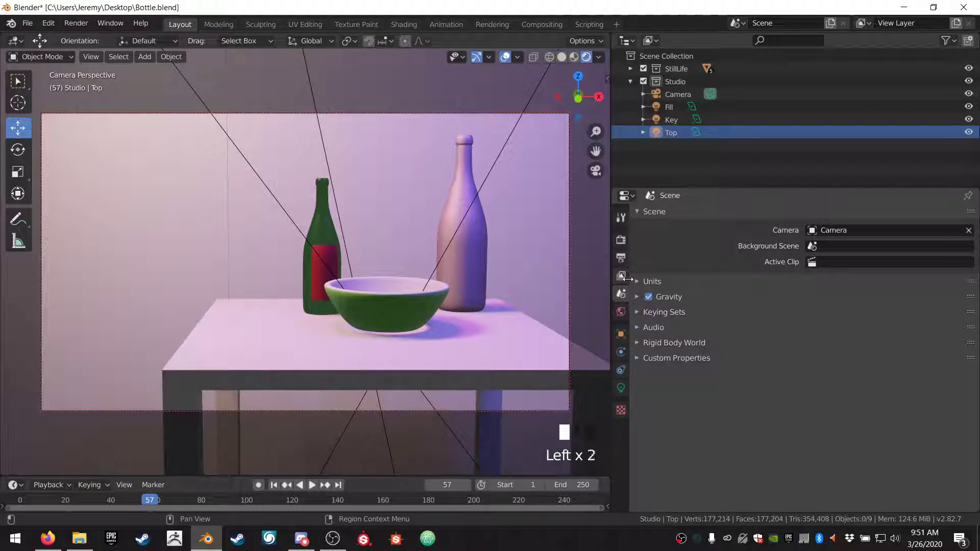
{"action": "left_click", "coordinate": [620, 276]}
{"action": "left_click", "coordinate": [620, 258]}
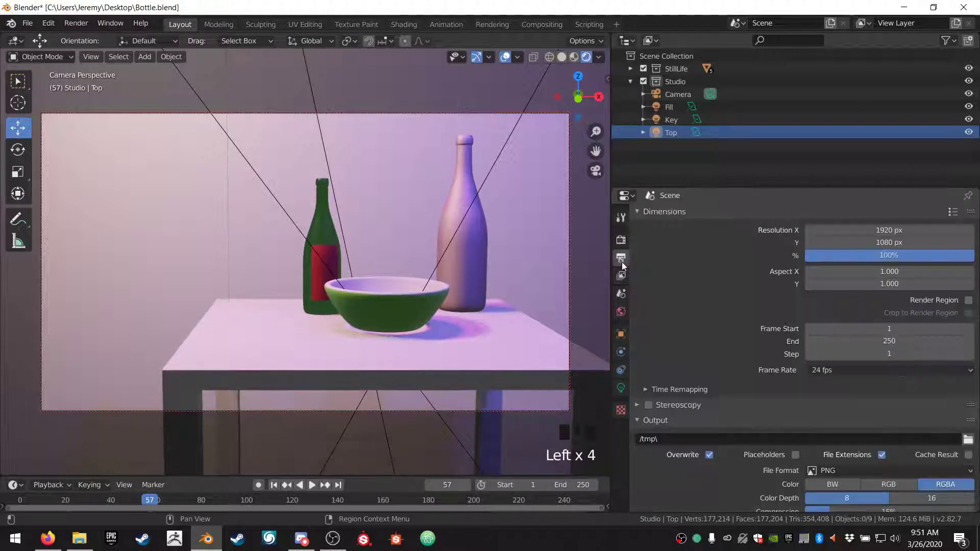
{"action": "scroll", "coordinate": [699, 350], "scroll_direction": "down", "scroll_amount": 11}
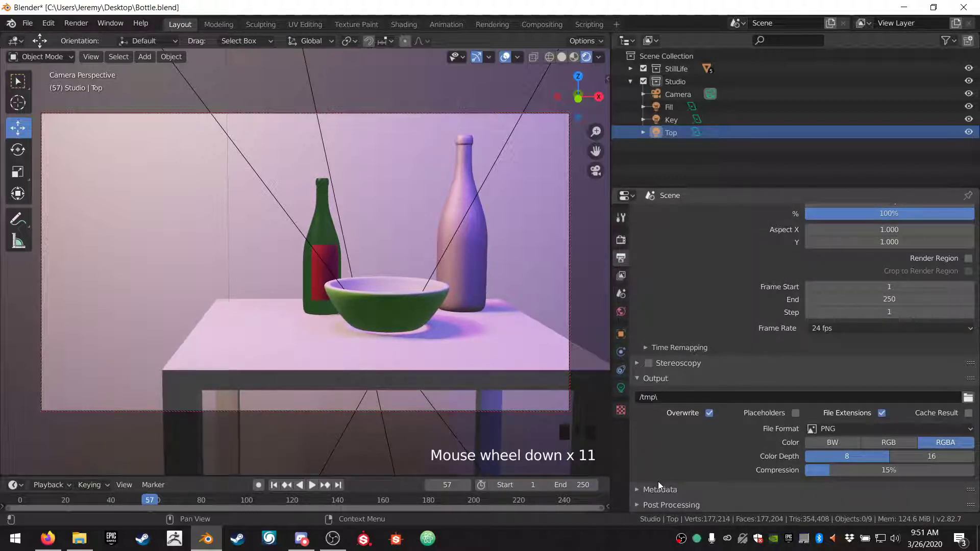
{"action": "left_click", "coordinate": [644, 505]}
{"action": "scroll", "coordinate": [678, 440], "scroll_direction": "down", "scroll_amount": 7}
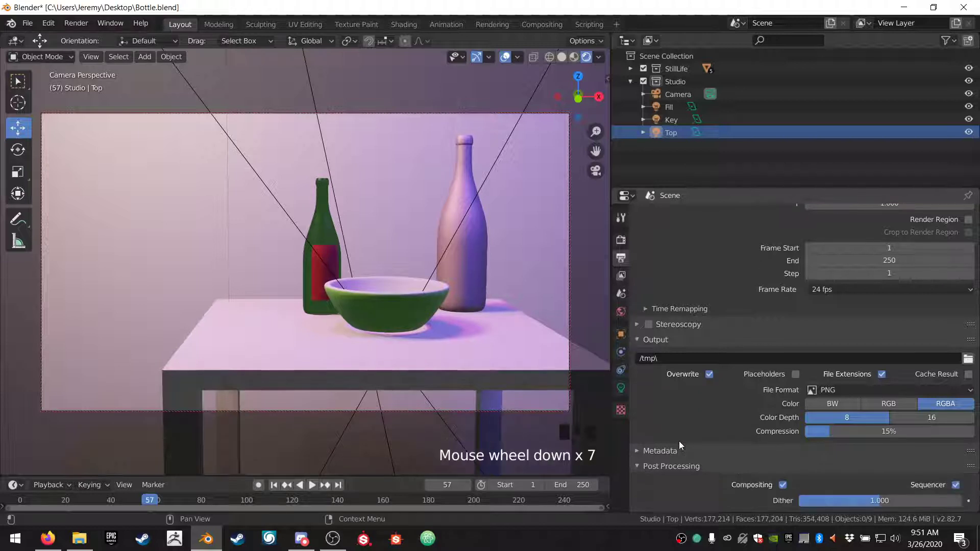
Step: Set both the cube size and the cascade size of Eevee's shadows to 2048px
{"action": "left_click", "coordinate": [621, 240]}
{"action": "scroll", "coordinate": [657, 439], "scroll_direction": "down", "scroll_amount": 2}
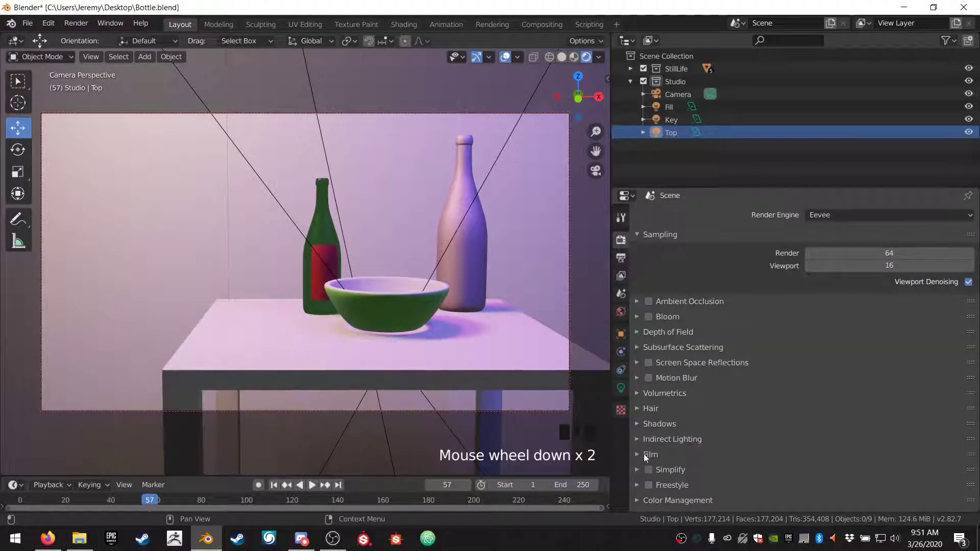
{"action": "left_click", "coordinate": [631, 423]}
{"action": "scroll", "coordinate": [761, 406], "scroll_direction": "down", "scroll_amount": 2}
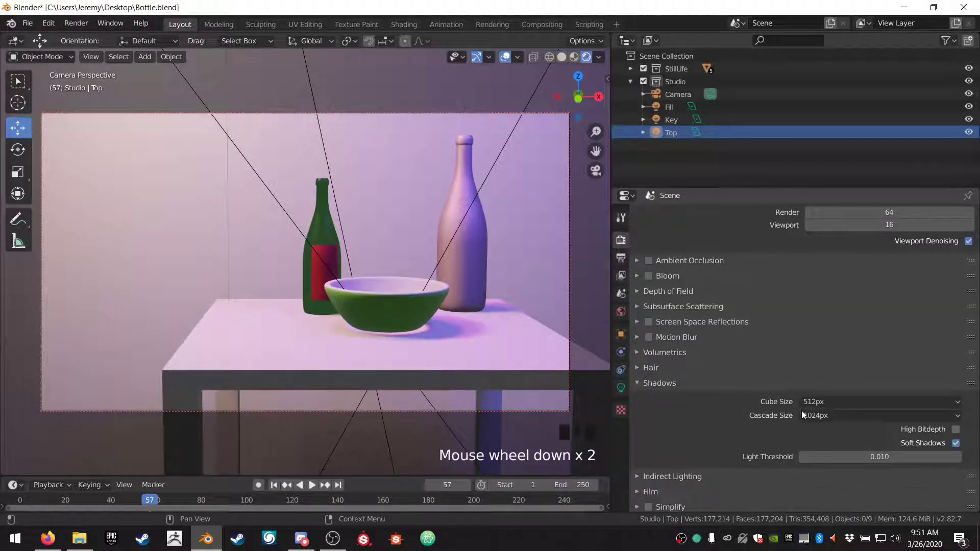
{"action": "left_click", "coordinate": [818, 402]}
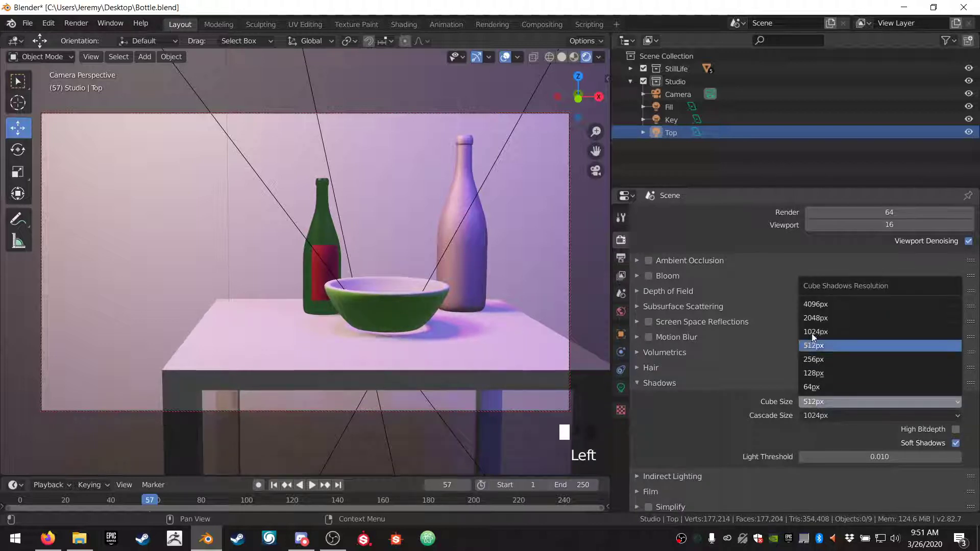
{"action": "left_click", "coordinate": [825, 314]}
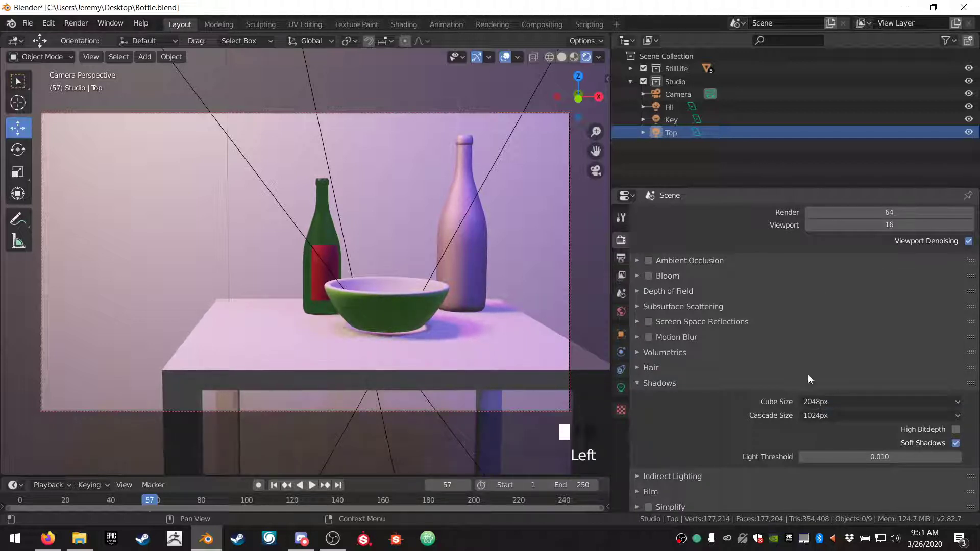
{"action": "left_click", "coordinate": [820, 415]}
{"action": "left_click", "coordinate": [835, 335]}
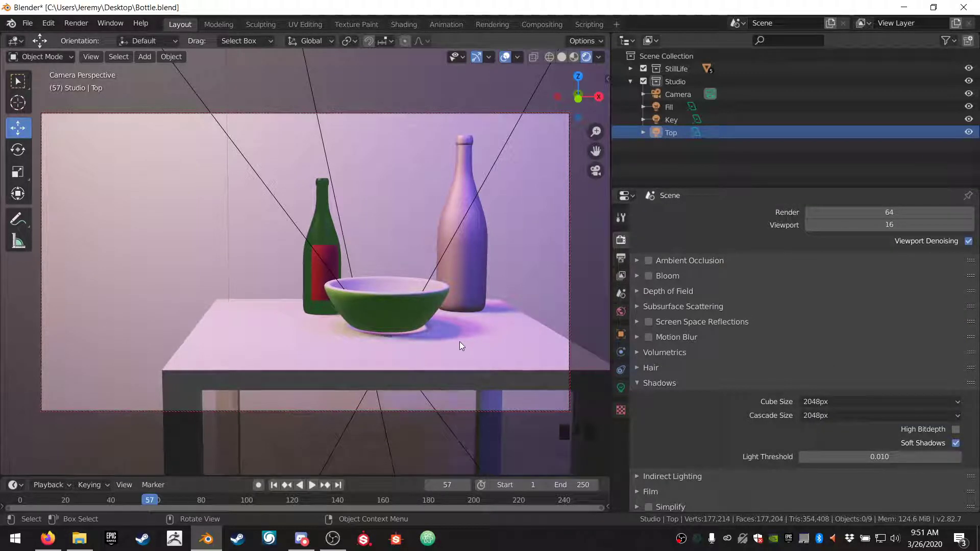
Step: Change the surface shader of the green wine bottle's WineBottleMat material to Glossy BSDF
{"action": "left_click", "coordinate": [327, 227]}
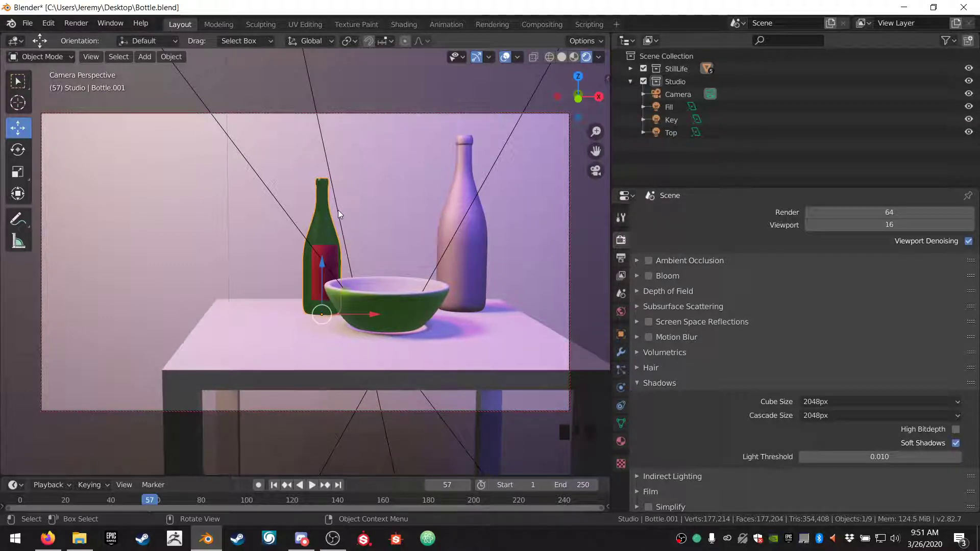
{"action": "left_click", "coordinate": [620, 445]}
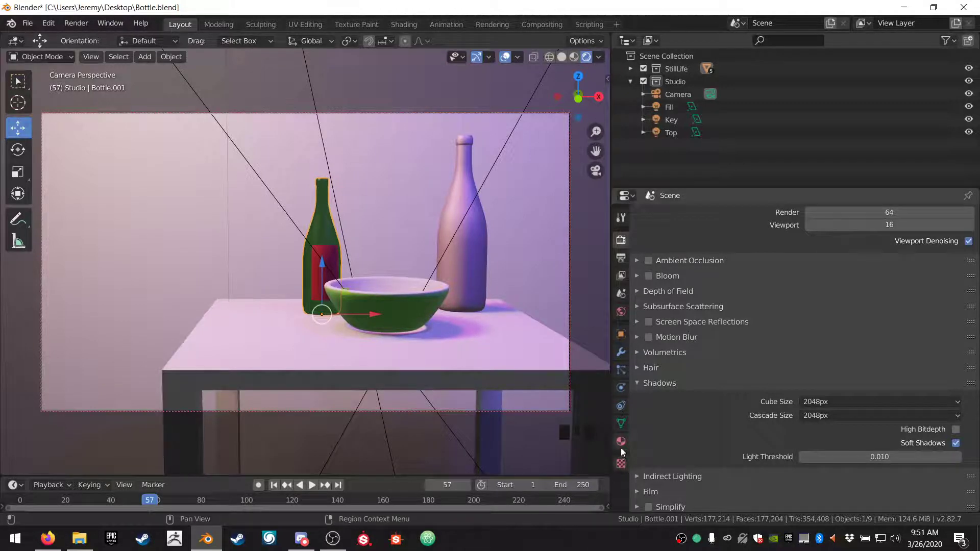
{"action": "scroll", "coordinate": [704, 384], "scroll_direction": "up", "scroll_amount": 3}
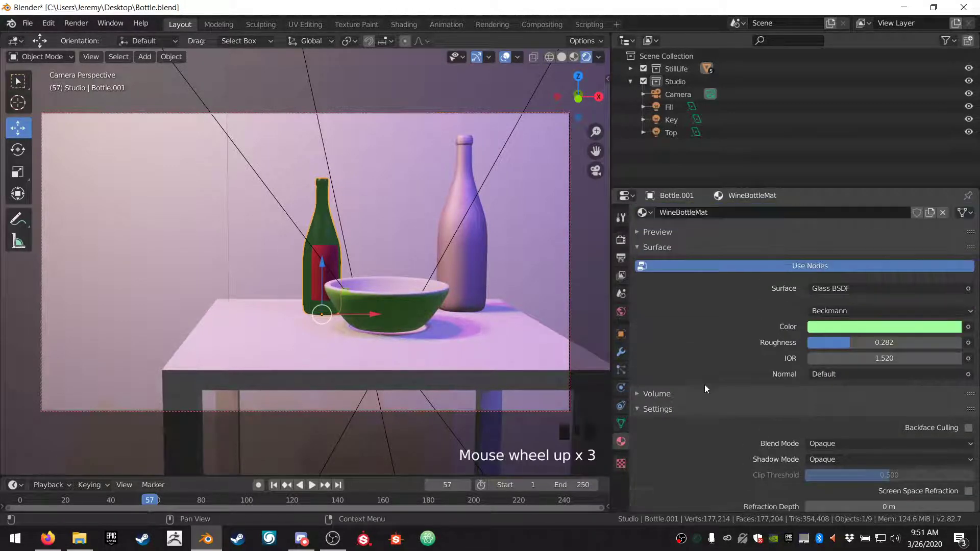
{"action": "left_click", "coordinate": [862, 289]}
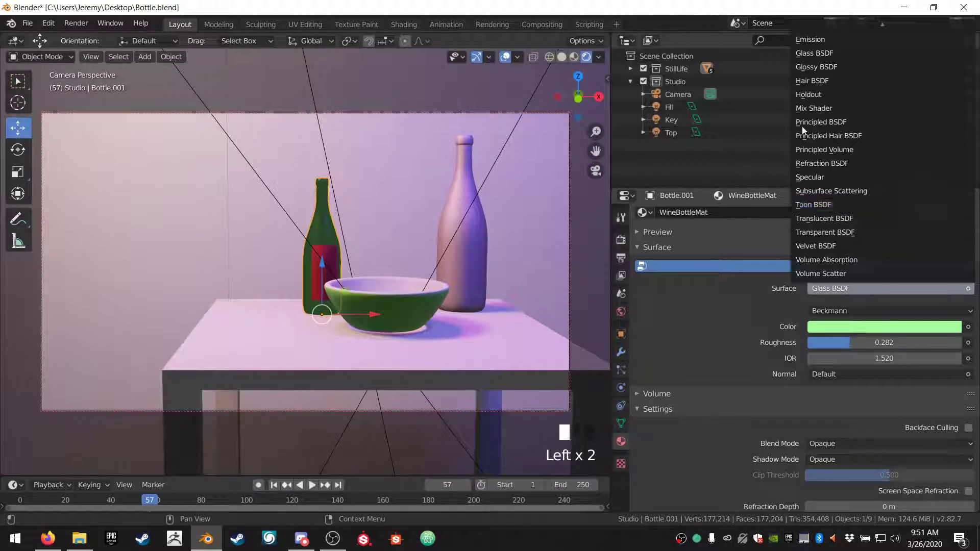
{"action": "left_click", "coordinate": [812, 312]}
{"action": "left_click", "coordinate": [811, 311]}
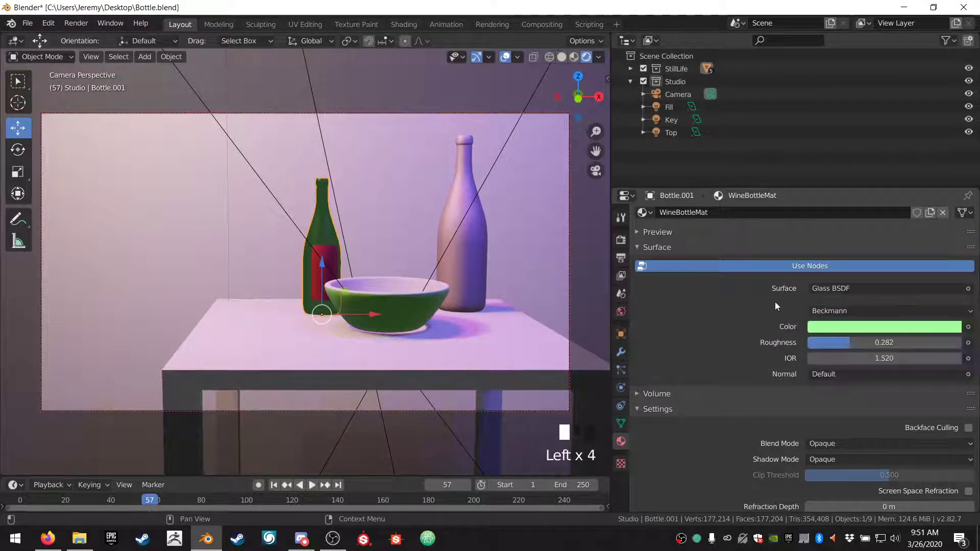
{"action": "left_click", "coordinate": [813, 289]}
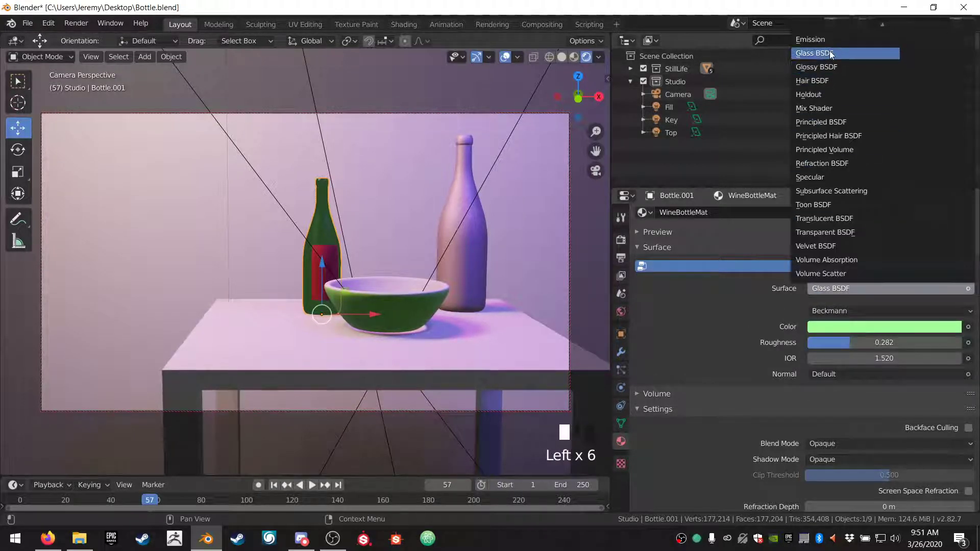
{"action": "left_click", "coordinate": [834, 66]}
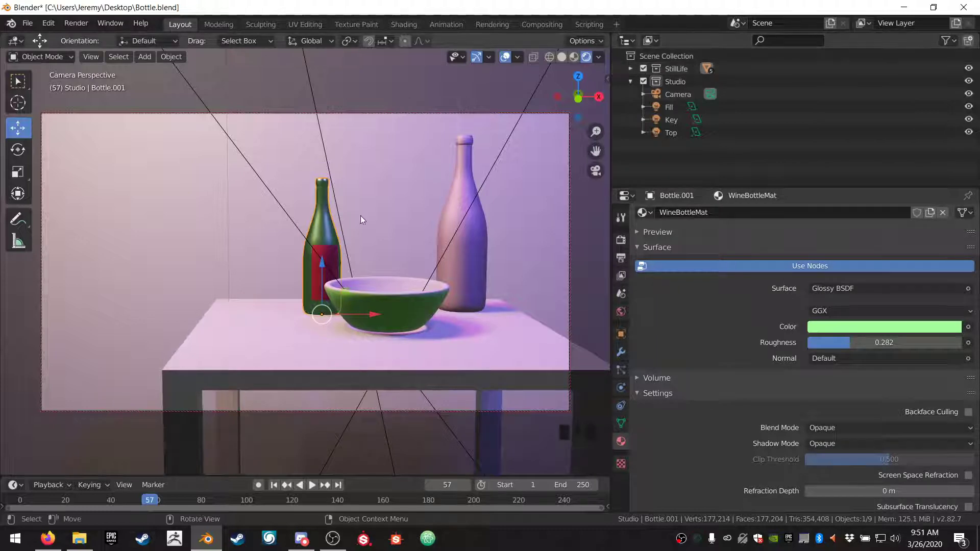
Step: Review the WineBottleMat material's settings and turn off its use of nodes
{"action": "scroll", "coordinate": [752, 384], "scroll_direction": "down", "scroll_amount": 10}
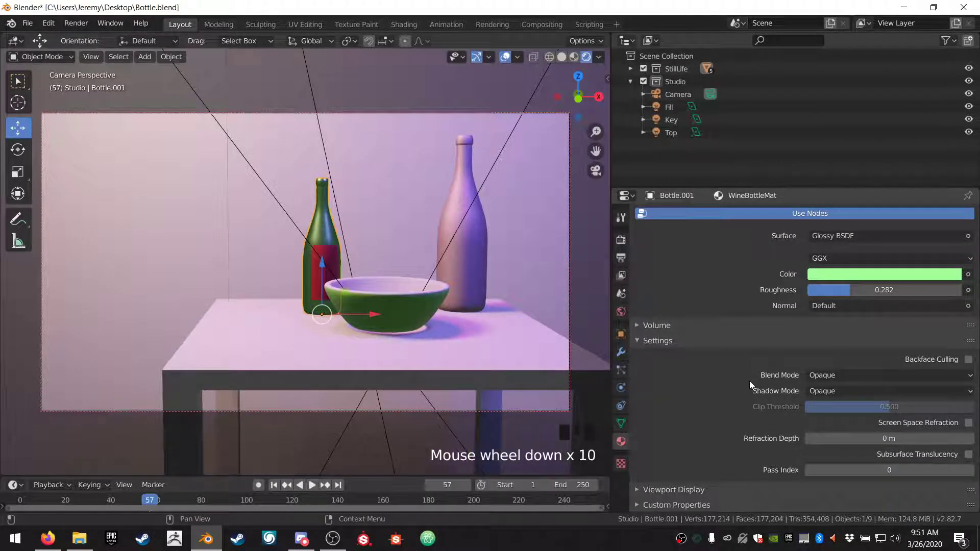
{"action": "scroll", "coordinate": [748, 372], "scroll_direction": "up", "scroll_amount": 4}
{"action": "scroll", "coordinate": [747, 364], "scroll_direction": "down", "scroll_amount": 4}
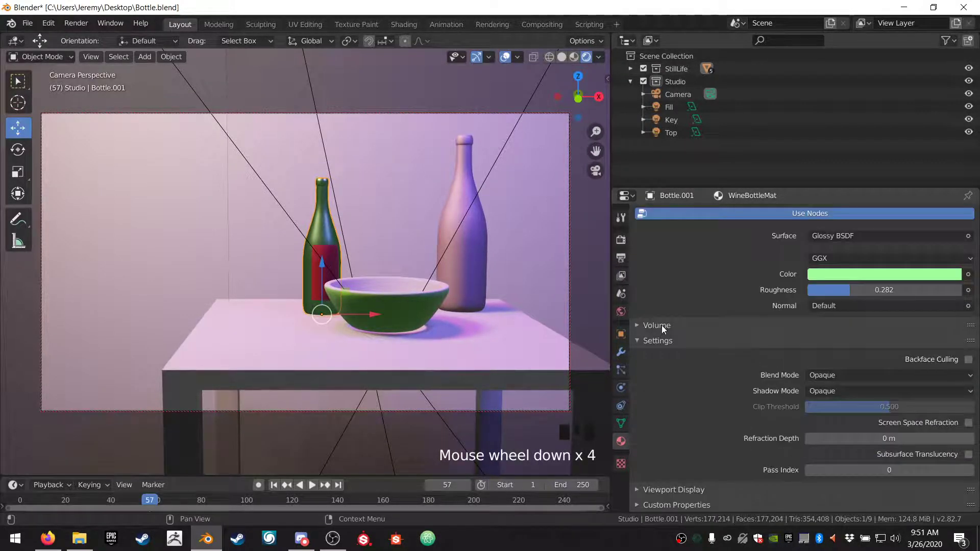
{"action": "scroll", "coordinate": [689, 424], "scroll_direction": "down", "scroll_amount": 3}
{"action": "left_click", "coordinate": [621, 448]}
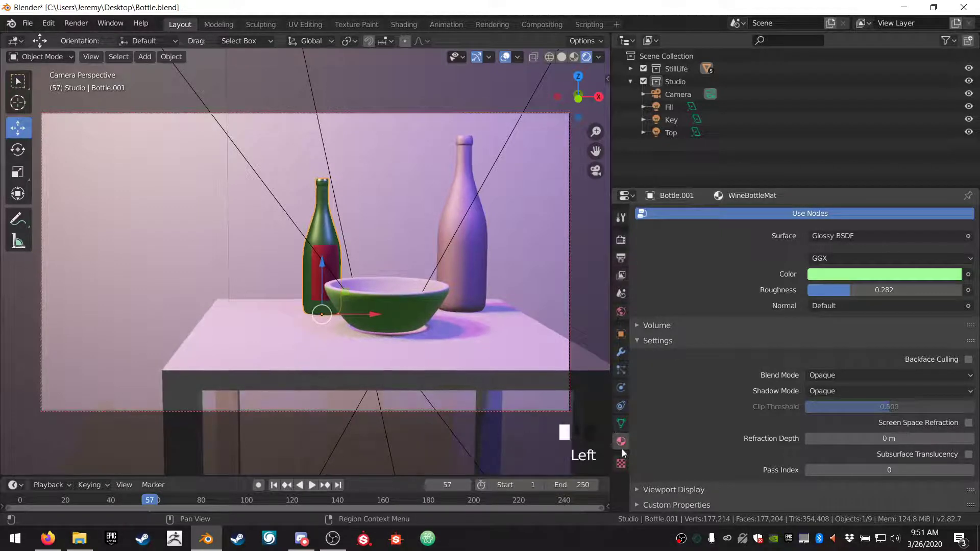
{"action": "scroll", "coordinate": [769, 306], "scroll_direction": "up", "scroll_amount": 5}
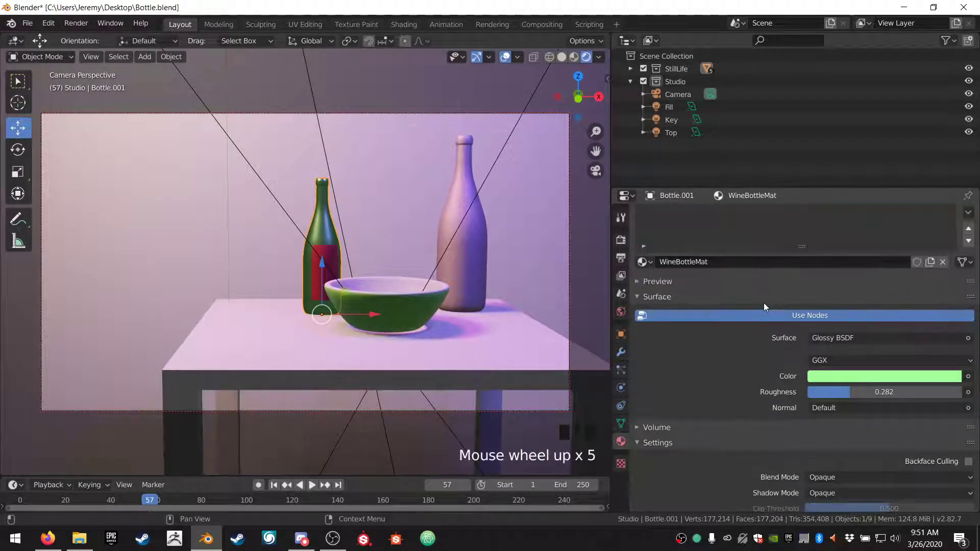
{"action": "left_click", "coordinate": [796, 310]}
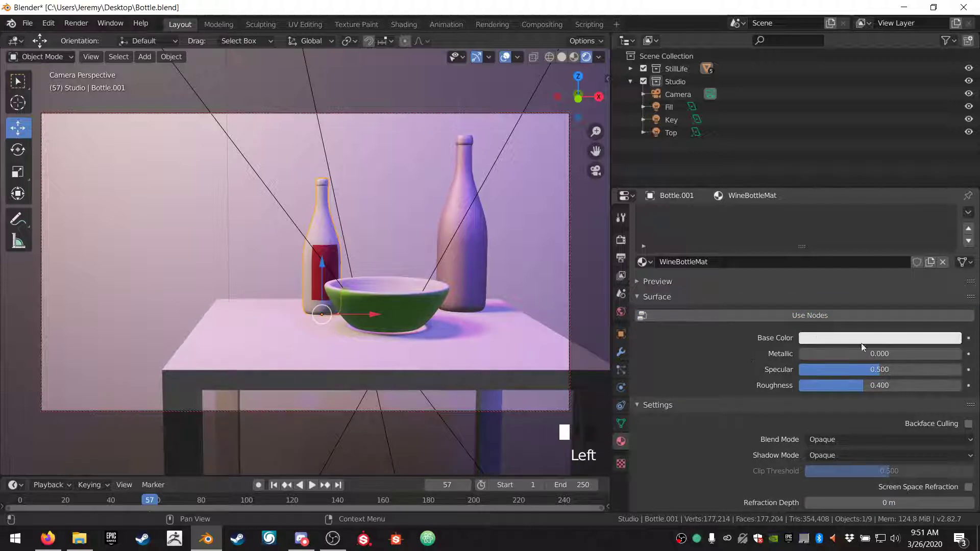
Step: Turn WineBottleMat's use of nodes back on and compare its surface, volume and settings options with nodes on and off
{"action": "scroll", "coordinate": [716, 390], "scroll_direction": "up", "scroll_amount": 1}
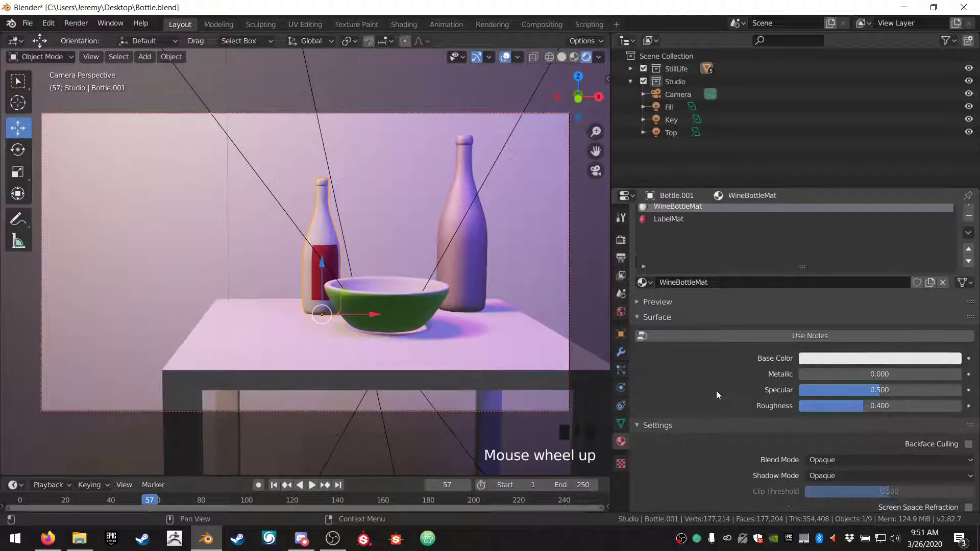
{"action": "left_click", "coordinate": [747, 333]}
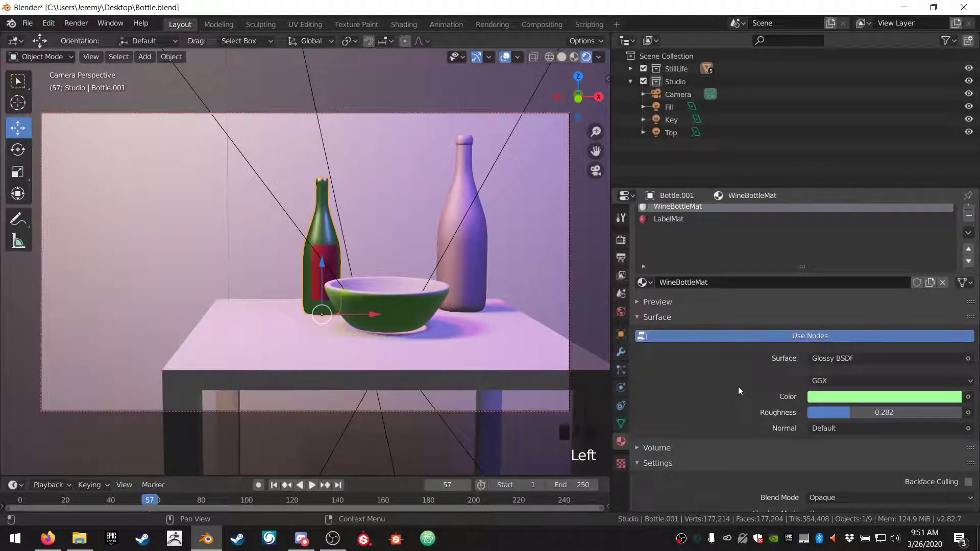
{"action": "scroll", "coordinate": [737, 389], "scroll_direction": "down", "scroll_amount": 1}
{"action": "left_click", "coordinate": [645, 426]}
{"action": "scroll", "coordinate": [660, 411], "scroll_direction": "down", "scroll_amount": 4}
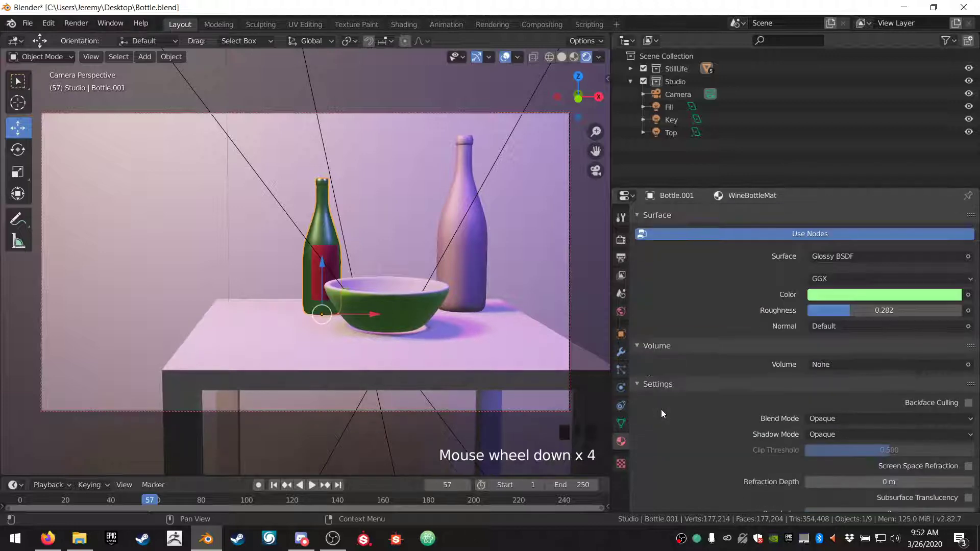
{"action": "scroll", "coordinate": [679, 400], "scroll_direction": "down", "scroll_amount": 1}
{"action": "scroll", "coordinate": [715, 389], "scroll_direction": "down", "scroll_amount": 3}
{"action": "scroll", "coordinate": [729, 387], "scroll_direction": "up", "scroll_amount": 9}
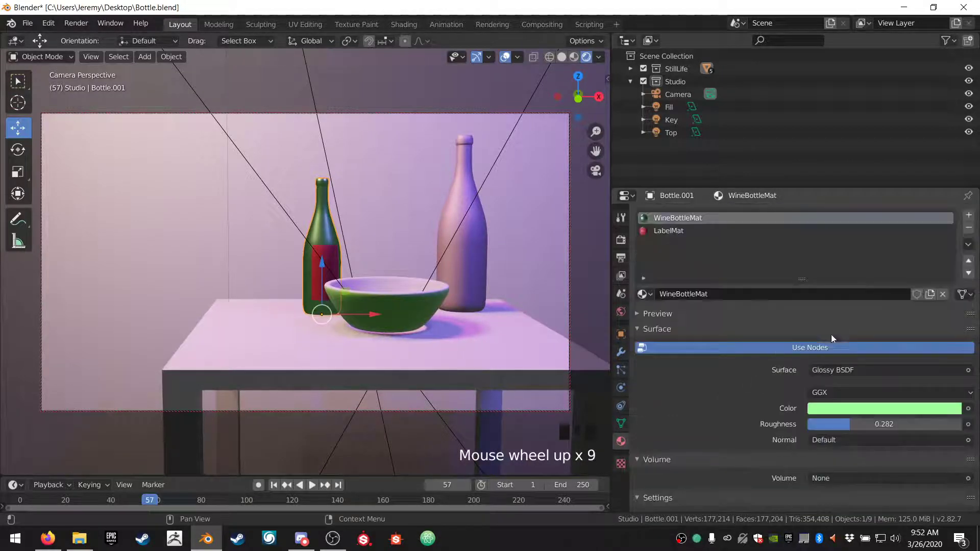
{"action": "left_click", "coordinate": [822, 346]}
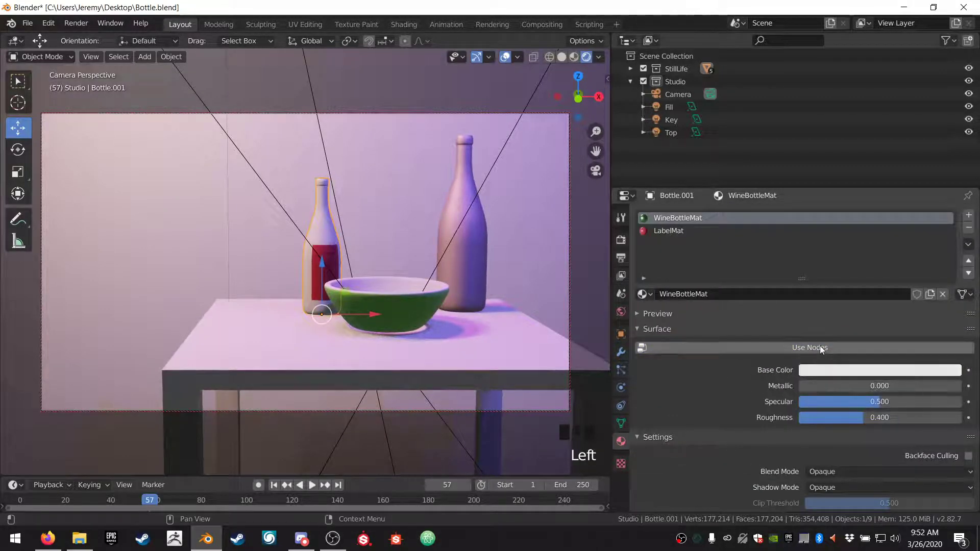
{"action": "left_click", "coordinate": [819, 348]}
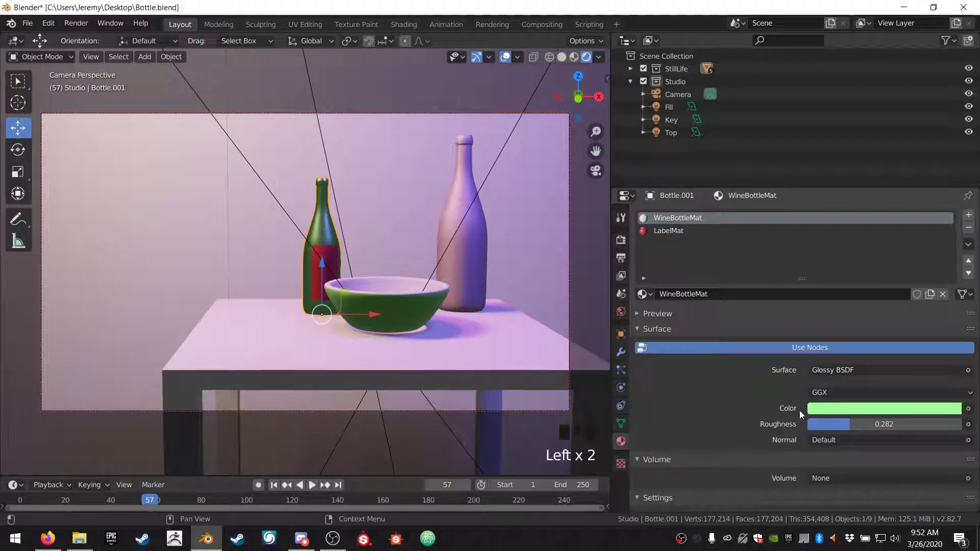
Step: Set WineBottleMat's roughness to 0.285, try Principled Volume as its surface shader and review that shader's options
{"action": "scroll", "coordinate": [799, 410], "scroll_direction": "down", "scroll_amount": 2}
{"action": "mouse_move", "coordinate": [845, 382]}
{"action": "left_mouse_down"}
{"action": "mouse_move", "coordinate": [819, 381]}
{"action": "mouse_move", "coordinate": [877, 382]}
{"action": "mouse_move", "coordinate": [836, 382]}
{"action": "mouse_move", "coordinate": [850, 383]}
{"action": "left_mouse_up"}
{"action": "left_click", "coordinate": [865, 326]}
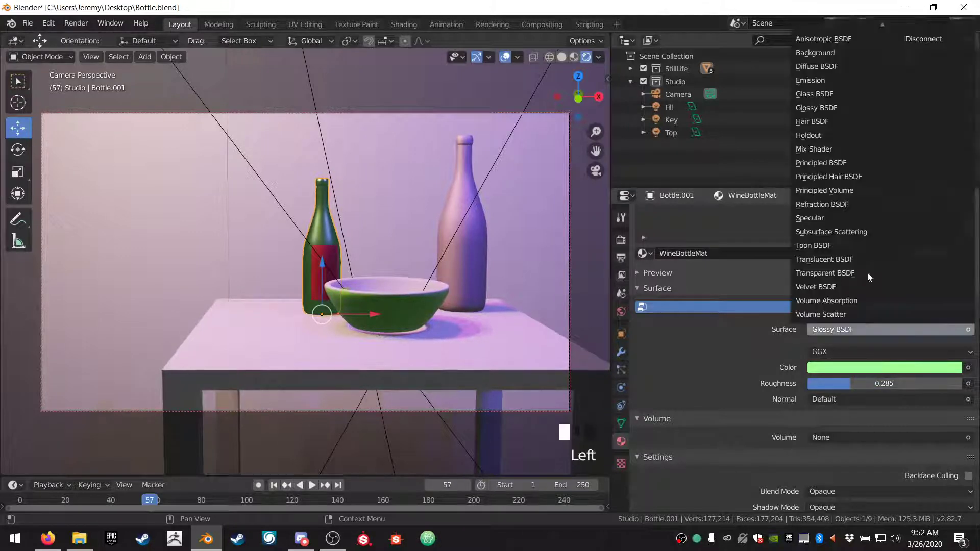
{"action": "left_click", "coordinate": [827, 190]}
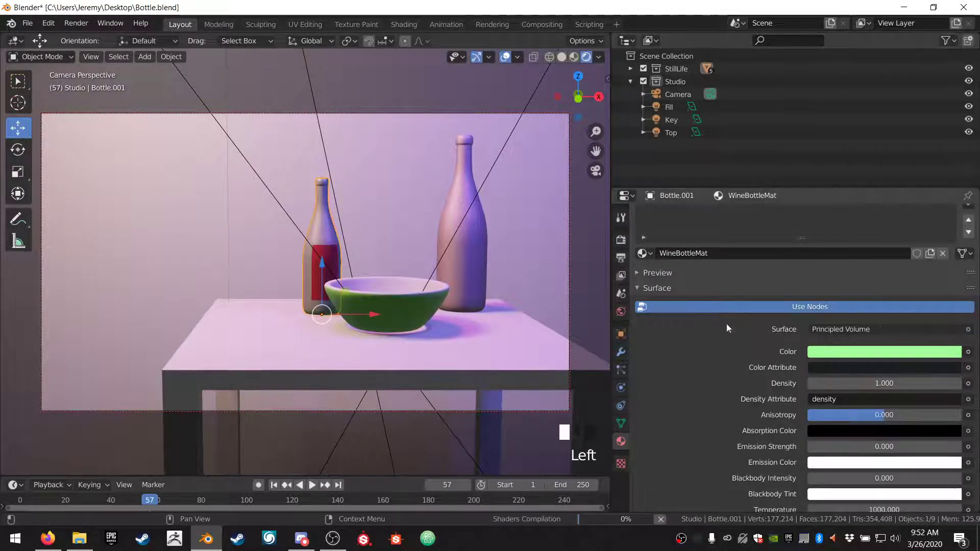
{"action": "scroll", "coordinate": [717, 352], "scroll_direction": "down", "scroll_amount": 2}
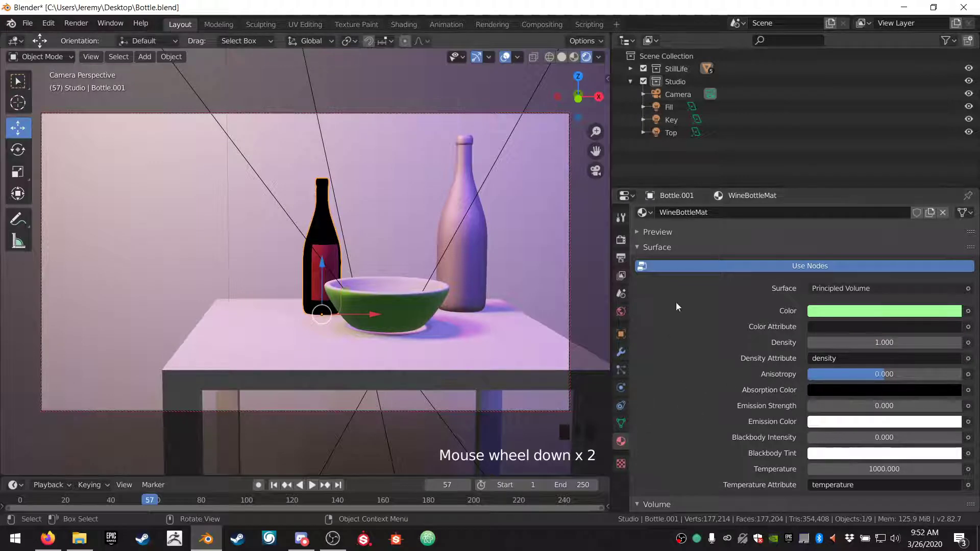
{"action": "scroll", "coordinate": [746, 383], "scroll_direction": "up", "scroll_amount": 3}
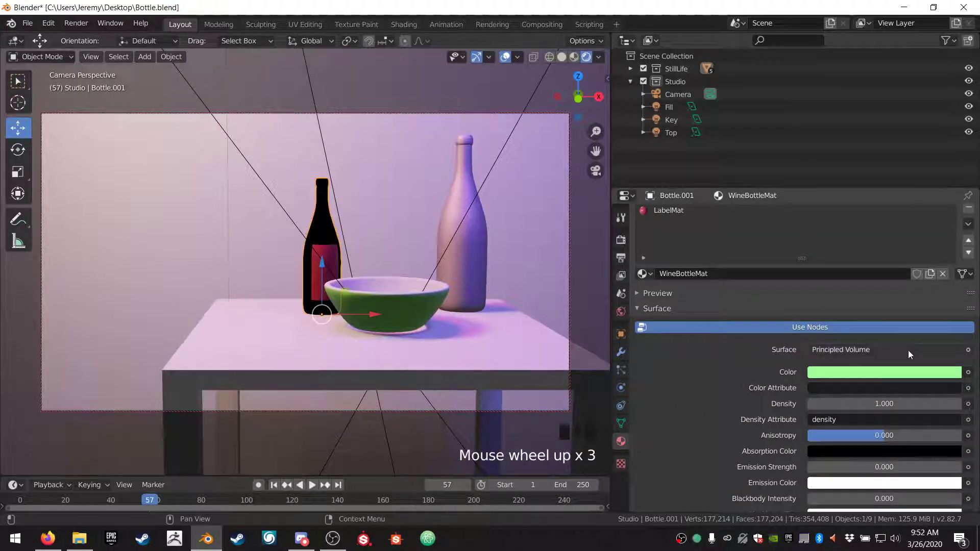
{"action": "scroll", "coordinate": [840, 390], "scroll_direction": "down", "scroll_amount": 2}
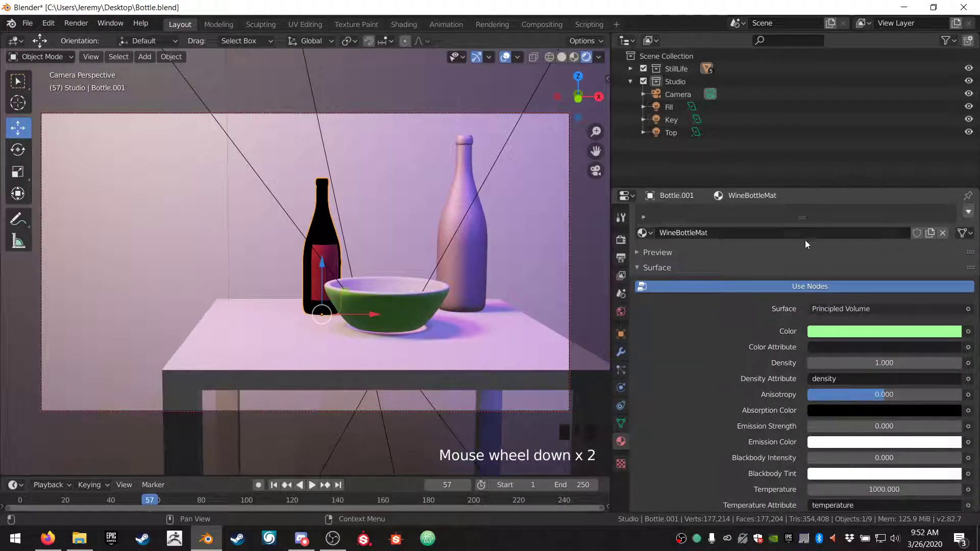
{"action": "scroll", "coordinate": [786, 241], "scroll_direction": "up", "scroll_amount": 4}
Step: Remove the WineBottleMat material slot from the wine bottle
{"action": "left_click", "coordinate": [963, 231]}
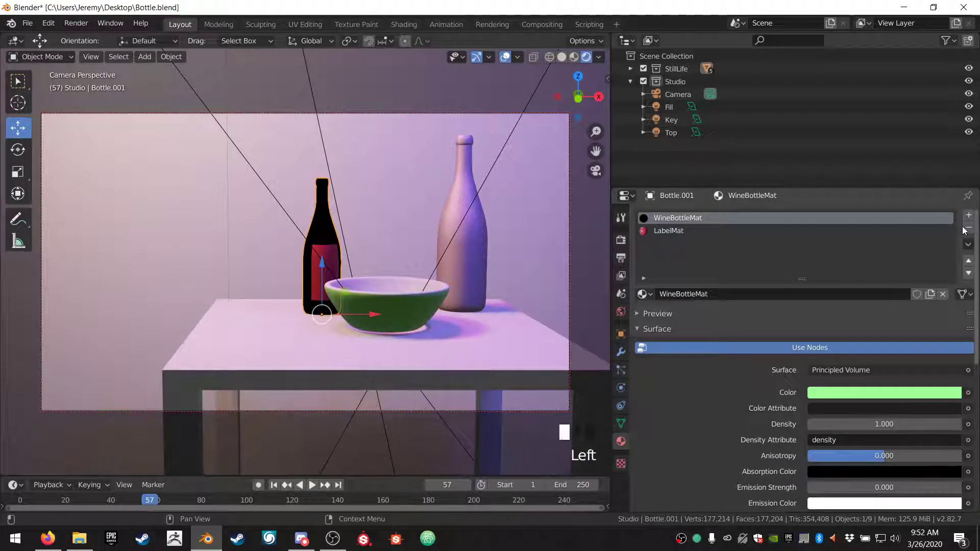
{"action": "left_click", "coordinate": [971, 230]}
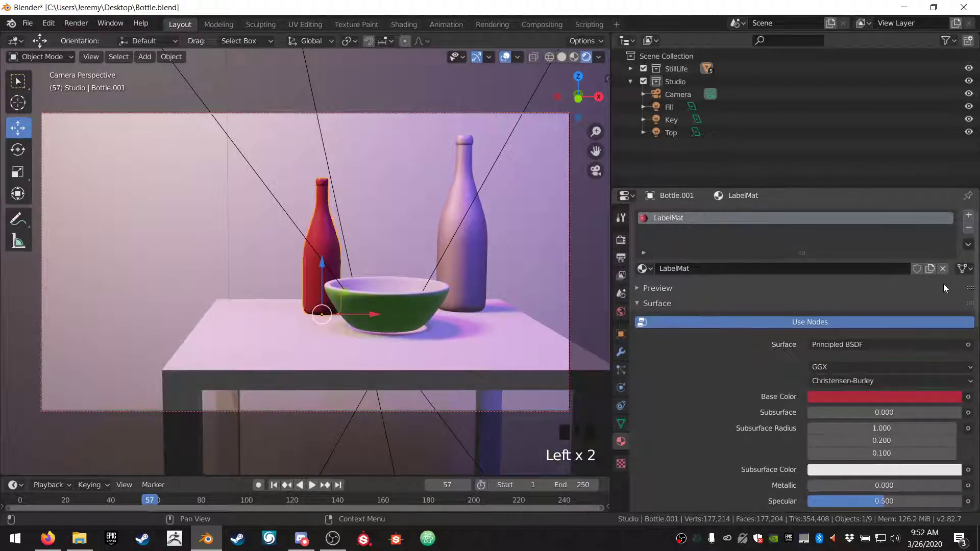
{"action": "double_click", "coordinate": [684, 218]}
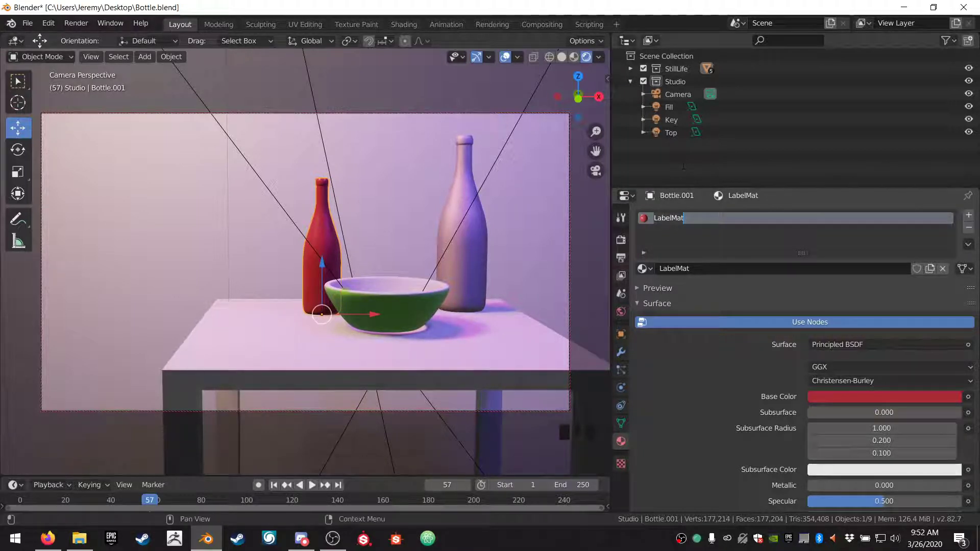
{"action": "key", "text": "Left"}
{"action": "key", "text": "ctrl+z"}
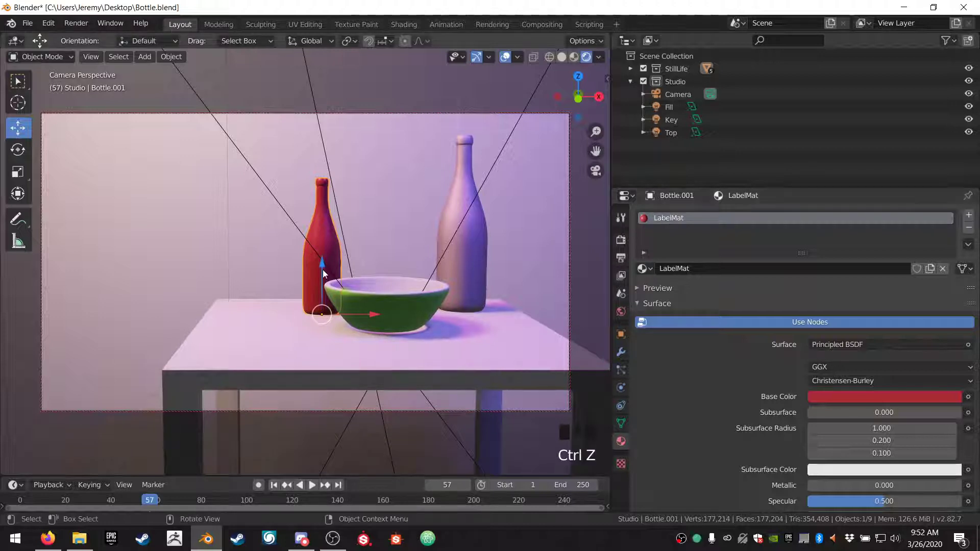
Step: Replace the wine bottle with a duplicate of the tall bottle, scaled to about 0.88 and moved along X to behind the bowl's left side
{"action": "key", "text": "Delete"}
{"action": "left_click", "coordinate": [461, 227]}
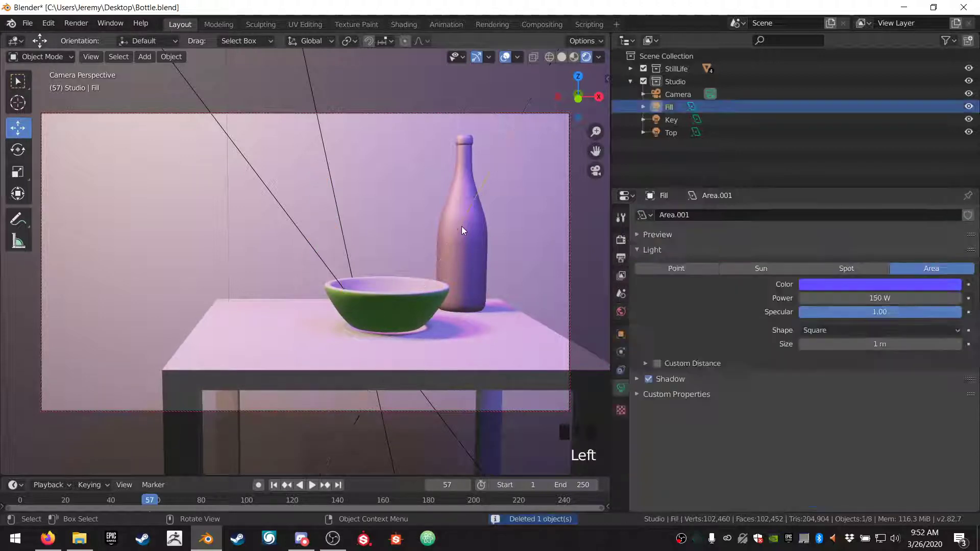
{"action": "left_click", "coordinate": [466, 252]}
{"action": "key", "text": "shift+d"}
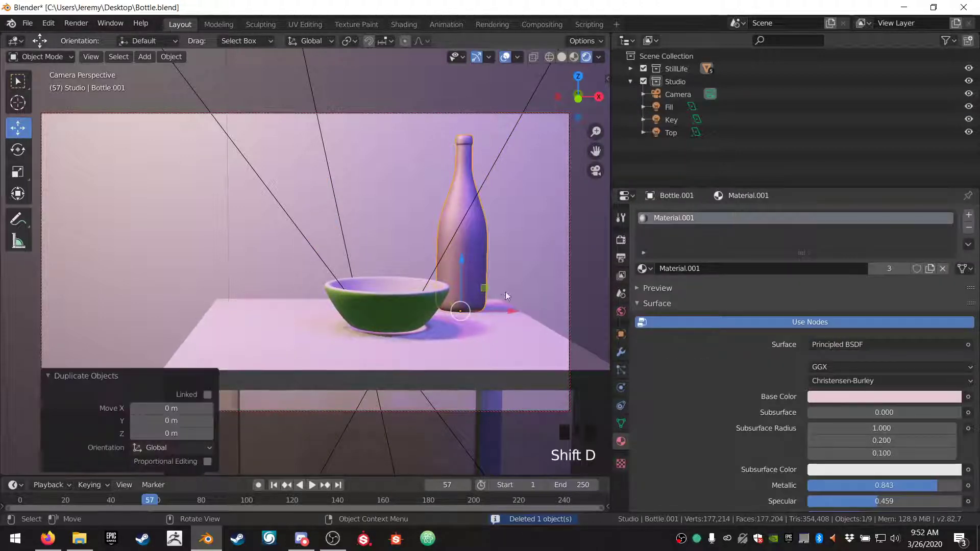
{"action": "left_click", "coordinate": [387, 307]}
{"action": "key", "text": "s"}
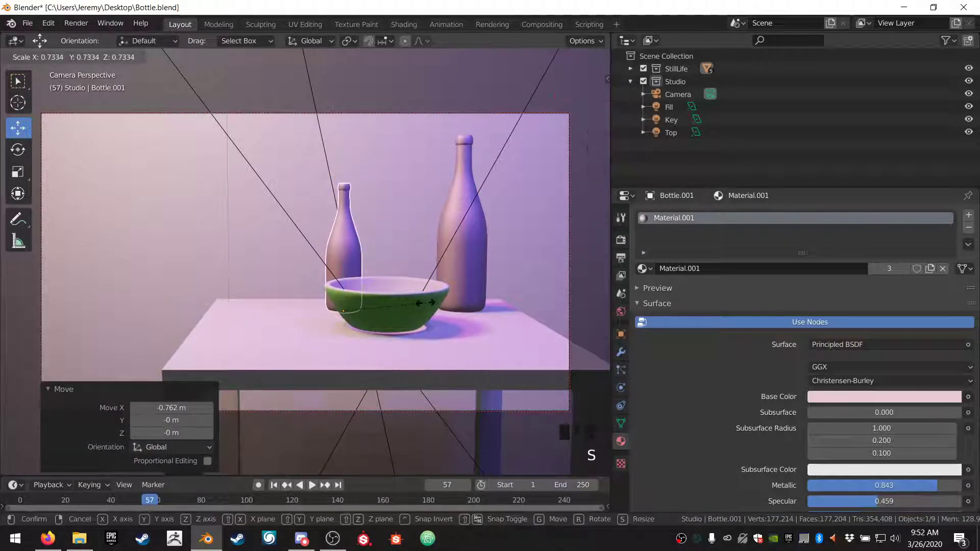
{"action": "left_click", "coordinate": [408, 311]}
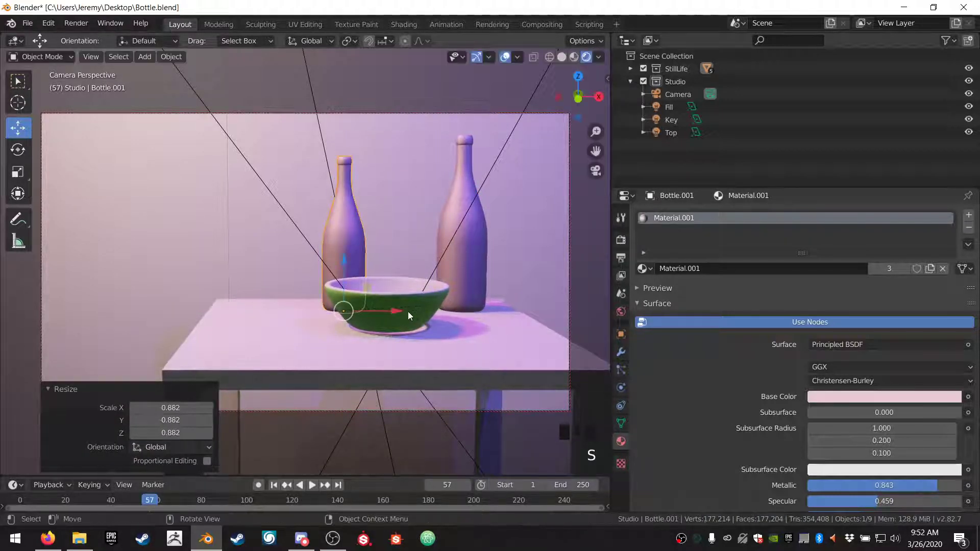
{"action": "left_click_drag", "start_coordinate": [408, 311], "coordinate": [365, 311]}
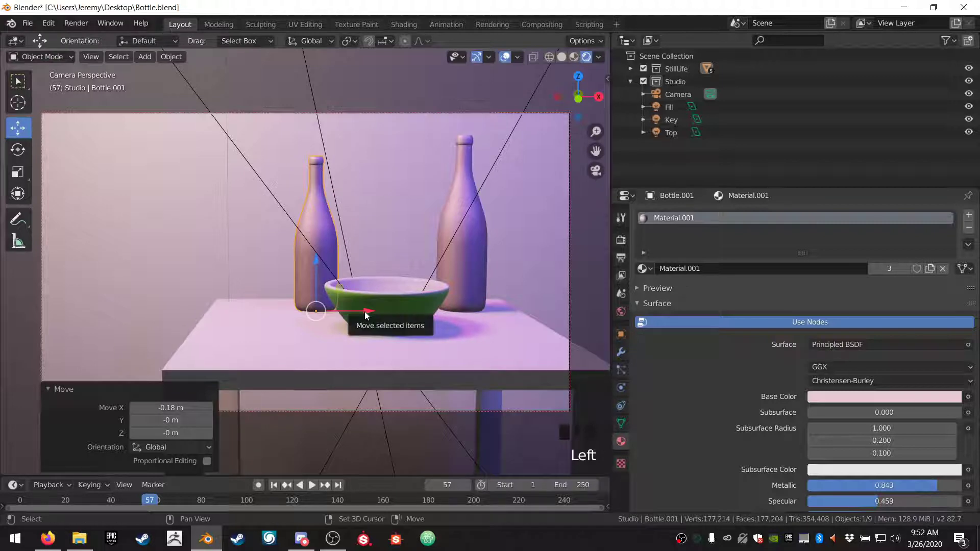
Step: Duplicate the new bottle, scale the copy to about 0.76 in Z and move it about 0.865 m along X toward the tall bottle
{"action": "key", "text": "shift+d"}
{"action": "left_click", "coordinate": [353, 310]}
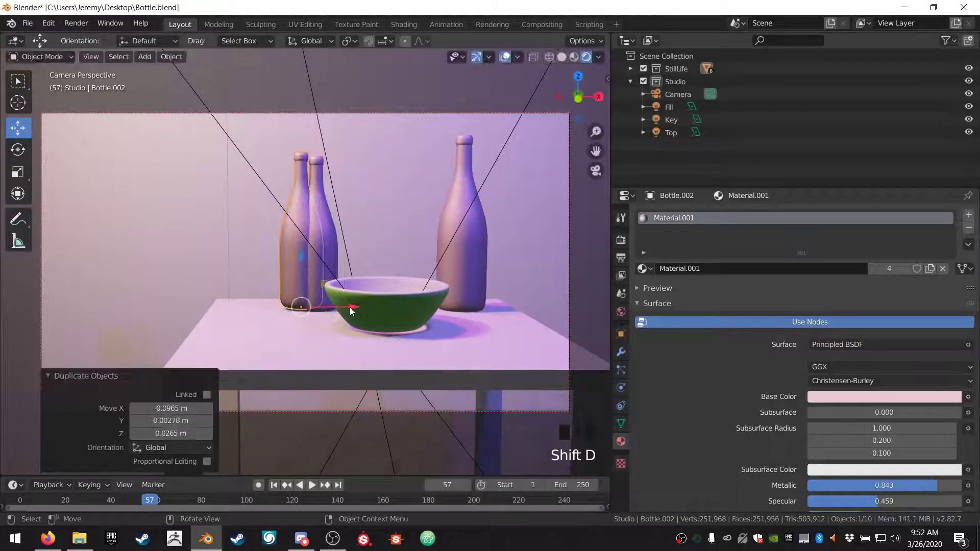
{"action": "key", "text": "s"}
{"action": "key", "text": "z"}
{"action": "left_click", "coordinate": [341, 306]}
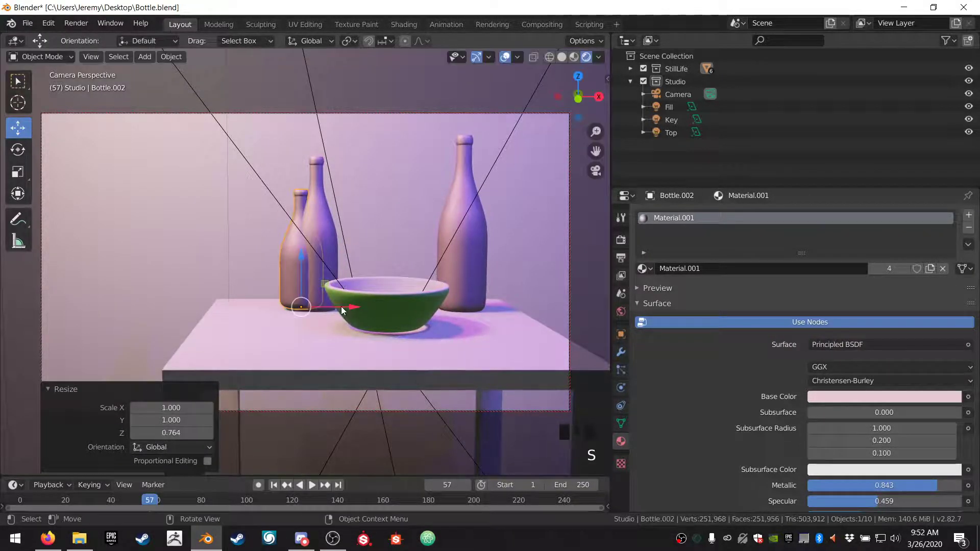
{"action": "left_click_drag", "start_coordinate": [352, 304], "coordinate": [488, 301]}
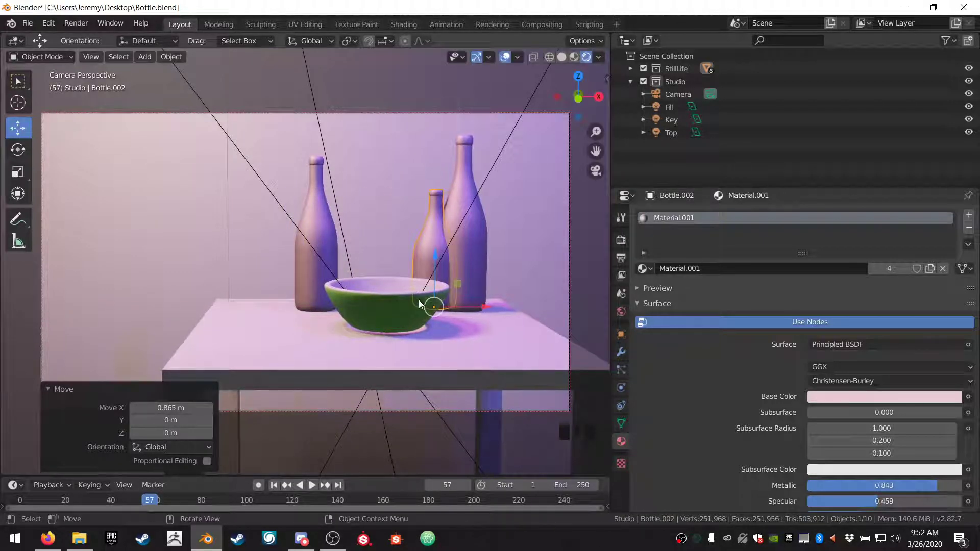
Step: Move the short bottle about 0.445 m forward along Y and about 0.23 m along X, and lower it slightly onto the table
{"action": "middle_click_drag", "start_coordinate": [419, 299], "coordinate": [439, 313]}
{"action": "scroll", "coordinate": [335, 295], "scroll_direction": "down", "scroll_amount": 1}
{"action": "scroll", "coordinate": [361, 290], "scroll_direction": "up", "scroll_amount": 11}
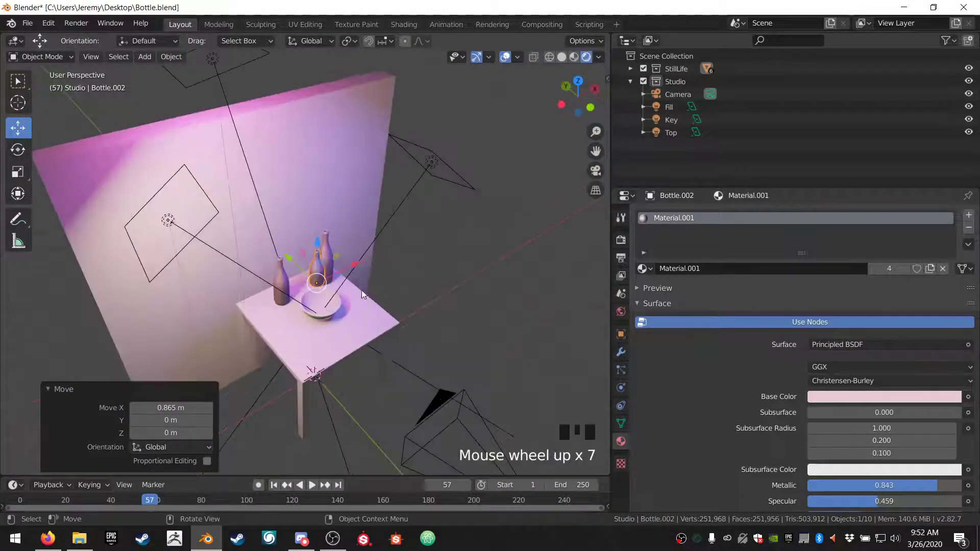
{"action": "left_click_drag", "start_coordinate": [293, 274], "coordinate": [329, 298]}
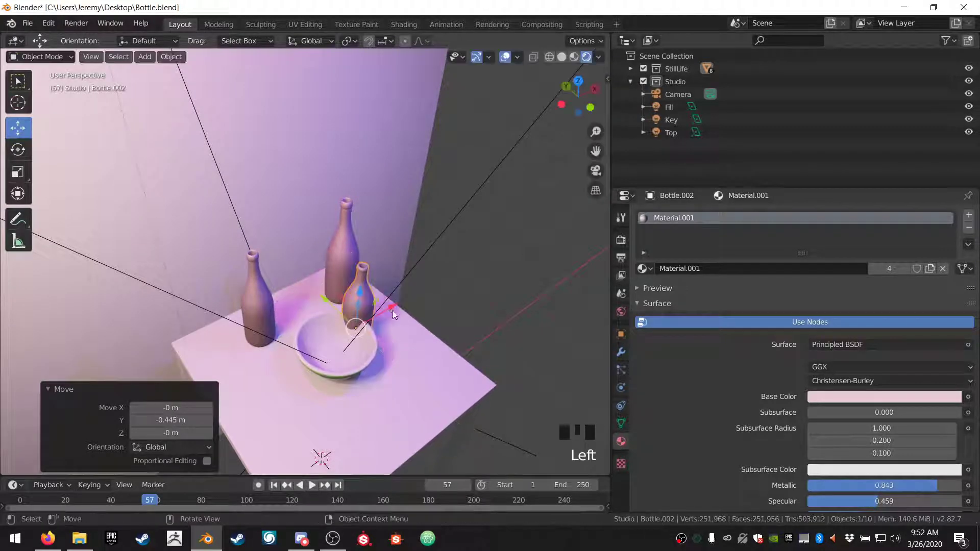
{"action": "left_click_drag", "start_coordinate": [393, 310], "coordinate": [410, 309]}
{"action": "middle_click_drag", "start_coordinate": [410, 309], "coordinate": [343, 284]}
{"action": "key", "text": "KP_0"}
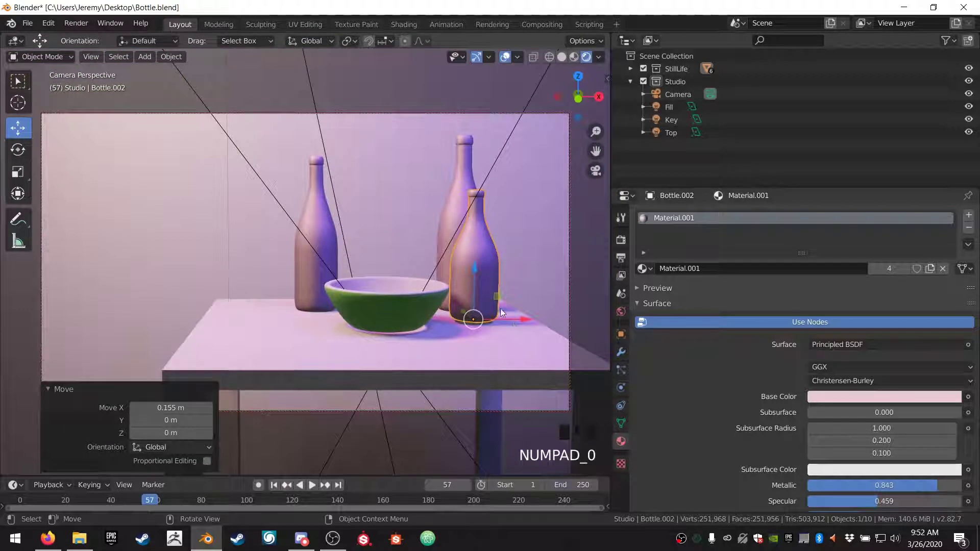
{"action": "left_click_drag", "start_coordinate": [518, 315], "coordinate": [528, 314]}
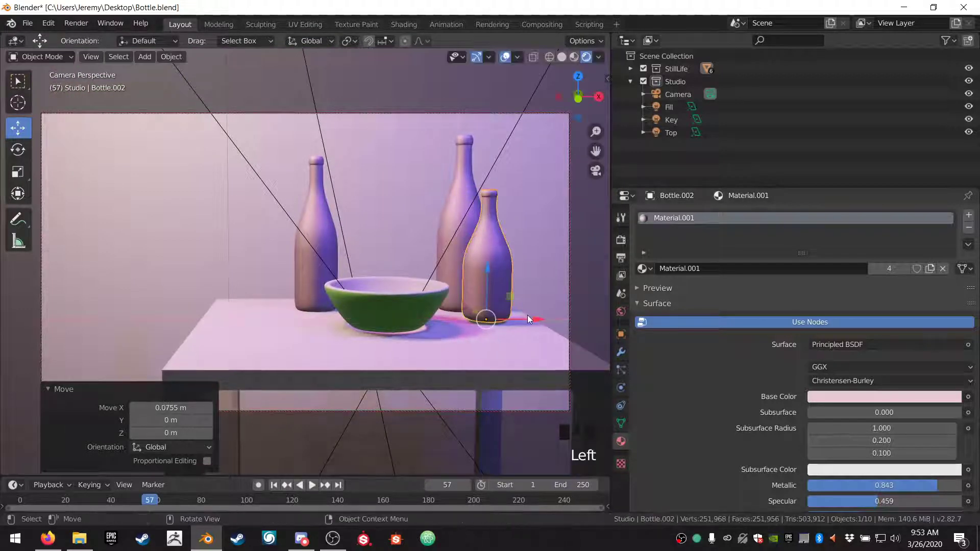
{"action": "left_click_drag", "start_coordinate": [493, 276], "coordinate": [499, 277]}
{"action": "left_click", "coordinate": [528, 194]}
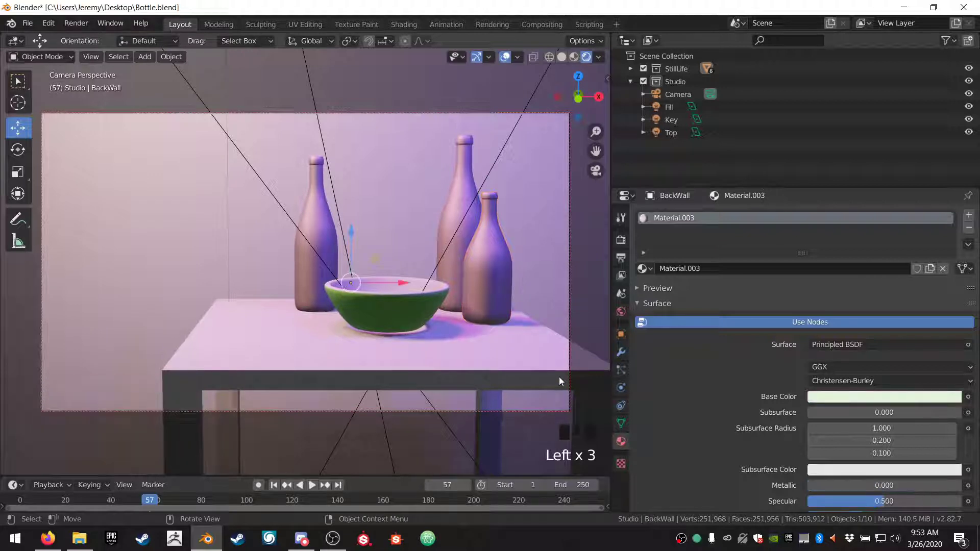
Step: Change the base color of the bottles' shared Material.001 to a pale mint green
{"action": "left_click", "coordinate": [479, 306]}
{"action": "left_click", "coordinate": [849, 368]}
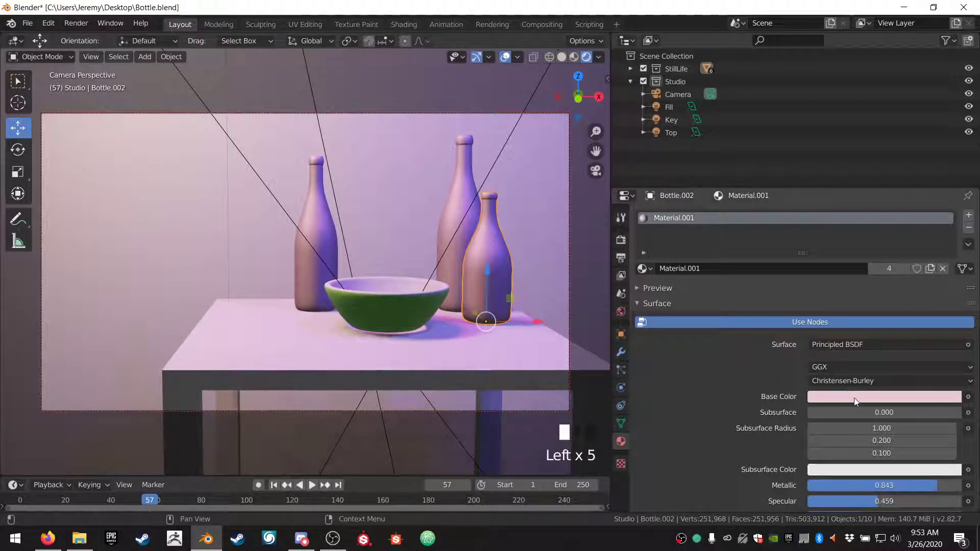
{"action": "left_click", "coordinate": [856, 397]}
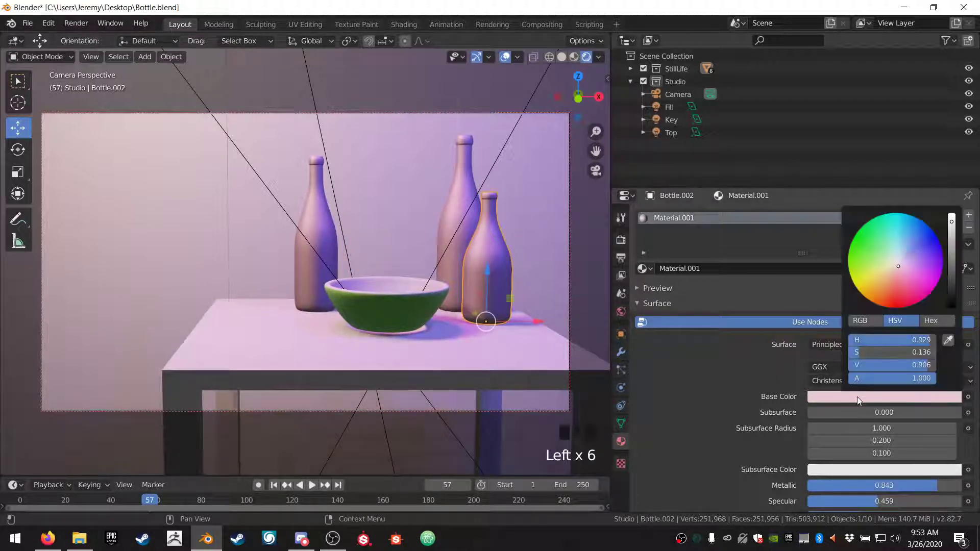
{"action": "left_click", "coordinate": [891, 254]}
{"action": "left_click", "coordinate": [890, 249]}
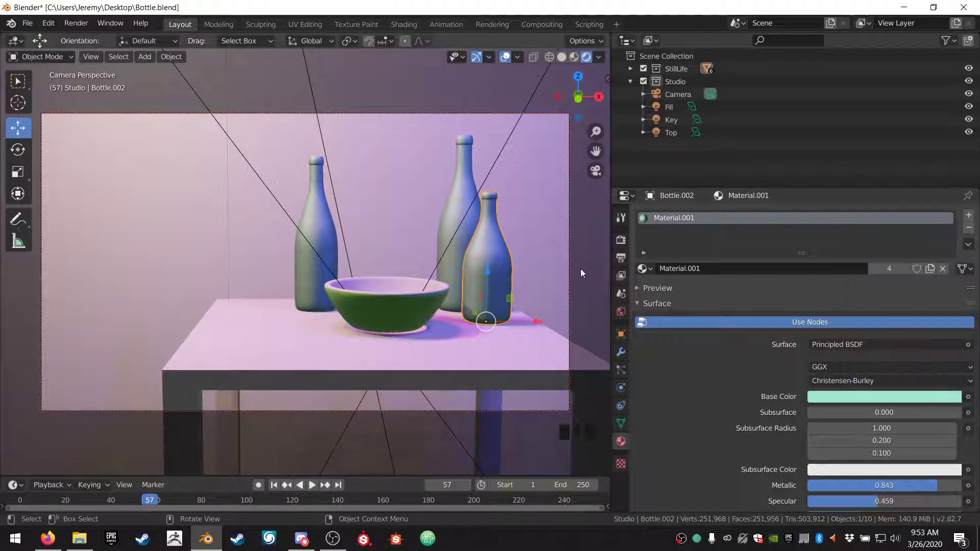
Step: Remove the shared Material.001 slot from the short bottle and from the bottle left of the bowl
{"action": "left_click", "coordinate": [968, 227]}
{"action": "left_click", "coordinate": [312, 282]}
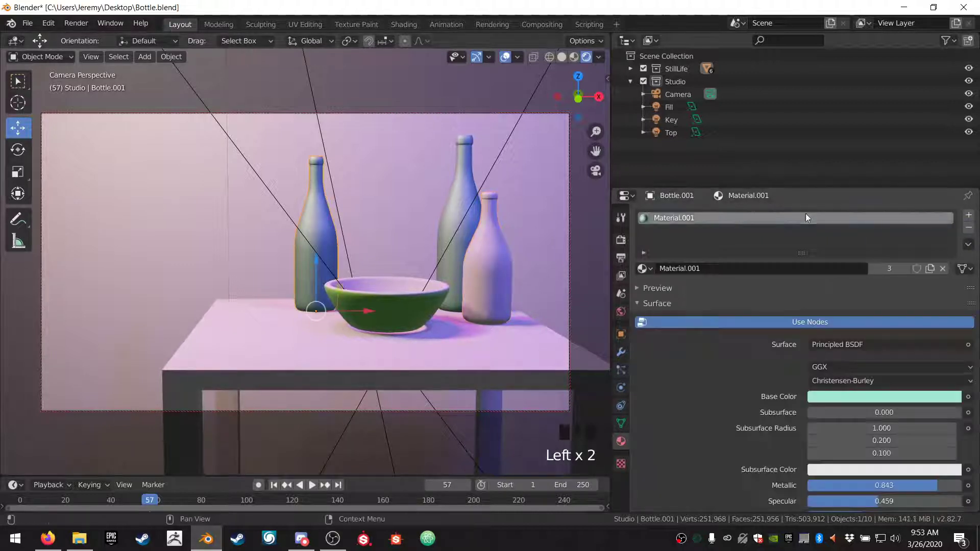
{"action": "left_click", "coordinate": [971, 229]}
Step: Give the short bottle a new material with a light orange base color
{"action": "left_click", "coordinate": [489, 299]}
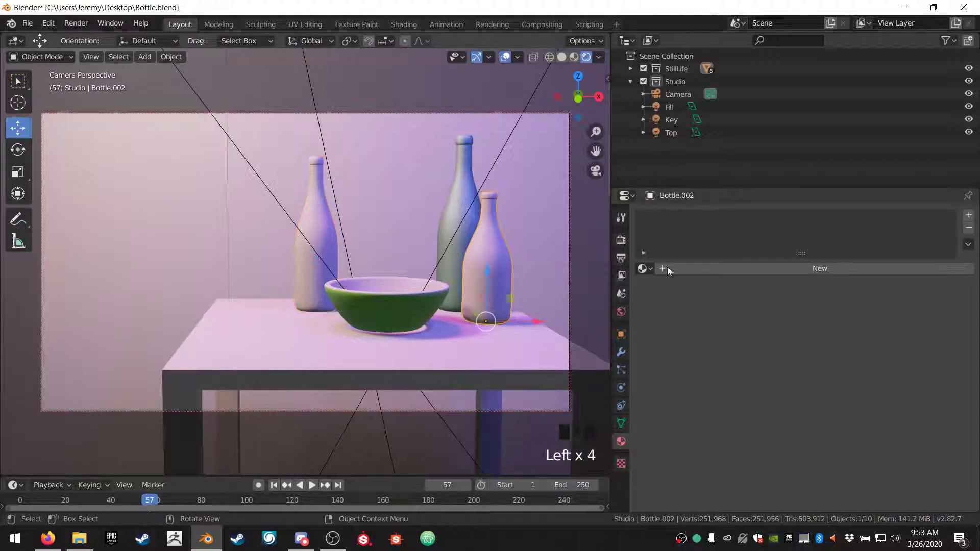
{"action": "left_click", "coordinate": [730, 269]}
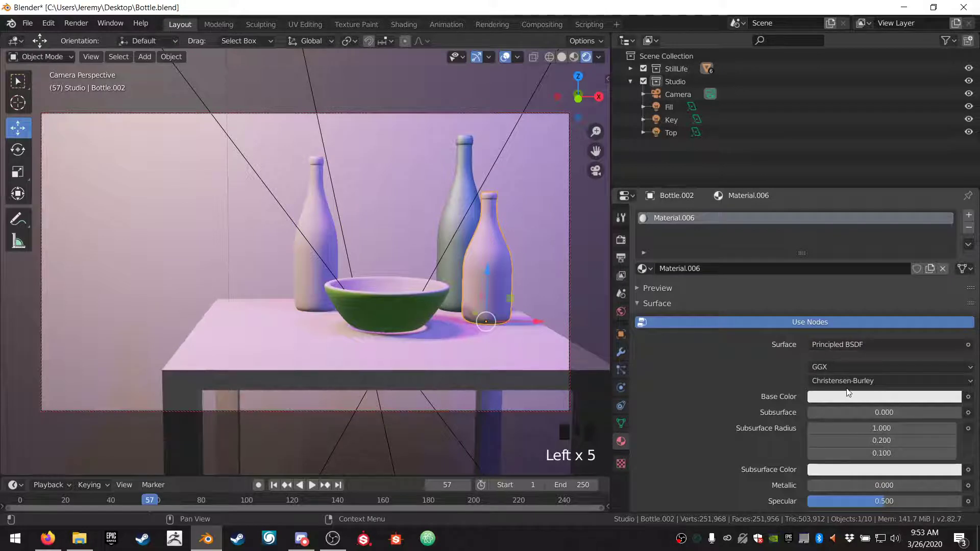
{"action": "left_click", "coordinate": [843, 396]}
{"action": "left_click", "coordinate": [883, 277]}
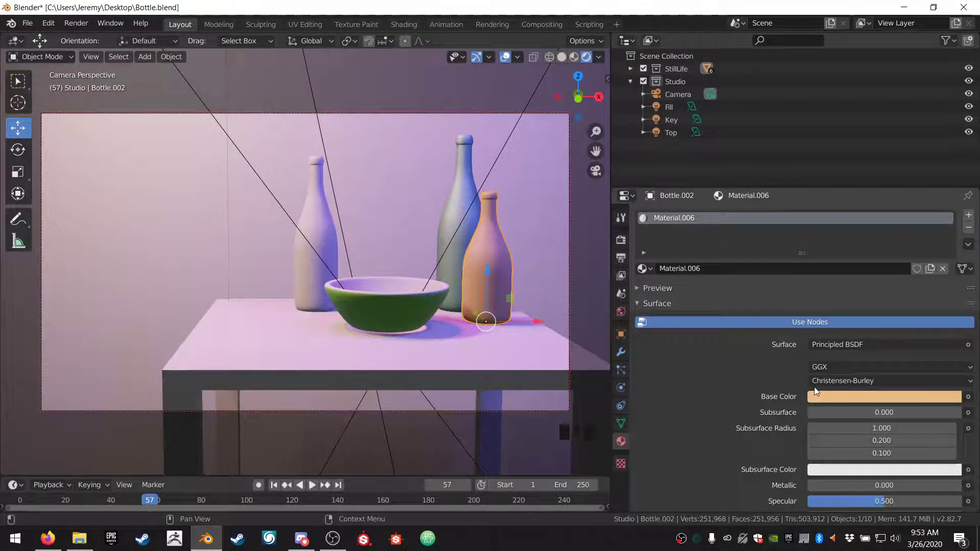
Step: Lower the short bottle's material roughness to about 0.161, with specular at about 0.493
{"action": "scroll", "coordinate": [673, 428], "scroll_direction": "down", "scroll_amount": 1}
{"action": "scroll", "coordinate": [673, 428], "scroll_direction": "down", "scroll_amount": 4}
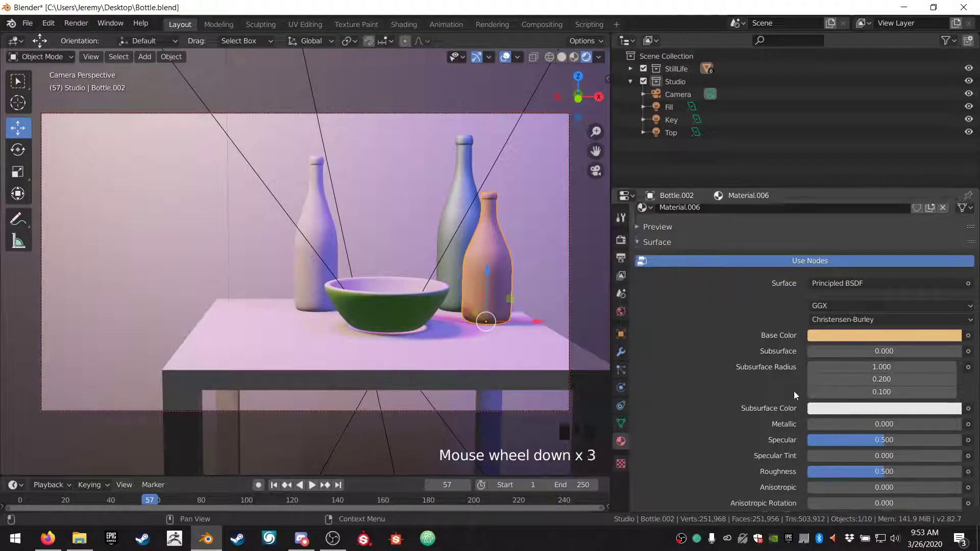
{"action": "left_click_drag", "start_coordinate": [878, 401], "coordinate": [831, 431]}
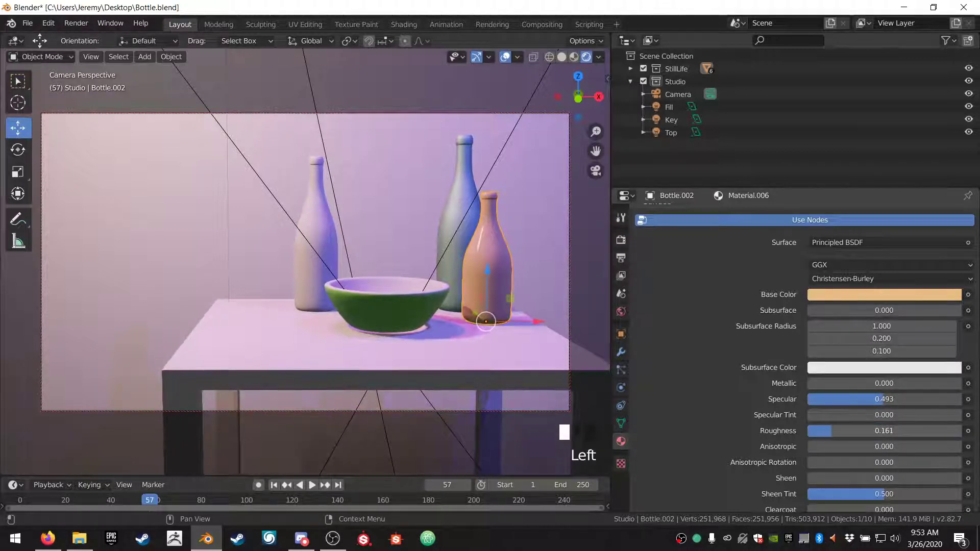
Step: Give the bottle left of the bowl a new material with a light blue base color and a roughness of about 0.049
{"action": "left_click", "coordinate": [328, 239]}
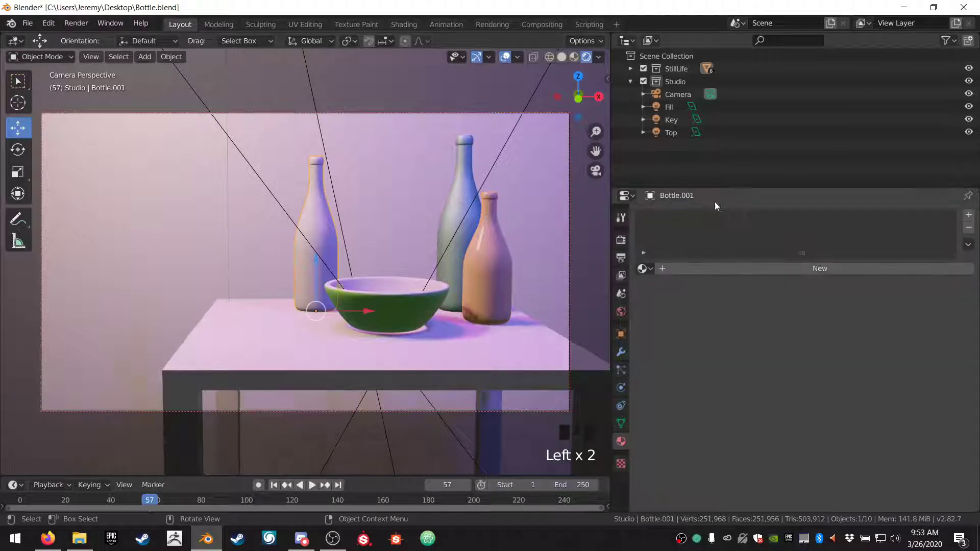
{"action": "left_click", "coordinate": [701, 270]}
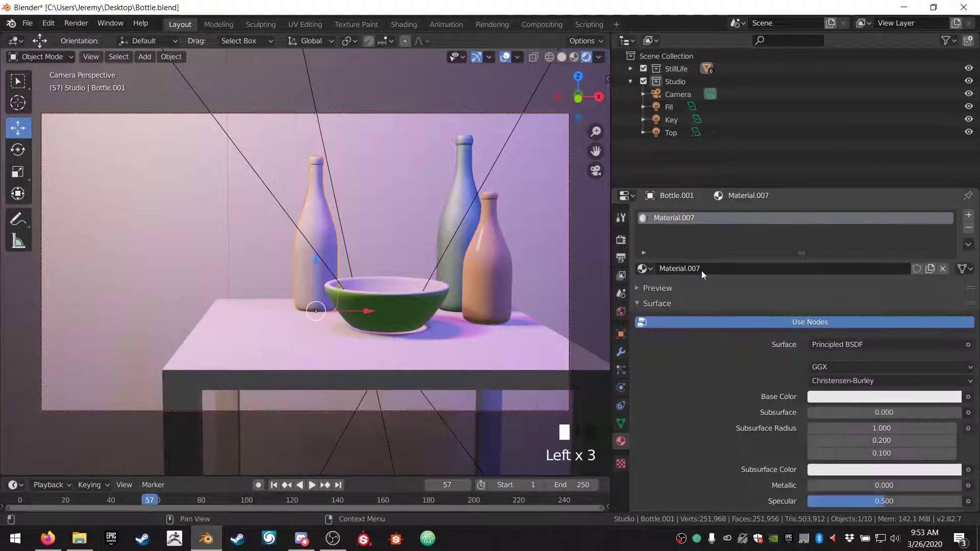
{"action": "left_click", "coordinate": [839, 398]}
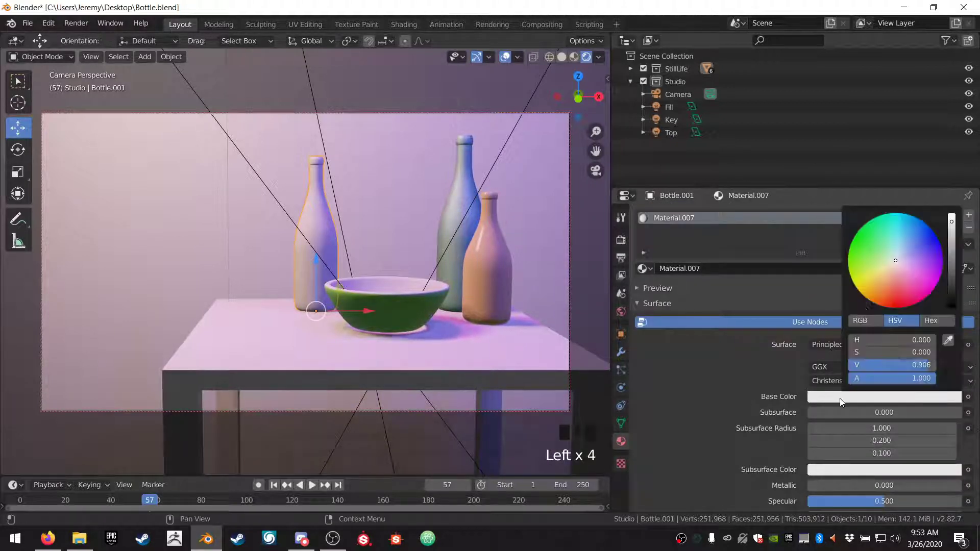
{"action": "left_click", "coordinate": [910, 240]}
{"action": "scroll", "coordinate": [803, 428], "scroll_direction": "down", "scroll_amount": 5}
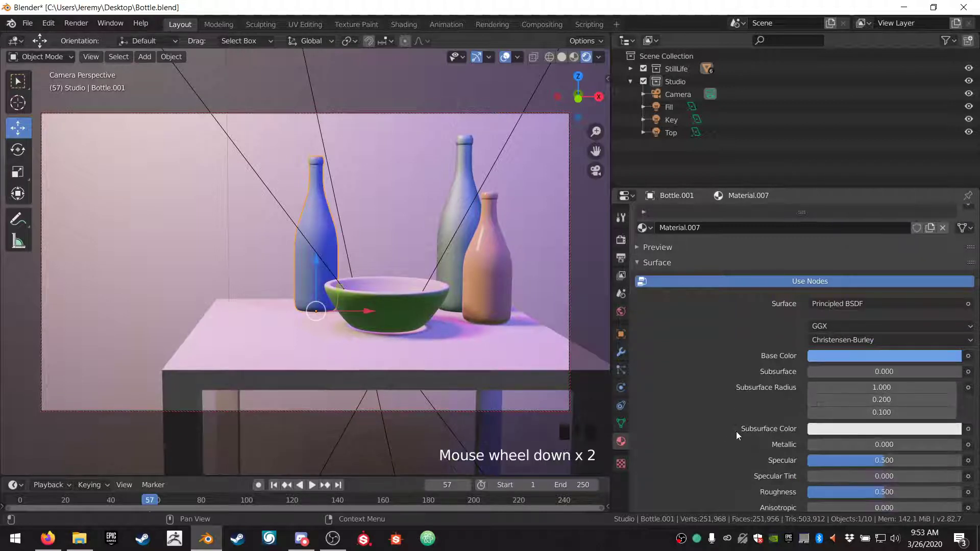
{"action": "left_click_drag", "start_coordinate": [870, 433], "coordinate": [814, 432]}
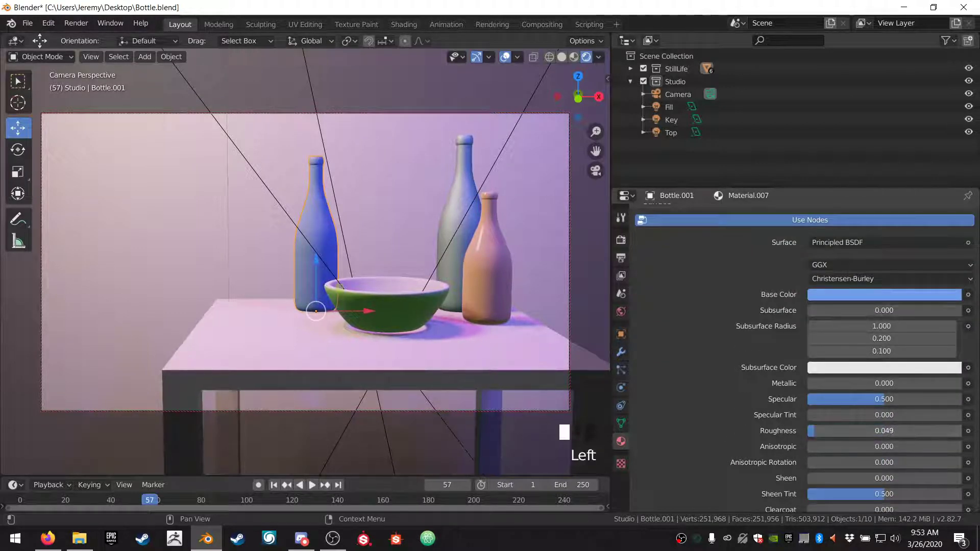
{"action": "left_click", "coordinate": [693, 329]}
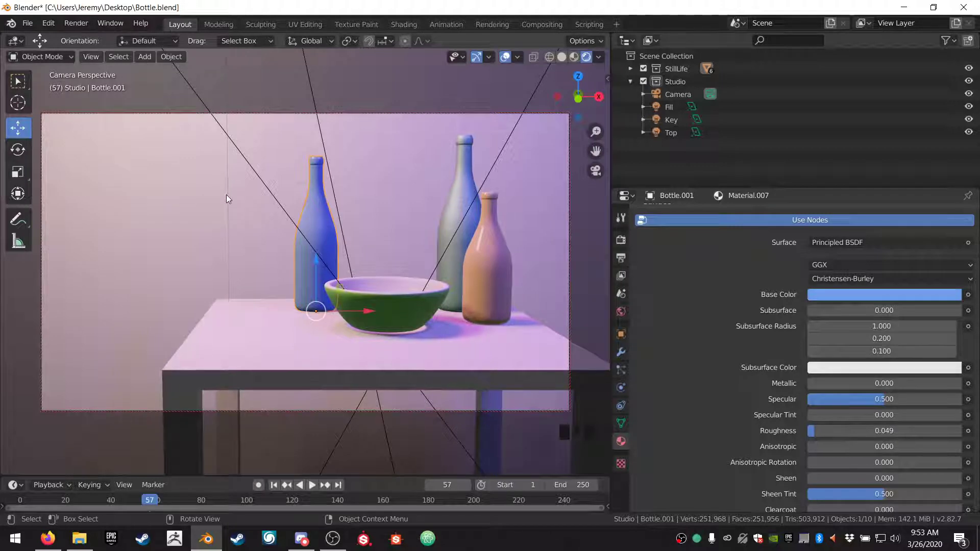
Step: Reframe the camera slightly farther back so the table and bottles sit lower, with more backdrop above them
{"action": "scroll", "coordinate": [225, 194], "scroll_direction": "up", "scroll_amount": 1}
{"action": "scroll", "coordinate": [226, 195], "scroll_direction": "down", "scroll_amount": 2}
{"action": "middle_click_drag", "start_coordinate": [237, 198], "coordinate": [241, 221], "text": "shift"}
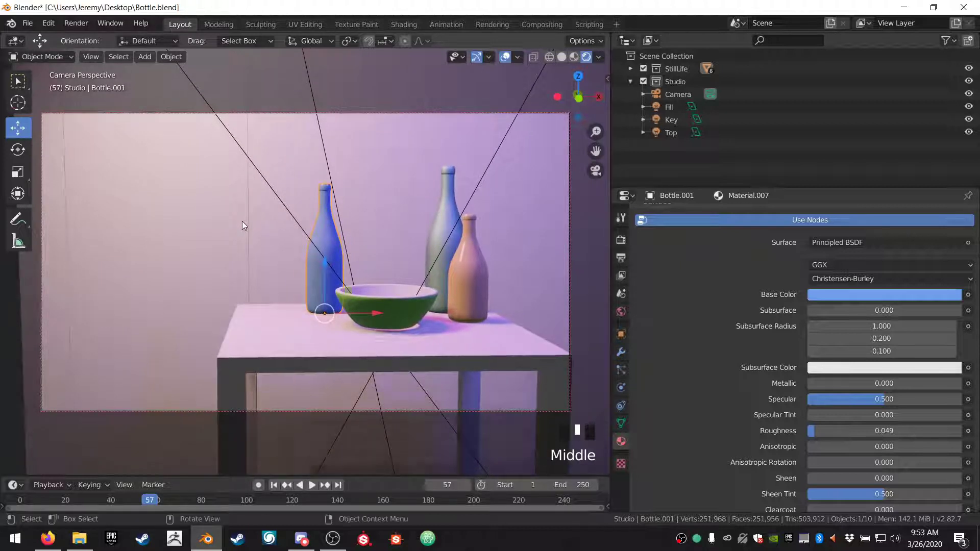
{"action": "middle_click_drag", "start_coordinate": [353, 213], "coordinate": [352, 225], "text": "shift"}
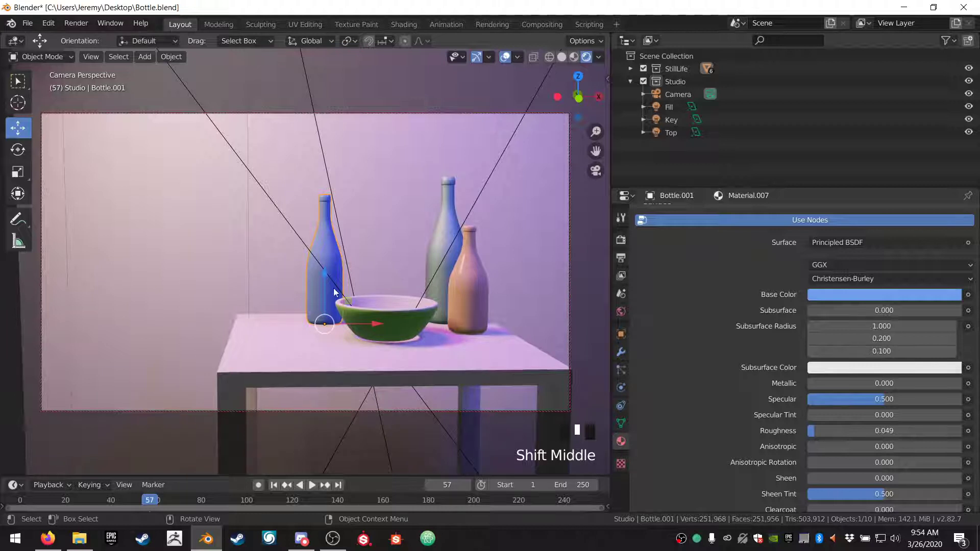
{"action": "middle_click_drag", "start_coordinate": [314, 298], "coordinate": [323, 259], "text": "shift"}
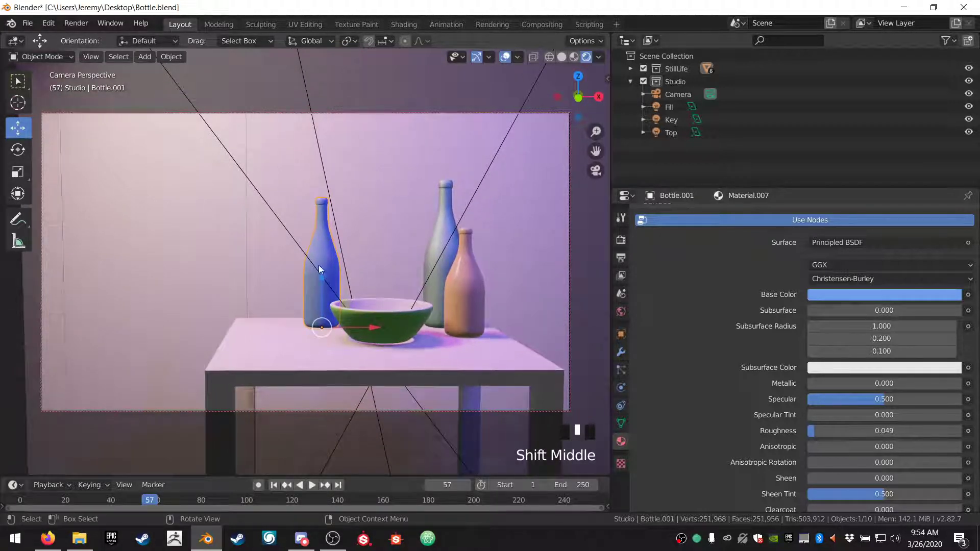
{"action": "middle_click_drag", "start_coordinate": [344, 295], "coordinate": [347, 300], "text": "shift"}
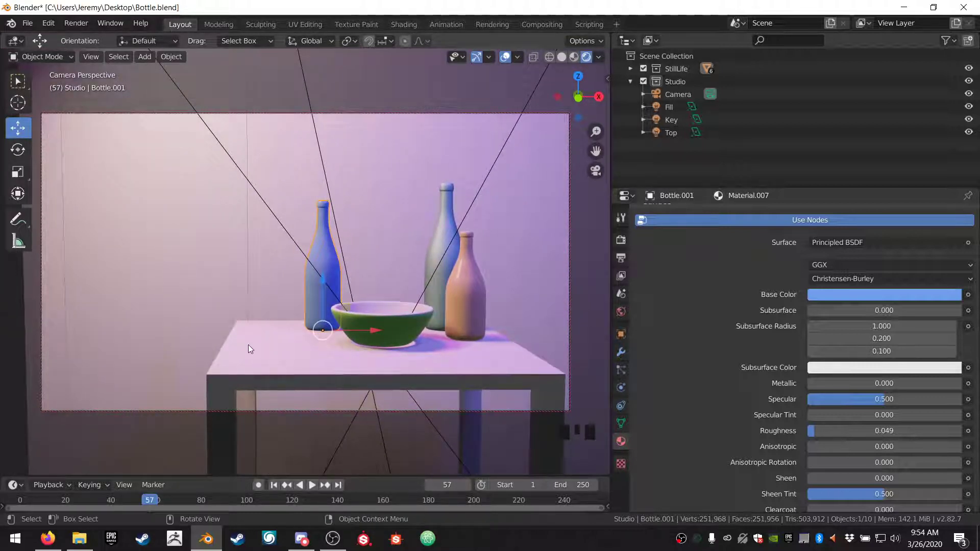
Step: Leave the camera view, add a plane mesh, and raise it along Z to hover above the bottles
{"action": "key", "text": "KP_0"}
{"action": "middle_click_drag", "start_coordinate": [294, 292], "coordinate": [336, 335]}
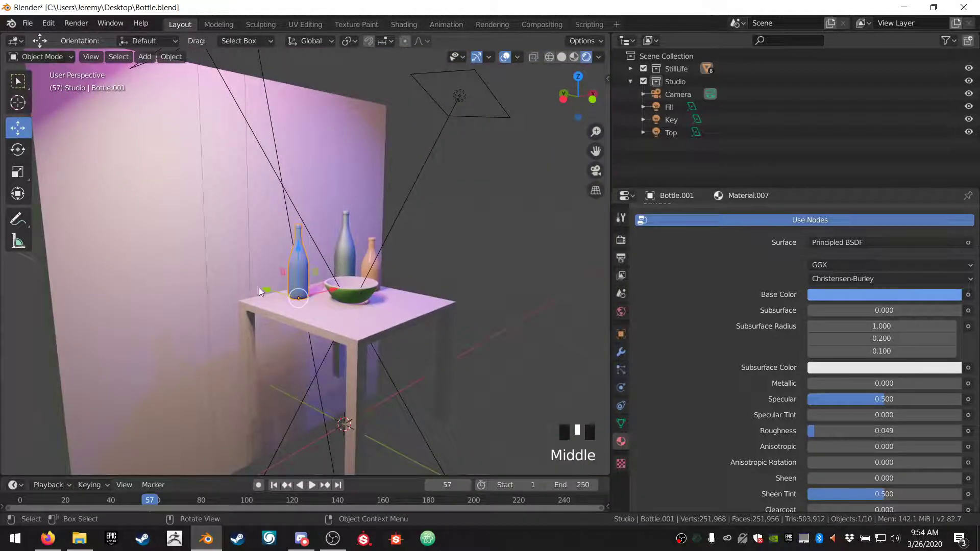
{"action": "left_click", "coordinate": [145, 60]}
{"action": "mouse_move", "coordinate": [172, 72]}
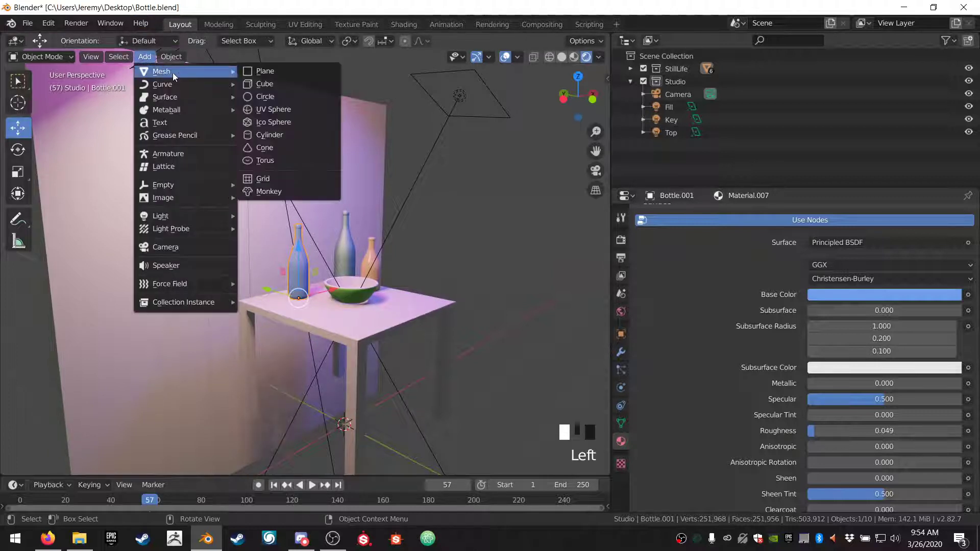
{"action": "left_click", "coordinate": [271, 73]}
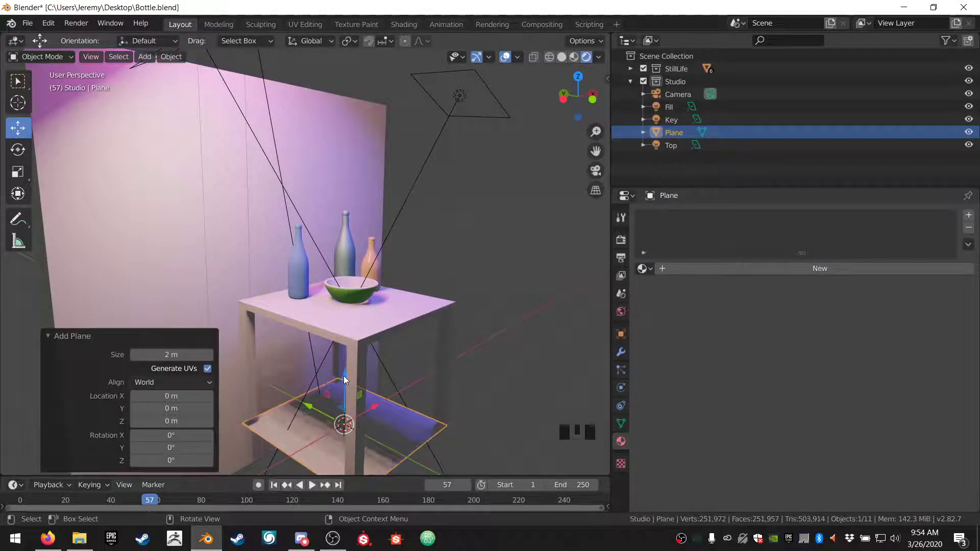
{"action": "left_click_drag", "start_coordinate": [344, 375], "coordinate": [381, 183]}
Step: Scale the plane uniformly by about 1.325 so it extends past the tabletop's edges
{"action": "middle_click_drag", "start_coordinate": [382, 183], "coordinate": [520, 201]}
{"action": "key", "text": "s"}
{"action": "left_click", "coordinate": [400, 264]}
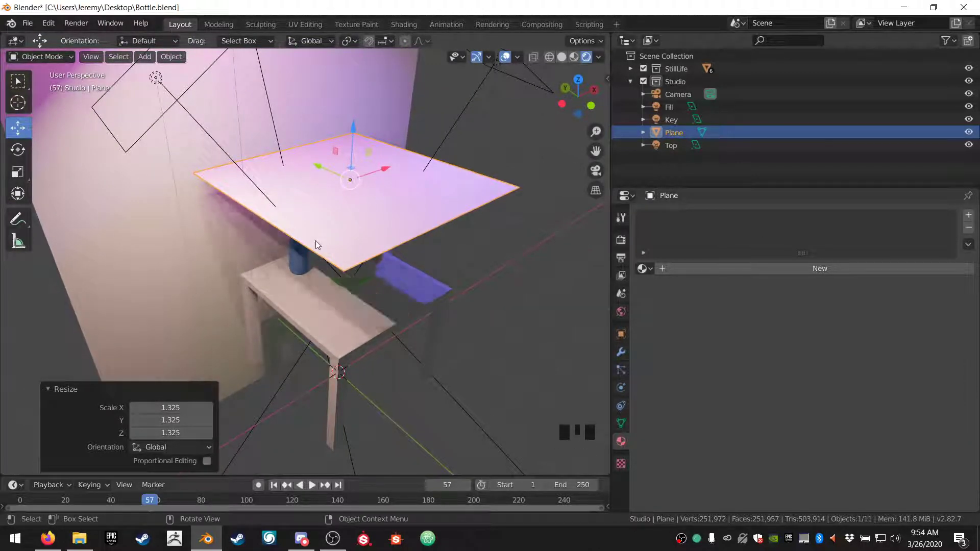
Step: Show the scene in Material Preview shading and subdivide the plane's face with 80 cuts
{"action": "left_click", "coordinate": [573, 58]}
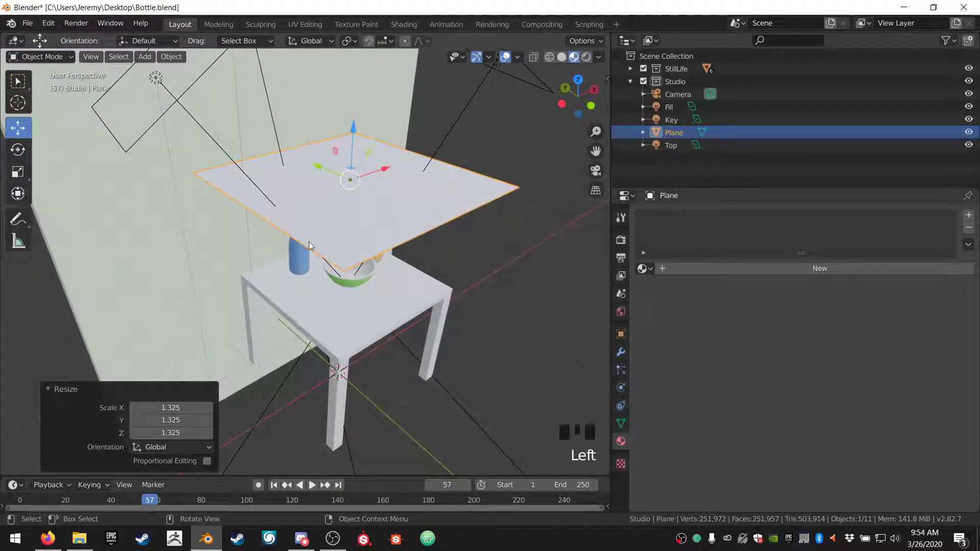
{"action": "middle_click_drag", "start_coordinate": [308, 240], "coordinate": [299, 218]}
{"action": "key", "text": "Tab"}
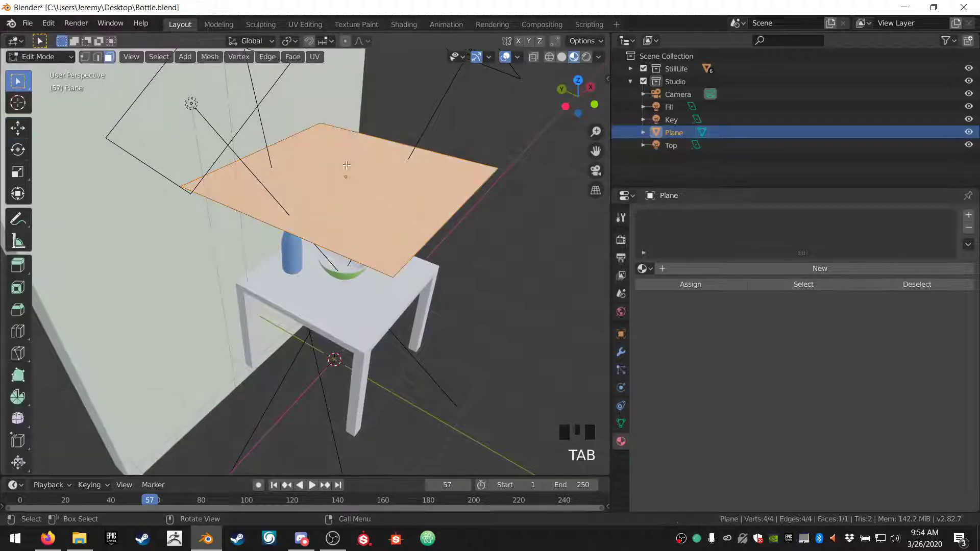
{"action": "middle_click_drag", "start_coordinate": [347, 165], "coordinate": [333, 235]}
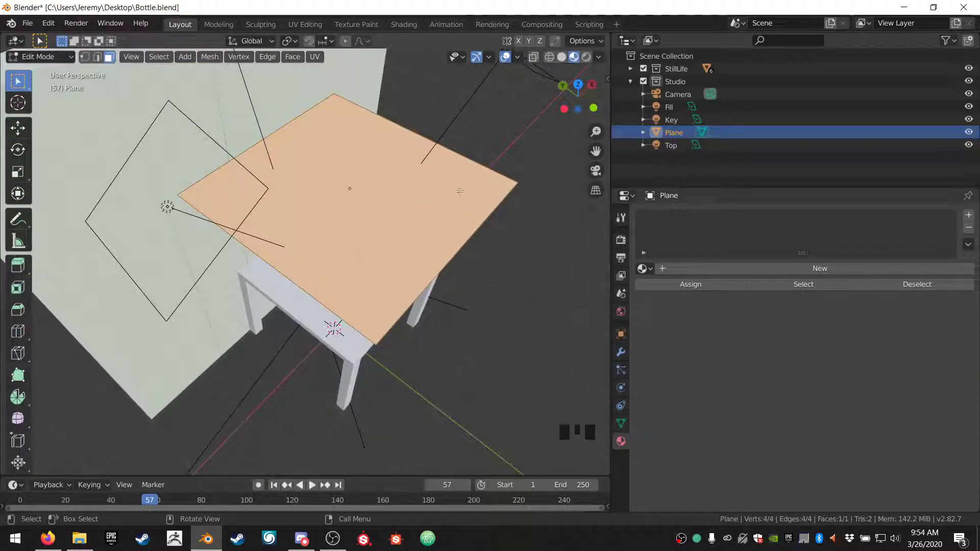
{"action": "right_click", "coordinate": [518, 210]}
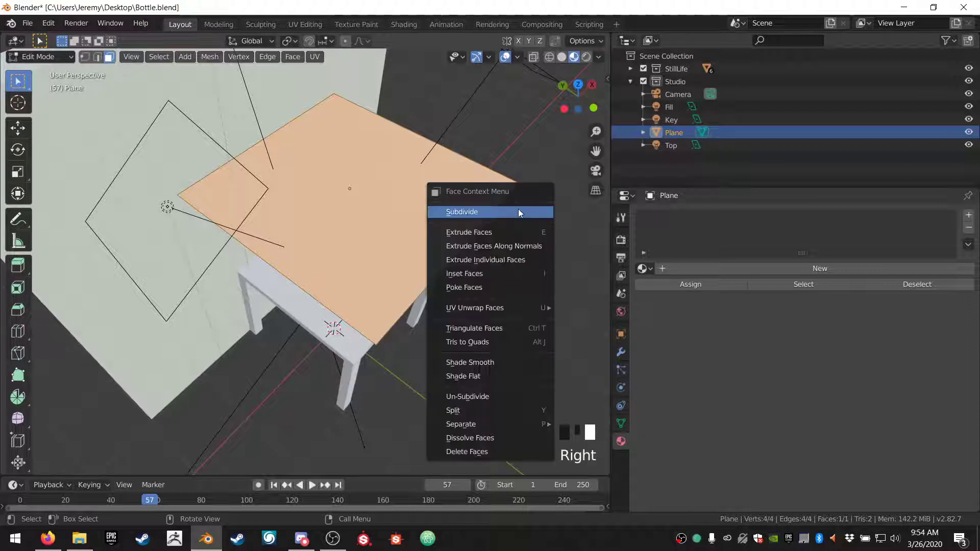
{"action": "left_click", "coordinate": [471, 213]}
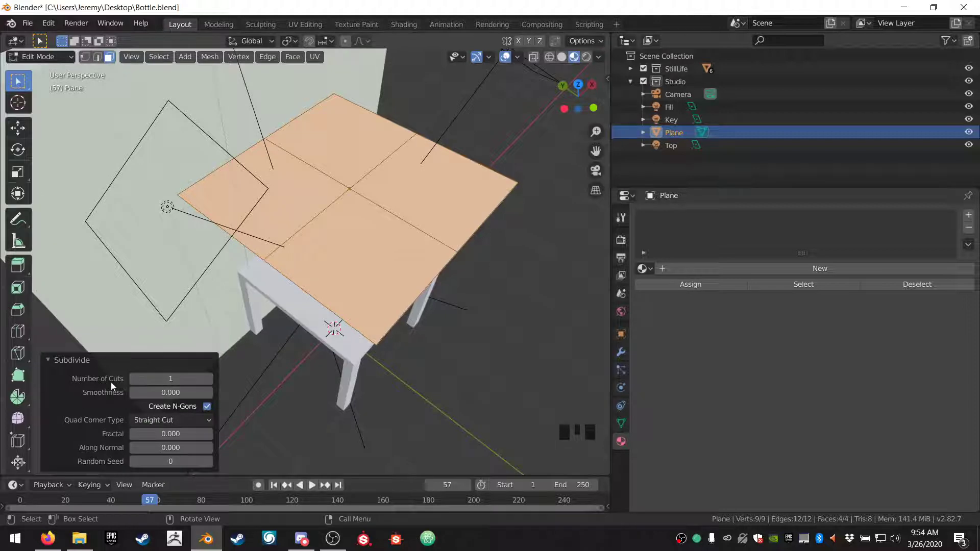
{"action": "left_click_drag", "start_coordinate": [158, 378], "coordinate": [204, 378]}
{"action": "left_click", "coordinate": [158, 379]}
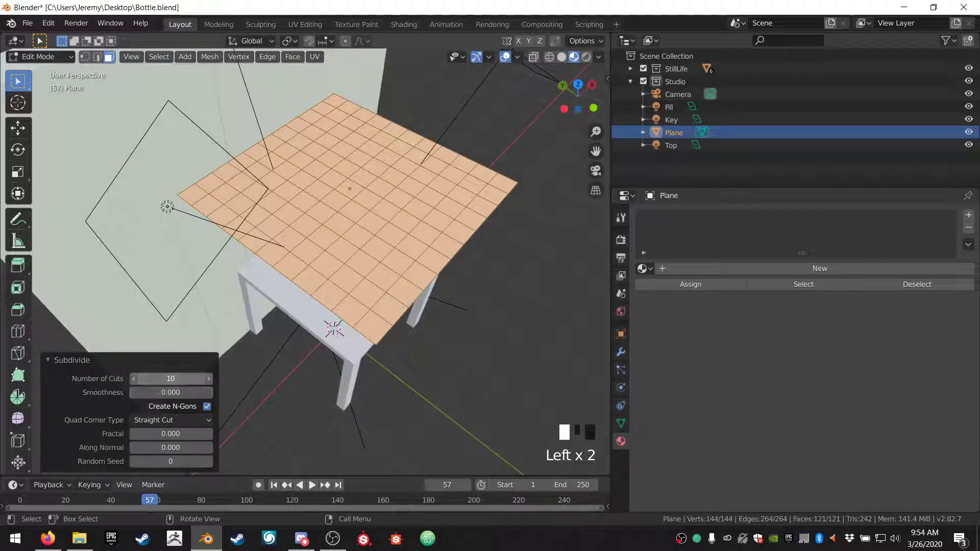
{"action": "type", "text": "80"}
{"action": "key", "text": "Return"}
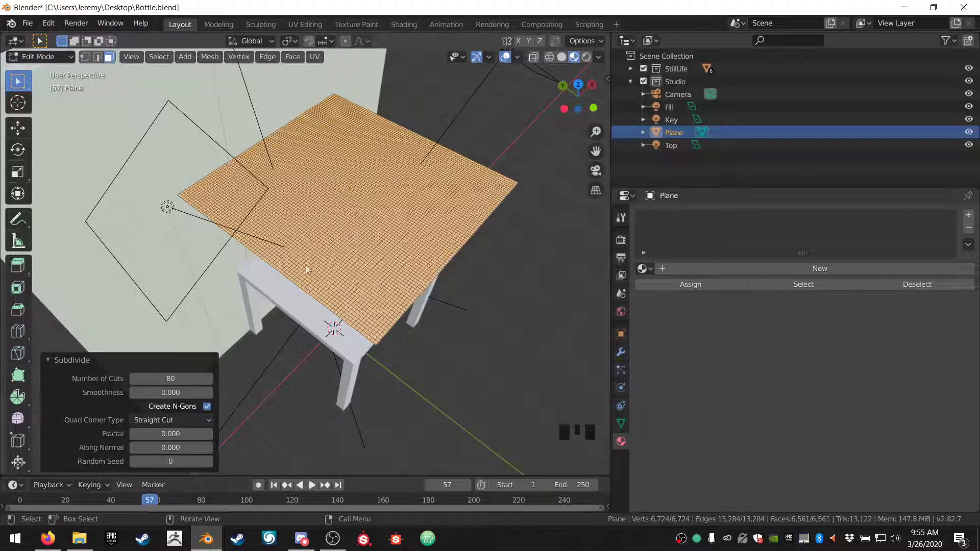
{"action": "key", "text": "Tab"}
Step: Add a Cloth modifier to the subdivided plane and return the timeline to frame 0
{"action": "middle_click_drag", "start_coordinate": [372, 219], "coordinate": [389, 228]}
{"action": "key", "text": "Tab"}
{"action": "key", "text": "Tab"}
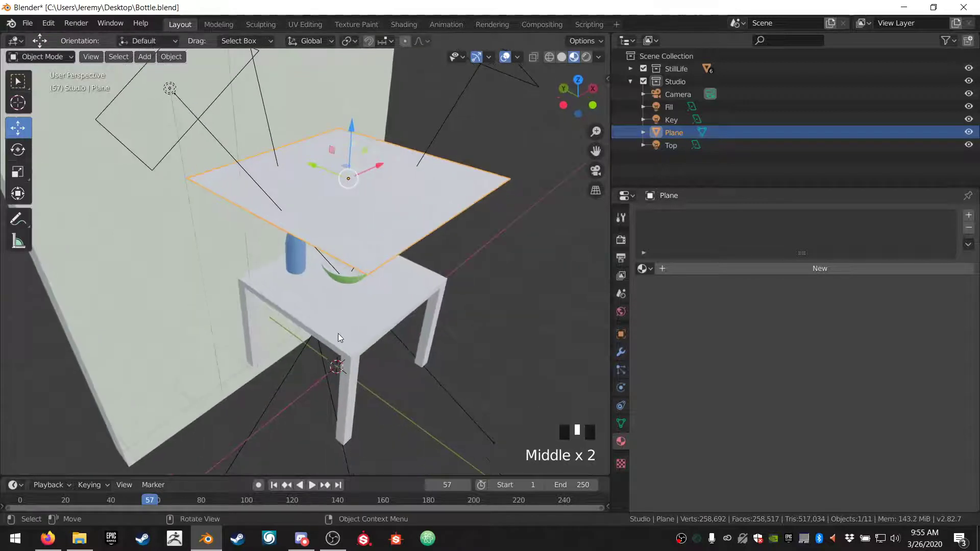
{"action": "left_click", "coordinate": [622, 354]}
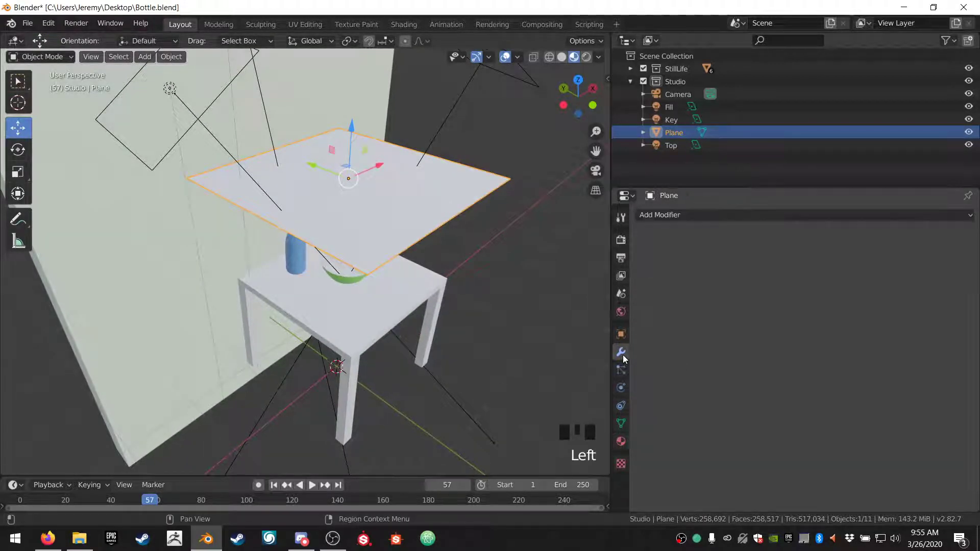
{"action": "left_click", "coordinate": [709, 214]}
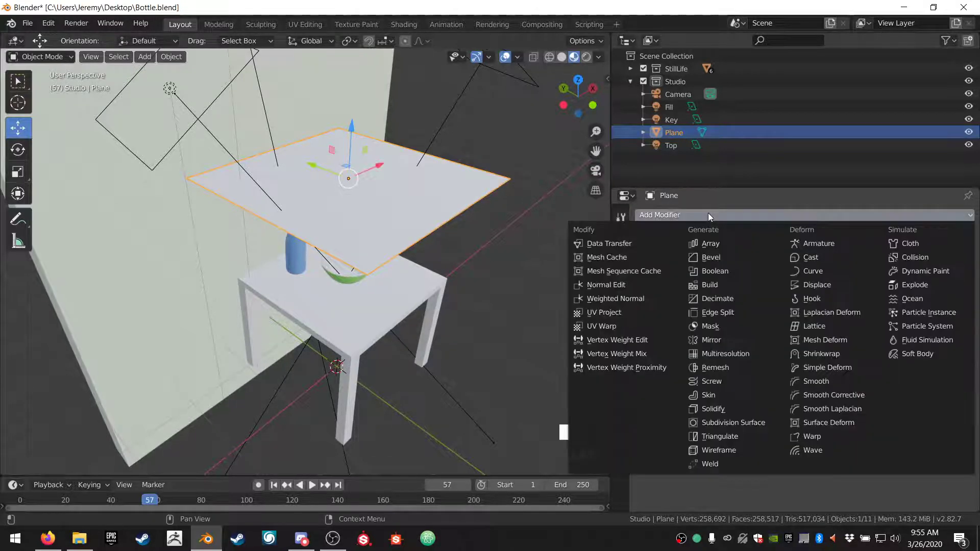
{"action": "left_click", "coordinate": [910, 244]}
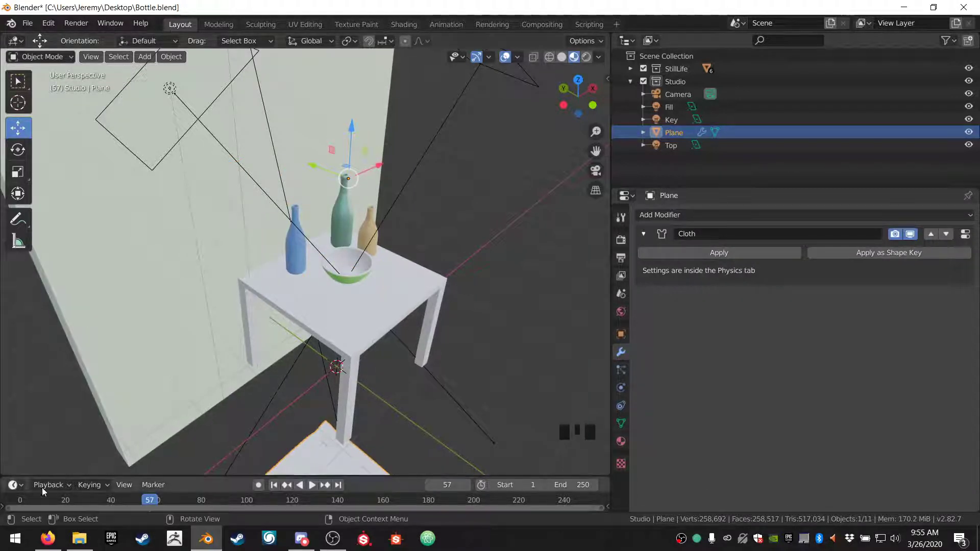
{"action": "left_click_drag", "start_coordinate": [149, 501], "coordinate": [20, 501]}
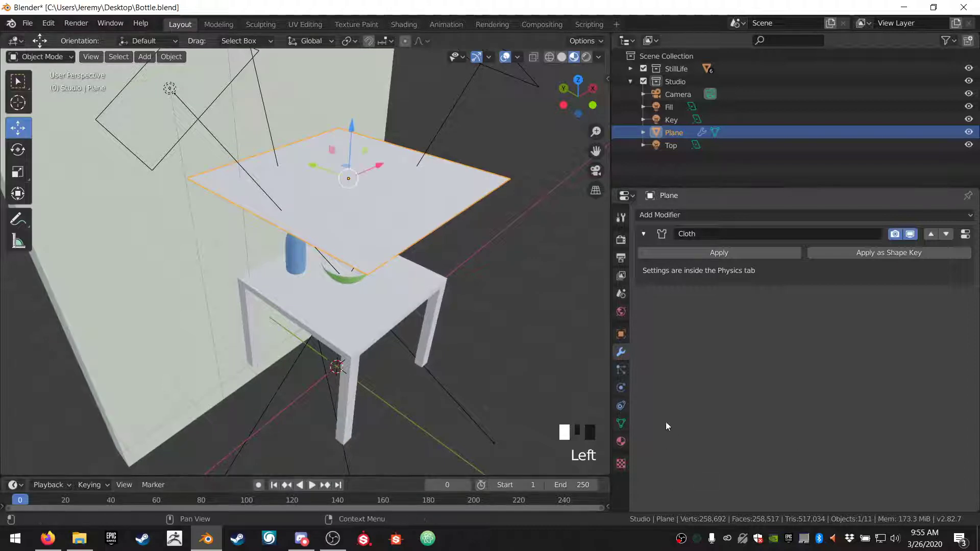
Step: Set the plane's cloth quality steps to 10 and enable its self collisions
{"action": "left_click", "coordinate": [620, 388]}
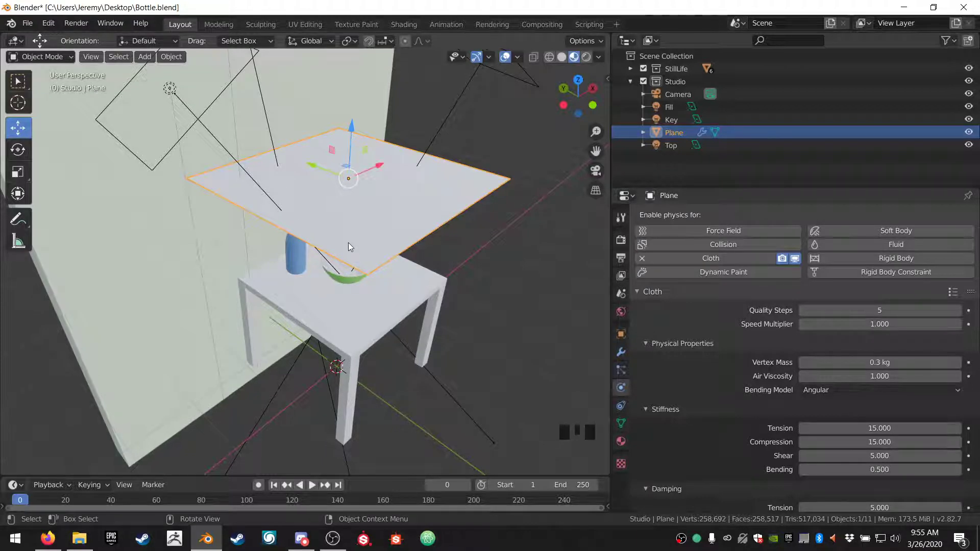
{"action": "middle_click_drag", "start_coordinate": [435, 273], "coordinate": [408, 284]}
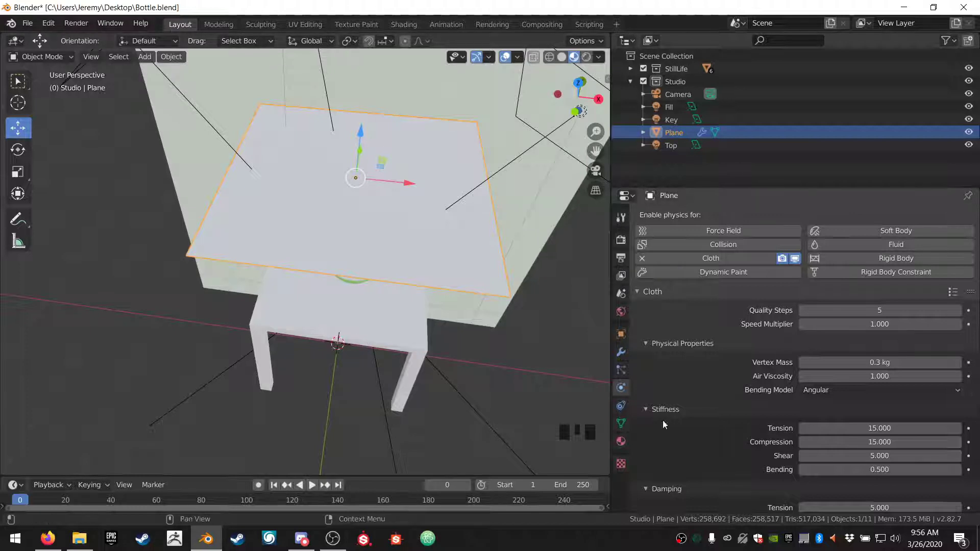
{"action": "left_click", "coordinate": [879, 315]}
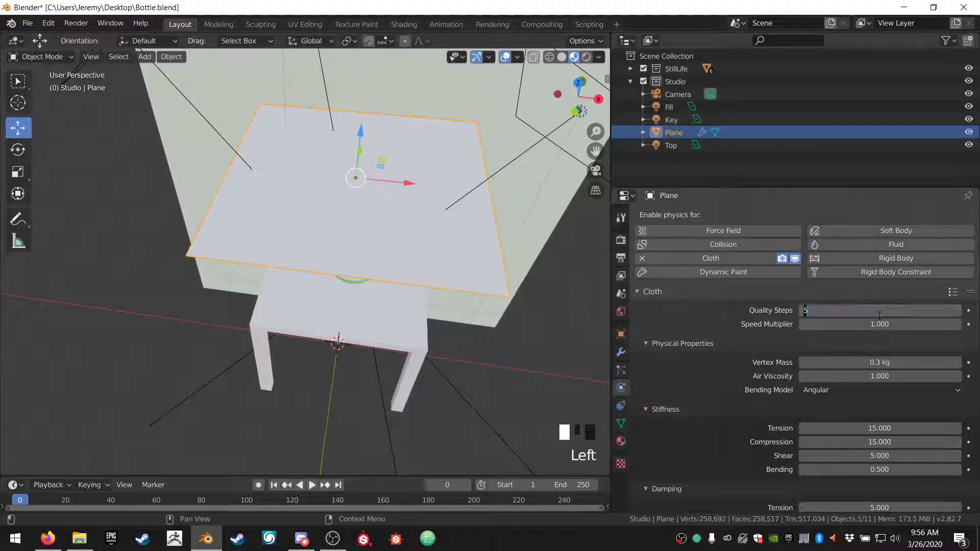
{"action": "key", "text": "Return"}
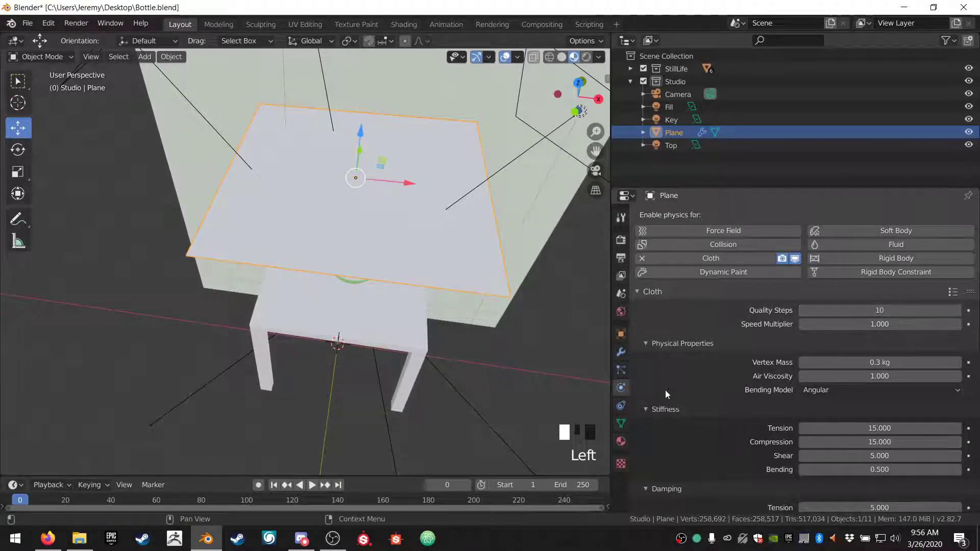
{"action": "scroll", "coordinate": [687, 394], "scroll_direction": "down", "scroll_amount": 5}
{"action": "scroll", "coordinate": [687, 397], "scroll_direction": "down", "scroll_amount": 19}
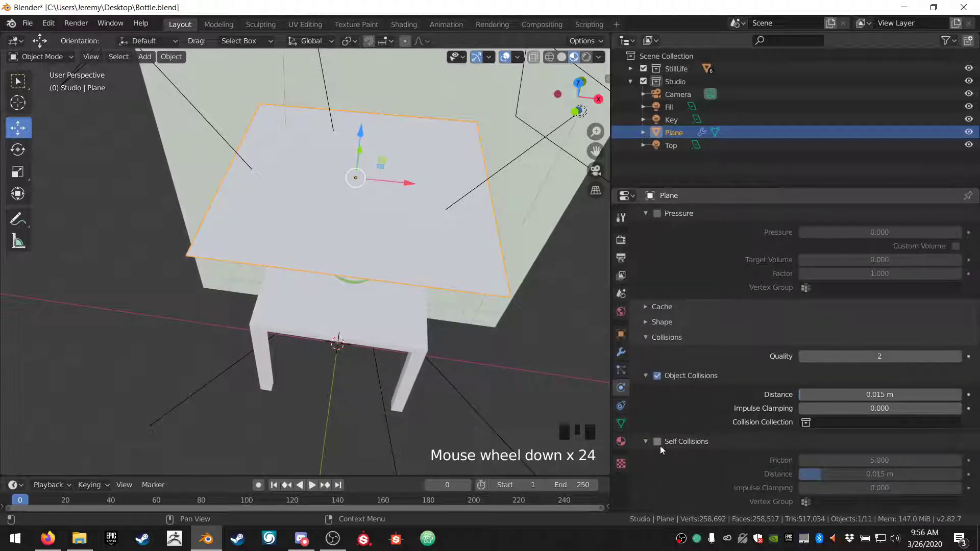
{"action": "left_click", "coordinate": [656, 442]}
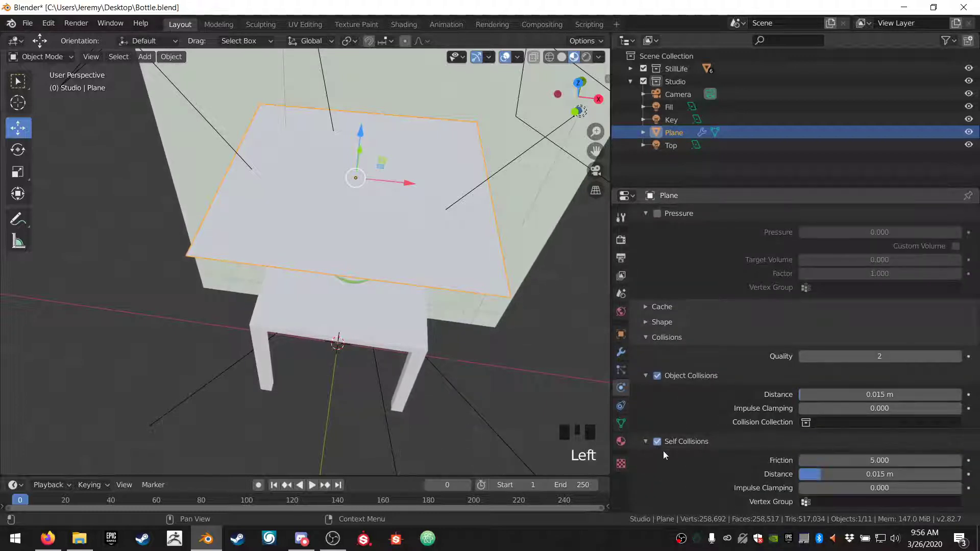
{"action": "scroll", "coordinate": [683, 428], "scroll_direction": "up", "scroll_amount": 7}
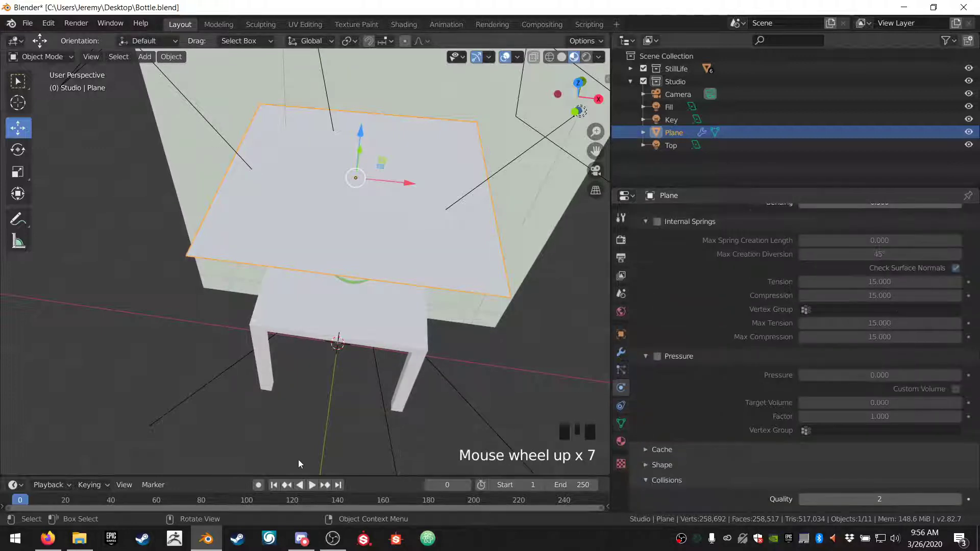
Step: Play the cloth simulation to check how the plane drapes over the table, and return the timeline to frame 0
{"action": "middle_click_drag", "start_coordinate": [342, 332], "coordinate": [306, 326]}
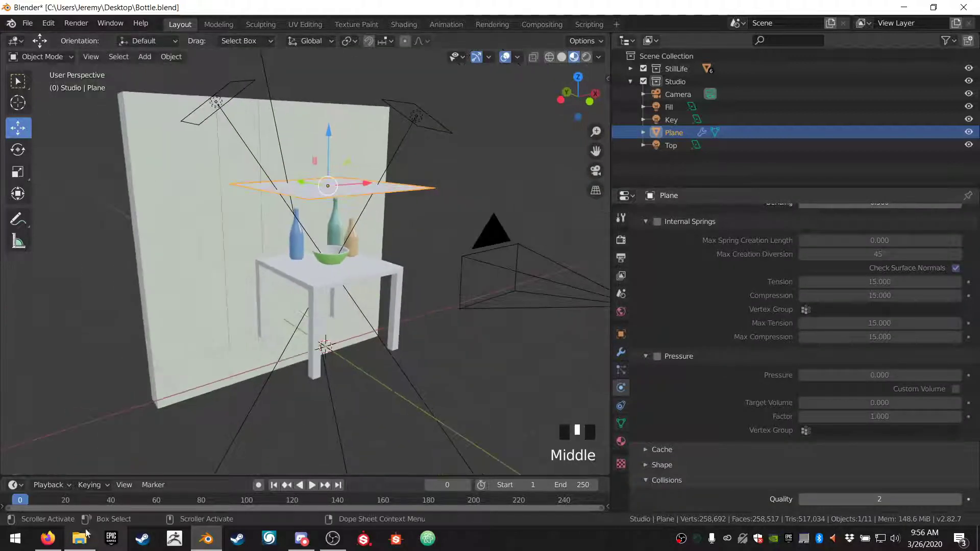
{"action": "left_click", "coordinate": [315, 488]}
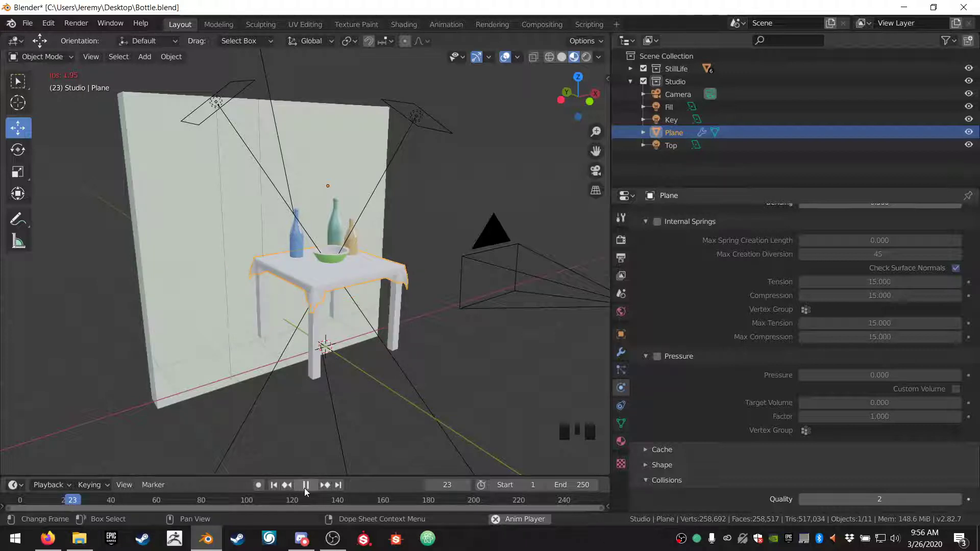
{"action": "left_click", "coordinate": [305, 485]}
{"action": "left_click_drag", "start_coordinate": [59, 511], "coordinate": [18, 505]}
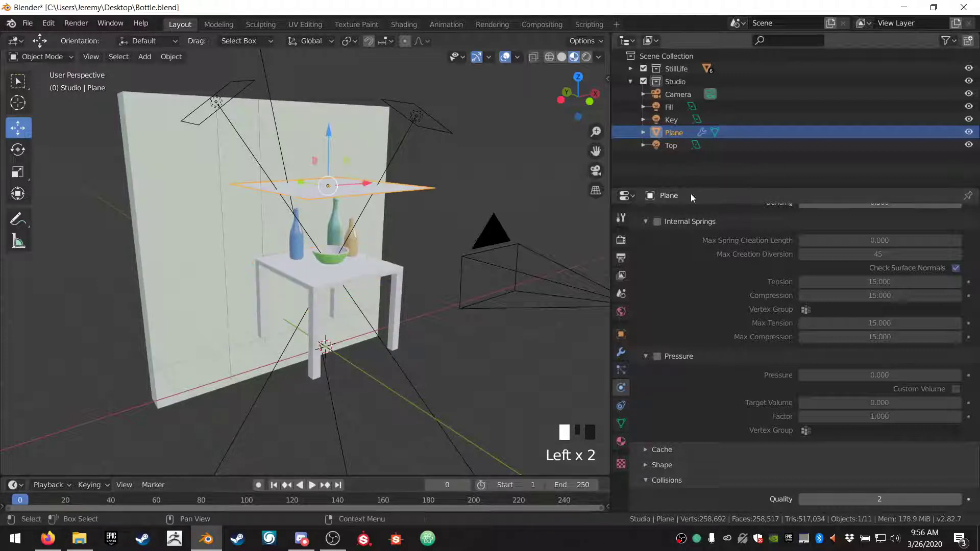
Step: Remove the Collision physics from the table and test the cloth simulation up to about frame 31
{"action": "left_click", "coordinate": [316, 277]}
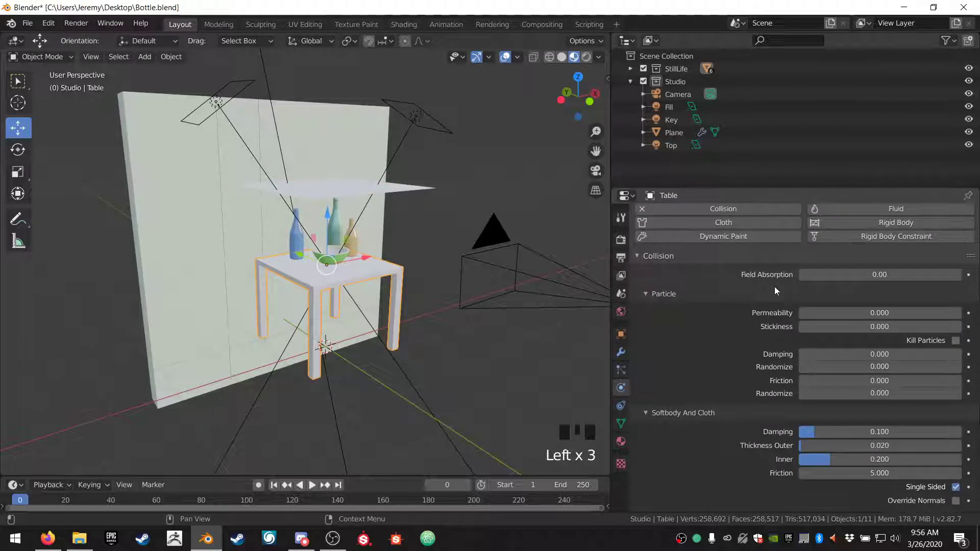
{"action": "scroll", "coordinate": [774, 287], "scroll_direction": "up", "scroll_amount": 2}
{"action": "left_click", "coordinate": [657, 244]}
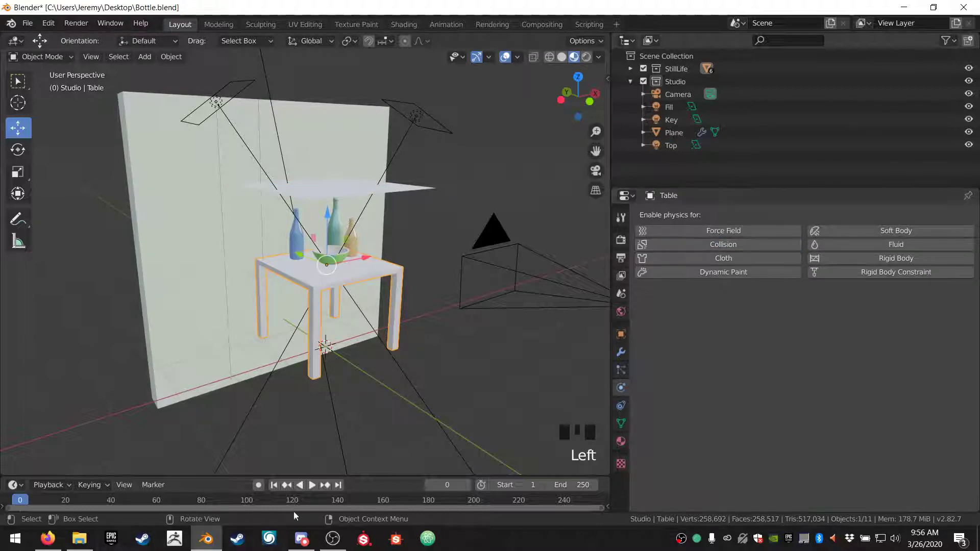
{"action": "left_click", "coordinate": [307, 484]}
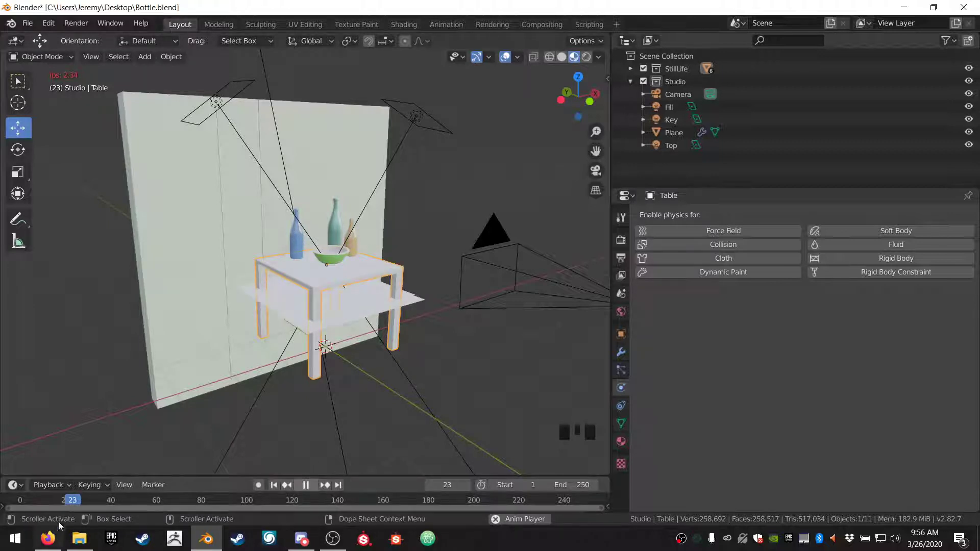
{"action": "left_click", "coordinate": [75, 500]}
{"action": "left_click", "coordinate": [307, 484]}
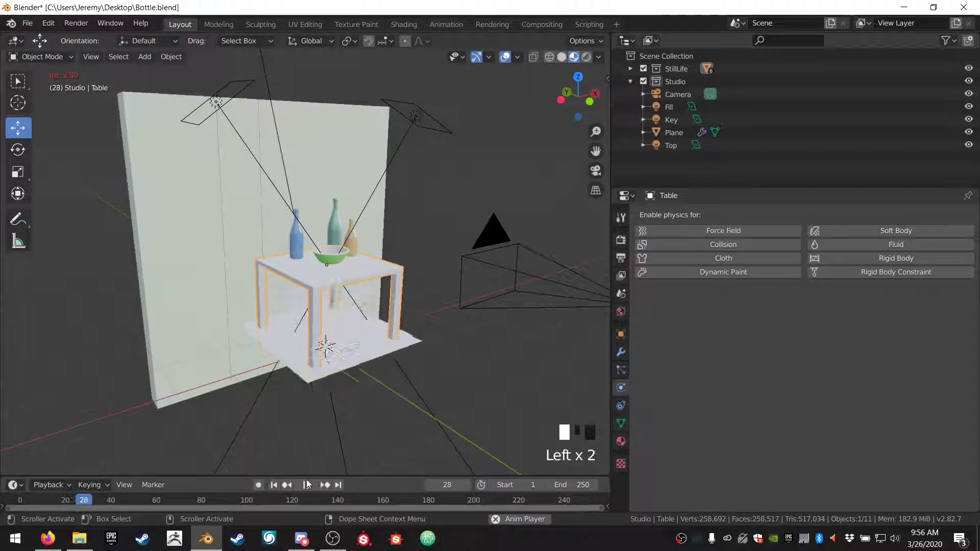
{"action": "left_click", "coordinate": [302, 485]}
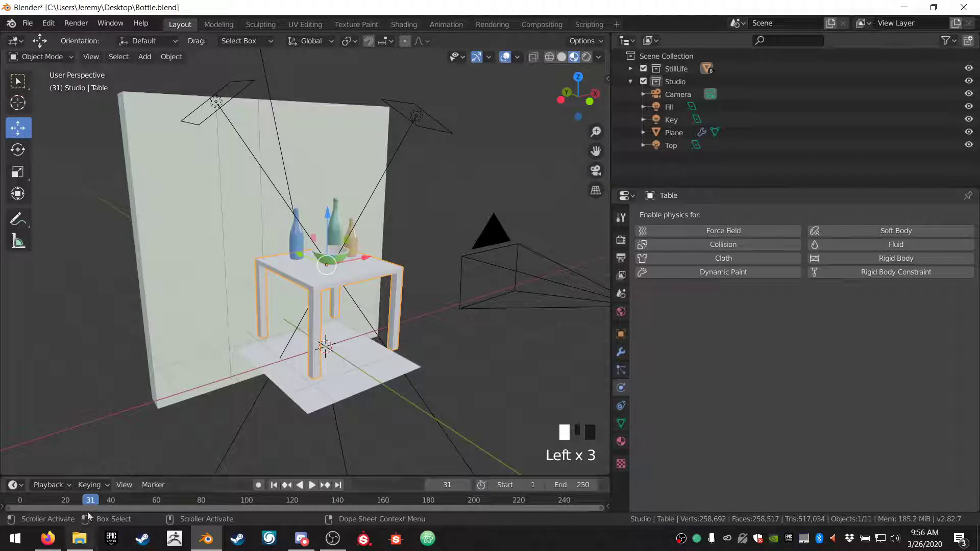
Step: Return the timeline to frame 0 and enable Collision physics on the table again
{"action": "left_click_drag", "start_coordinate": [90, 499], "coordinate": [20, 500]}
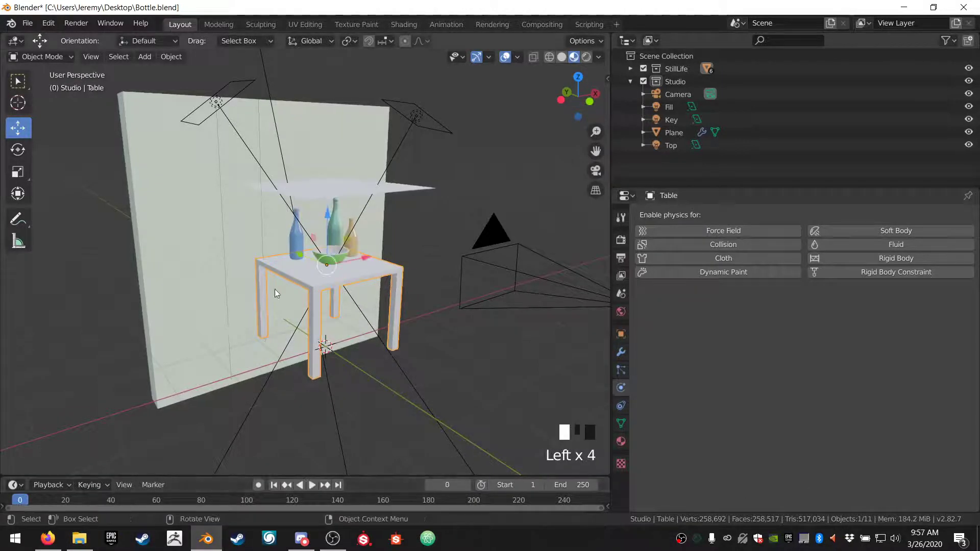
{"action": "left_click", "coordinate": [691, 247]}
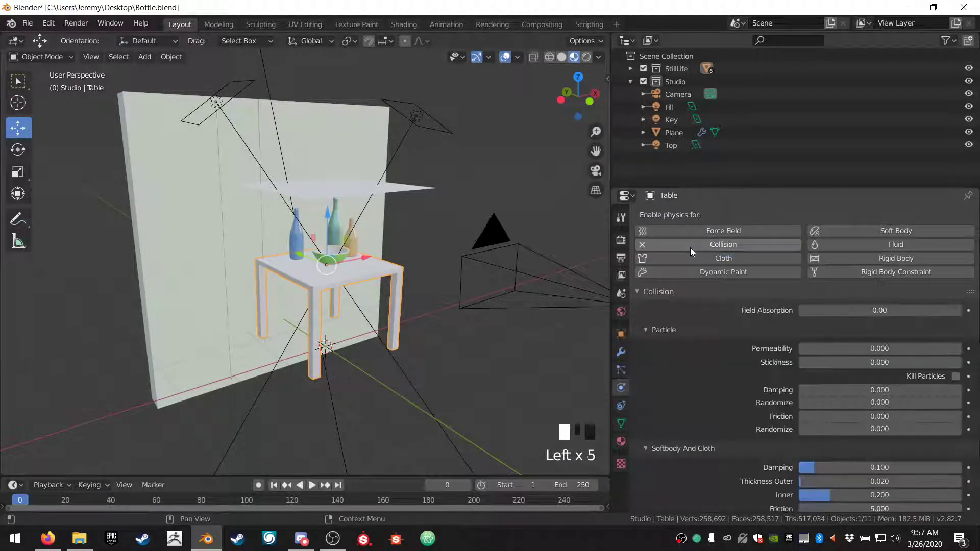
Step: Scale the cloth plane uniformly by about 1.312 so it overhangs the table further
{"action": "scroll", "coordinate": [342, 201], "scroll_direction": "up", "scroll_amount": 2}
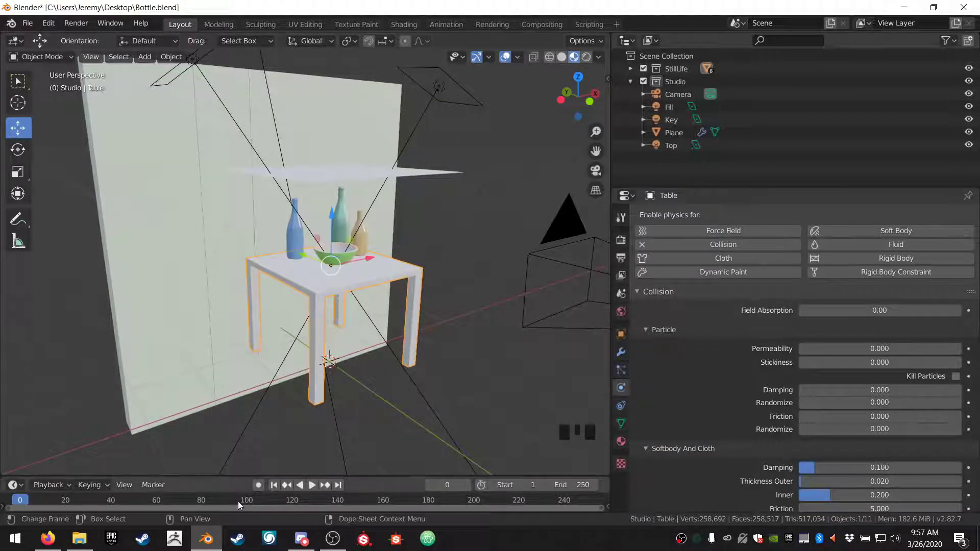
{"action": "left_click", "coordinate": [320, 163]}
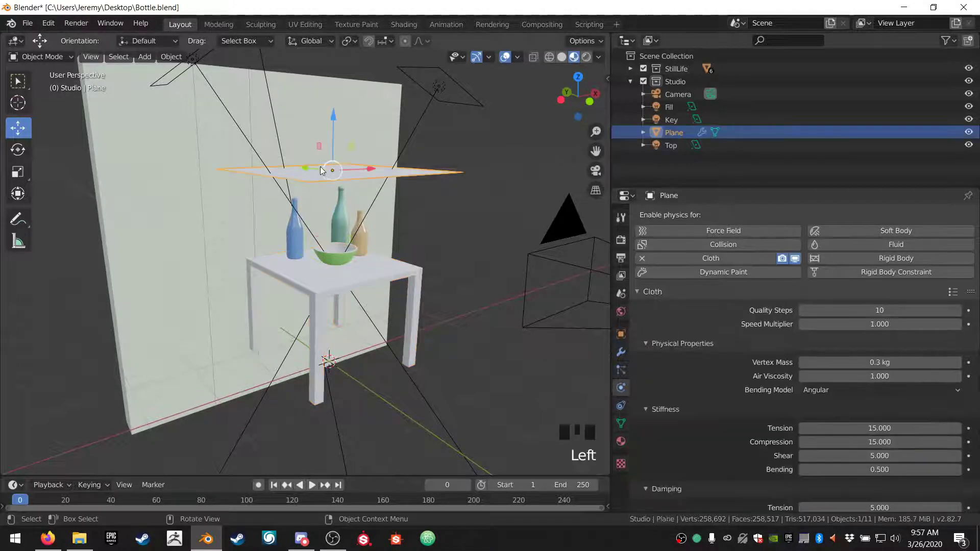
{"action": "middle_click_drag", "start_coordinate": [320, 164], "coordinate": [364, 227]}
{"action": "key", "text": "s"}
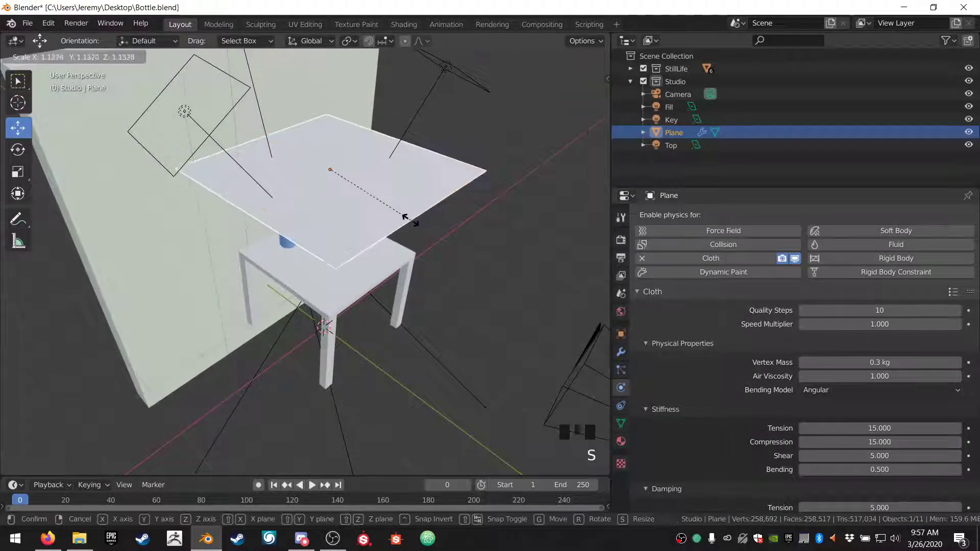
{"action": "left_click", "coordinate": [415, 218]}
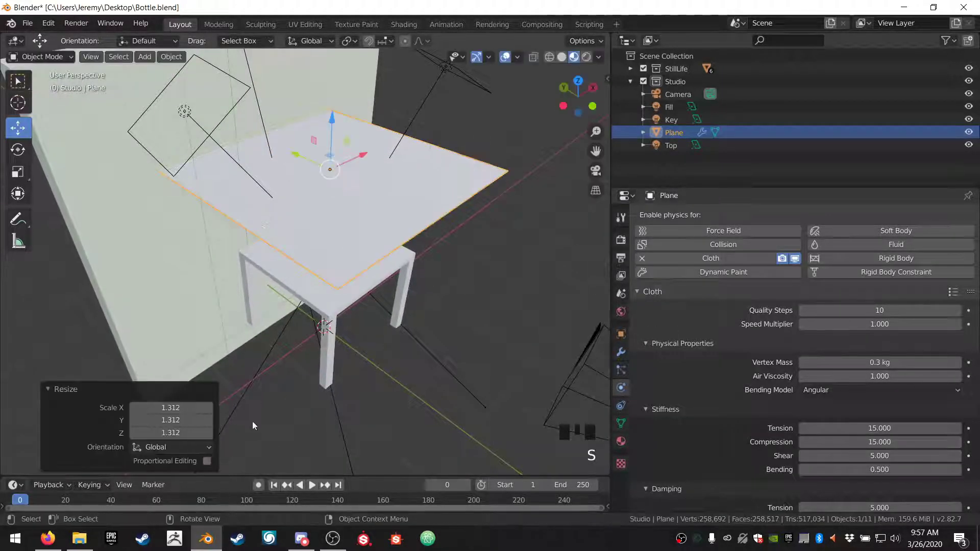
Step: Run the cloth simulation to about frame 27 and inspect how the cloth hangs over the table's edges
{"action": "left_click", "coordinate": [312, 484]}
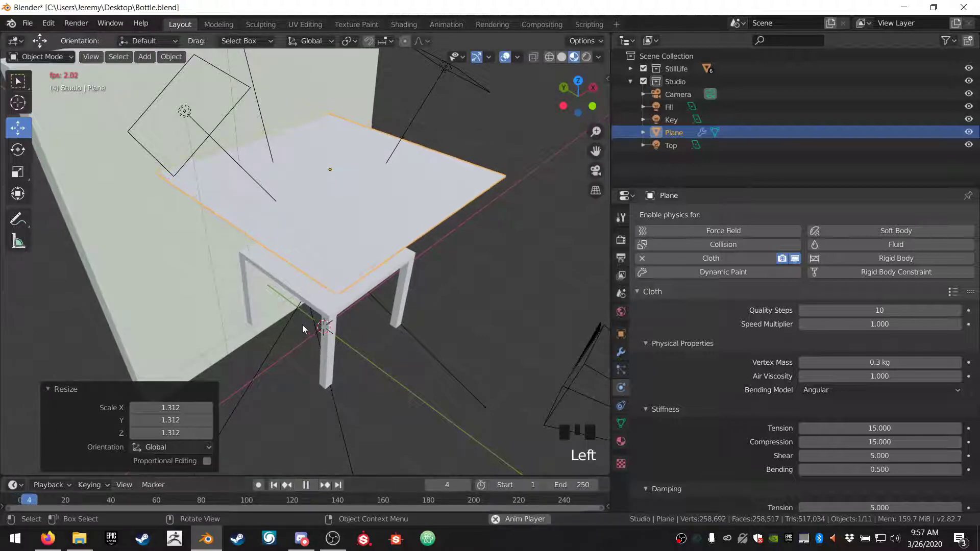
{"action": "middle_click_drag", "start_coordinate": [290, 309], "coordinate": [302, 280]}
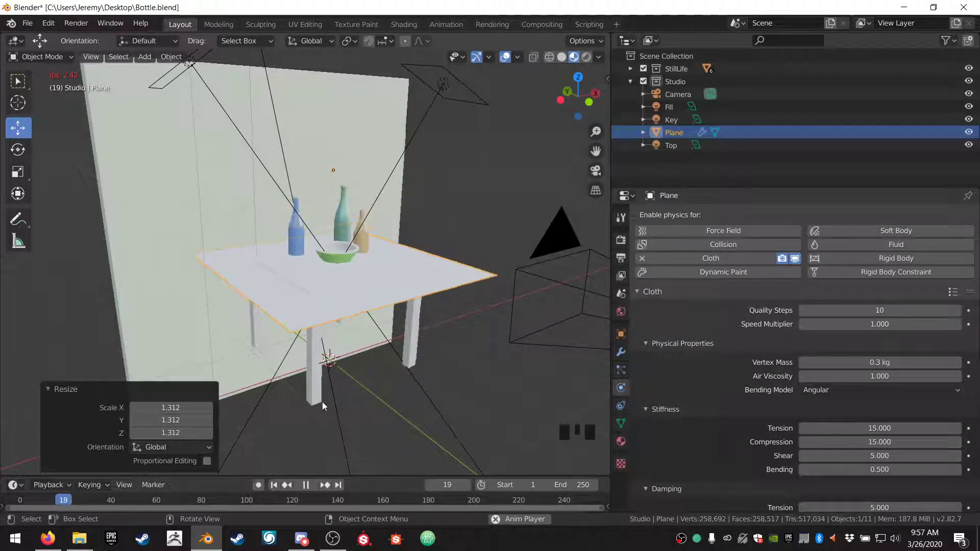
{"action": "left_click", "coordinate": [308, 485]}
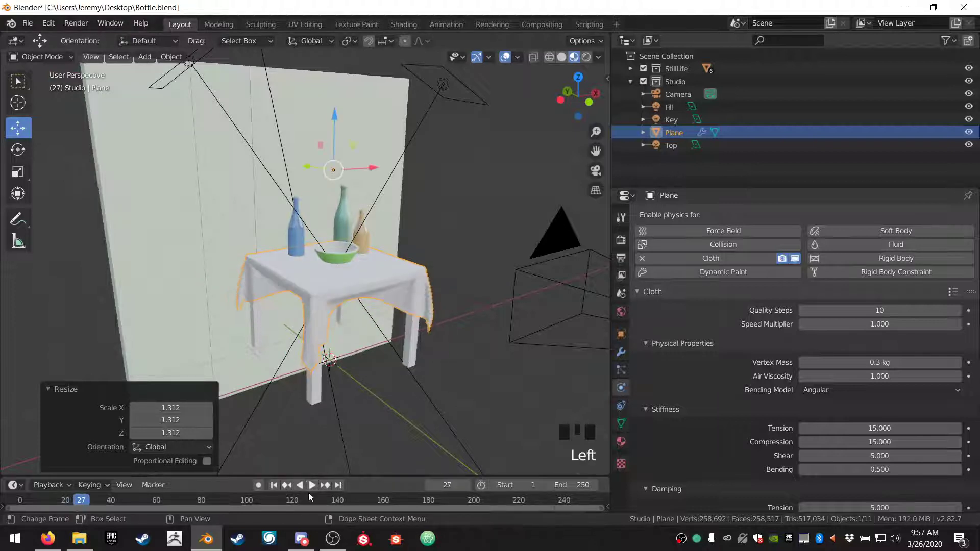
{"action": "scroll", "coordinate": [339, 334], "scroll_direction": "down", "scroll_amount": 2}
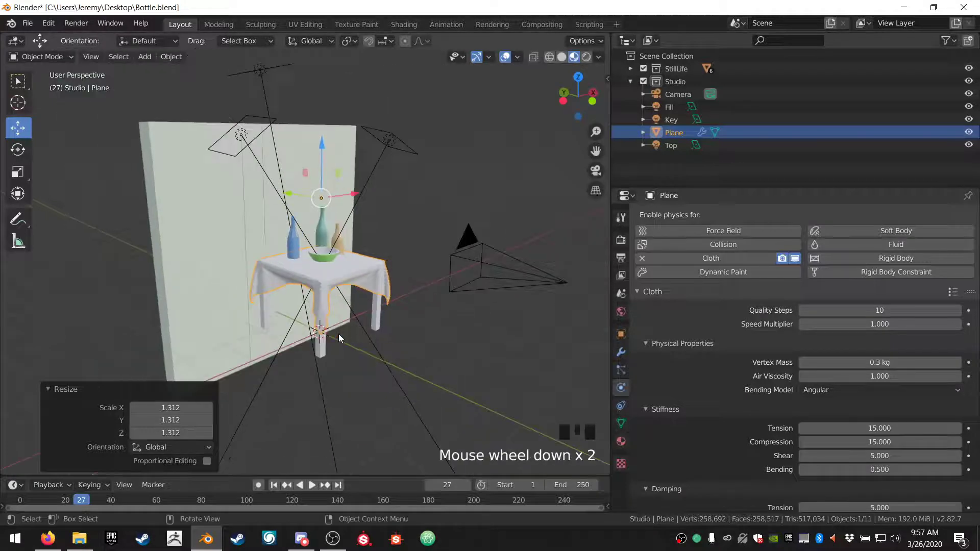
{"action": "scroll", "coordinate": [335, 338], "scroll_direction": "up", "scroll_amount": 6}
{"action": "middle_click_drag", "start_coordinate": [336, 338], "coordinate": [281, 357]}
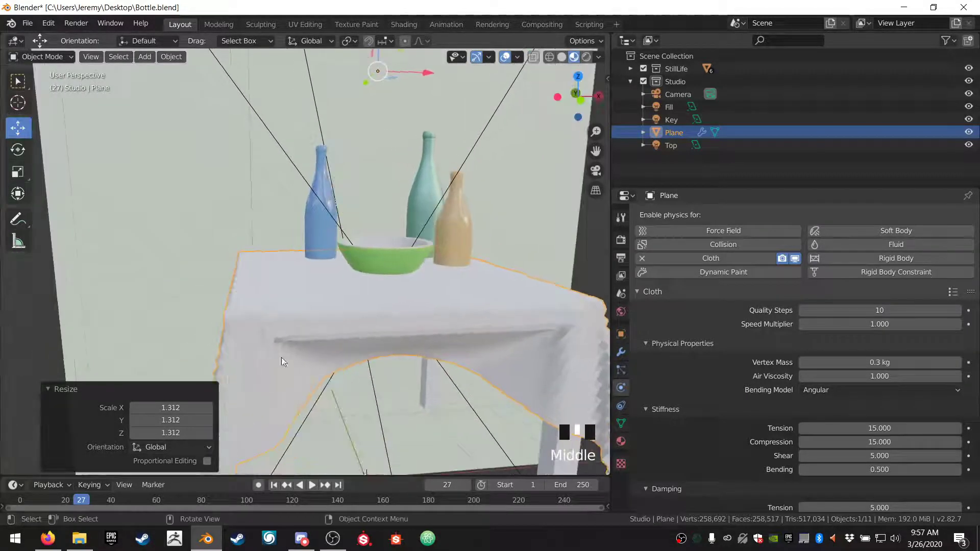
Step: Continue the cloth simulation and stop it at about frame 45
{"action": "left_click", "coordinate": [310, 486]}
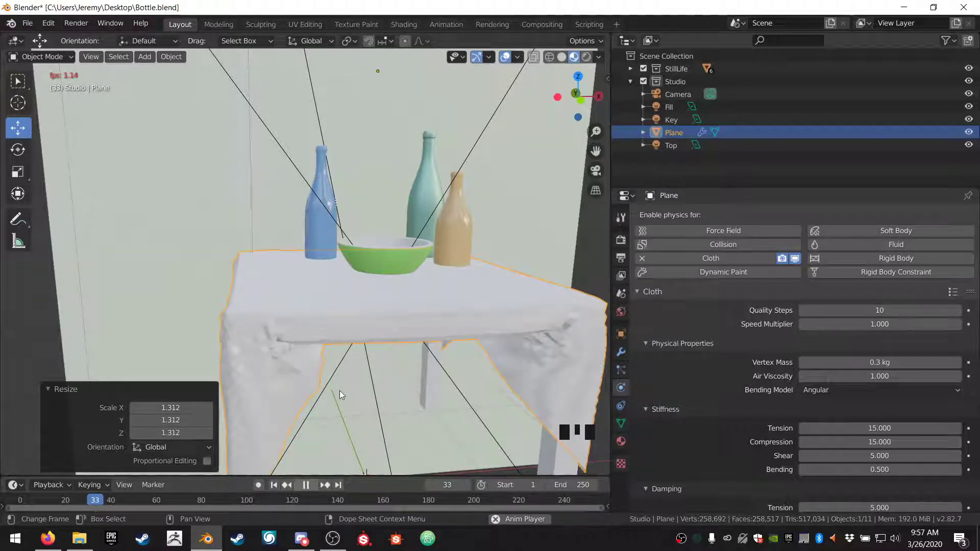
{"action": "scroll", "coordinate": [340, 395], "scroll_direction": "up", "scroll_amount": 1}
{"action": "scroll", "coordinate": [340, 394], "scroll_direction": "up", "scroll_amount": 1}
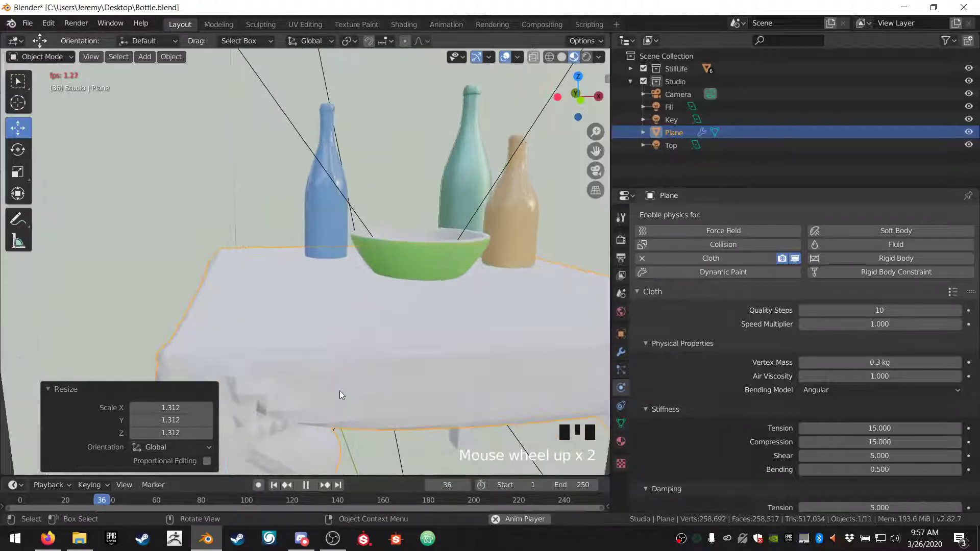
{"action": "scroll", "coordinate": [340, 395], "scroll_direction": "down", "scroll_amount": 3}
{"action": "scroll", "coordinate": [341, 394], "scroll_direction": "down", "scroll_amount": 1}
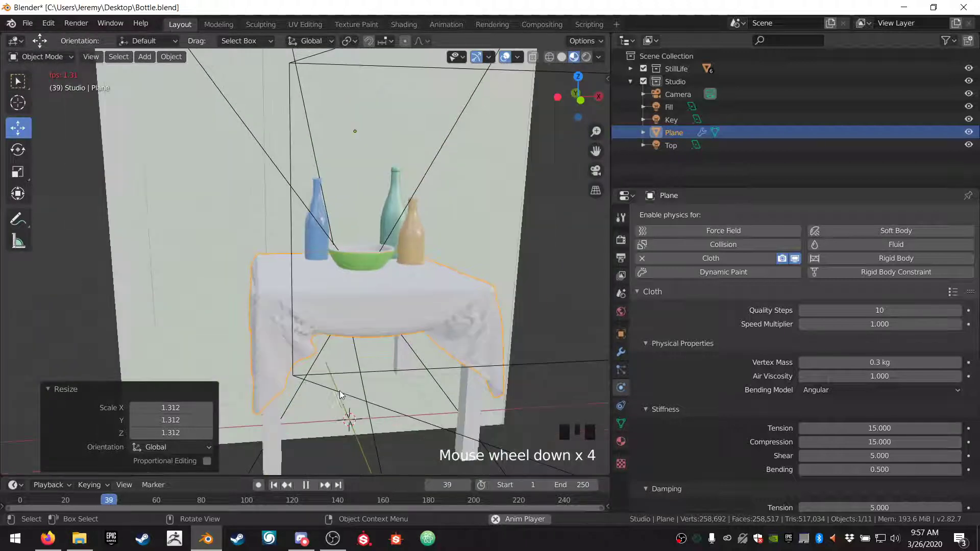
{"action": "left_click", "coordinate": [304, 486]}
Step: Apply smooth shading to the draped cloth
{"action": "middle_click_drag", "start_coordinate": [274, 369], "coordinate": [302, 387]}
{"action": "scroll", "coordinate": [368, 347], "scroll_direction": "down", "scroll_amount": 2}
{"action": "scroll", "coordinate": [363, 351], "scroll_direction": "up", "scroll_amount": 4}
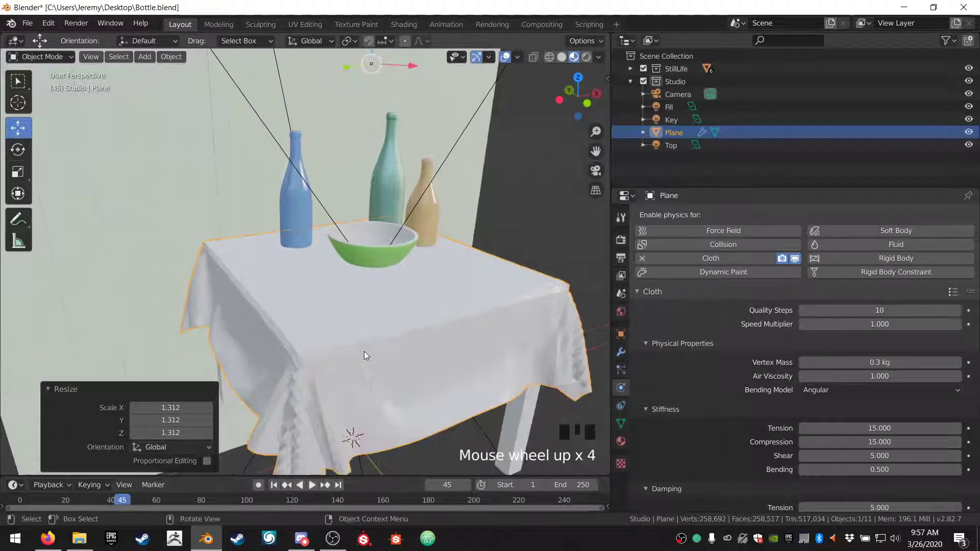
{"action": "middle_click_drag", "start_coordinate": [363, 351], "coordinate": [362, 253], "text": "shift"}
{"action": "right_click", "coordinate": [436, 228]}
{"action": "left_click", "coordinate": [436, 229]}
{"action": "scroll", "coordinate": [292, 266], "scroll_direction": "up", "scroll_amount": 1}
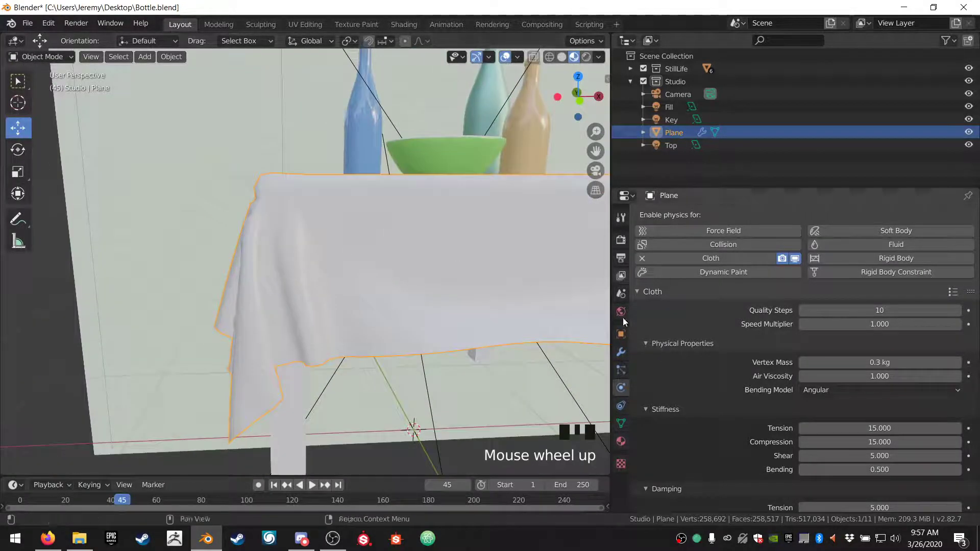
Step: Add a Subdivision Surface modifier to the cloth with viewport and render subdivisions set to 3
{"action": "left_click", "coordinate": [621, 352]}
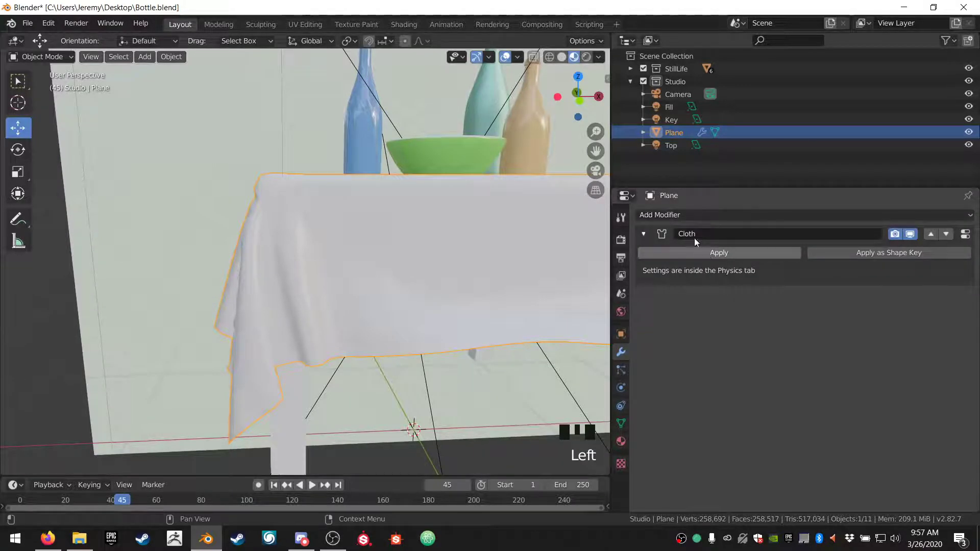
{"action": "left_click", "coordinate": [691, 218]}
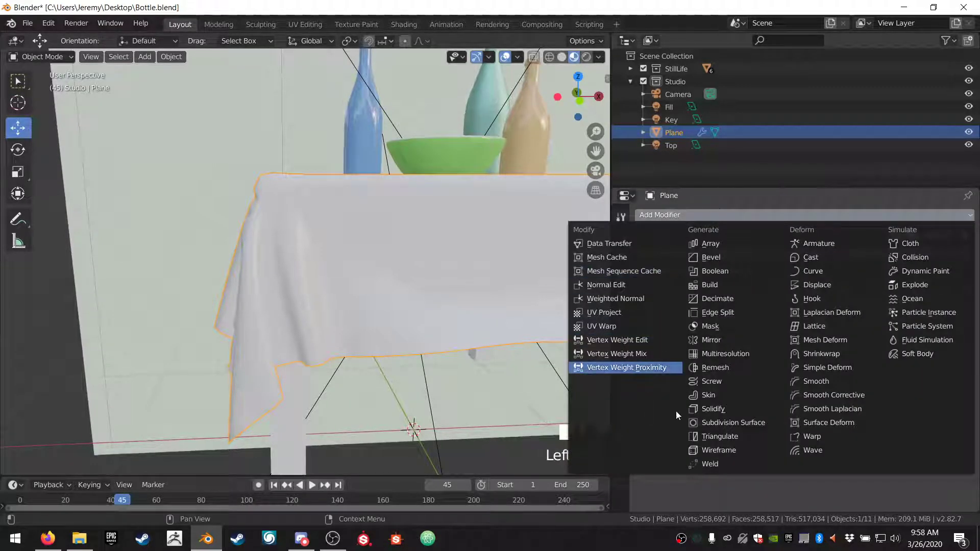
{"action": "left_click", "coordinate": [733, 422]}
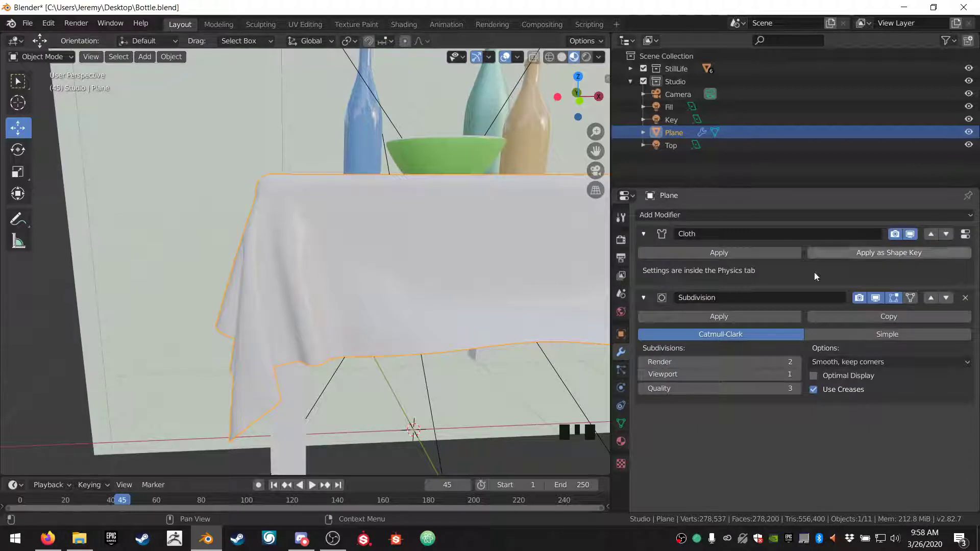
{"action": "left_click", "coordinate": [799, 374]}
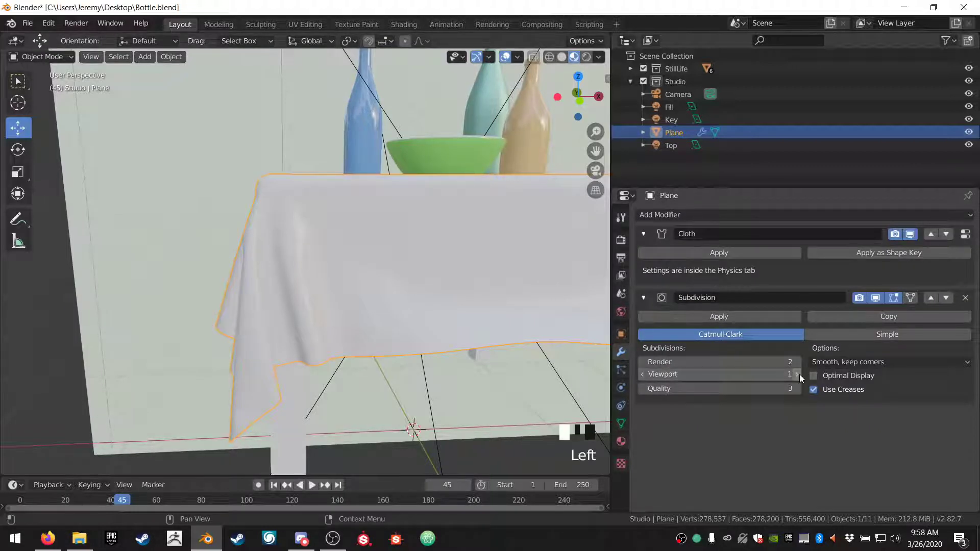
{"action": "left_click", "coordinate": [799, 374]}
{"action": "left_click", "coordinate": [795, 364]}
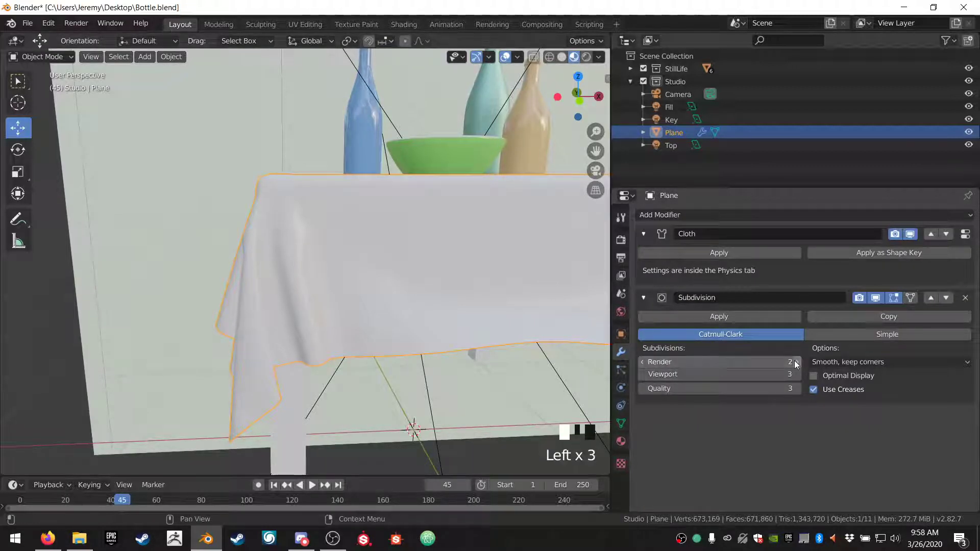
Step: Apply the Cloth modifier to make the drape permanent and return the timeline to frame 0
{"action": "middle_click_drag", "start_coordinate": [246, 291], "coordinate": [333, 313]}
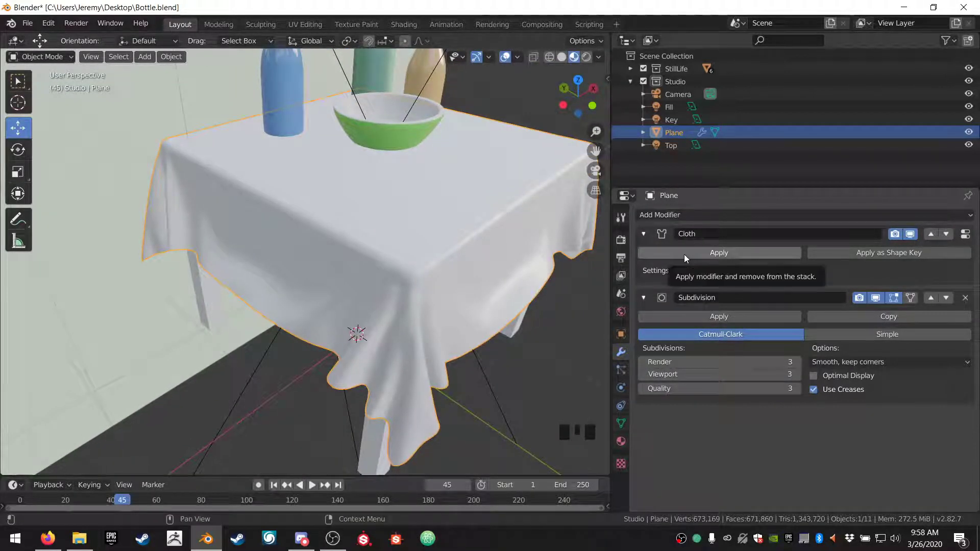
{"action": "left_click", "coordinate": [706, 252]}
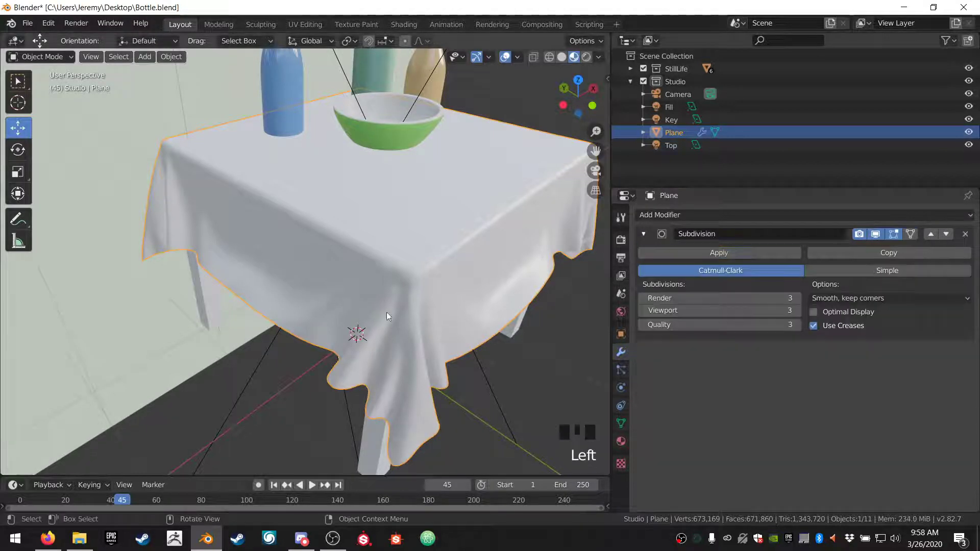
{"action": "left_click", "coordinate": [126, 501]}
{"action": "left_click_drag", "start_coordinate": [126, 501], "coordinate": [555, 521]}
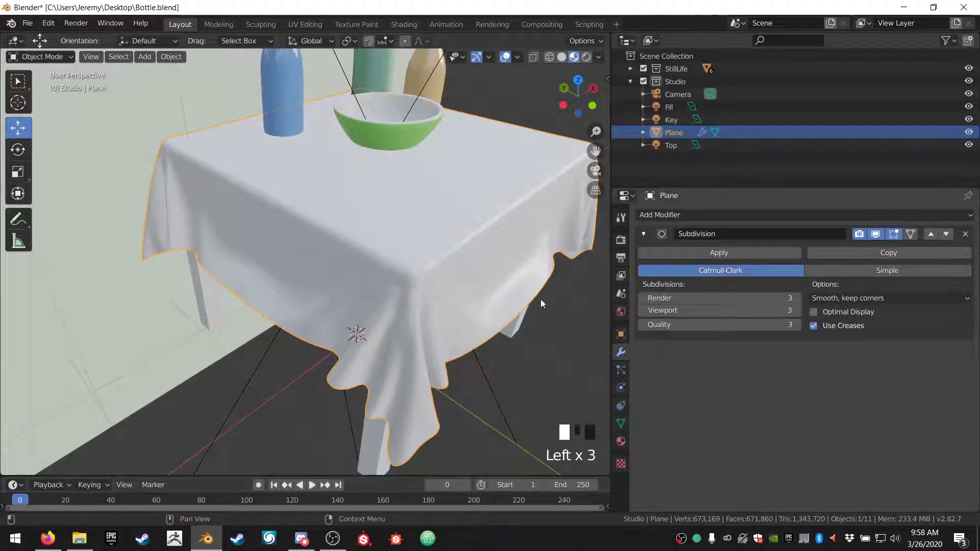
{"action": "left_click", "coordinate": [362, 301]}
Step: Examine the draped tablecloth and the whole studio scene from several distances and angles
{"action": "scroll", "coordinate": [380, 308], "scroll_direction": "up", "scroll_amount": 6}
{"action": "scroll", "coordinate": [367, 320], "scroll_direction": "down", "scroll_amount": 8}
{"action": "scroll", "coordinate": [366, 320], "scroll_direction": "down", "scroll_amount": 5}
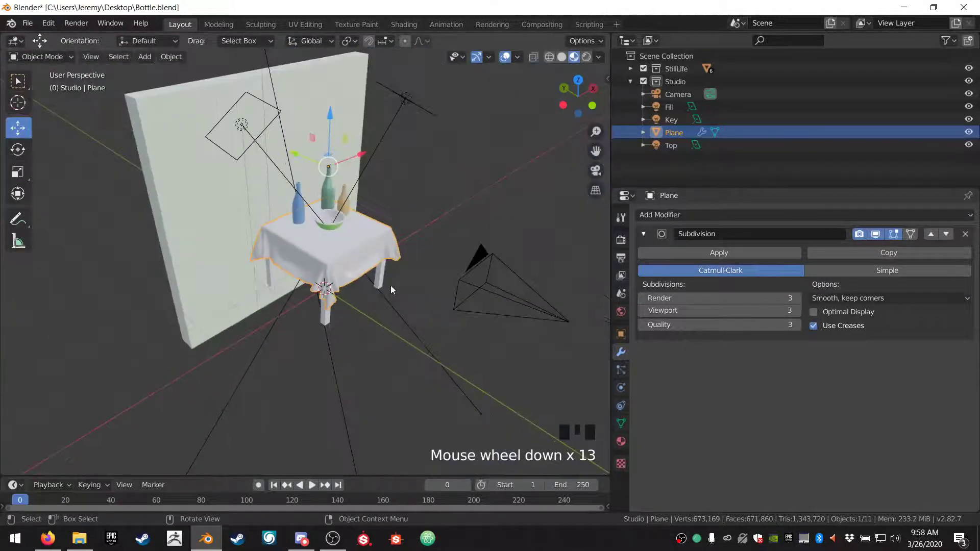
{"action": "middle_click_drag", "start_coordinate": [390, 285], "coordinate": [396, 182]}
{"action": "left_click_drag", "start_coordinate": [386, 161], "coordinate": [309, 167]}
{"action": "middle_click_drag", "start_coordinate": [319, 327], "coordinate": [327, 273]}
{"action": "scroll", "coordinate": [325, 275], "scroll_direction": "down", "scroll_amount": 4}
{"action": "scroll", "coordinate": [325, 278], "scroll_direction": "up", "scroll_amount": 6}
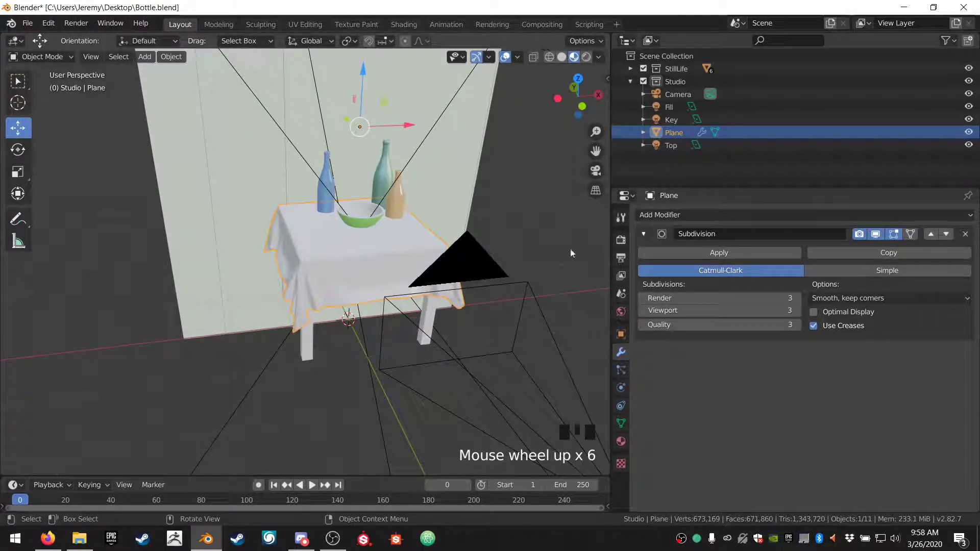
Step: Create a new material for the tablecloth and set its base color to pink, about H 0.992, S 0.305, V 0.906
{"action": "left_click", "coordinate": [619, 443]}
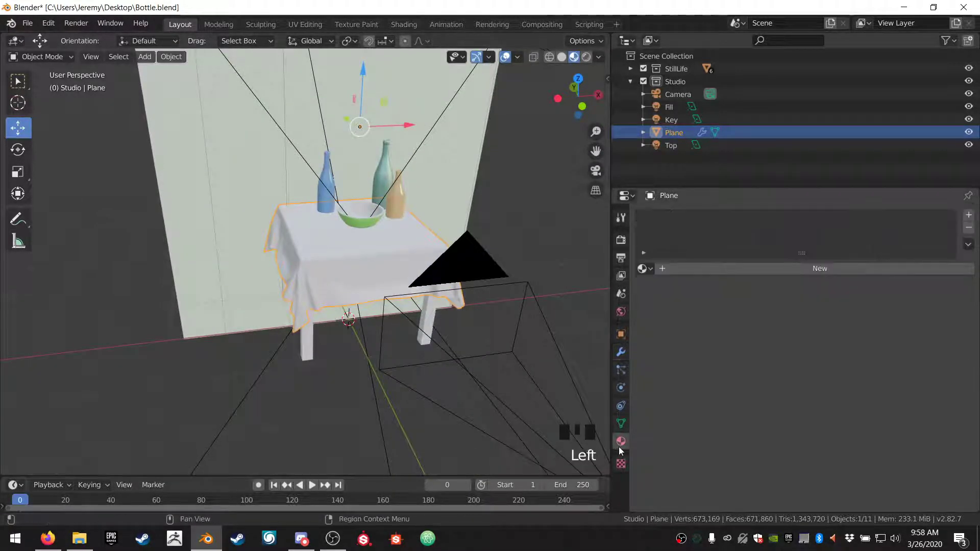
{"action": "left_click", "coordinate": [619, 443]}
{"action": "left_click", "coordinate": [620, 442]}
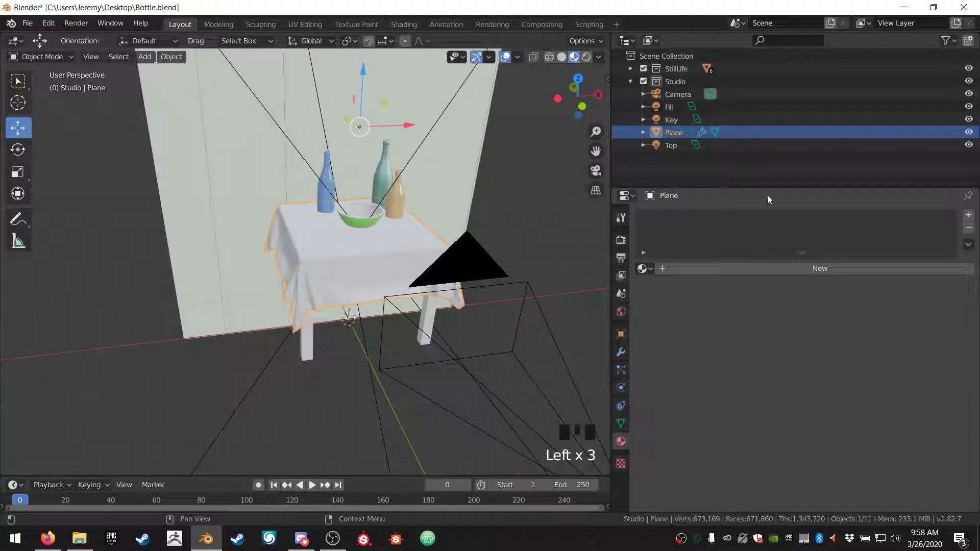
{"action": "left_click", "coordinate": [731, 276]}
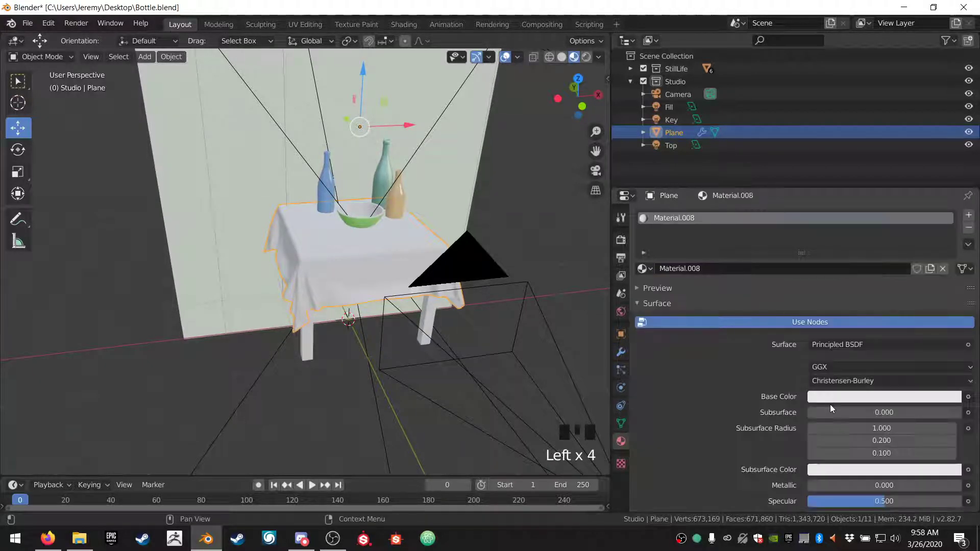
{"action": "left_click", "coordinate": [836, 398]}
{"action": "left_click_drag", "start_coordinate": [903, 265], "coordinate": [896, 275]}
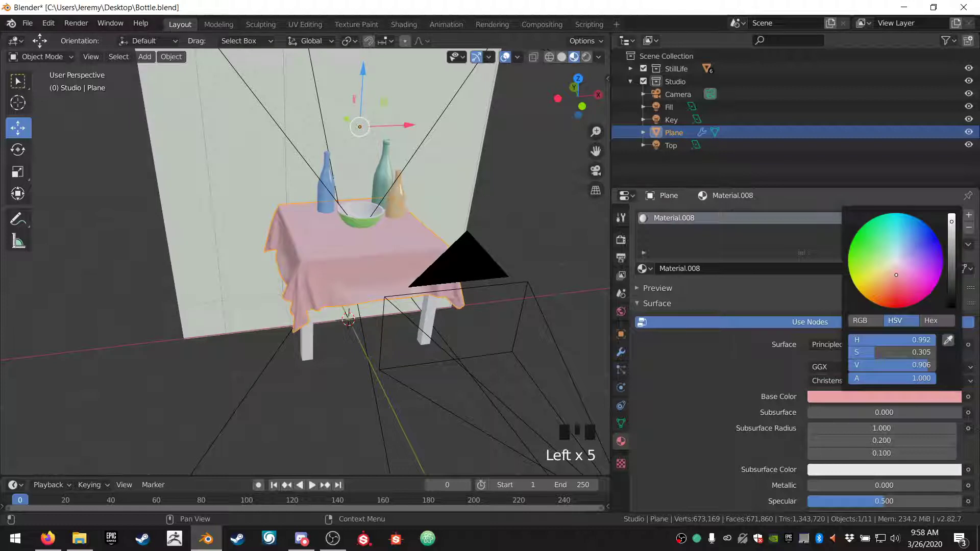
Step: Set the tablecloth material's roughness to 1.000
{"action": "scroll", "coordinate": [730, 410], "scroll_direction": "down", "scroll_amount": 6}
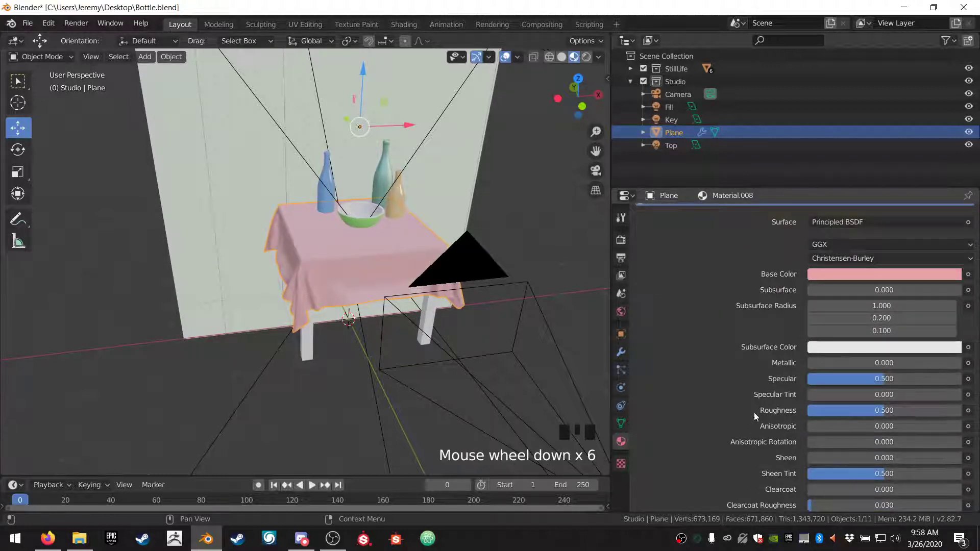
{"action": "scroll", "coordinate": [755, 412], "scroll_direction": "down", "scroll_amount": 1}
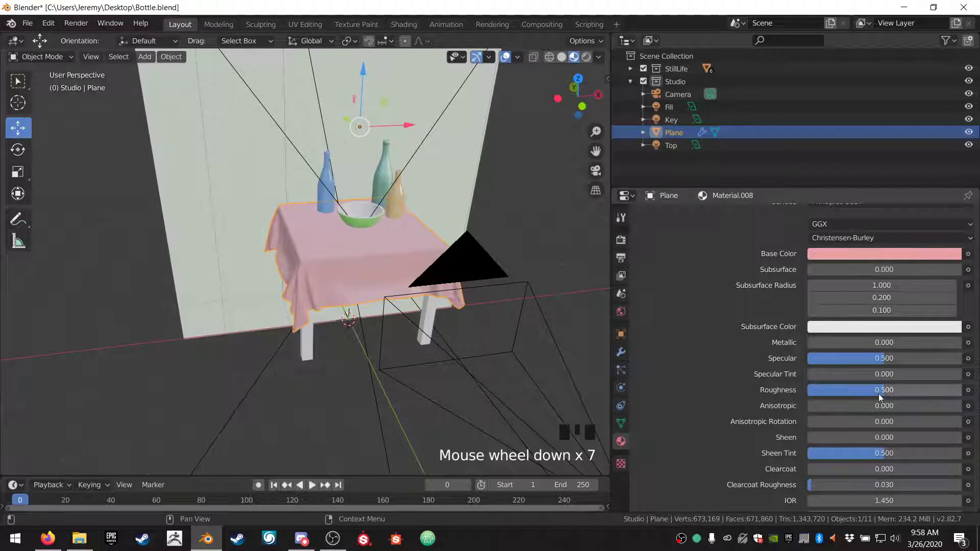
{"action": "left_click_drag", "start_coordinate": [879, 397], "coordinate": [956, 397]}
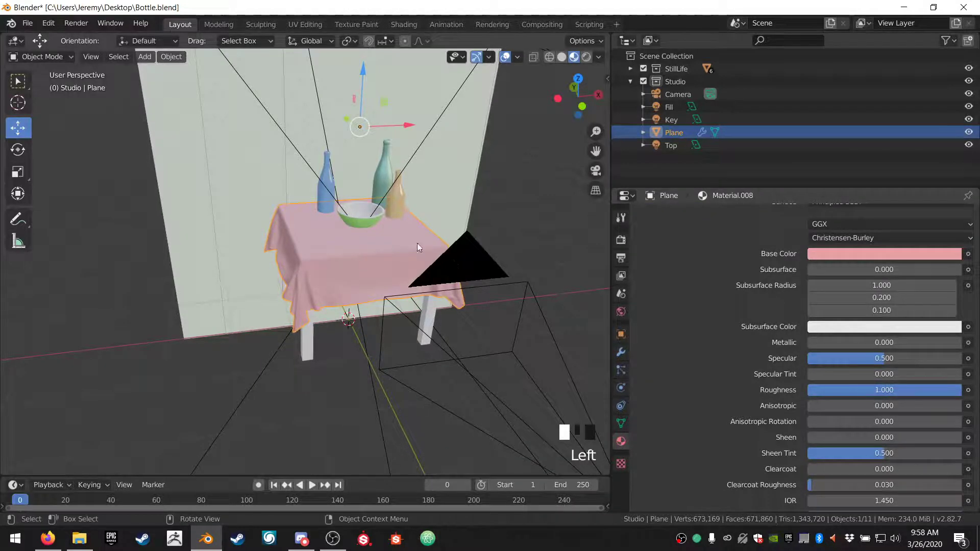
Step: Show the still life through the camera in rendered shading, with overlays hidden, nothing selected, and the bottles and bowl framed closely
{"action": "key", "text": "KP_0"}
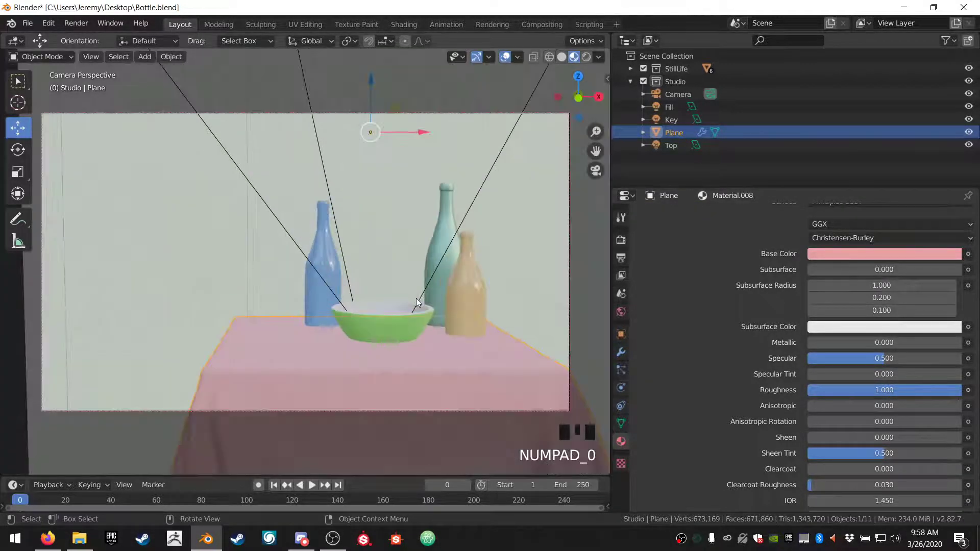
{"action": "left_click", "coordinate": [587, 58]}
{"action": "left_click", "coordinate": [137, 240]}
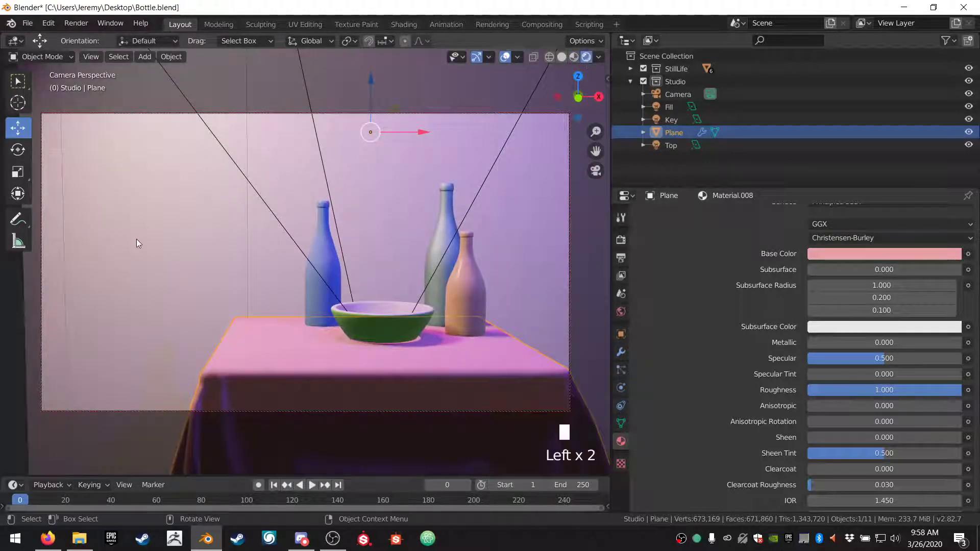
{"action": "left_click", "coordinate": [134, 241]}
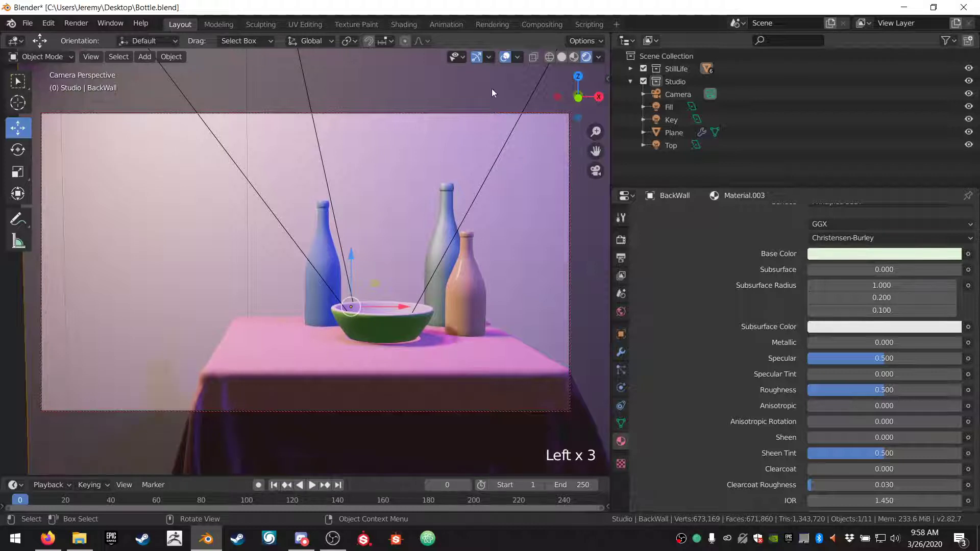
{"action": "left_click", "coordinate": [504, 58]}
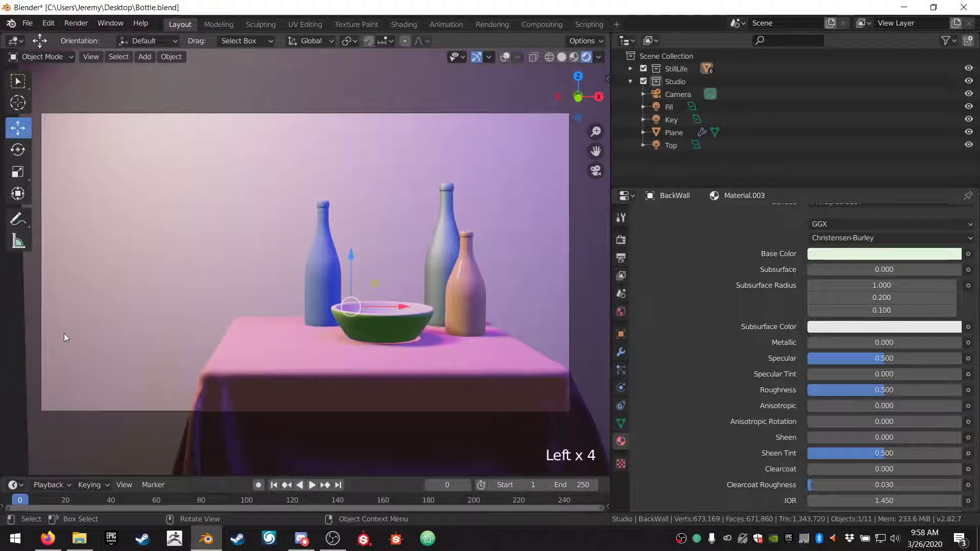
{"action": "key", "text": "alt+a"}
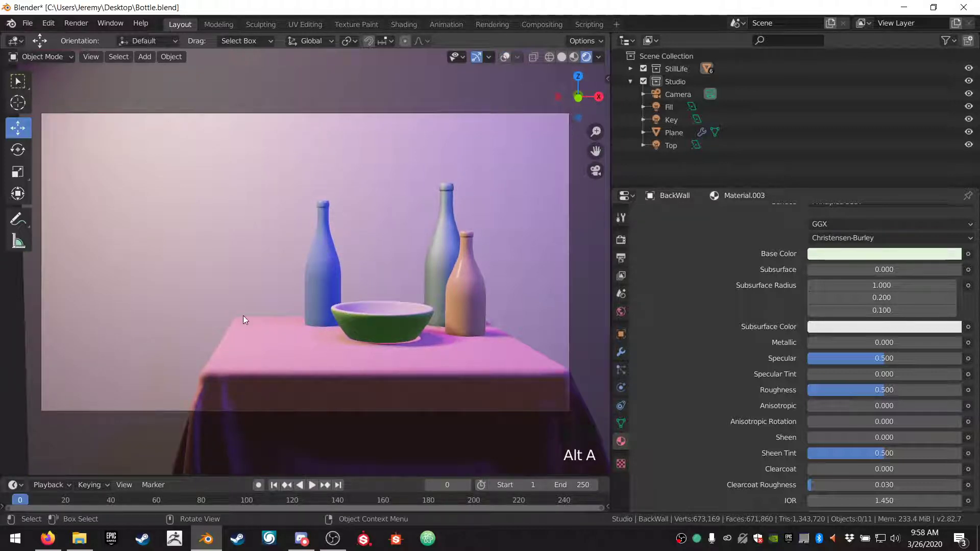
{"action": "scroll", "coordinate": [296, 280], "scroll_direction": "down", "scroll_amount": 1}
{"action": "scroll", "coordinate": [296, 281], "scroll_direction": "up", "scroll_amount": 3}
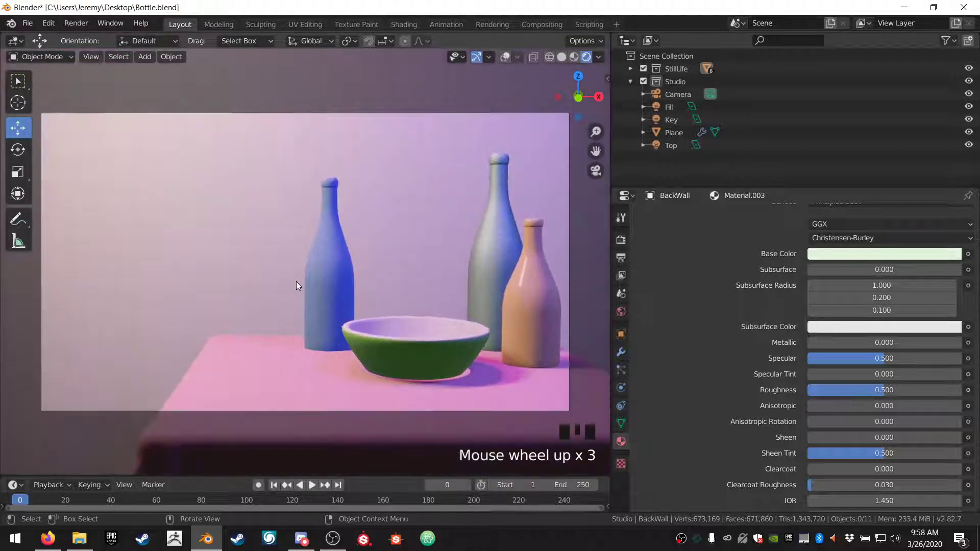
{"action": "middle_click_drag", "start_coordinate": [295, 280], "coordinate": [233, 273], "text": "shift"}
{"action": "scroll", "coordinate": [245, 291], "scroll_direction": "up", "scroll_amount": 1}
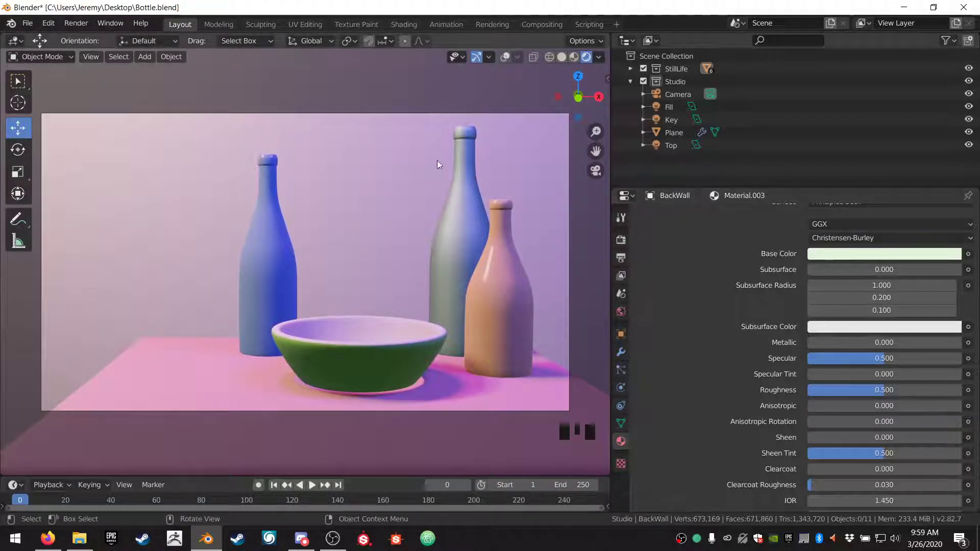
Step: Switch to Firefox, review the homework page's still-life instructions and example image, and return to Blender
{"action": "left_click", "coordinate": [51, 542]}
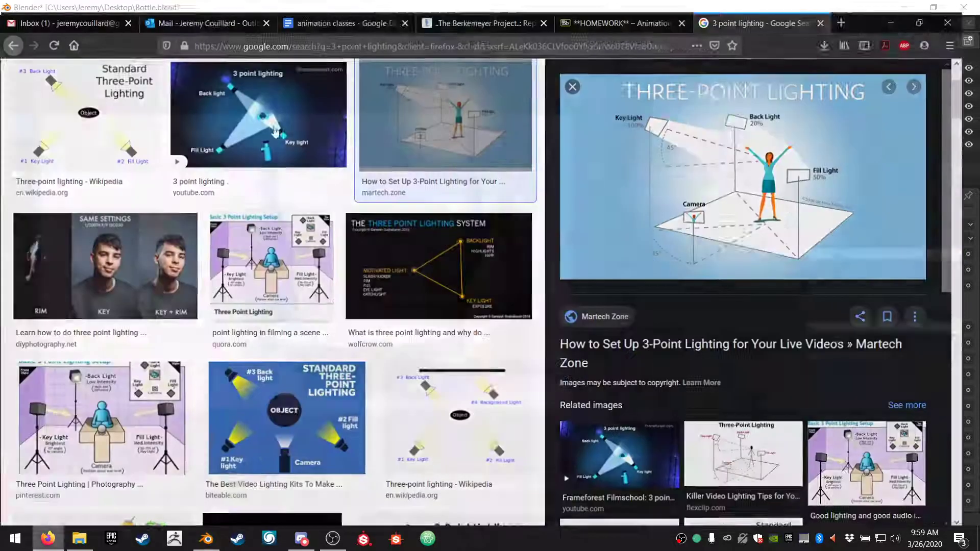
{"action": "left_click", "coordinate": [660, 6]}
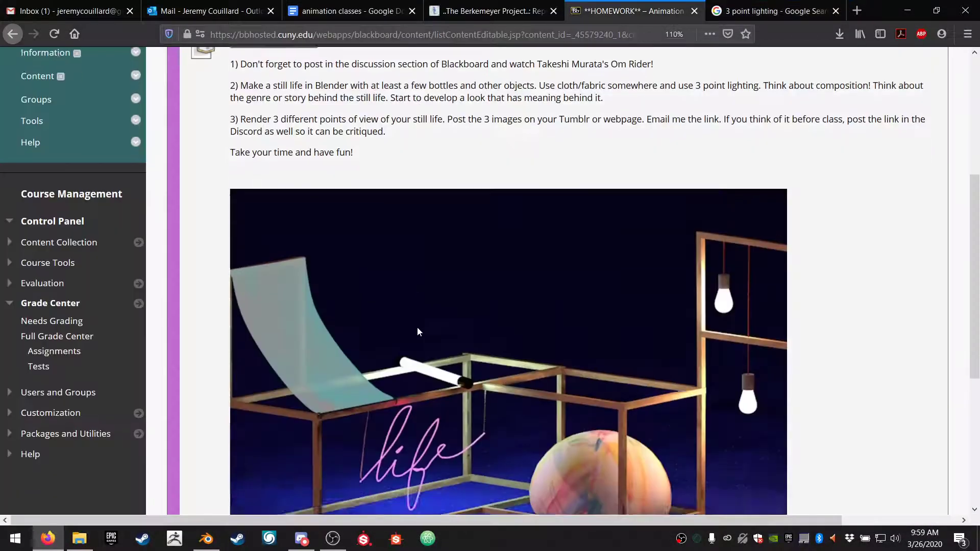
{"action": "scroll", "coordinate": [417, 326], "scroll_direction": "down", "scroll_amount": 5}
{"action": "scroll", "coordinate": [419, 322], "scroll_direction": "up", "scroll_amount": 3}
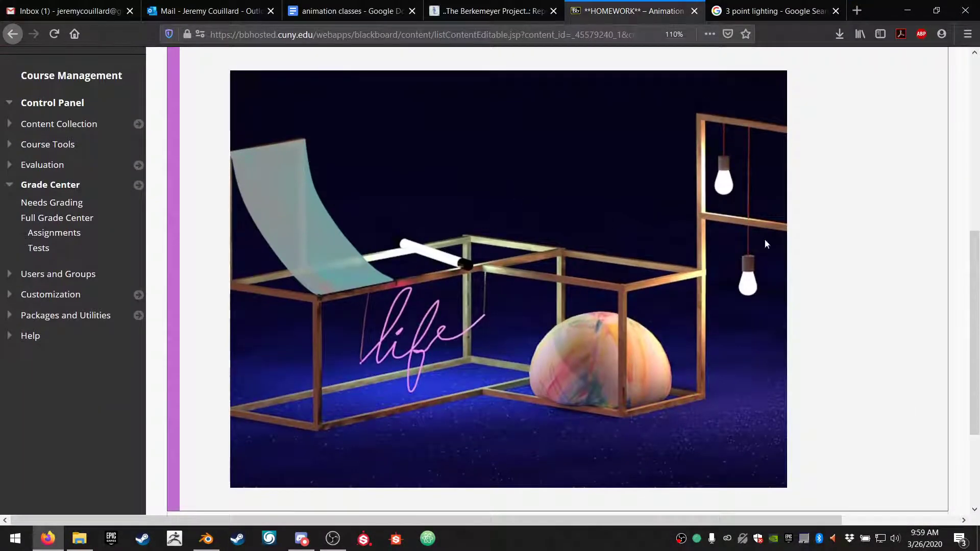
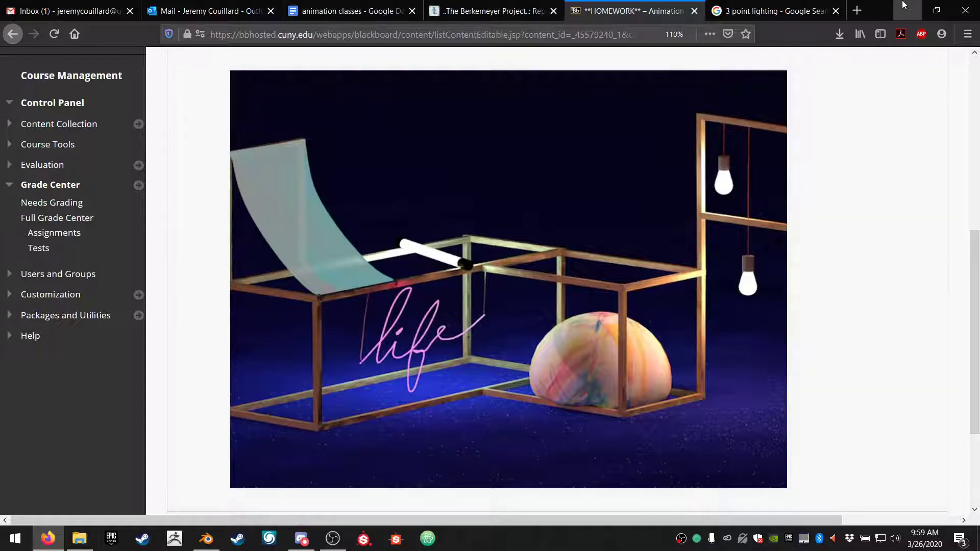
{"action": "key", "text": "alt+Tab"}
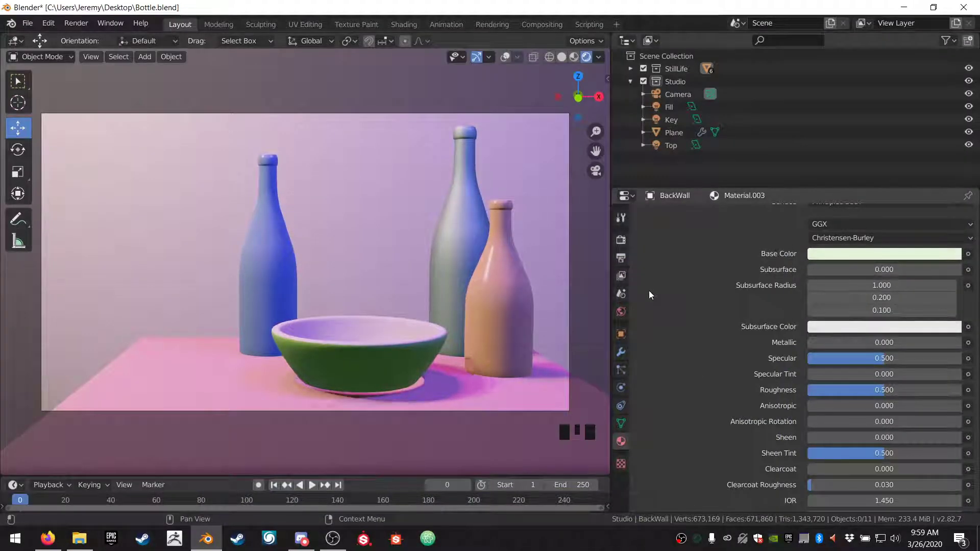
Step: Switch to Firefox, highlight the advanced HDRI images topic in the animation classes document, and return to Blender
{"action": "left_click", "coordinate": [47, 538]}
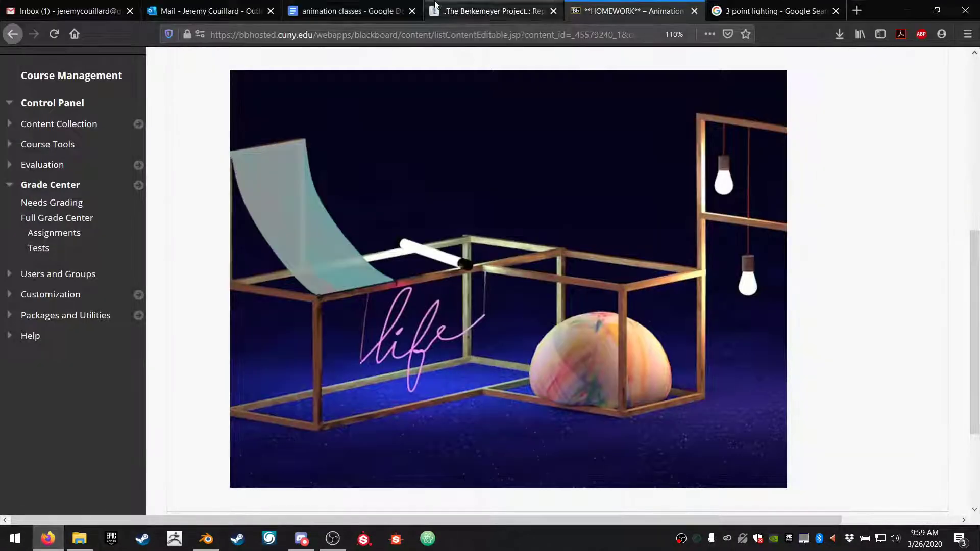
{"action": "left_click", "coordinate": [374, 6]}
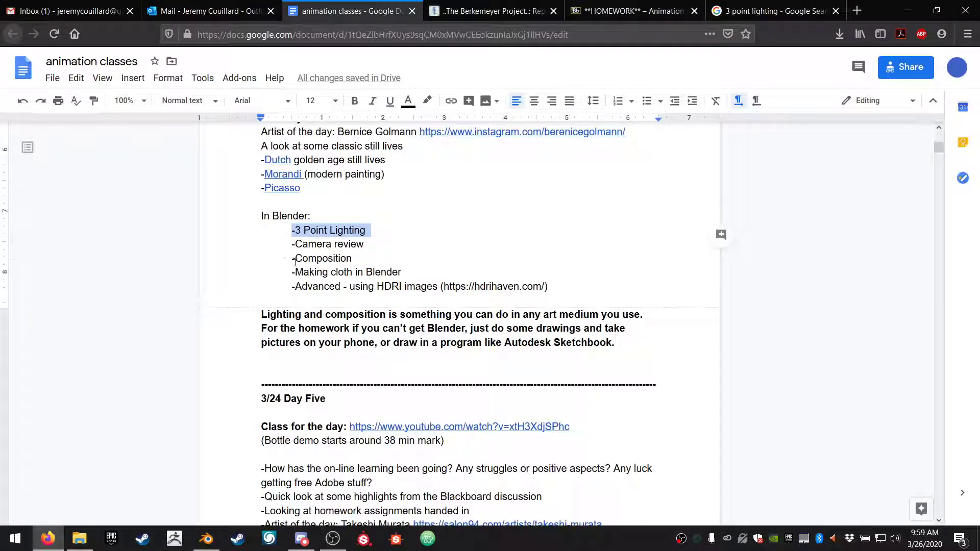
{"action": "left_click_drag", "start_coordinate": [293, 262], "coordinate": [565, 289]}
{"action": "left_click", "coordinate": [389, 274]}
{"action": "left_click", "coordinate": [282, 276]}
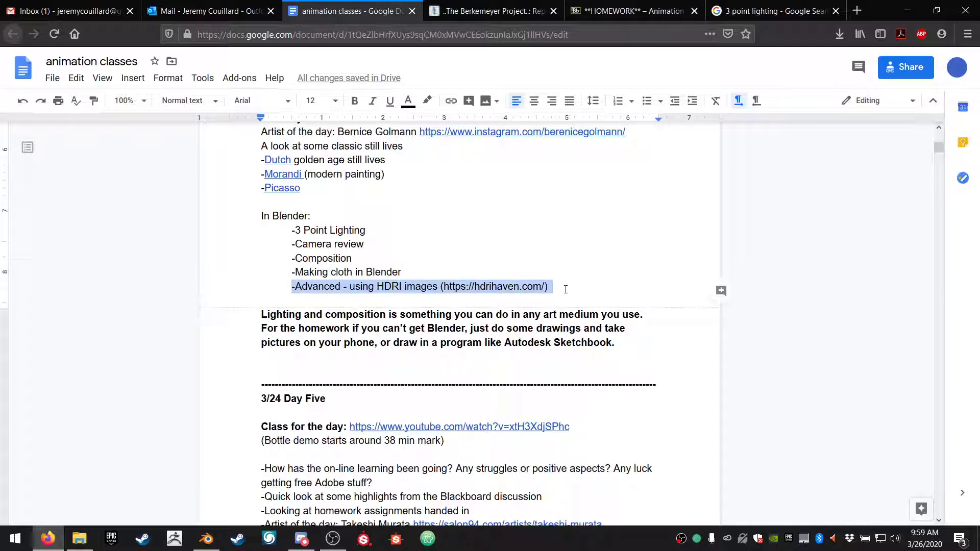
{"action": "left_click", "coordinate": [907, 10]}
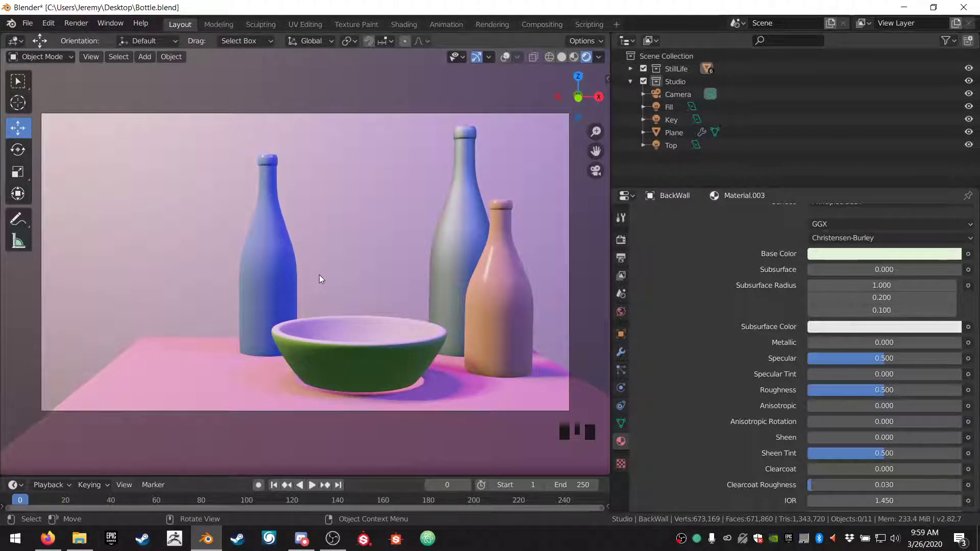
Step: Change the scene's render engine from Eevee to Cycles
{"action": "left_click", "coordinate": [620, 240]}
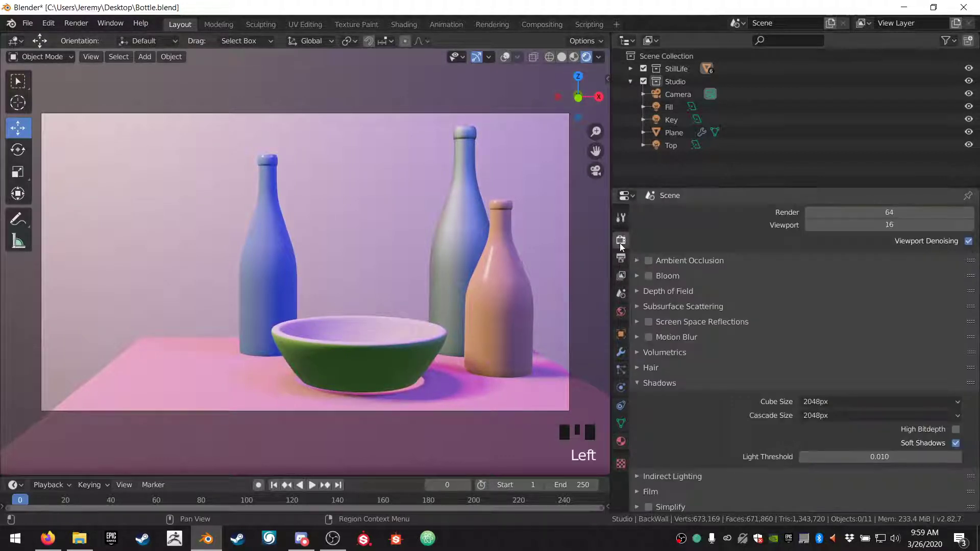
{"action": "scroll", "coordinate": [677, 363], "scroll_direction": "up", "scroll_amount": 14}
{"action": "left_click", "coordinate": [826, 216]}
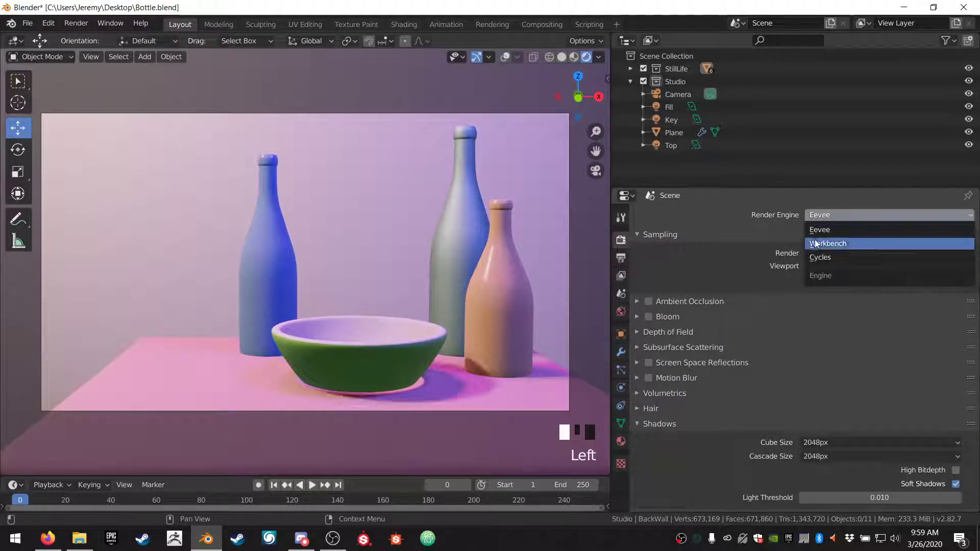
{"action": "left_click", "coordinate": [809, 261]}
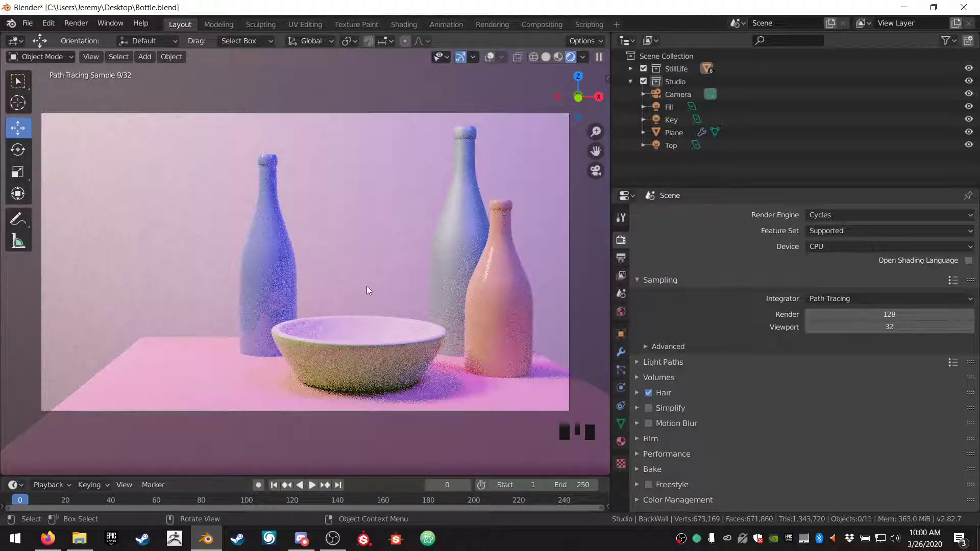
Step: Raise the blue bottle slightly along Z so it rests on the tablecloth, using Material Preview shading in the viewport
{"action": "left_click", "coordinate": [260, 304]}
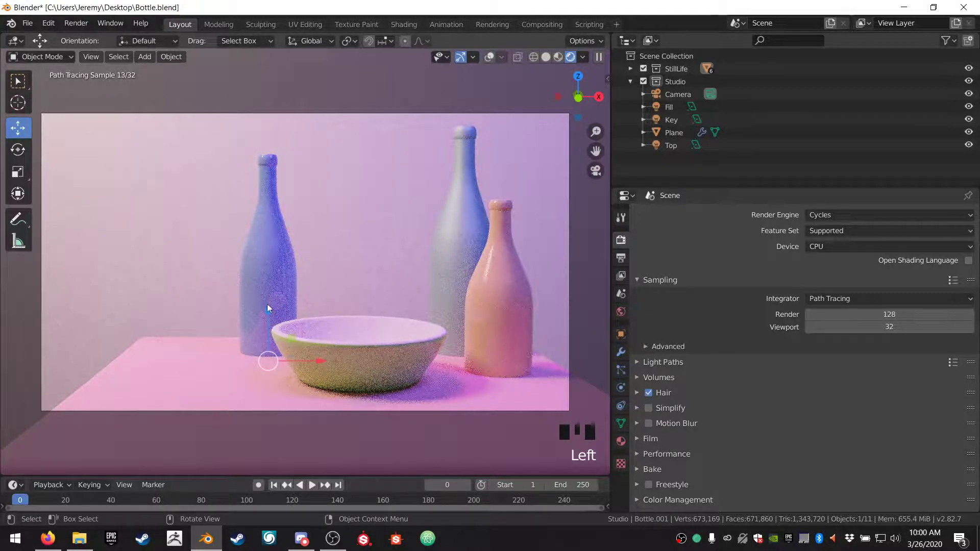
{"action": "left_click_drag", "start_coordinate": [269, 313], "coordinate": [264, 308]}
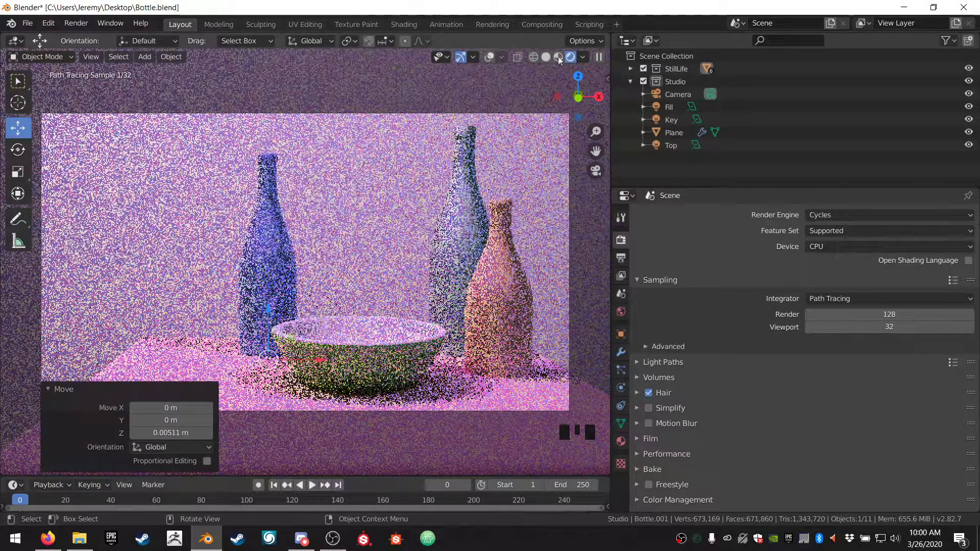
{"action": "left_click", "coordinate": [558, 57]}
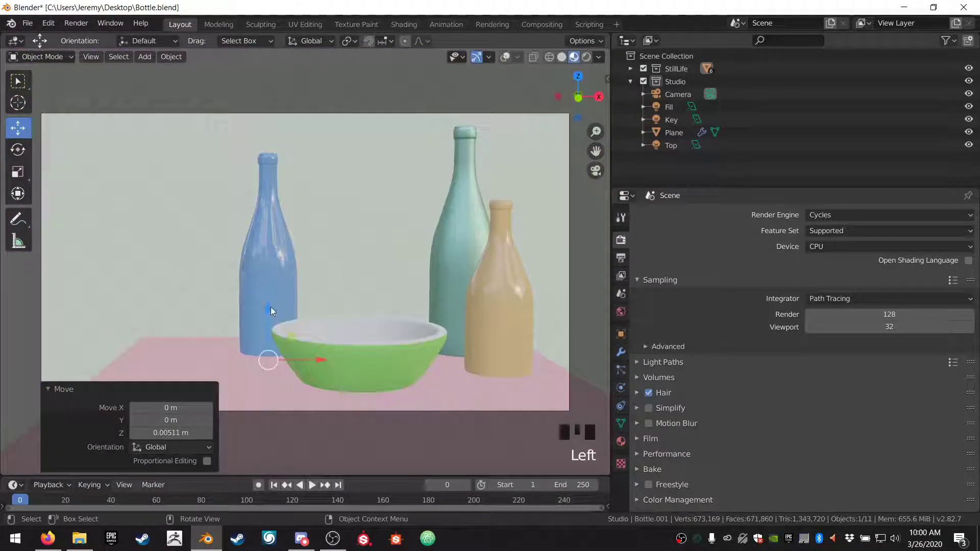
{"action": "left_click", "coordinate": [271, 307]}
{"action": "left_click_drag", "start_coordinate": [266, 314], "coordinate": [272, 302]}
Step: Raise the teal bottle and the tan bottle slightly along Z so they rest on the tablecloth
{"action": "left_click", "coordinate": [436, 268]}
{"action": "left_click", "coordinate": [465, 304]}
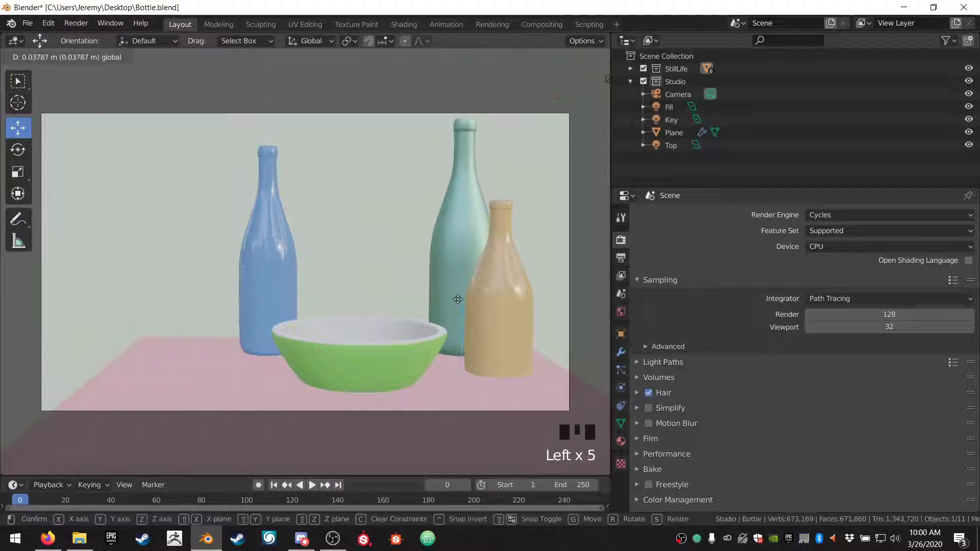
{"action": "left_click", "coordinate": [491, 301]}
{"action": "left_click_drag", "start_coordinate": [498, 328], "coordinate": [499, 313]}
Step: Raise the green bowl about 0.034 m along Z so it rests on the tablecloth
{"action": "left_click", "coordinate": [381, 345]}
{"action": "left_click", "coordinate": [357, 330]}
{"action": "left_click_drag", "start_coordinate": [356, 330], "coordinate": [365, 328]}
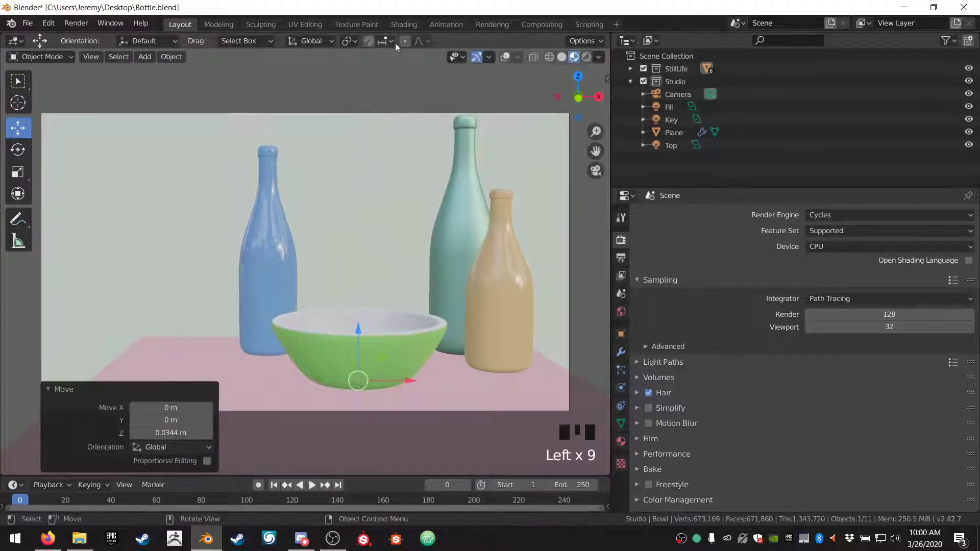
Step: Return the viewport to rendered shading to check the raised bottles and bowl in Cycles
{"action": "left_click", "coordinate": [594, 59]}
{"action": "left_click", "coordinate": [587, 60]}
{"action": "left_click", "coordinate": [587, 60]}
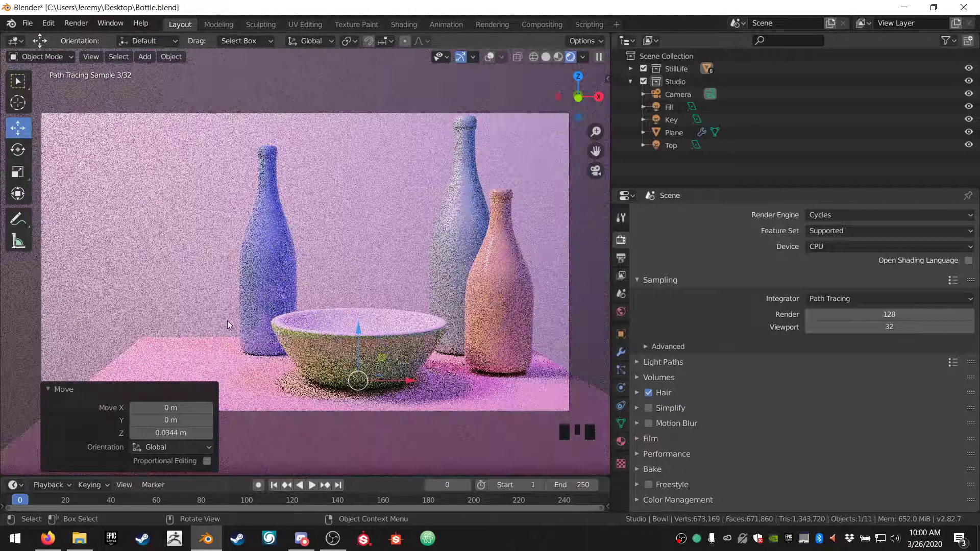
{"action": "middle_click_drag", "start_coordinate": [378, 332], "coordinate": [382, 338], "text": "shift"}
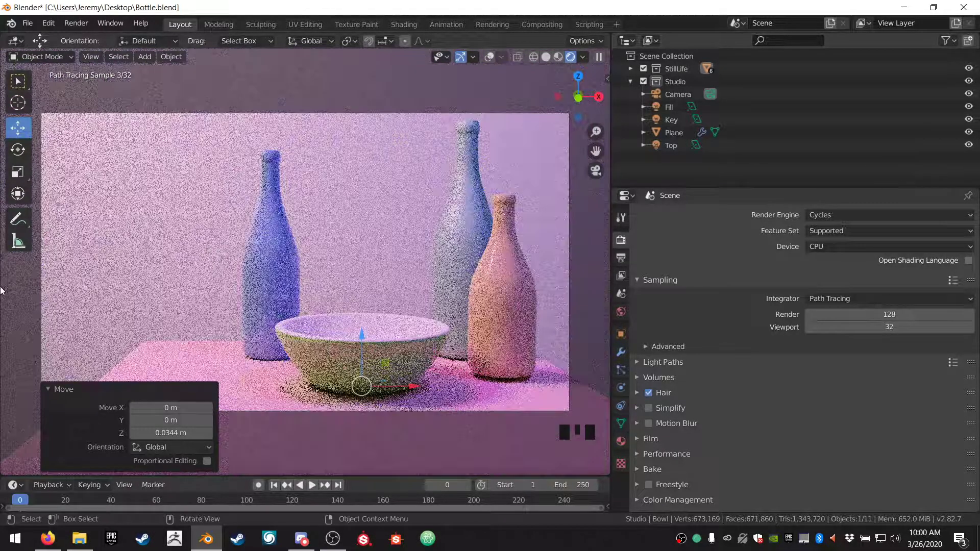
Step: Switch the viewport to Material Preview shading and shift the camera so the still life sits right of centre in the frame
{"action": "left_click", "coordinate": [556, 59]}
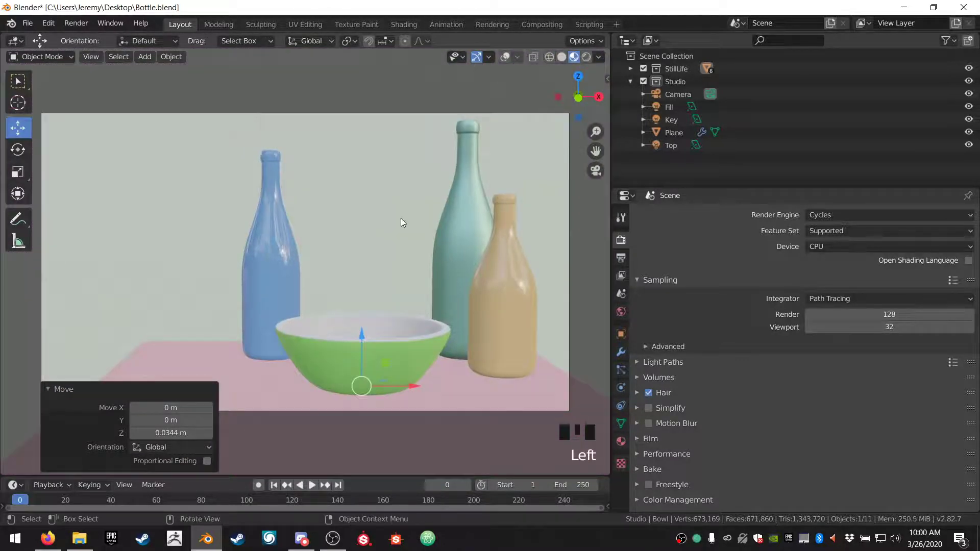
{"action": "middle_click_drag", "start_coordinate": [399, 224], "coordinate": [396, 199], "text": "shift"}
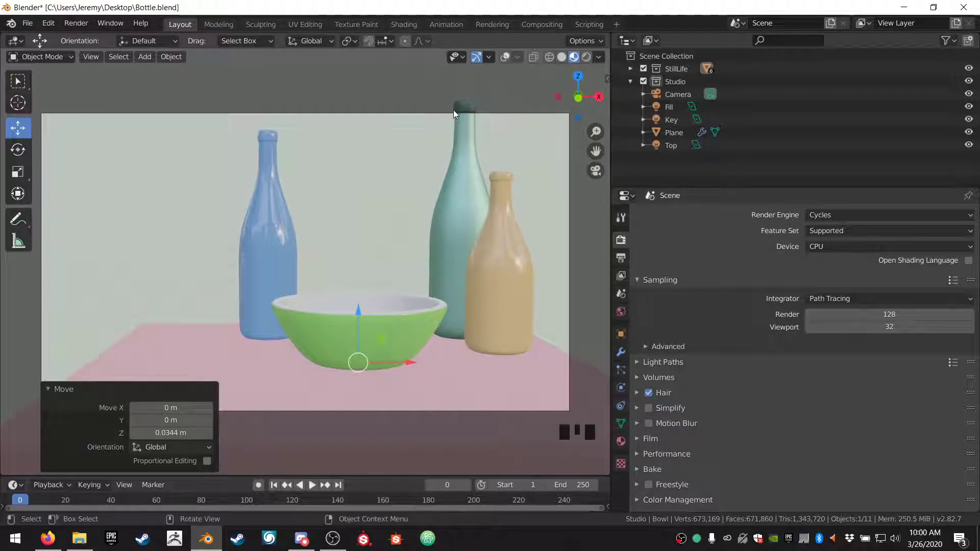
{"action": "middle_click_drag", "start_coordinate": [384, 341], "coordinate": [326, 357], "text": "shift"}
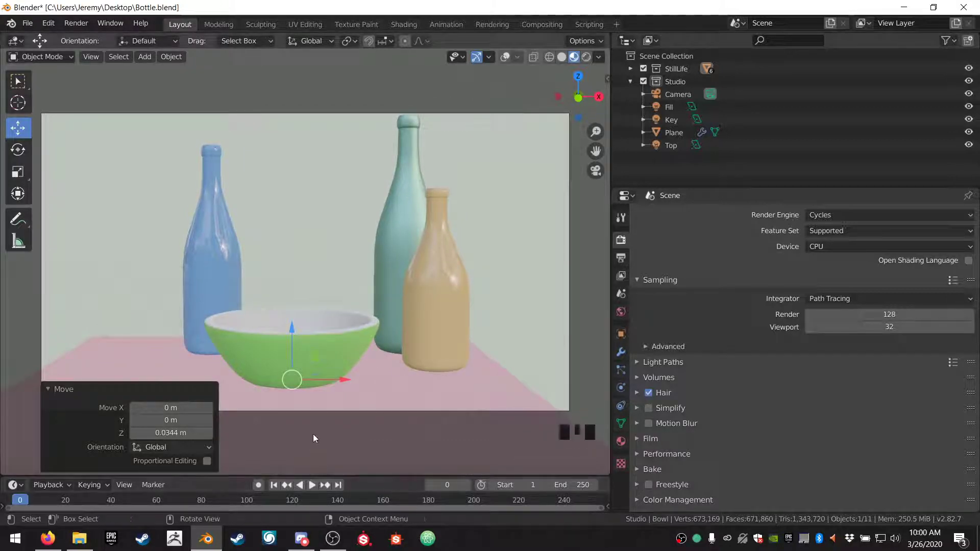
{"action": "left_click", "coordinate": [314, 392]}
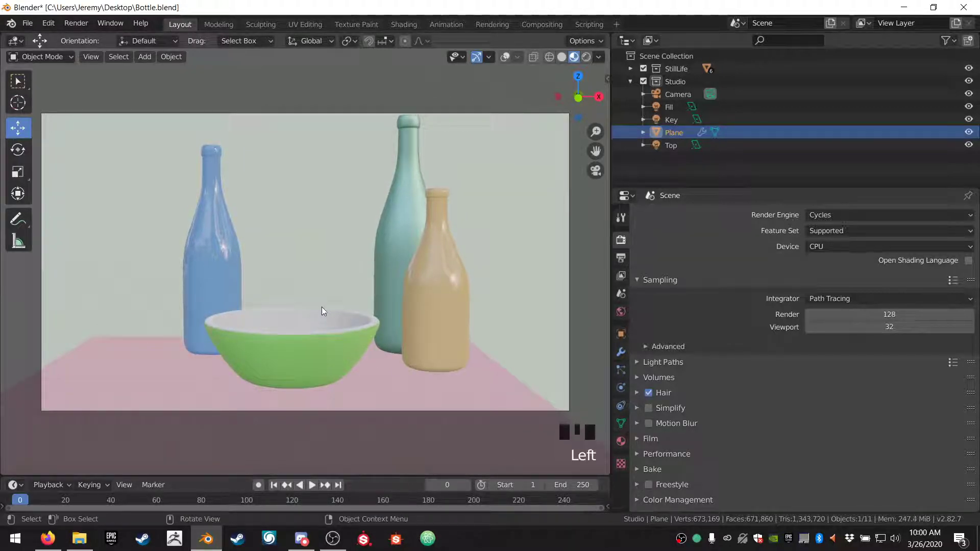
{"action": "middle_click_drag", "start_coordinate": [382, 276], "coordinate": [448, 271], "text": "shift"}
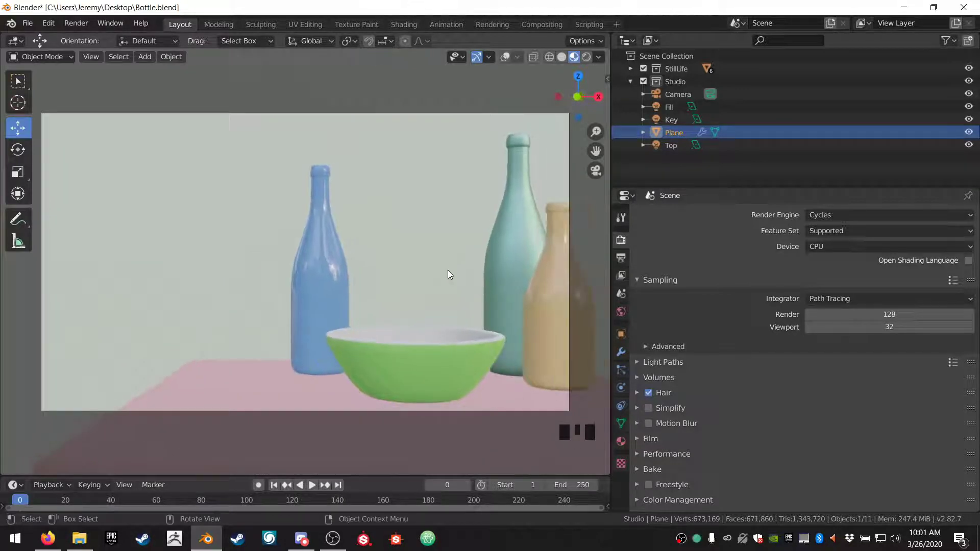
Step: Tilt the camera 5.7° around Y and pull it back to about -4.18 m in Y to frame the whole tabletop
{"action": "key", "text": "n"}
{"action": "left_click", "coordinate": [674, 96]}
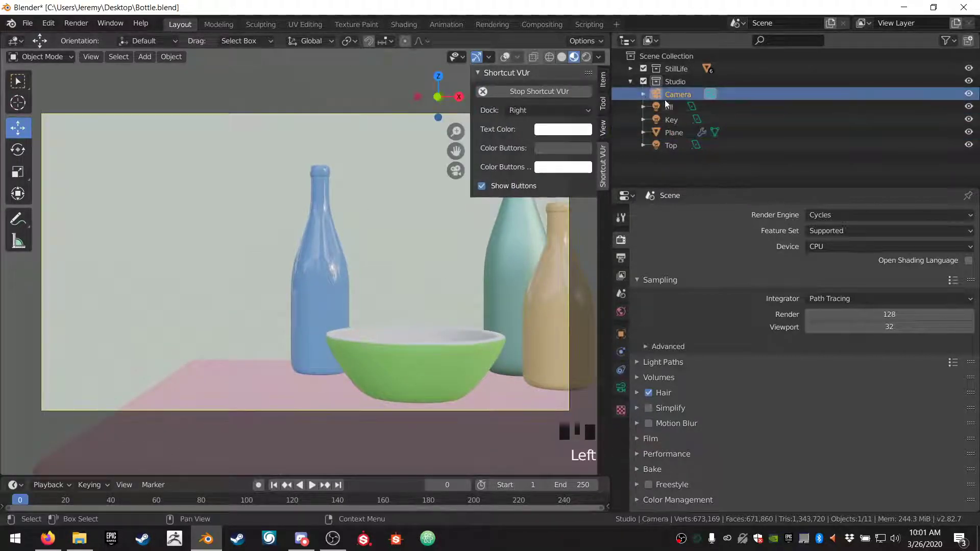
{"action": "left_click", "coordinate": [603, 80]}
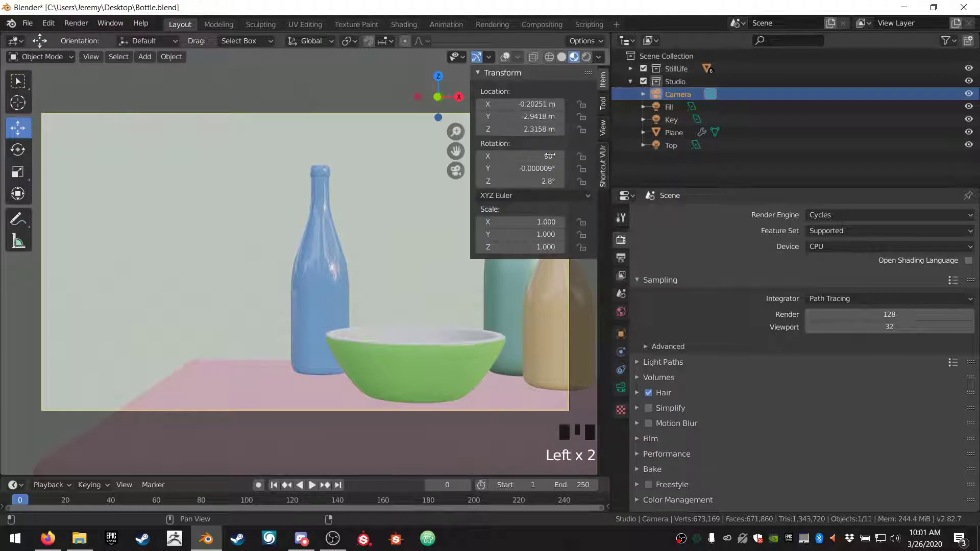
{"action": "left_click_drag", "start_coordinate": [535, 168], "coordinate": [549, 168]}
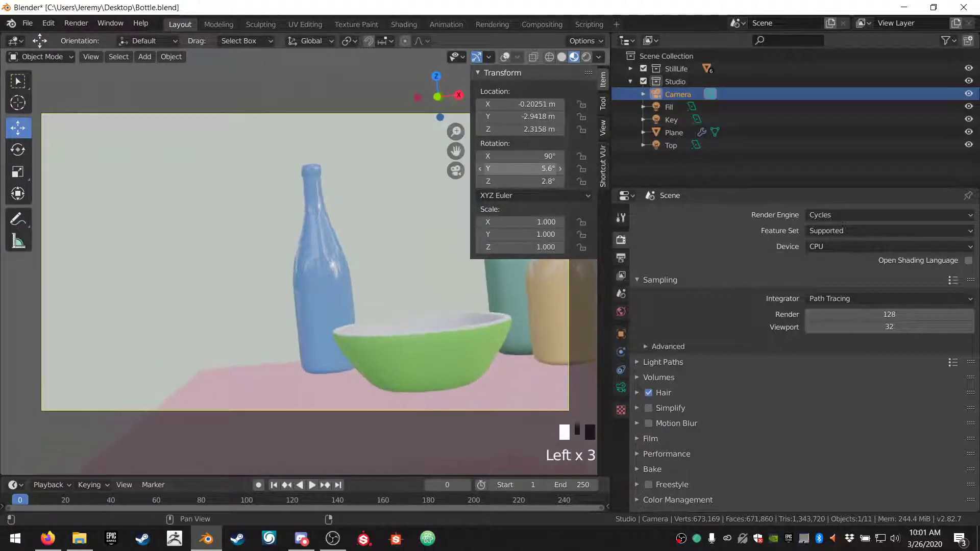
{"action": "middle_click_drag", "start_coordinate": [326, 312], "coordinate": [231, 313], "text": "shift"}
{"action": "scroll", "coordinate": [255, 310], "scroll_direction": "down", "scroll_amount": 2}
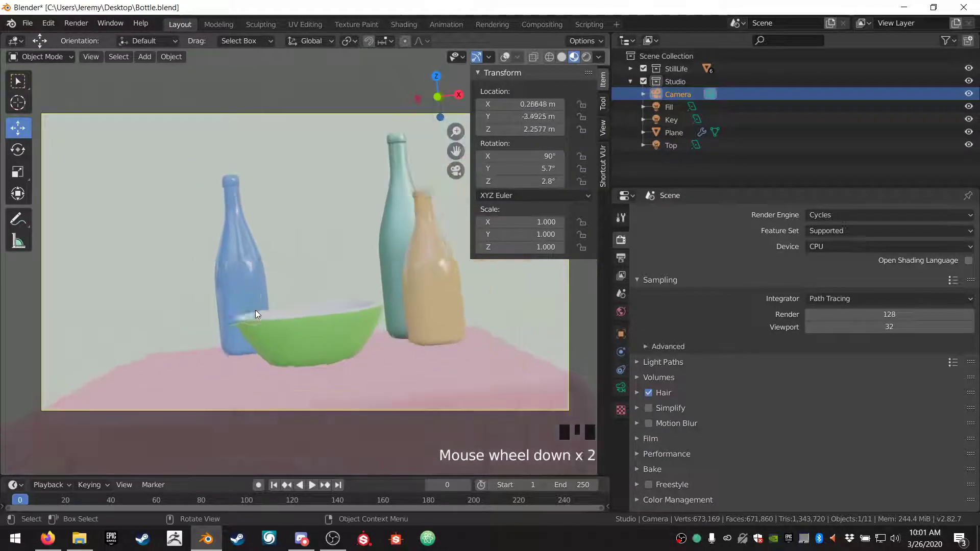
{"action": "scroll", "coordinate": [255, 310], "scroll_direction": "down", "scroll_amount": 1}
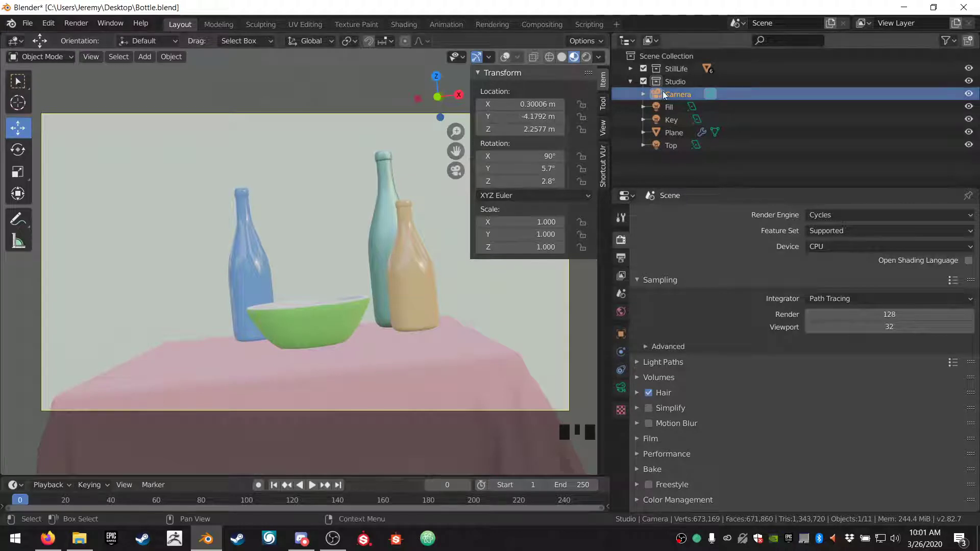
Step: Set the camera's Y and Z rotation to 0°
{"action": "left_click", "coordinate": [539, 168]}
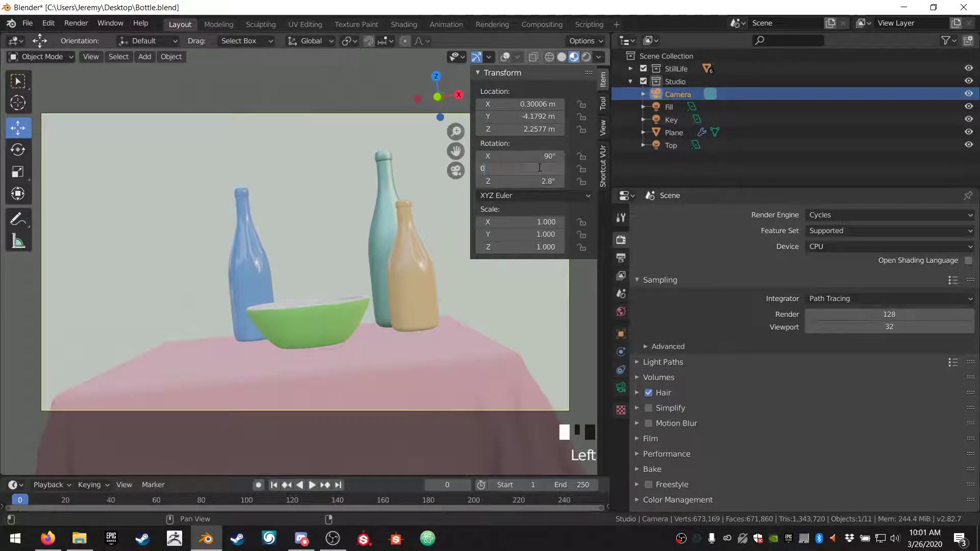
{"action": "type", "text": "0"}
{"action": "key", "text": "Return"}
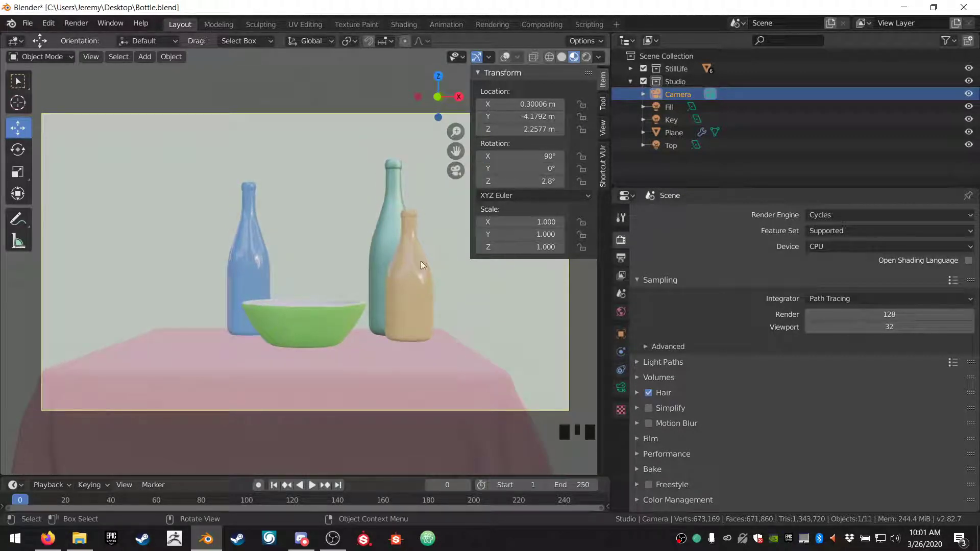
{"action": "left_click", "coordinate": [541, 181]}
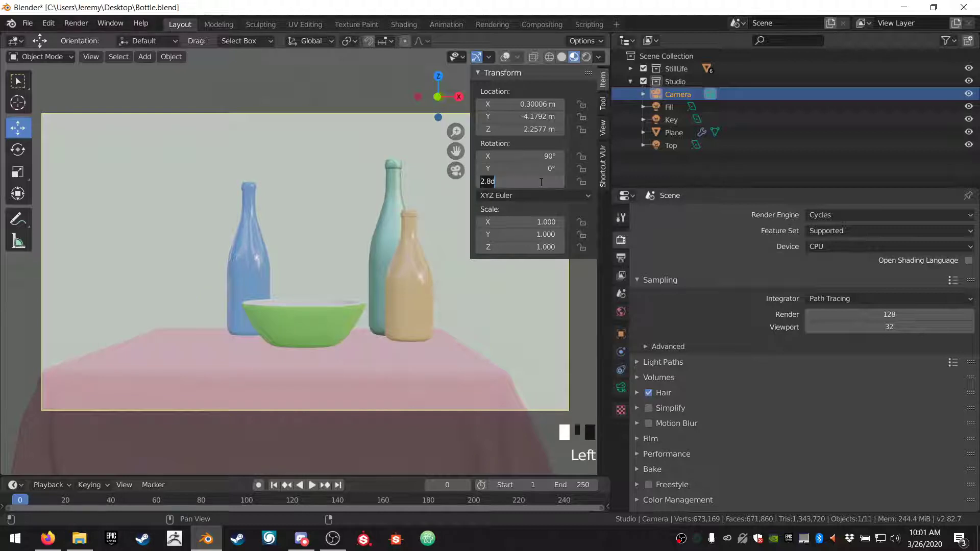
{"action": "type", "text": "0"}
{"action": "key", "text": "Return"}
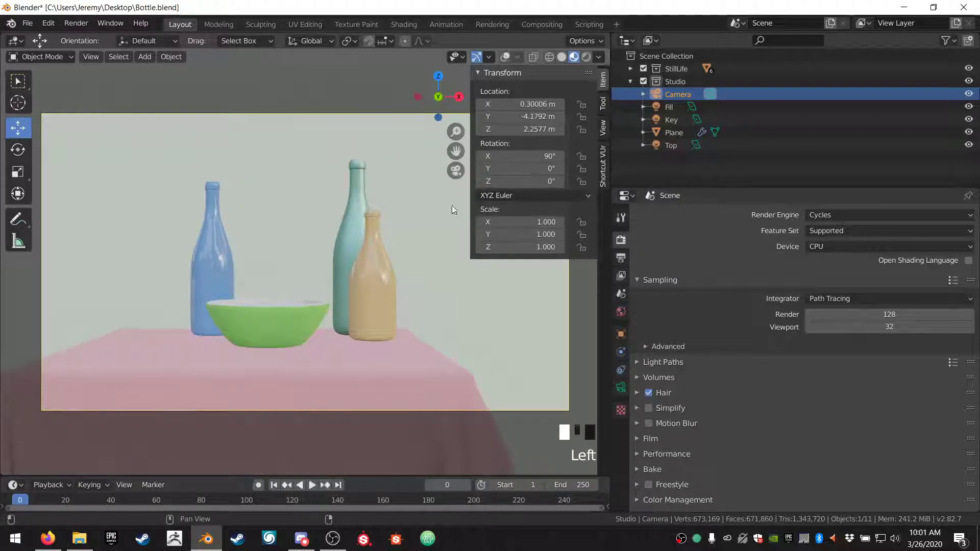
Step: Hide the transform values and move the camera closer, framing the bottles and bowl right of centre above the tablecloth
{"action": "key", "text": "n"}
{"action": "middle_click_drag", "start_coordinate": [441, 244], "coordinate": [415, 275], "text": "shift"}
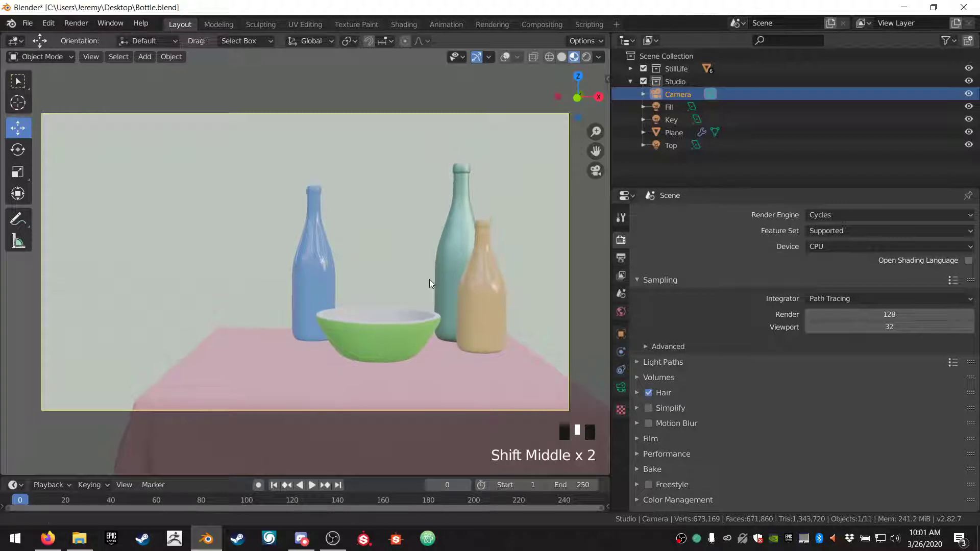
{"action": "scroll", "coordinate": [427, 274], "scroll_direction": "down", "scroll_amount": 1}
{"action": "scroll", "coordinate": [427, 272], "scroll_direction": "up", "scroll_amount": 2}
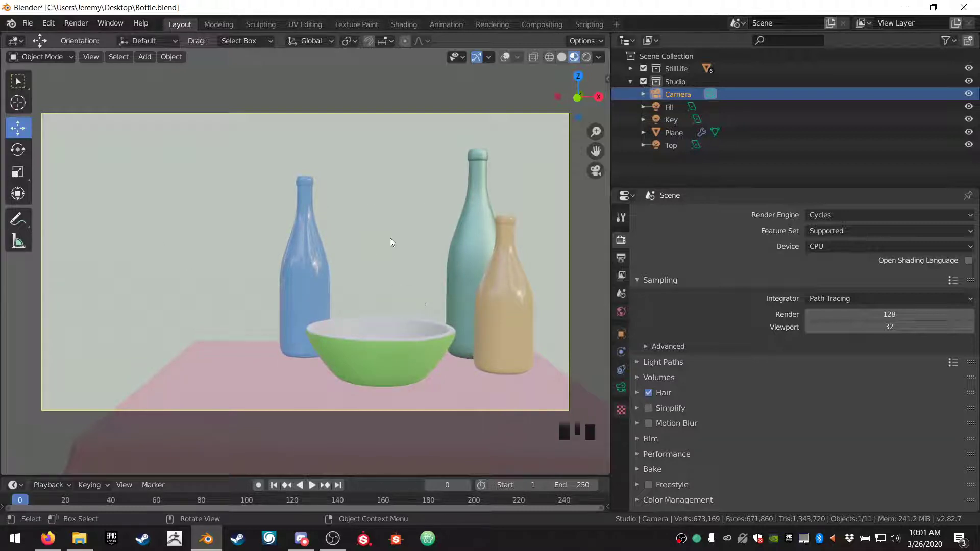
Step: Switch to Firefox, look up Google images of "dutch golden age still life", and return to Blender
{"action": "left_click", "coordinate": [51, 538]}
{"action": "left_click", "coordinate": [789, 6]}
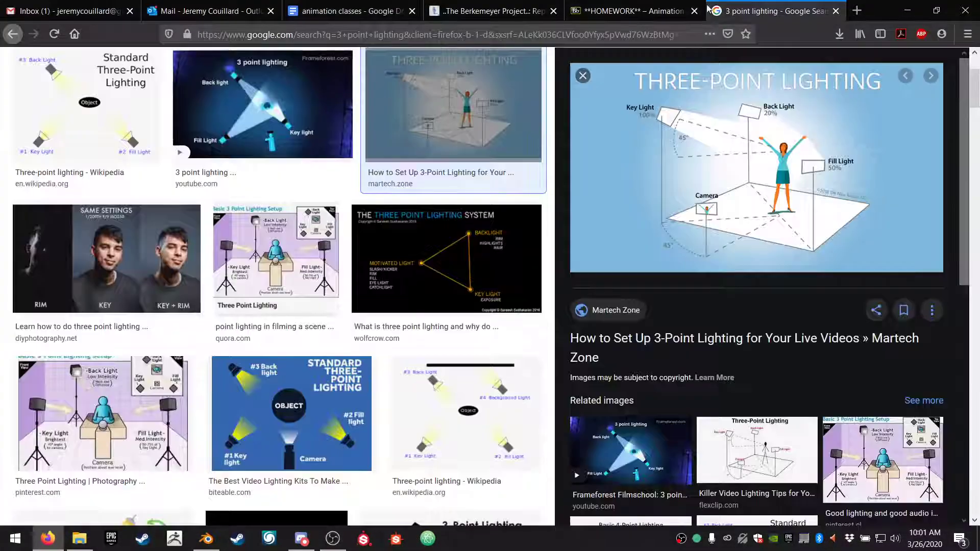
{"action": "left_click", "coordinate": [499, 34]}
{"action": "type", "text": "dutc"}
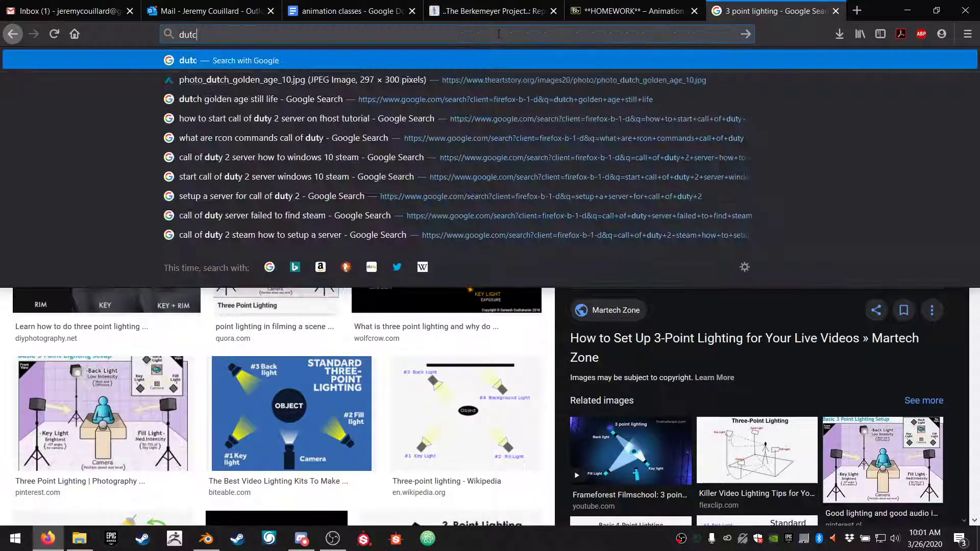
{"action": "type", "text": "h golden age st"}
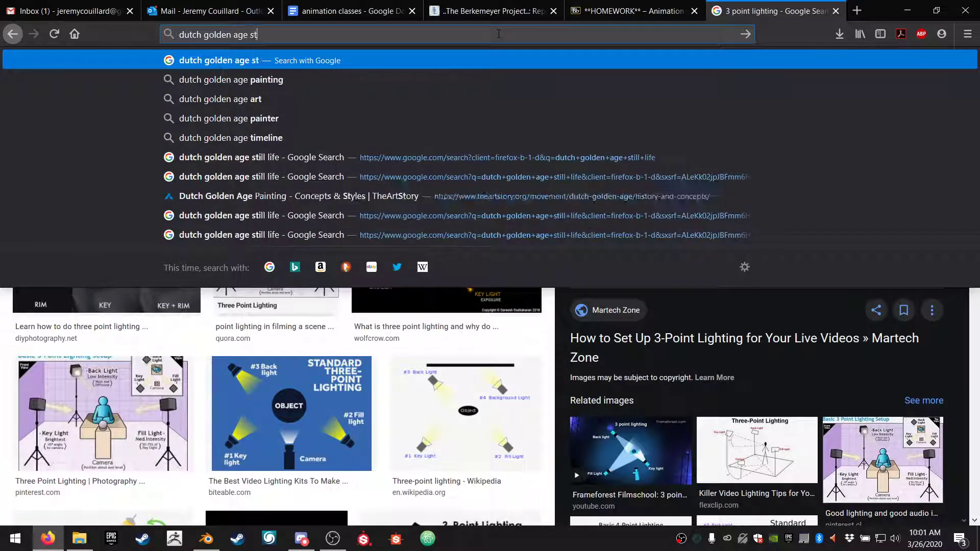
{"action": "type", "text": "ill life"}
{"action": "key", "text": "Return"}
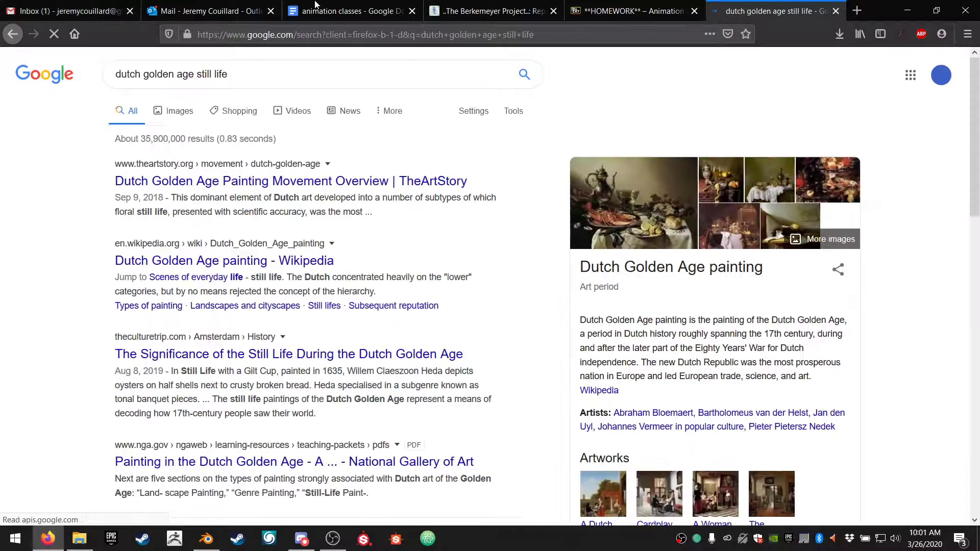
{"action": "left_click", "coordinate": [171, 118]}
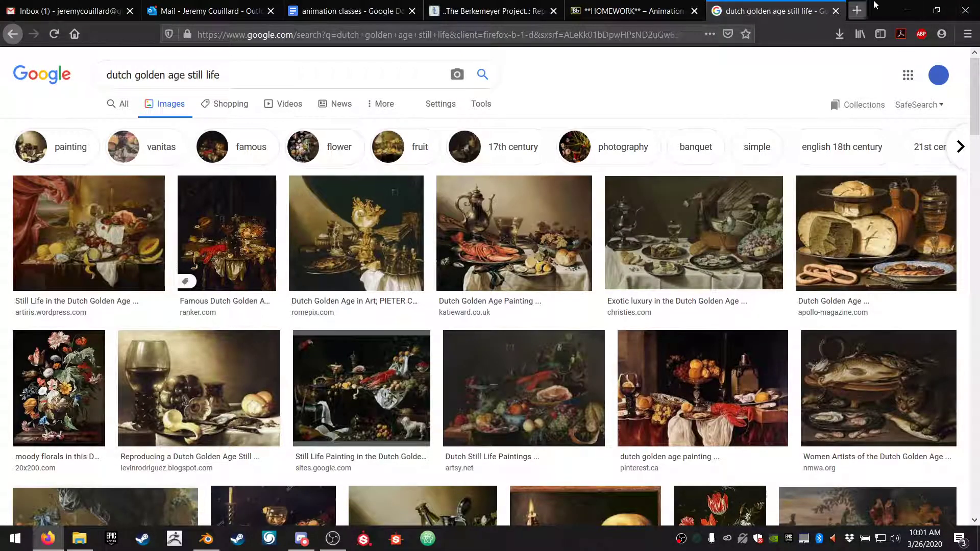
{"action": "left_click", "coordinate": [914, 9]}
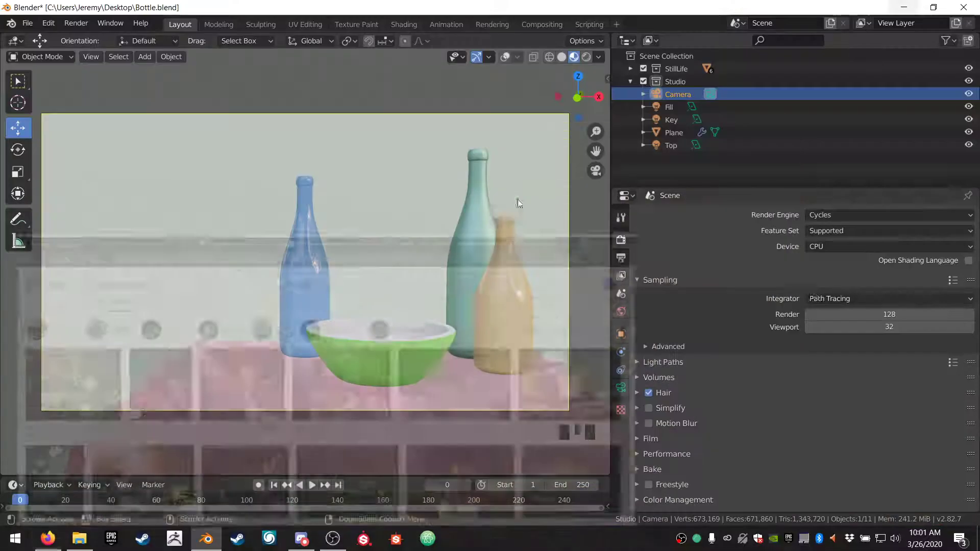
Step: Nudge the camera framing slightly and set the render engine to Eevee
{"action": "middle_click_drag", "start_coordinate": [304, 264], "coordinate": [299, 267], "text": "shift"}
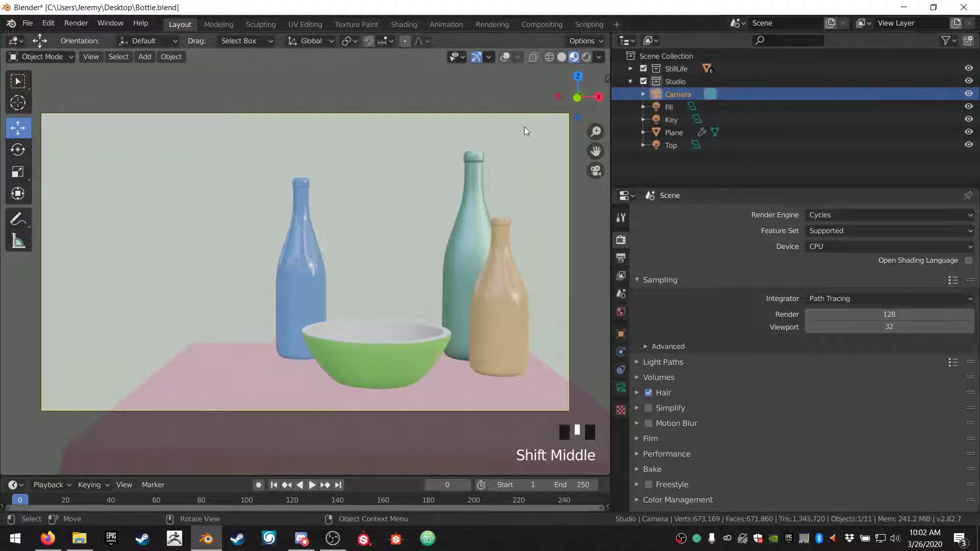
{"action": "mouse_move", "coordinate": [46, 545]}
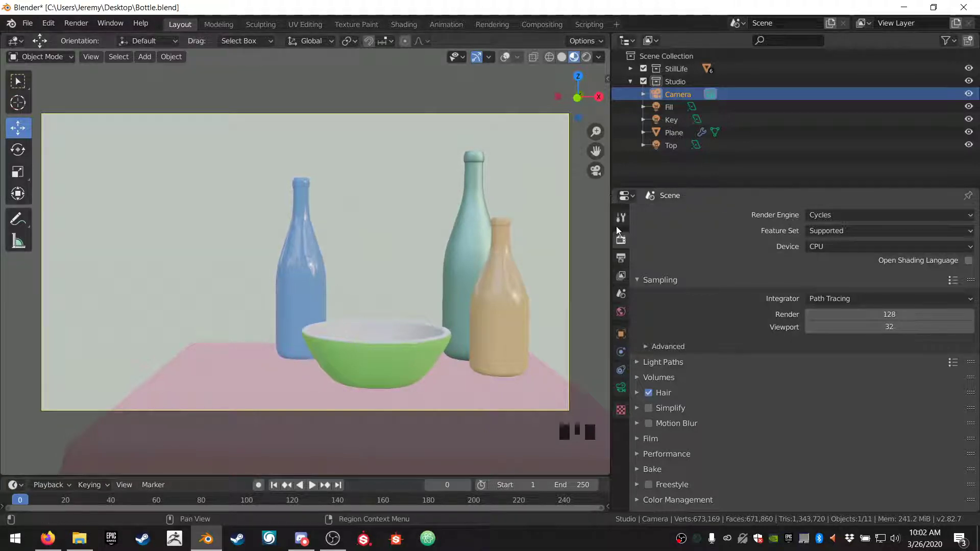
{"action": "scroll", "coordinate": [822, 220], "scroll_direction": "up", "scroll_amount": 4}
{"action": "left_click", "coordinate": [823, 216]}
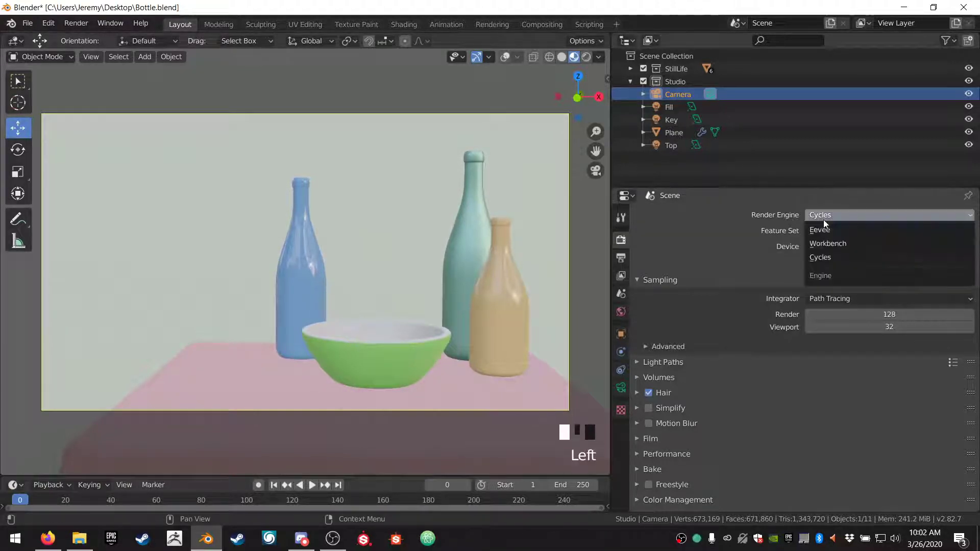
{"action": "left_click", "coordinate": [830, 233]}
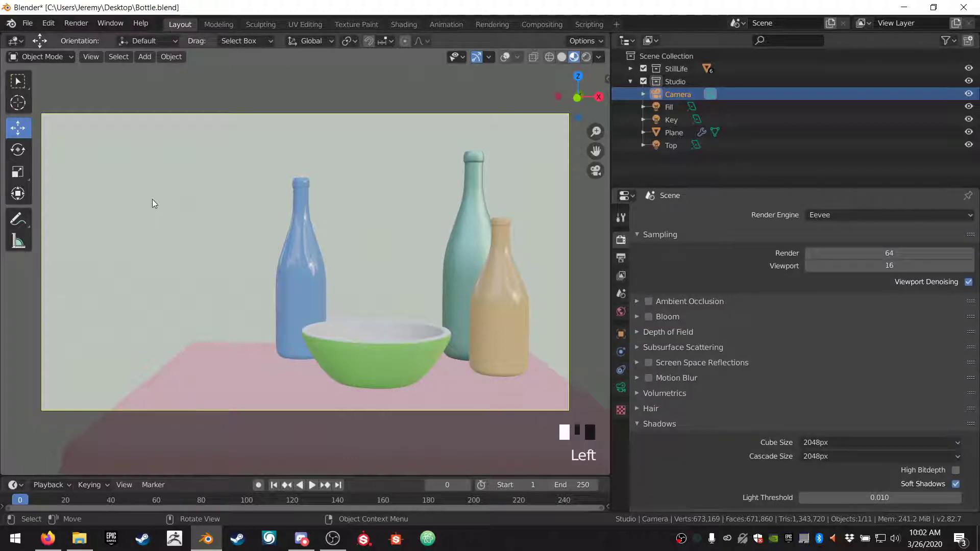
Step: Leave the camera view and look over the whole table and backdrop from an angle
{"action": "key", "text": "KP_0"}
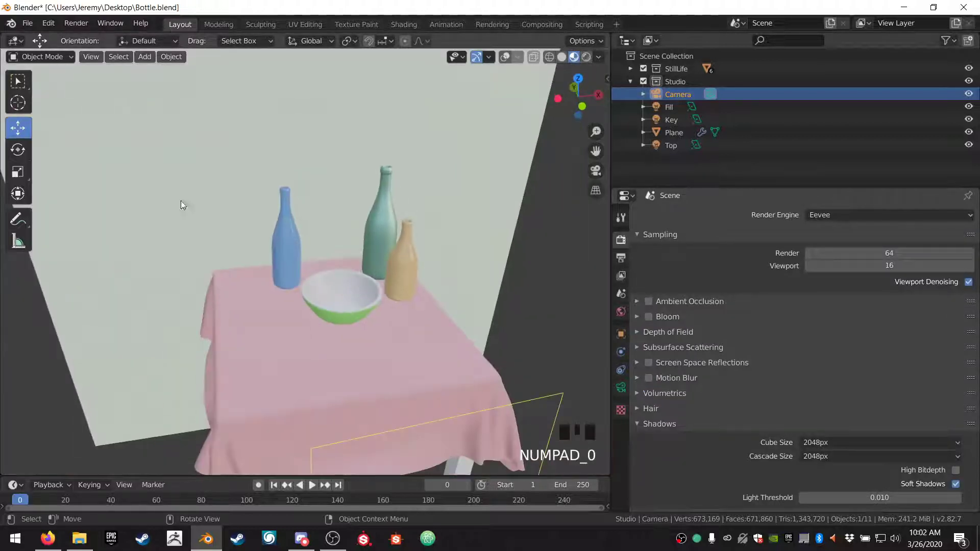
{"action": "scroll", "coordinate": [106, 319], "scroll_direction": "up", "scroll_amount": 3}
{"action": "scroll", "coordinate": [220, 338], "scroll_direction": "down", "scroll_amount": 7}
{"action": "middle_click_drag", "start_coordinate": [219, 333], "coordinate": [127, 485], "text": "shift"}
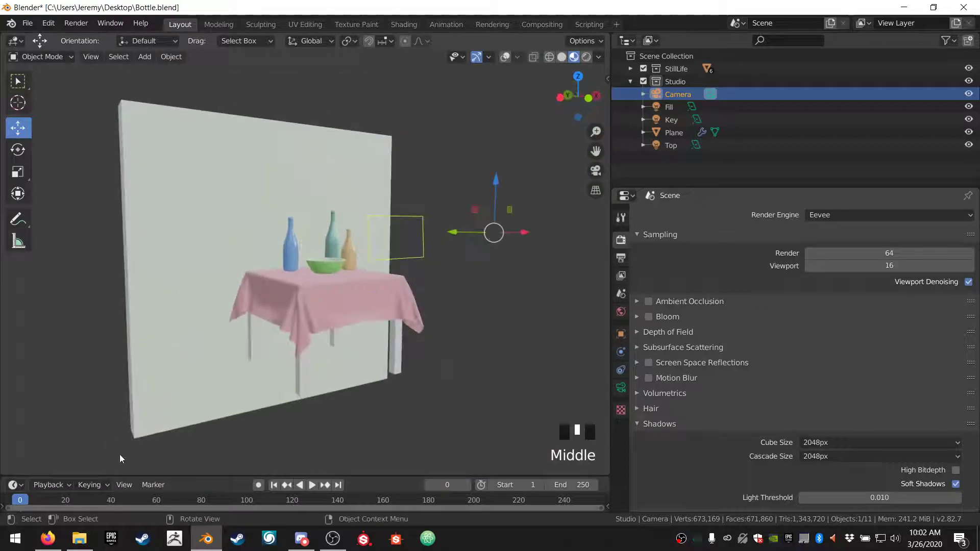
Step: Switch to Firefox, search Google images for "hdri lighting", and browse the example pictures
{"action": "left_click", "coordinate": [48, 540]}
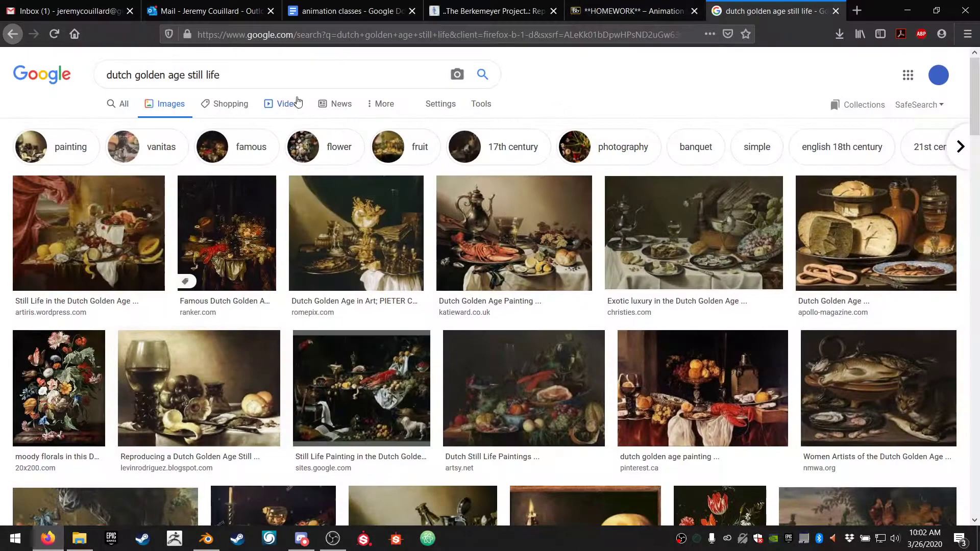
{"action": "triple_click", "coordinate": [308, 80]}
{"action": "type", "text": "hdri lighting"}
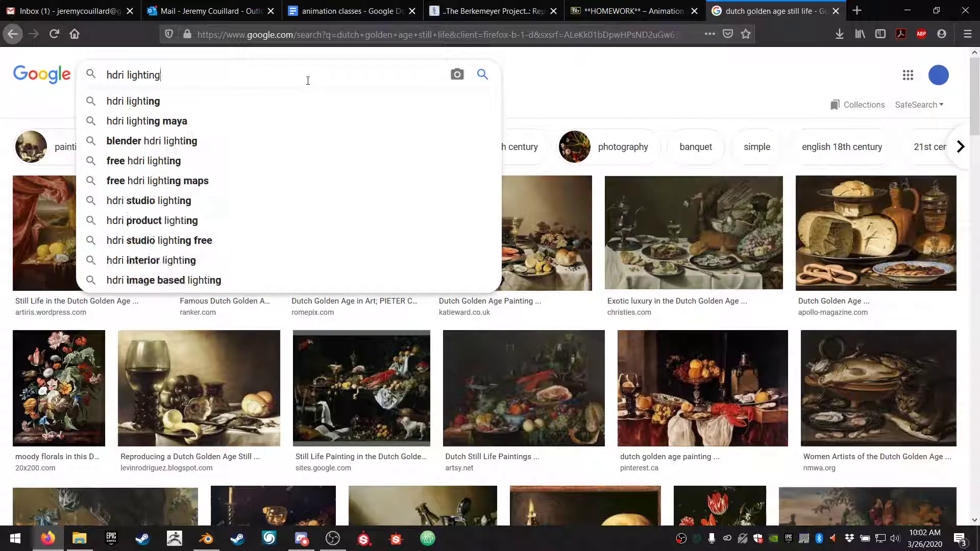
{"action": "key", "text": "Return"}
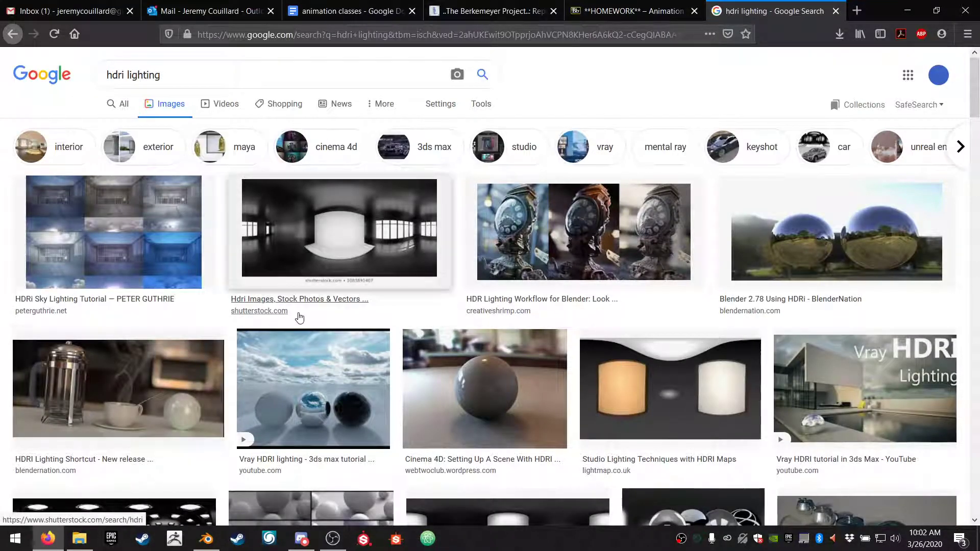
{"action": "scroll", "coordinate": [512, 313], "scroll_direction": "down", "scroll_amount": 3}
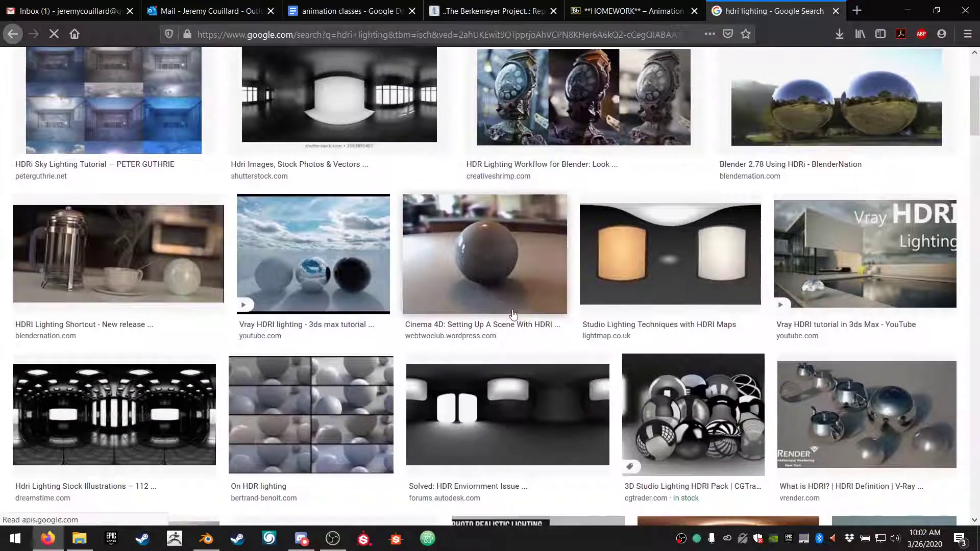
{"action": "scroll", "coordinate": [513, 313], "scroll_direction": "up", "scroll_amount": 2}
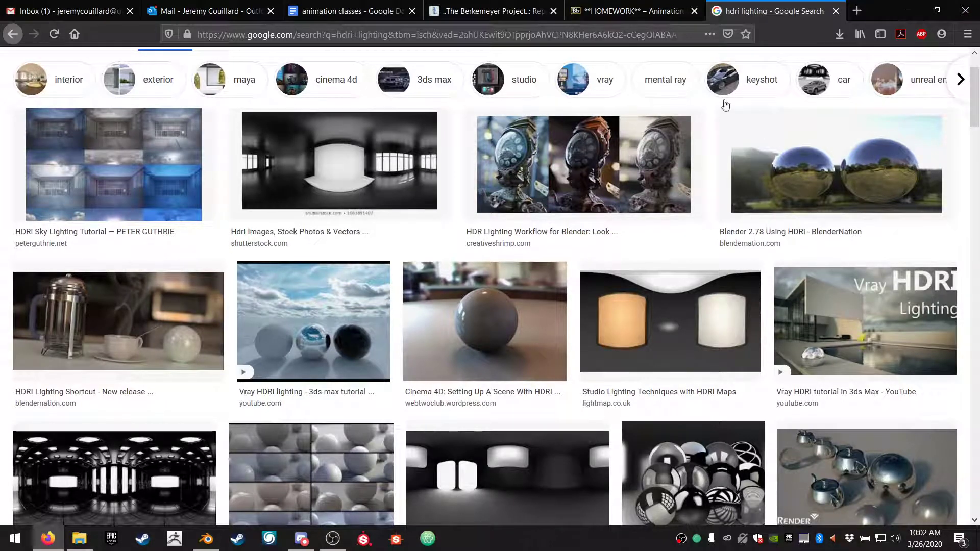
{"action": "scroll", "coordinate": [725, 106], "scroll_direction": "up", "scroll_amount": 2}
Step: Open the "animation classes" document and check the Day Six Blender topics, including the HDRI images entry
{"action": "left_click", "coordinate": [352, 11]}
{"action": "left_click", "coordinate": [313, 301]}
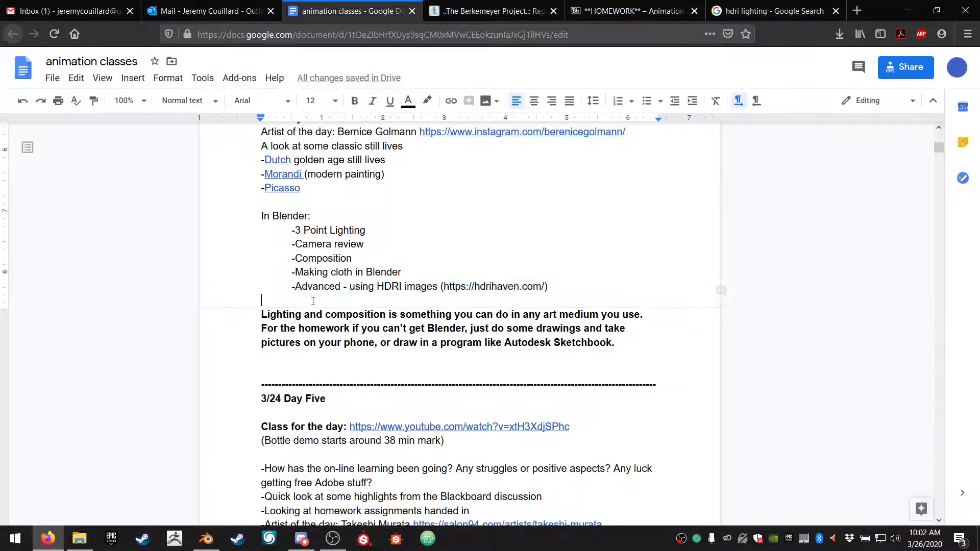
{"action": "scroll", "coordinate": [408, 255], "scroll_direction": "down", "scroll_amount": 1}
{"action": "scroll", "coordinate": [481, 254], "scroll_direction": "up", "scroll_amount": 2}
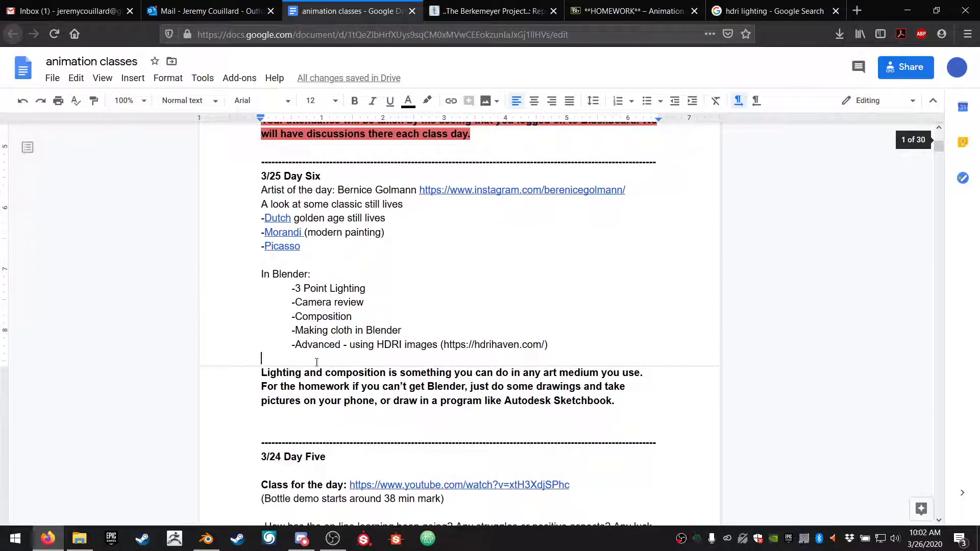
{"action": "left_click_drag", "start_coordinate": [445, 348], "coordinate": [542, 345]}
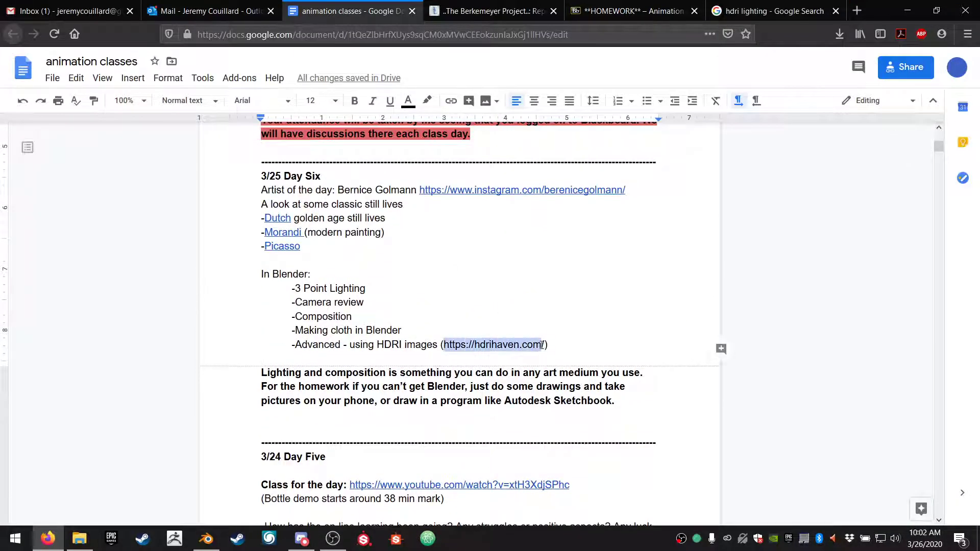
{"action": "right_click", "coordinate": [546, 347]}
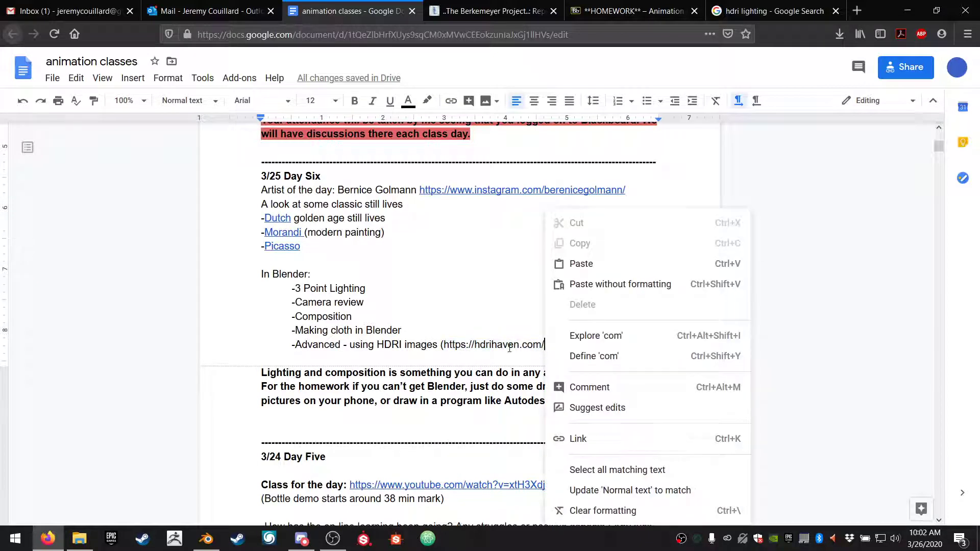
{"action": "key", "text": "Escape"}
{"action": "key", "text": "Return"}
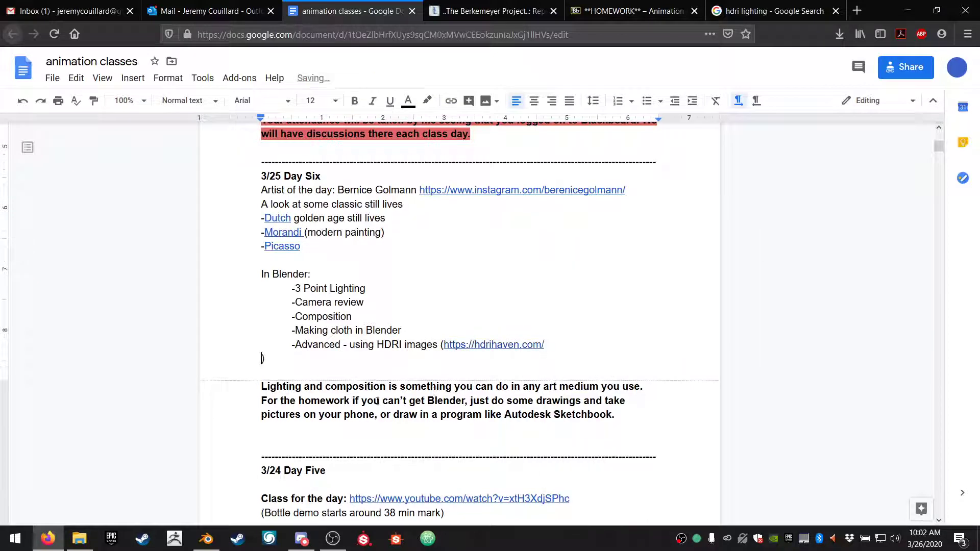
{"action": "left_click", "coordinate": [454, 345]}
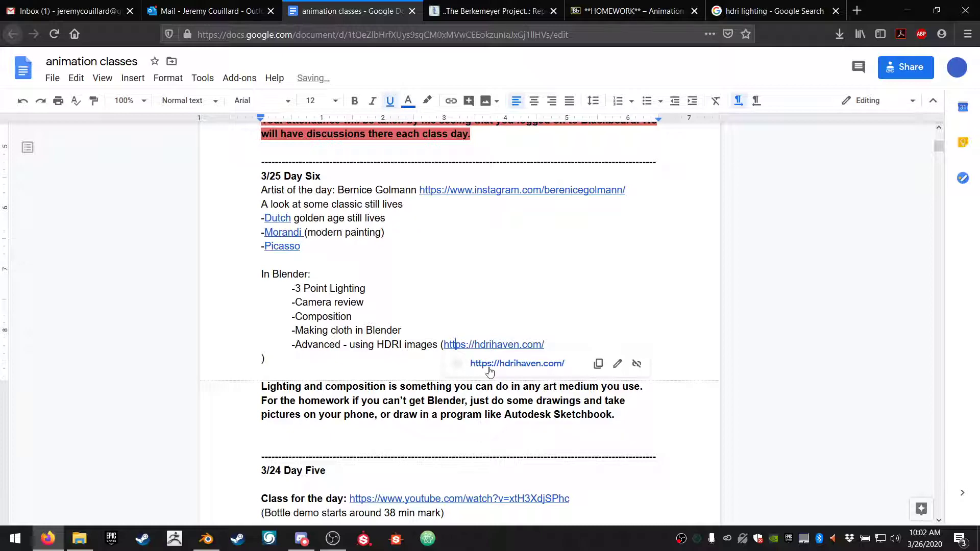
{"action": "left_click", "coordinate": [489, 367]}
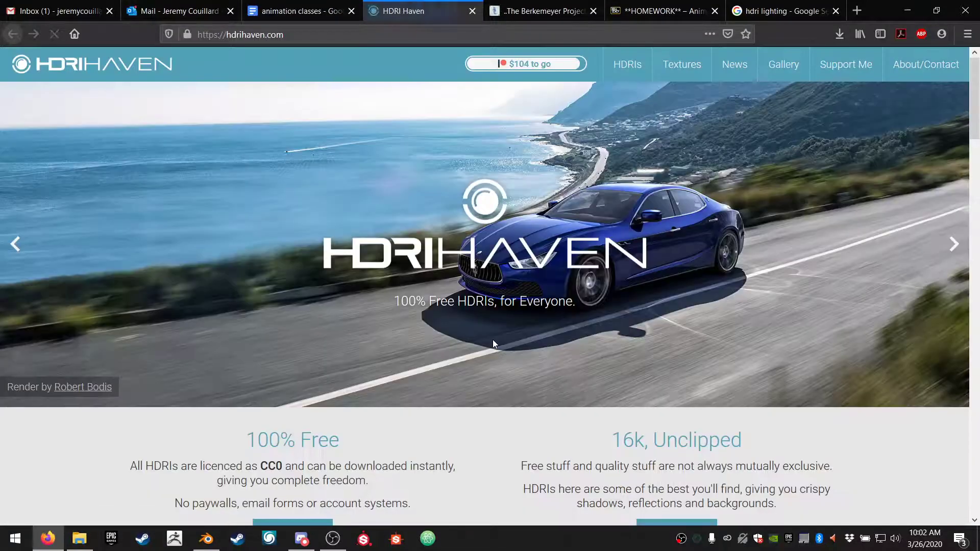
Step: Open the Studio category of the HDRIs on HDRI Haven and look through the available studio environments
{"action": "left_click", "coordinate": [646, 62]}
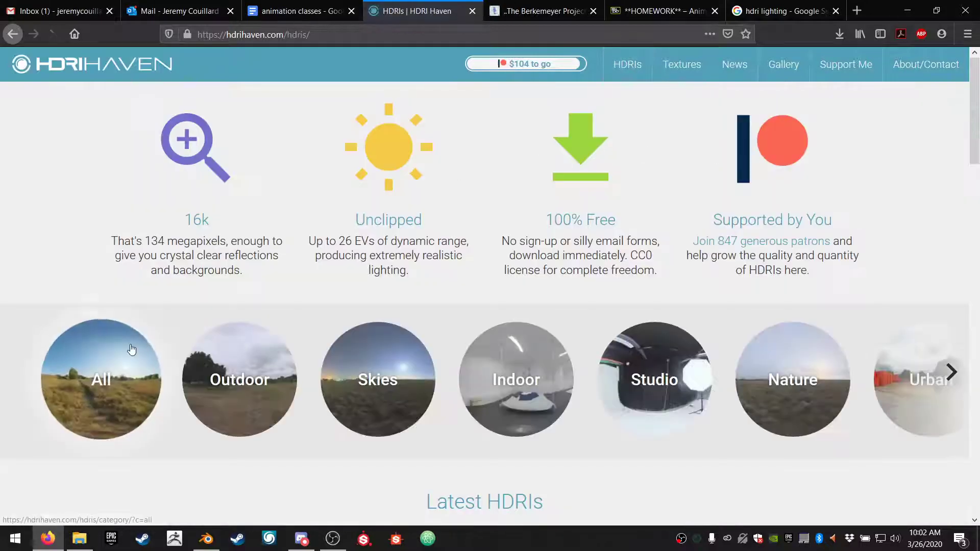
{"action": "scroll", "coordinate": [189, 322], "scroll_direction": "down", "scroll_amount": 1}
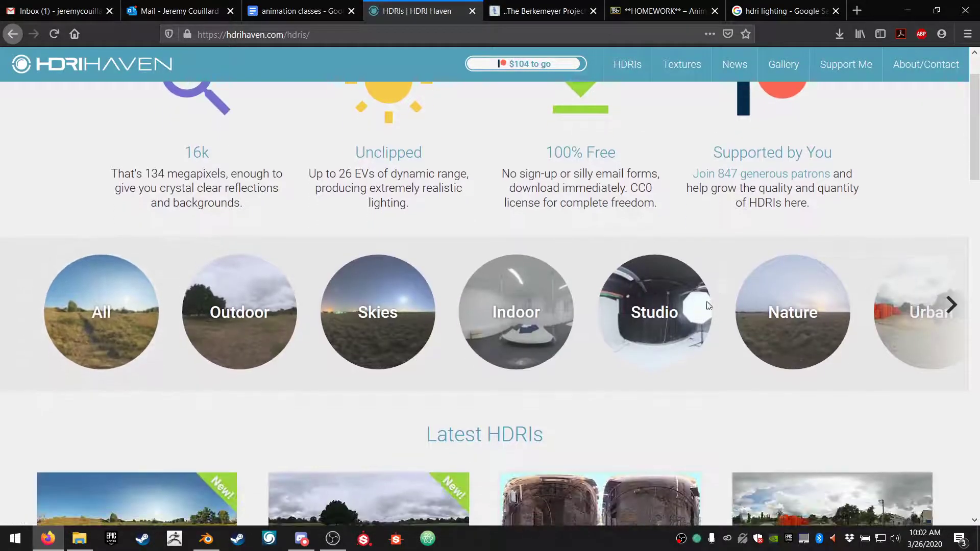
{"action": "left_click", "coordinate": [653, 313]}
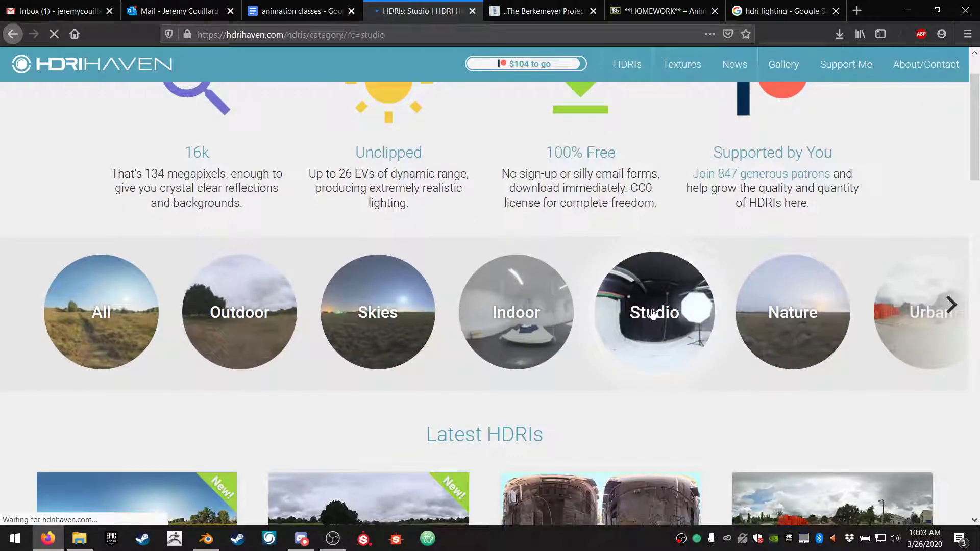
{"action": "scroll", "coordinate": [337, 223], "scroll_direction": "down", "scroll_amount": 1}
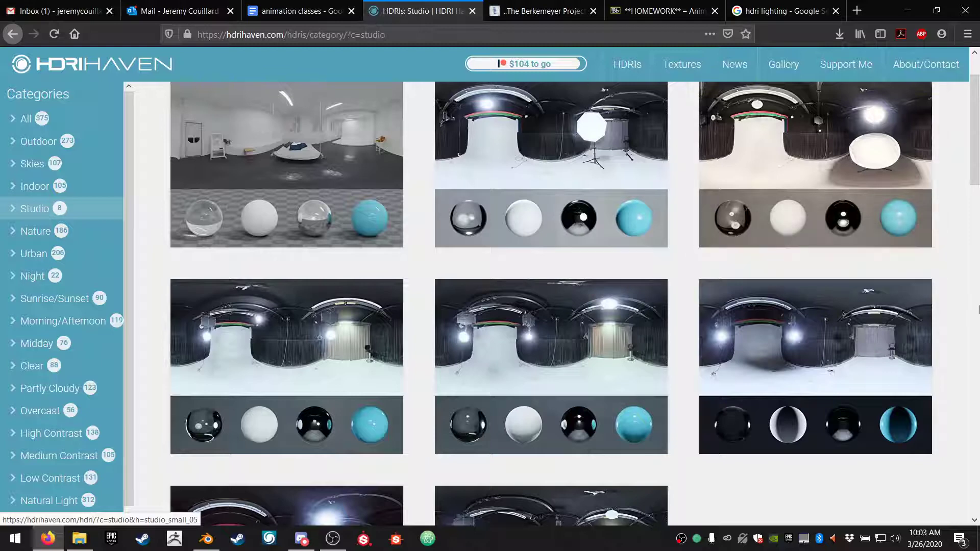
{"action": "scroll", "coordinate": [973, 316], "scroll_direction": "down", "scroll_amount": 5}
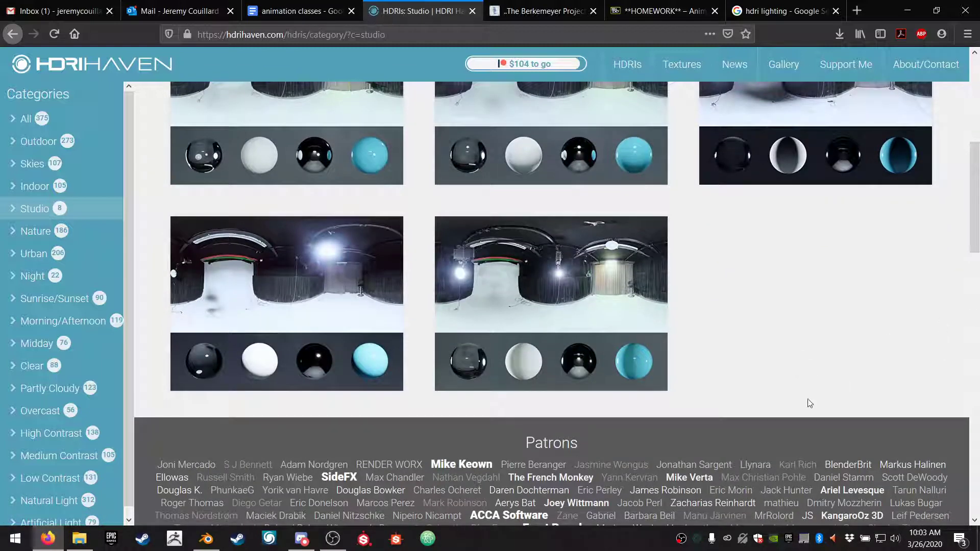
{"action": "scroll", "coordinate": [783, 396], "scroll_direction": "up", "scroll_amount": 3}
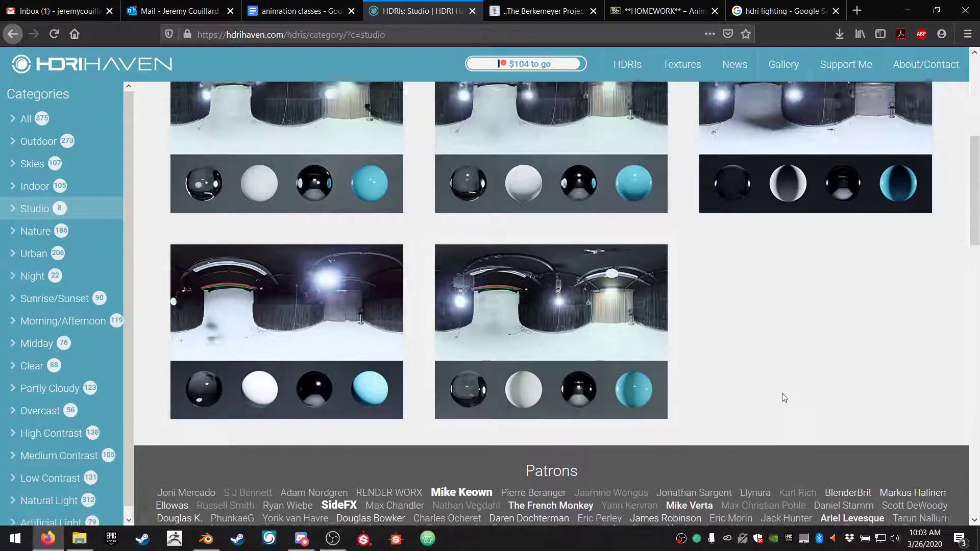
{"action": "scroll", "coordinate": [784, 397], "scroll_direction": "up", "scroll_amount": 3}
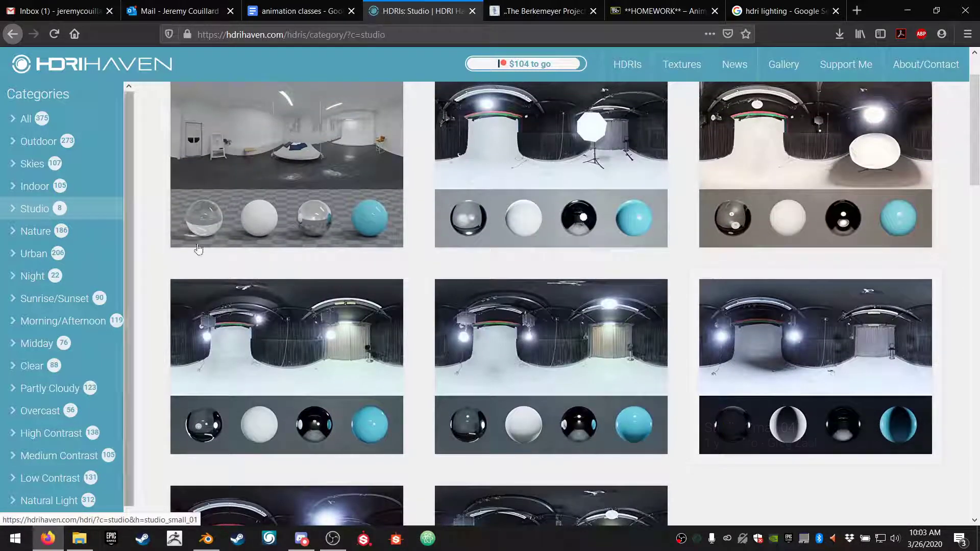
Step: Request the 4k HDR download of the Photo Studio 01 HDRI, then dismiss it without saving the file
{"action": "left_click", "coordinate": [309, 169]}
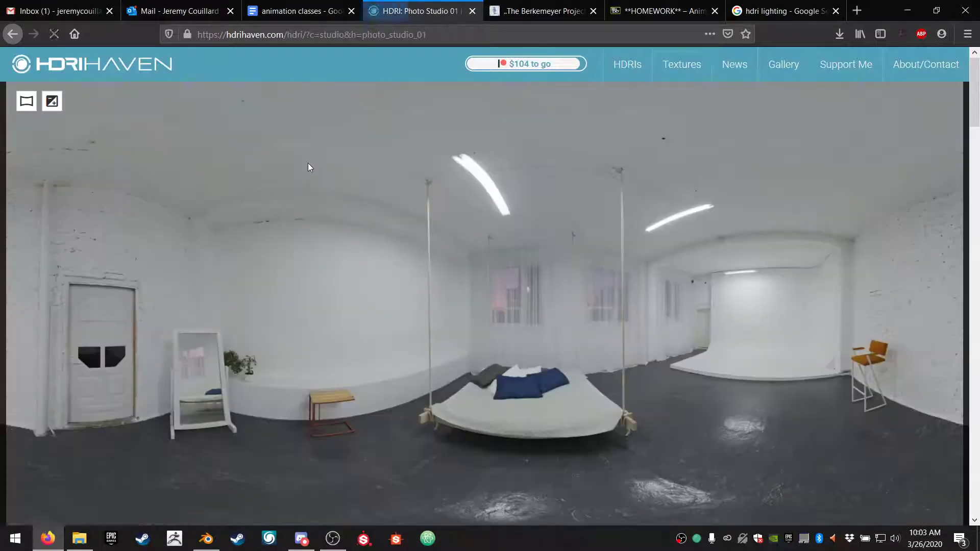
{"action": "scroll", "coordinate": [516, 276], "scroll_direction": "down", "scroll_amount": 2}
{"action": "scroll", "coordinate": [515, 275], "scroll_direction": "down", "scroll_amount": 10}
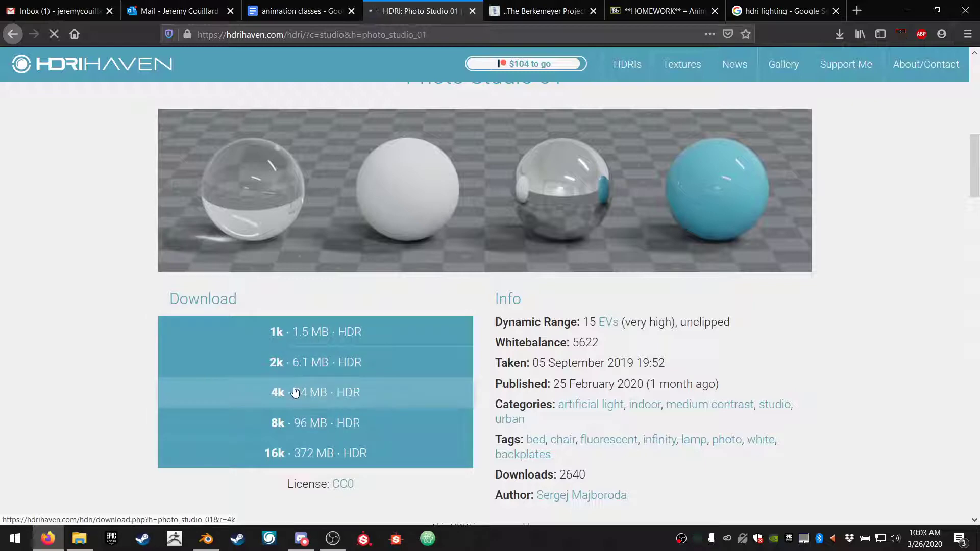
{"action": "left_click", "coordinate": [295, 392]}
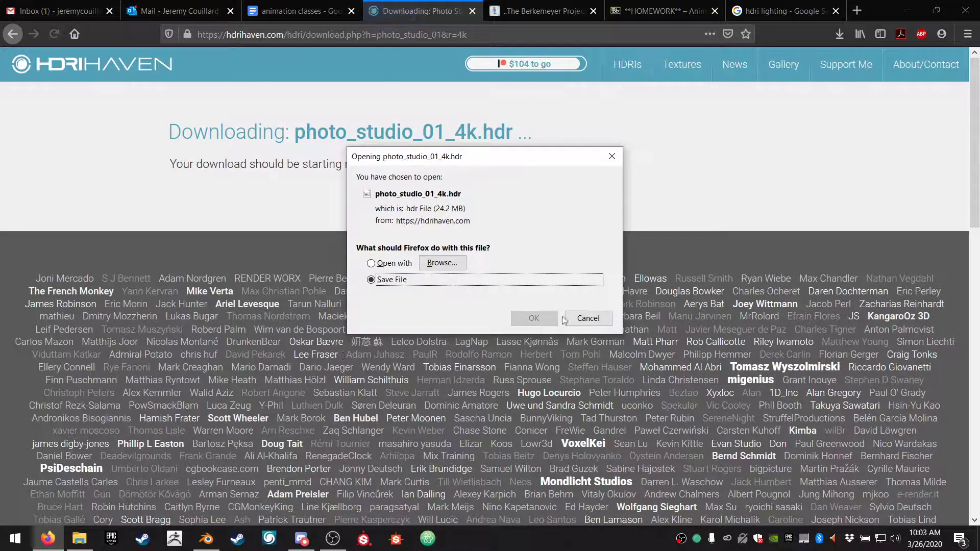
{"action": "left_click", "coordinate": [586, 317]}
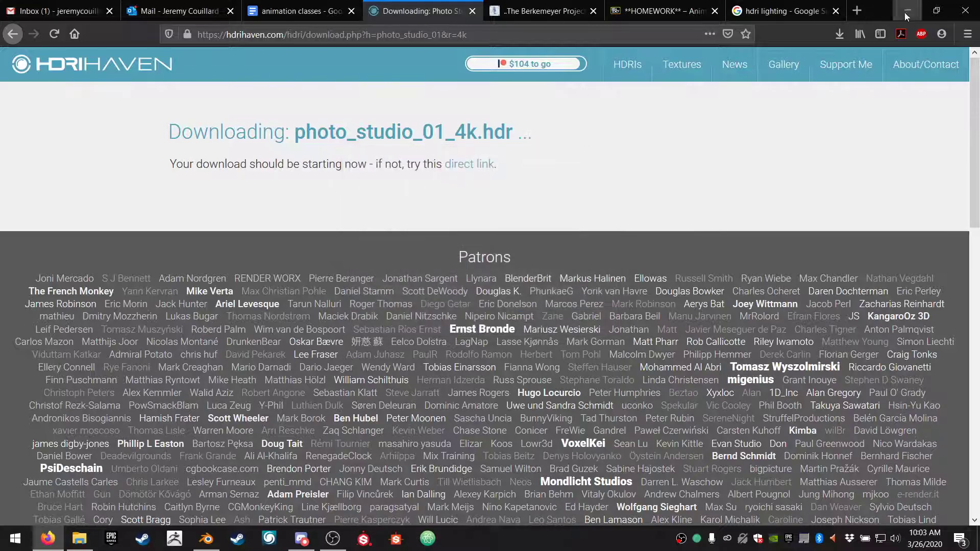
Step: Switch back to Blender, widen the 3D viewport and split it vertically into two areas
{"action": "left_click", "coordinate": [906, 14]}
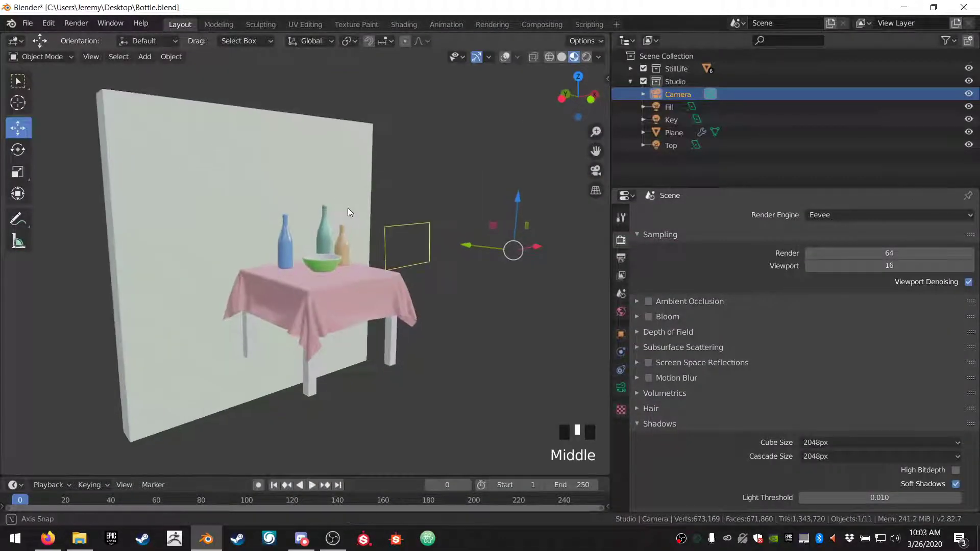
{"action": "middle_click_drag", "start_coordinate": [347, 208], "coordinate": [344, 198]}
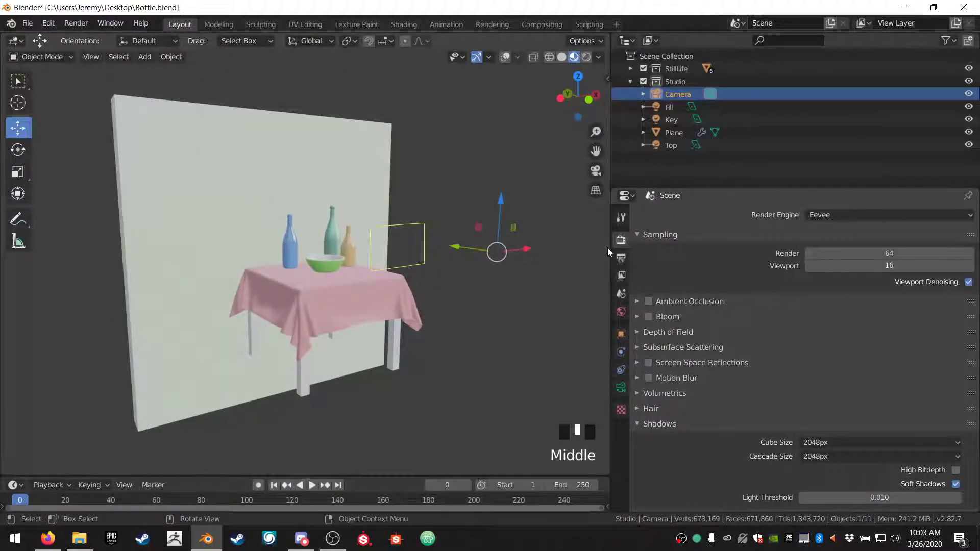
{"action": "left_click_drag", "start_coordinate": [608, 247], "coordinate": [714, 247]}
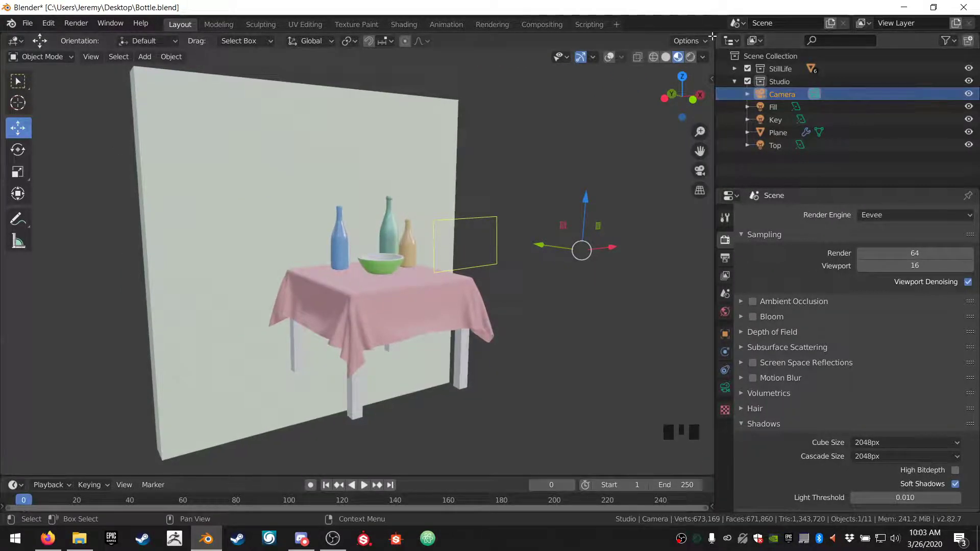
{"action": "left_click_drag", "start_coordinate": [699, 37], "coordinate": [403, 65]}
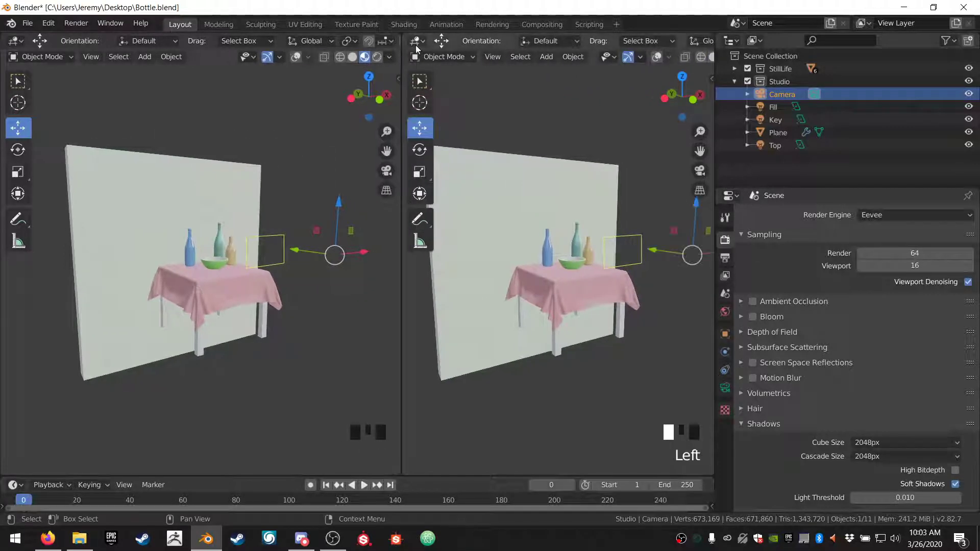
Step: Change the new viewport area beside the properties to the Shader Editor and hide its sidebar
{"action": "left_click", "coordinate": [418, 42]}
{"action": "left_click", "coordinate": [423, 45]}
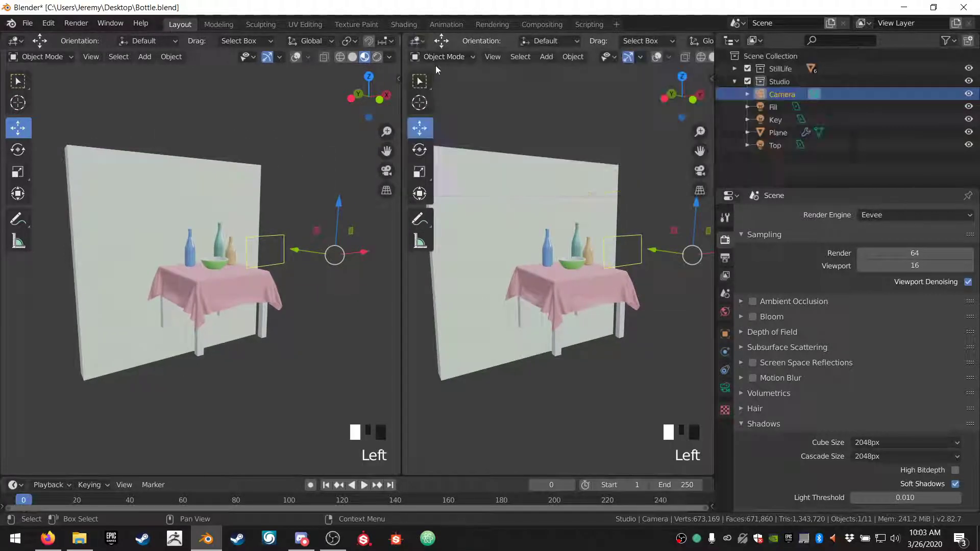
{"action": "left_click", "coordinate": [418, 45]}
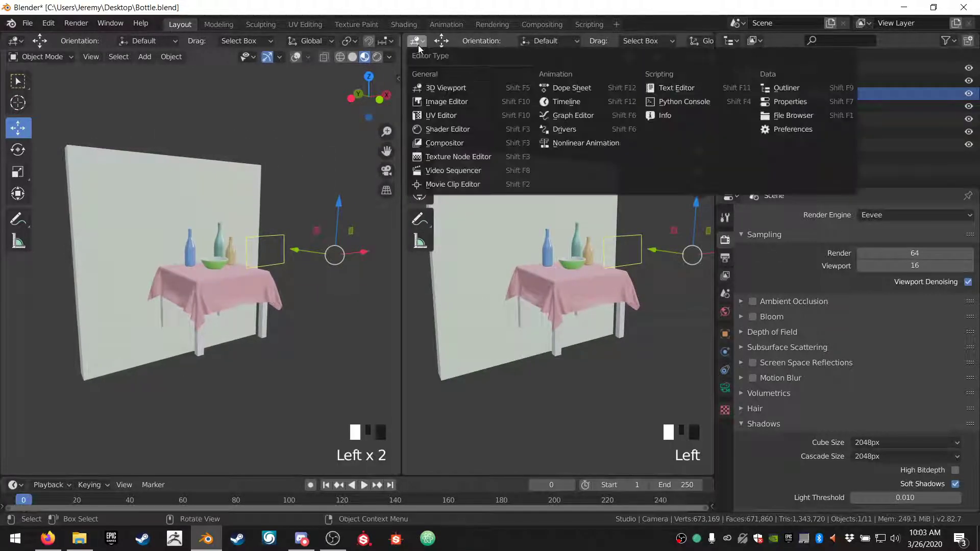
{"action": "left_click", "coordinate": [449, 130]}
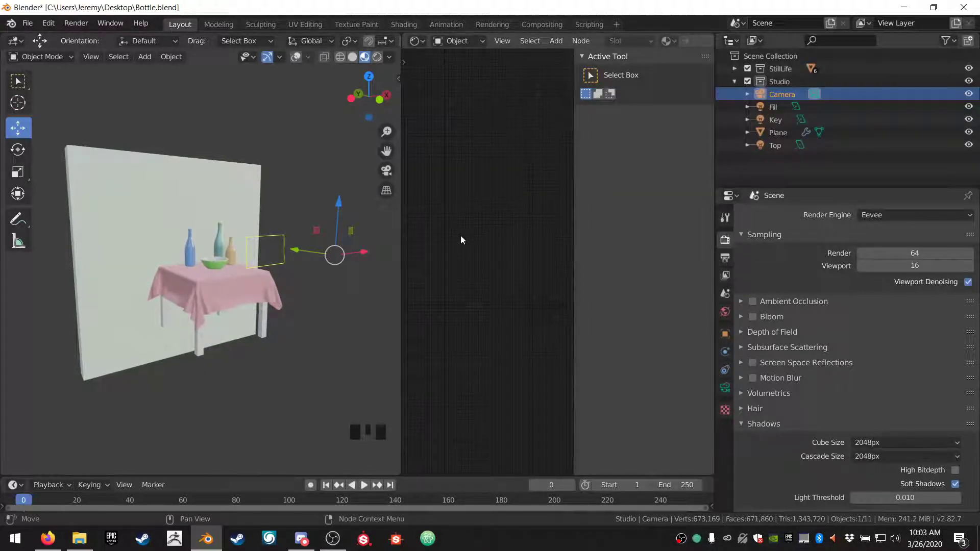
{"action": "key", "text": "n"}
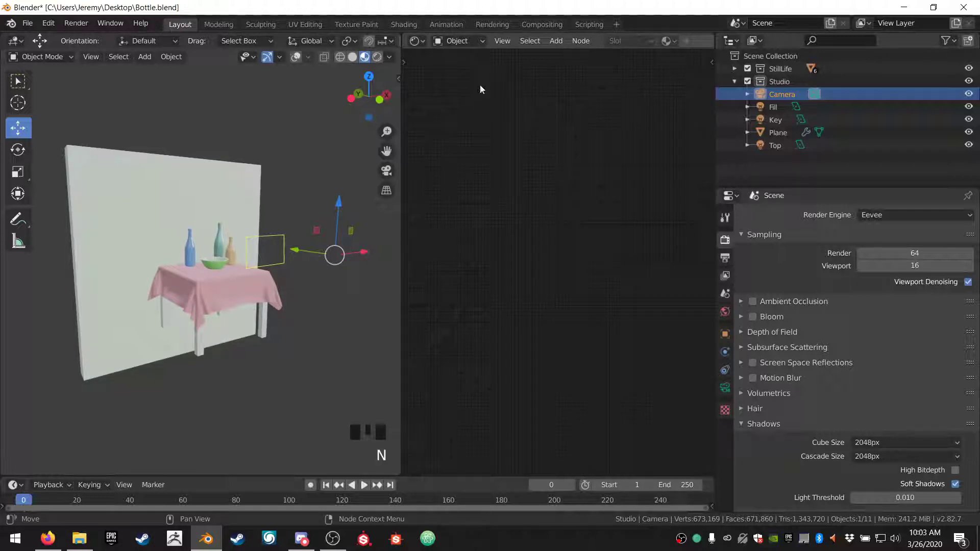
Step: Set the shader type to World and bring the Background and World Output nodes into view
{"action": "left_click", "coordinate": [457, 41]}
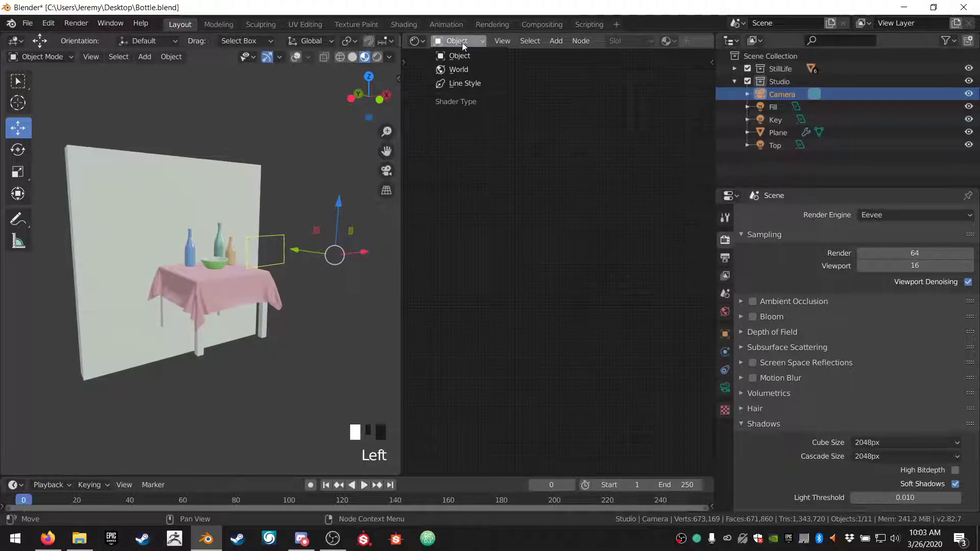
{"action": "left_click", "coordinate": [458, 69]}
{"action": "scroll", "coordinate": [524, 190], "scroll_direction": "down", "scroll_amount": 1}
{"action": "scroll", "coordinate": [525, 190], "scroll_direction": "up", "scroll_amount": 15}
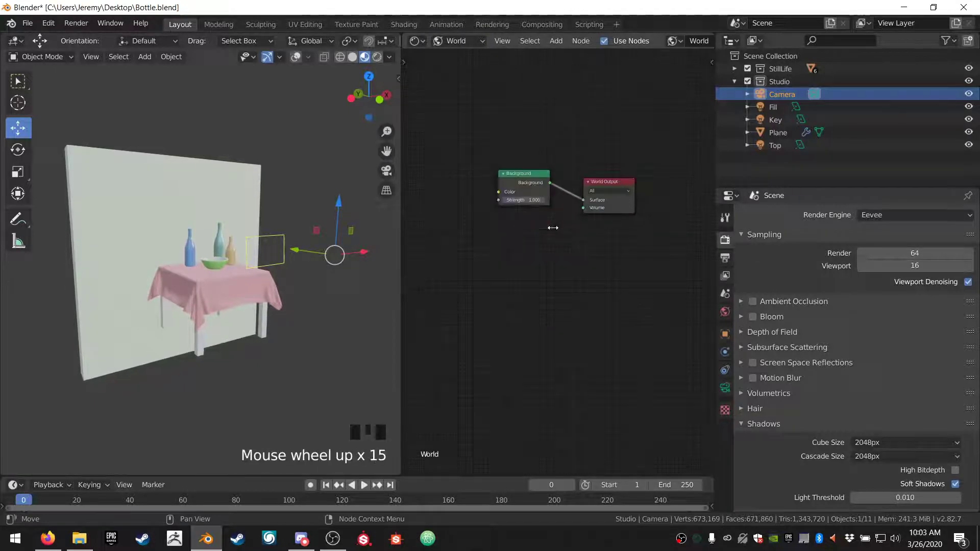
{"action": "middle_click_drag", "start_coordinate": [551, 219], "coordinate": [598, 308]}
{"action": "scroll", "coordinate": [599, 309], "scroll_direction": "up", "scroll_amount": 3}
{"action": "middle_click_drag", "start_coordinate": [556, 248], "coordinate": [511, 221]}
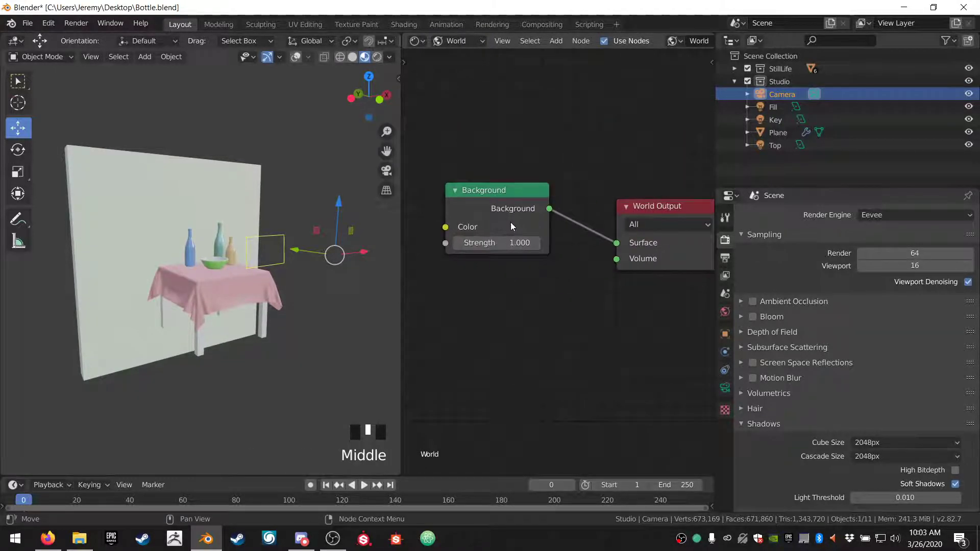
{"action": "scroll", "coordinate": [523, 339], "scroll_direction": "down", "scroll_amount": 6}
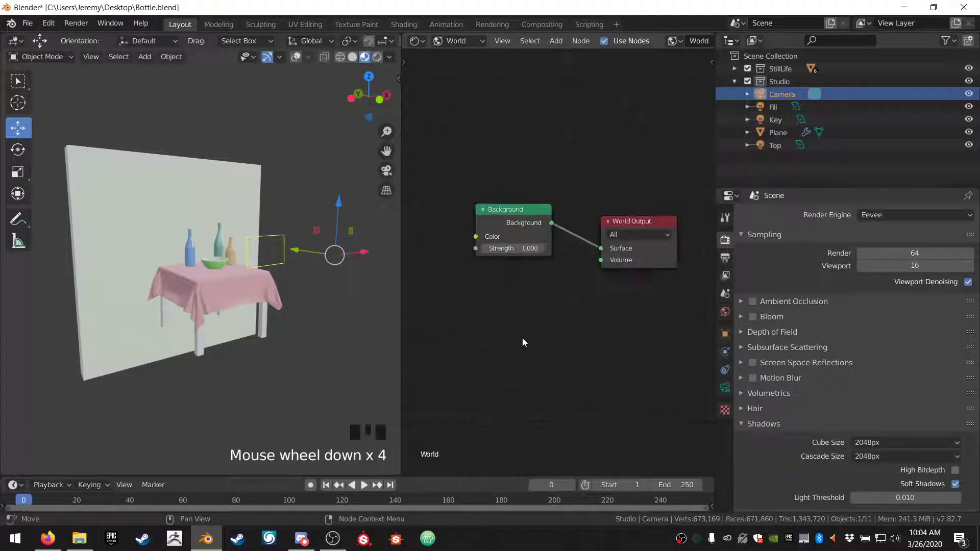
{"action": "middle_click_drag", "start_coordinate": [489, 343], "coordinate": [523, 335]}
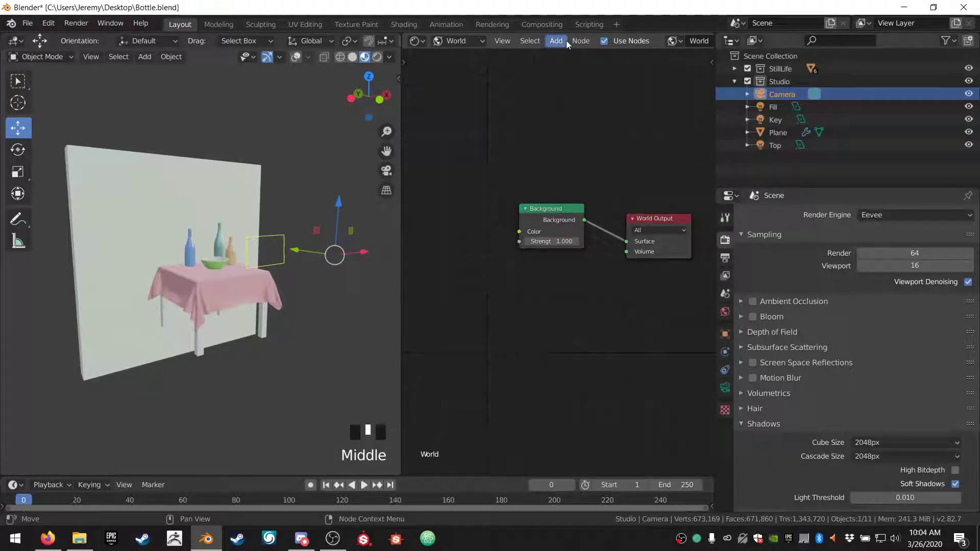
Step: Add an Environment Texture node before the Background node and connect its Color output to the Background's Color input
{"action": "left_click", "coordinate": [565, 41]}
{"action": "left_click", "coordinate": [556, 41]}
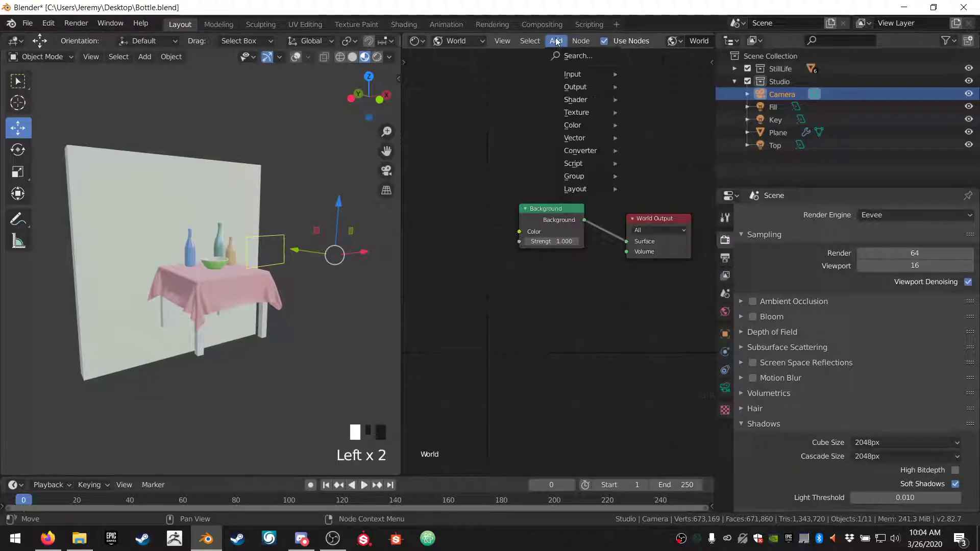
{"action": "mouse_move", "coordinate": [580, 113]}
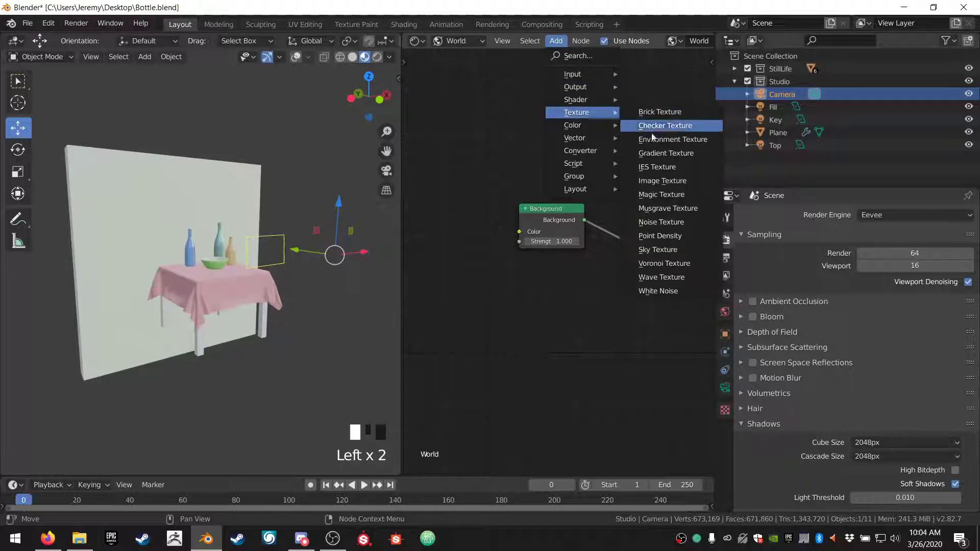
{"action": "left_click", "coordinate": [669, 139]}
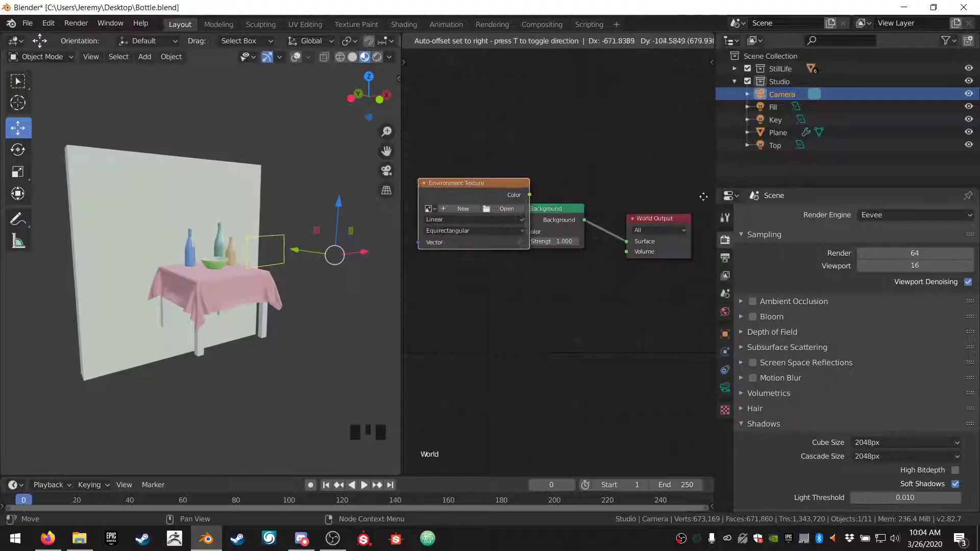
{"action": "left_click", "coordinate": [398, 202]}
{"action": "middle_click_drag", "start_coordinate": [577, 145], "coordinate": [580, 142]}
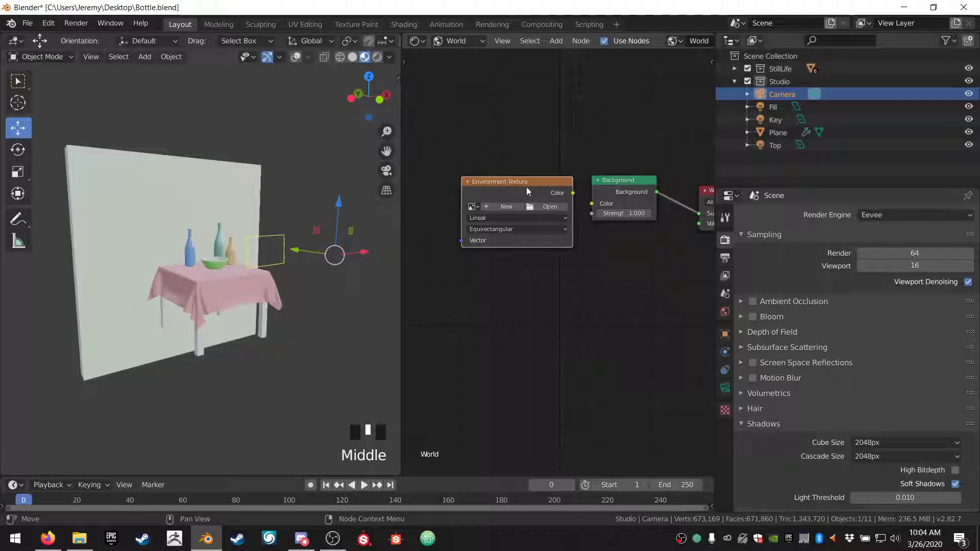
{"action": "left_click_drag", "start_coordinate": [526, 189], "coordinate": [593, 204]}
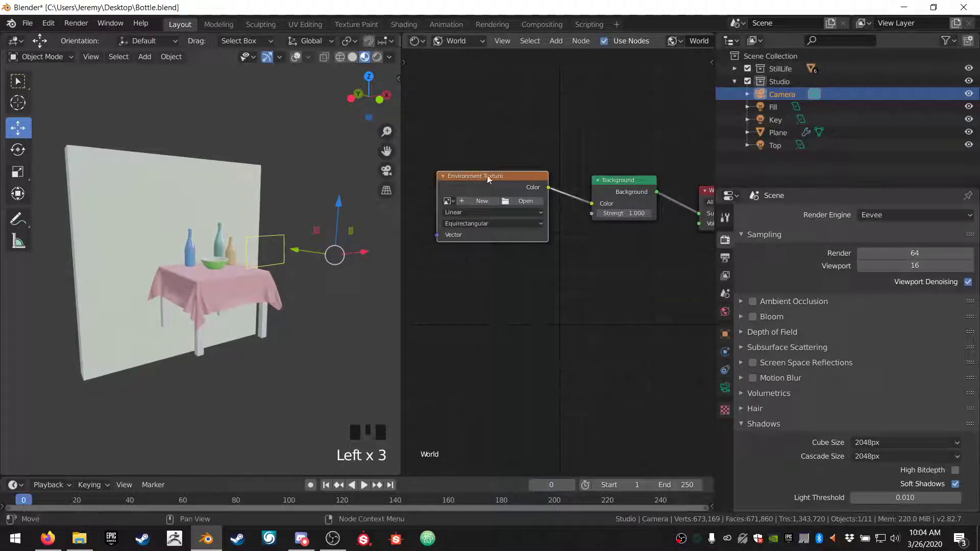
{"action": "left_click_drag", "start_coordinate": [486, 176], "coordinate": [483, 189]}
Step: Load studio_small_06_2k.hdr from the Downloads folder into the Environment Texture node
{"action": "left_click", "coordinate": [516, 225]}
{"action": "left_click", "coordinate": [520, 215]}
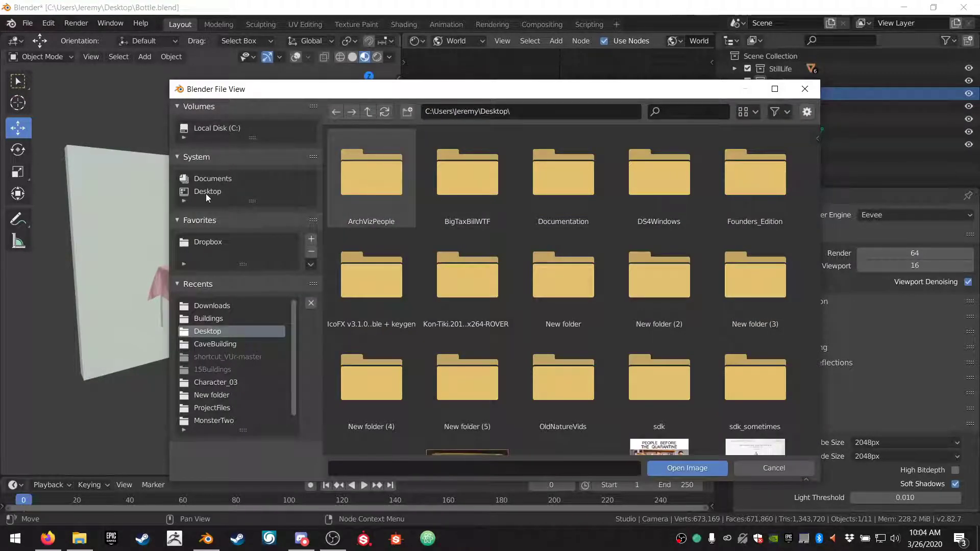
{"action": "left_click", "coordinate": [221, 180]}
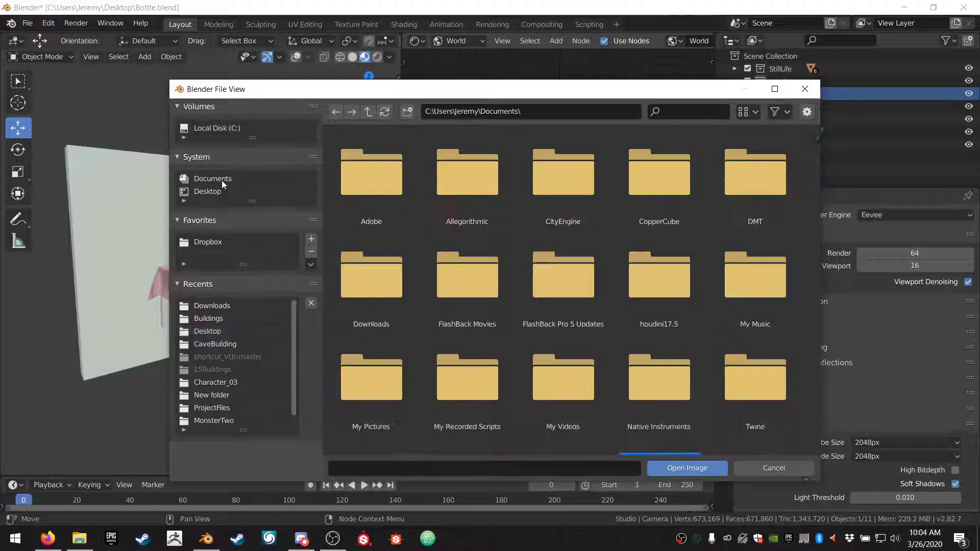
{"action": "left_click", "coordinate": [215, 305]}
{"action": "scroll", "coordinate": [586, 259], "scroll_direction": "down", "scroll_amount": 3}
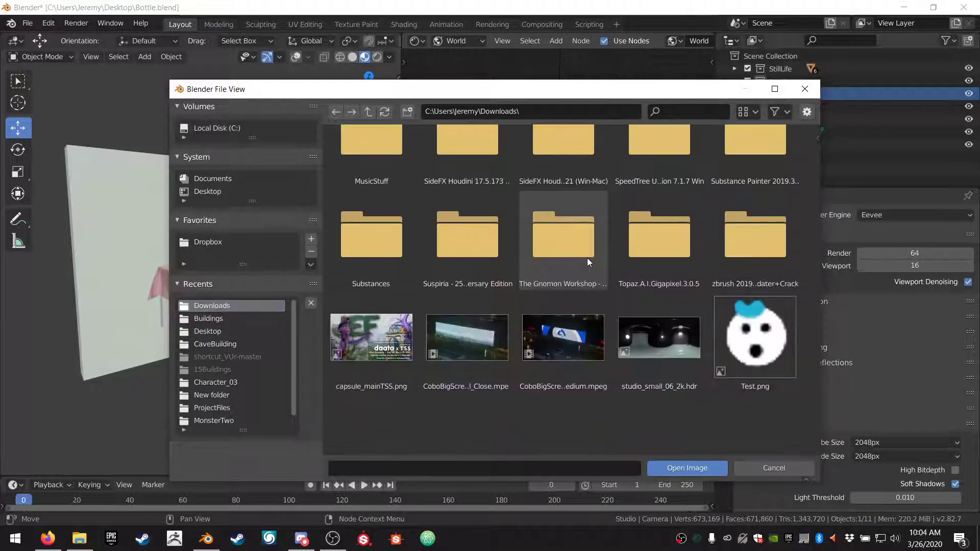
{"action": "left_click", "coordinate": [653, 340]}
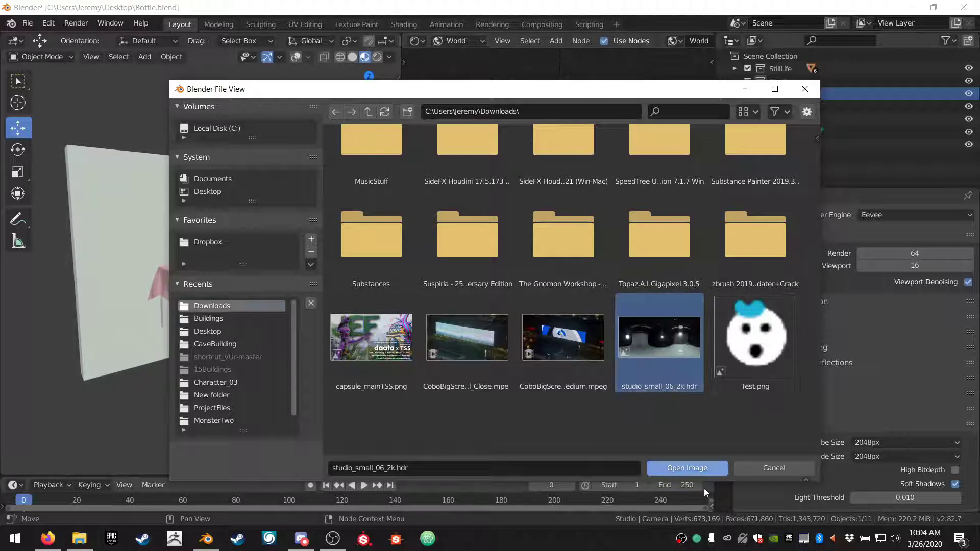
{"action": "left_click", "coordinate": [690, 466]}
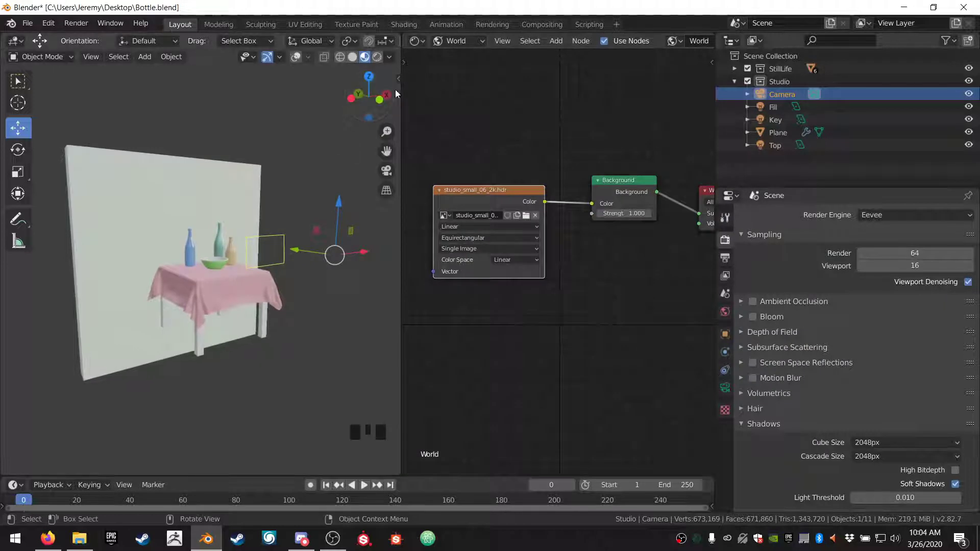
Step: Hide the Top, Key and Fill lights in the Studio collection
{"action": "left_click", "coordinate": [778, 119]}
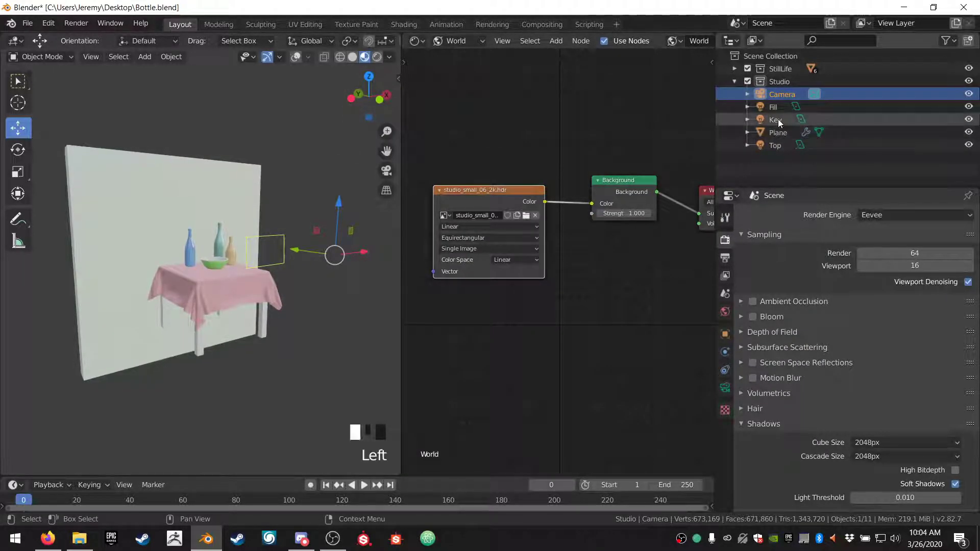
{"action": "left_click", "coordinate": [776, 145]}
{"action": "left_click", "coordinate": [968, 145]}
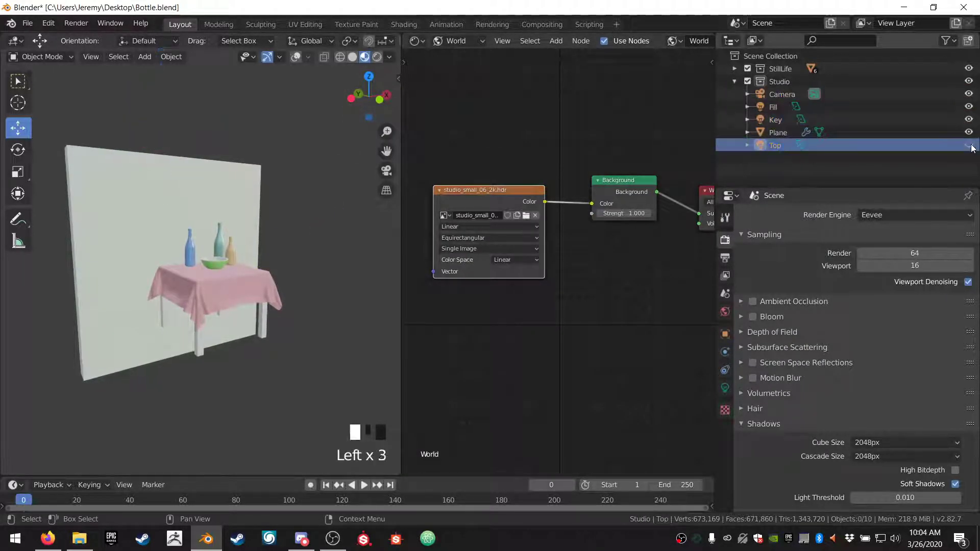
{"action": "left_click", "coordinate": [968, 120]}
{"action": "left_click", "coordinate": [967, 107]}
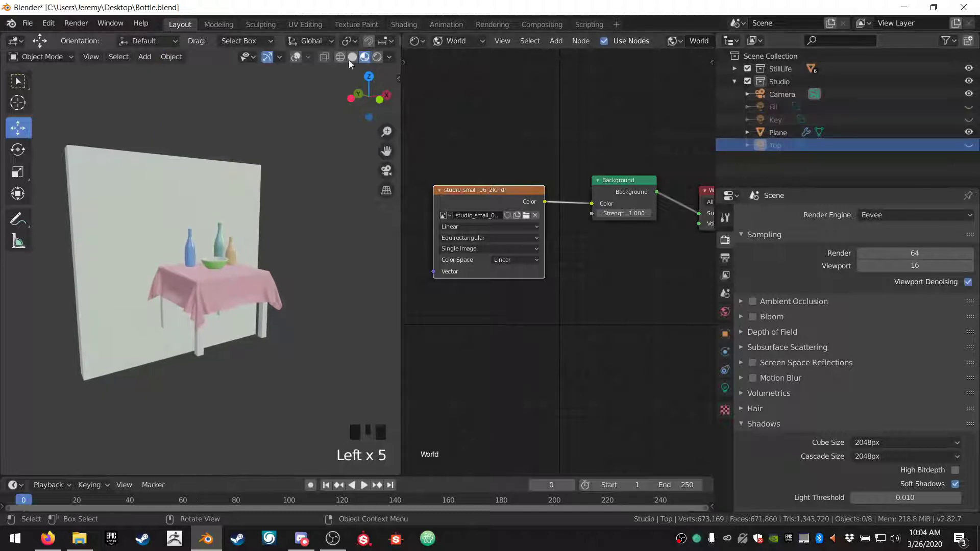
Step: Merge the Shader Editor area into the 3D viewport, switch to rendered shading and frame the bottles and bowl
{"action": "left_click_drag", "start_coordinate": [397, 36], "coordinate": [434, 47]}
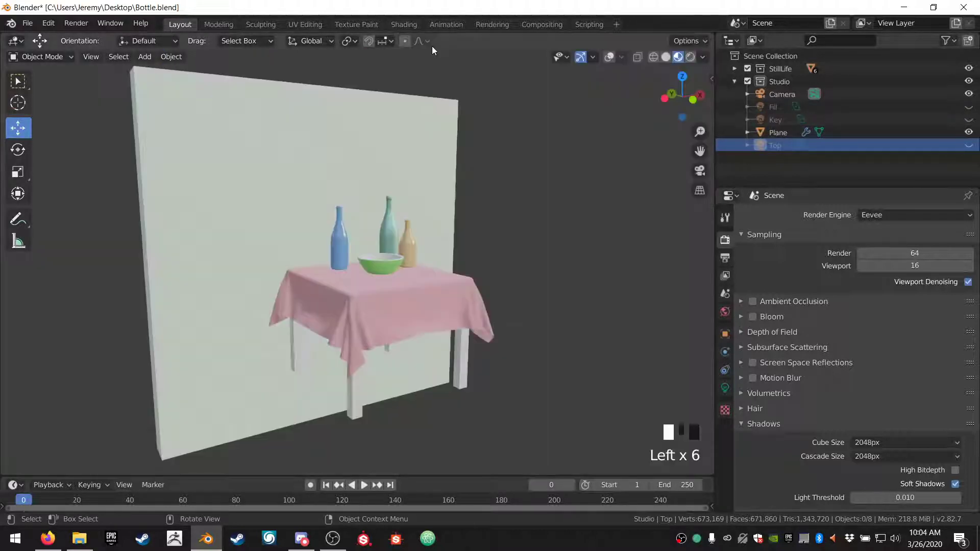
{"action": "left_click", "coordinate": [690, 57]}
{"action": "scroll", "coordinate": [388, 281], "scroll_direction": "down", "scroll_amount": 5}
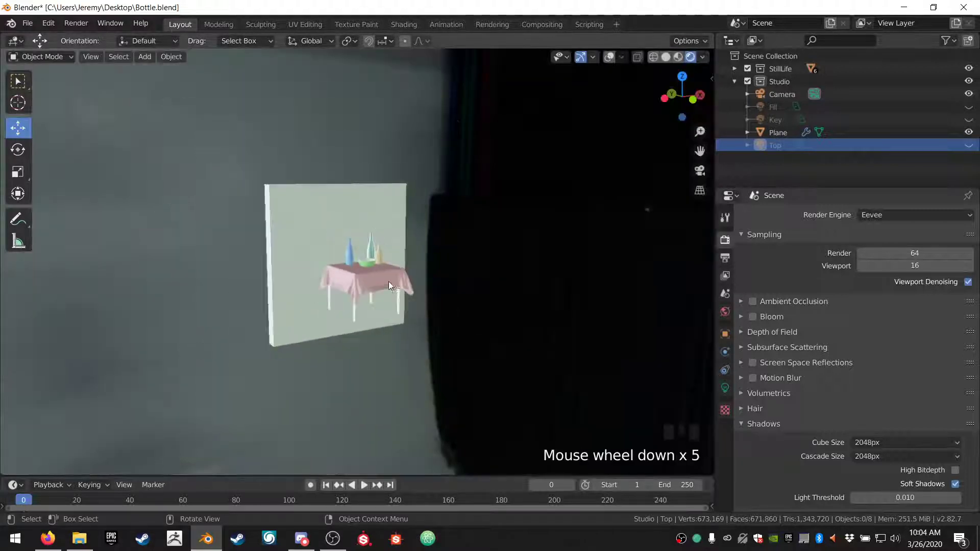
{"action": "scroll", "coordinate": [406, 266], "scroll_direction": "up", "scroll_amount": 10}
{"action": "middle_click_drag", "start_coordinate": [406, 266], "coordinate": [375, 266]}
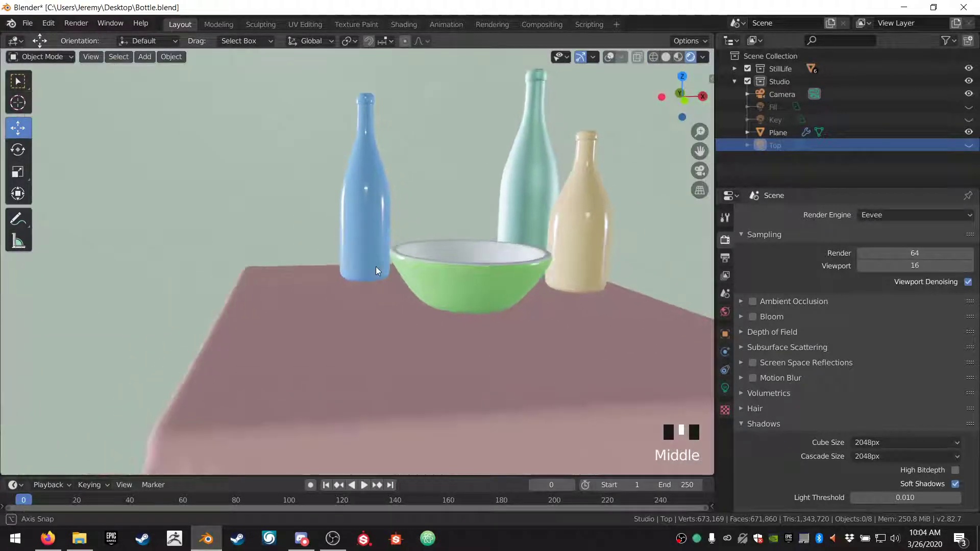
{"action": "middle_click_drag", "start_coordinate": [461, 271], "coordinate": [364, 287], "text": "shift"}
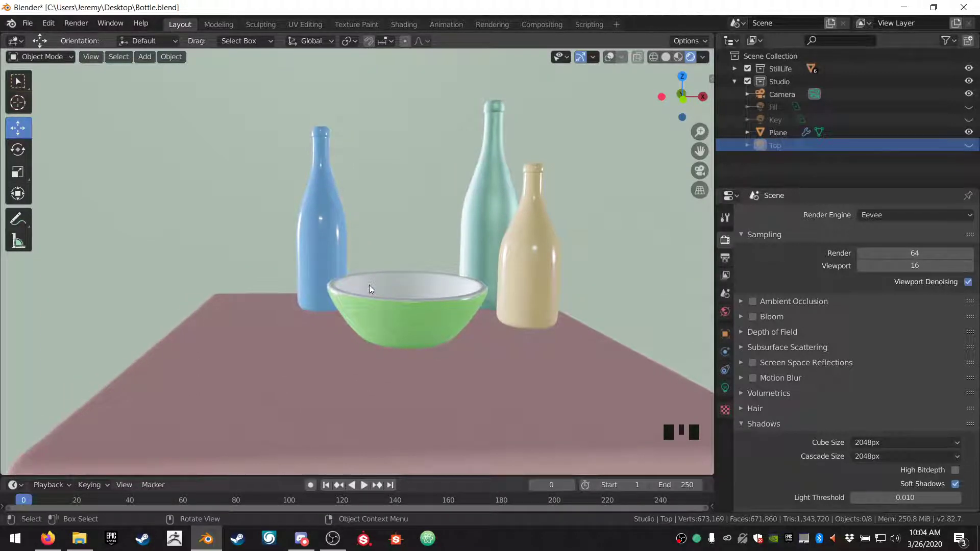
Step: Select the back wall and darken its material's Base Color to black
{"action": "left_click", "coordinate": [421, 173]}
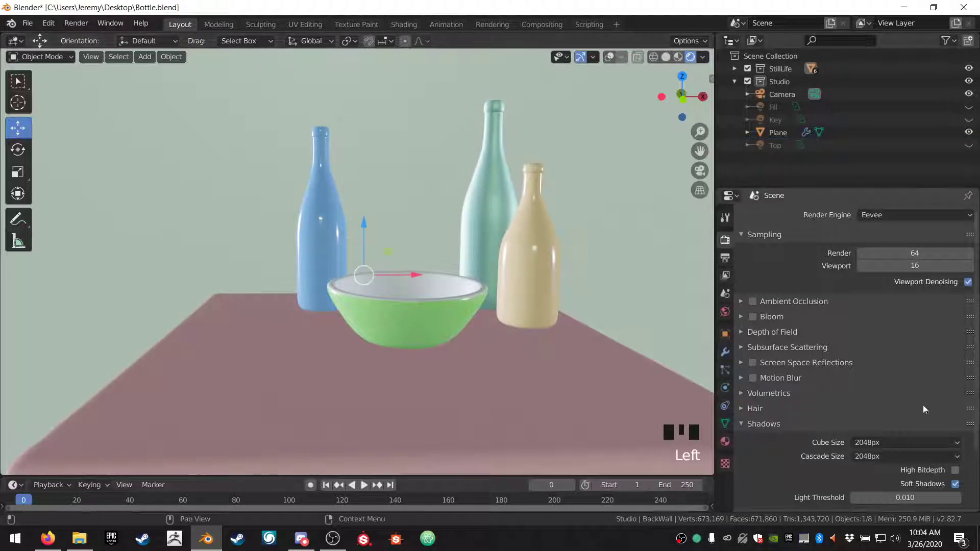
{"action": "left_click", "coordinate": [734, 434]}
{"action": "left_click", "coordinate": [735, 434]}
{"action": "left_click", "coordinate": [726, 440]}
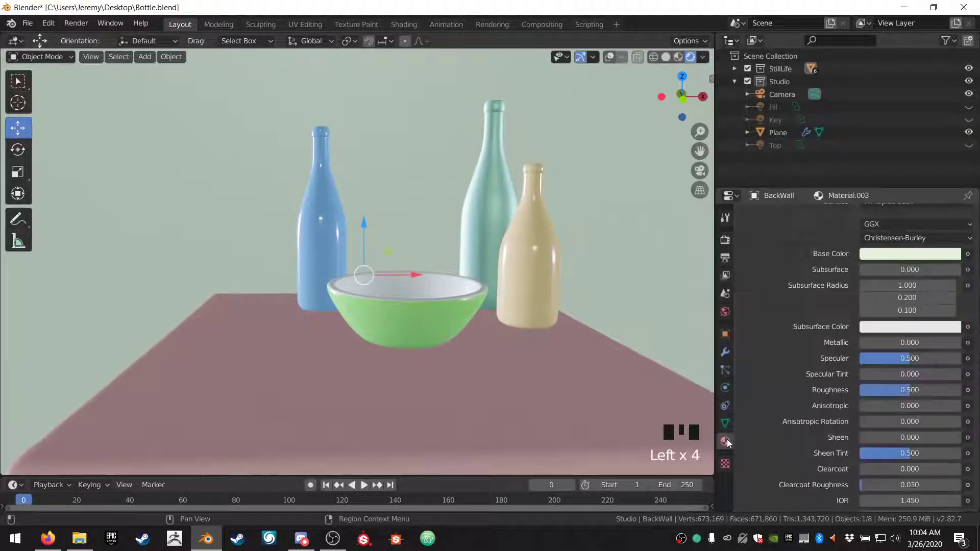
{"action": "left_click", "coordinate": [921, 255]}
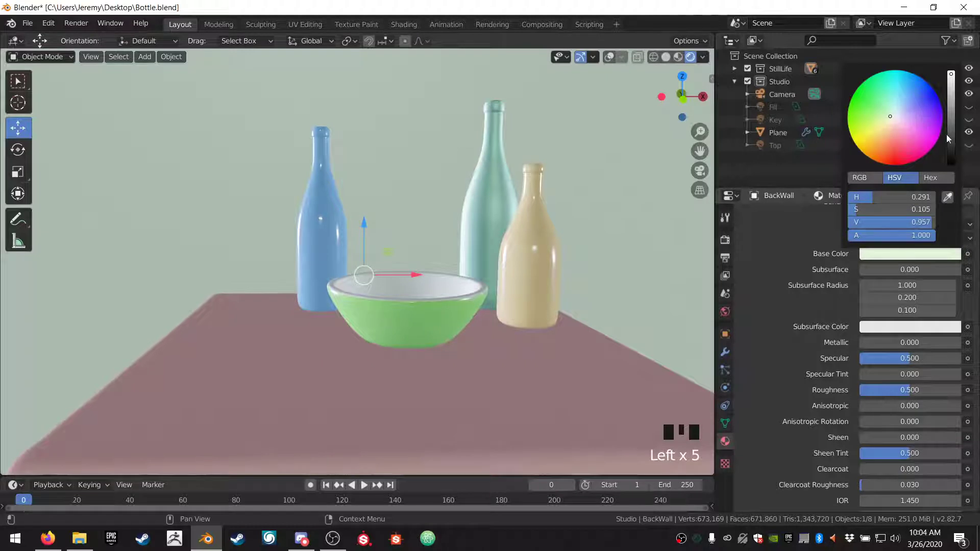
{"action": "left_click_drag", "start_coordinate": [950, 147], "coordinate": [950, 164]}
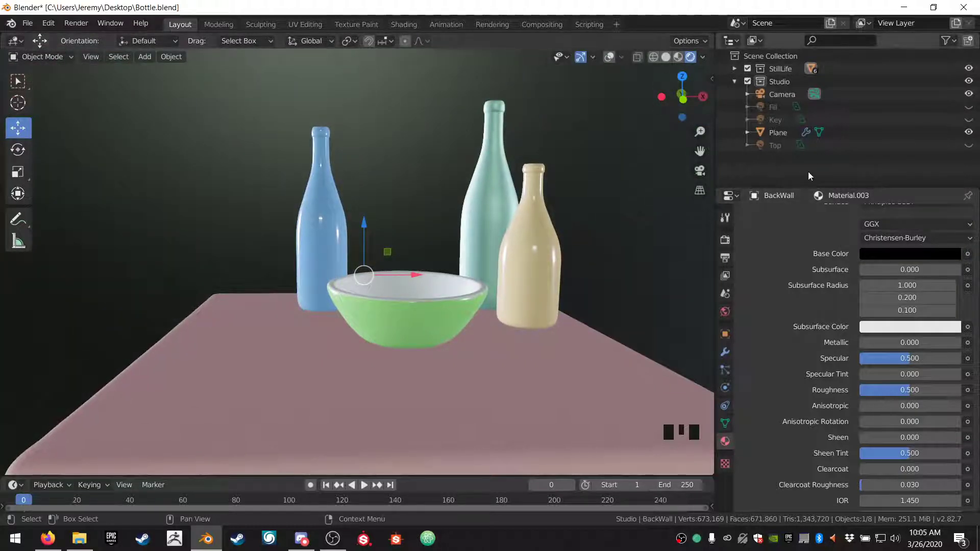
Step: Make the Fill, Key and Top lights visible again
{"action": "left_click", "coordinate": [968, 107]}
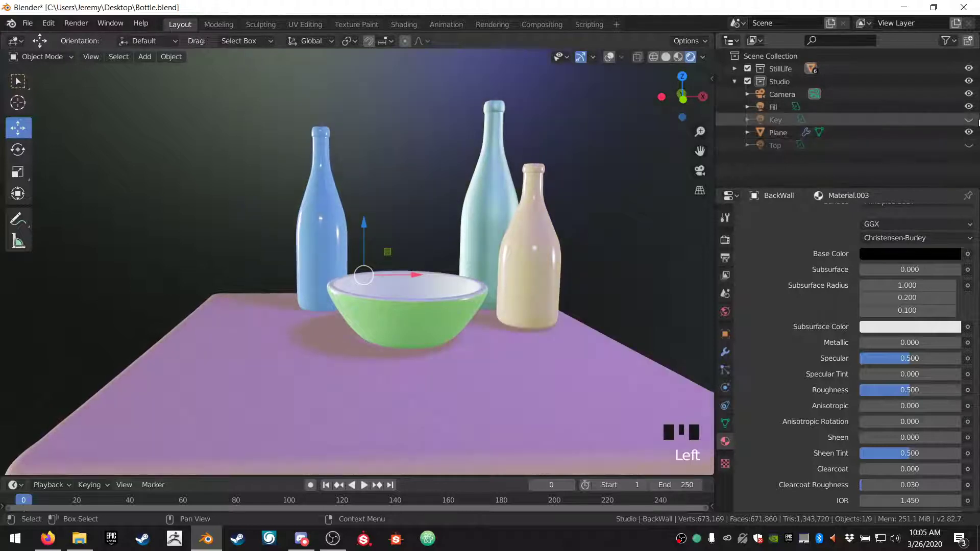
{"action": "left_click", "coordinate": [968, 119]}
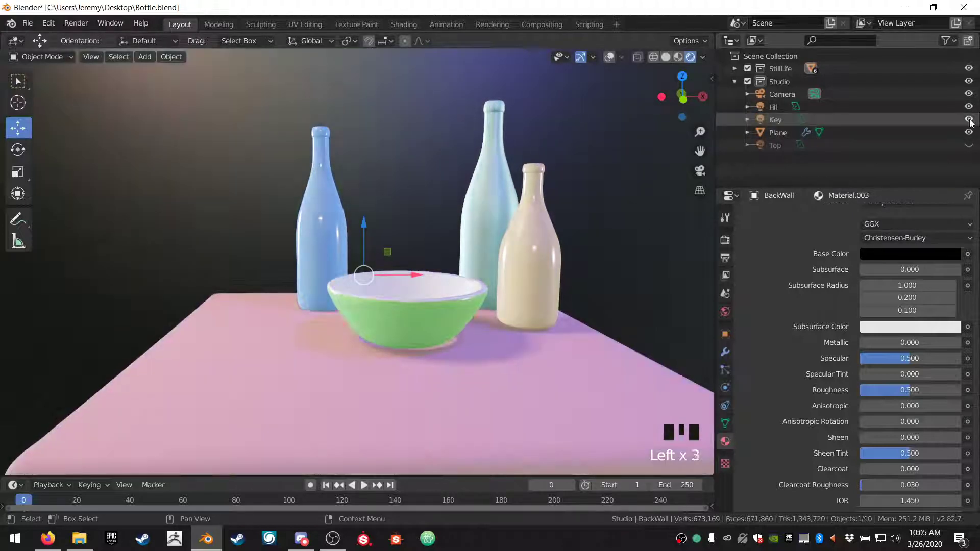
{"action": "left_click", "coordinate": [968, 145]}
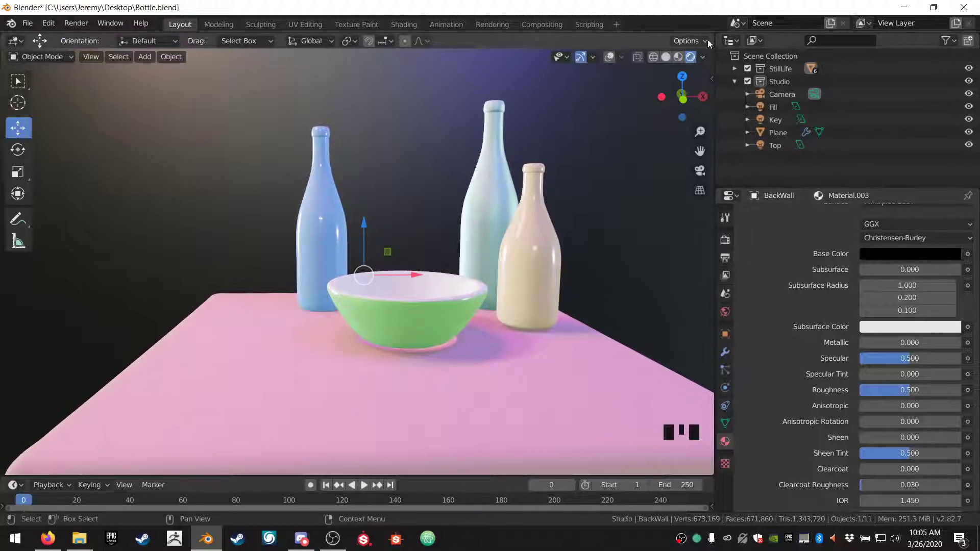
Step: Split the 3D viewport vertically into two areas and select the blue bottle
{"action": "left_click_drag", "start_coordinate": [710, 36], "coordinate": [459, 153]}
{"action": "left_click", "coordinate": [498, 58]}
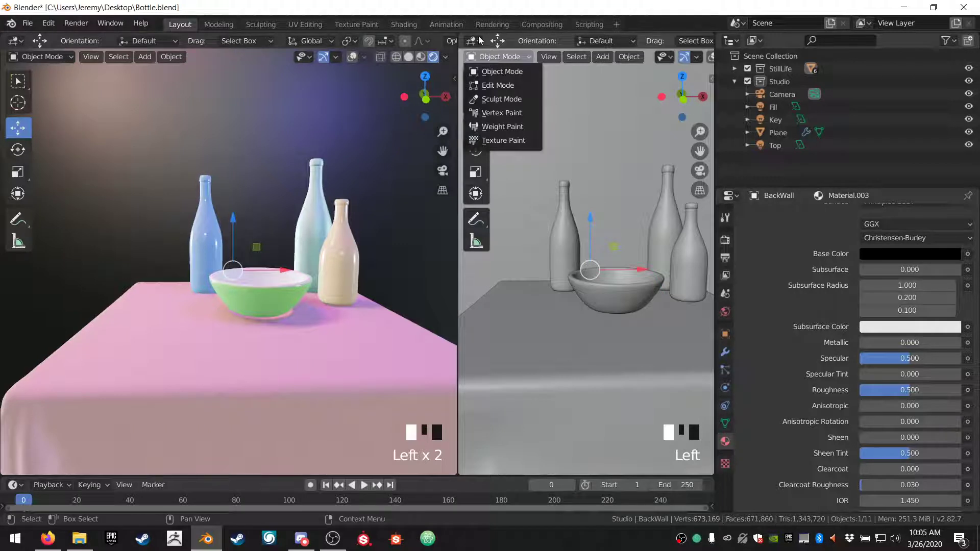
{"action": "left_click", "coordinate": [206, 241]}
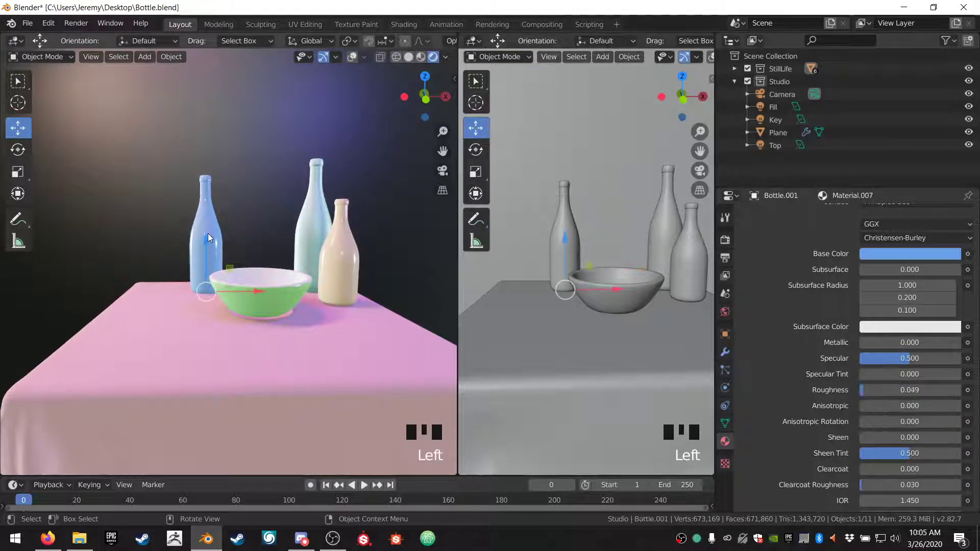
Step: Hide the Fill and Key lights, keeping the Top light on
{"action": "left_click", "coordinate": [968, 106]}
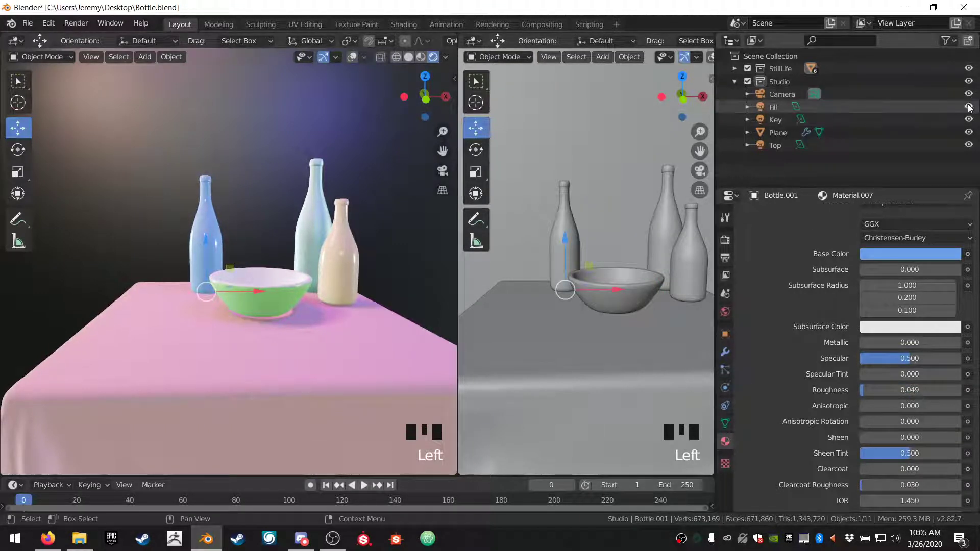
{"action": "left_click", "coordinate": [968, 119]}
{"action": "left_click_drag", "start_coordinate": [969, 154], "coordinate": [919, 133]}
{"action": "left_click", "coordinate": [213, 231]}
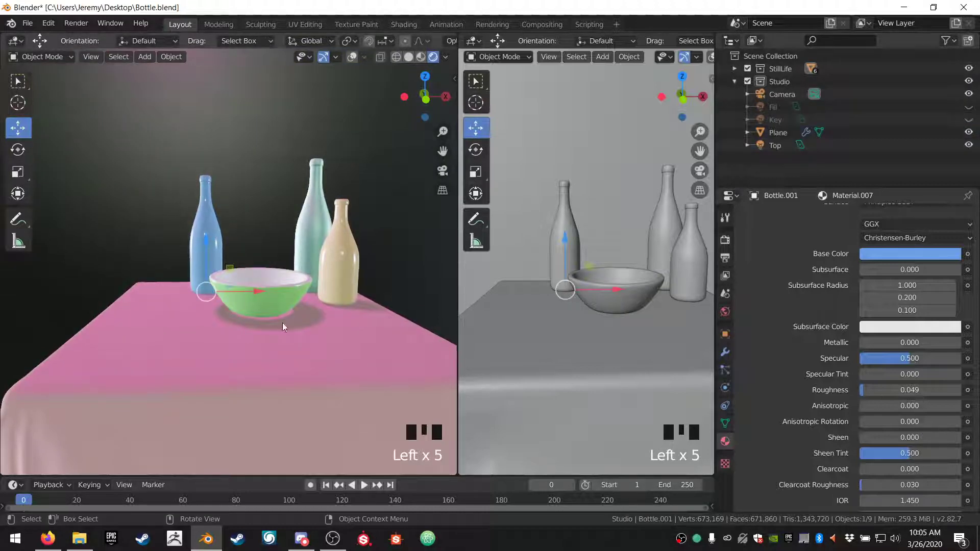
Step: Select the green bowl and set its material's Roughness to 0.000
{"action": "scroll", "coordinate": [276, 296], "scroll_direction": "down", "scroll_amount": 3}
{"action": "scroll", "coordinate": [275, 296], "scroll_direction": "up", "scroll_amount": 6}
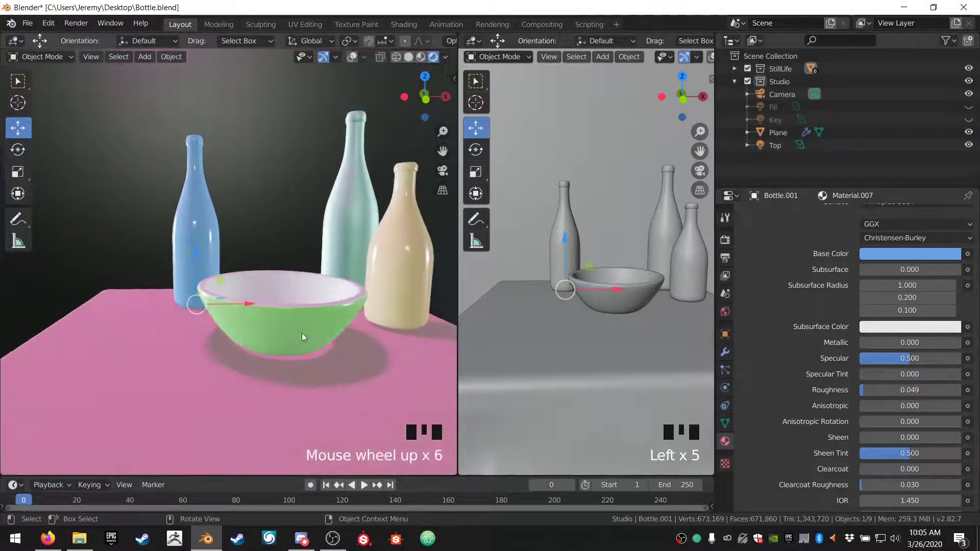
{"action": "left_click", "coordinate": [305, 326]}
{"action": "scroll", "coordinate": [817, 357], "scroll_direction": "down", "scroll_amount": 3}
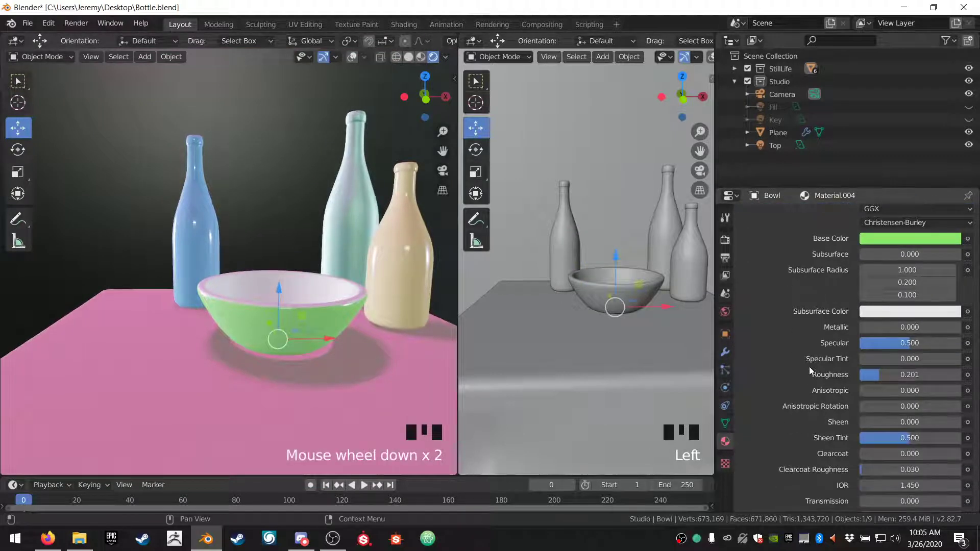
{"action": "left_click_drag", "start_coordinate": [879, 354], "coordinate": [859, 354]}
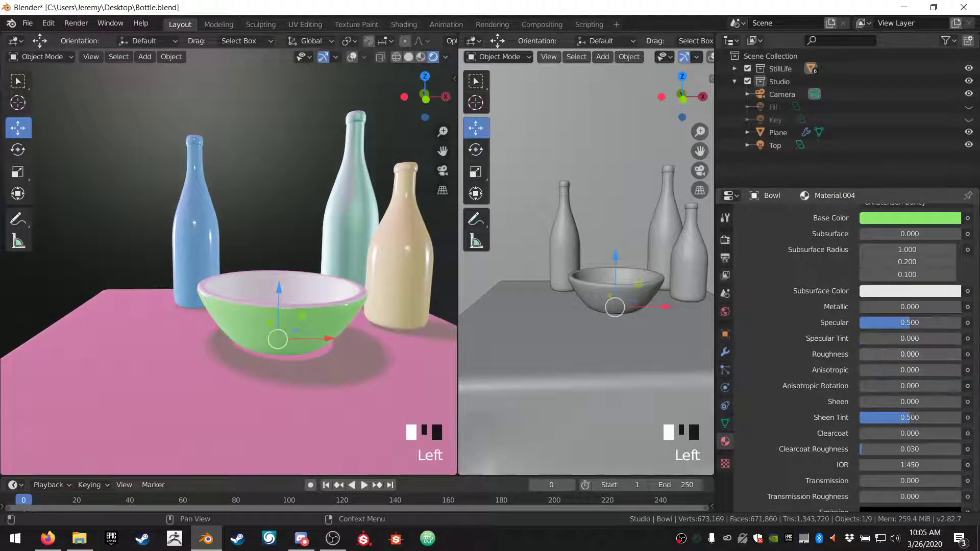
Step: Set the material Roughness of the tan bottle and the teal bottle to 0.000
{"action": "left_click", "coordinate": [384, 278]}
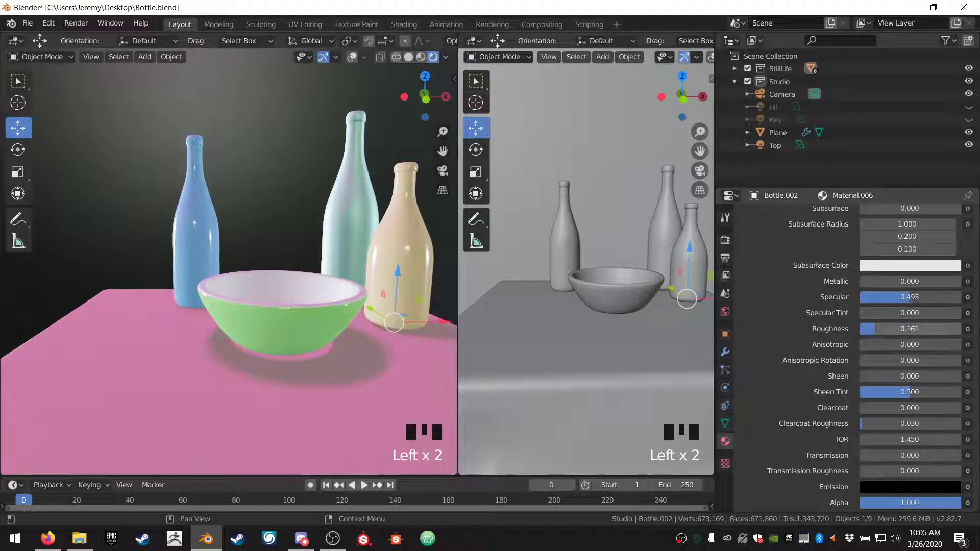
{"action": "left_click", "coordinate": [327, 239]}
{"action": "left_click", "coordinate": [326, 241]}
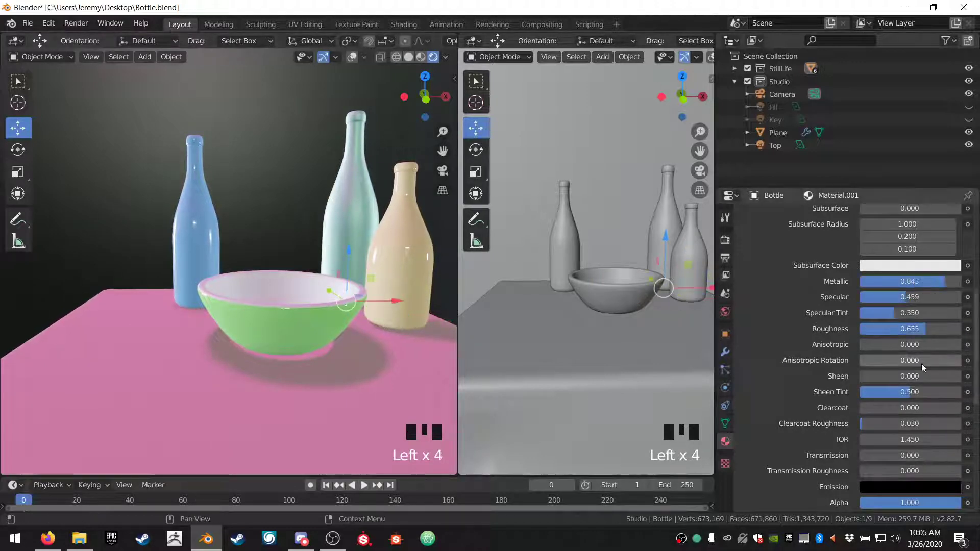
{"action": "left_click_drag", "start_coordinate": [909, 328], "coordinate": [861, 329]}
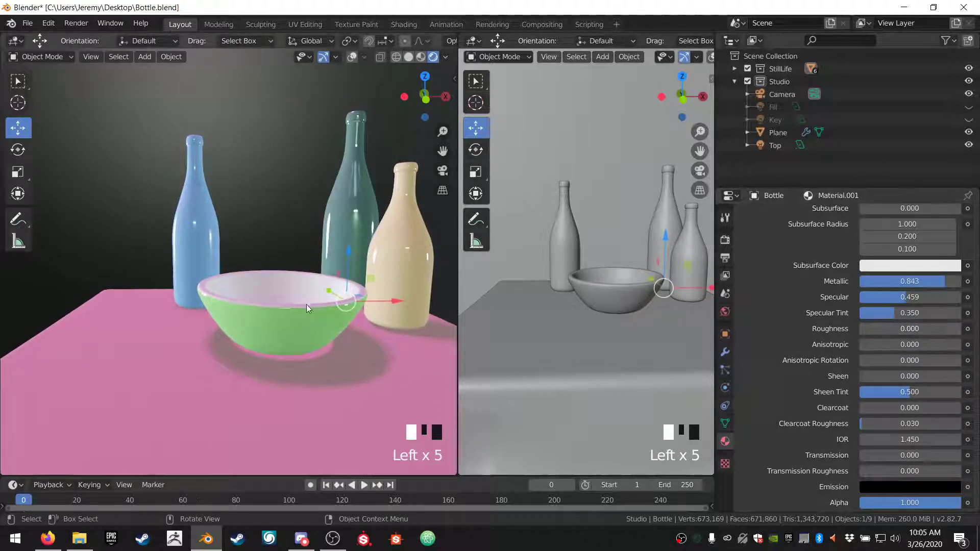
Step: Raise the tan bottle's Metallic value and set the blue bottle's Metallic to 1.000
{"action": "mouse_move", "coordinate": [307, 307]}
{"action": "middle_mouse_down"}
{"action": "mouse_move", "coordinate": [282, 319]}
{"action": "mouse_move", "coordinate": [302, 325]}
{"action": "middle_mouse_up"}
{"action": "left_click", "coordinate": [436, 246]}
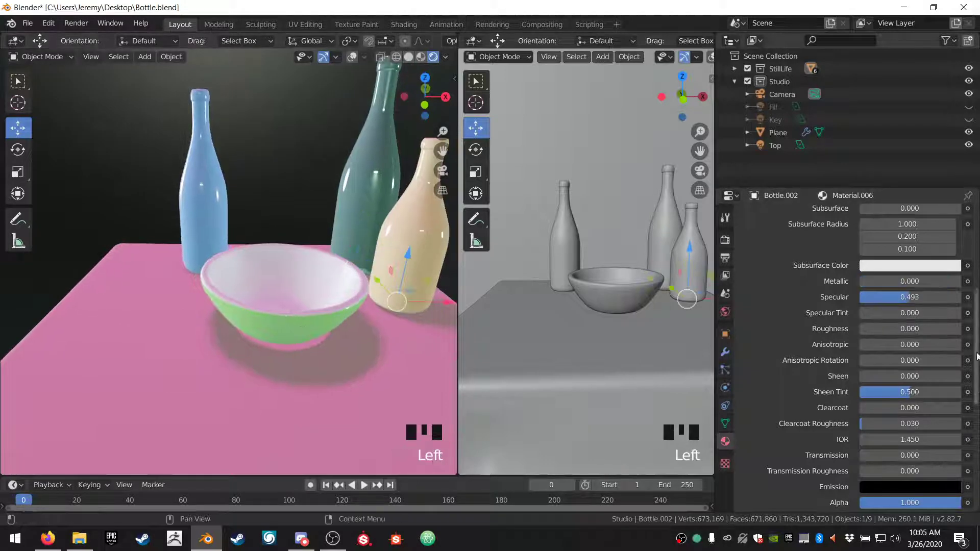
{"action": "left_click", "coordinate": [436, 247]}
{"action": "left_click_drag", "start_coordinate": [918, 281], "coordinate": [960, 281]}
{"action": "mouse_move", "coordinate": [306, 332]}
{"action": "middle_mouse_down"}
{"action": "mouse_move", "coordinate": [280, 337]}
{"action": "mouse_move", "coordinate": [287, 329]}
{"action": "middle_mouse_up"}
{"action": "left_click", "coordinate": [176, 283]}
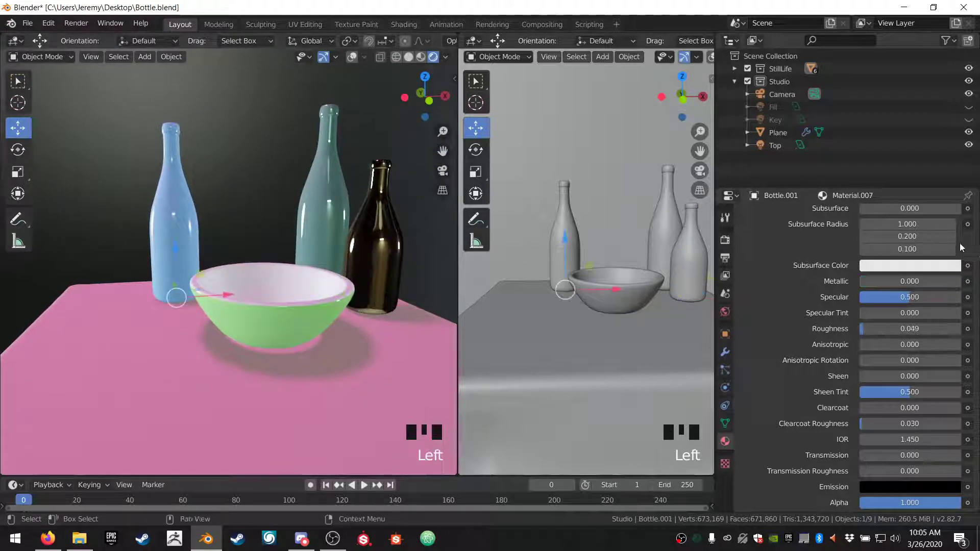
{"action": "left_click_drag", "start_coordinate": [888, 281], "coordinate": [958, 281]}
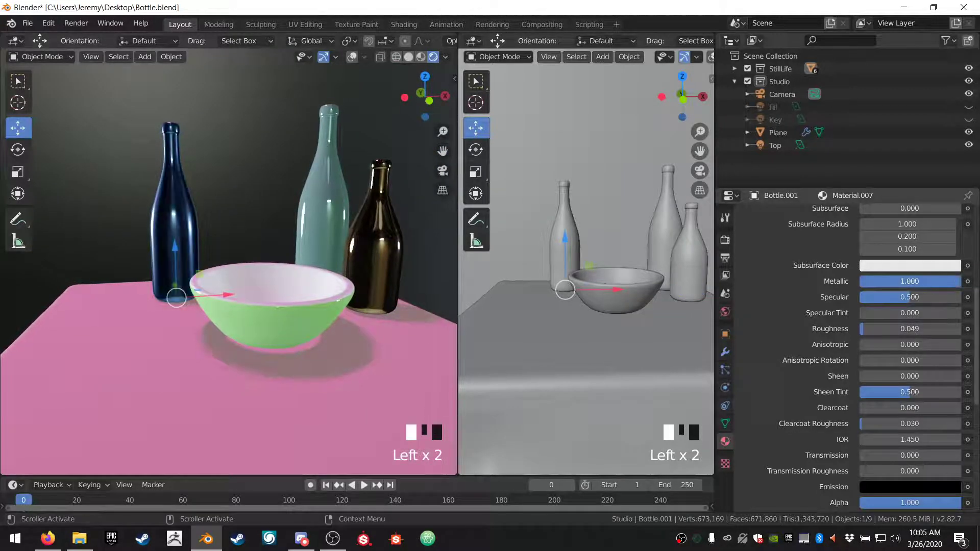
Step: Select the bowl, view the still life up close and turn the Fill and Key lights back on
{"action": "left_click", "coordinate": [273, 307]}
{"action": "middle_click_drag", "start_coordinate": [273, 307], "coordinate": [247, 220]}
{"action": "scroll", "coordinate": [242, 231], "scroll_direction": "down", "scroll_amount": 2}
{"action": "scroll", "coordinate": [242, 231], "scroll_direction": "up", "scroll_amount": 3}
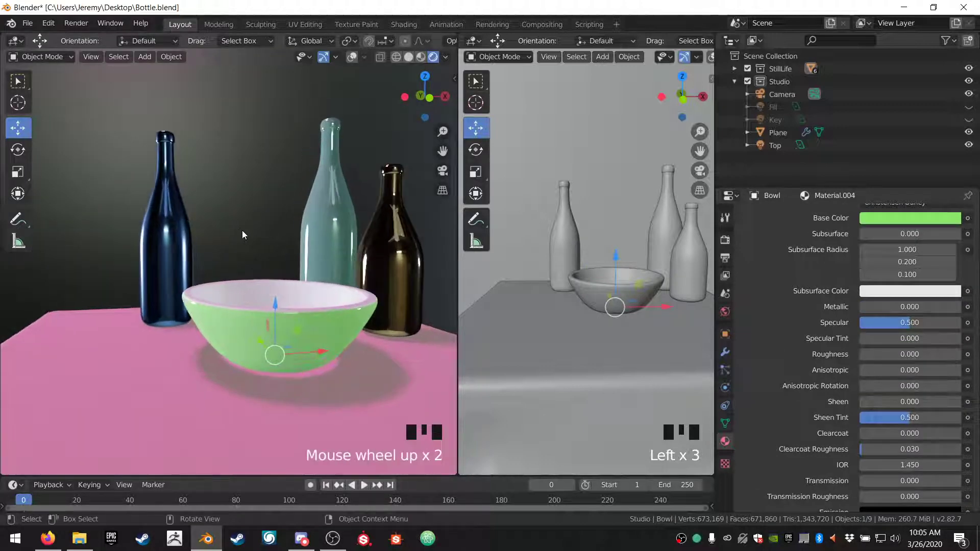
{"action": "mouse_move", "coordinate": [234, 254]}
{"action": "middle_mouse_down"}
{"action": "mouse_move", "coordinate": [189, 247]}
{"action": "mouse_move", "coordinate": [201, 234]}
{"action": "mouse_move", "coordinate": [212, 247]}
{"action": "mouse_move", "coordinate": [203, 249]}
{"action": "mouse_move", "coordinate": [245, 251]}
{"action": "mouse_move", "coordinate": [253, 259]}
{"action": "mouse_move", "coordinate": [237, 270]}
{"action": "middle_mouse_up"}
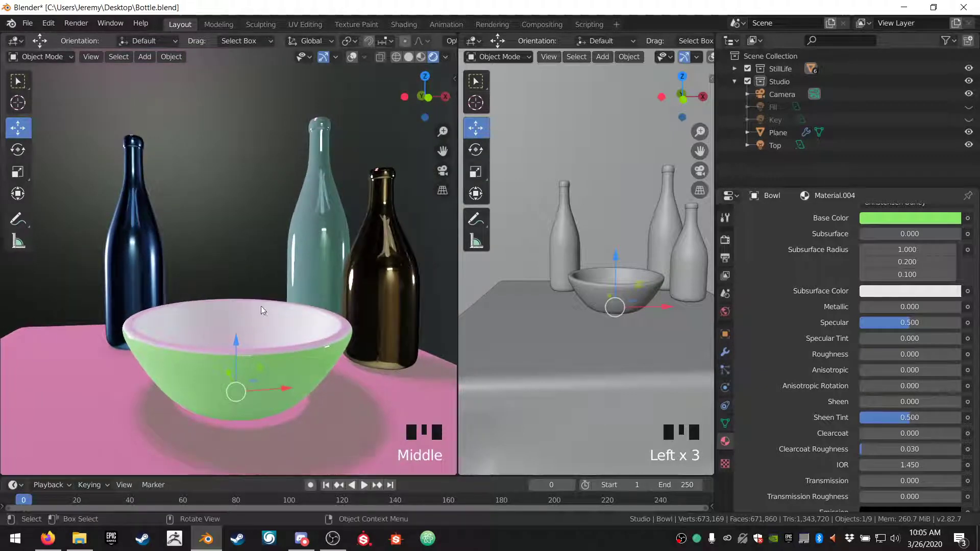
{"action": "left_click", "coordinate": [968, 107]}
{"action": "left_click", "coordinate": [968, 119]}
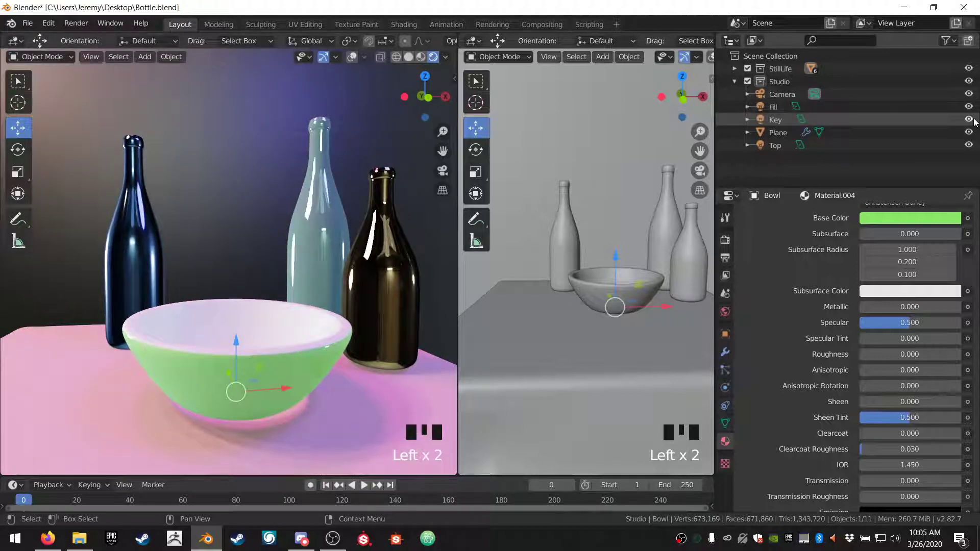
Step: Look at the bowl up close and return to the camera view framing the whole still life
{"action": "middle_click_drag", "start_coordinate": [289, 315], "coordinate": [293, 312]}
{"action": "scroll", "coordinate": [293, 312], "scroll_direction": "up", "scroll_amount": 2}
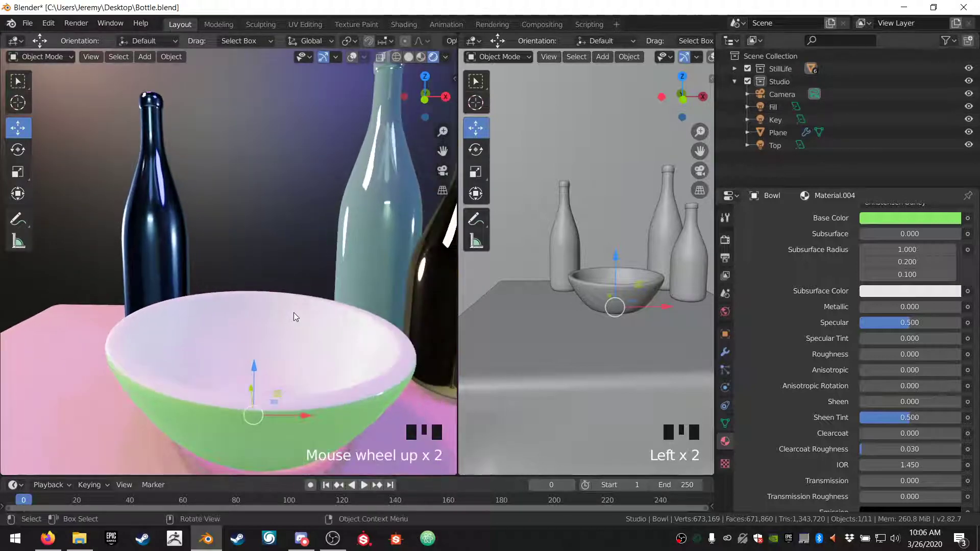
{"action": "key", "text": "KP_0"}
{"action": "middle_click_drag", "start_coordinate": [333, 305], "coordinate": [312, 316], "text": "shift"}
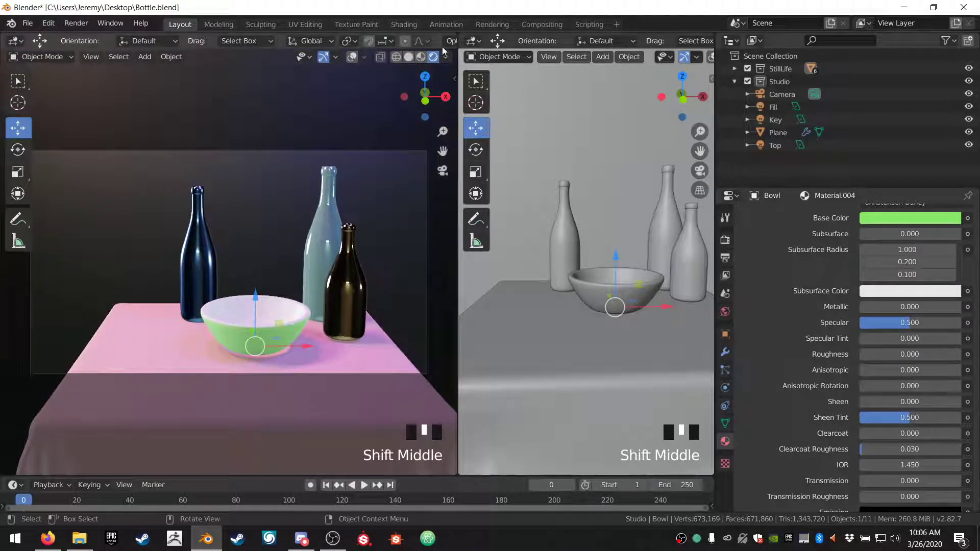
Step: Change the second viewport into a Shader Editor showing the World nodes and hide its sidebar
{"action": "left_click", "coordinate": [473, 41]}
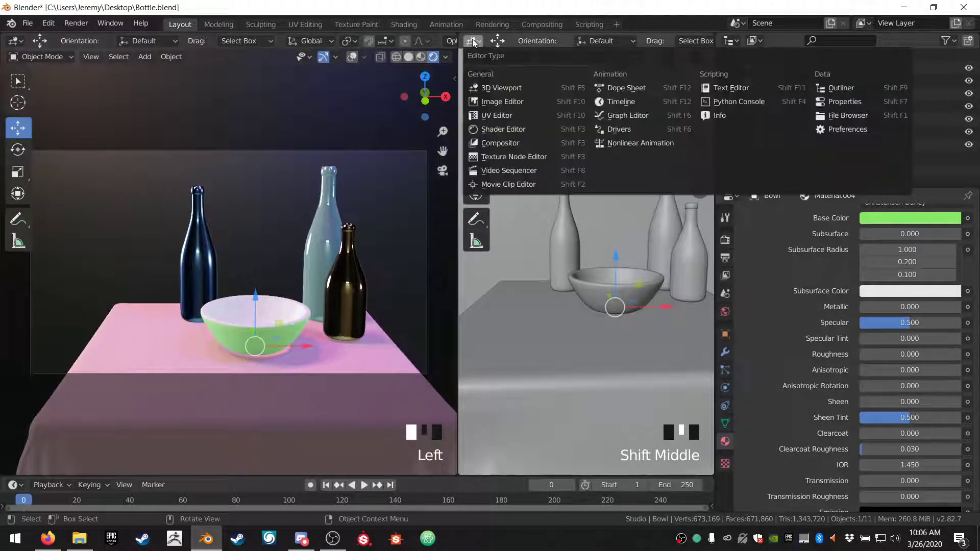
{"action": "left_click", "coordinate": [498, 129]}
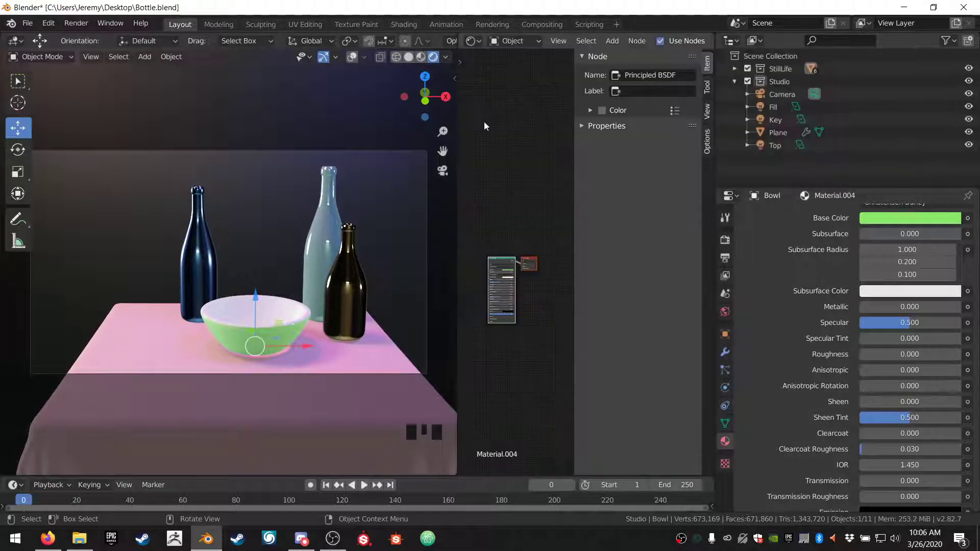
{"action": "left_click", "coordinate": [513, 41]}
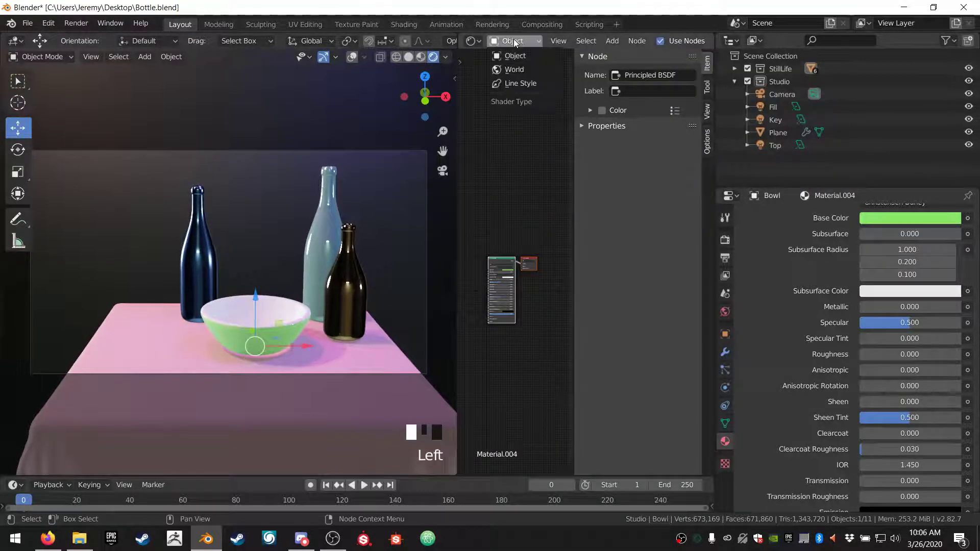
{"action": "left_click", "coordinate": [503, 72]}
{"action": "scroll", "coordinate": [501, 273], "scroll_direction": "down", "scroll_amount": 6}
{"action": "scroll", "coordinate": [503, 273], "scroll_direction": "up", "scroll_amount": 15}
{"action": "middle_click_drag", "start_coordinate": [215, 306], "coordinate": [102, 311]}
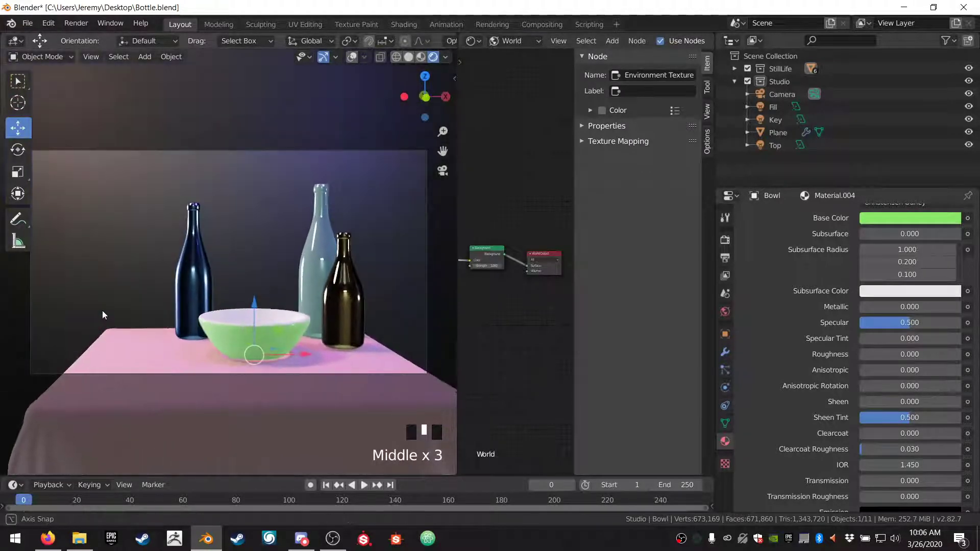
{"action": "middle_click_drag", "start_coordinate": [541, 289], "coordinate": [561, 285]}
{"action": "scroll", "coordinate": [561, 284], "scroll_direction": "up", "scroll_amount": 8}
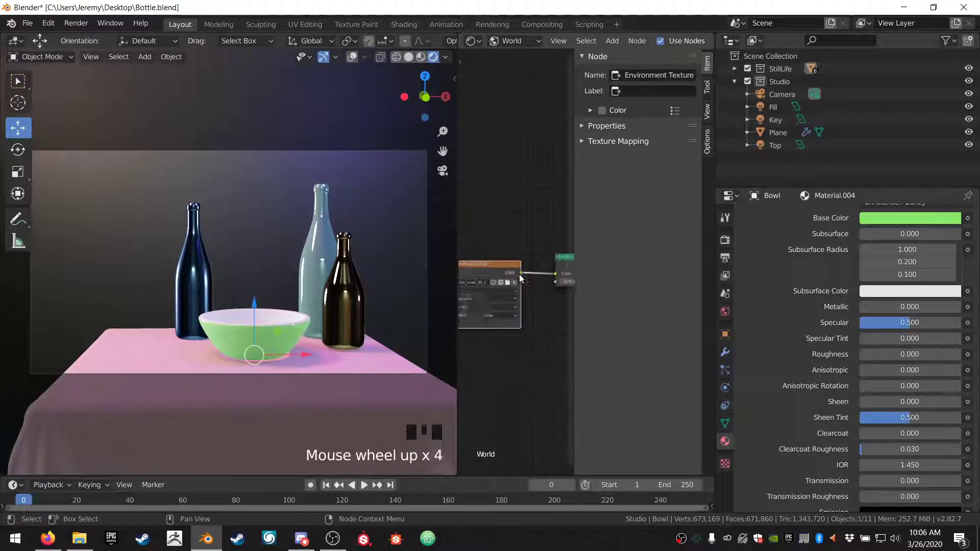
{"action": "key", "text": "n"}
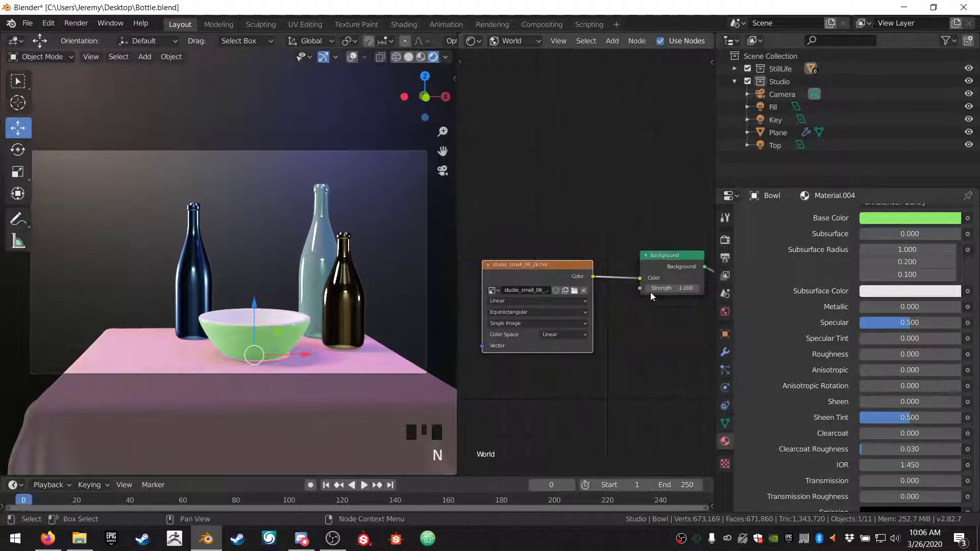
Step: Disconnect the studio_small_06_2k.hdr texture from the Background node to compare the lighting, and reconnect its Color output to the Background Color
{"action": "left_click_drag", "start_coordinate": [642, 281], "coordinate": [607, 250]}
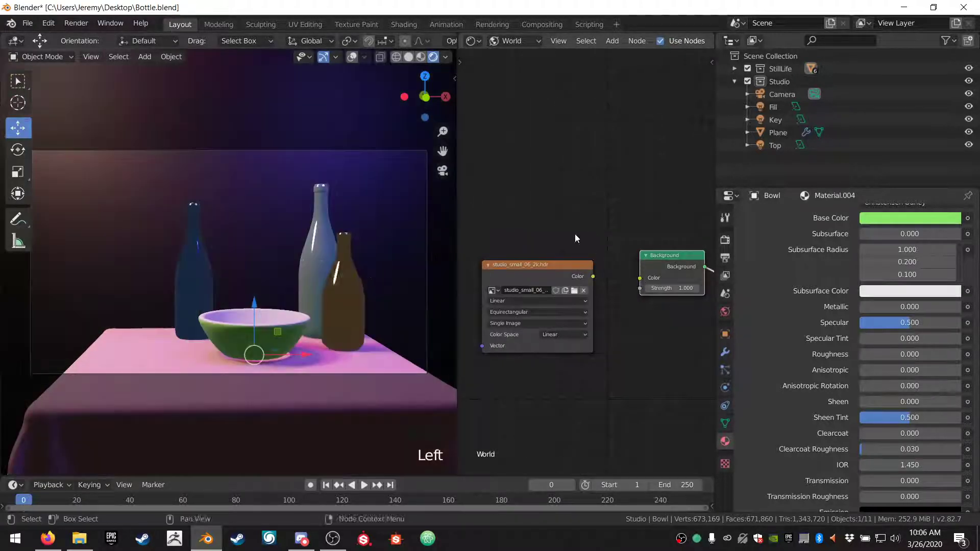
{"action": "middle_click_drag", "start_coordinate": [290, 300], "coordinate": [272, 287], "text": "shift"}
{"action": "left_click", "coordinate": [340, 271]}
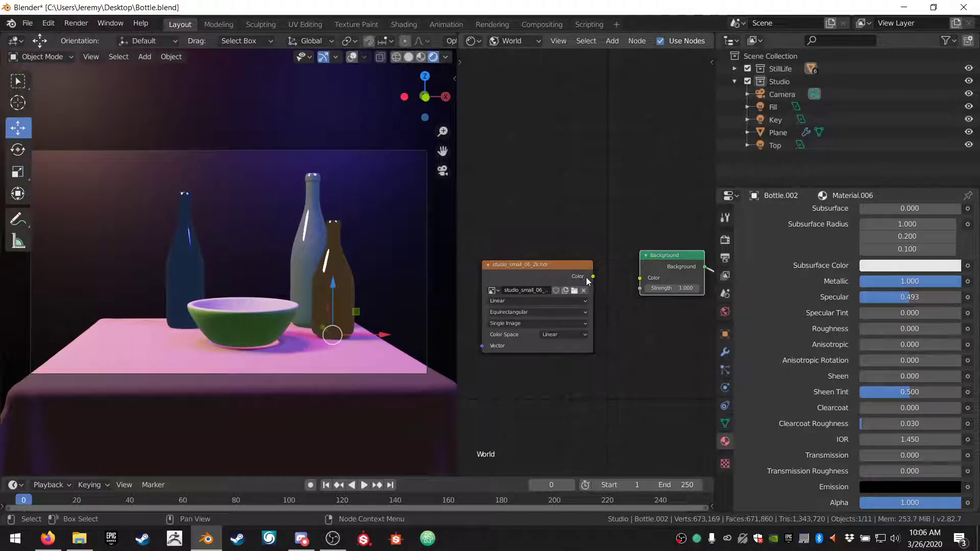
{"action": "left_click_drag", "start_coordinate": [593, 276], "coordinate": [641, 284]}
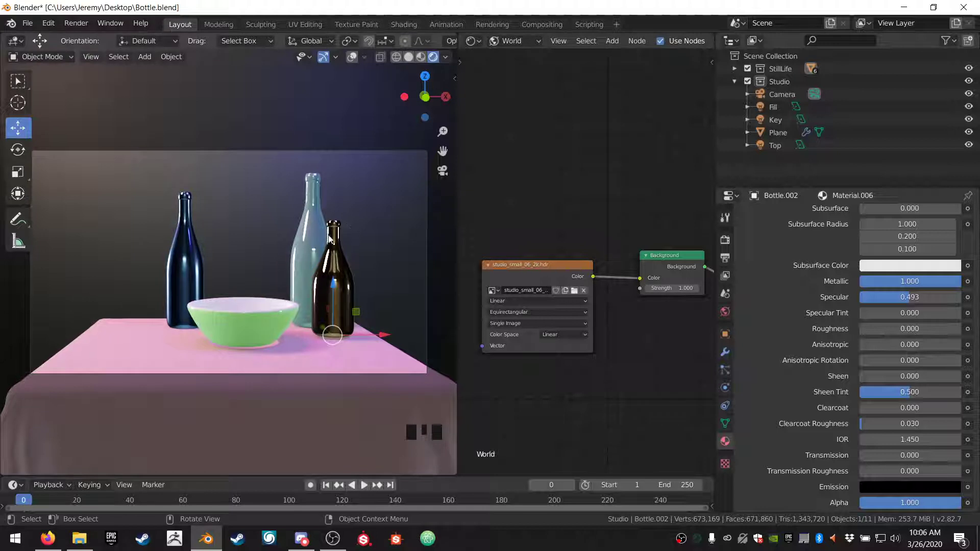
Step: Select the teal bottle, the blue bottle and the bowl one after another to inspect their materials
{"action": "left_click", "coordinate": [309, 249]}
{"action": "left_click", "coordinate": [189, 270]}
{"action": "left_click", "coordinate": [248, 317]}
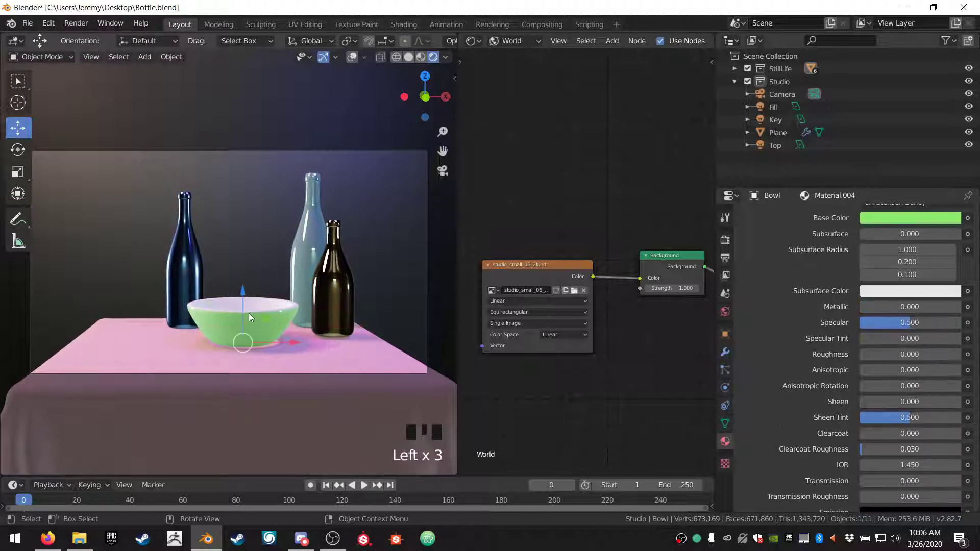
Step: Select the back wall and reframe the camera view so the table and still life sit right of center against it
{"action": "middle_click_drag", "start_coordinate": [250, 315], "coordinate": [237, 295]}
{"action": "left_click", "coordinate": [127, 247]}
{"action": "scroll", "coordinate": [140, 254], "scroll_direction": "up", "scroll_amount": 2}
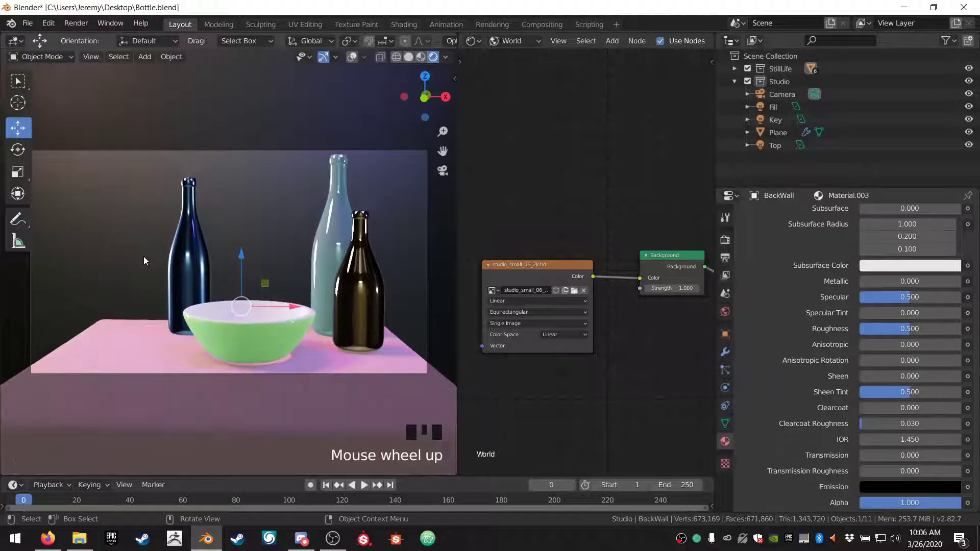
{"action": "middle_click_drag", "start_coordinate": [143, 256], "coordinate": [204, 245]}
{"action": "scroll", "coordinate": [152, 269], "scroll_direction": "down", "scroll_amount": 3}
{"action": "scroll", "coordinate": [160, 256], "scroll_direction": "up", "scroll_amount": 1}
{"action": "scroll", "coordinate": [160, 260], "scroll_direction": "down", "scroll_amount": 3}
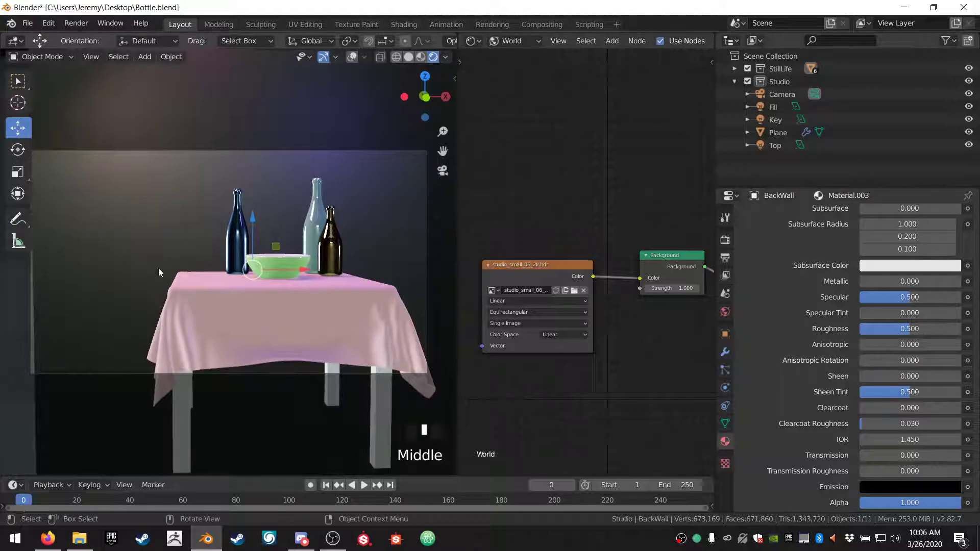
{"action": "middle_click_drag", "start_coordinate": [68, 322], "coordinate": [71, 319], "text": "shift"}
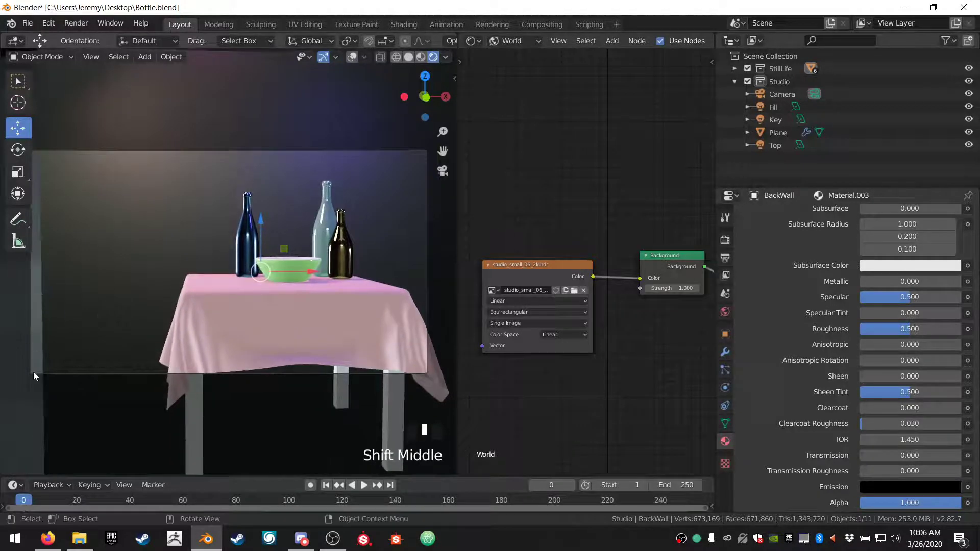
{"action": "scroll", "coordinate": [191, 302], "scroll_direction": "up", "scroll_amount": 2}
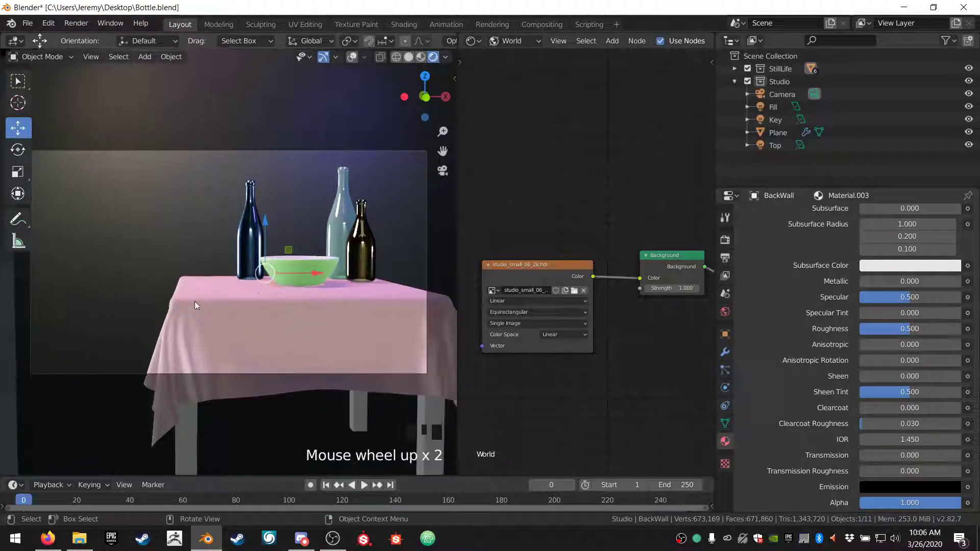
{"action": "middle_click_drag", "start_coordinate": [194, 301], "coordinate": [246, 309], "text": "shift"}
{"action": "scroll", "coordinate": [250, 290], "scroll_direction": "down", "scroll_amount": 1}
{"action": "scroll", "coordinate": [250, 289], "scroll_direction": "up", "scroll_amount": 2}
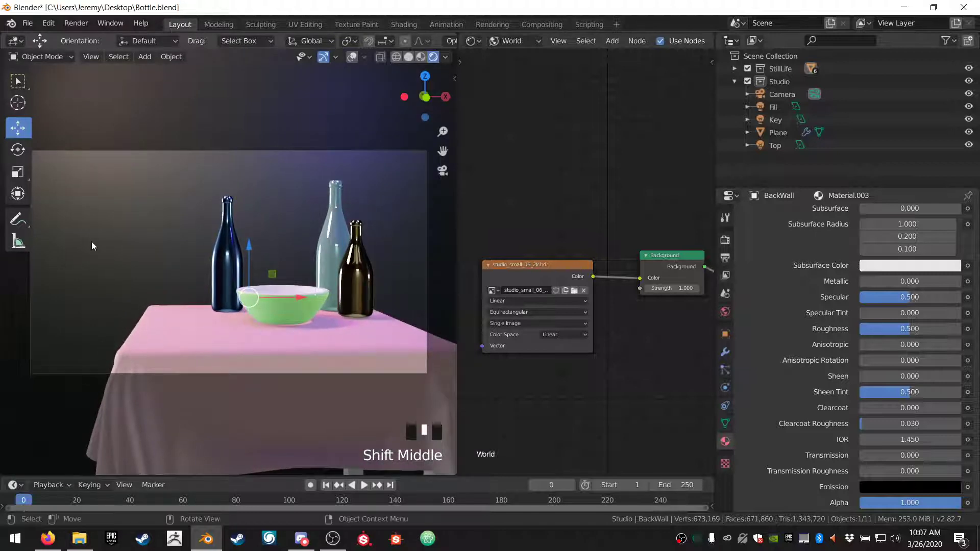
Step: Deselect everything, render the still life image and view the full render
{"action": "key", "text": "alt+a"}
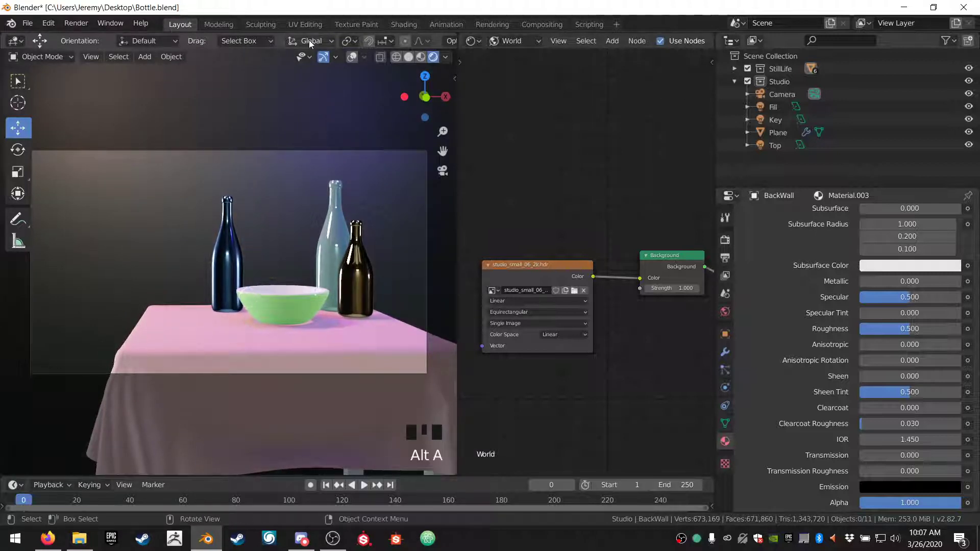
{"action": "left_click", "coordinate": [76, 23]}
{"action": "left_click", "coordinate": [92, 36]}
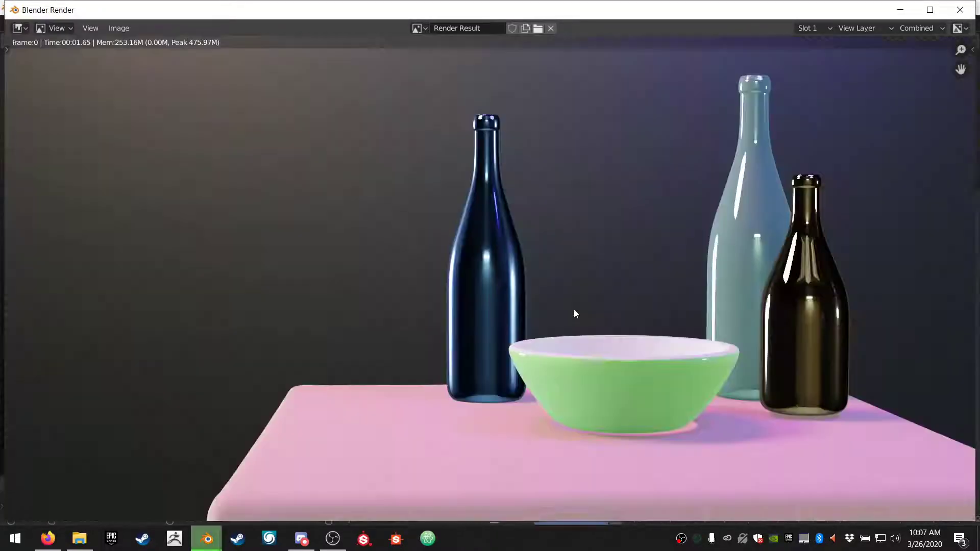
{"action": "scroll", "coordinate": [575, 313], "scroll_direction": "down", "scroll_amount": 2}
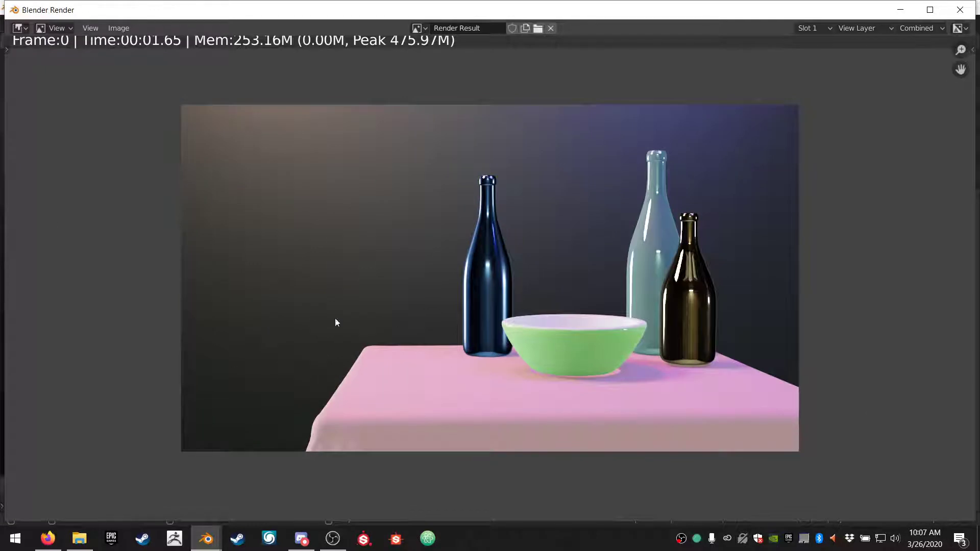
Step: Switch to Firefox and highlight "Render 3 different points of view of your still life" on the Blackboard homework page
{"action": "left_click", "coordinate": [47, 539]}
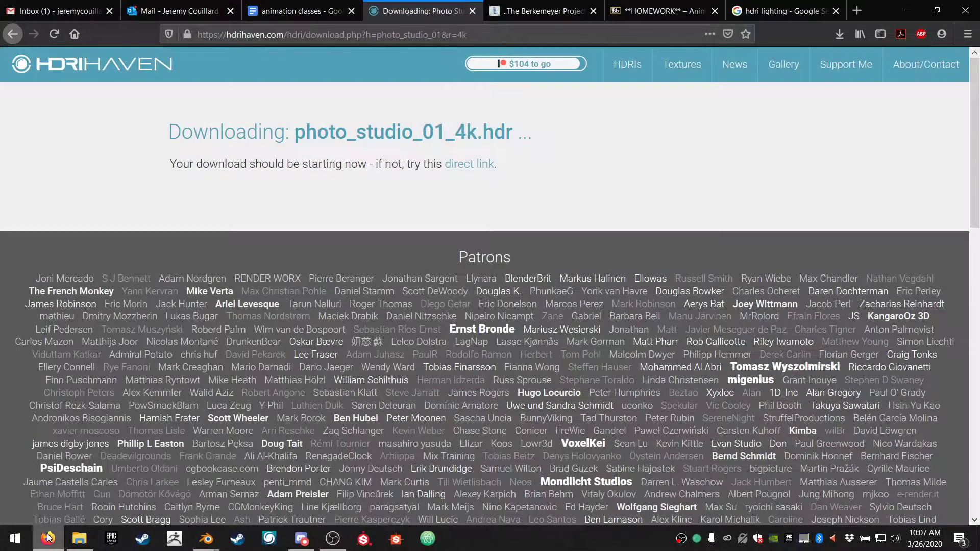
{"action": "left_click", "coordinate": [295, 10]}
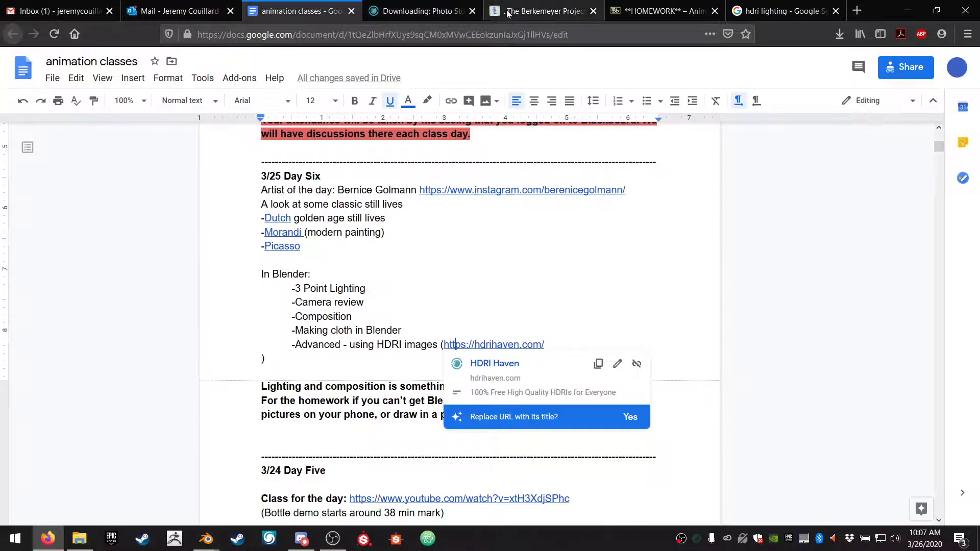
{"action": "left_click", "coordinate": [623, 5]}
{"action": "scroll", "coordinate": [564, 247], "scroll_direction": "up", "scroll_amount": 10}
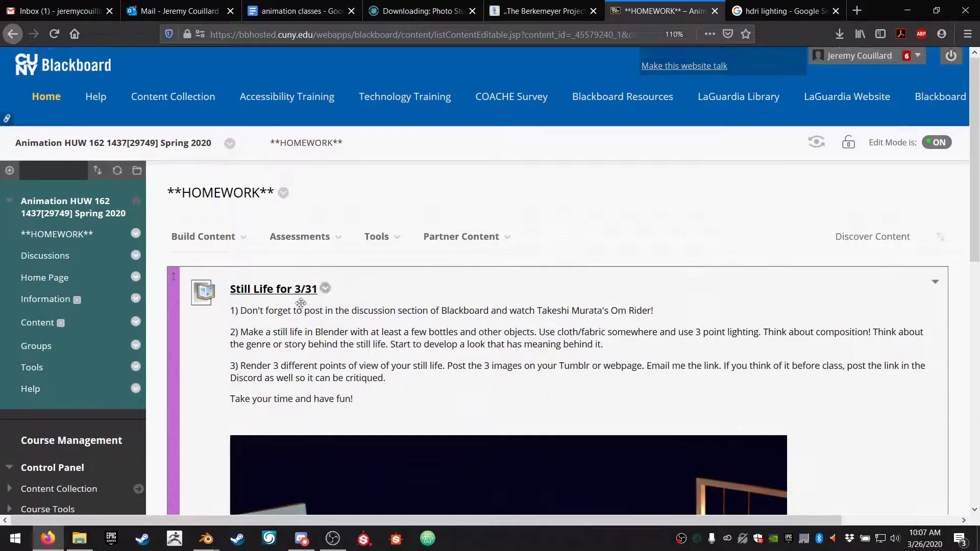
{"action": "left_click_drag", "start_coordinate": [283, 363], "coordinate": [407, 361]}
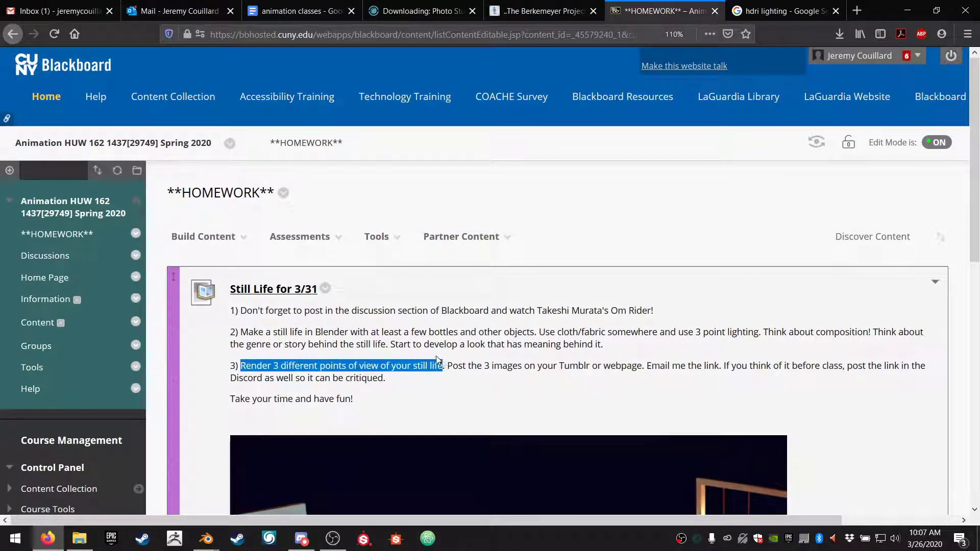
Step: Switch back to the main Blender window and pull the camera view back to show the whole table
{"action": "mouse_move", "coordinate": [206, 538]}
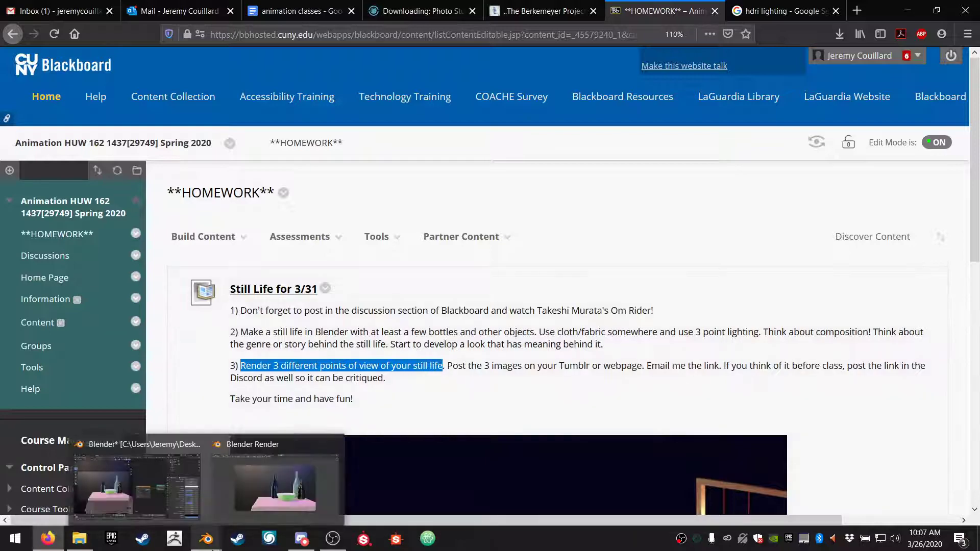
{"action": "mouse_move", "coordinate": [280, 479]}
{"action": "left_click", "coordinate": [125, 479]}
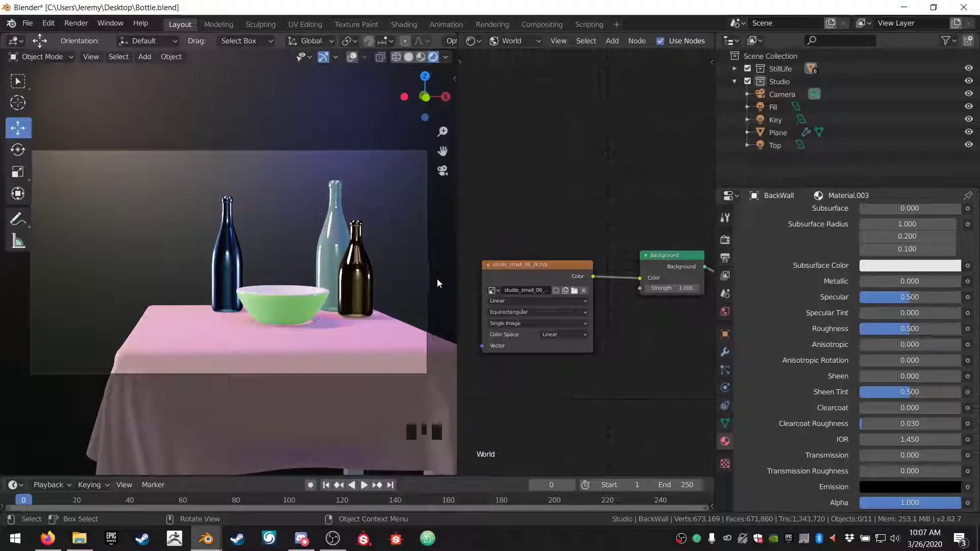
{"action": "scroll", "coordinate": [338, 292], "scroll_direction": "down", "scroll_amount": 3}
{"action": "mouse_move", "coordinate": [338, 292]}
{"action": "middle_mouse_down"}
{"action": "mouse_move", "coordinate": [334, 281]}
{"action": "mouse_move", "coordinate": [338, 293]}
{"action": "middle_mouse_up"}
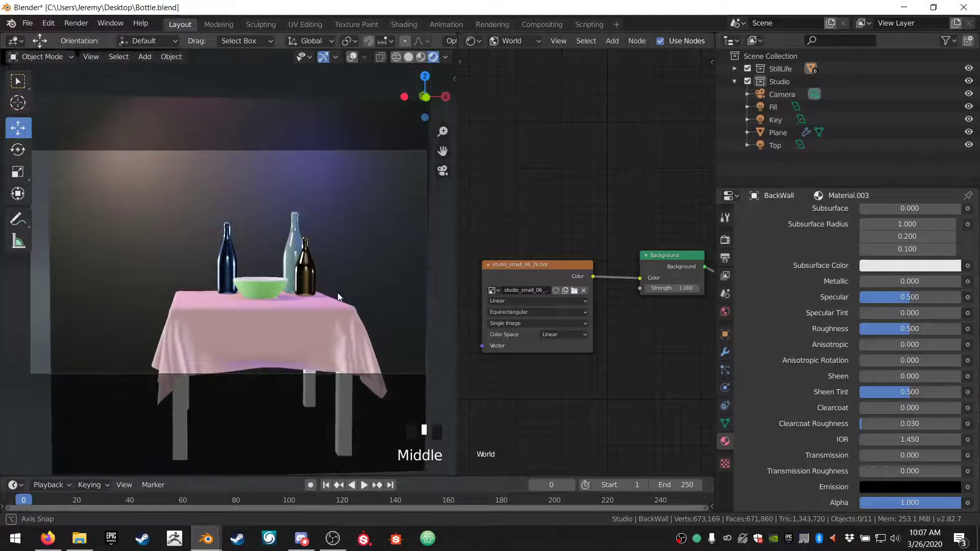
Step: Scale the back wall by about 1.636 along X so it fills the camera frame
{"action": "left_click", "coordinate": [121, 262]}
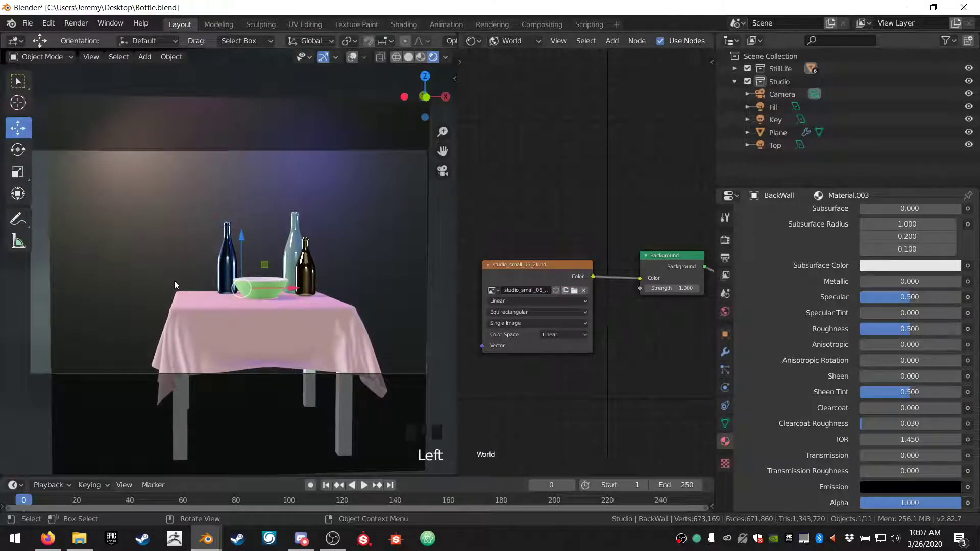
{"action": "key", "text": "s"}
{"action": "key", "text": "x"}
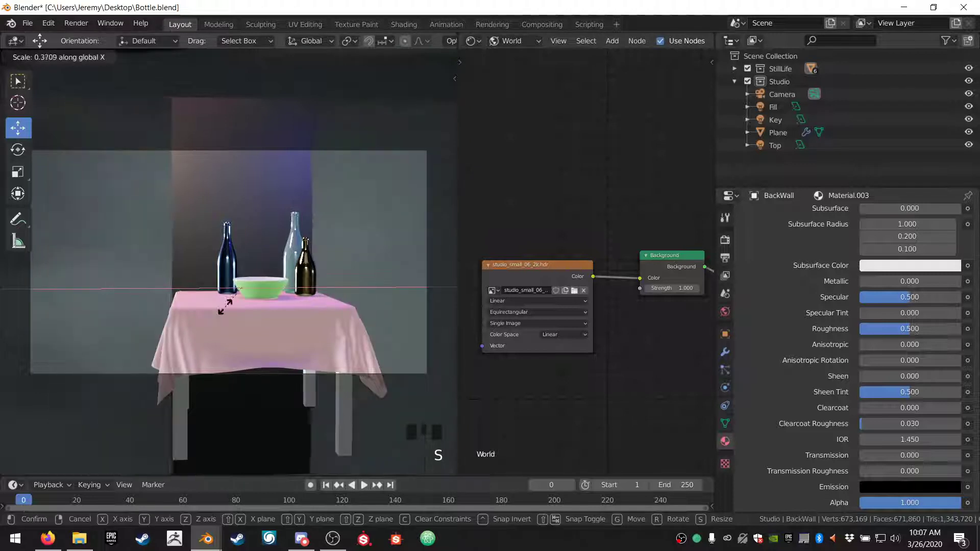
{"action": "left_click", "coordinate": [132, 268]}
{"action": "middle_click_drag", "start_coordinate": [226, 272], "coordinate": [238, 255], "text": "shift"}
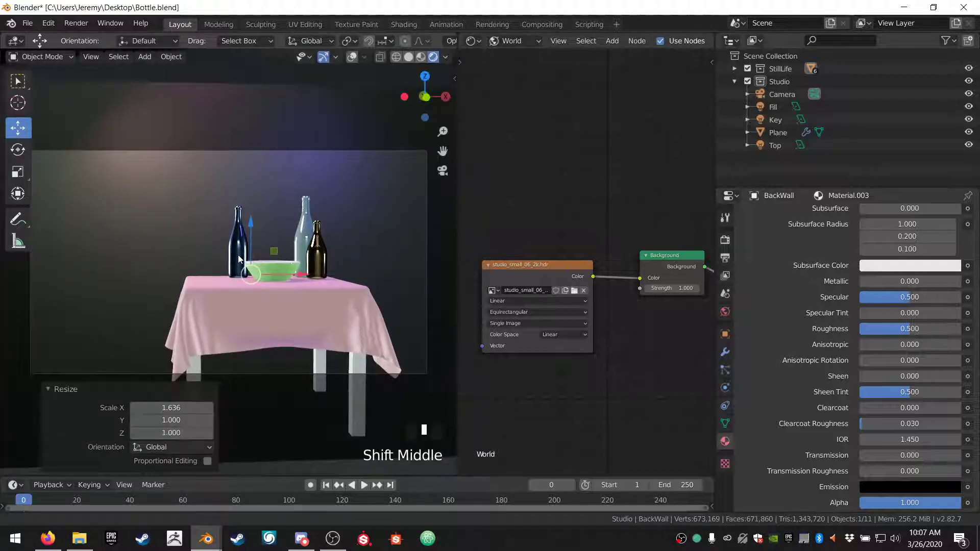
{"action": "scroll", "coordinate": [238, 255], "scroll_direction": "up", "scroll_amount": 1}
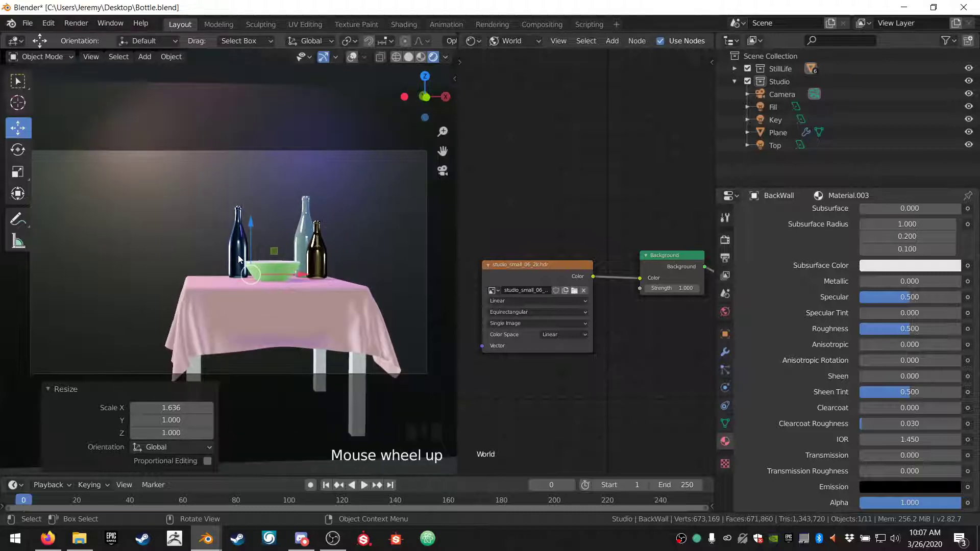
Step: Set the back wall's Base Color to white and render the image again
{"action": "left_click", "coordinate": [129, 214]}
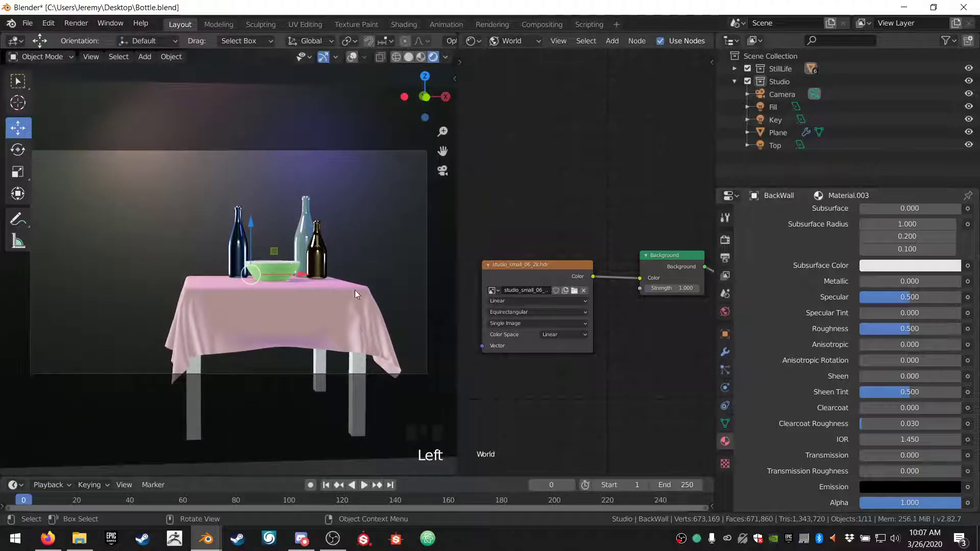
{"action": "scroll", "coordinate": [886, 318], "scroll_direction": "up", "scroll_amount": 6}
{"action": "left_click", "coordinate": [885, 318]}
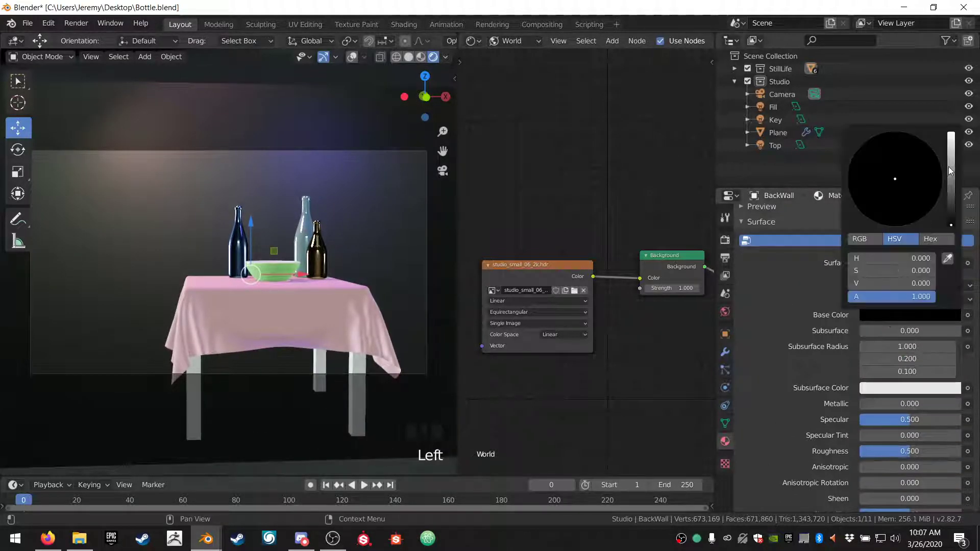
{"action": "left_click_drag", "start_coordinate": [952, 162], "coordinate": [956, 131]}
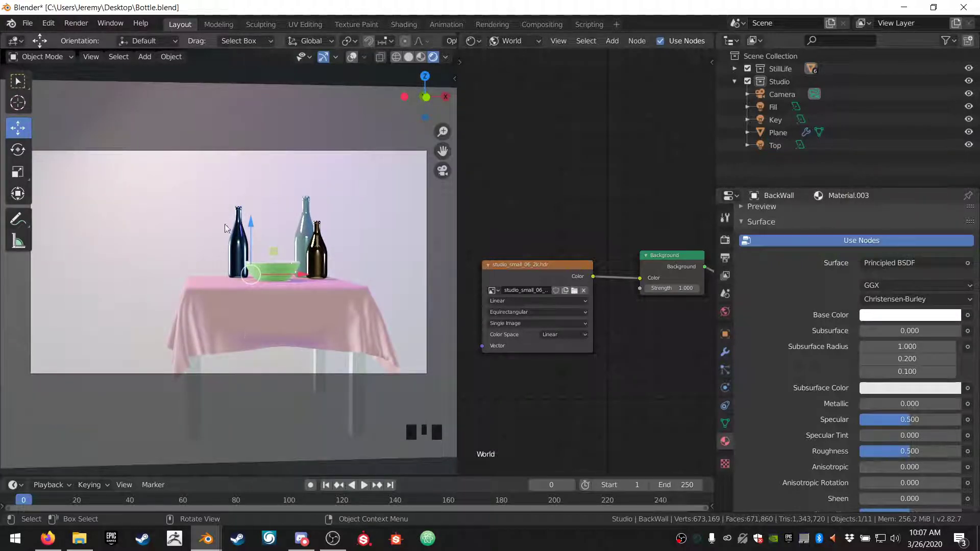
{"action": "left_click", "coordinate": [76, 23]}
{"action": "left_click", "coordinate": [87, 36]}
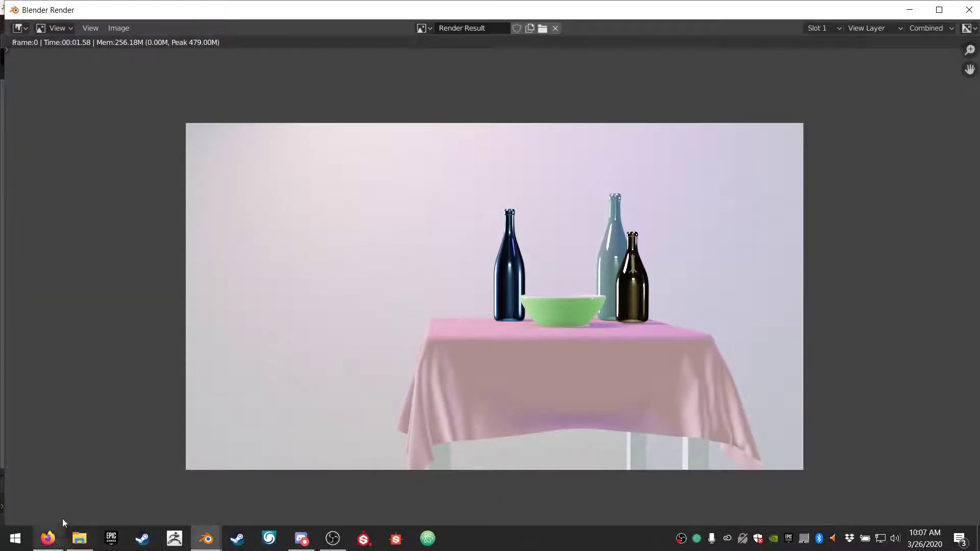
Step: Switch to Firefox and reread the composition and three-render instructions of the Still Life homework on Blackboard
{"action": "left_click", "coordinate": [48, 538]}
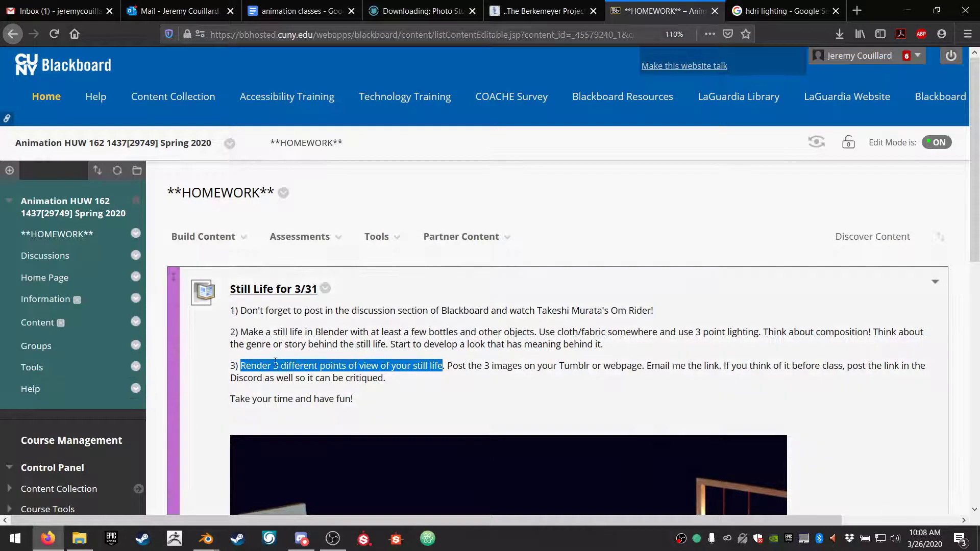
{"action": "left_click", "coordinate": [253, 361]}
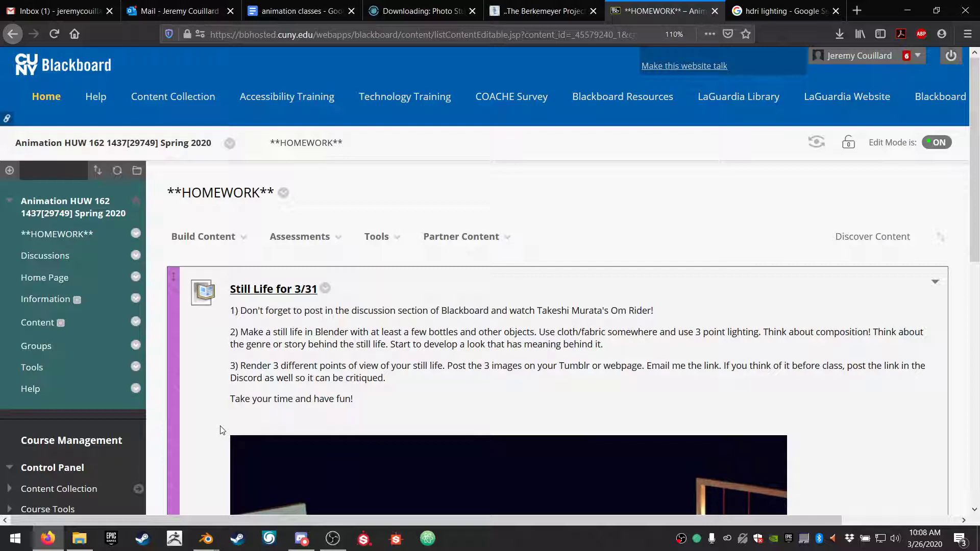
{"action": "left_click_drag", "start_coordinate": [240, 366], "coordinate": [541, 357]}
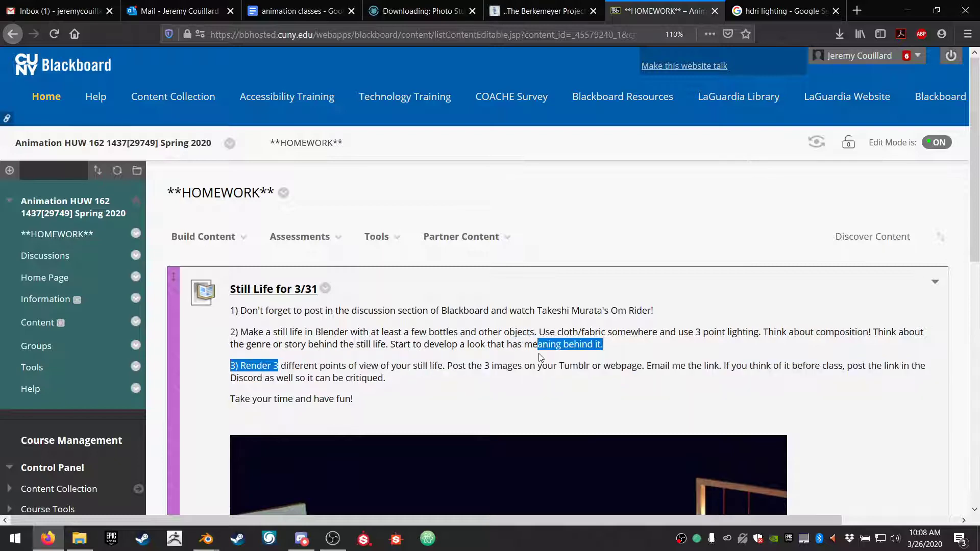
{"action": "left_click", "coordinate": [541, 357]}
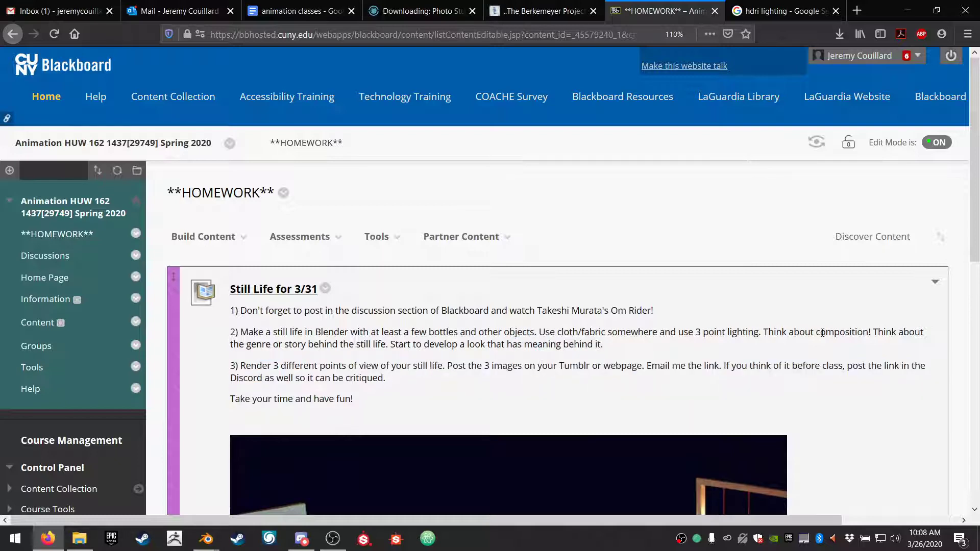
Step: Switch to the class Discord server and view the options for a member of the General voice channel
{"action": "left_click", "coordinate": [287, 530]}
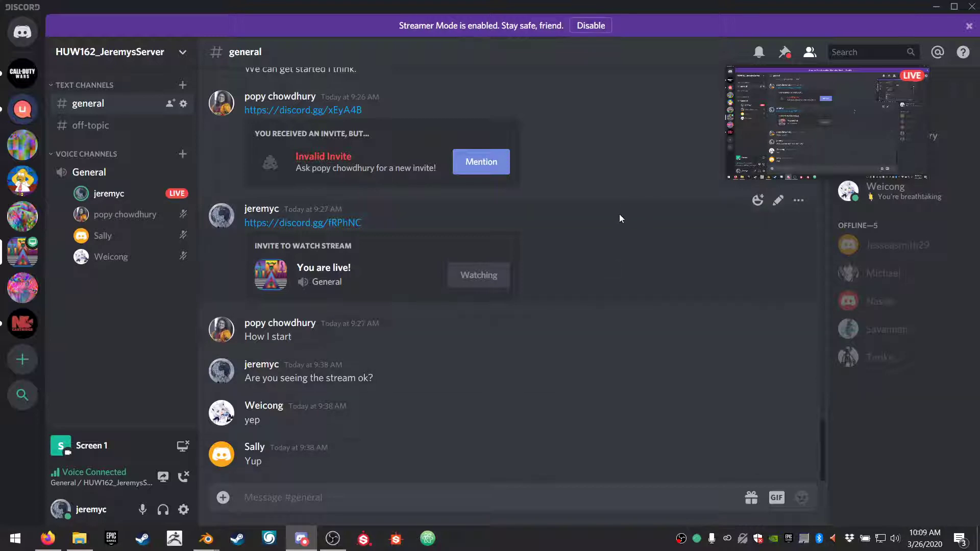
{"action": "mouse_move", "coordinate": [822, 108]}
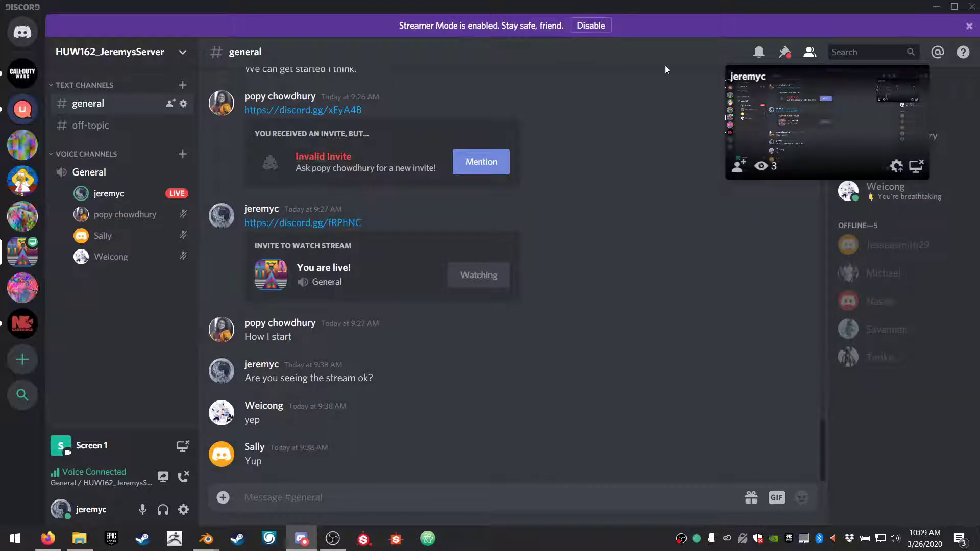
{"action": "right_click", "coordinate": [112, 258]}
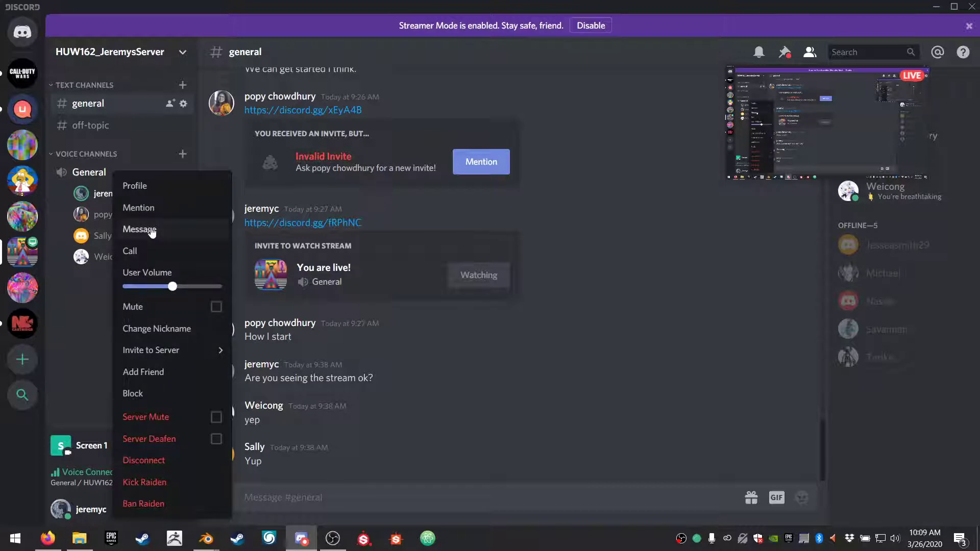
{"action": "left_click_drag", "start_coordinate": [854, 98], "coordinate": [698, 244]}
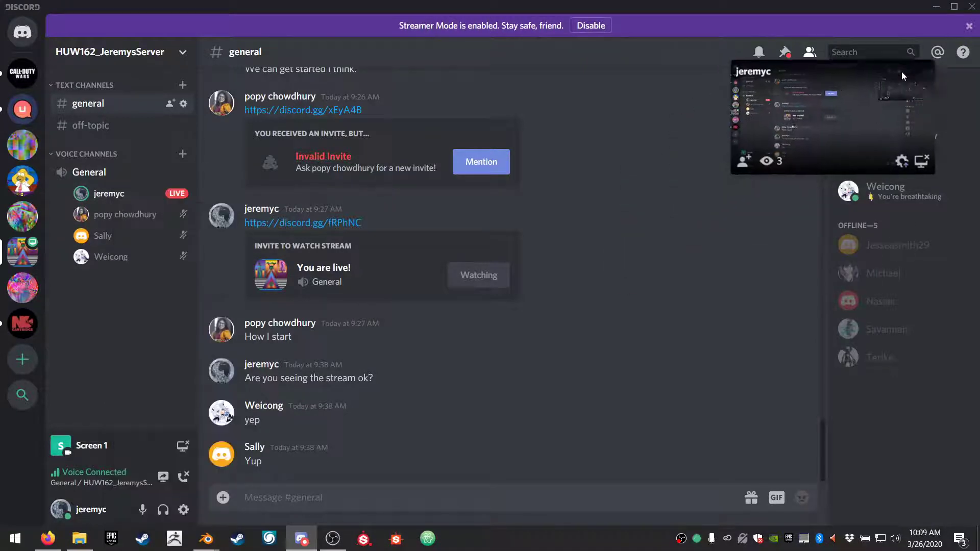
{"action": "right_click", "coordinate": [889, 192]}
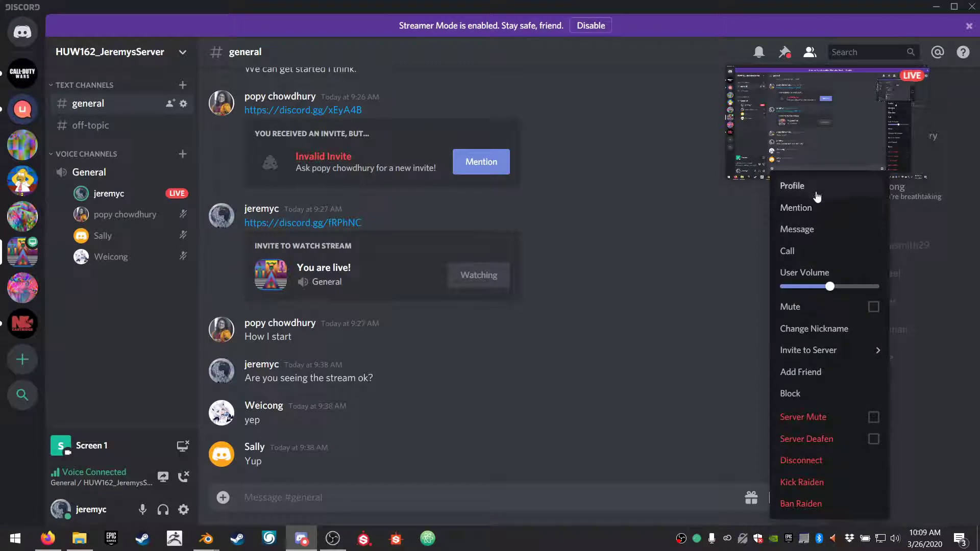
{"action": "left_click", "coordinate": [563, 396]}
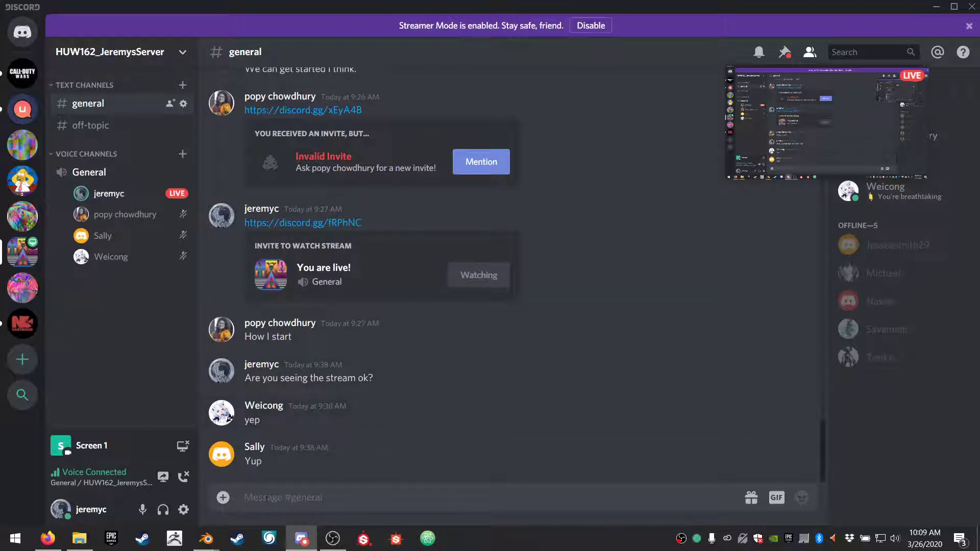
Step: Switch to the Blender Render window, inspect the rendered still life up close, and minimise the window
{"action": "mouse_move", "coordinate": [211, 545]}
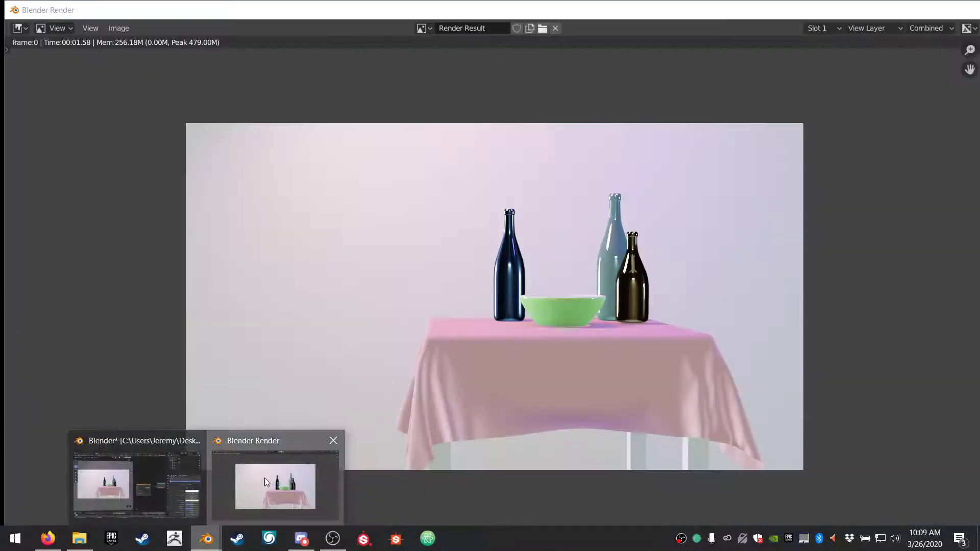
{"action": "left_click", "coordinate": [273, 477]}
{"action": "scroll", "coordinate": [654, 252], "scroll_direction": "up", "scroll_amount": 5}
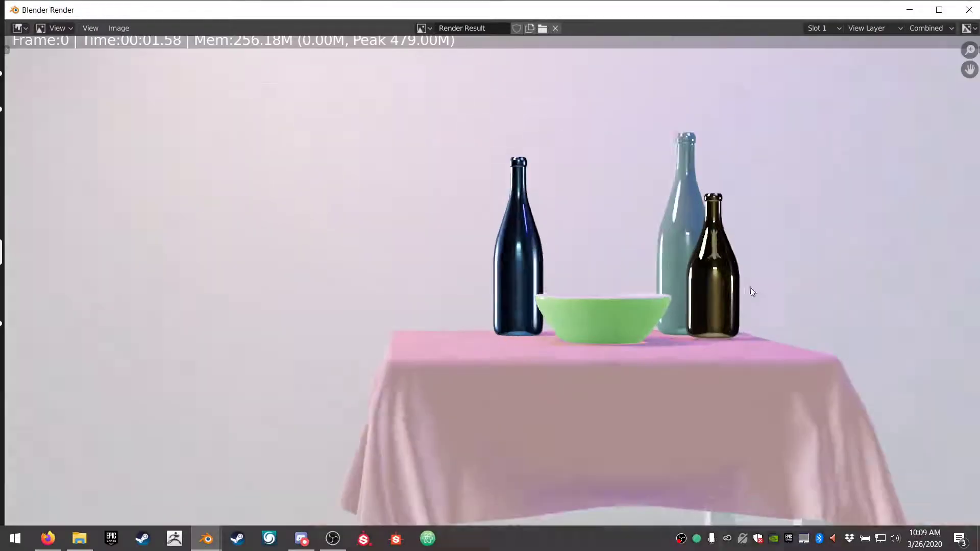
{"action": "scroll", "coordinate": [766, 255], "scroll_direction": "down", "scroll_amount": 3}
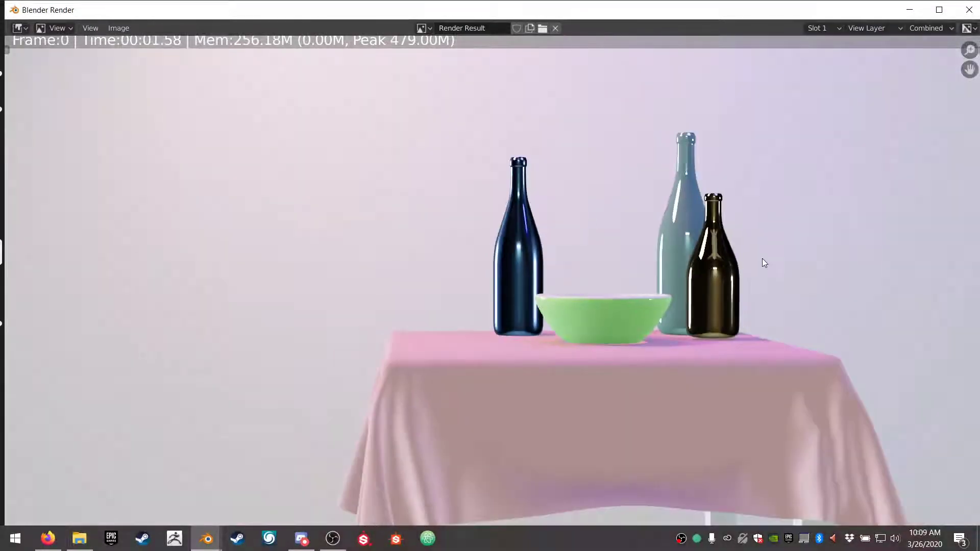
{"action": "left_click", "coordinate": [909, 10]}
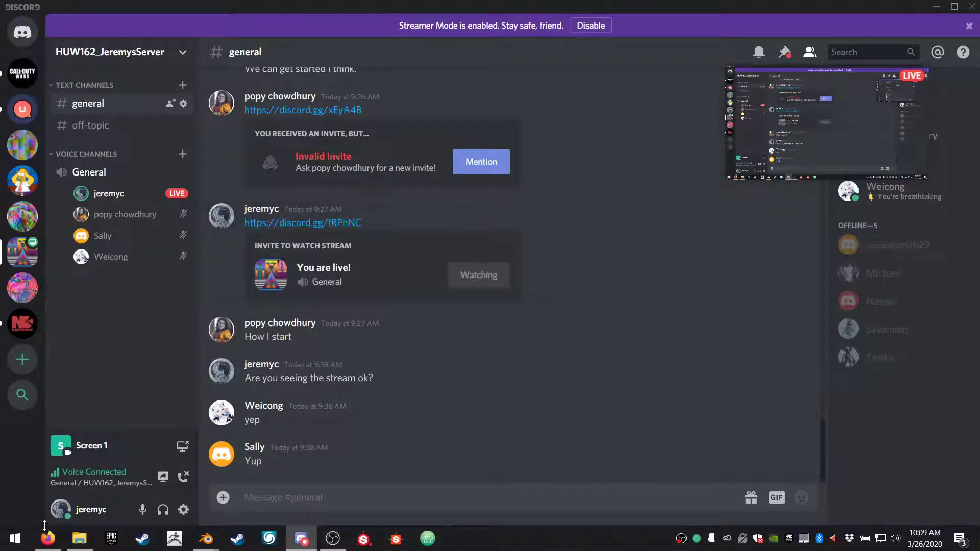
Step: Switch to Firefox and look over the Still Life for 3/31 instructions together with the reference image
{"action": "left_click", "coordinate": [38, 542]}
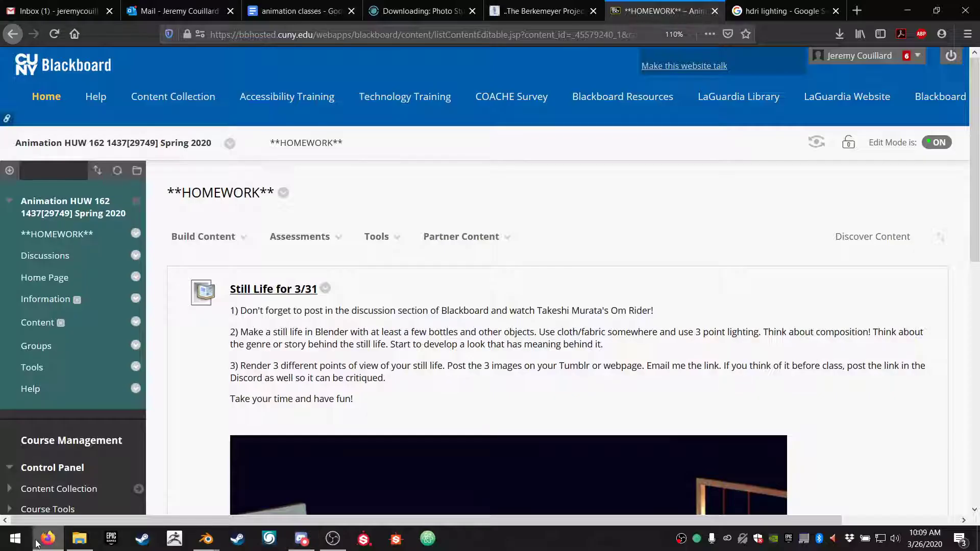
{"action": "scroll", "coordinate": [451, 235], "scroll_direction": "down", "scroll_amount": 5}
{"action": "scroll", "coordinate": [451, 235], "scroll_direction": "up", "scroll_amount": 2}
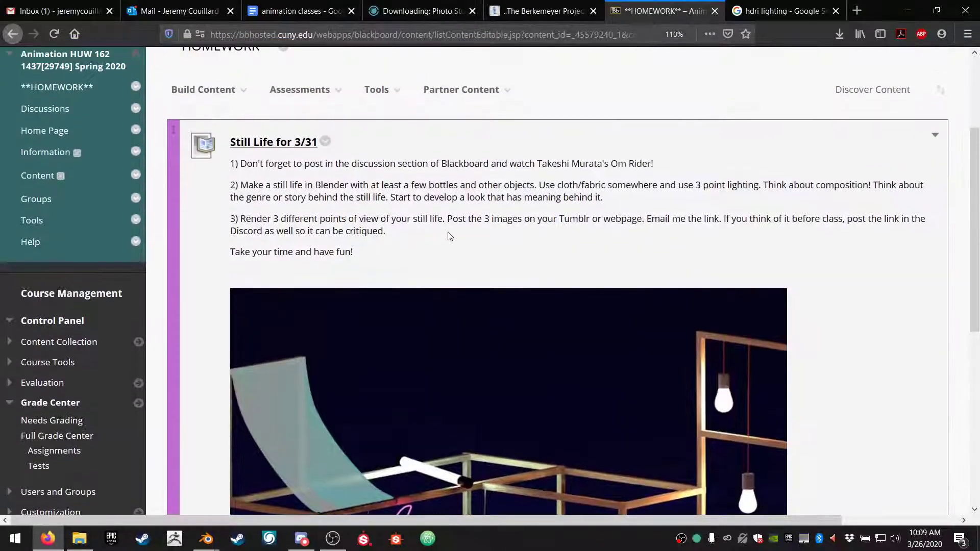
Step: Return to Discord and check the live stream preview and the general channel for student replies
{"action": "left_click", "coordinate": [301, 539]}
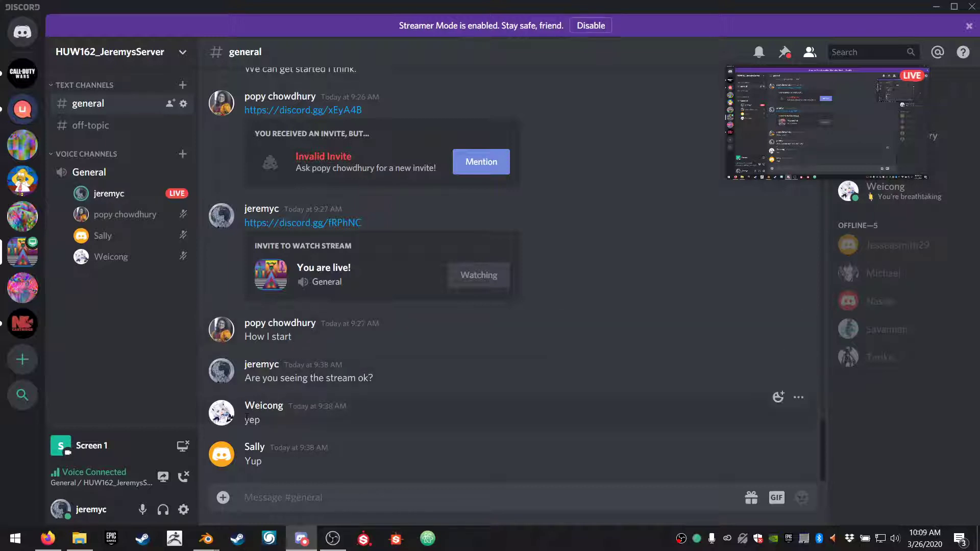
{"action": "mouse_move", "coordinate": [742, 136]}
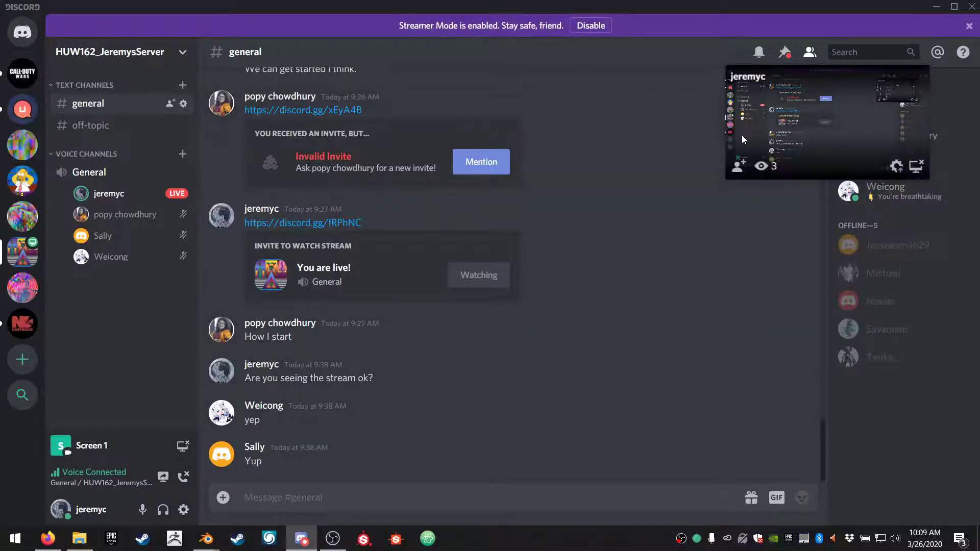
{"action": "mouse_move", "coordinate": [817, 129]}
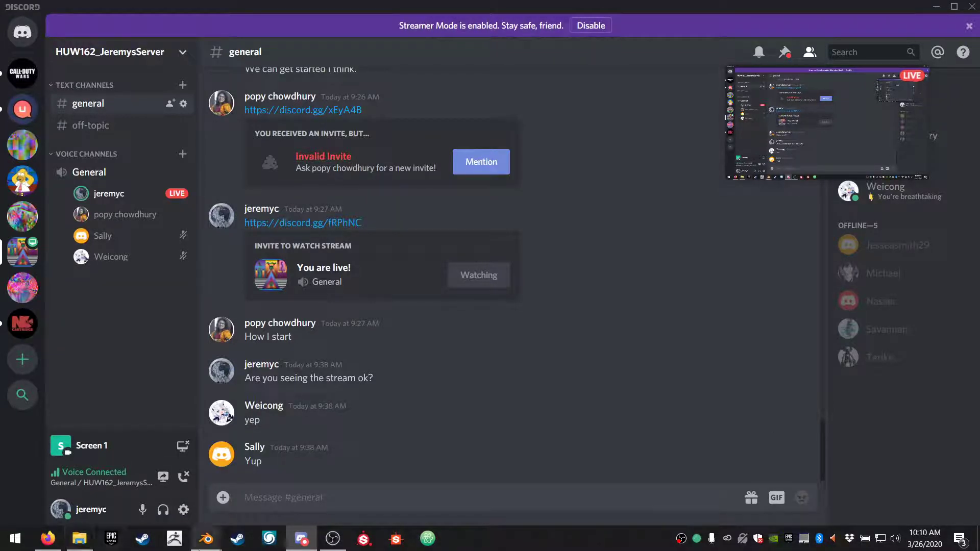
{"action": "mouse_move", "coordinate": [205, 538]}
{"action": "left_click", "coordinate": [278, 510]}
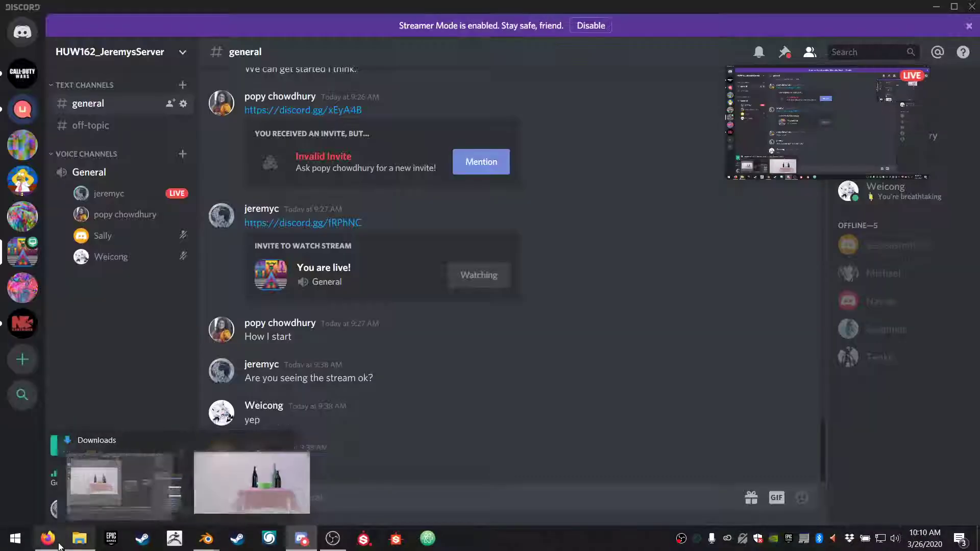
Step: Switch to Firefox and highlight the homework's first item about posting in the discussion section of Blackboard
{"action": "left_click", "coordinate": [47, 538]}
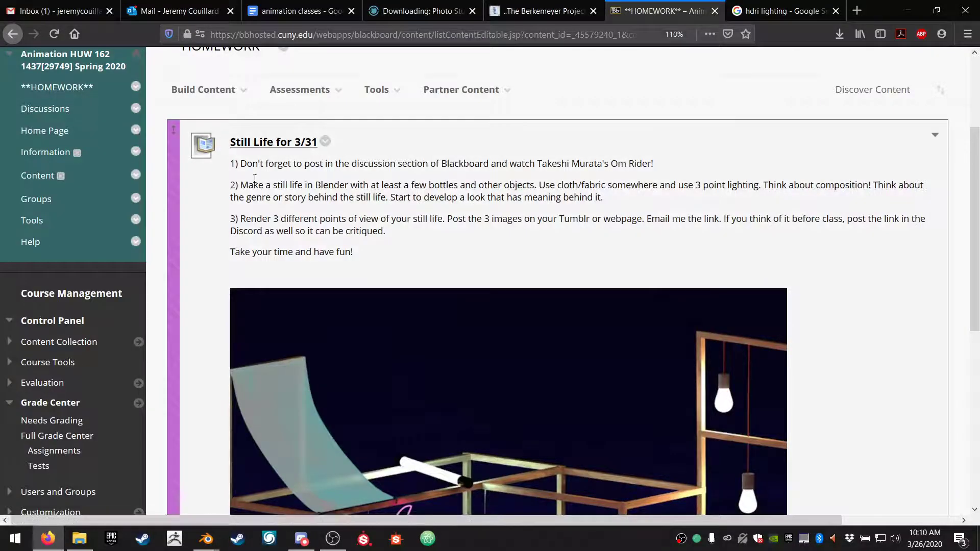
{"action": "left_click_drag", "start_coordinate": [230, 164], "coordinate": [480, 163]}
{"action": "left_click", "coordinate": [238, 168]}
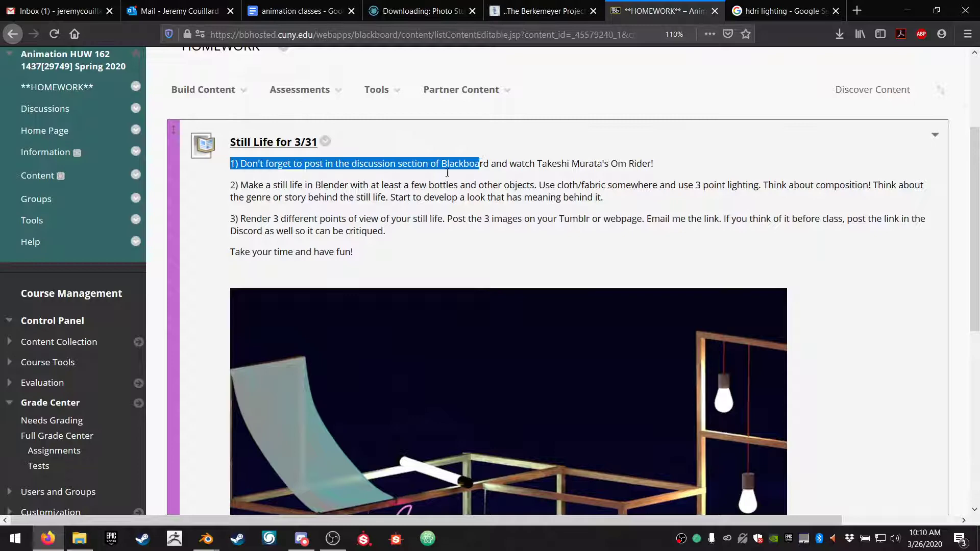
Step: Open the course's Discussions page and review the forums, including the Discussion for 3/19 class and Discussion for 3/26 class
{"action": "left_click", "coordinate": [59, 116]}
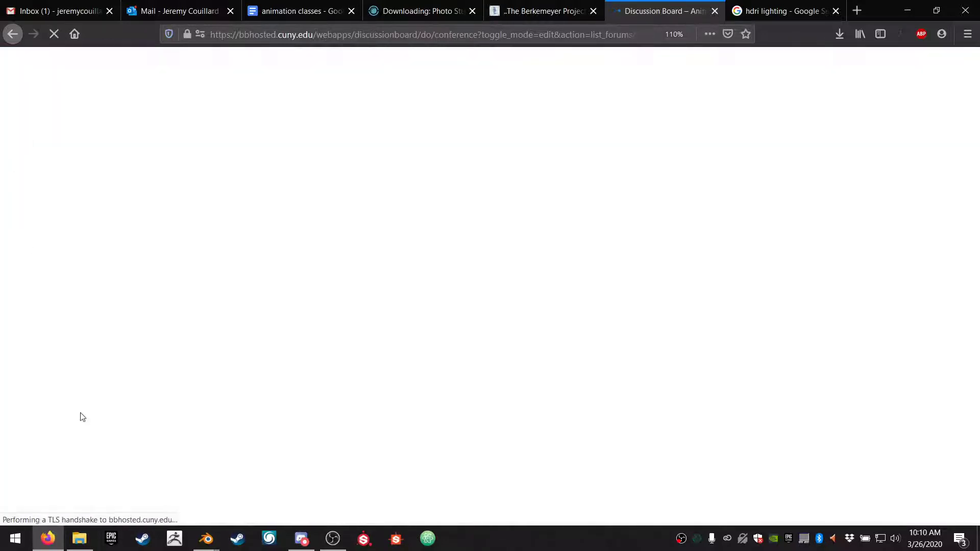
{"action": "scroll", "coordinate": [357, 286], "scroll_direction": "down", "scroll_amount": 10}
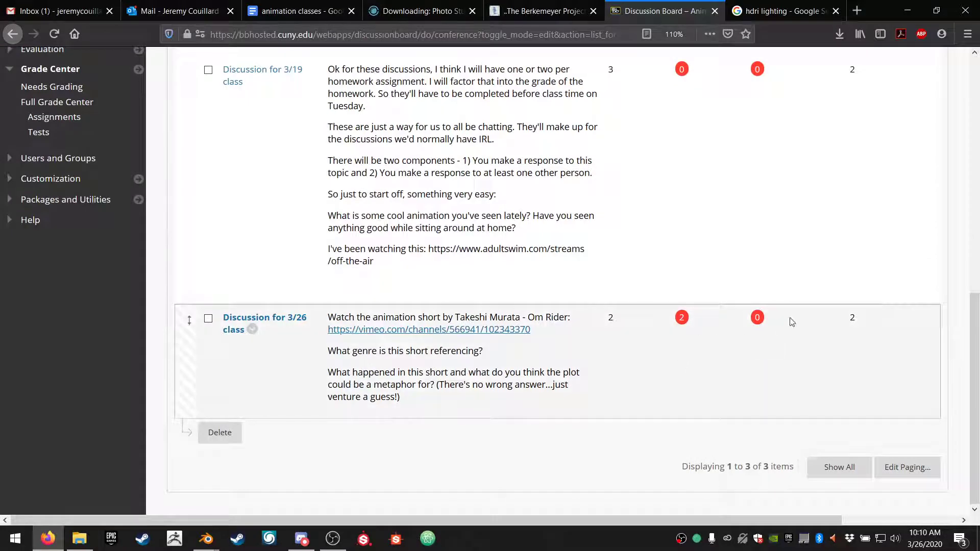
{"action": "scroll", "coordinate": [375, 349], "scroll_direction": "up", "scroll_amount": 5}
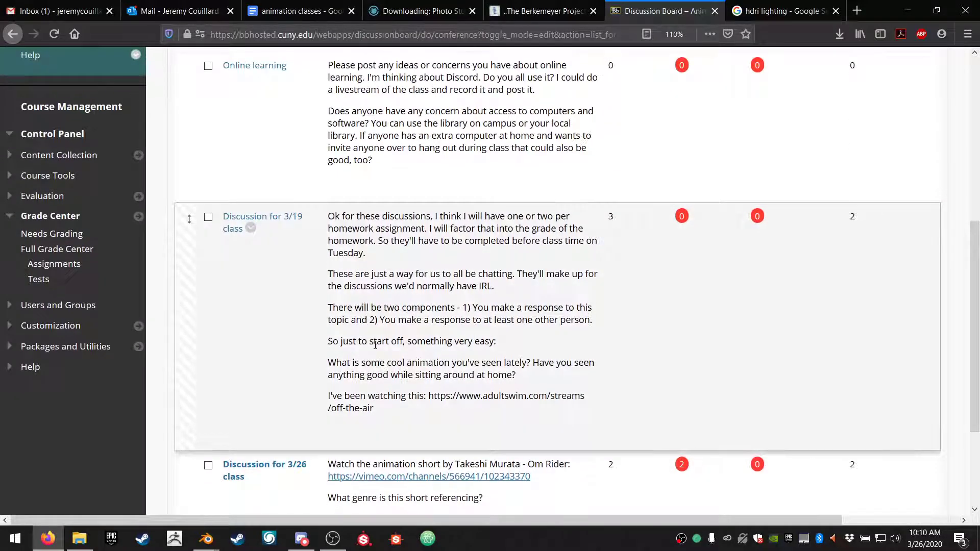
{"action": "scroll", "coordinate": [411, 325], "scroll_direction": "down", "scroll_amount": 5}
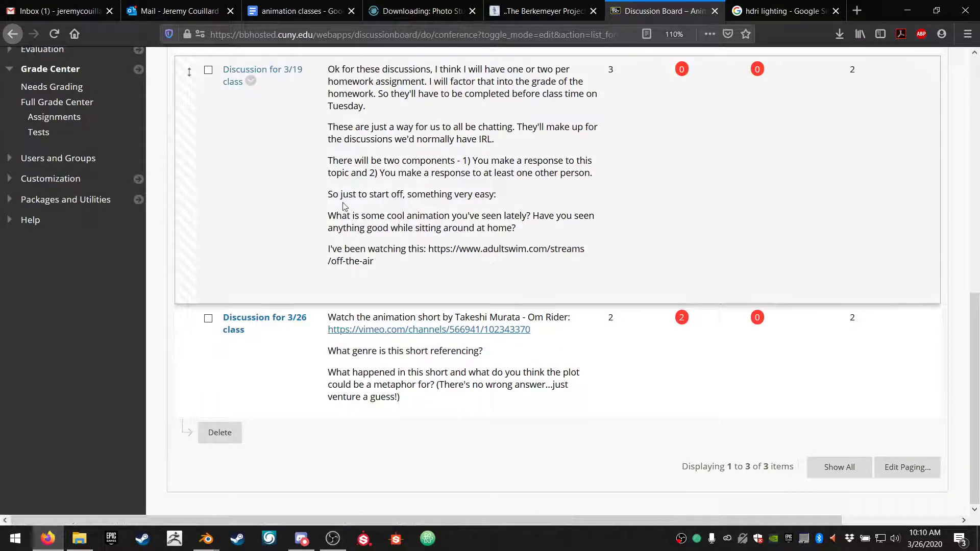
{"action": "scroll", "coordinate": [345, 207], "scroll_direction": "up", "scroll_amount": 5}
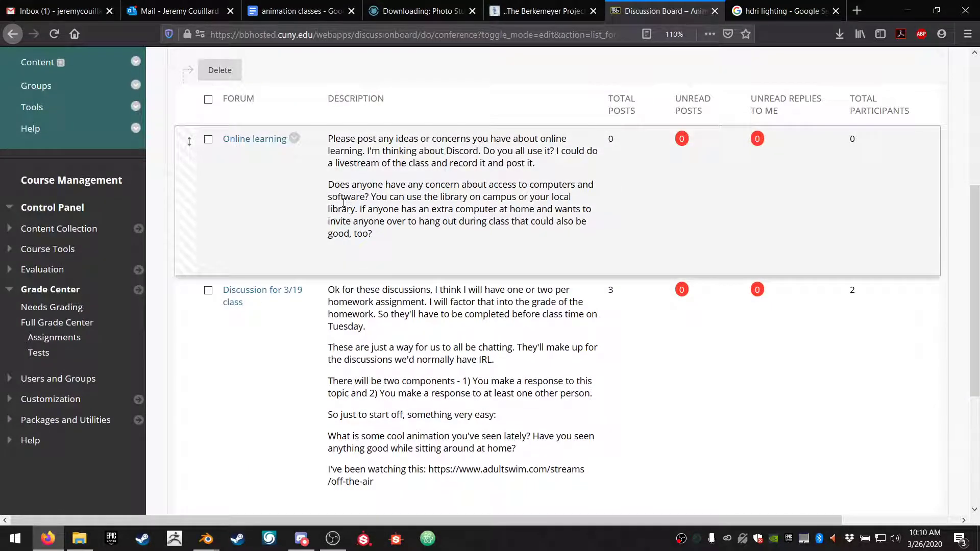
{"action": "scroll", "coordinate": [343, 203], "scroll_direction": "up", "scroll_amount": 3}
{"action": "scroll", "coordinate": [342, 207], "scroll_direction": "up", "scroll_amount": 2}
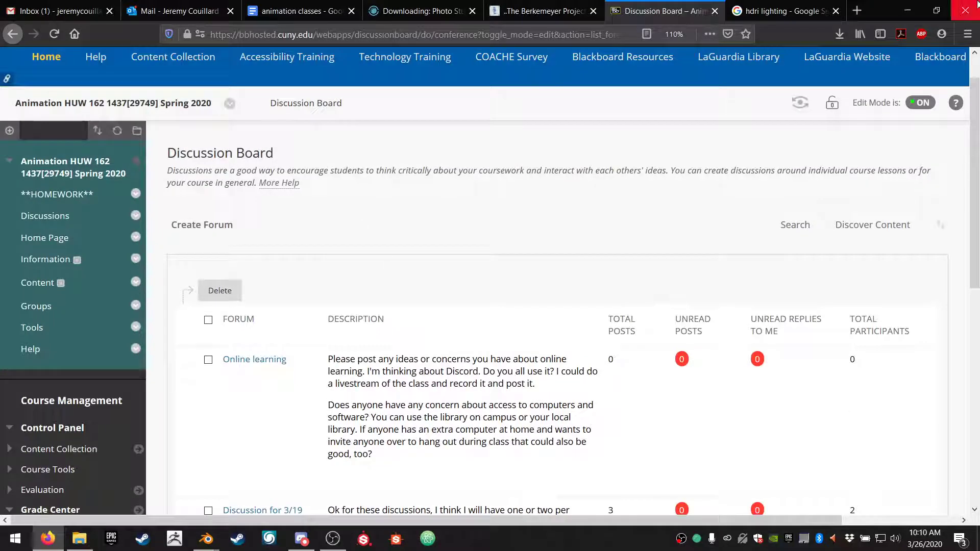
Step: Minimise the browser to check Discord once more, and switch to the OBS recording window
{"action": "left_click", "coordinate": [916, 6]}
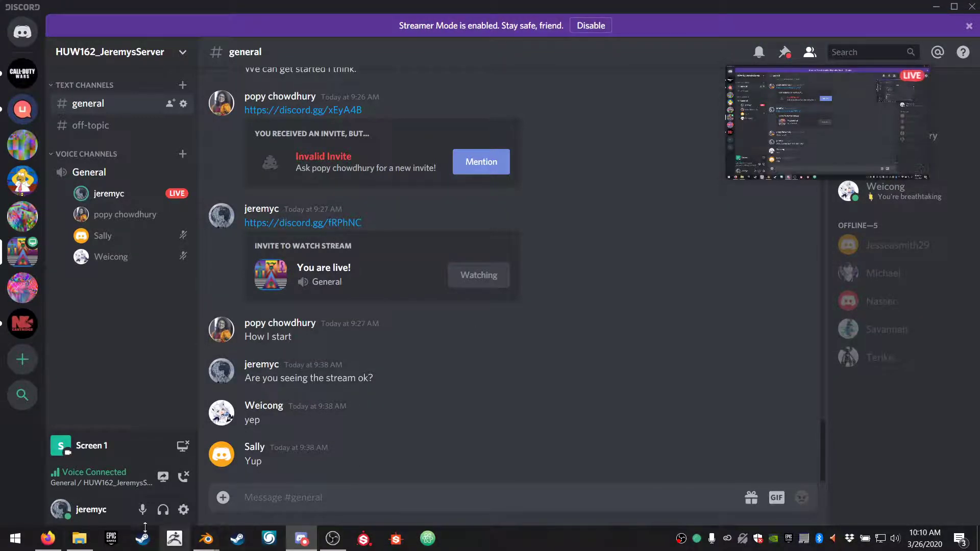
{"action": "mouse_move", "coordinate": [859, 117]}
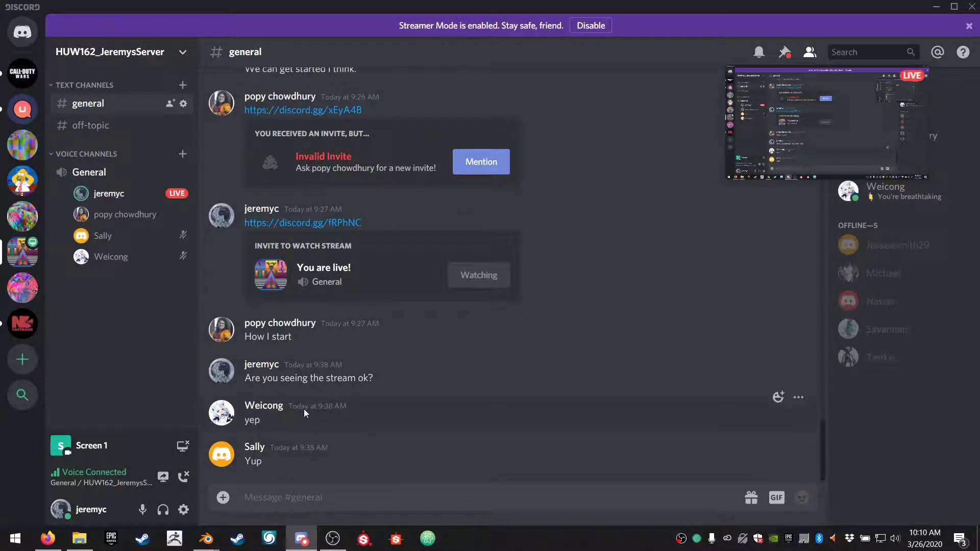
{"action": "mouse_move", "coordinate": [304, 412]}
{"action": "mouse_move", "coordinate": [859, 113]}
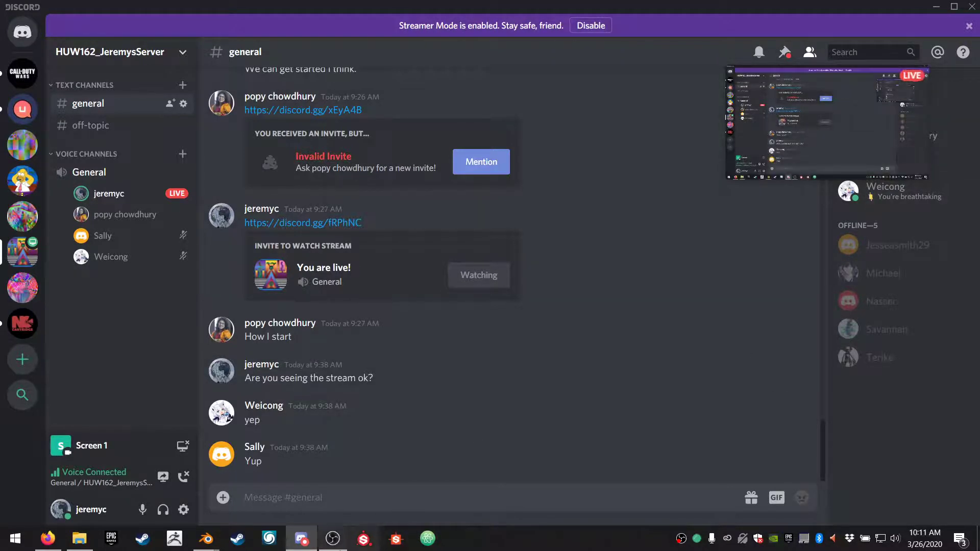
{"action": "left_click", "coordinate": [332, 538]}
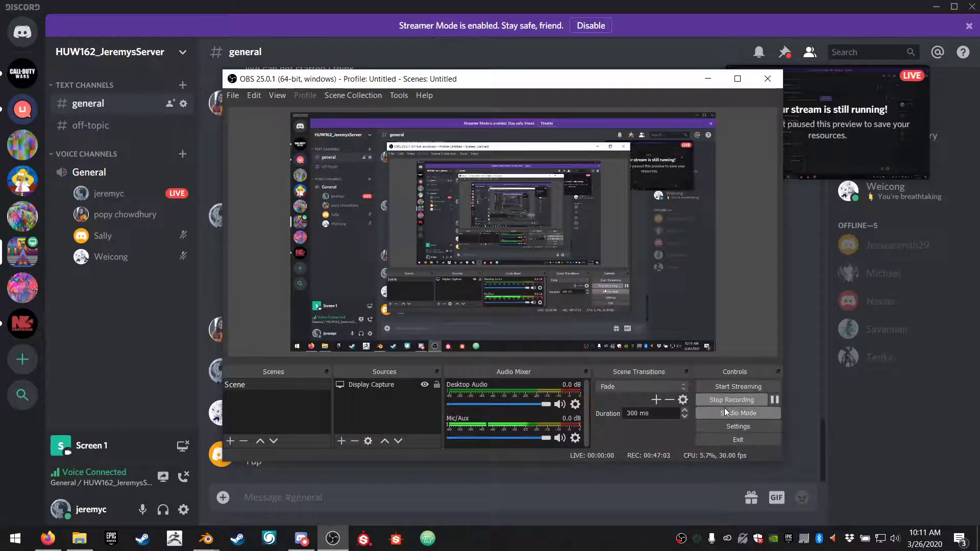